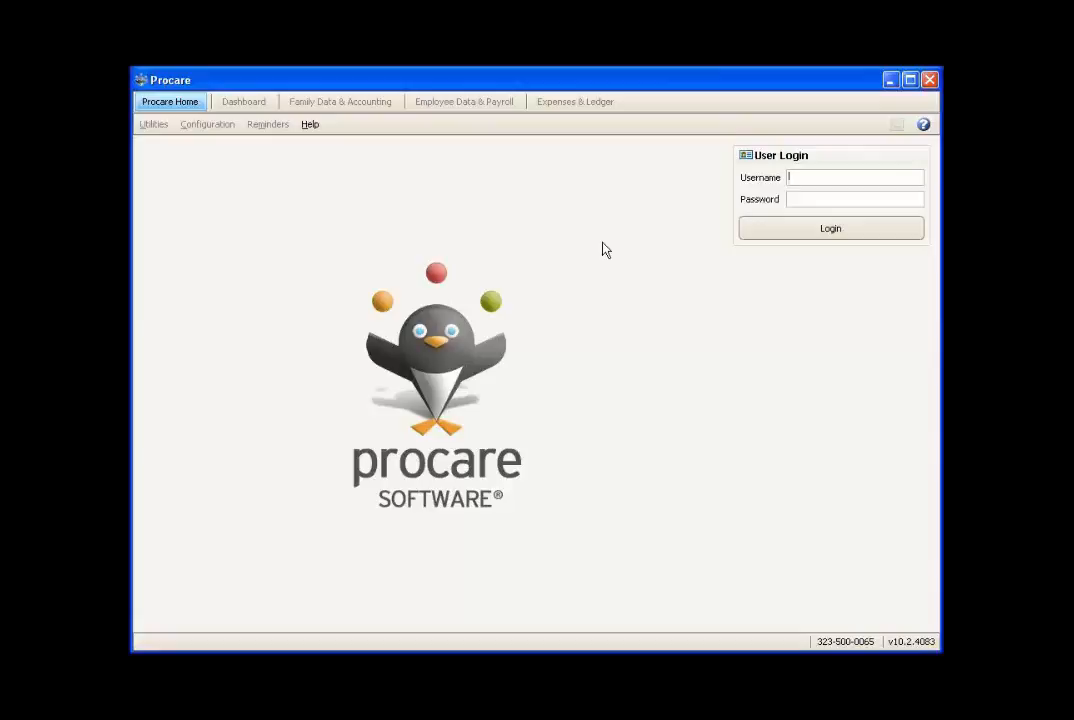
- Log in as admin with the account password
{"action": "left_click", "coordinate": [813, 238]}
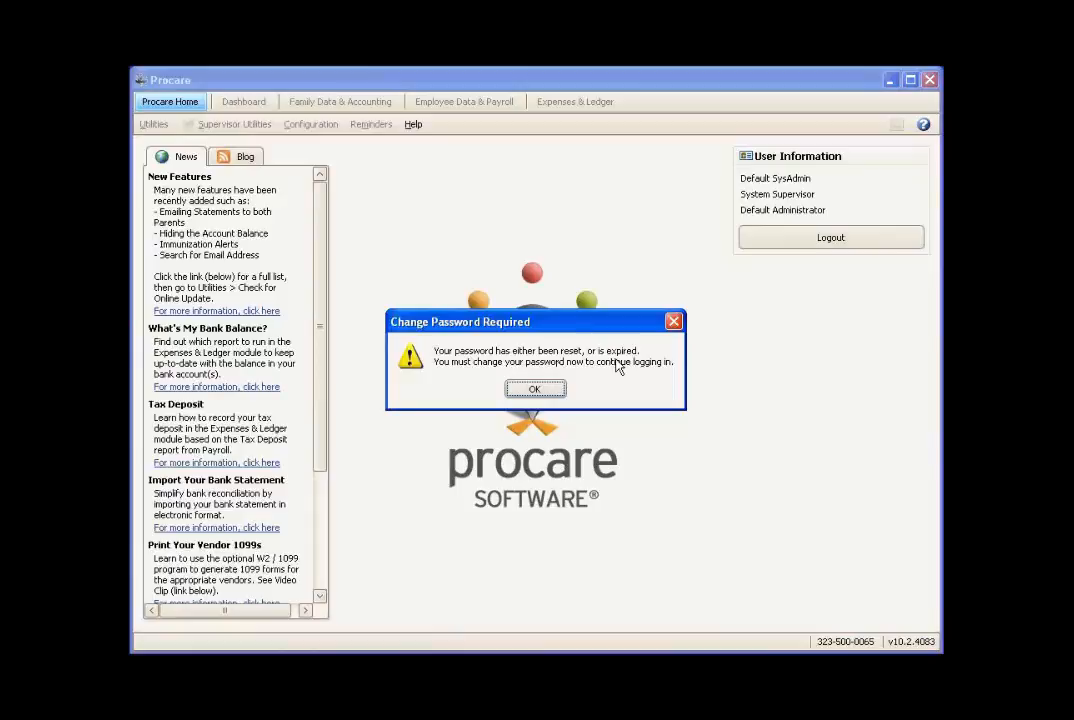
- Change the expired account password by entering the current password and a new password twice
{"action": "left_click", "coordinate": [540, 388]}
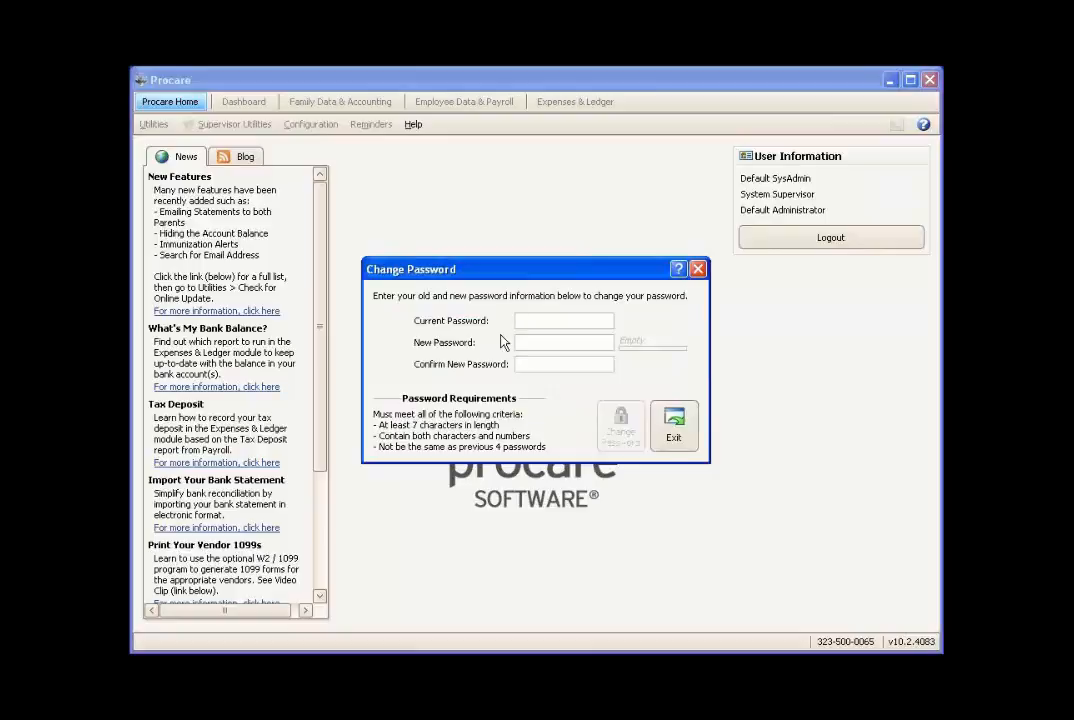
{"action": "type", "text": "•••••"}
{"action": "left_click", "coordinate": [524, 343]}
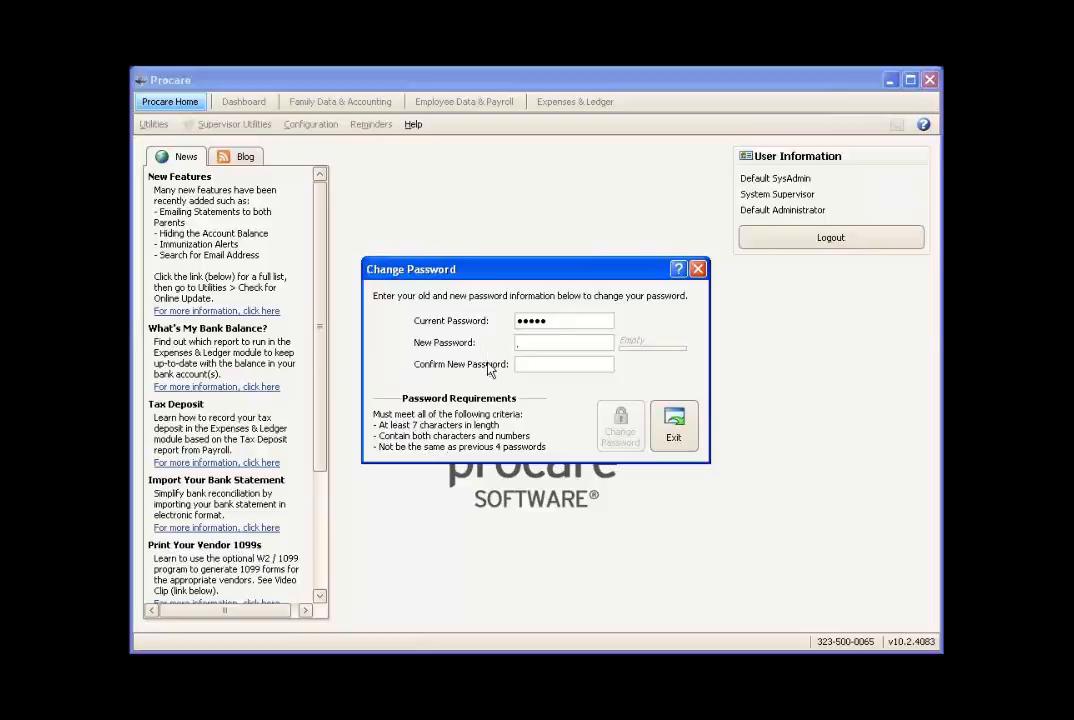
{"action": "type", "text": "********"}
{"action": "left_click", "coordinate": [527, 365]}
{"action": "type", "text": "******"}
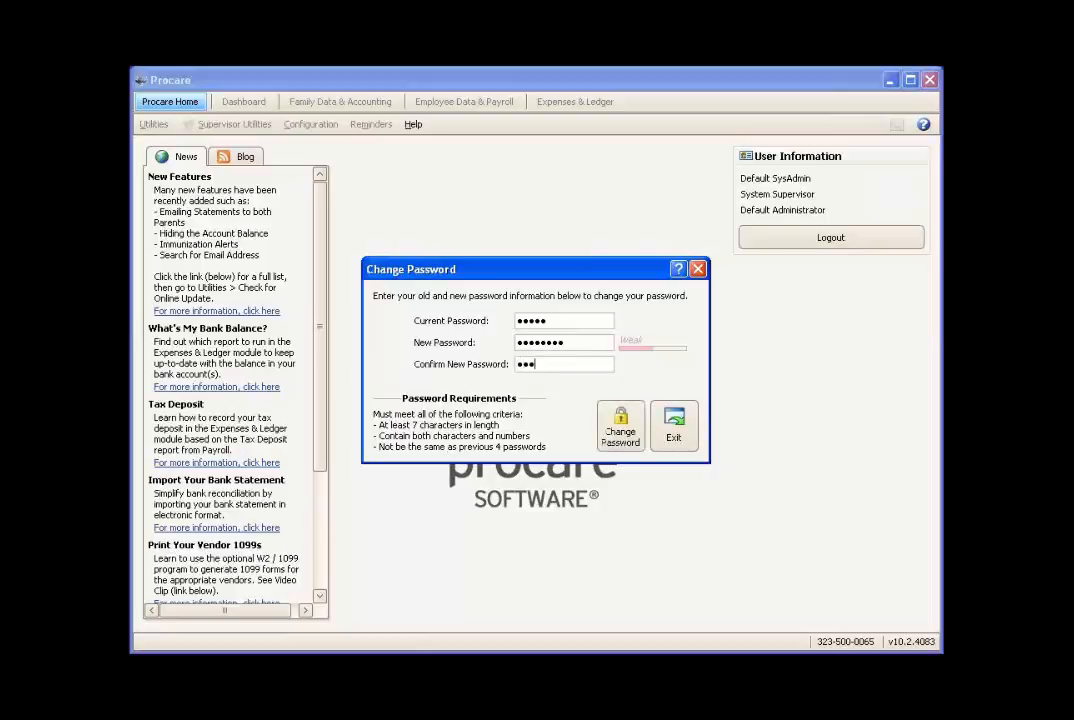
{"action": "type", "text": "**"}
{"action": "left_click", "coordinate": [621, 425]}
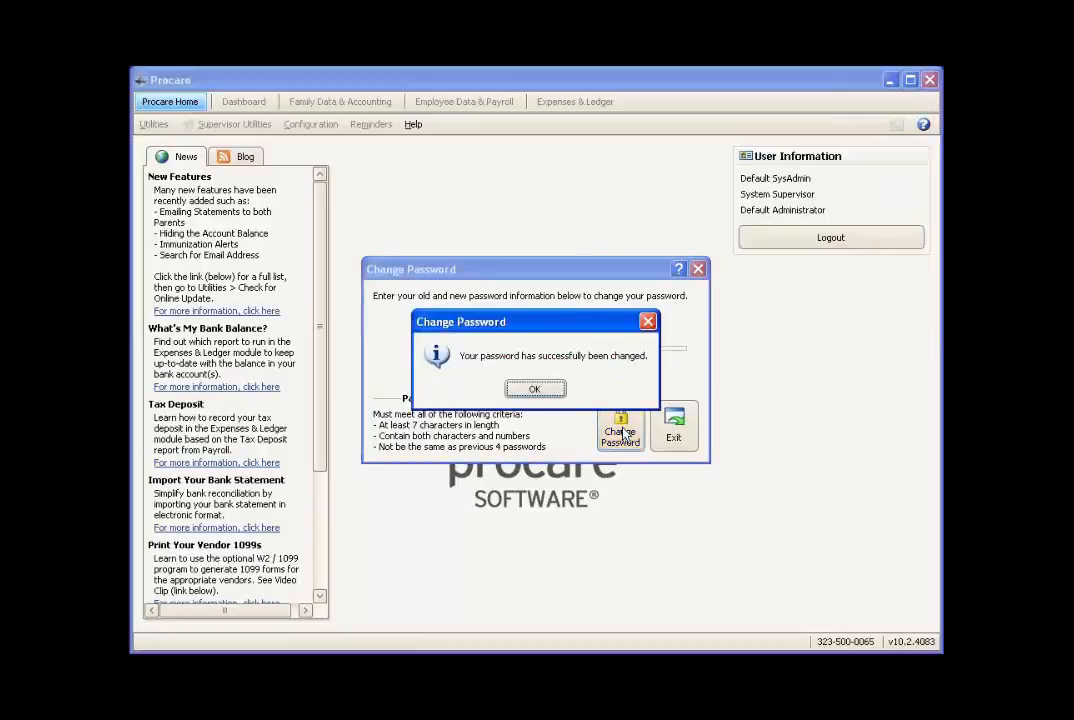
{"action": "left_click", "coordinate": [547, 387]}
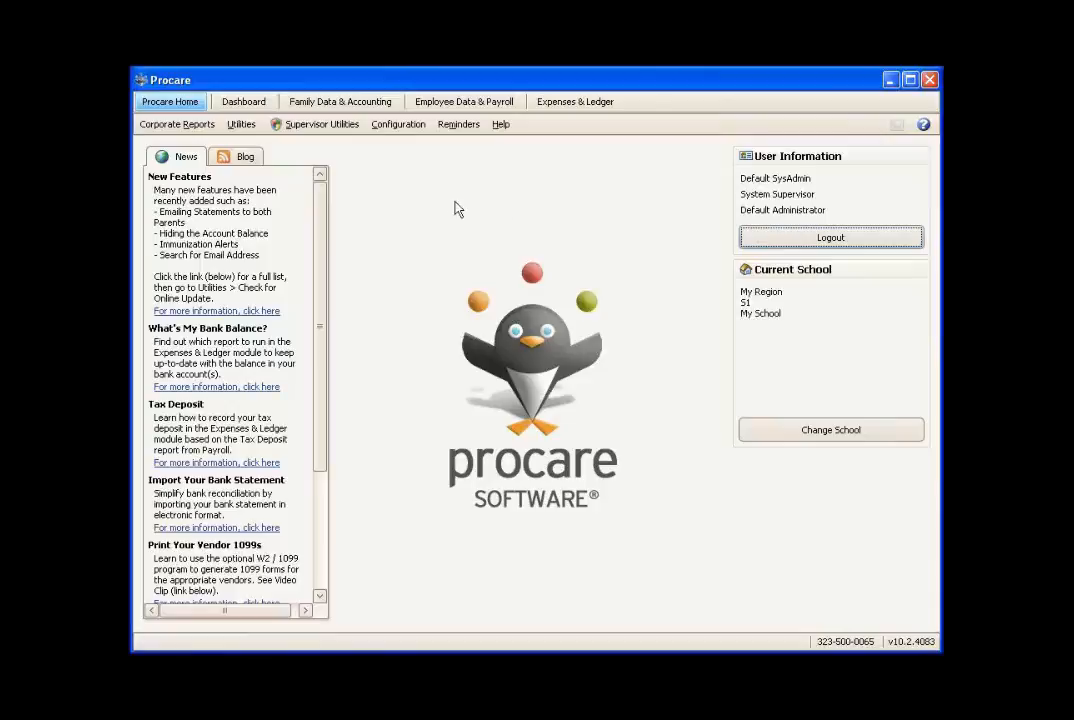
- Open the Regions & Schools settings from the system configuration
{"action": "left_click", "coordinate": [413, 130]}
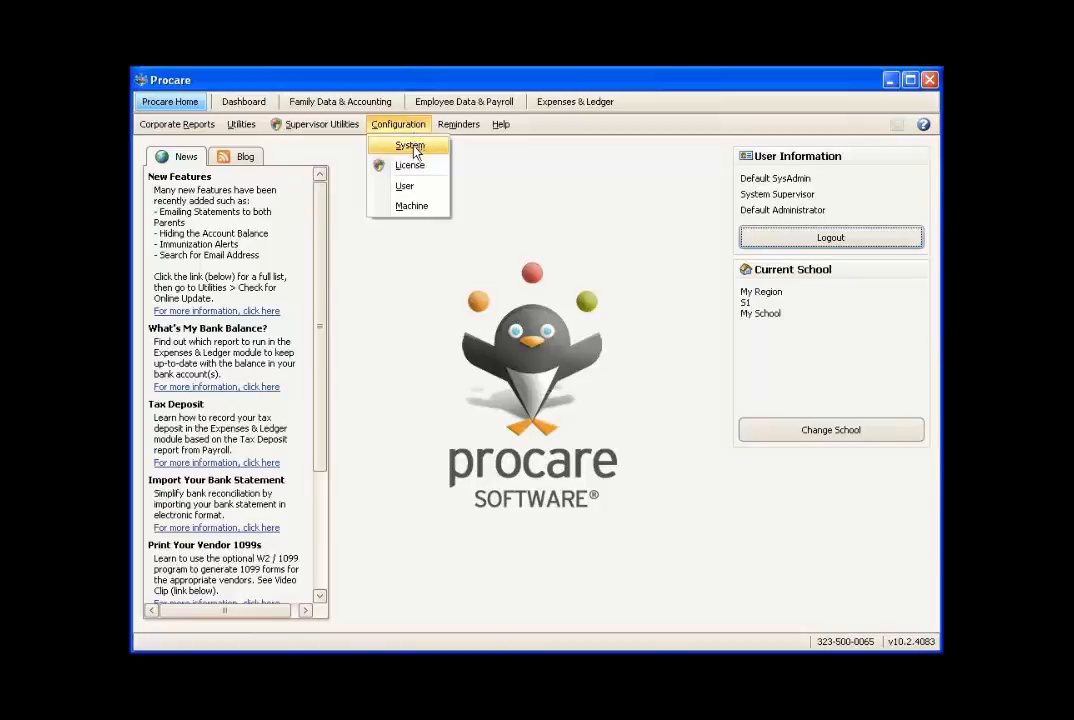
{"action": "left_click", "coordinate": [414, 148]}
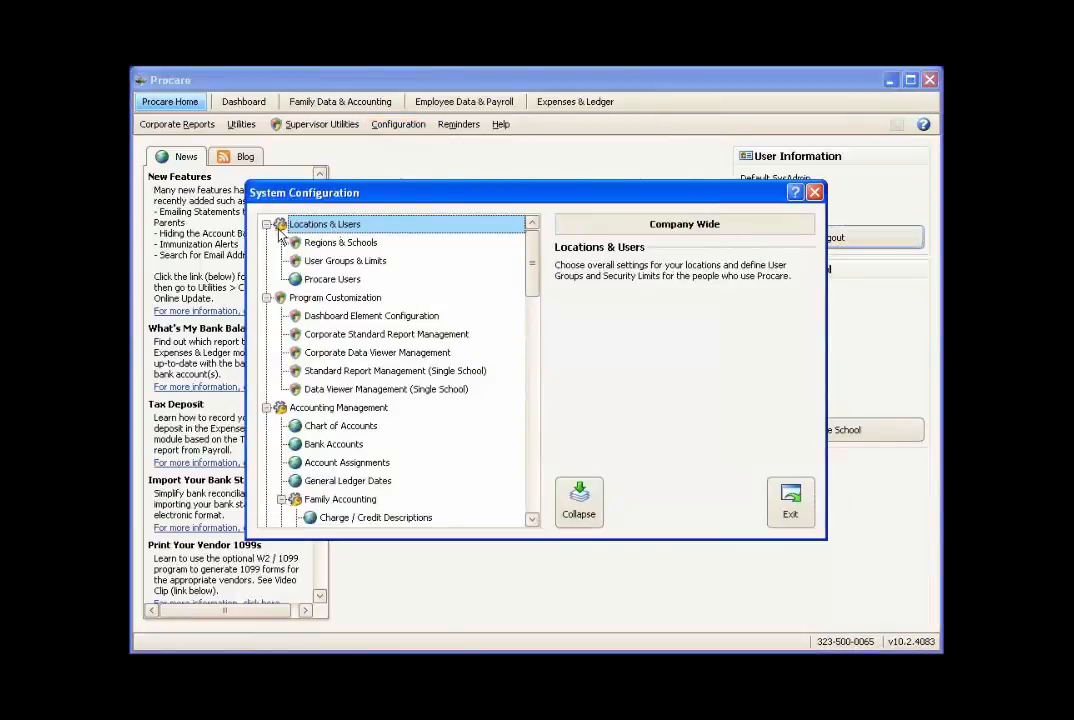
{"action": "left_click", "coordinate": [335, 245]}
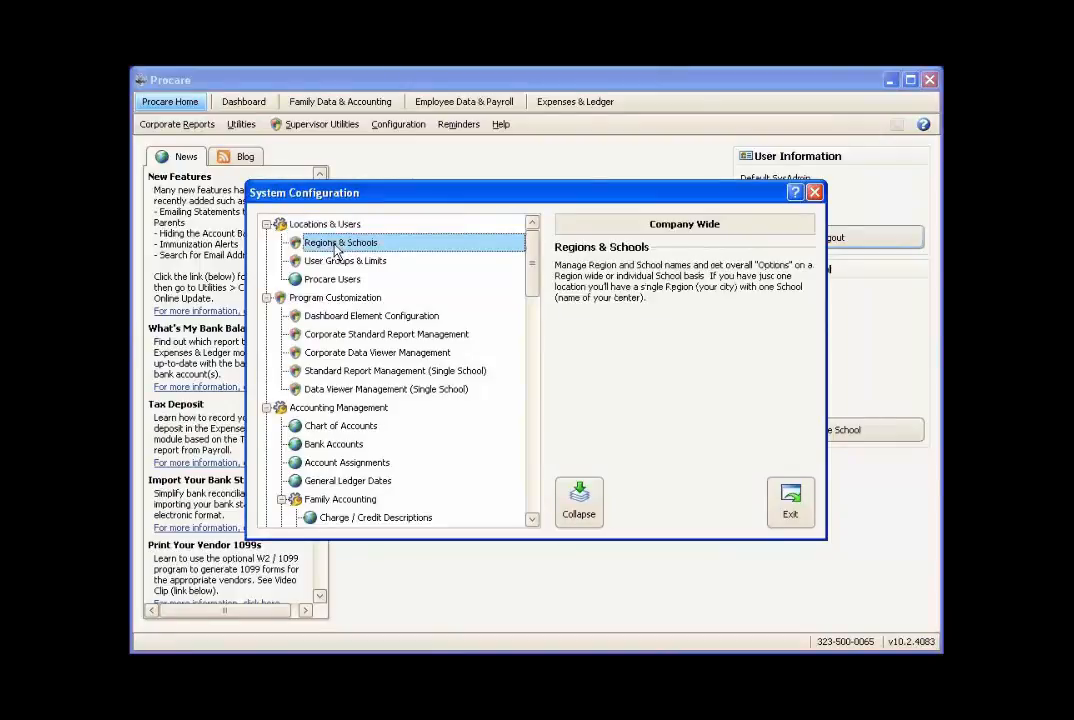
{"action": "double_click", "coordinate": [337, 248]}
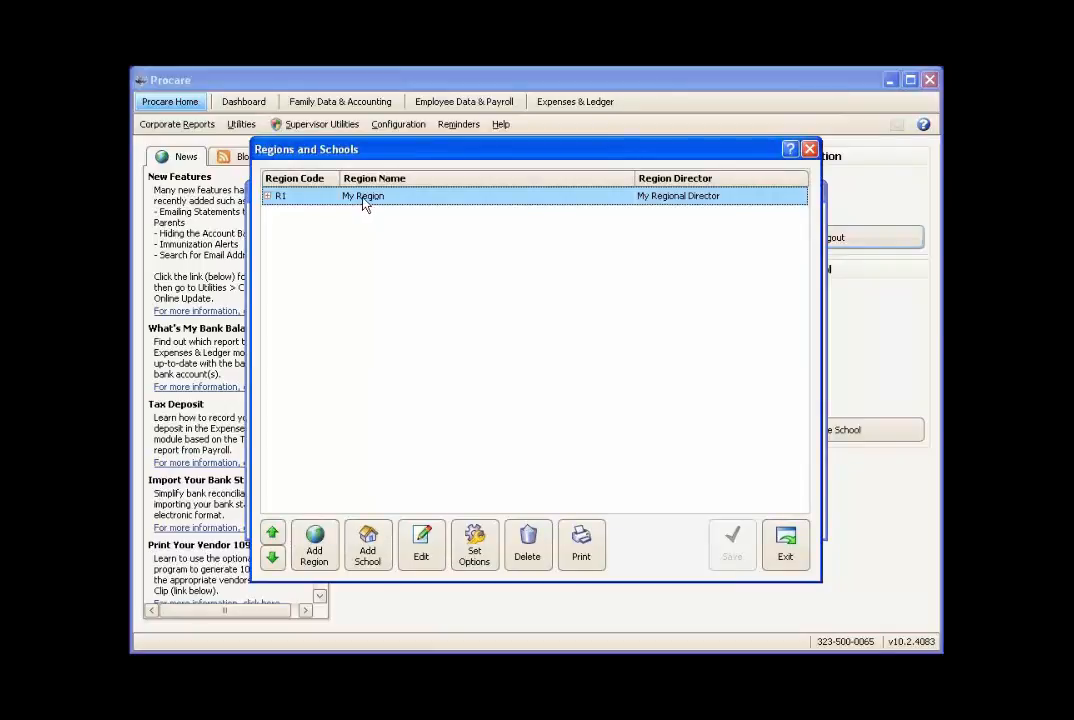
- Rename region R1 to Southern Oregon and save it
{"action": "left_click", "coordinate": [422, 547]}
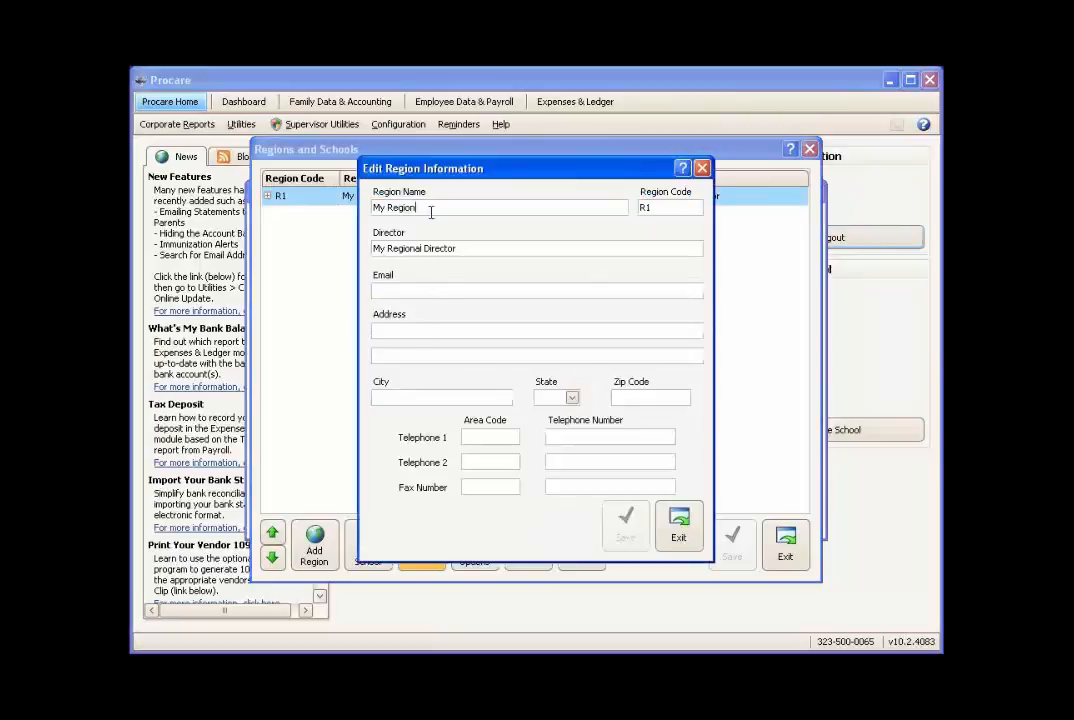
{"action": "left_click_drag", "start_coordinate": [438, 208], "coordinate": [368, 212]}
{"action": "type", "text": "Souther"}
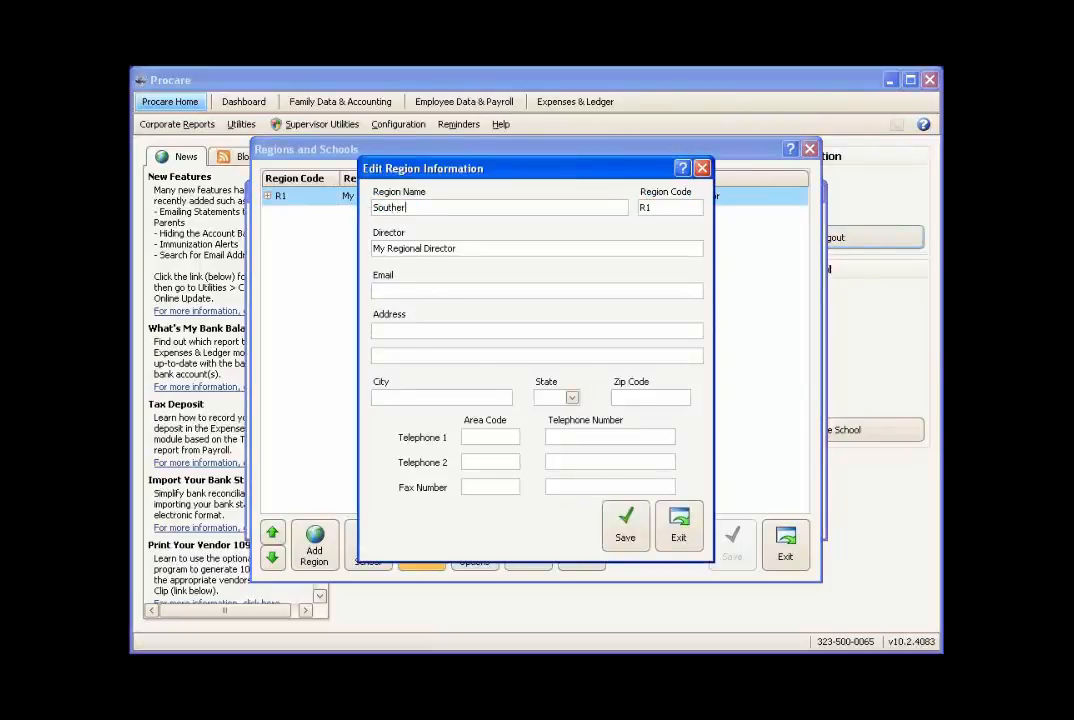
{"action": "type", "text": "n Oregon"}
{"action": "left_click", "coordinate": [630, 528]}
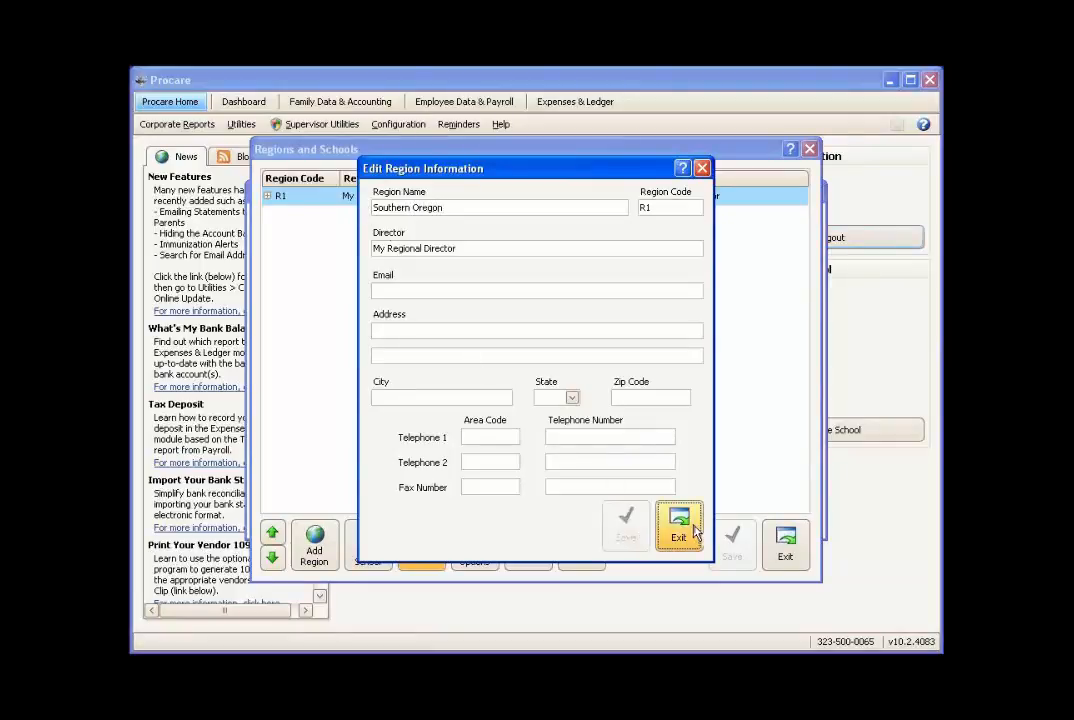
{"action": "left_click", "coordinate": [682, 526]}
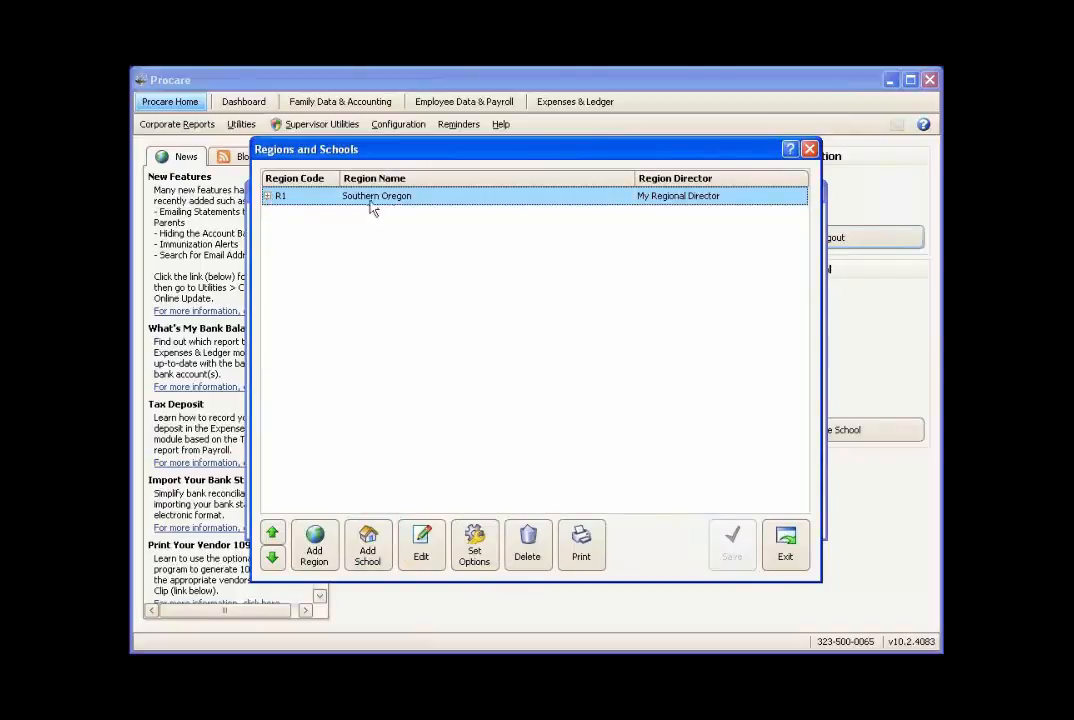
- Rename school S1 in the Southern Oregon region to Little Red Schoolhouse #1 and save it
{"action": "left_click", "coordinate": [267, 196]}
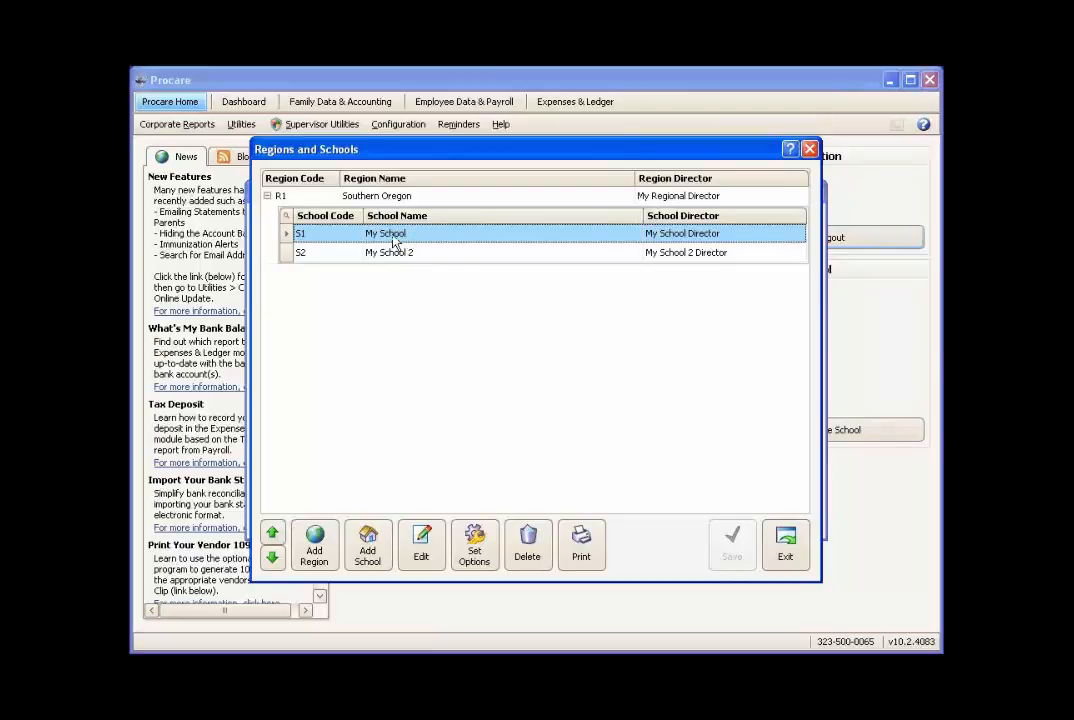
{"action": "left_click", "coordinate": [421, 548]}
{"action": "left_click_drag", "start_coordinate": [434, 196], "coordinate": [365, 199]}
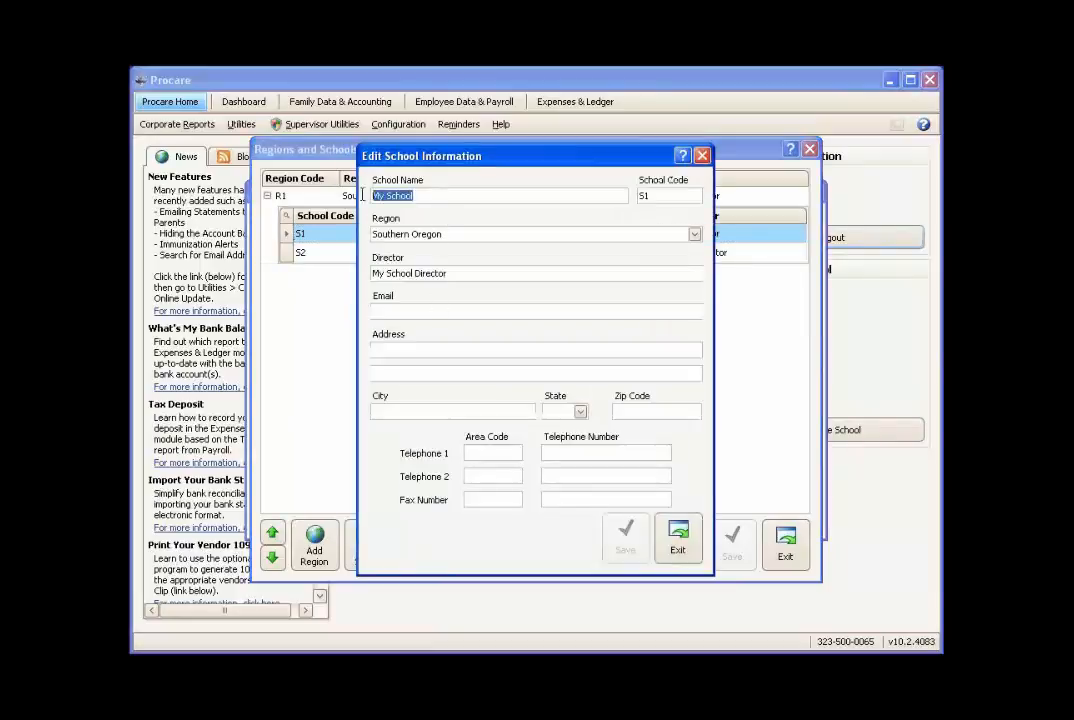
{"action": "type", "text": "Lear"}
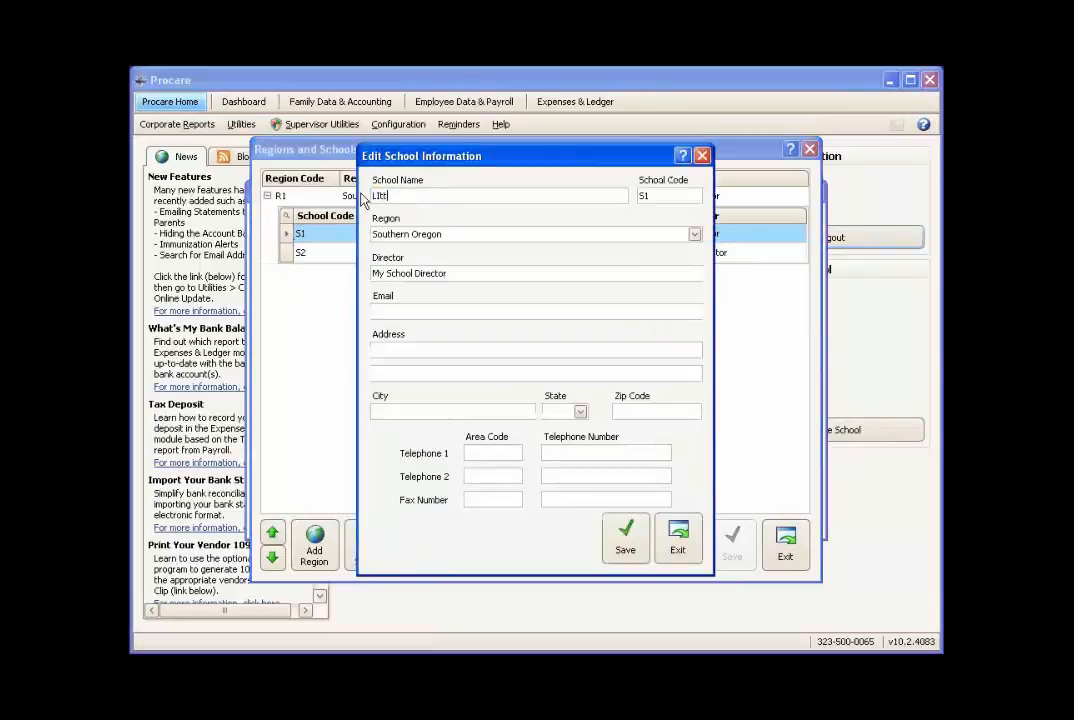
{"action": "key", "text": "BackSpace"}
{"action": "key", "text": "BackSpace"}
{"action": "key", "text": "BackSpace"}
{"action": "key", "text": "BackSpace"}
{"action": "type", "text": "Li"}
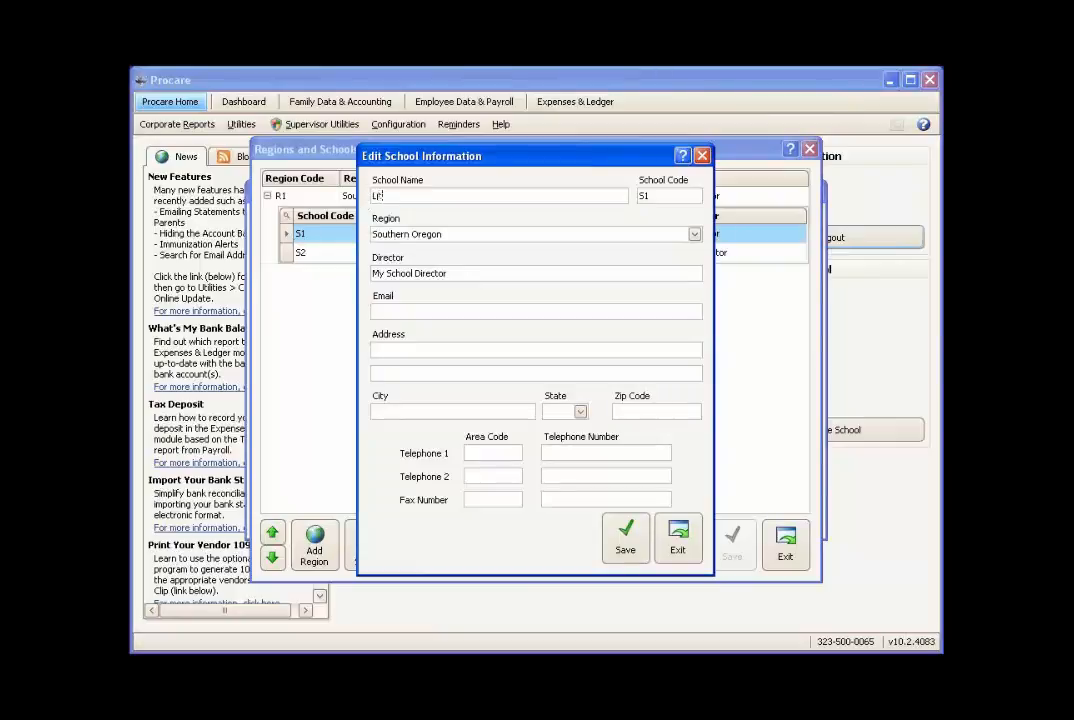
{"action": "type", "text": "ttle Red Schoolhouse #1"}
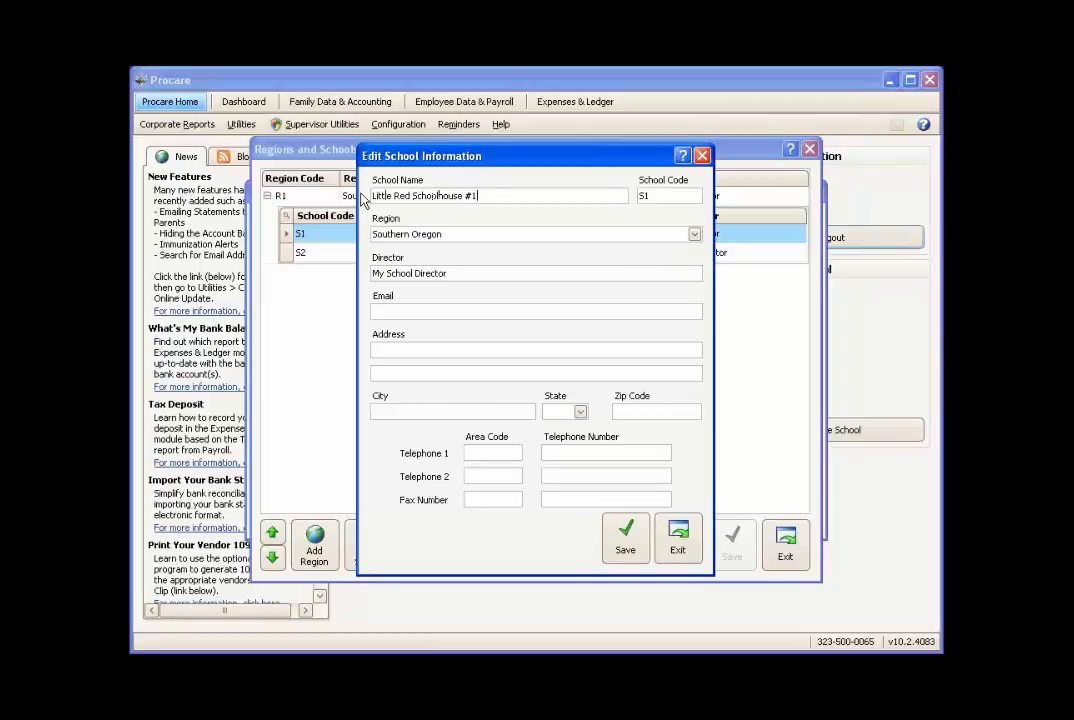
{"action": "left_click", "coordinate": [625, 552]}
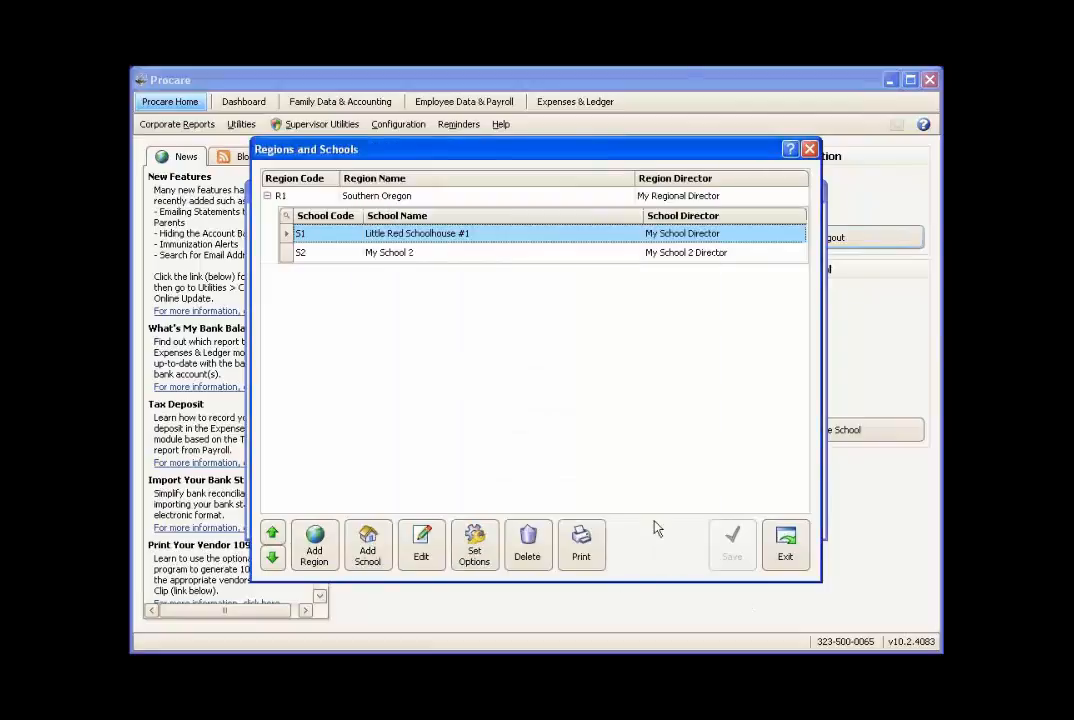
- Close the regions and schools list and the system configuration
{"action": "left_click", "coordinate": [416, 254]}
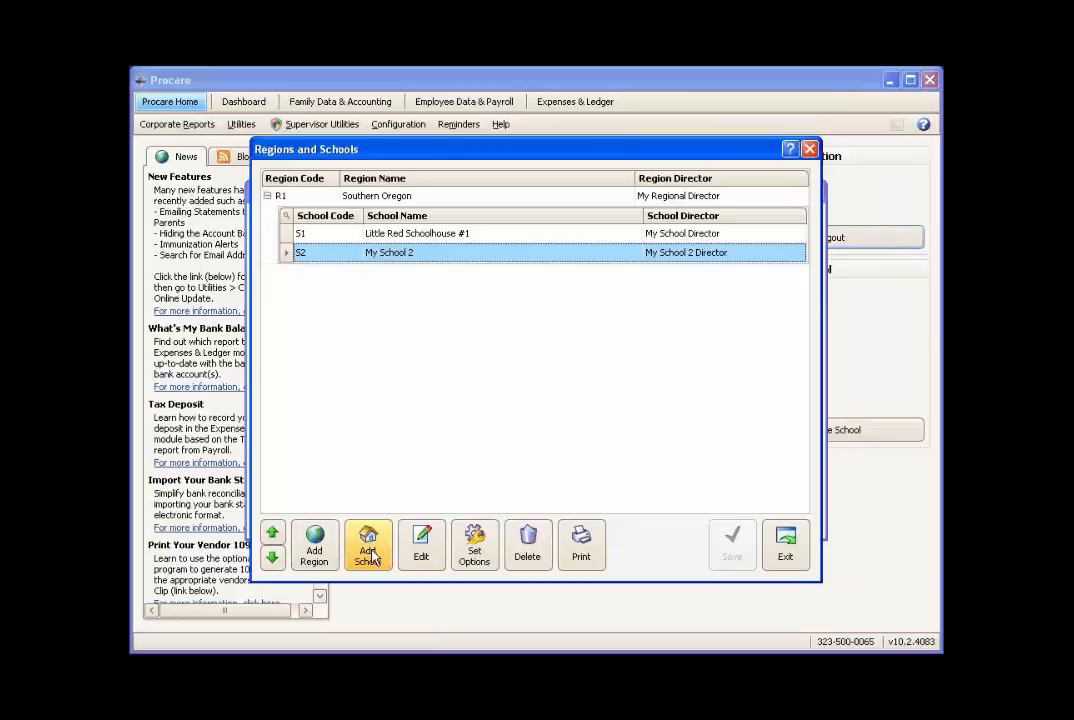
{"action": "left_click", "coordinate": [785, 545]}
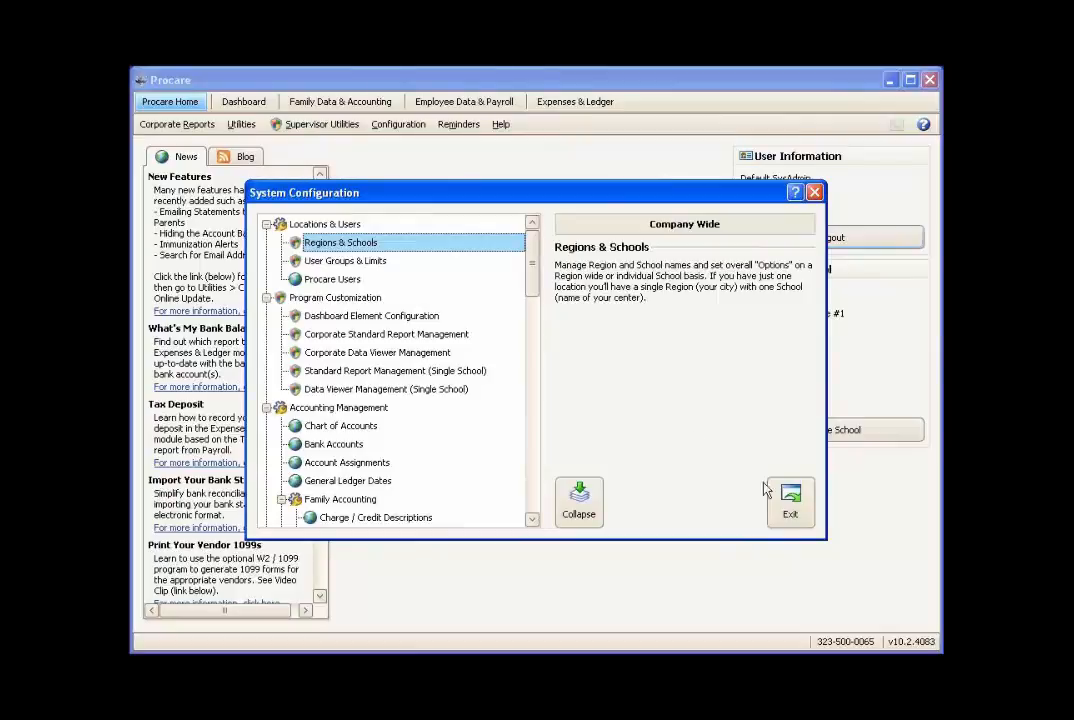
{"action": "left_click", "coordinate": [788, 500]}
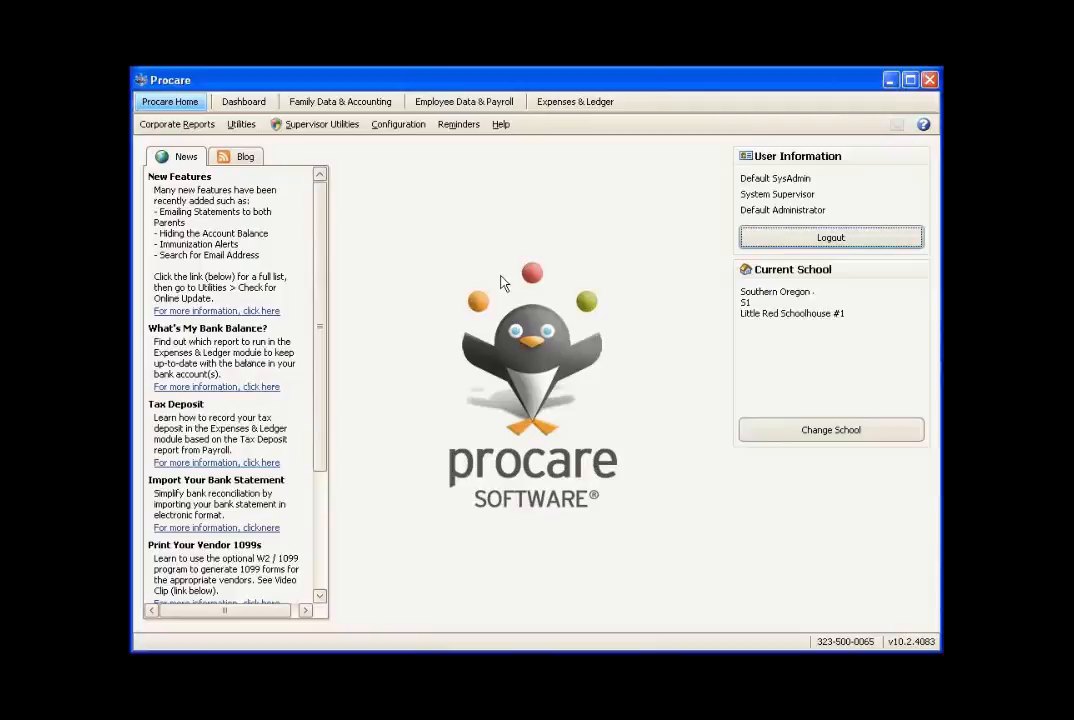
- In the licence configuration, set Little Red Schoolhouse #1 to type Full and enable all eight modules FD through EL
{"action": "left_click", "coordinate": [405, 126]}
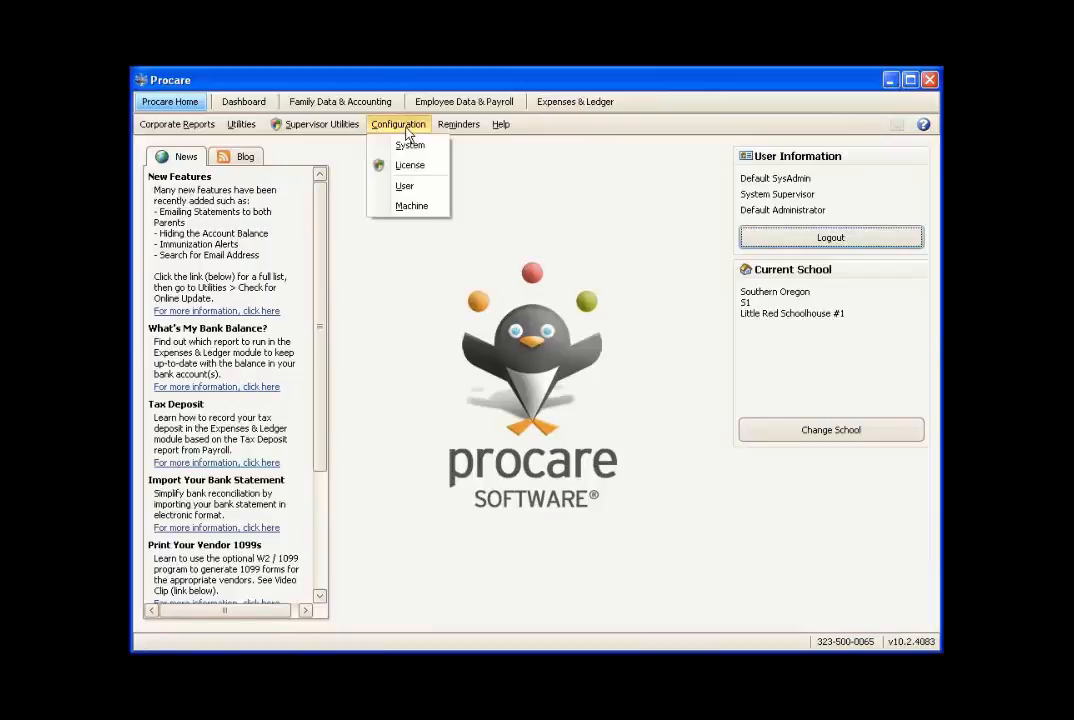
{"action": "left_click", "coordinate": [419, 175]}
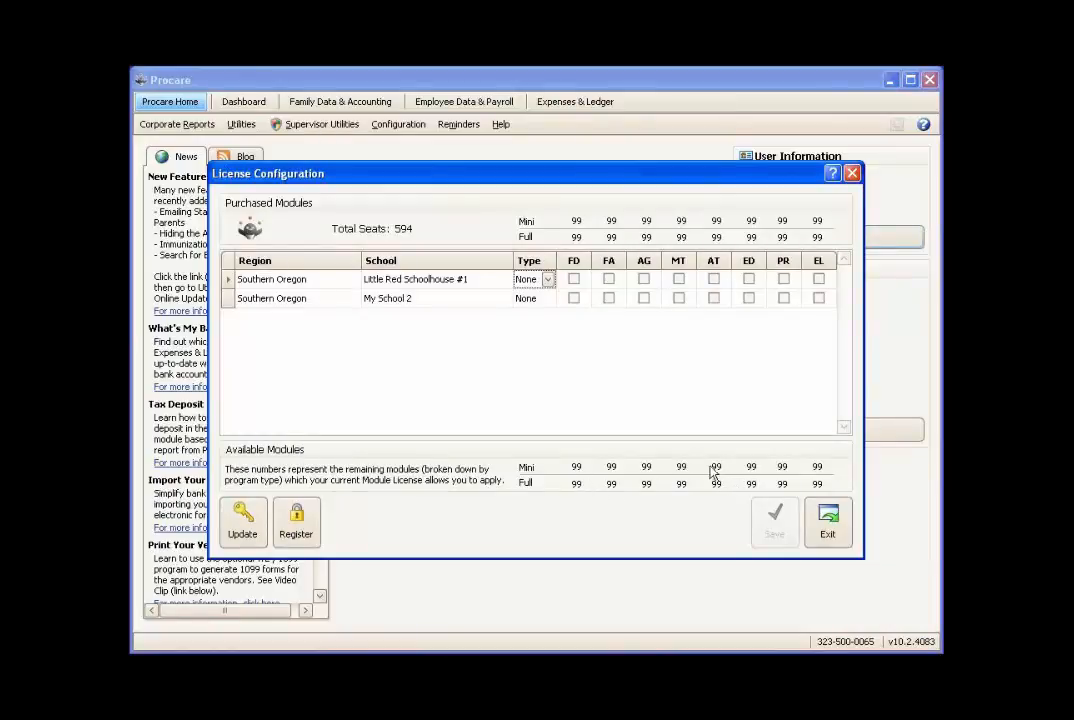
{"action": "left_click", "coordinate": [548, 280]}
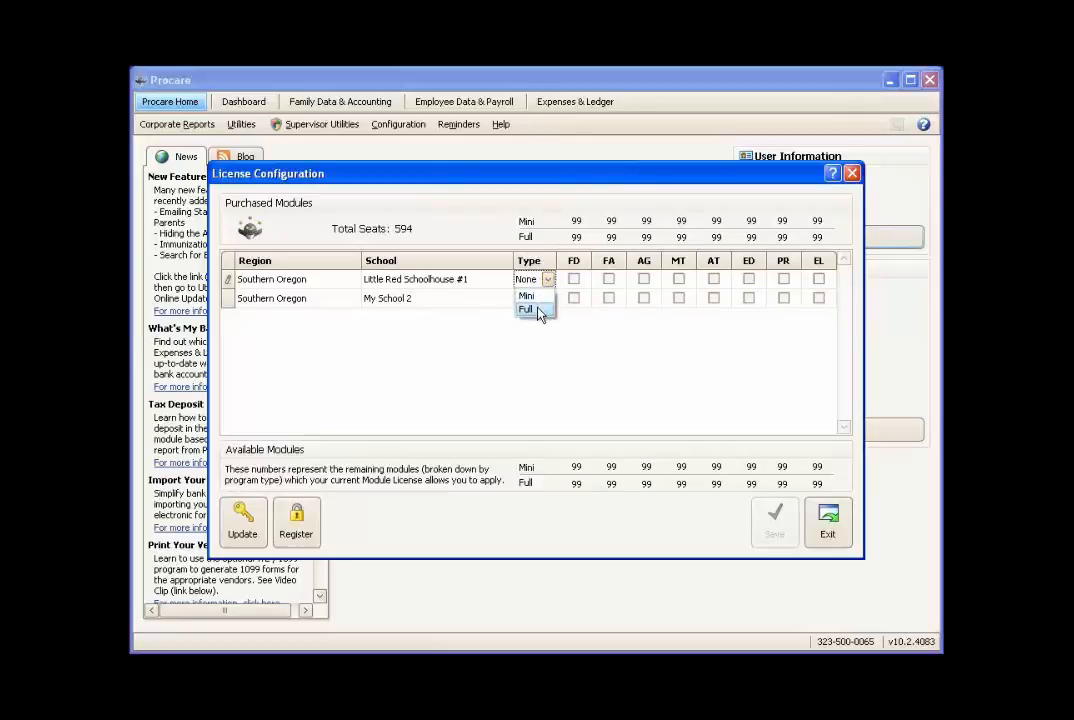
{"action": "left_click", "coordinate": [537, 309]}
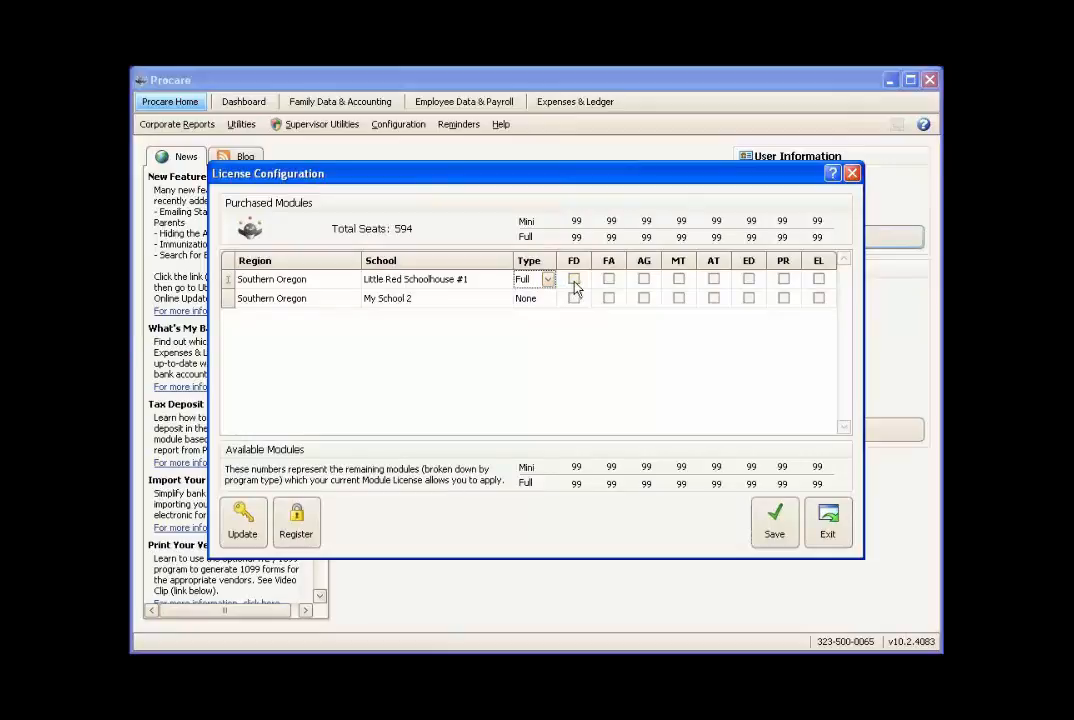
{"action": "left_click", "coordinate": [575, 282]}
{"action": "left_click", "coordinate": [610, 280]}
{"action": "left_click", "coordinate": [644, 280]}
{"action": "left_click", "coordinate": [678, 284]}
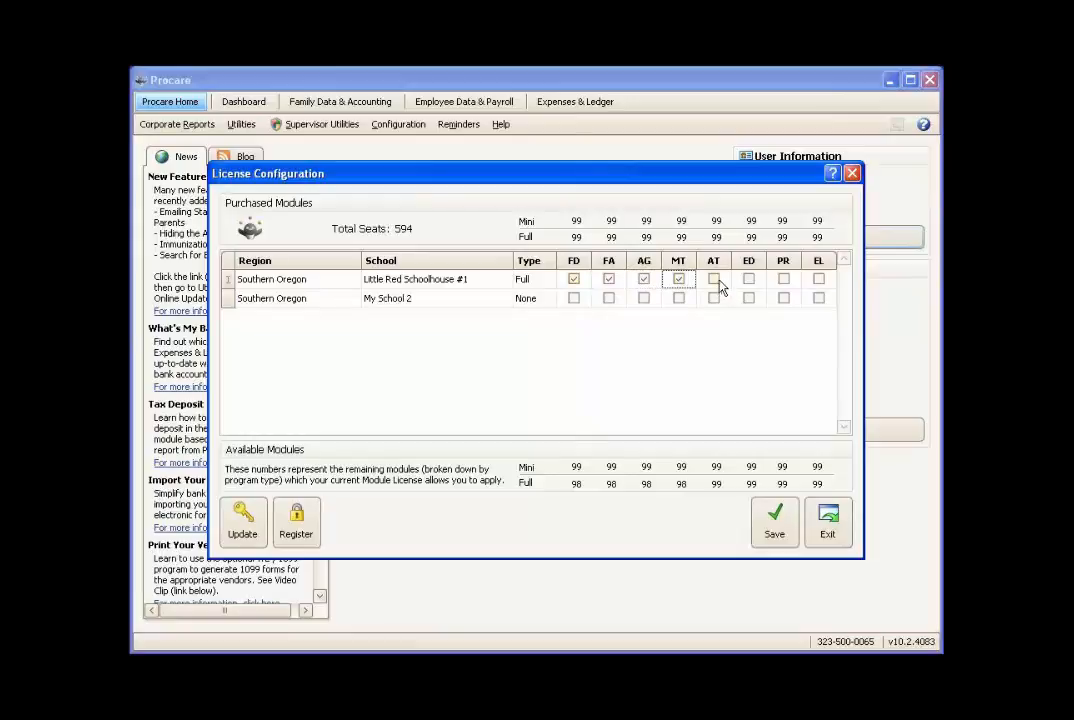
{"action": "left_click", "coordinate": [716, 283]}
{"action": "left_click", "coordinate": [750, 284]}
{"action": "left_click", "coordinate": [784, 283]}
{"action": "left_click", "coordinate": [818, 282]}
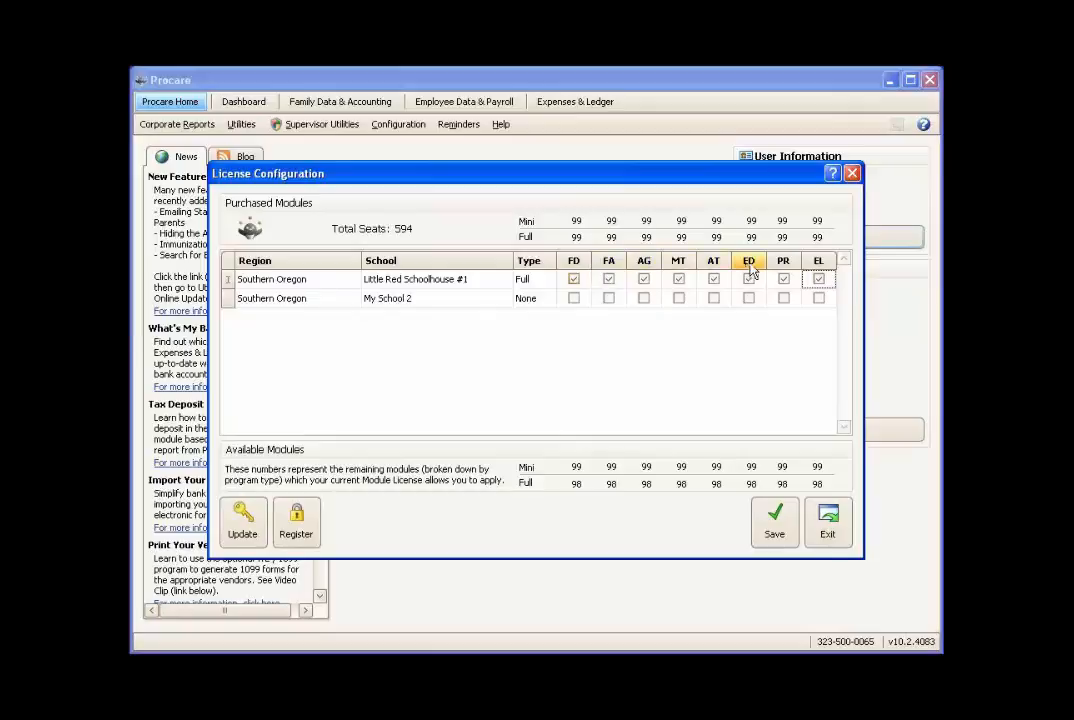
- Set My School 2 to type Full, enable all eight modules, and save the licence configuration
{"action": "left_click", "coordinate": [547, 298]}
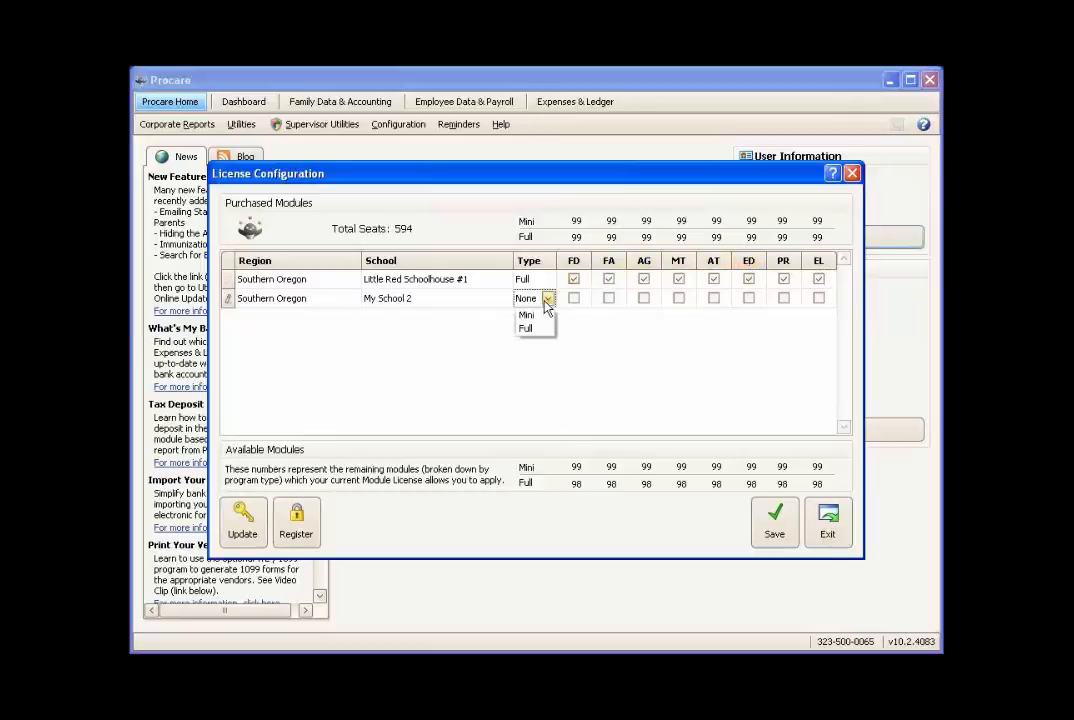
{"action": "left_click", "coordinate": [543, 329]}
{"action": "left_click", "coordinate": [575, 299]}
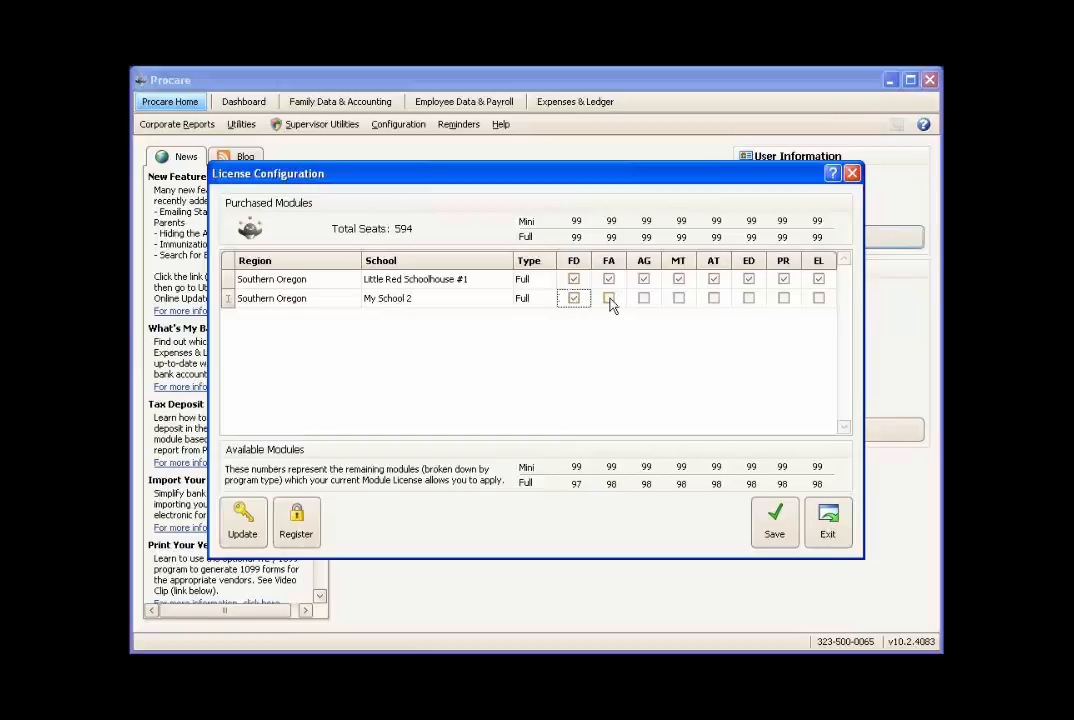
{"action": "left_click", "coordinate": [609, 299]}
{"action": "left_click", "coordinate": [644, 299]}
{"action": "left_click", "coordinate": [679, 299]}
{"action": "left_click", "coordinate": [714, 299]}
{"action": "left_click", "coordinate": [749, 299]}
{"action": "left_click", "coordinate": [784, 299]}
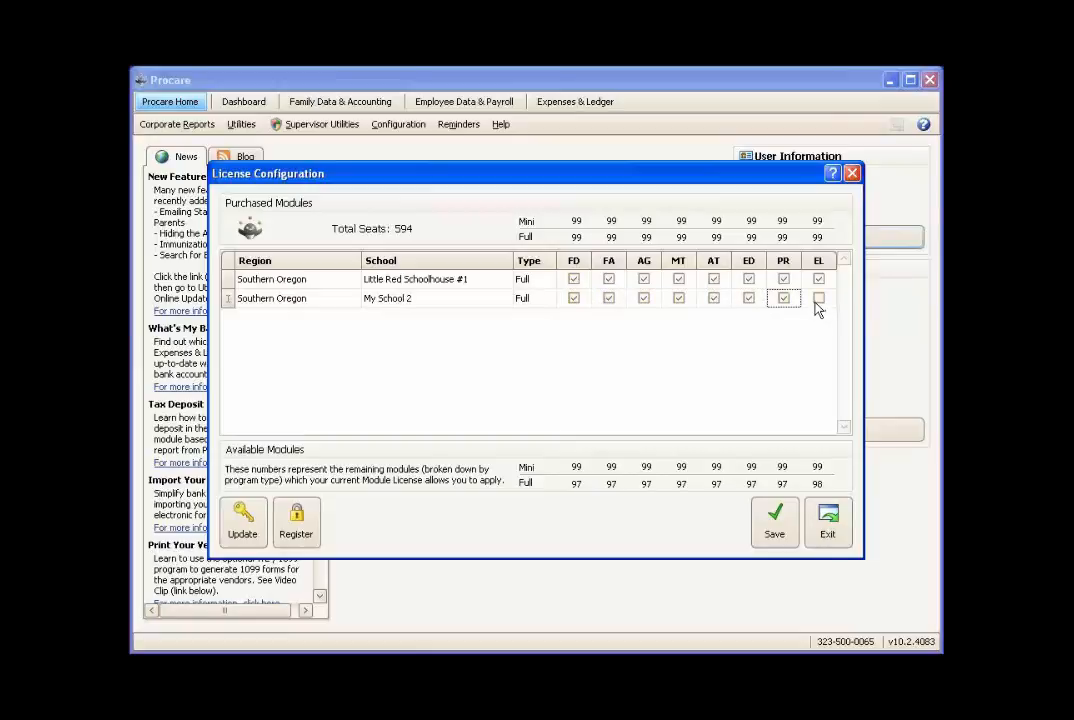
{"action": "left_click", "coordinate": [818, 299]}
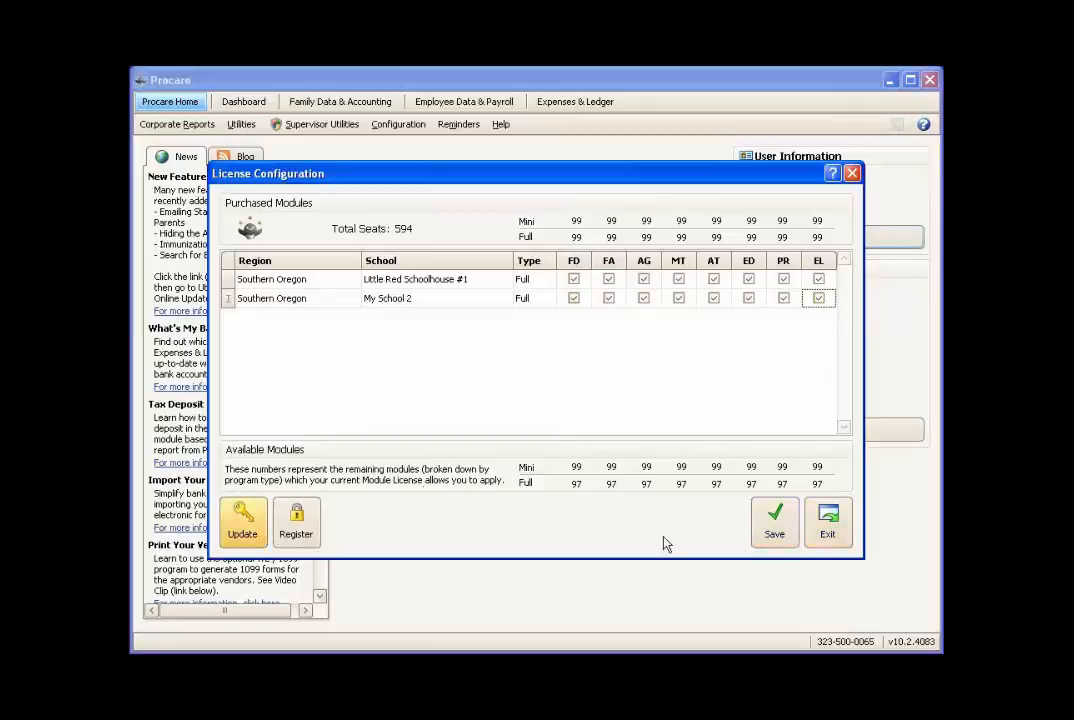
{"action": "left_click", "coordinate": [775, 530]}
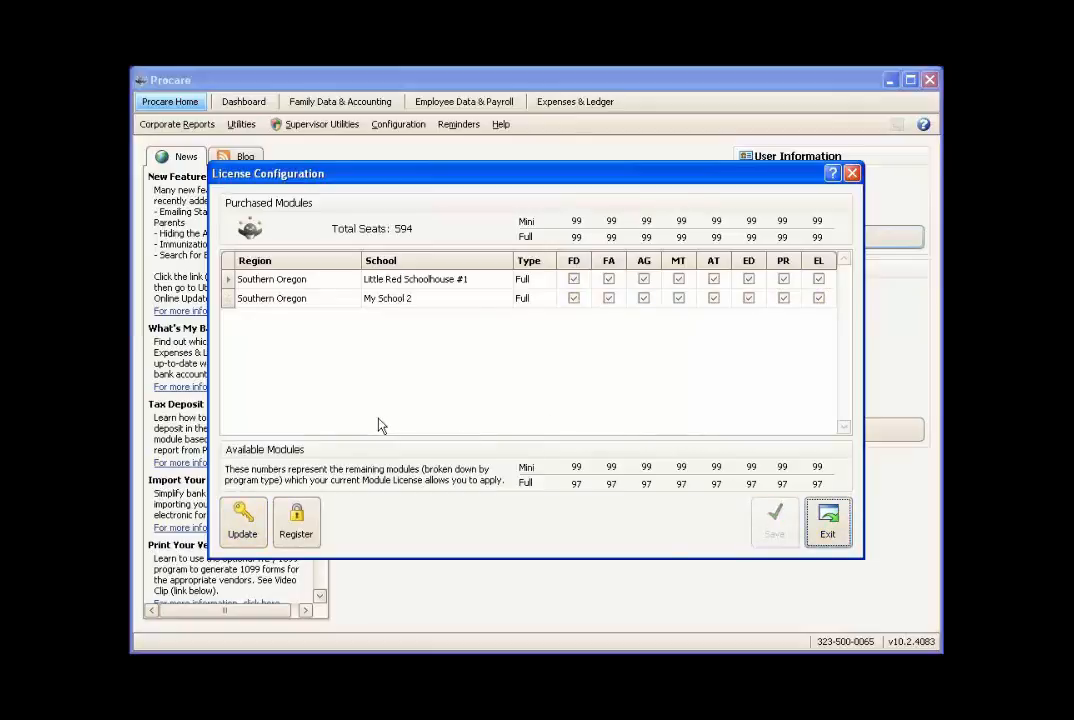
- Register the software using the Internet
{"action": "left_click", "coordinate": [298, 522]}
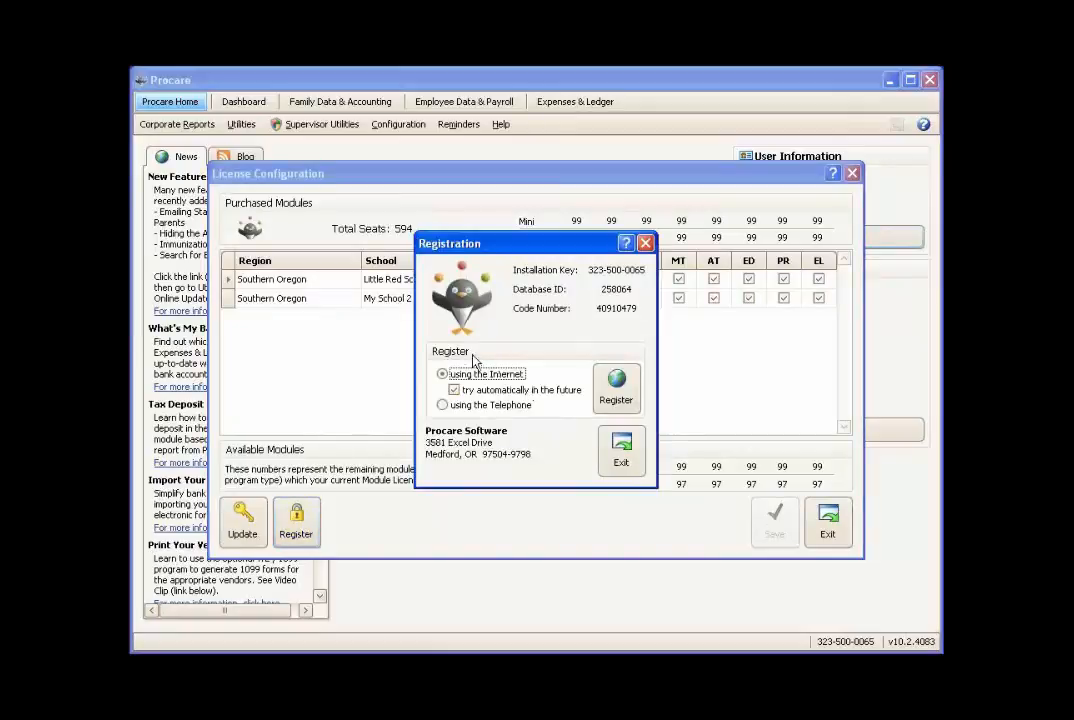
{"action": "left_click", "coordinate": [614, 388]}
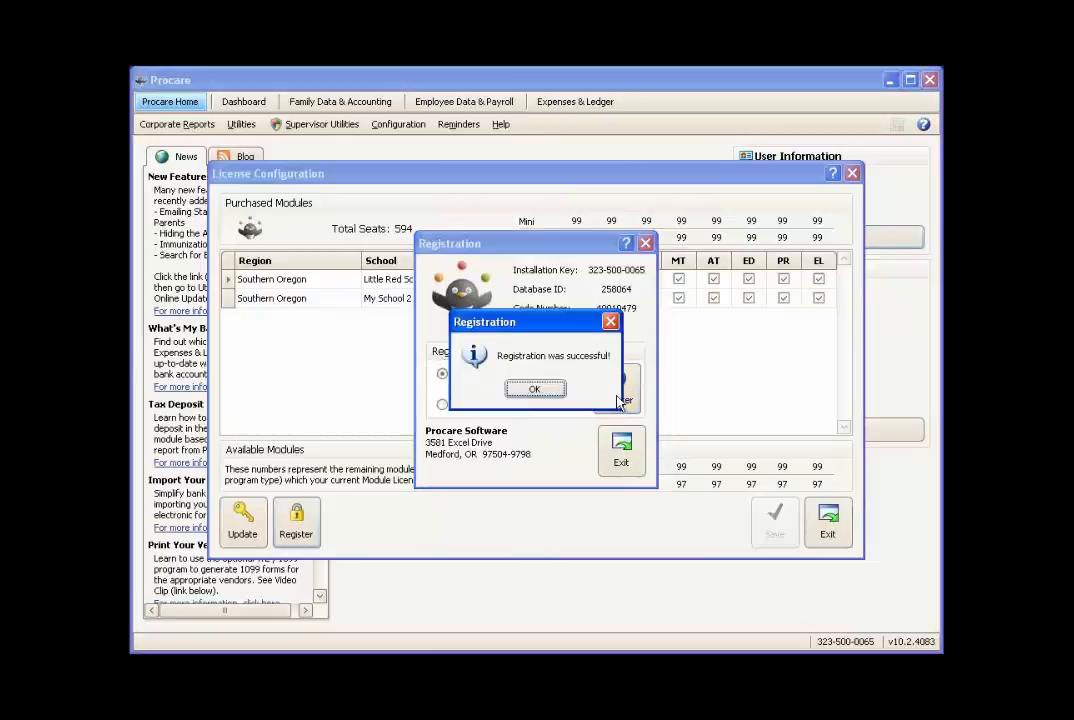
- Close the registration confirmation, the registration dialog and the licence configuration
{"action": "left_click", "coordinate": [536, 391]}
{"action": "left_click", "coordinate": [619, 450]}
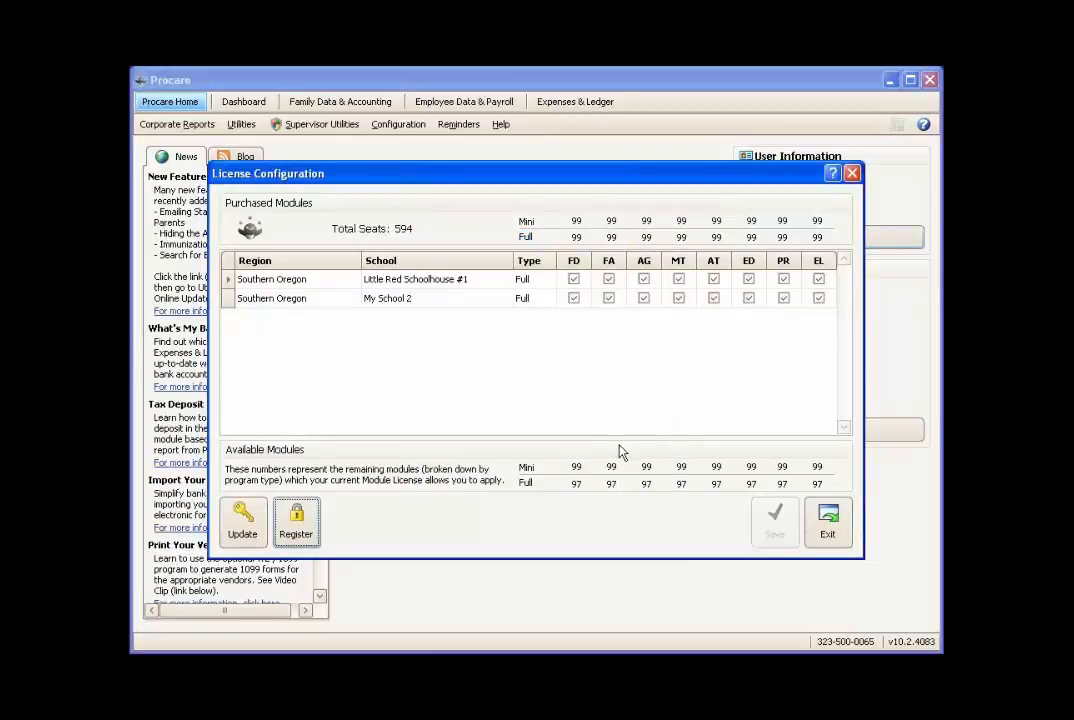
{"action": "left_click", "coordinate": [826, 525]}
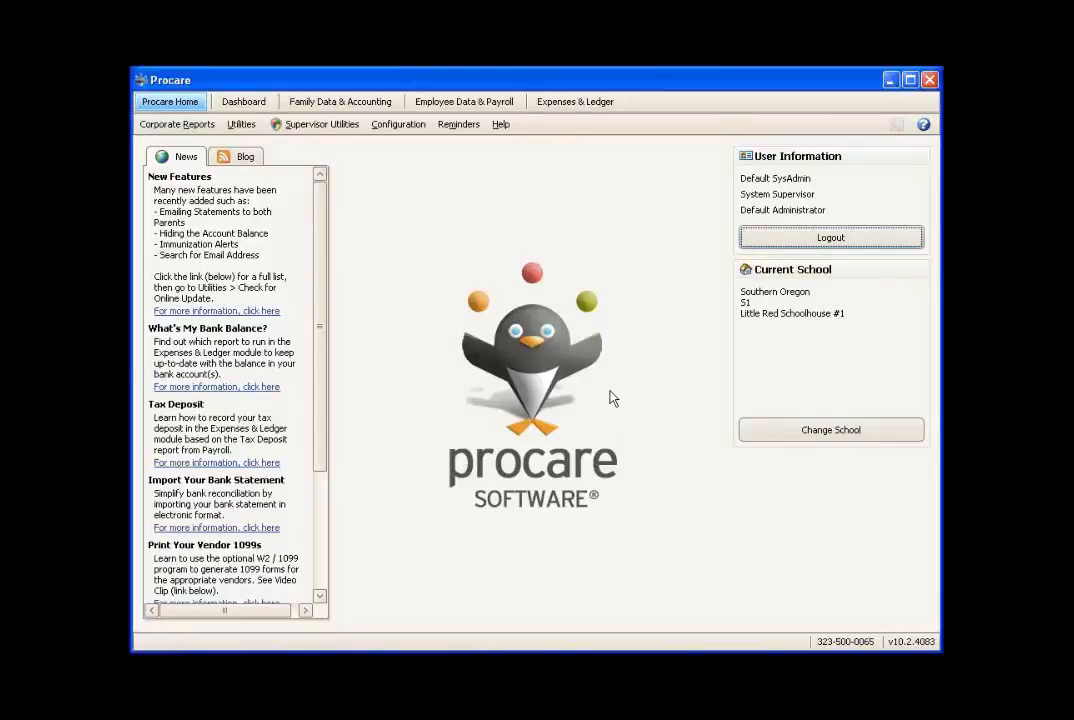
- Open the school options of Little Red Schoolhouse #1 under Southern Oregon and examine the Tuition Express account number setting in Family Accounting
{"action": "left_click", "coordinate": [400, 125]}
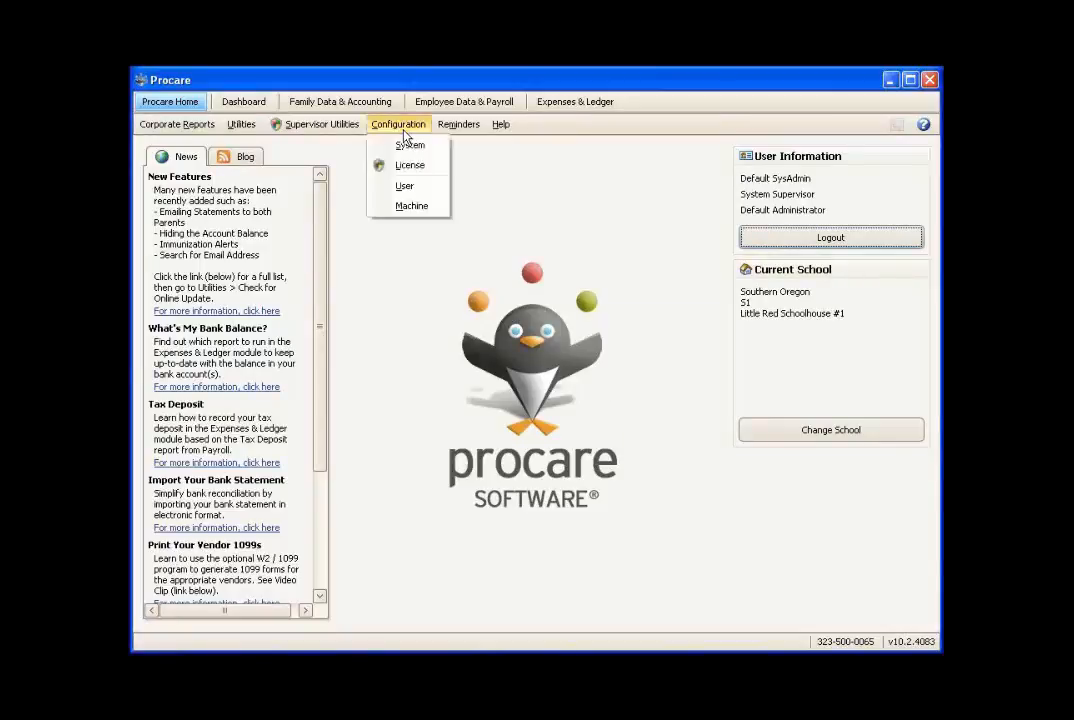
{"action": "left_click", "coordinate": [410, 147]}
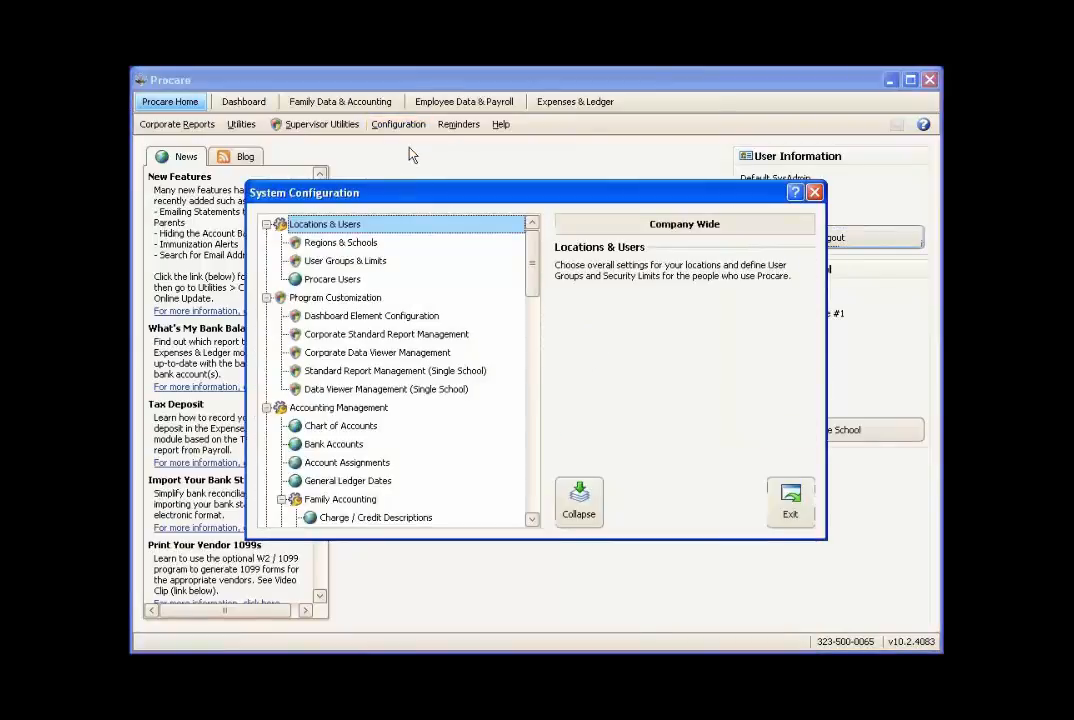
{"action": "left_click", "coordinate": [347, 246]}
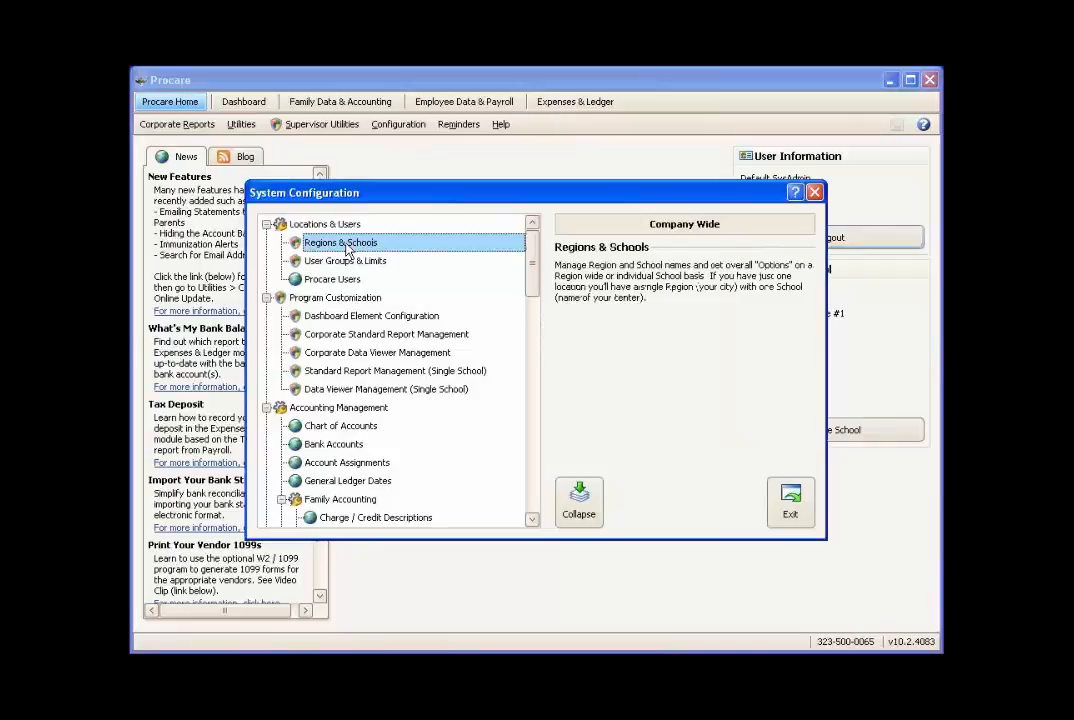
{"action": "double_click", "coordinate": [347, 247]}
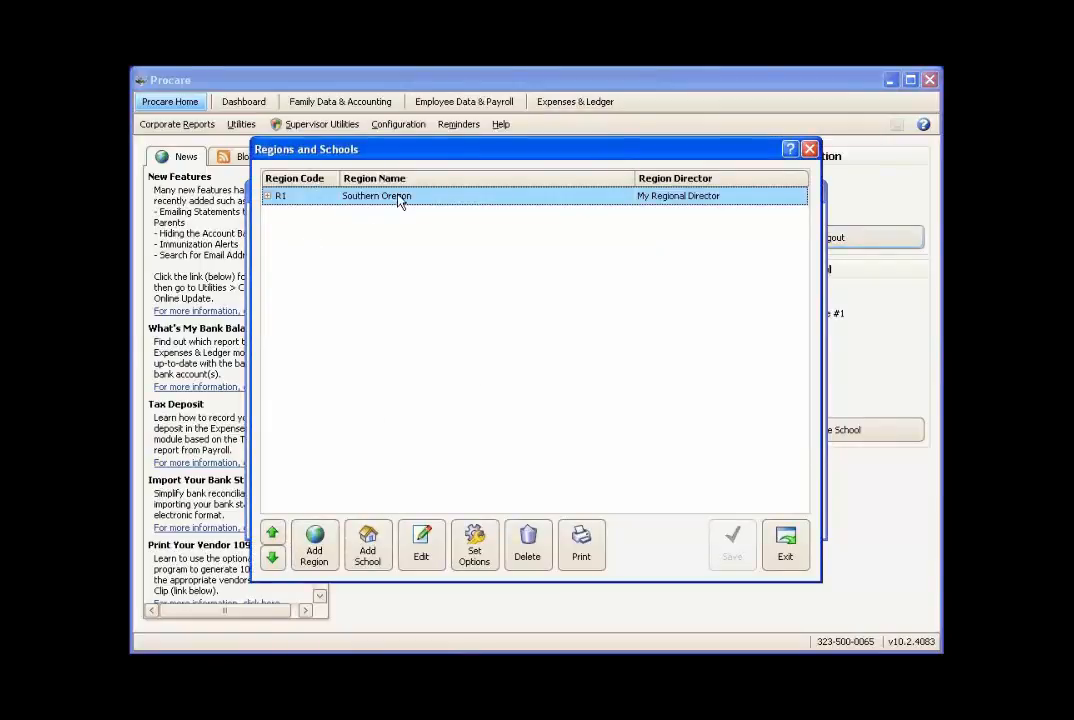
{"action": "left_click", "coordinate": [267, 196]}
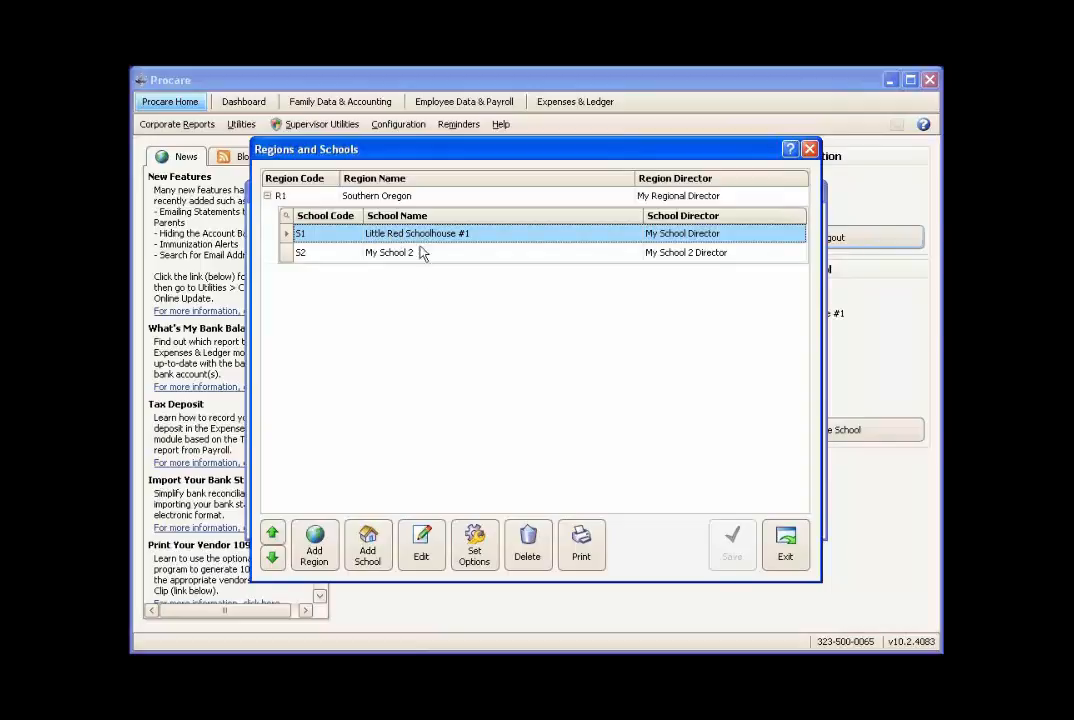
{"action": "left_click", "coordinate": [476, 545]}
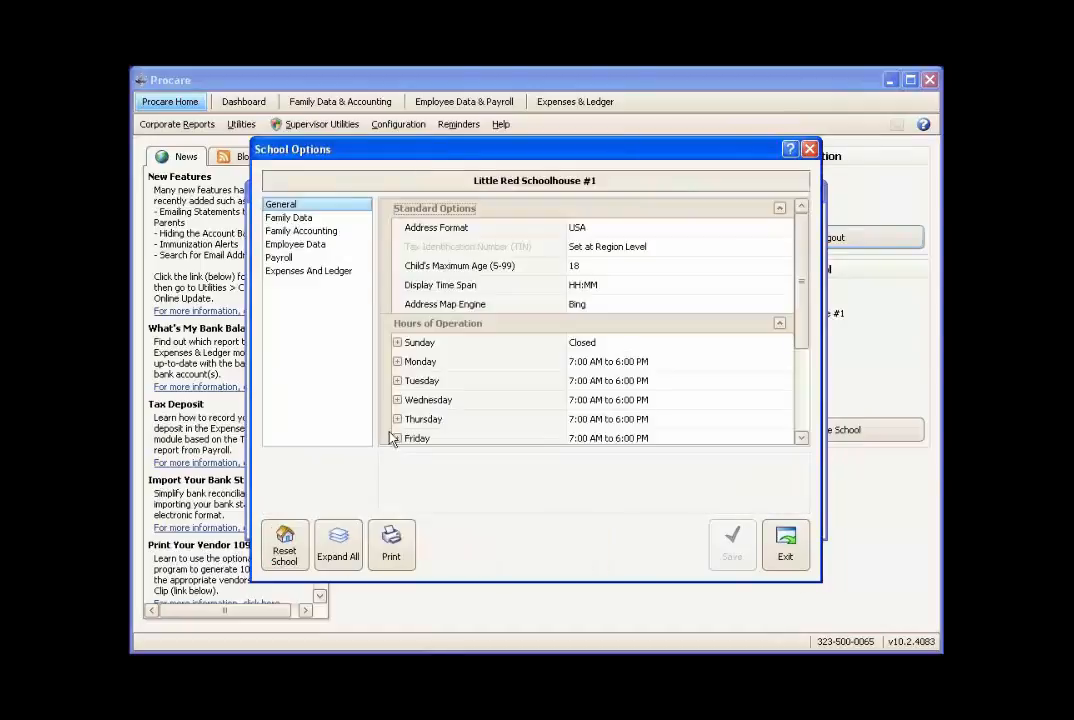
{"action": "left_click", "coordinate": [285, 232]}
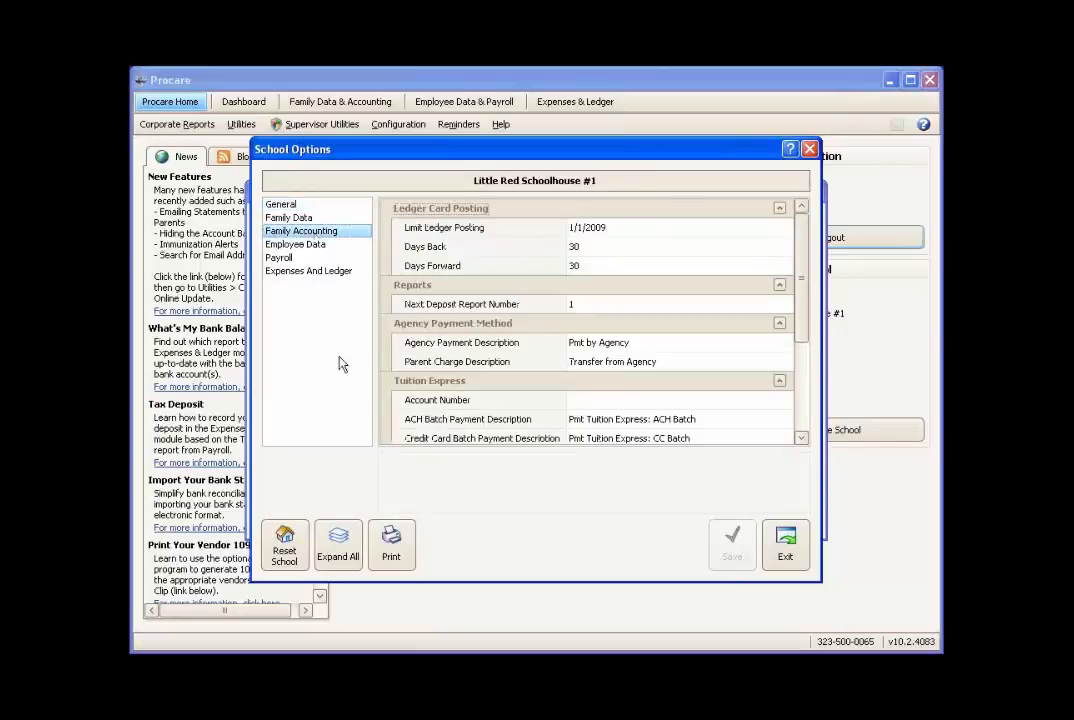
{"action": "left_click", "coordinate": [585, 401]}
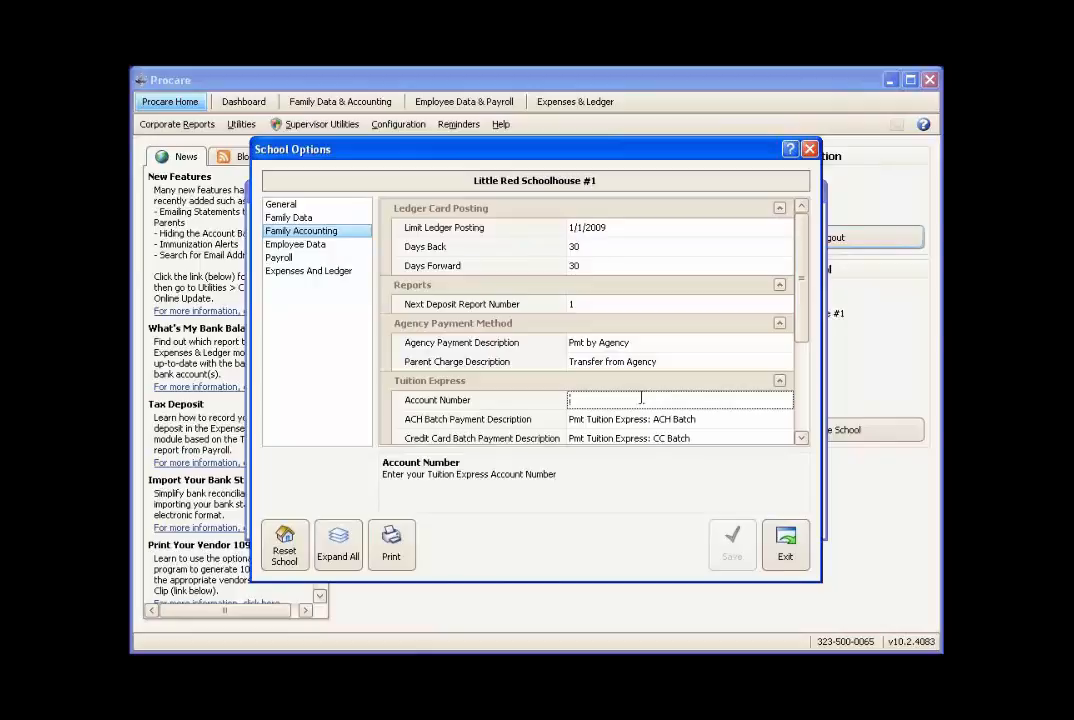
{"action": "left_click", "coordinate": [784, 545]}
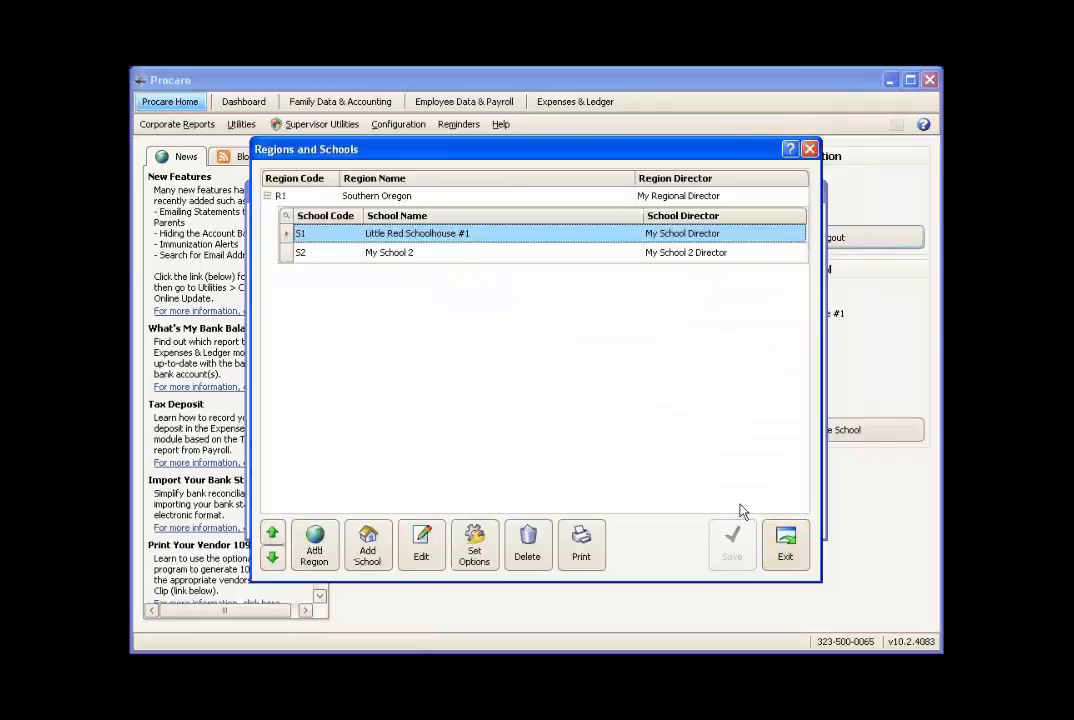
{"action": "left_click", "coordinate": [784, 546]}
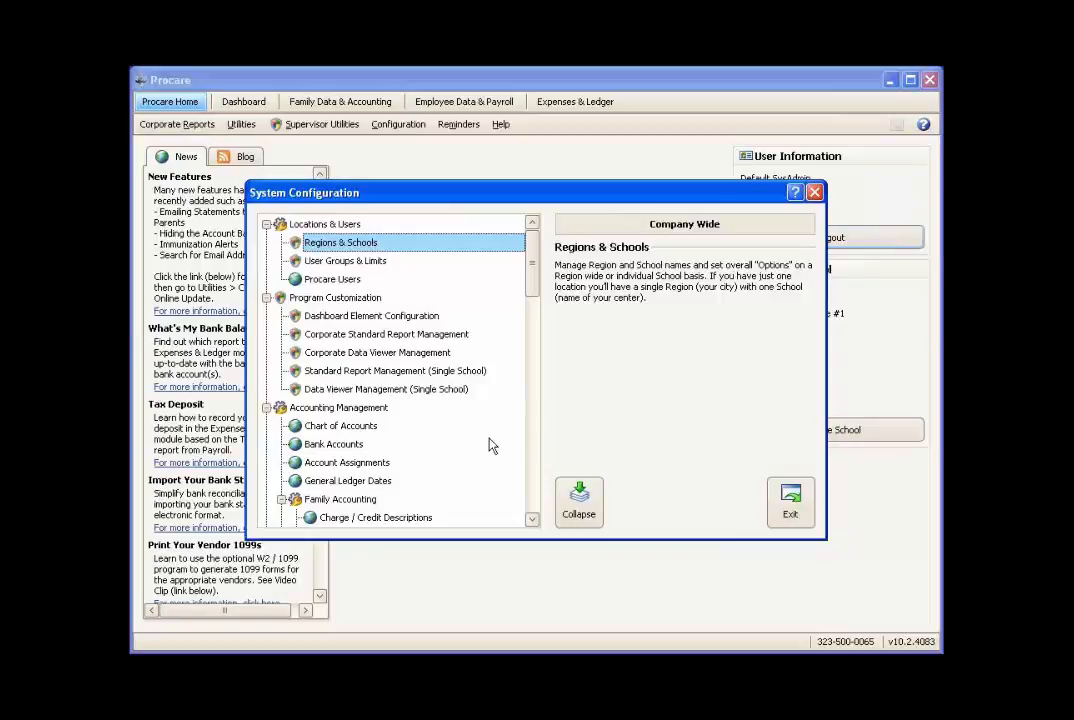
- In the system configuration's Payroll Formulas, download and update the Federal and State formulas for tax year 2011
{"action": "left_click", "coordinate": [578, 502]}
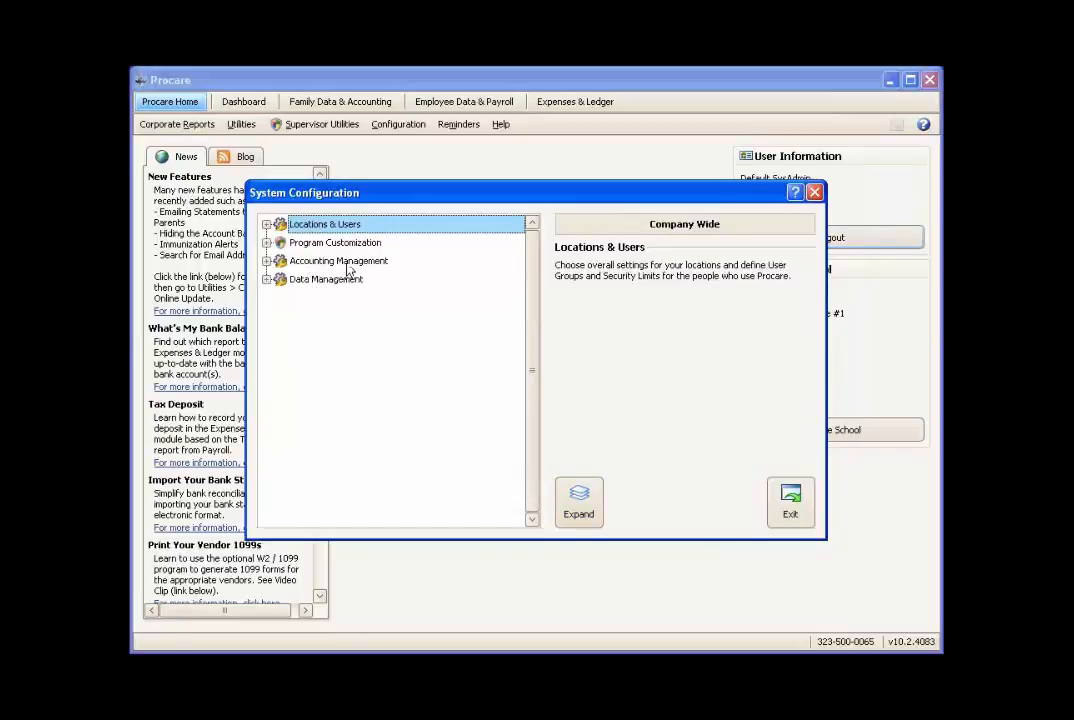
{"action": "left_click", "coordinate": [266, 225]}
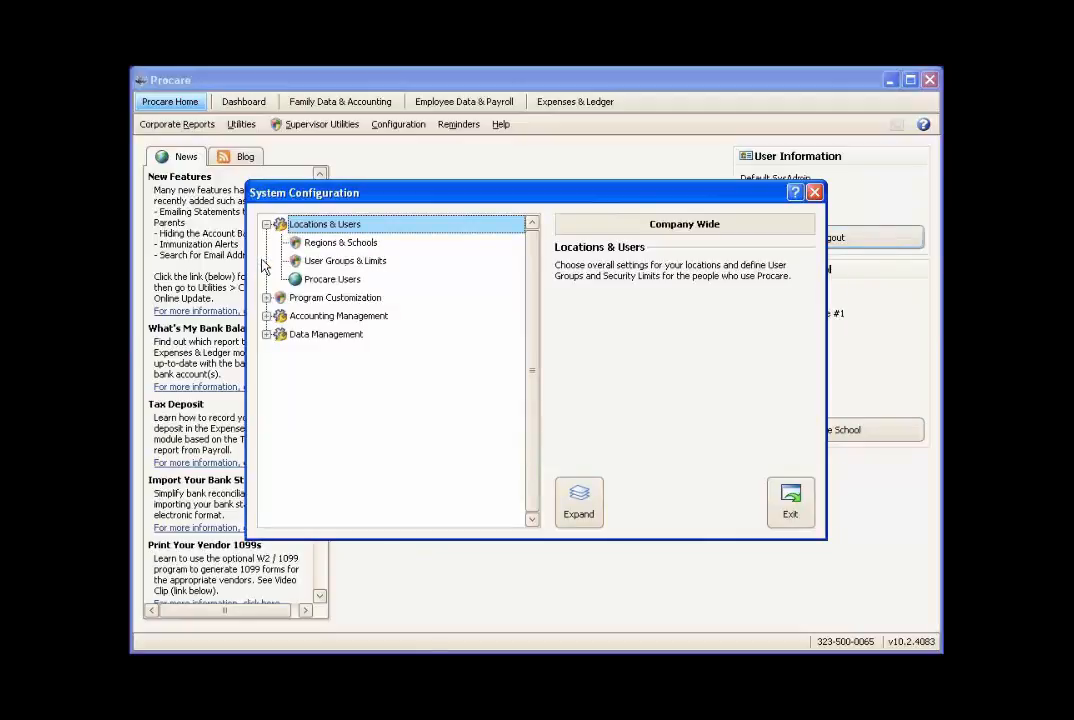
{"action": "left_click", "coordinate": [266, 224]}
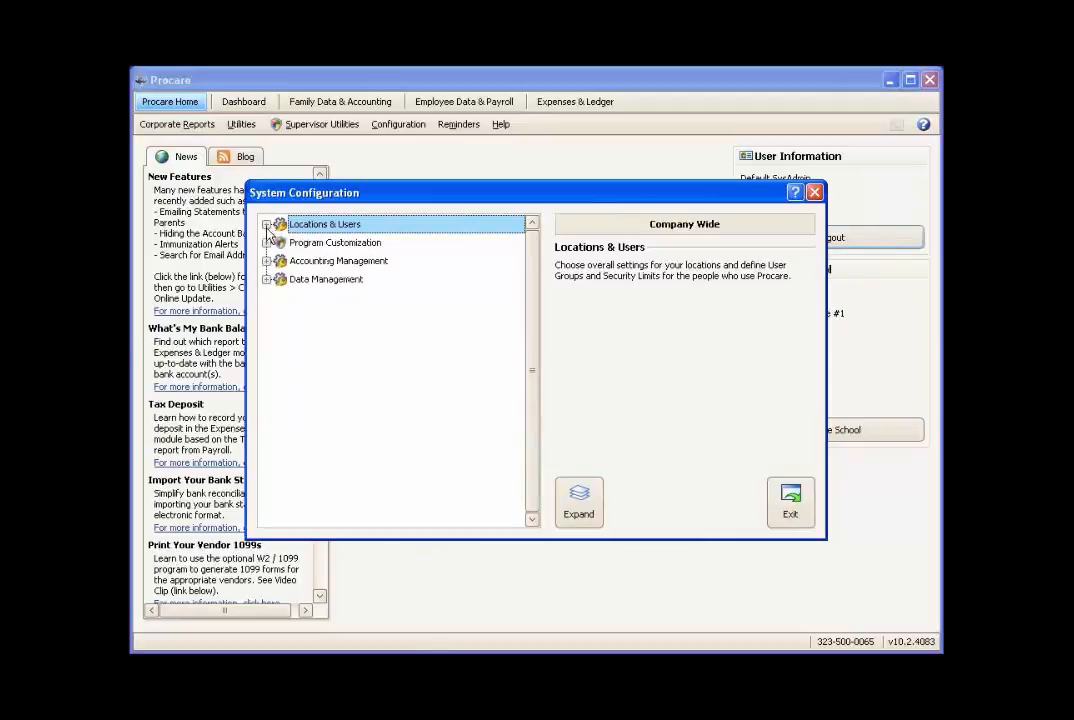
{"action": "left_click", "coordinate": [266, 261]}
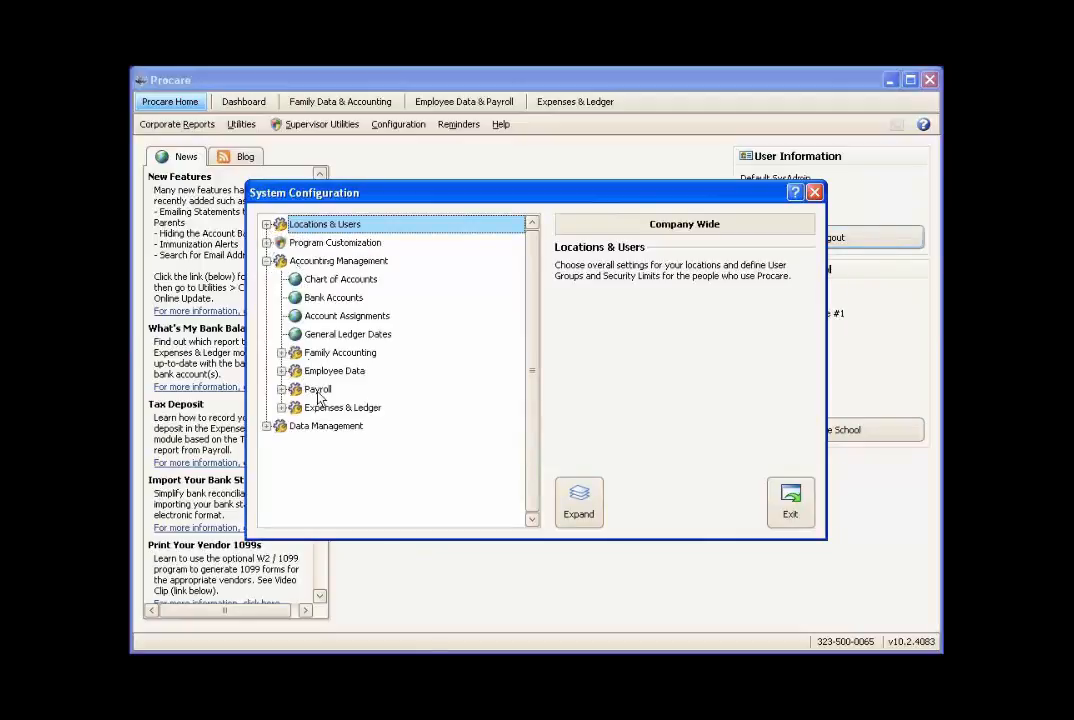
{"action": "left_click", "coordinate": [282, 389]}
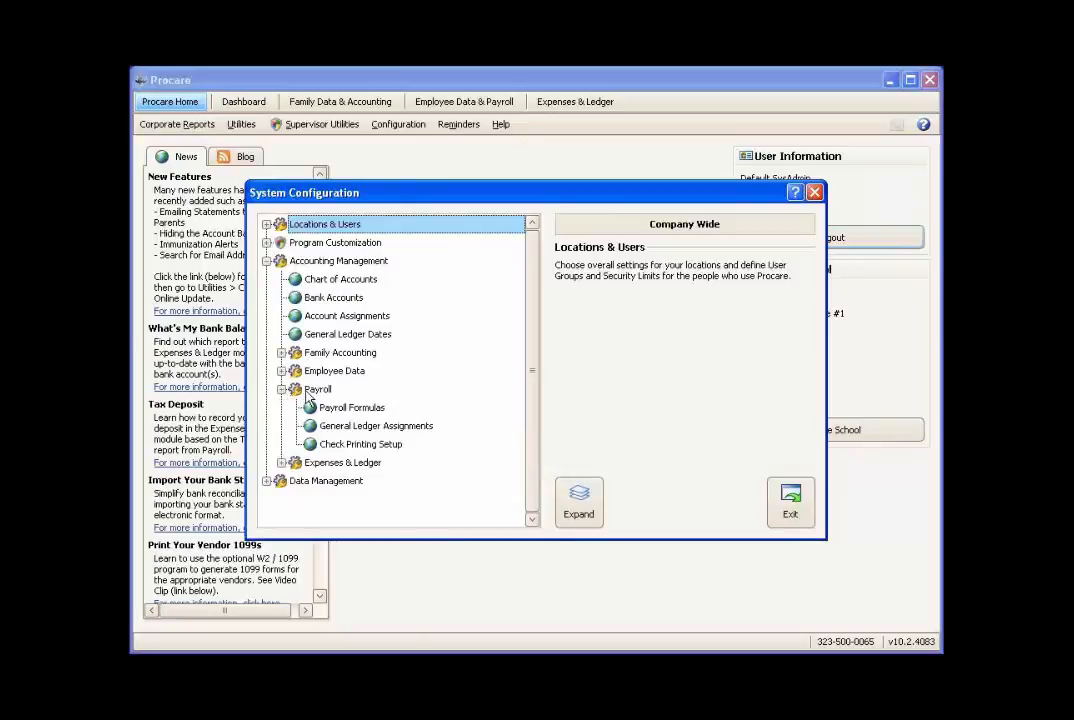
{"action": "left_click", "coordinate": [353, 410]}
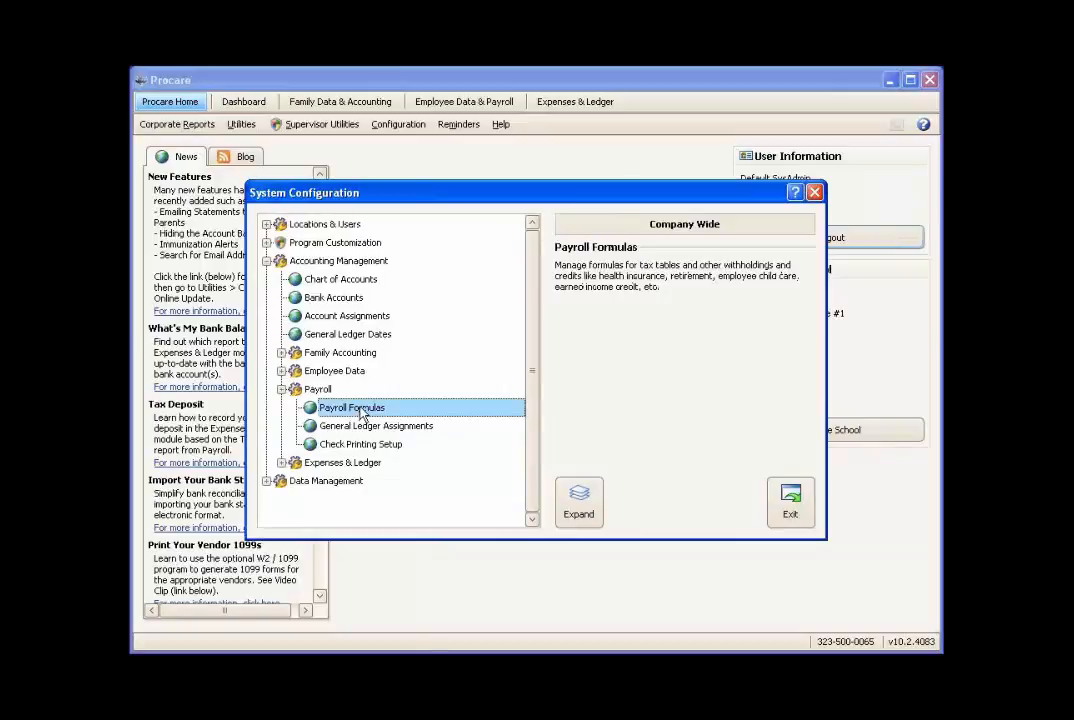
{"action": "double_click", "coordinate": [362, 412]}
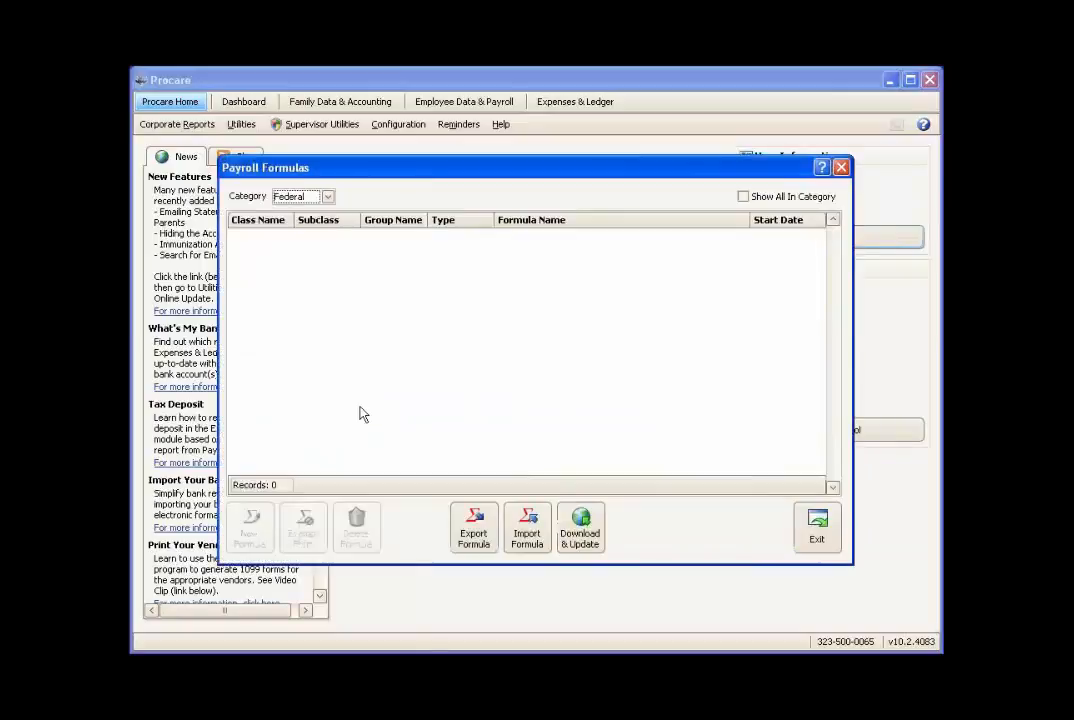
{"action": "left_click", "coordinate": [328, 196]}
{"action": "left_click", "coordinate": [320, 226]}
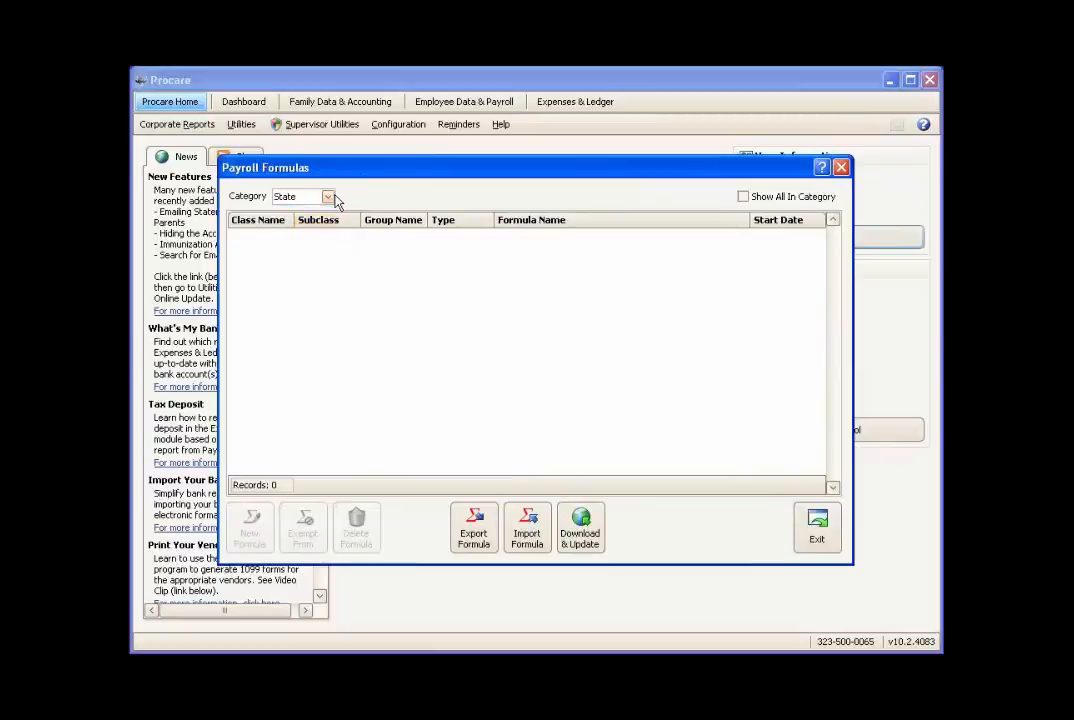
{"action": "left_click", "coordinate": [588, 522]}
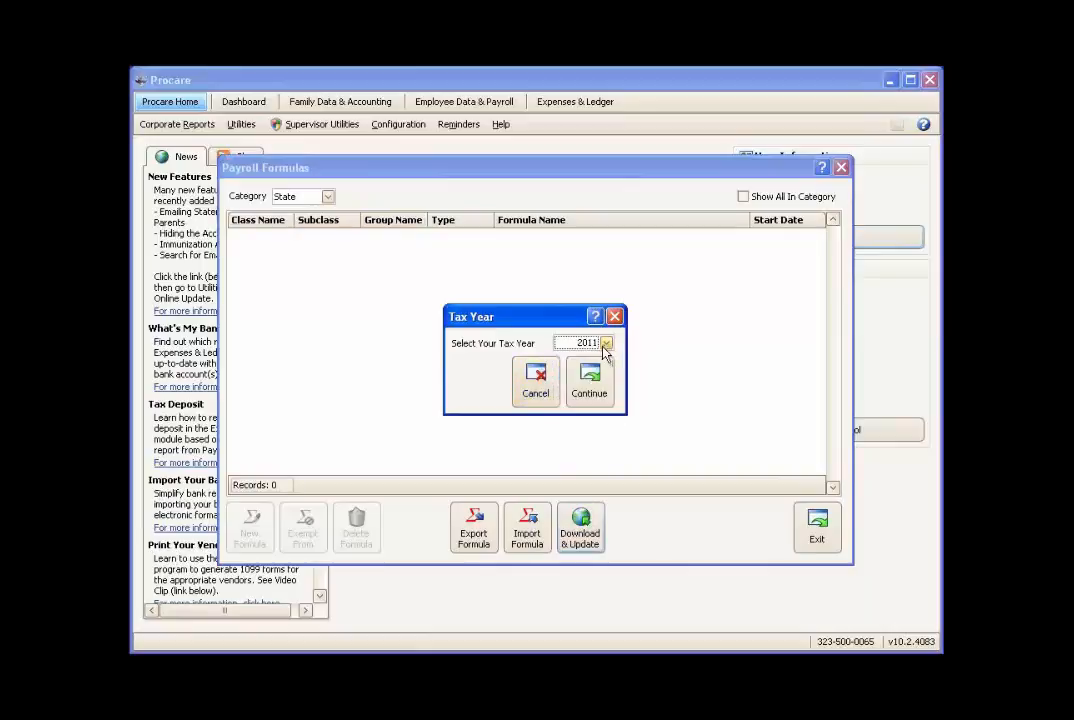
{"action": "left_click", "coordinate": [590, 384]}
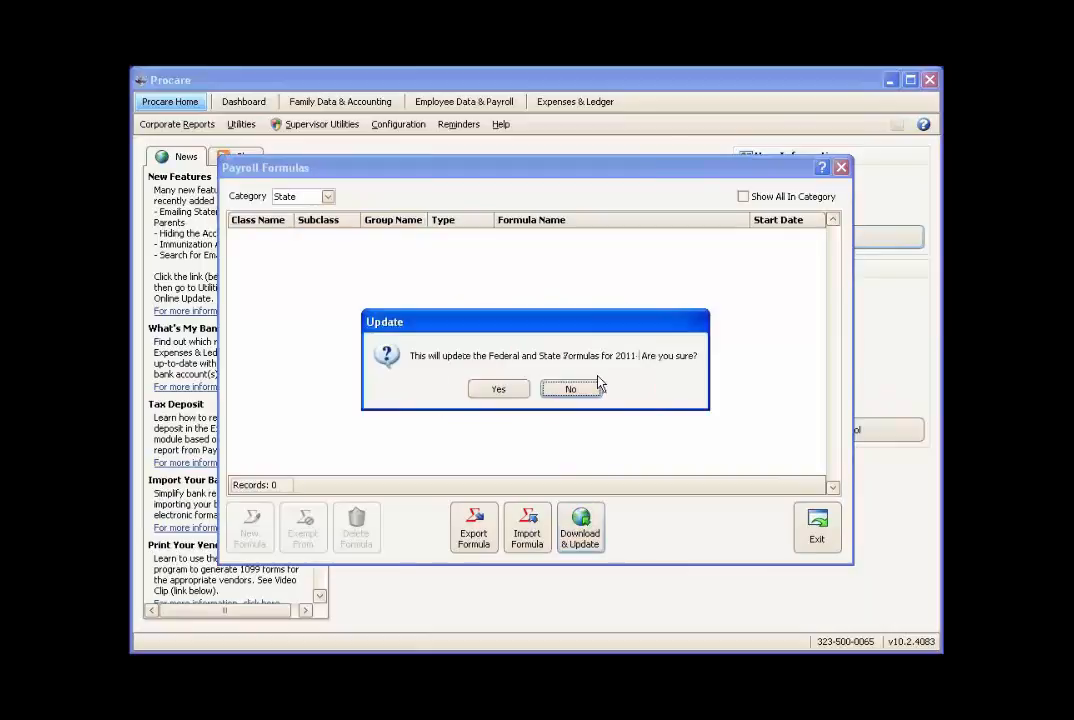
{"action": "left_click", "coordinate": [512, 388]}
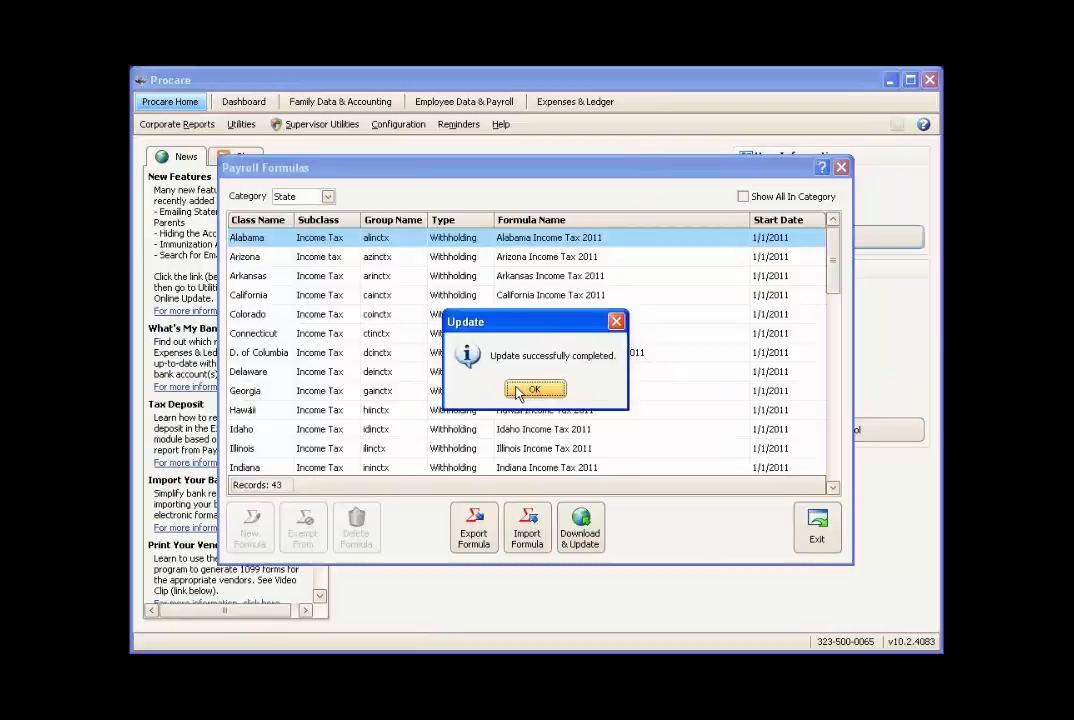
{"action": "left_click", "coordinate": [532, 389]}
- Review the Federal payroll formulas, then close Payroll Formulas and the system configuration
{"action": "left_click", "coordinate": [327, 196]}
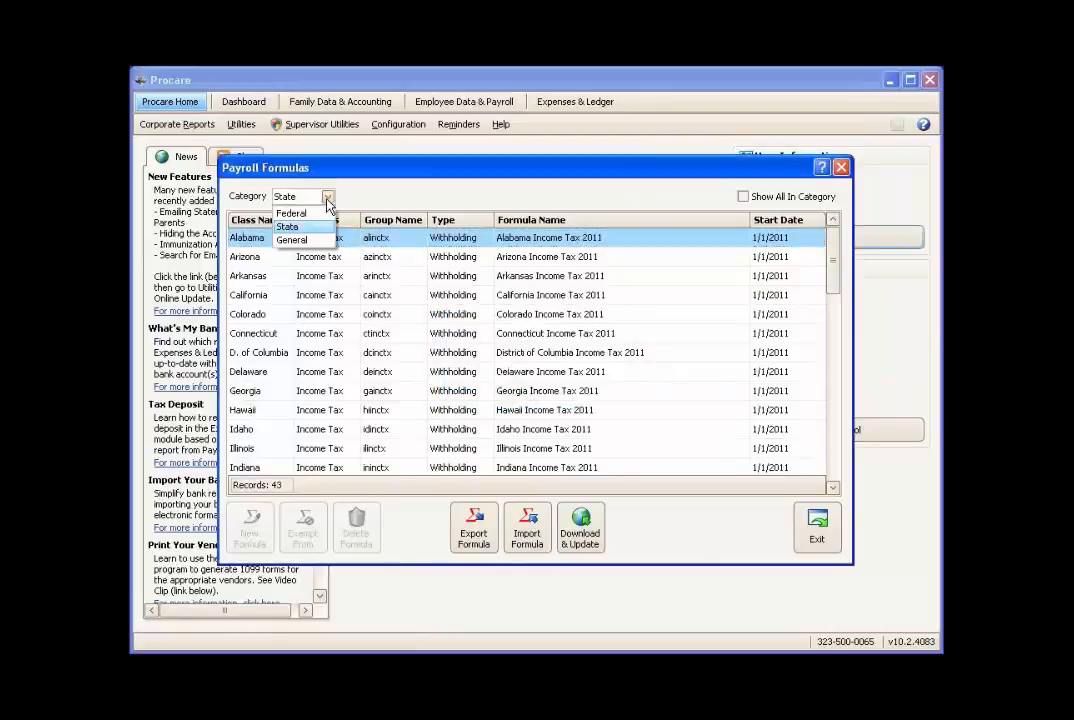
{"action": "left_click", "coordinate": [315, 213]}
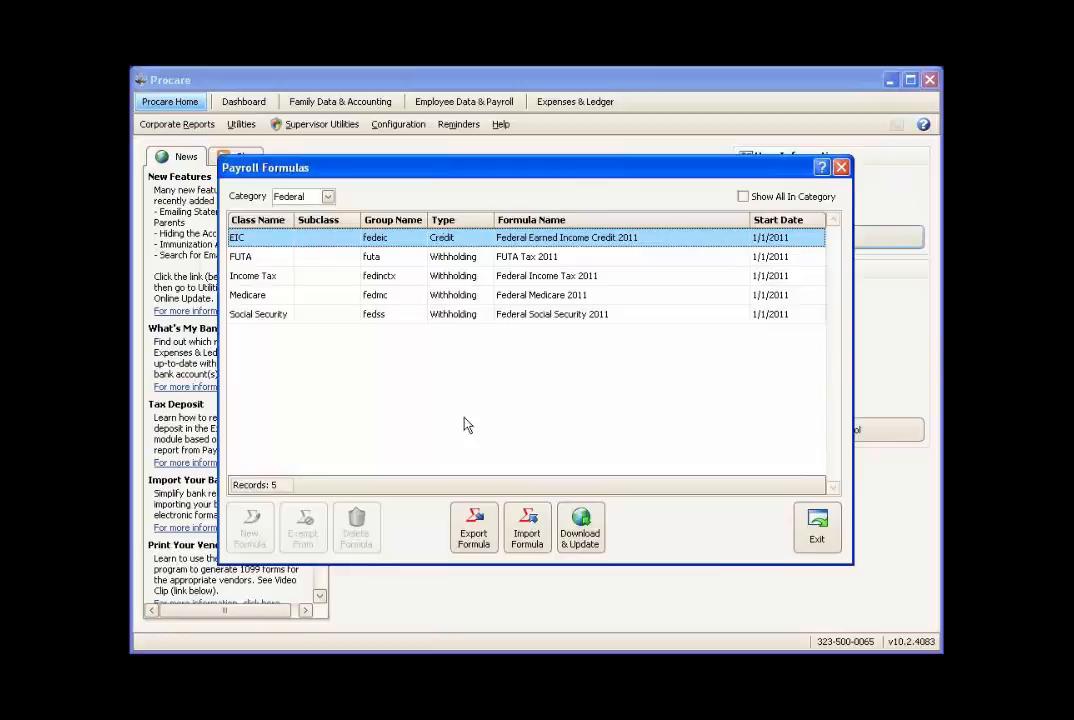
{"action": "left_click", "coordinate": [817, 541]}
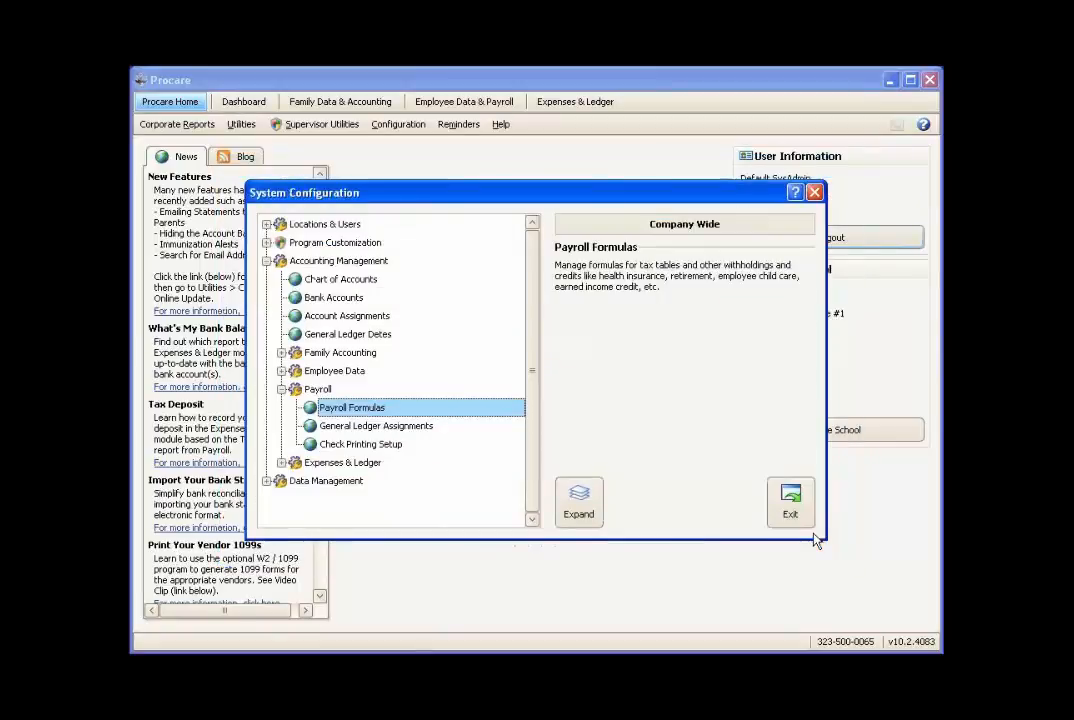
{"action": "left_click", "coordinate": [797, 512]}
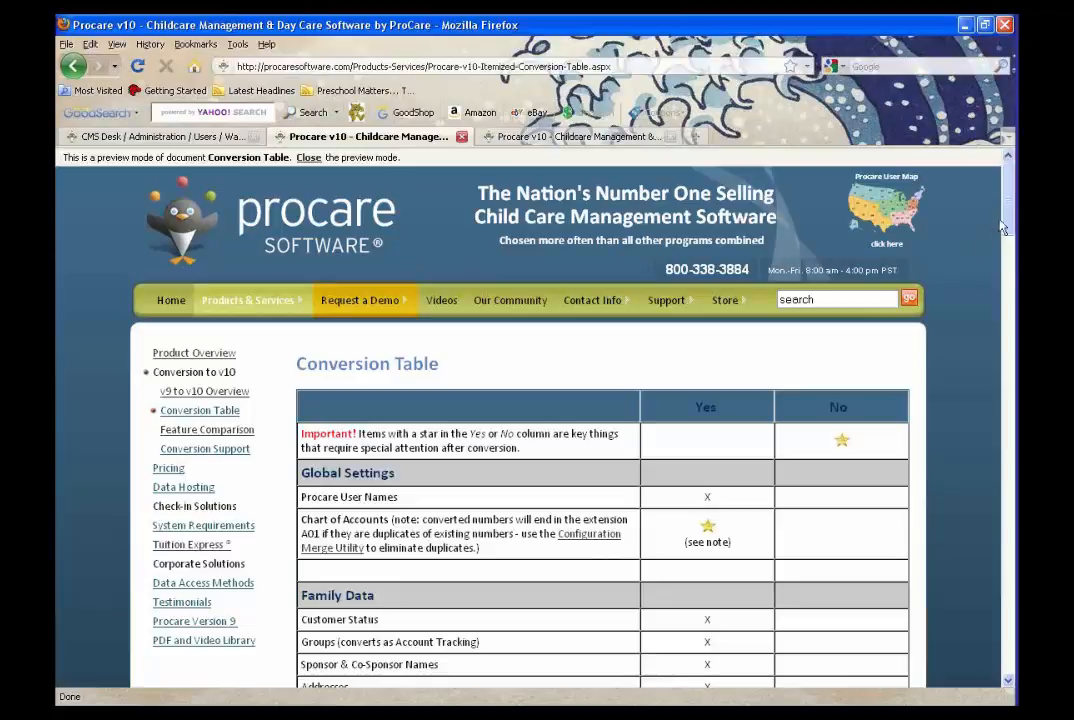
- Scroll through the Conversion Table's Global Settings, Family Data and Child Data rows, highlighting the starred Emergency Contacts and Immunization entries
{"action": "left_click_drag", "start_coordinate": [1008, 214], "coordinate": [1008, 243]}
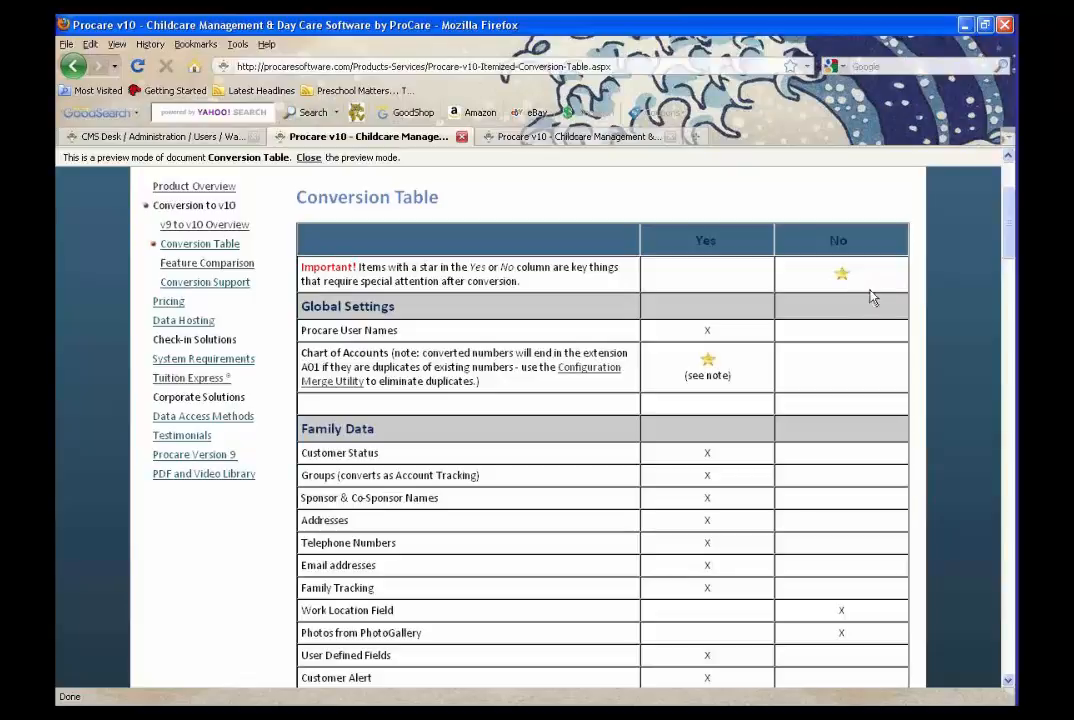
{"action": "left_click_drag", "start_coordinate": [1010, 254], "coordinate": [1012, 265]}
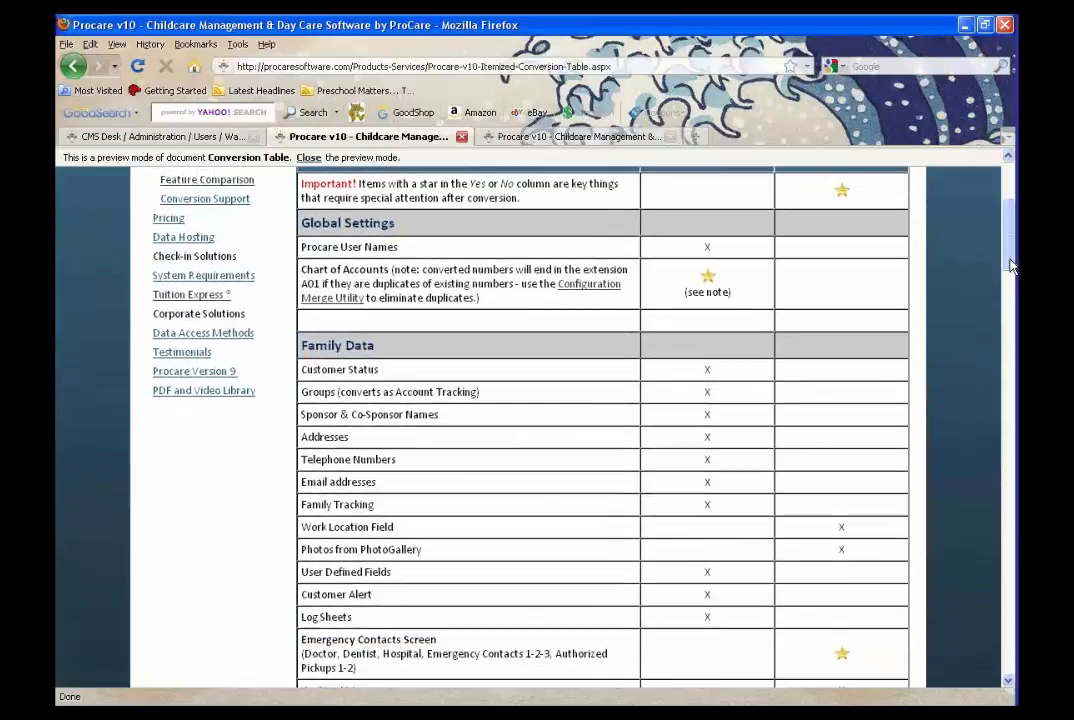
{"action": "left_click_drag", "start_coordinate": [1010, 265], "coordinate": [1010, 305]}
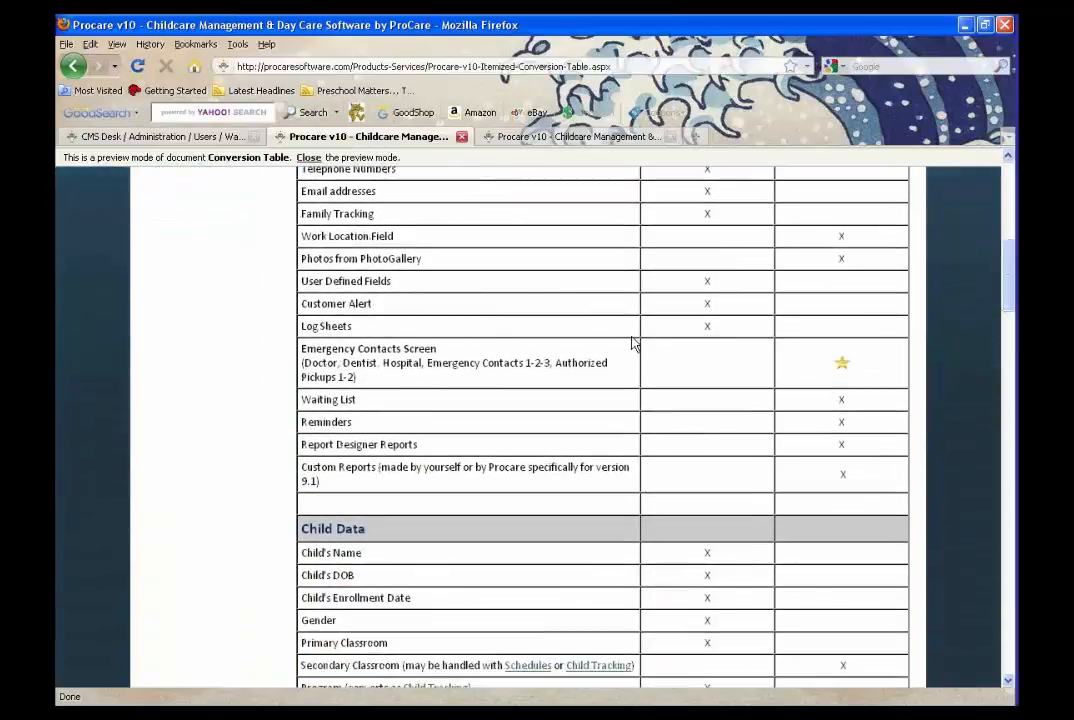
{"action": "left_click_drag", "start_coordinate": [303, 351], "coordinate": [845, 381]}
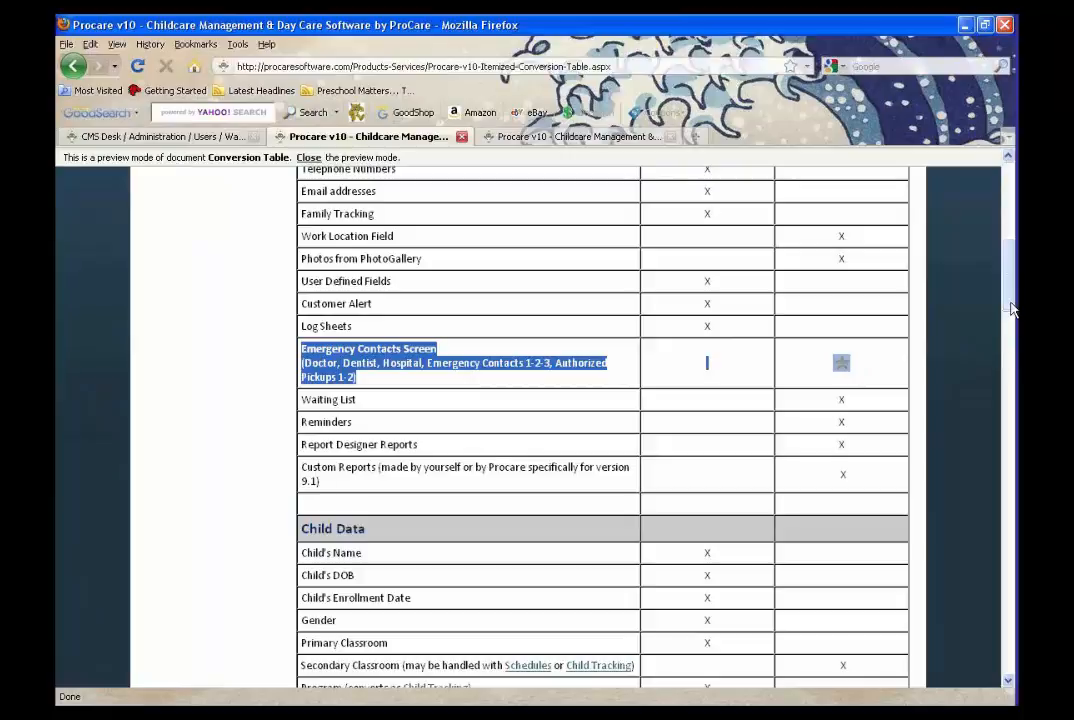
{"action": "left_click_drag", "start_coordinate": [1009, 309], "coordinate": [1012, 386]}
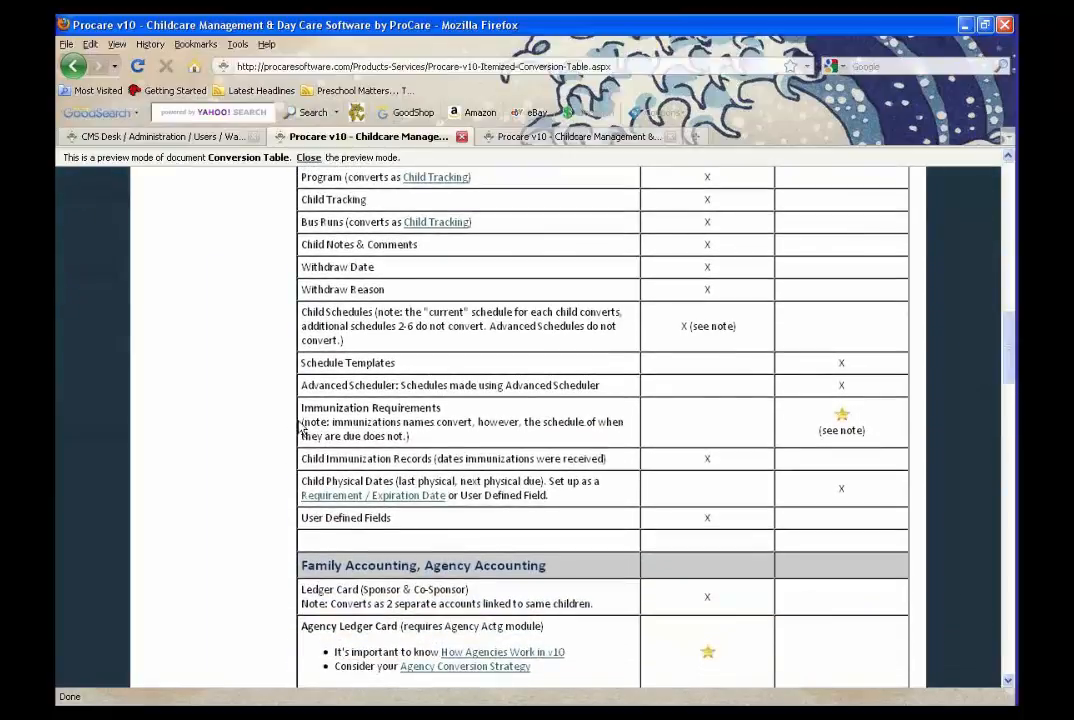
{"action": "left_click_drag", "start_coordinate": [301, 410], "coordinate": [873, 433]}
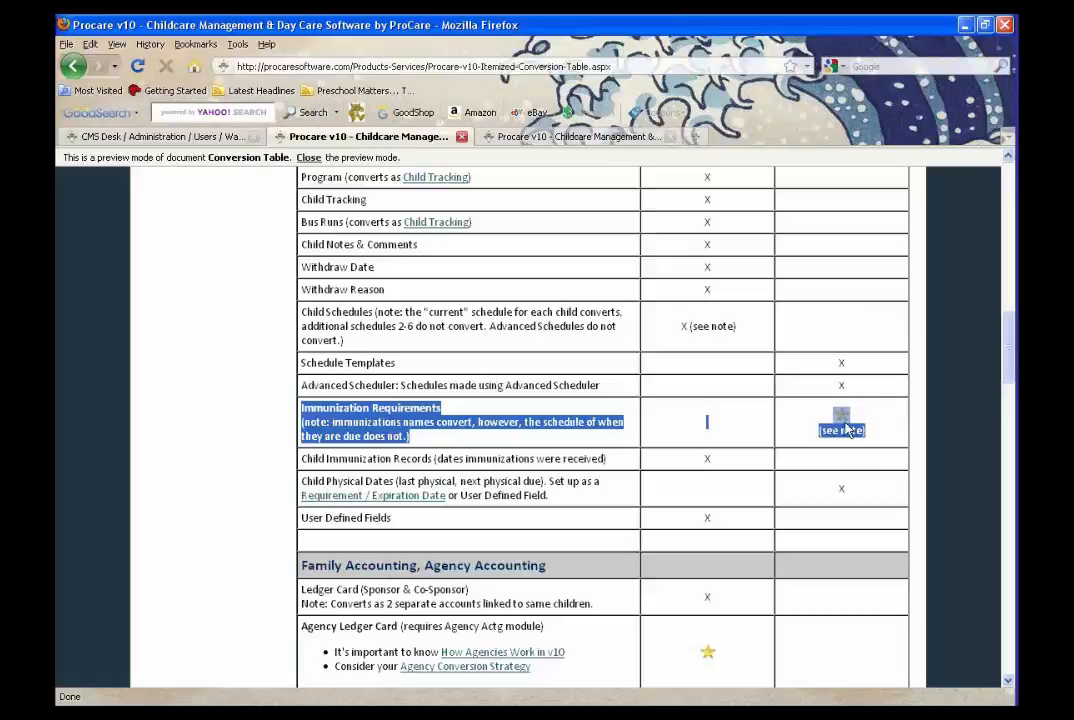
{"action": "scroll", "coordinate": [1010, 378], "scroll_direction": "down", "scroll_amount": 1}
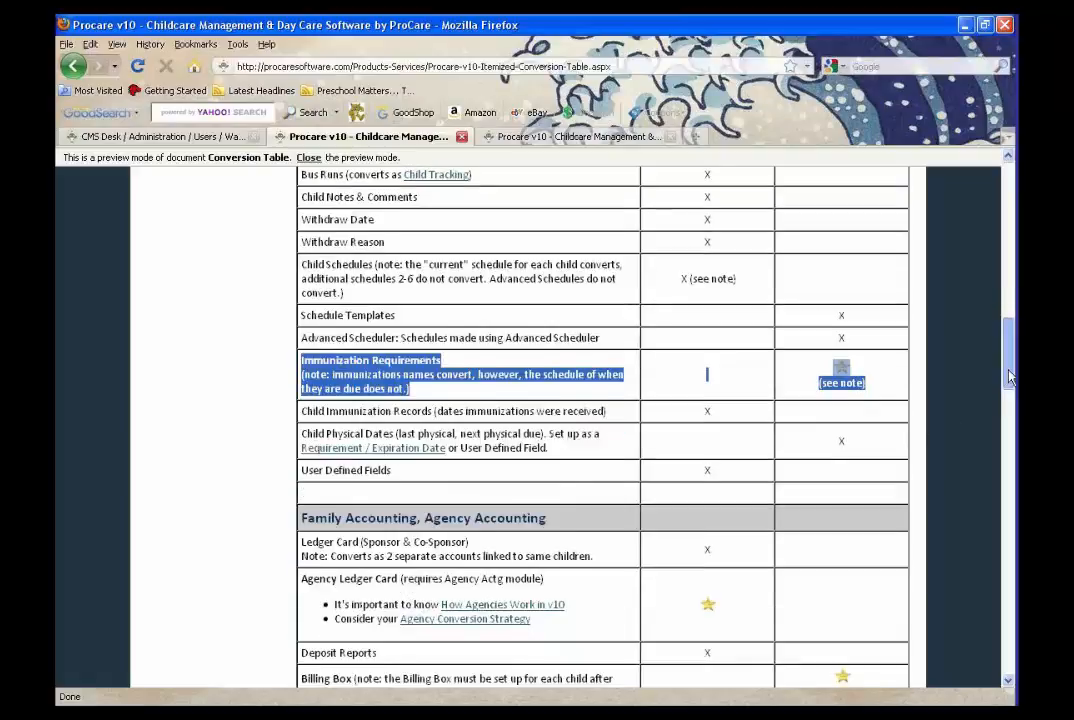
- Highlight the starred Agency Ledger Card, Billing Box, Authorized Pick Up Persons and ID Codes rows in the Conversion Table
{"action": "left_click_drag", "start_coordinate": [1010, 378], "coordinate": [1010, 421]}
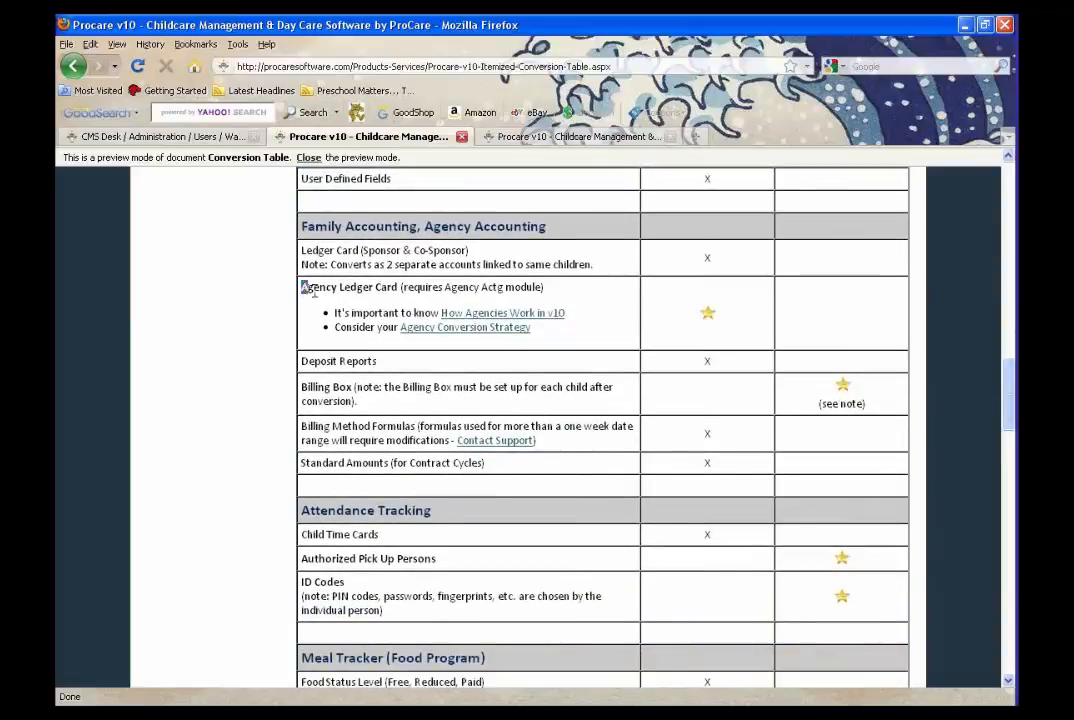
{"action": "left_click_drag", "start_coordinate": [303, 287], "coordinate": [724, 333]}
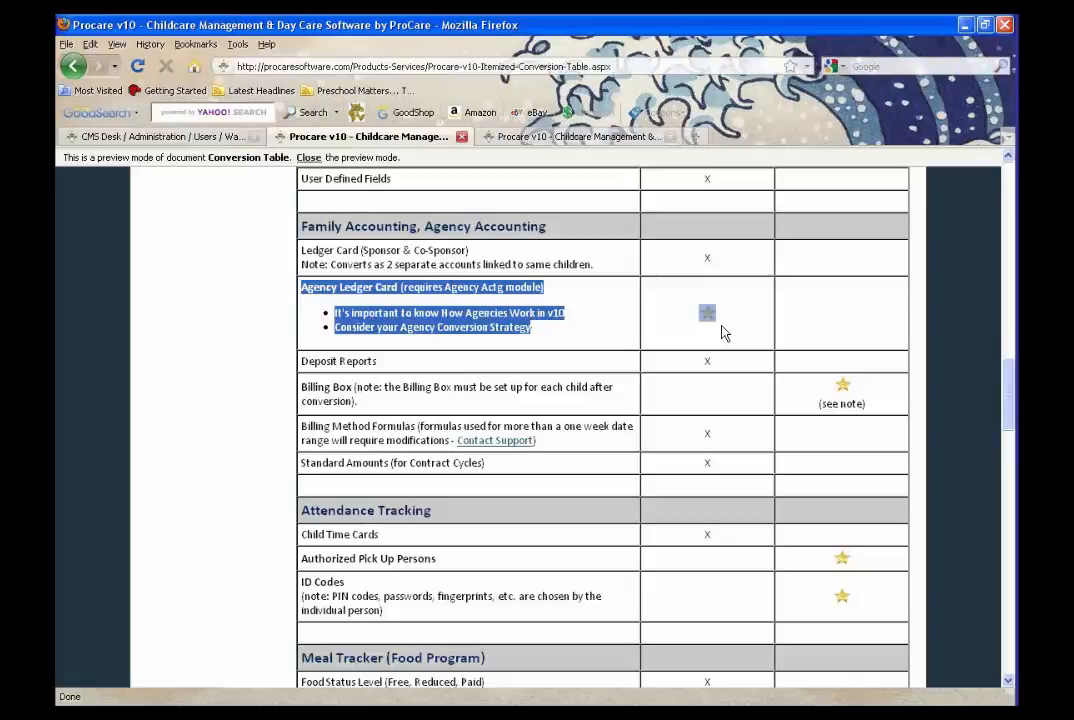
{"action": "left_click", "coordinate": [594, 320]}
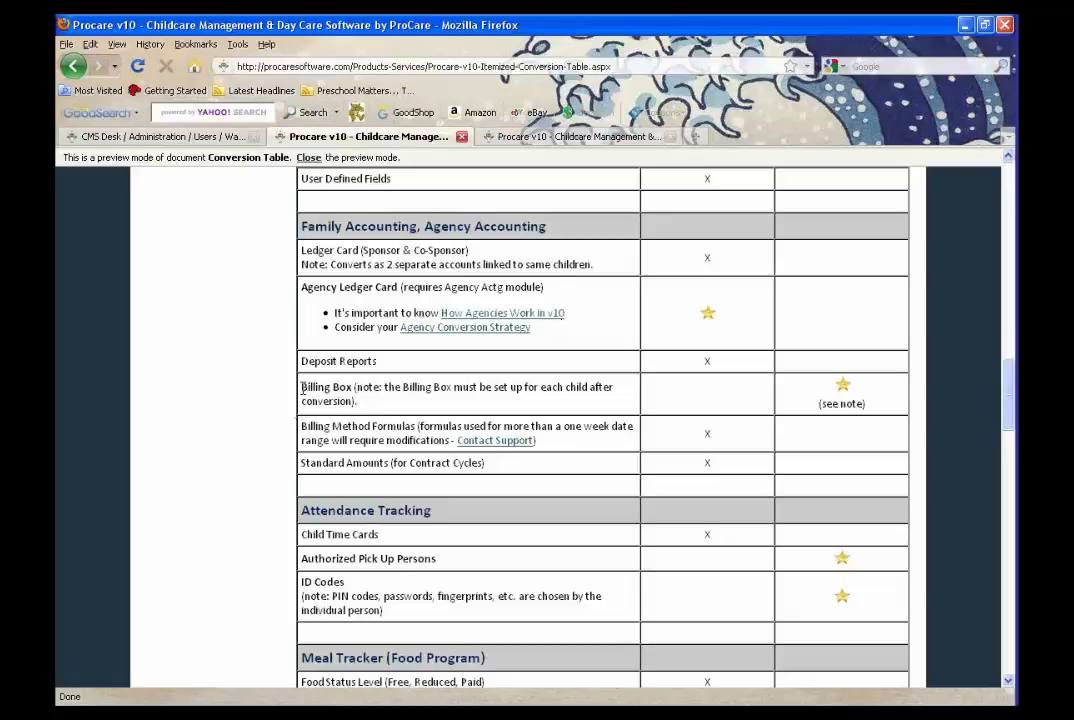
{"action": "left_click_drag", "start_coordinate": [303, 387], "coordinate": [877, 407]}
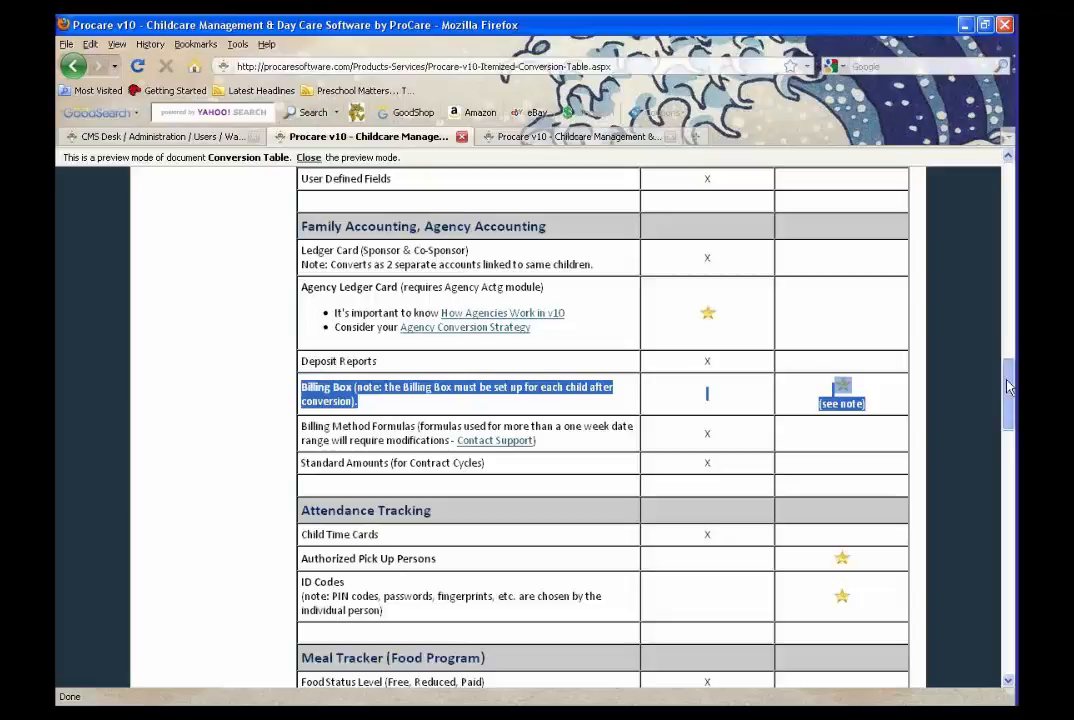
{"action": "scroll", "coordinate": [1009, 387], "scroll_direction": "down", "scroll_amount": 3}
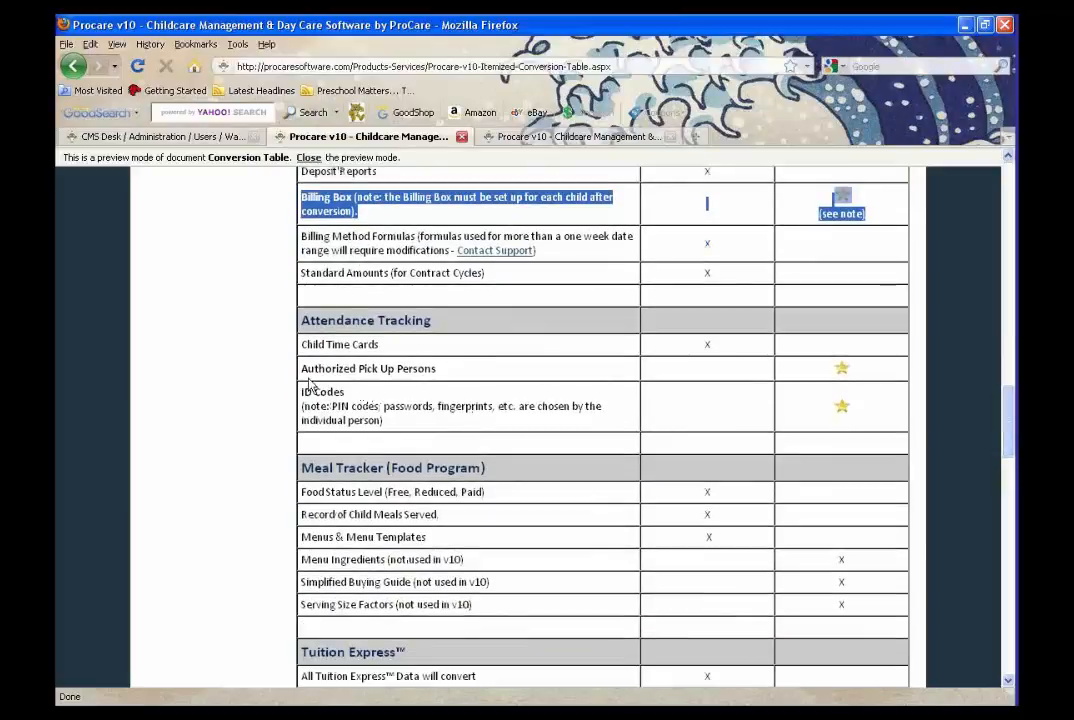
{"action": "left_click_drag", "start_coordinate": [300, 370], "coordinate": [848, 377]}
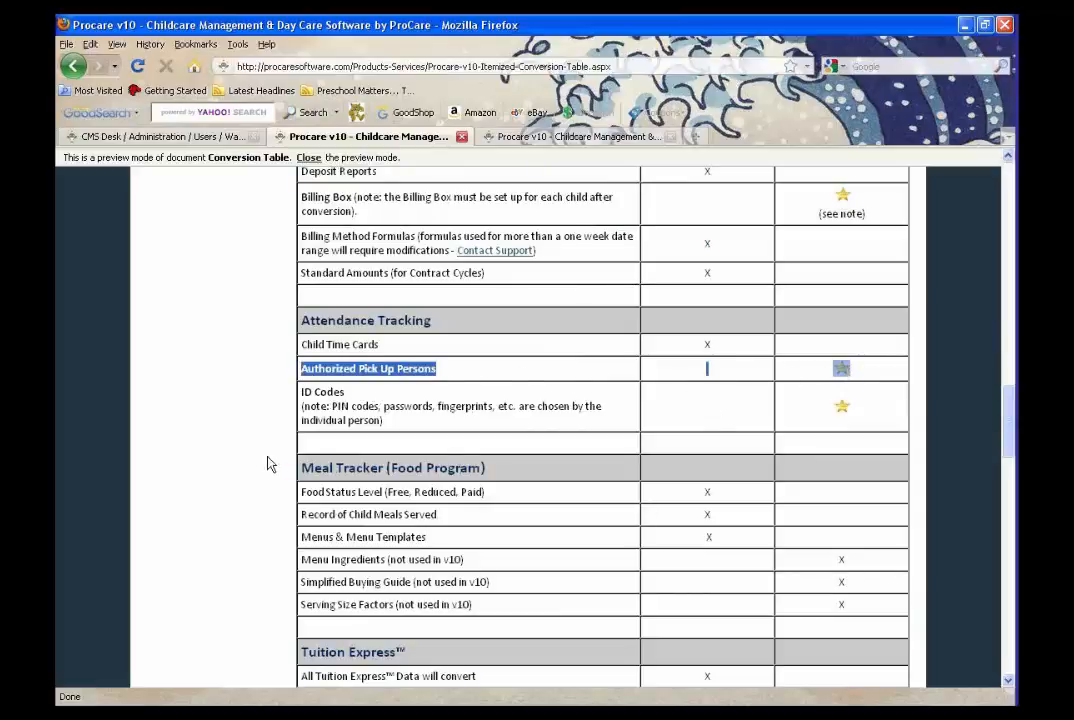
{"action": "left_click_drag", "start_coordinate": [301, 392], "coordinate": [846, 412]}
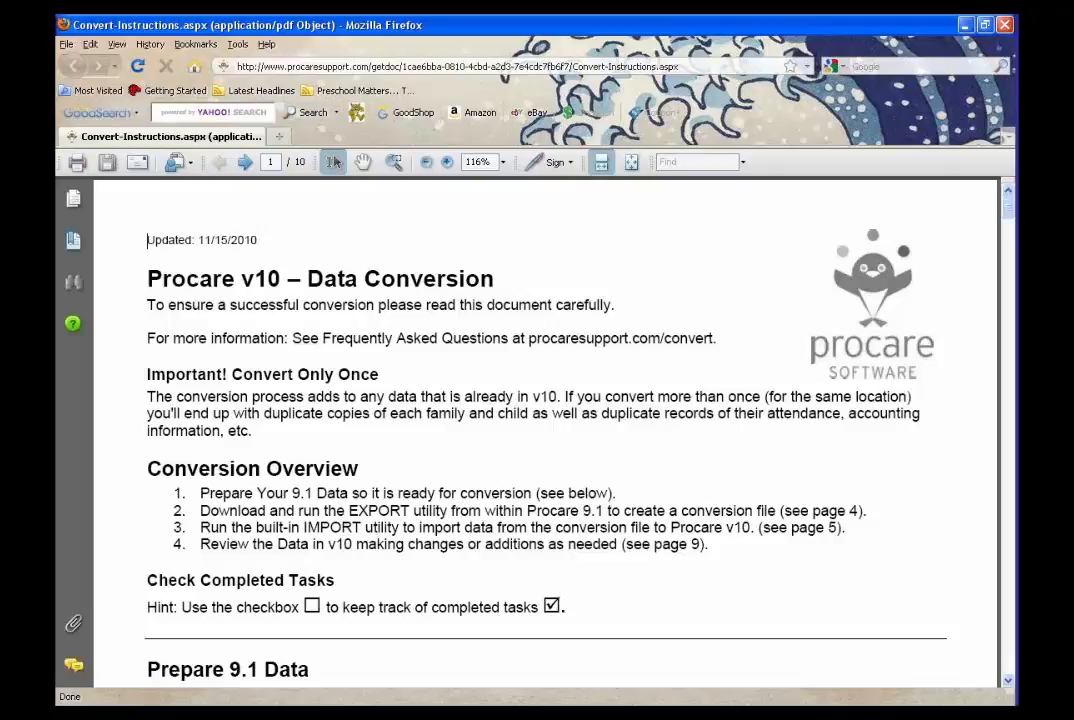
- Read the Prepare 9.1 Data section of the Data Conversion instructions, highlighting Make a Backup and Check Your Version
{"action": "left_click", "coordinate": [1008, 681]}
{"action": "left_click", "coordinate": [1009, 683]}
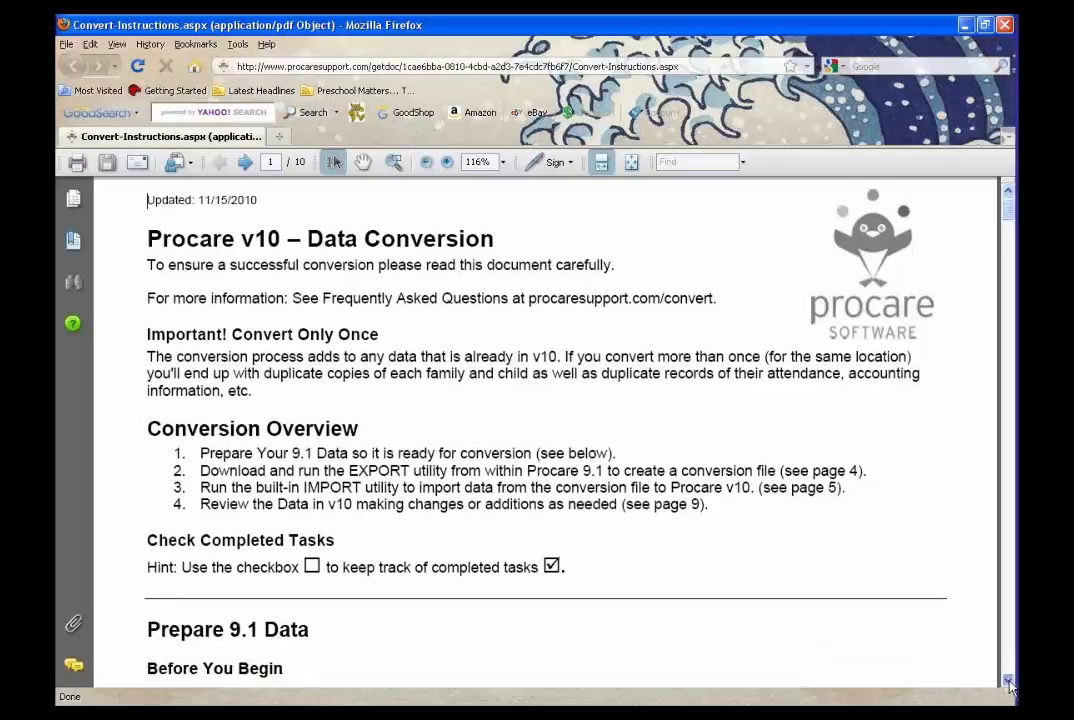
{"action": "left_click", "coordinate": [1009, 683]}
{"action": "left_click", "coordinate": [1009, 683]}
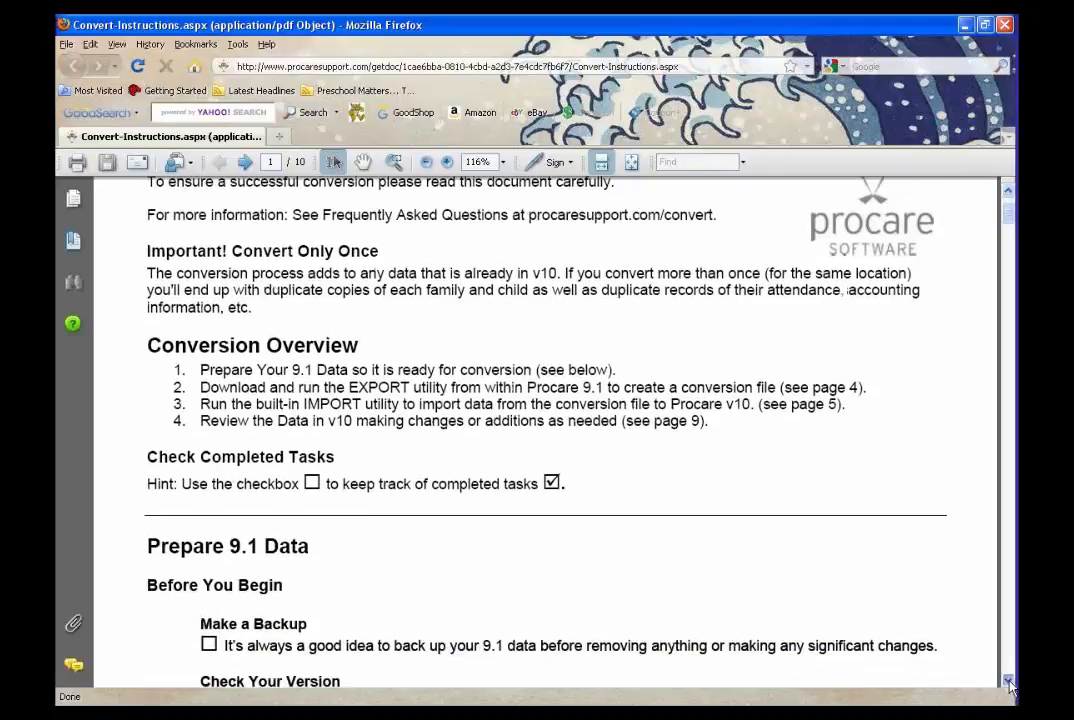
{"action": "left_click", "coordinate": [1009, 683]}
{"action": "left_click", "coordinate": [1009, 683]}
{"action": "left_click", "coordinate": [1009, 683]}
{"action": "left_click", "coordinate": [1009, 683]}
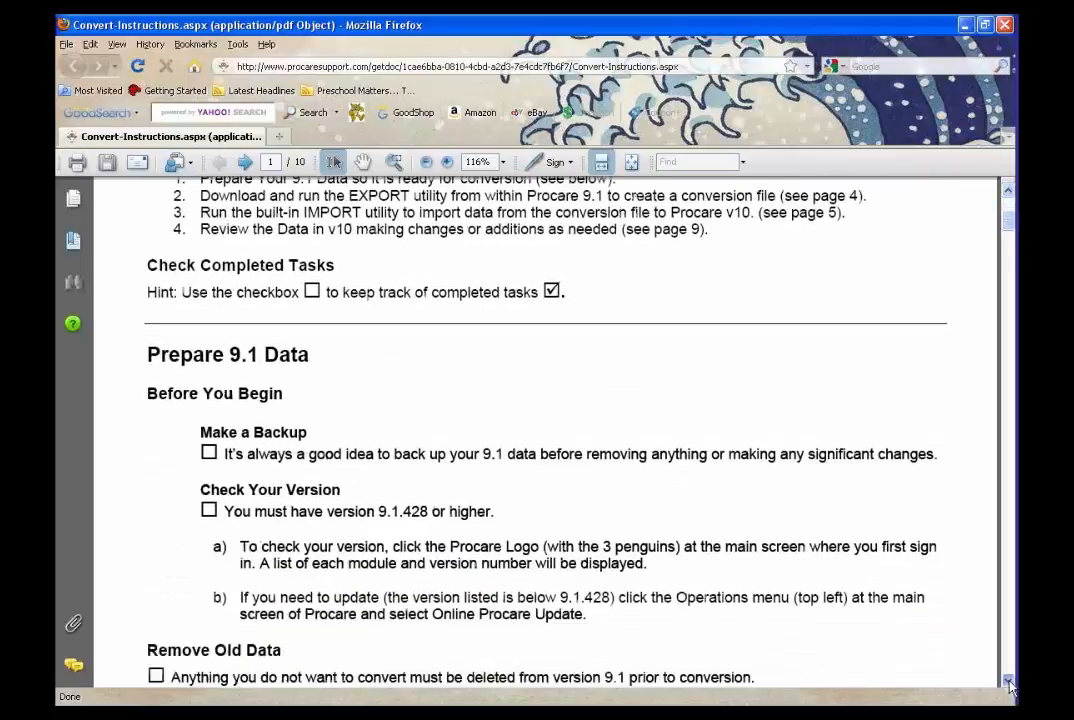
{"action": "left_click", "coordinate": [1009, 683]}
{"action": "left_click", "coordinate": [1009, 683]}
{"action": "left_click", "coordinate": [1009, 683]}
{"action": "left_click", "coordinate": [1009, 683]}
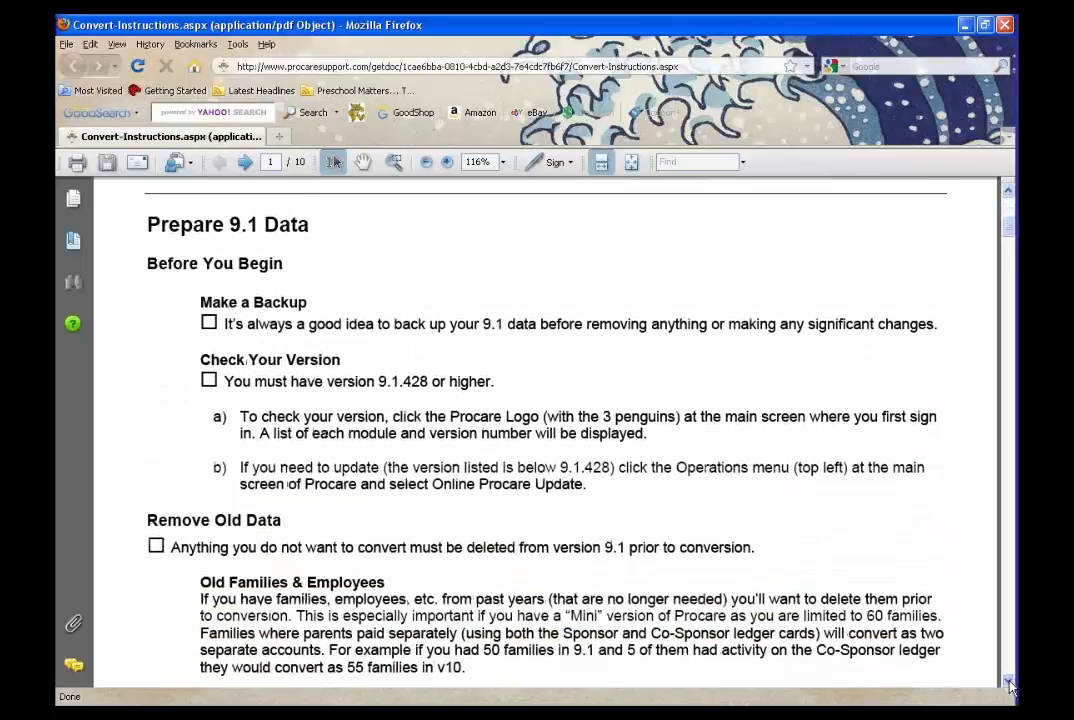
{"action": "left_click", "coordinate": [1009, 683]}
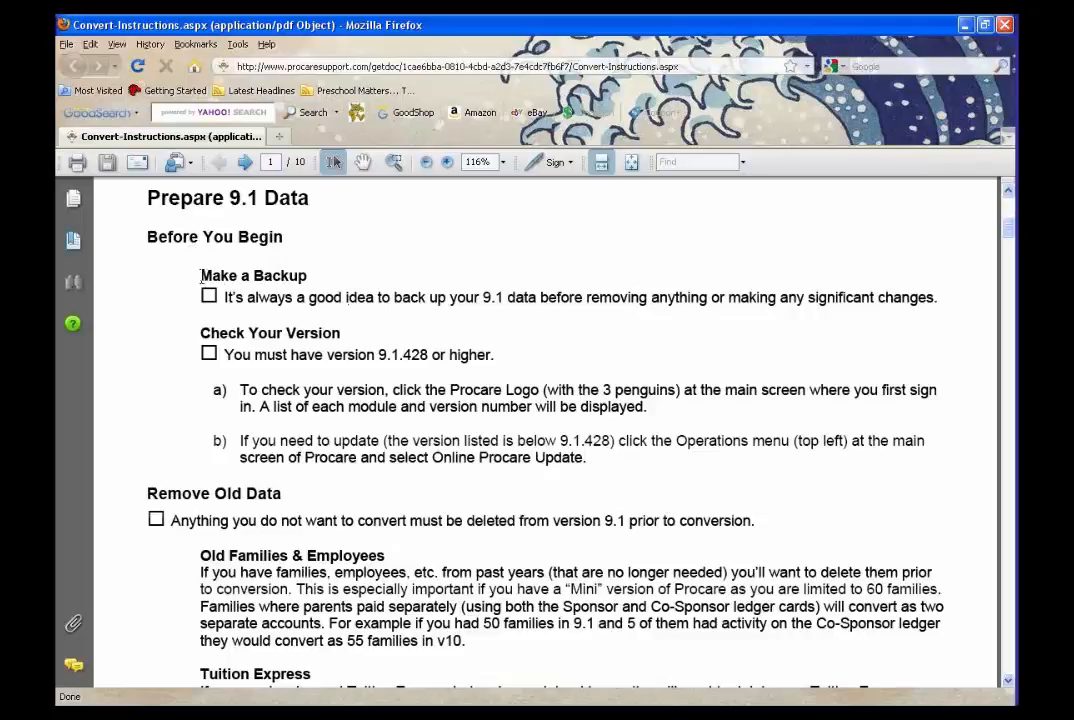
{"action": "left_click_drag", "start_coordinate": [200, 275], "coordinate": [311, 276]}
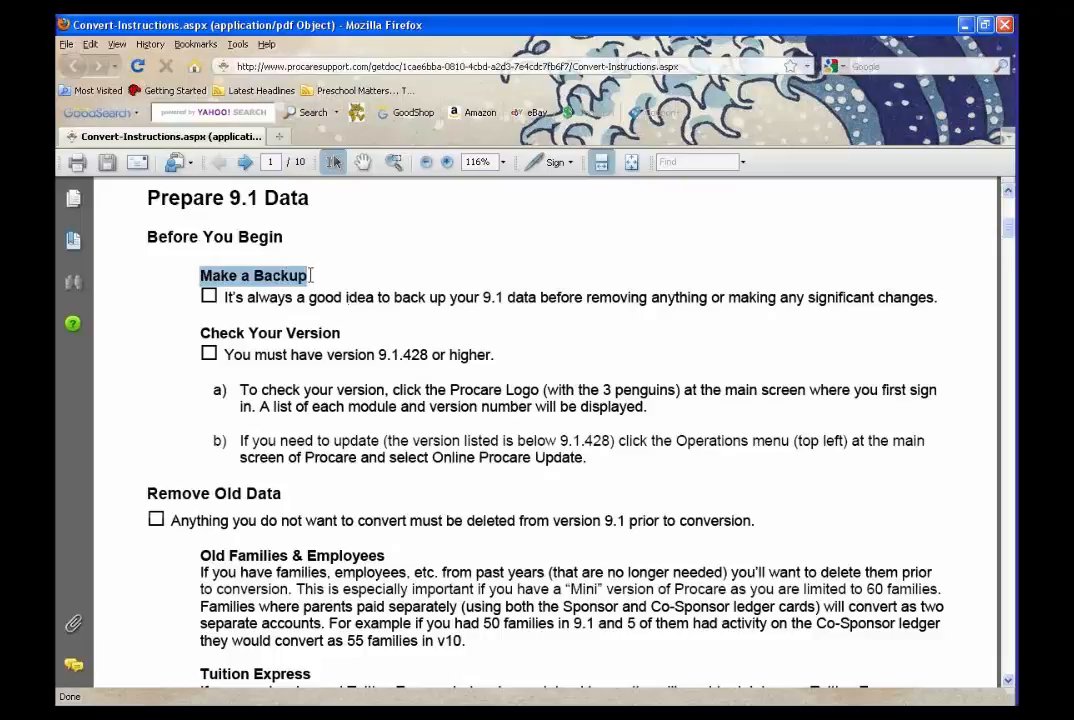
{"action": "left_click_drag", "start_coordinate": [201, 332], "coordinate": [446, 356]}
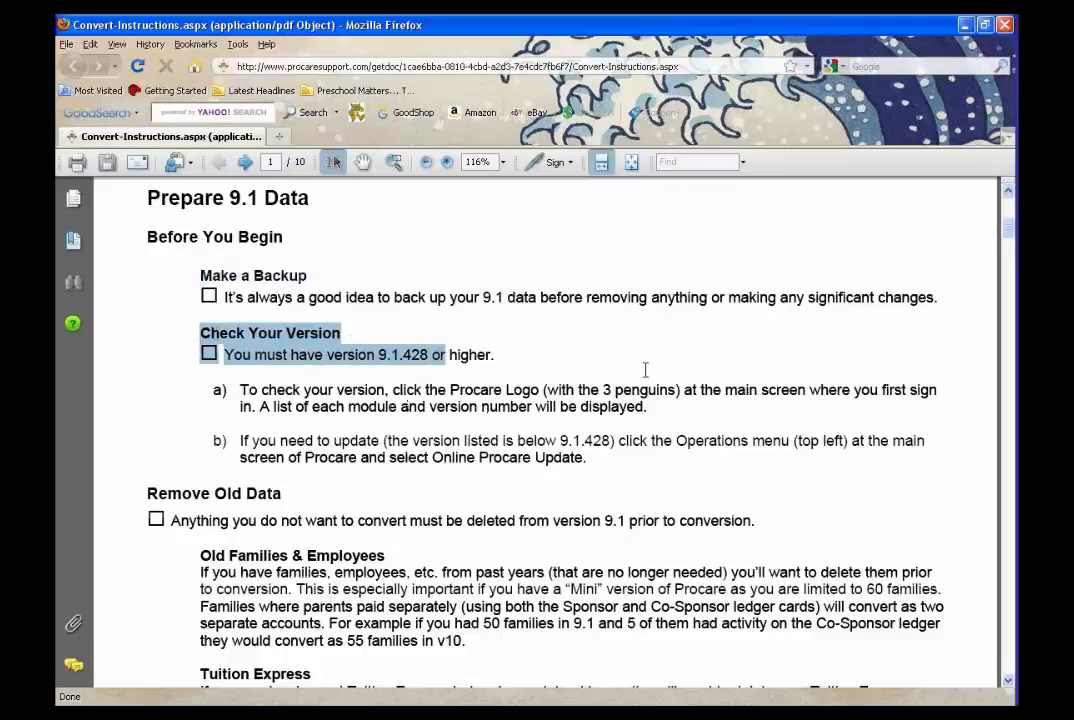
{"action": "left_click", "coordinate": [1008, 686]}
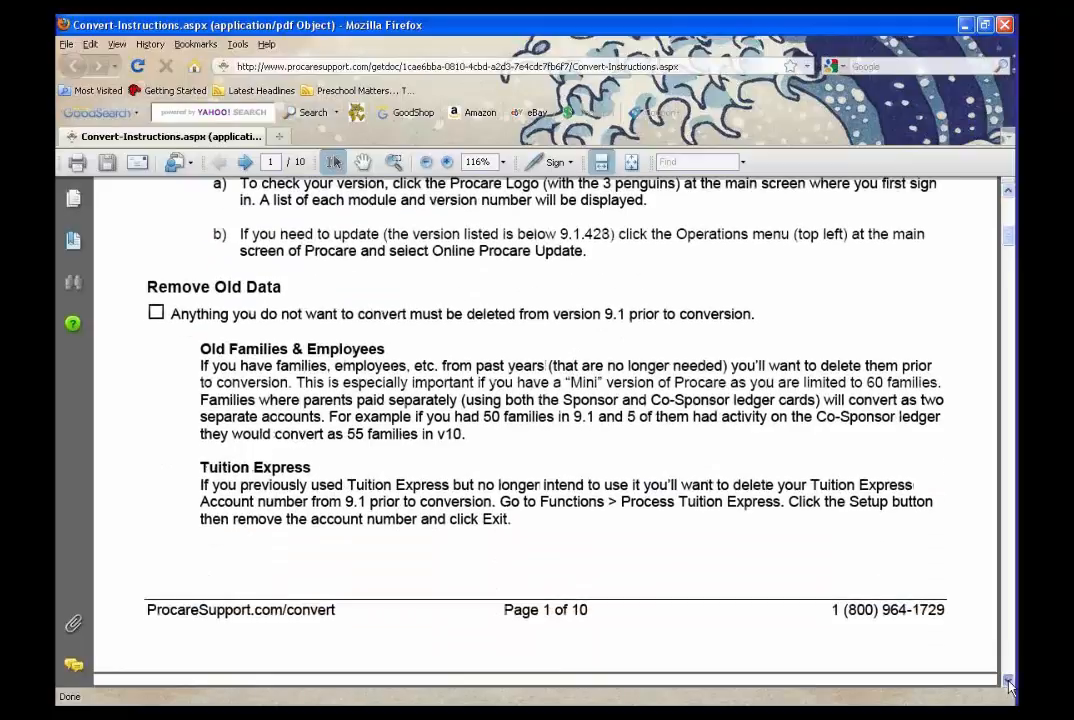
- Highlight the Remove Old Data instructions and scroll on to the Edit People Names section
{"action": "left_click", "coordinate": [1008, 684]}
{"action": "left_click", "coordinate": [1008, 684]}
{"action": "left_click", "coordinate": [1008, 684]}
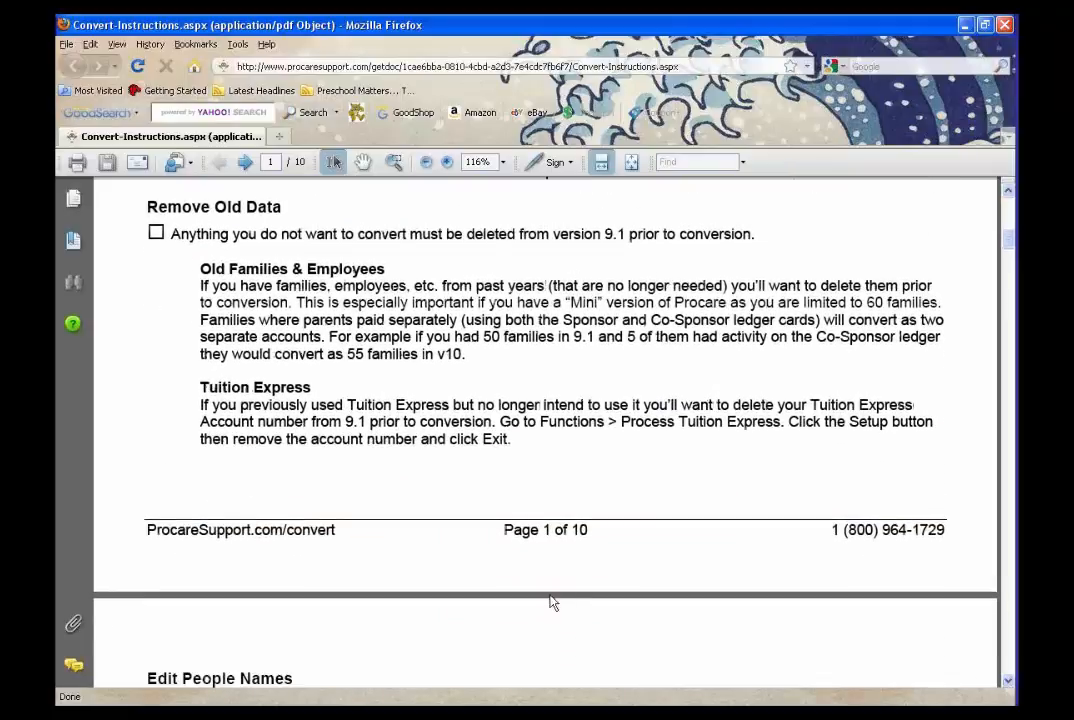
{"action": "left_click_drag", "start_coordinate": [147, 208], "coordinate": [402, 298]}
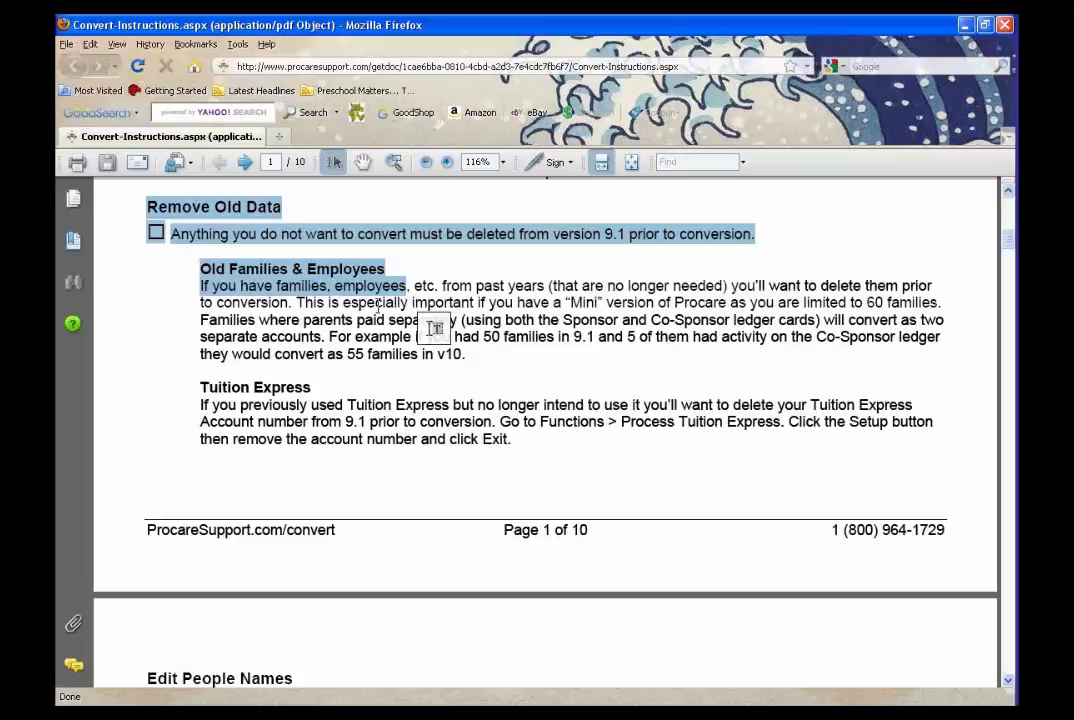
{"action": "left_click", "coordinate": [205, 236]}
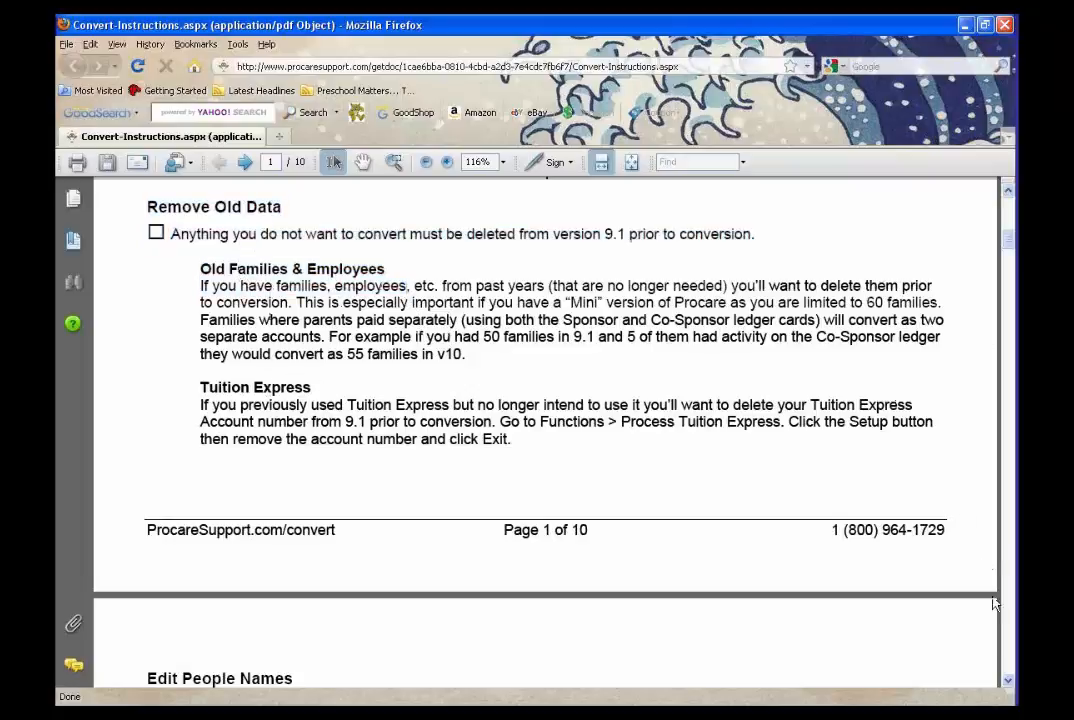
{"action": "left_click", "coordinate": [1008, 681]}
{"action": "scroll", "coordinate": [1008, 681], "scroll_direction": "down", "scroll_amount": 8}
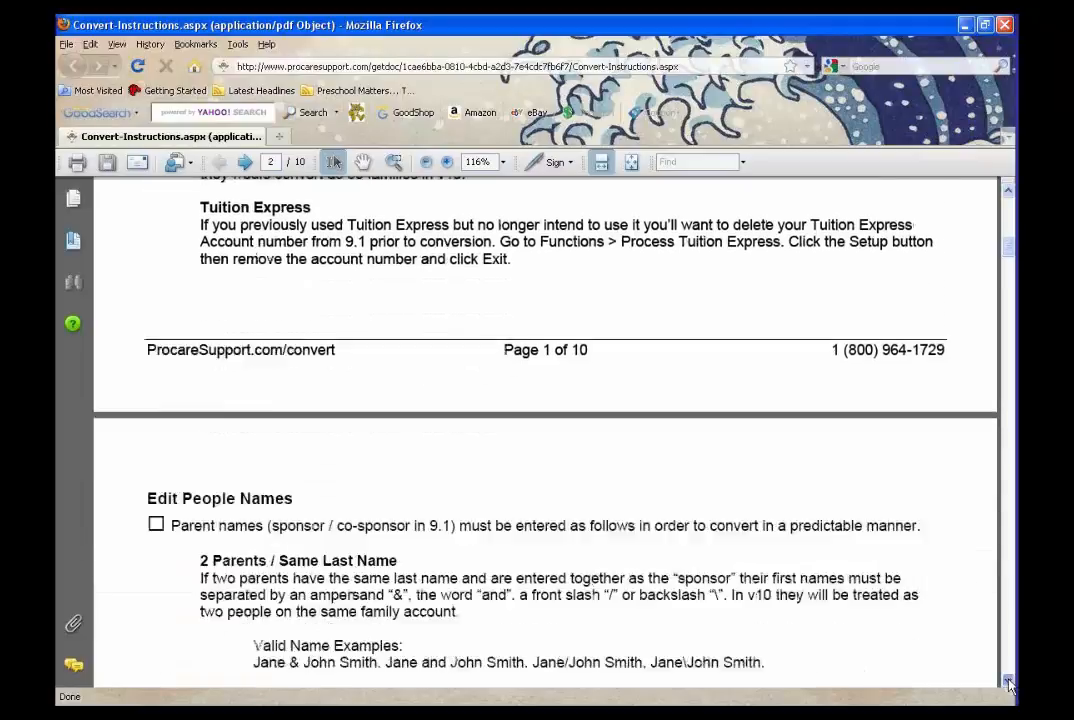
{"action": "scroll", "coordinate": [1008, 683], "scroll_direction": "down", "scroll_amount": 2}
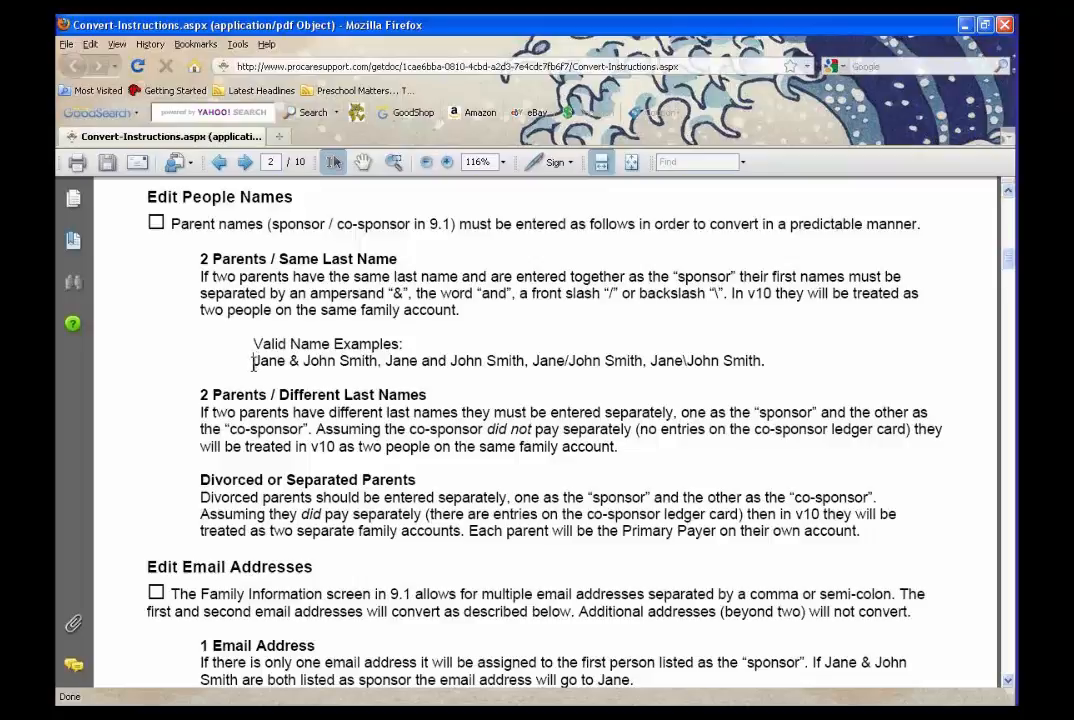
- Highlight each valid parent name example under 2 Parents / Same Last Name in the conversion instructions
{"action": "left_click_drag", "start_coordinate": [253, 360], "coordinate": [378, 364]}
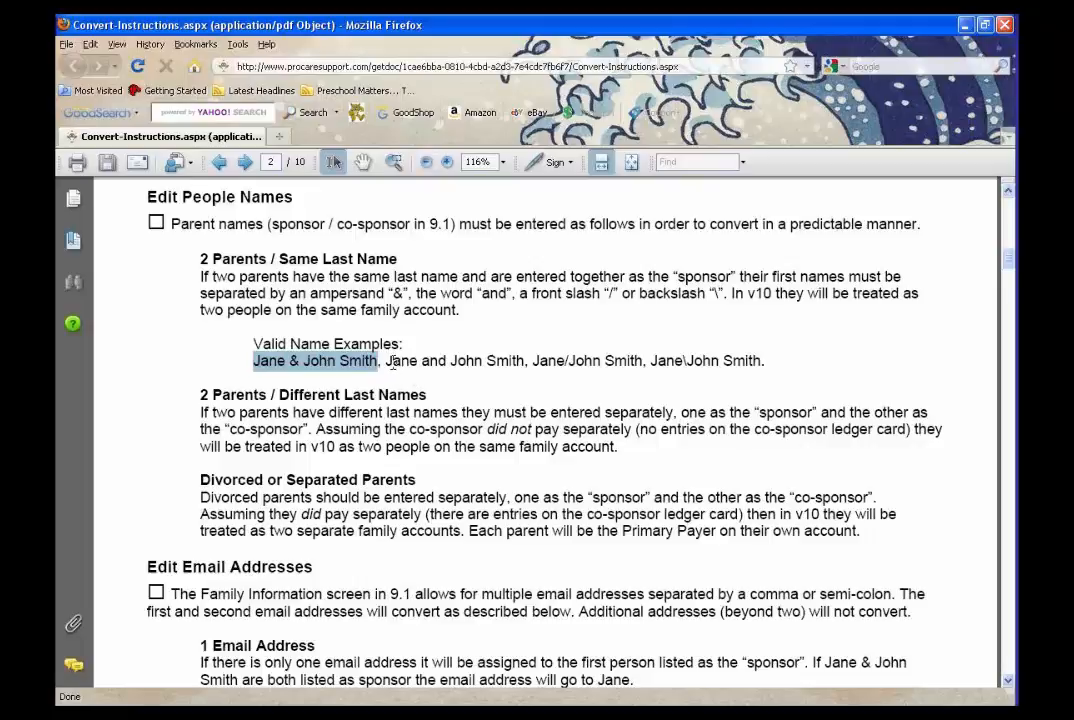
{"action": "left_click_drag", "start_coordinate": [385, 360], "coordinate": [525, 361]}
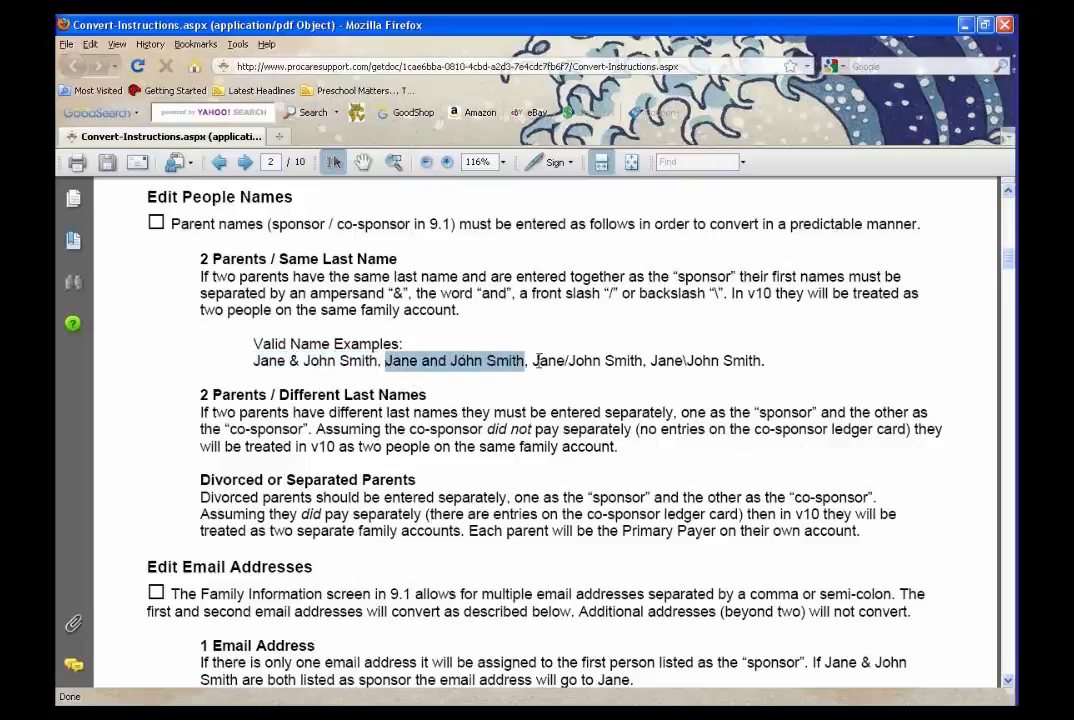
{"action": "left_click_drag", "start_coordinate": [532, 361], "coordinate": [623, 371]}
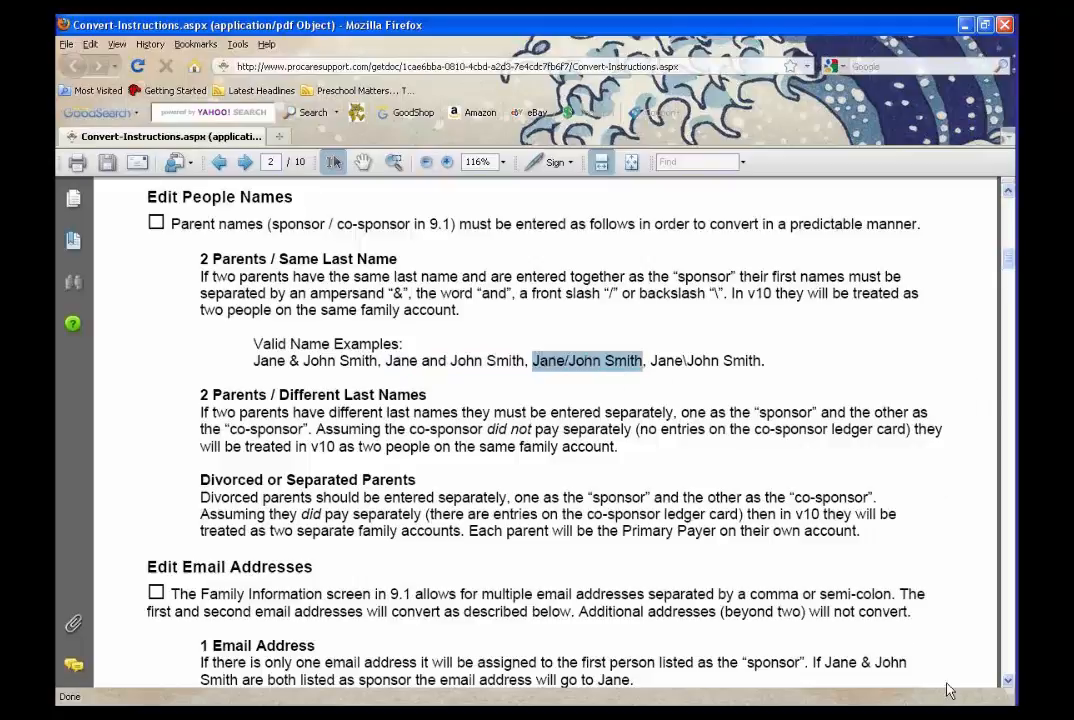
{"action": "left_click", "coordinate": [1006, 684]}
{"action": "left_click", "coordinate": [1006, 684]}
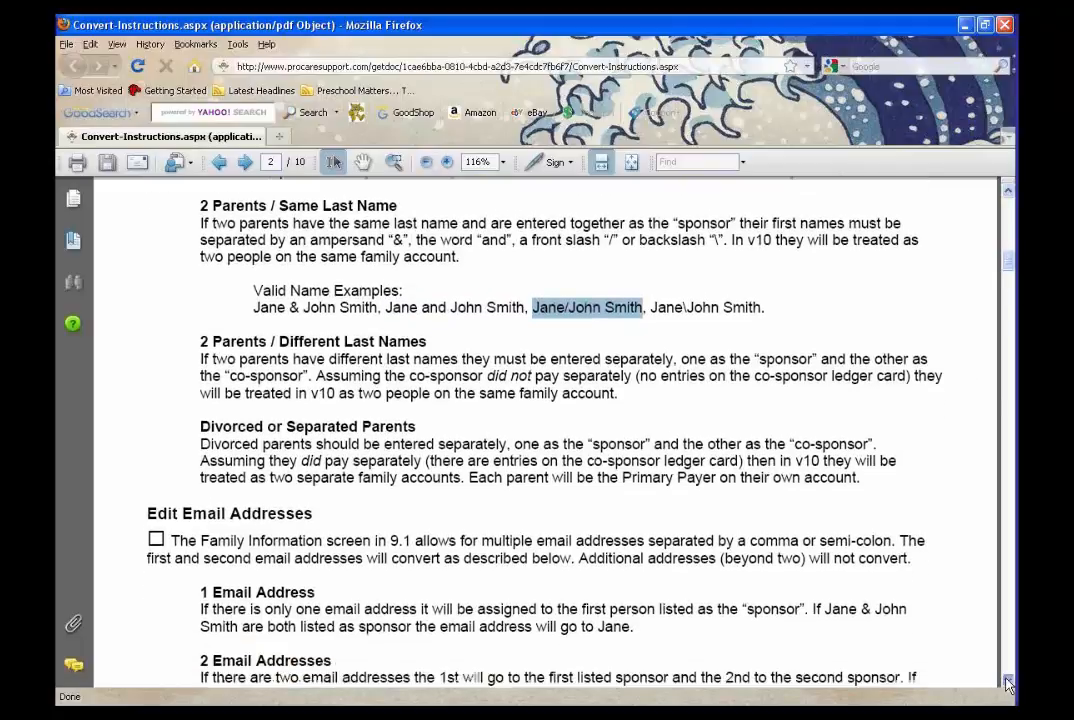
{"action": "left_click", "coordinate": [1006, 684]}
{"action": "left_click", "coordinate": [1006, 684]}
{"action": "left_click", "coordinate": [1008, 684]}
{"action": "left_click", "coordinate": [1008, 684]}
{"action": "left_click", "coordinate": [1008, 684]}
{"action": "left_click", "coordinate": [1008, 684]}
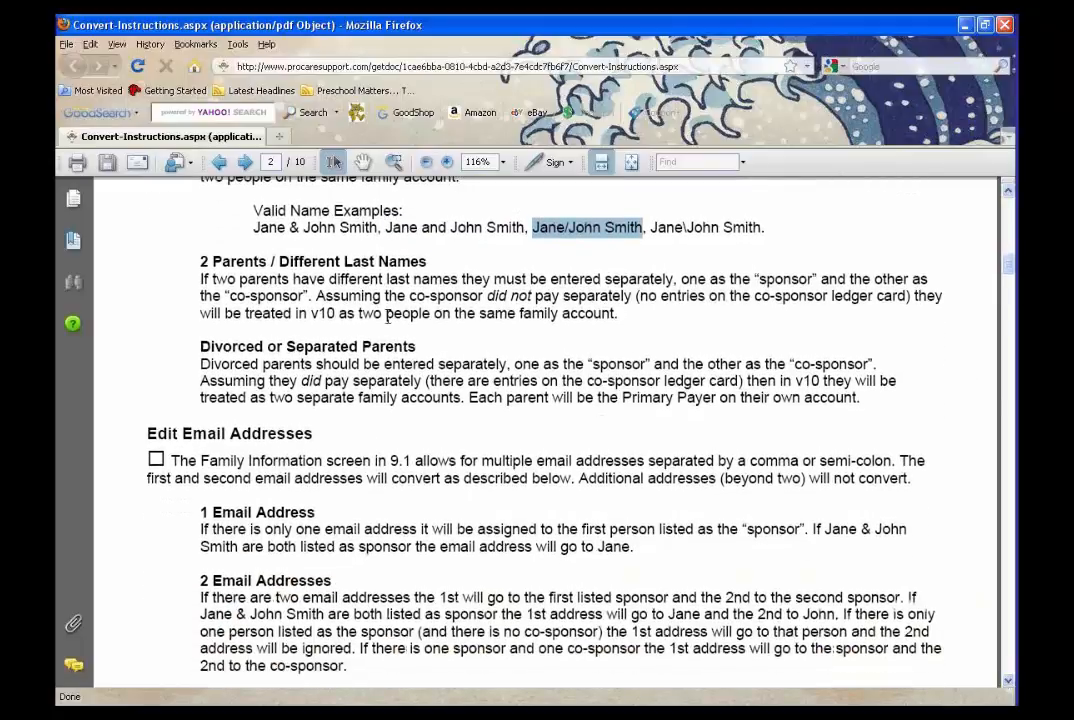
- Scroll through the Edit Email Addresses and Edit Phone Numbers sections of the conversion instructions
{"action": "left_click", "coordinate": [1006, 684]}
{"action": "left_click", "coordinate": [1006, 684]}
{"action": "left_click", "coordinate": [1006, 684]}
{"action": "left_click", "coordinate": [1006, 684]}
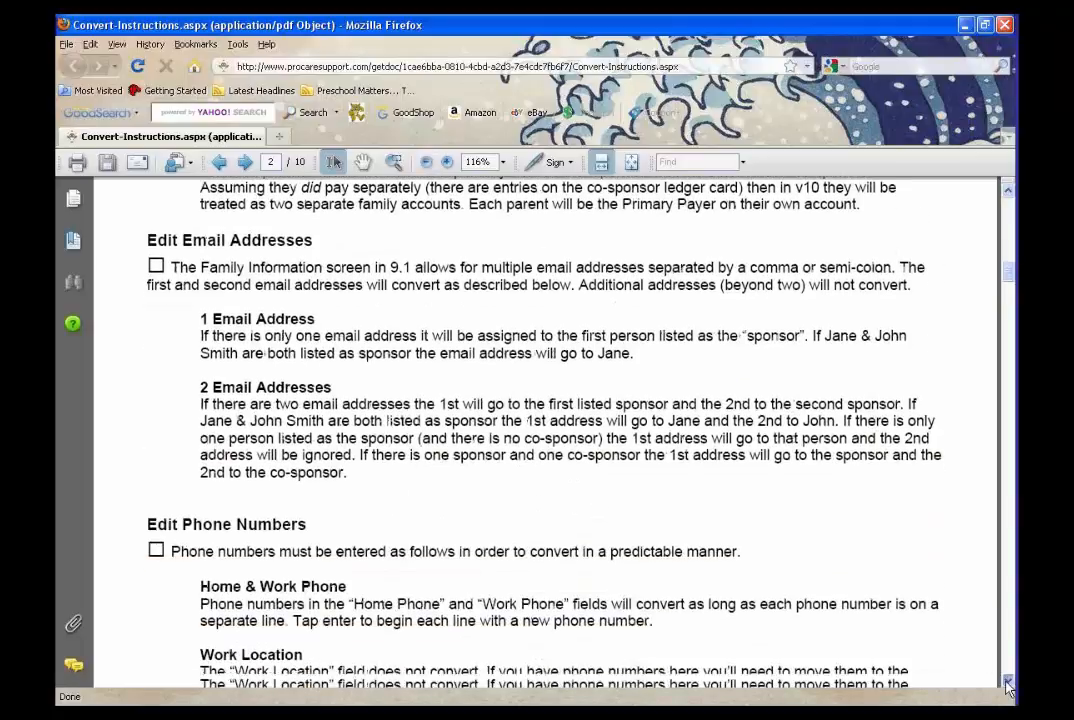
{"action": "left_click", "coordinate": [1006, 684]}
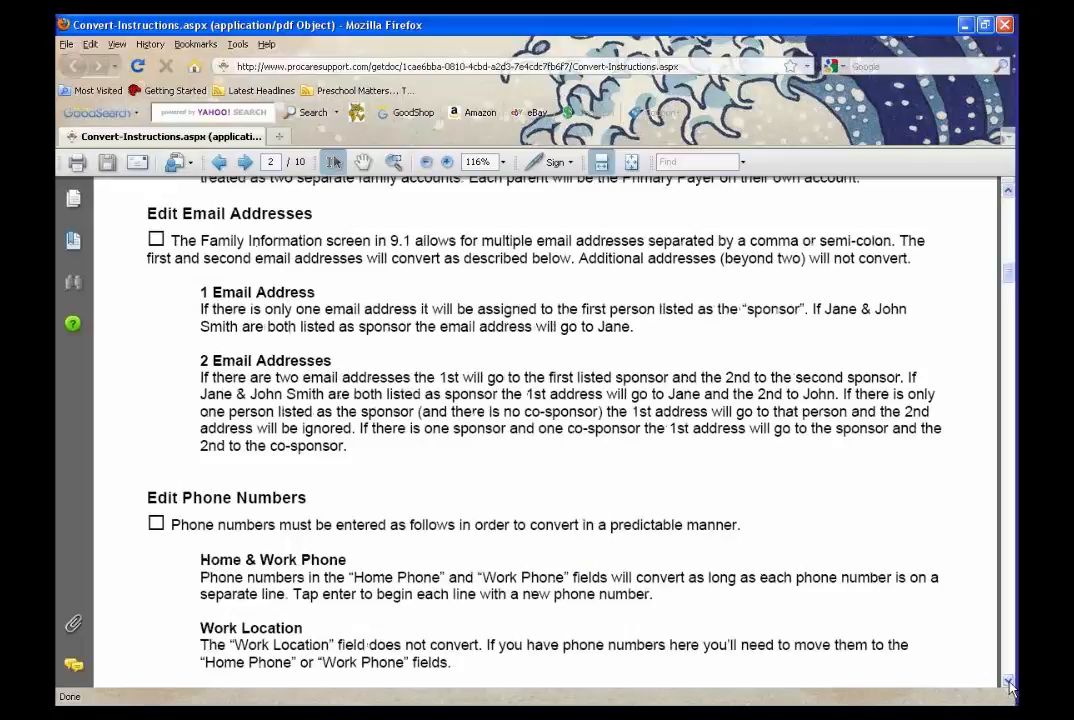
{"action": "left_click_drag", "start_coordinate": [1010, 686], "coordinate": [1010, 686]}
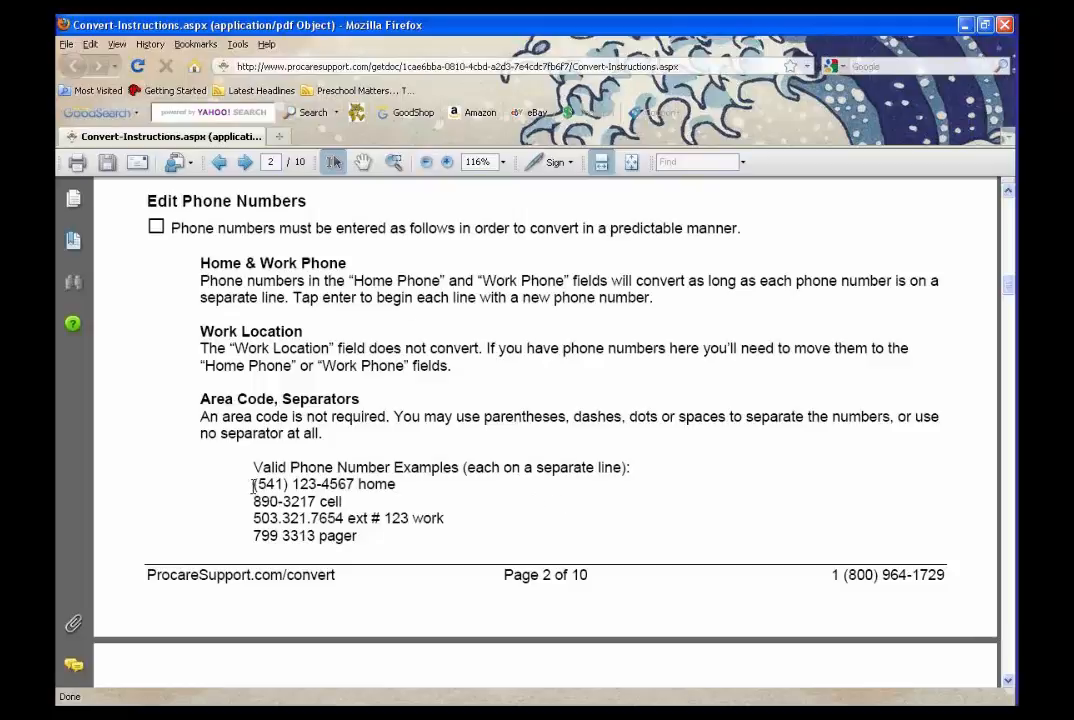
- Highlight the Valid Phone Number Examples line and the first example in the conversion instructions
{"action": "left_click_drag", "start_coordinate": [254, 466], "coordinate": [393, 472]}
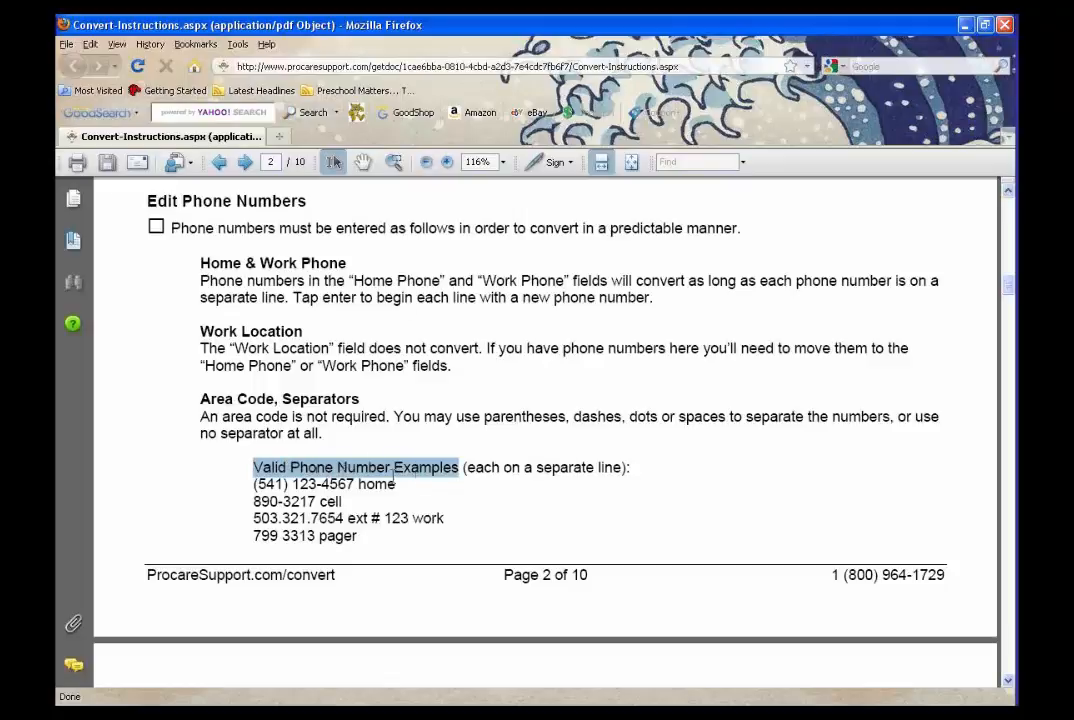
{"action": "left_click_drag", "start_coordinate": [253, 467], "coordinate": [355, 485]}
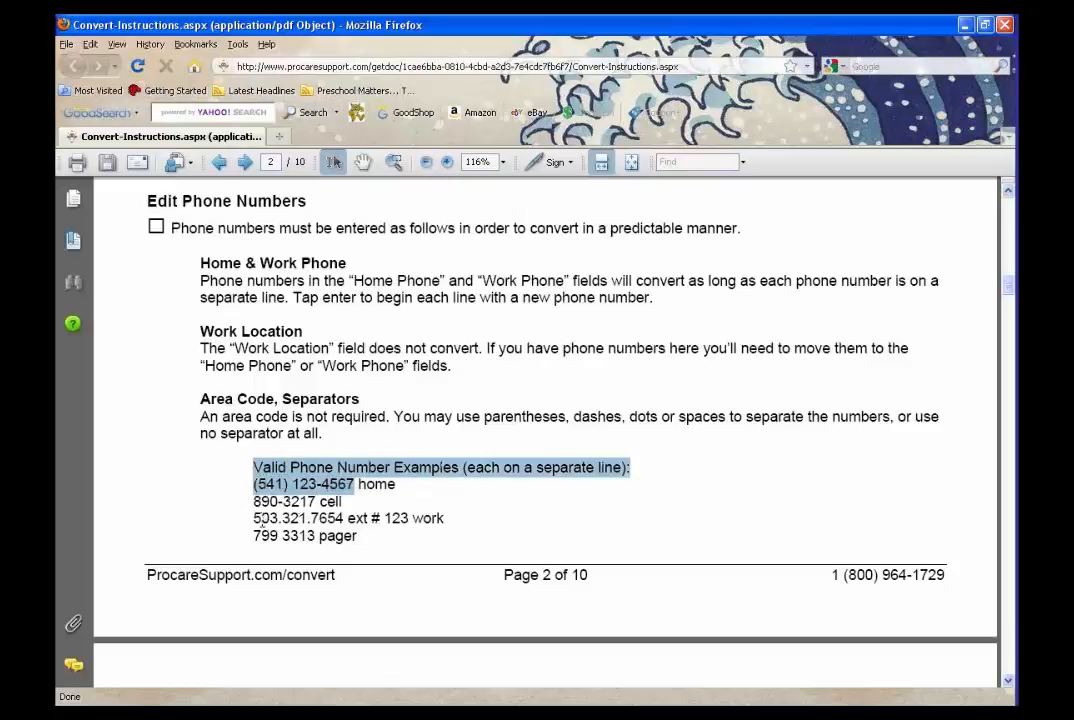
{"action": "left_click", "coordinate": [364, 540]}
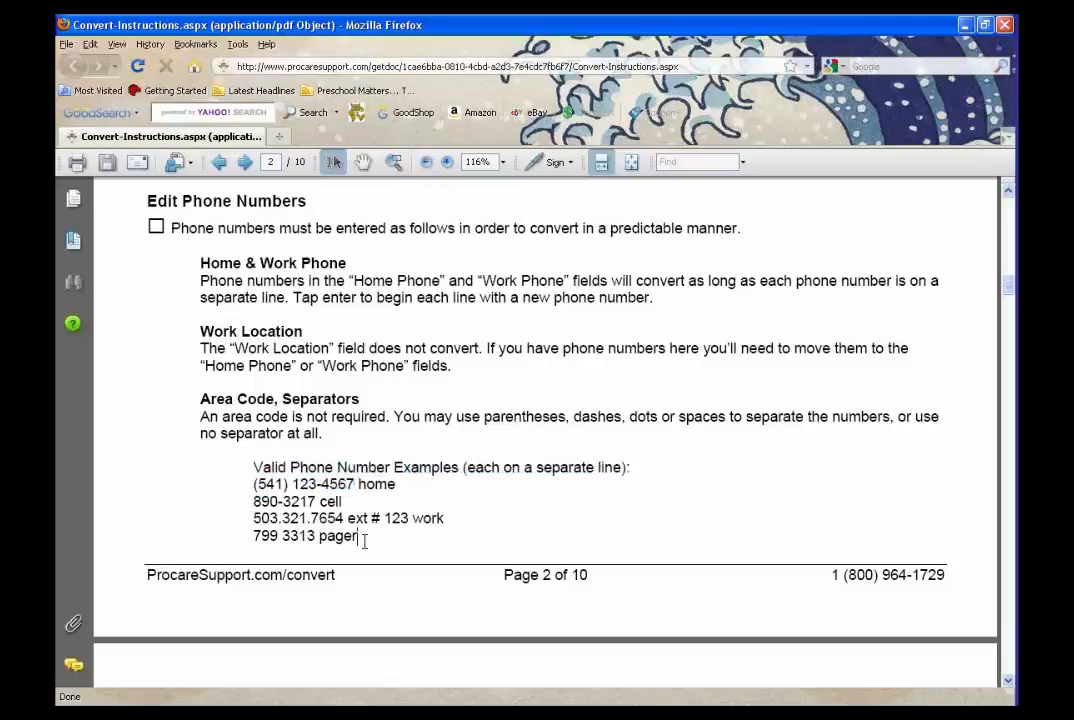
{"action": "left_click", "coordinate": [1008, 683]}
{"action": "left_click", "coordinate": [1008, 683]}
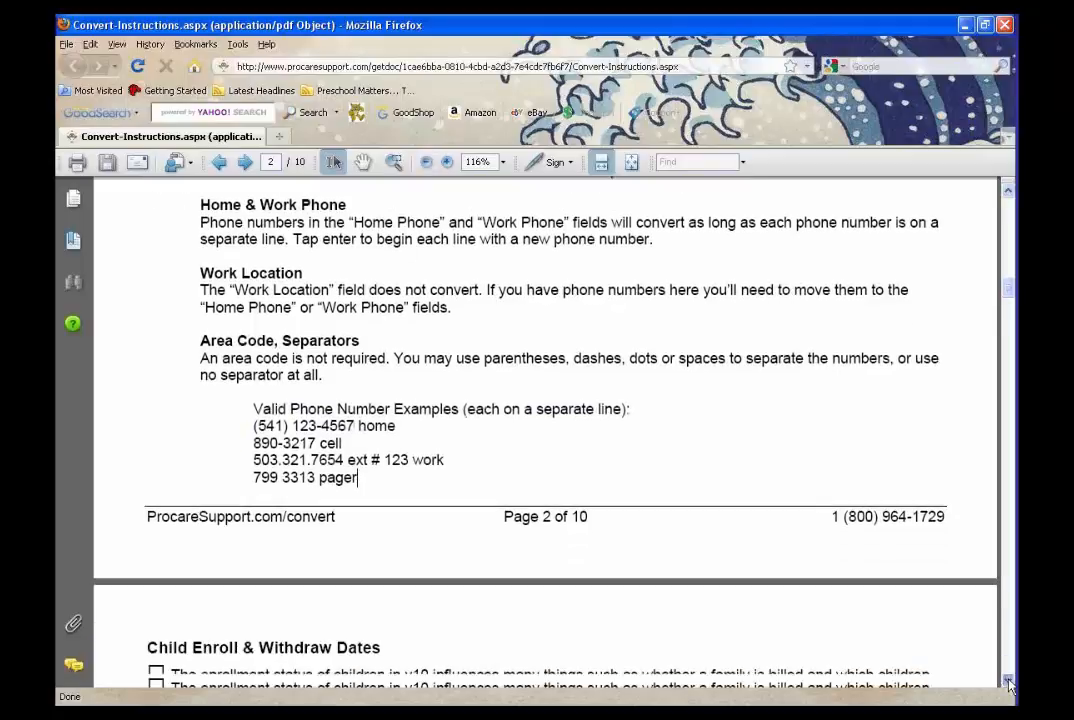
- Scroll down to the Child Enroll & Withdraw Dates section and highlight its heading
{"action": "left_click", "coordinate": [1008, 683]}
{"action": "left_click", "coordinate": [1008, 683]}
{"action": "left_click", "coordinate": [1008, 683]}
{"action": "left_click", "coordinate": [1008, 683]}
{"action": "left_click", "coordinate": [1008, 683]}
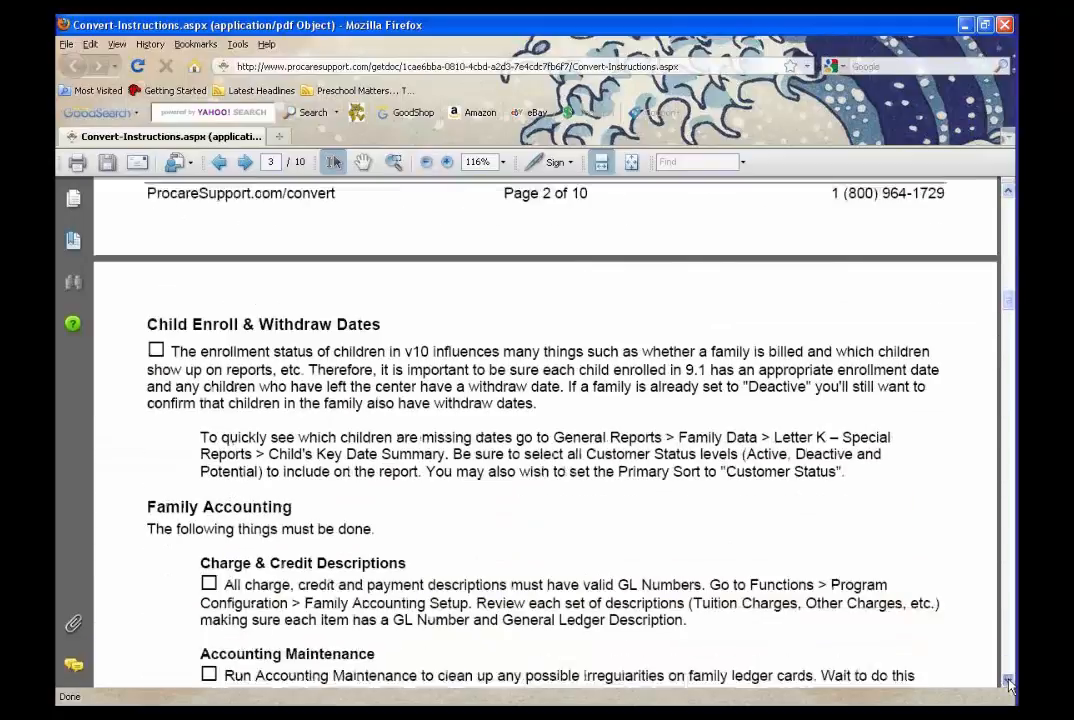
{"action": "left_click", "coordinate": [1008, 683]}
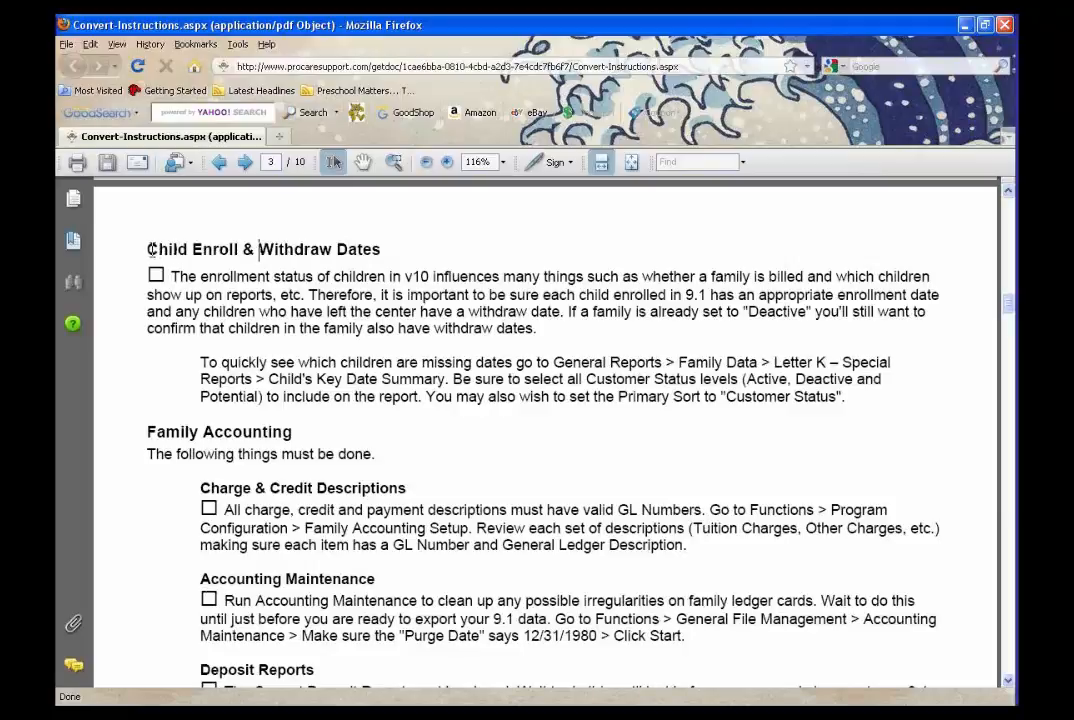
{"action": "left_click_drag", "start_coordinate": [147, 249], "coordinate": [342, 254]}
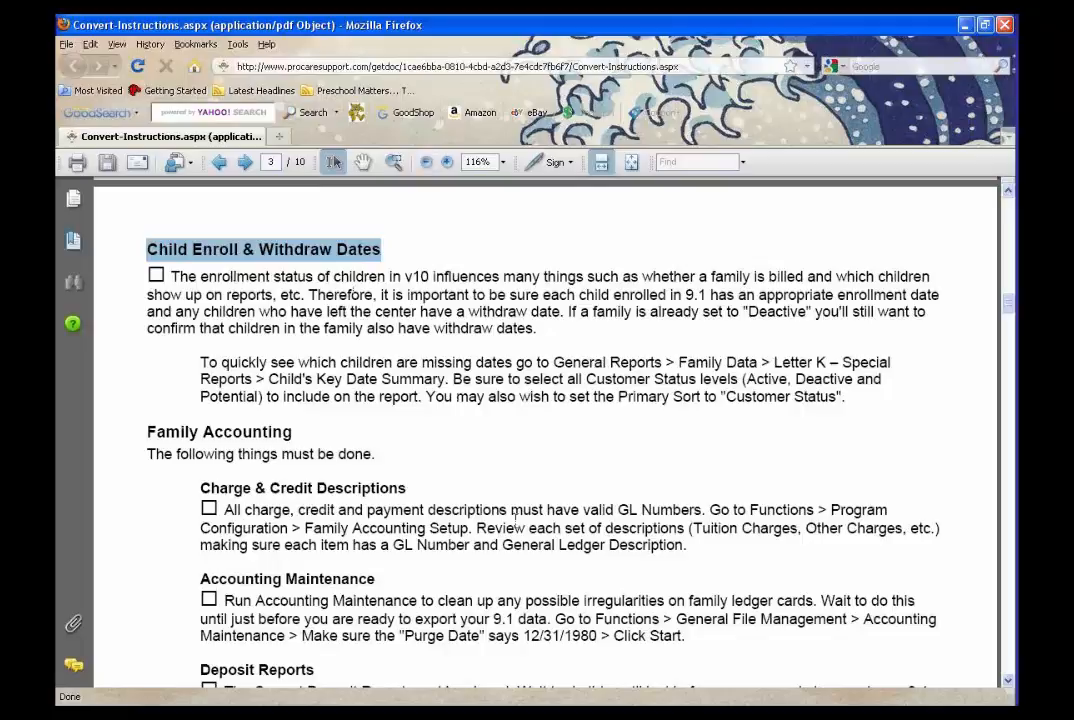
- Scroll through the Family Accounting section, pointing out Accounting Maintenance, Deposit Reports and Transaction Summary
{"action": "left_click", "coordinate": [1001, 680]}
{"action": "scroll", "coordinate": [1006, 684], "scroll_direction": "down", "scroll_amount": 5}
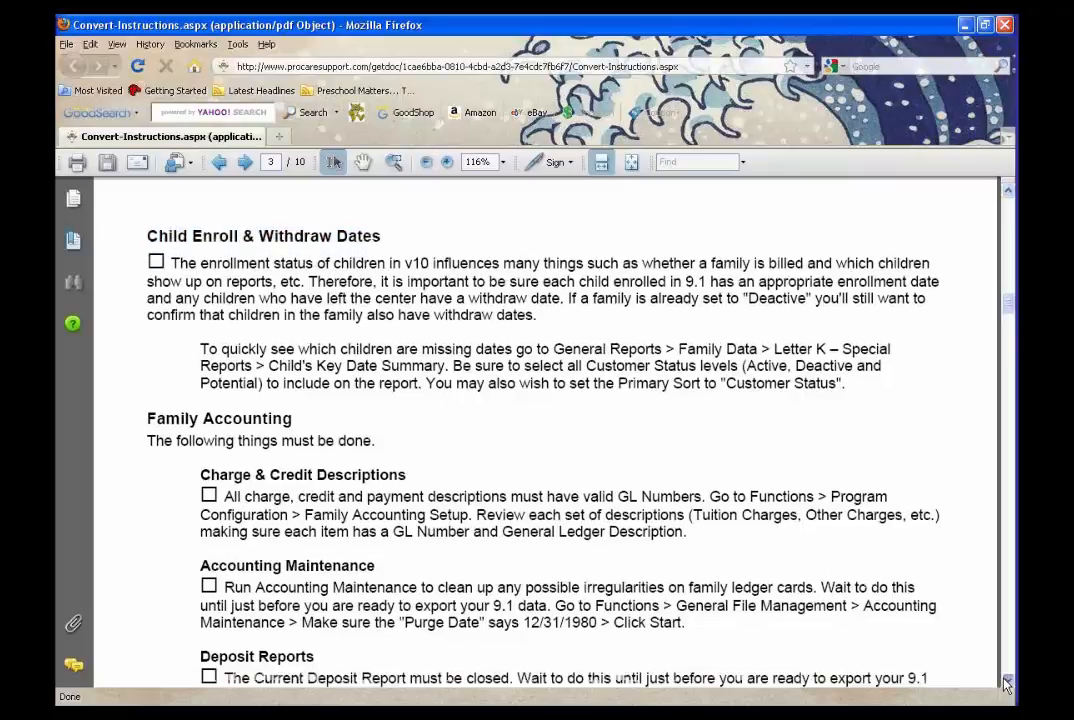
{"action": "left_click", "coordinate": [1006, 684]}
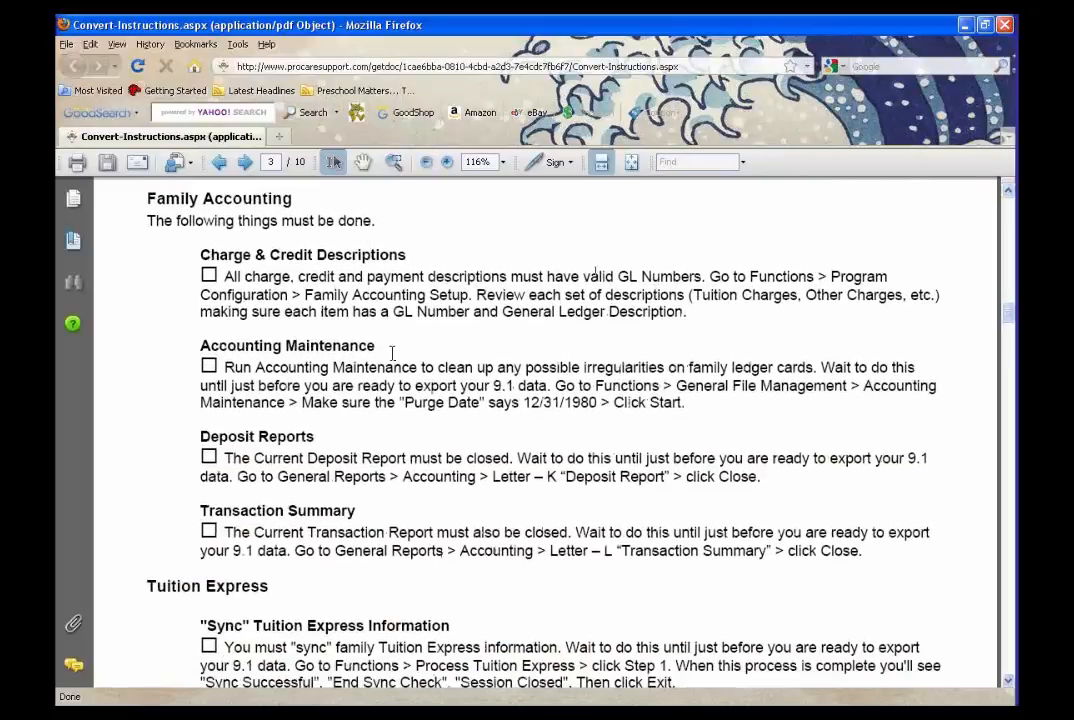
{"action": "left_click_drag", "start_coordinate": [343, 368], "coordinate": [352, 369]}
{"action": "left_click", "coordinate": [256, 459]}
{"action": "left_click", "coordinate": [267, 514]}
{"action": "left_click", "coordinate": [1006, 686]}
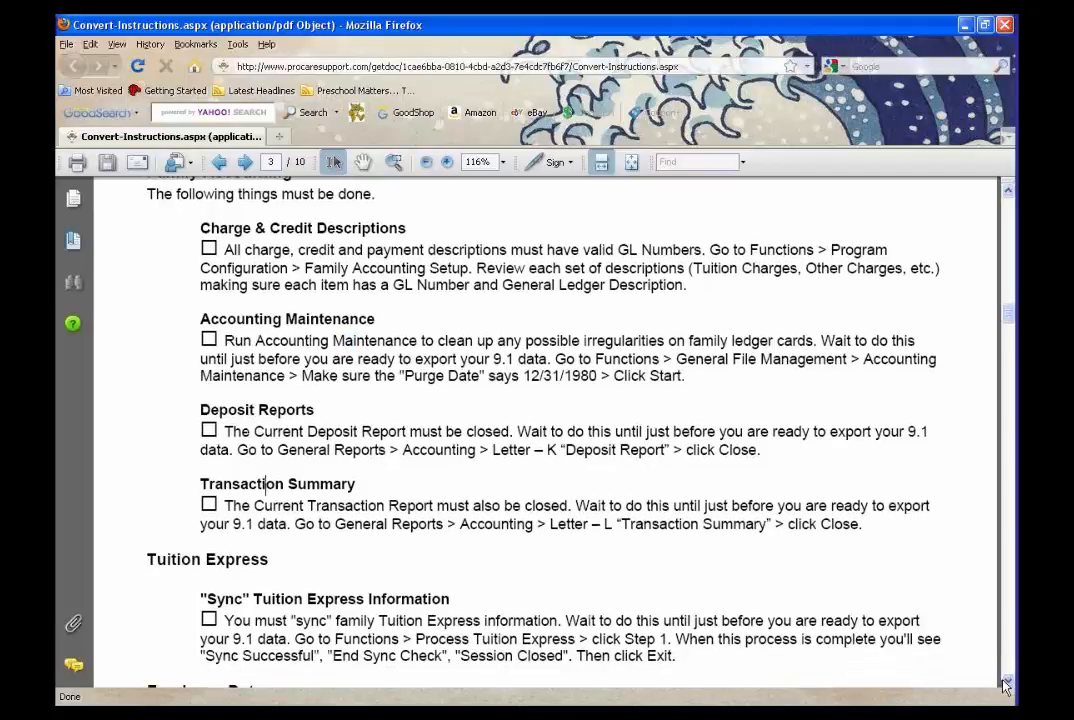
{"action": "left_click", "coordinate": [1006, 686]}
{"action": "left_click", "coordinate": [1006, 686]}
{"action": "left_click", "coordinate": [1006, 686]}
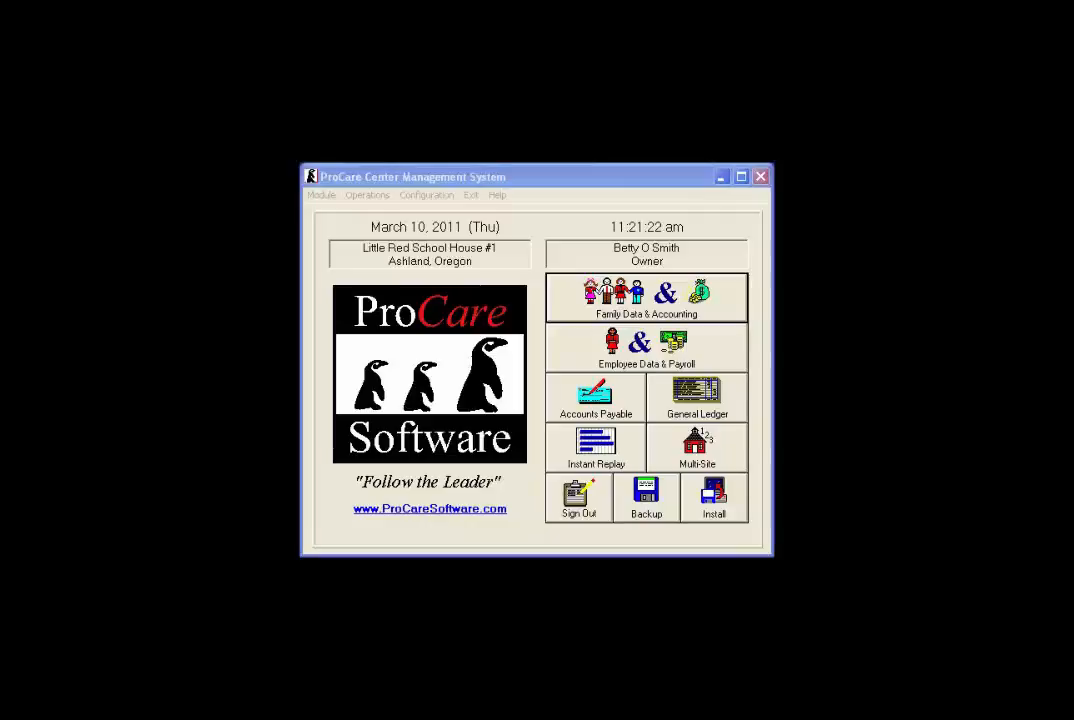
- Open Family Data & Accounting and look up the second family account listed under the letter T
{"action": "left_click", "coordinate": [630, 179]}
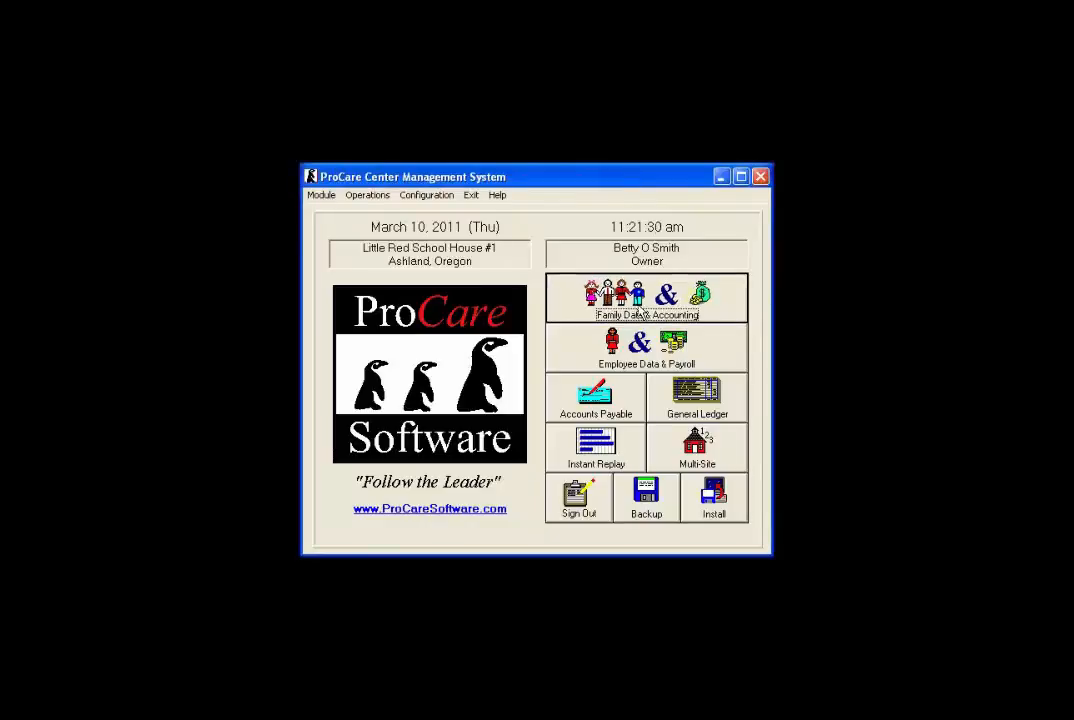
{"action": "left_click", "coordinate": [641, 313]}
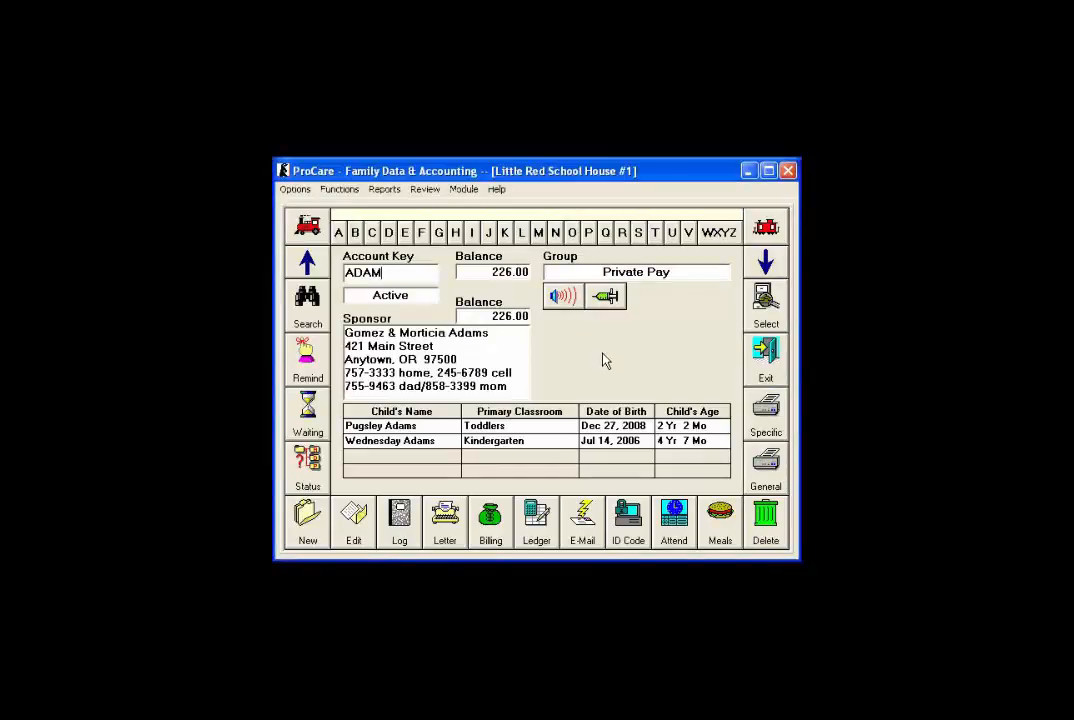
{"action": "left_click", "coordinate": [655, 238]}
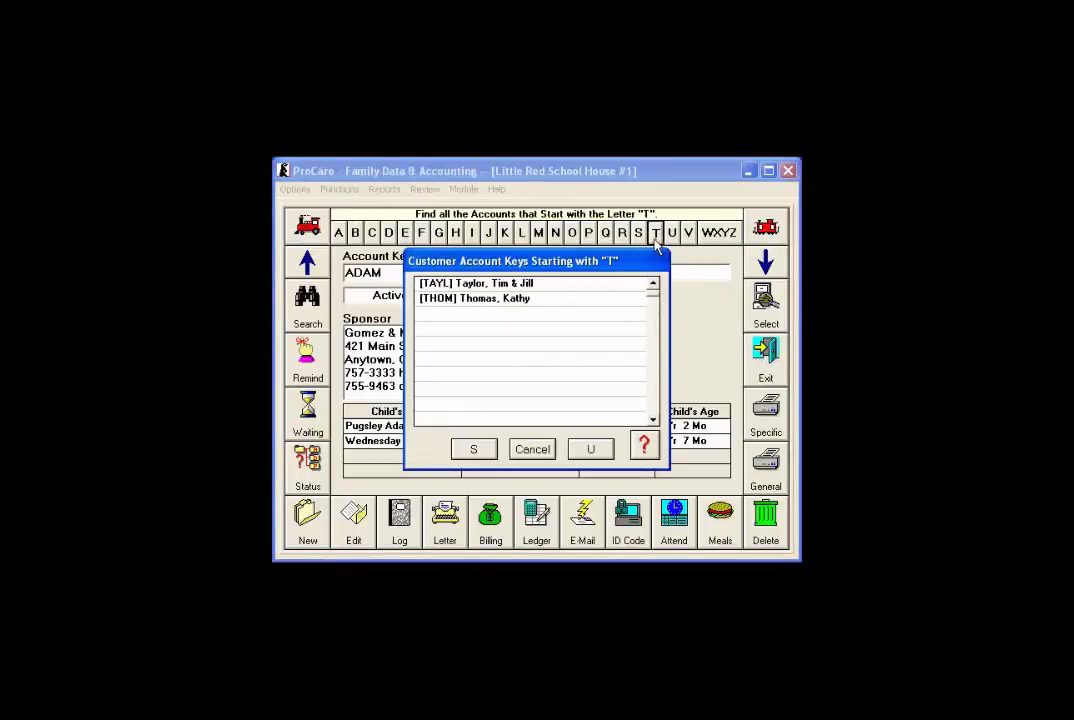
{"action": "double_click", "coordinate": [463, 300]}
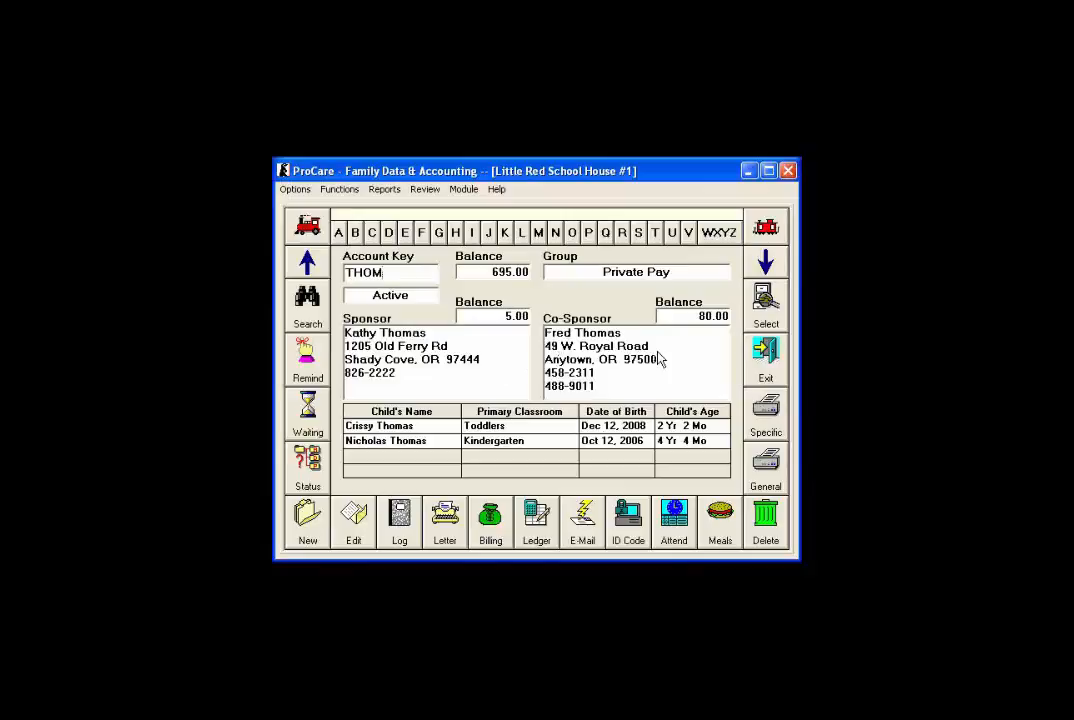
- Look up the second family account under the letter A, then exit the Family Data & Accounting module
{"action": "left_click", "coordinate": [339, 232]}
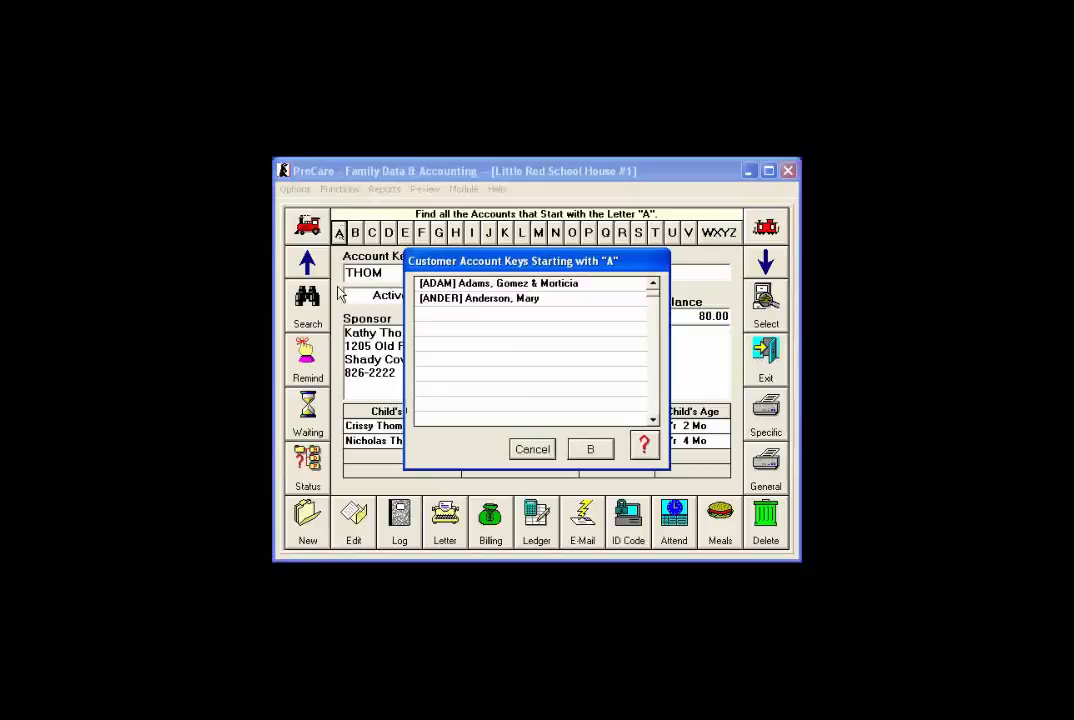
{"action": "double_click", "coordinate": [463, 299]}
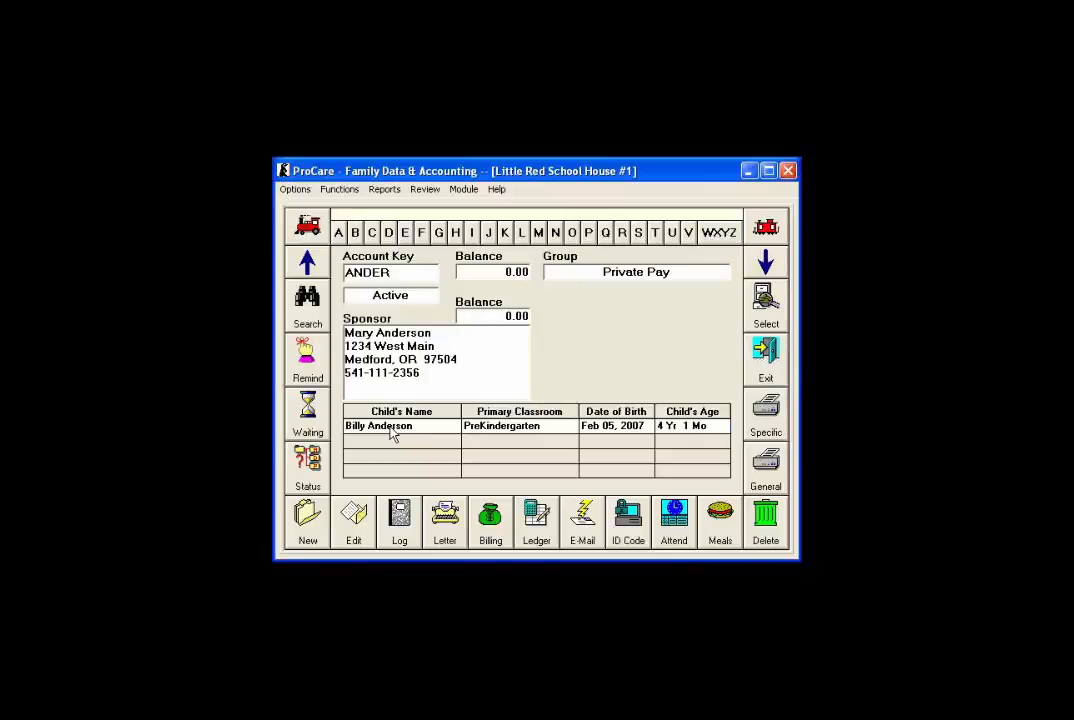
{"action": "left_click", "coordinate": [757, 369]}
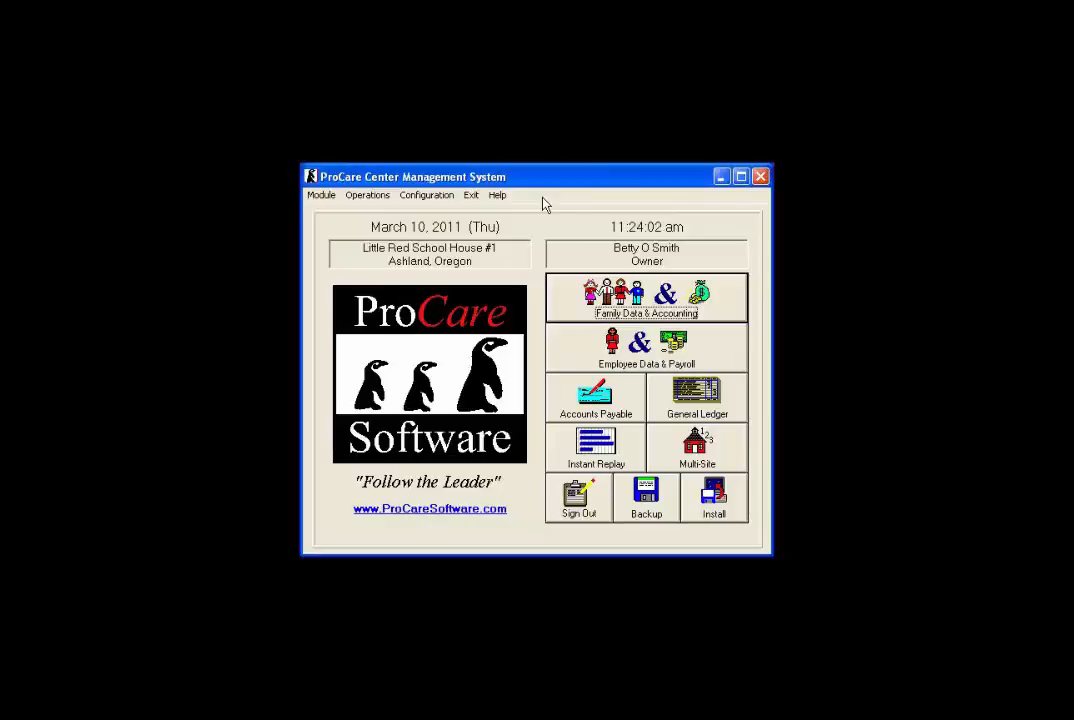
- Sign out of ProCare and open Download ProCare Support File from the Help menu
{"action": "left_click", "coordinate": [587, 501]}
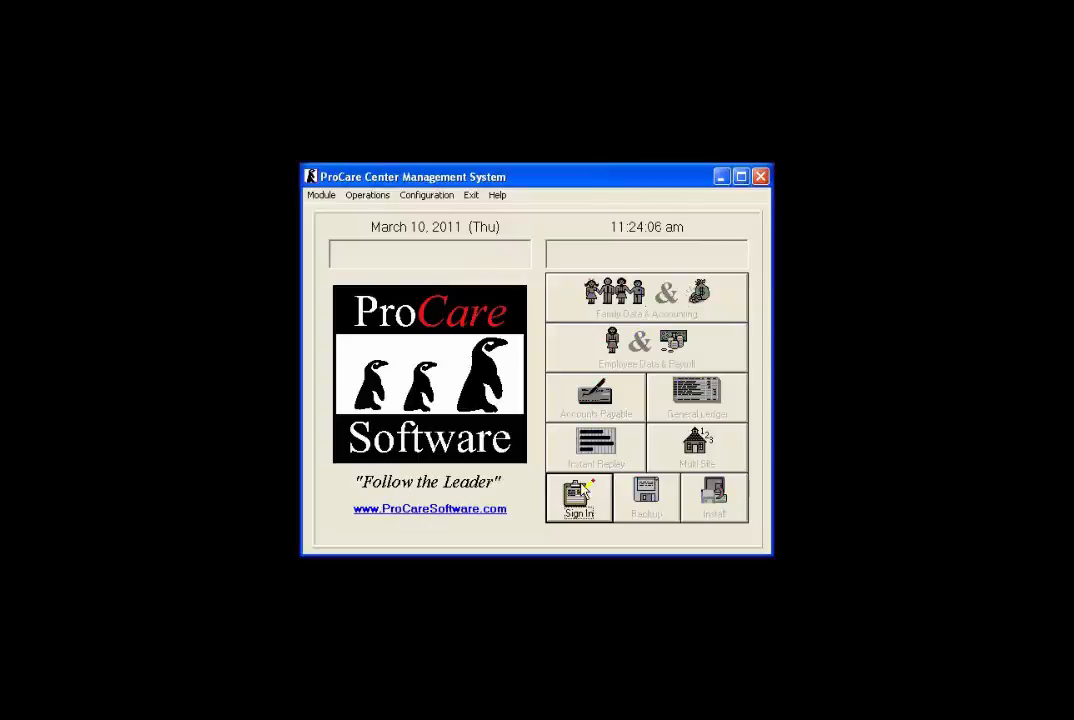
{"action": "left_click", "coordinate": [498, 195]}
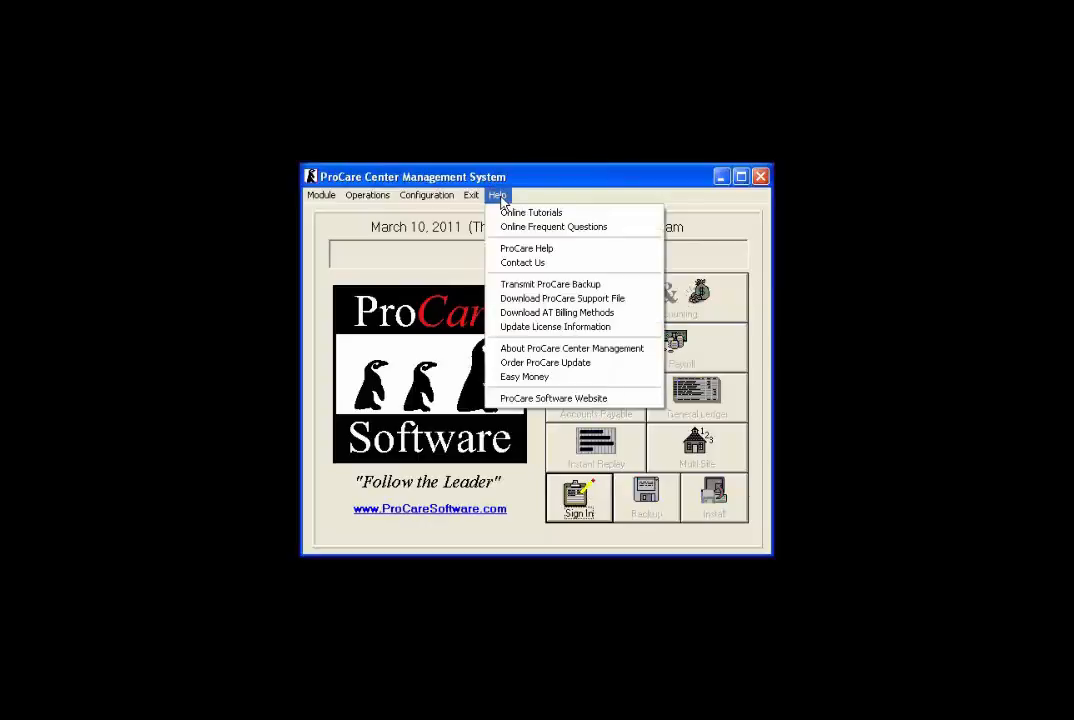
{"action": "left_click", "coordinate": [517, 302]}
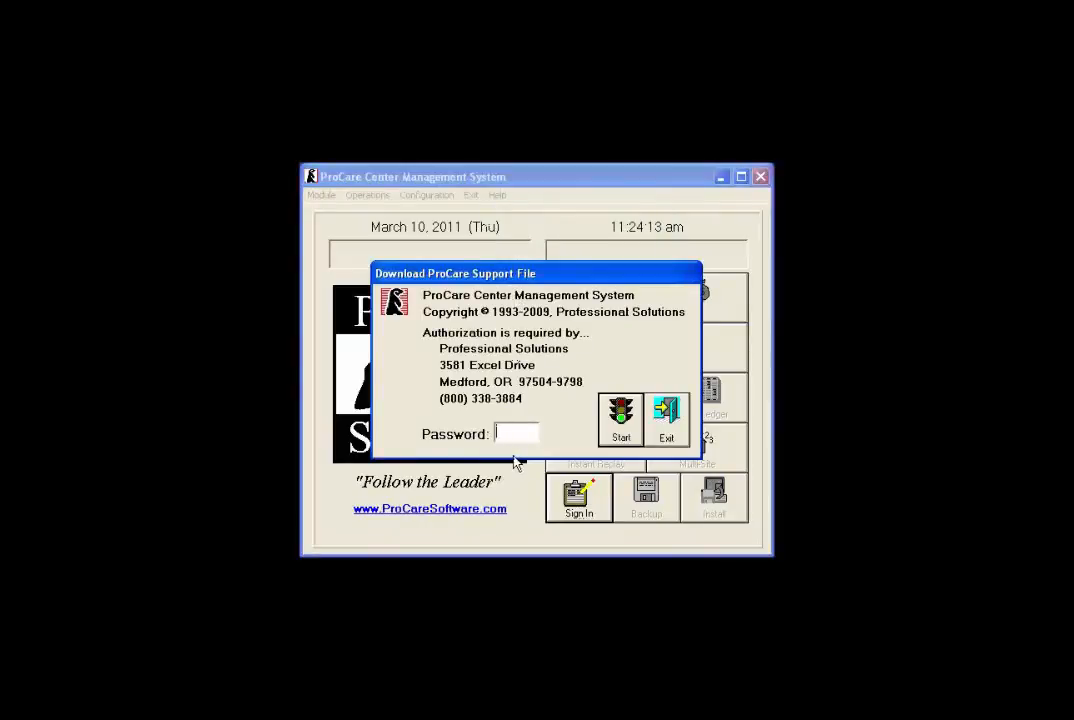
- Enter the support file password, start the download and acknowledge the completion message
{"action": "left_click", "coordinate": [619, 420]}
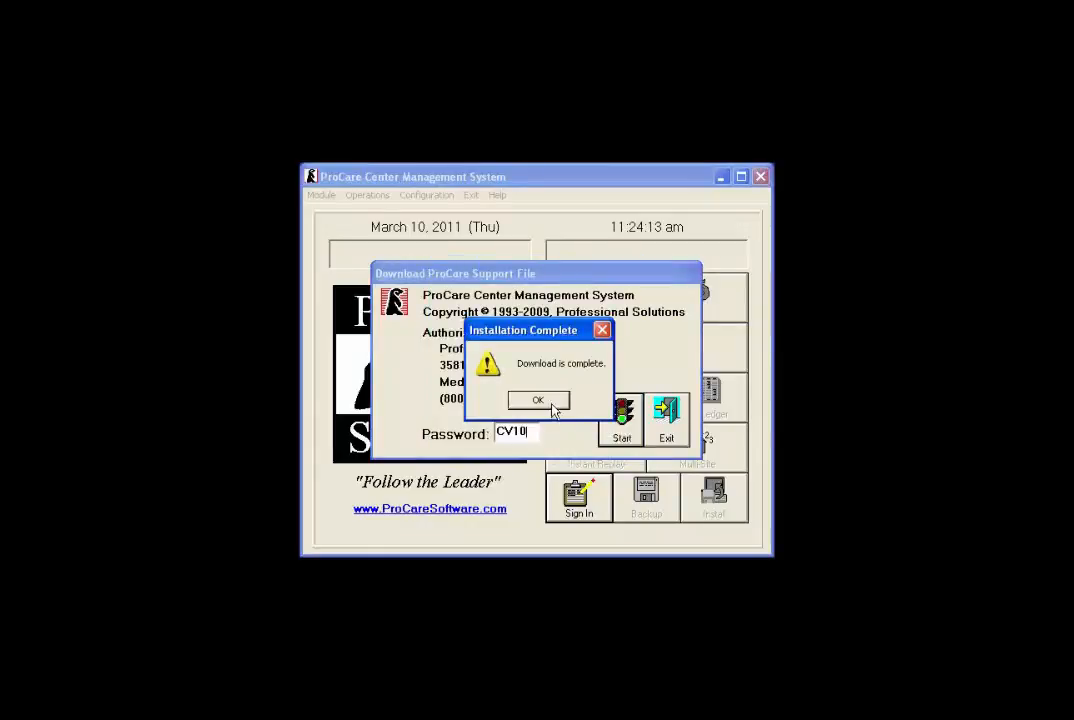
{"action": "left_click", "coordinate": [551, 404]}
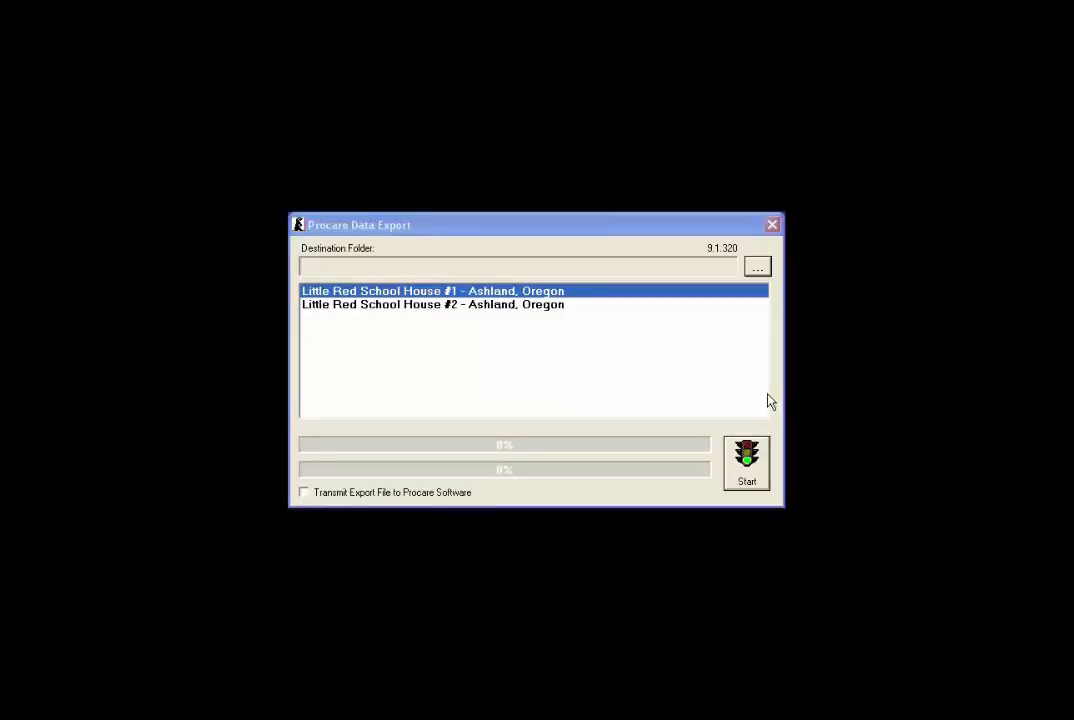
- Select Little Red School House #1 in Procare Data Export and set the destination folder to Desktop
{"action": "left_click", "coordinate": [615, 233]}
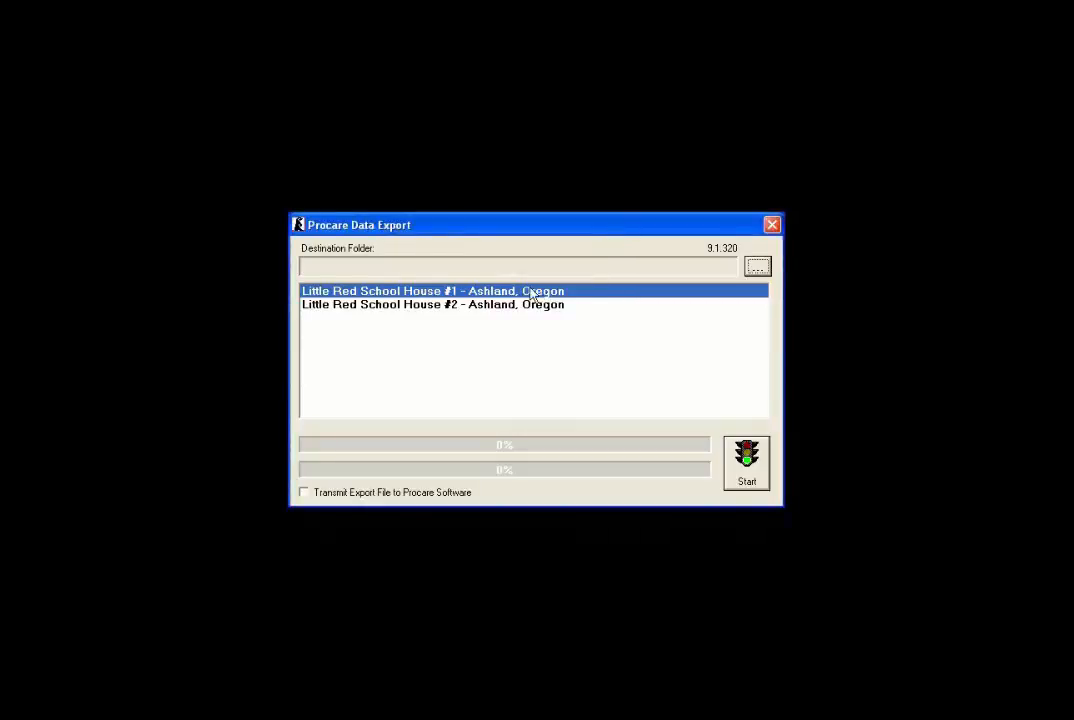
{"action": "left_click", "coordinate": [472, 305]}
{"action": "left_click", "coordinate": [455, 291]}
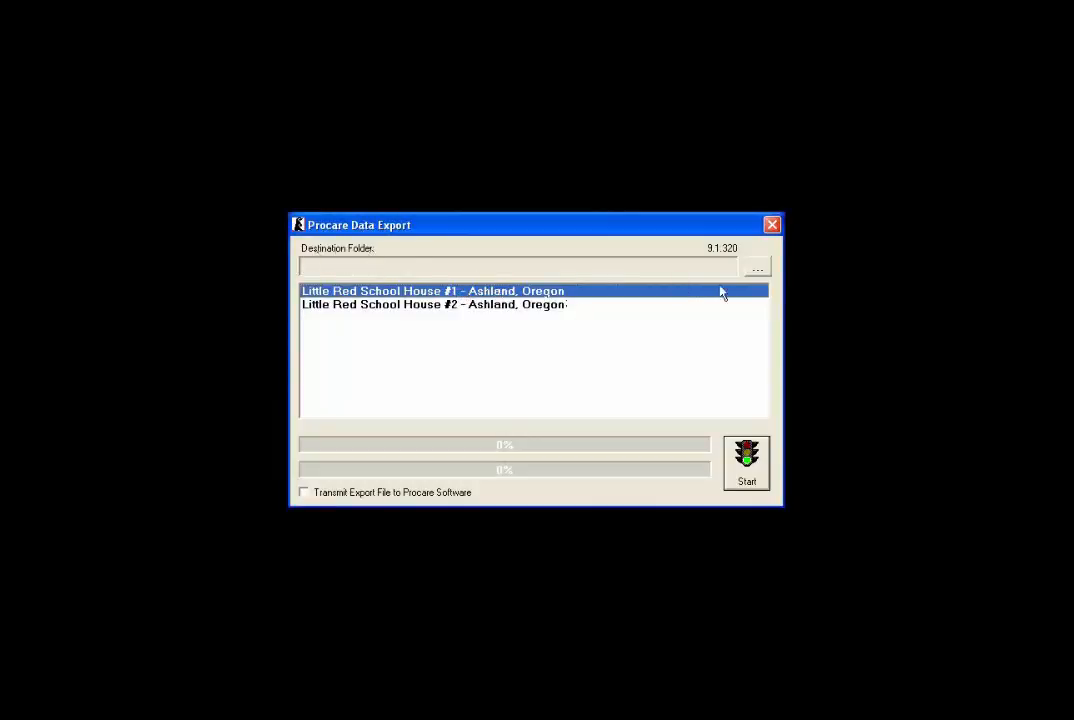
{"action": "left_click", "coordinate": [763, 268]}
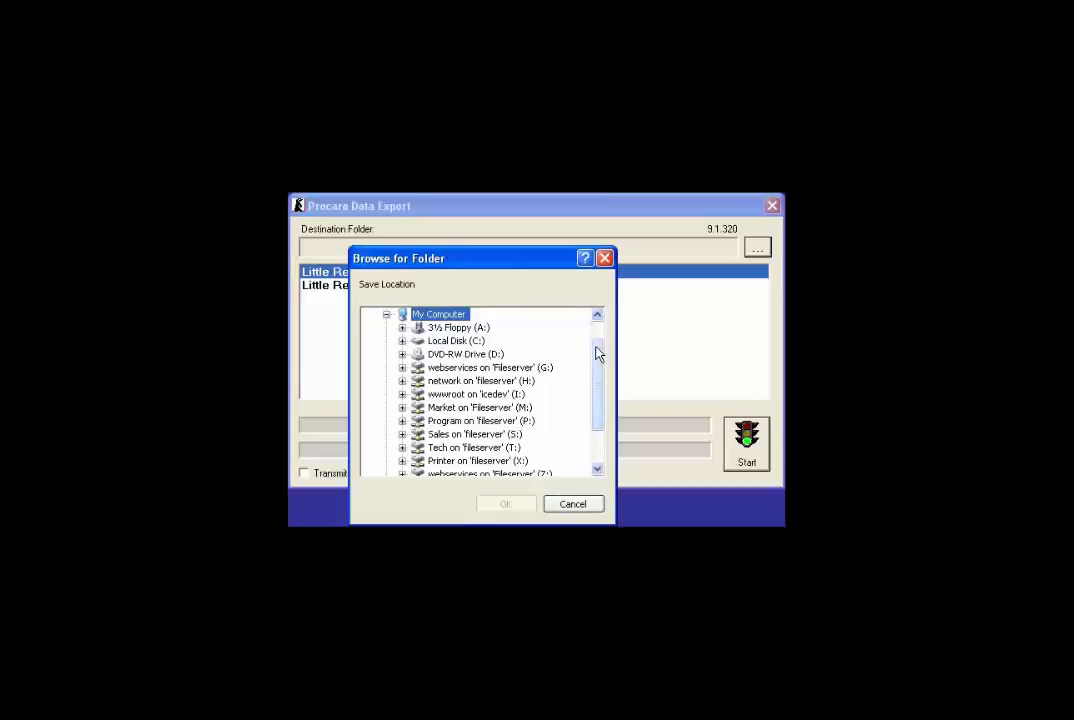
{"action": "left_click_drag", "start_coordinate": [597, 352], "coordinate": [598, 333]}
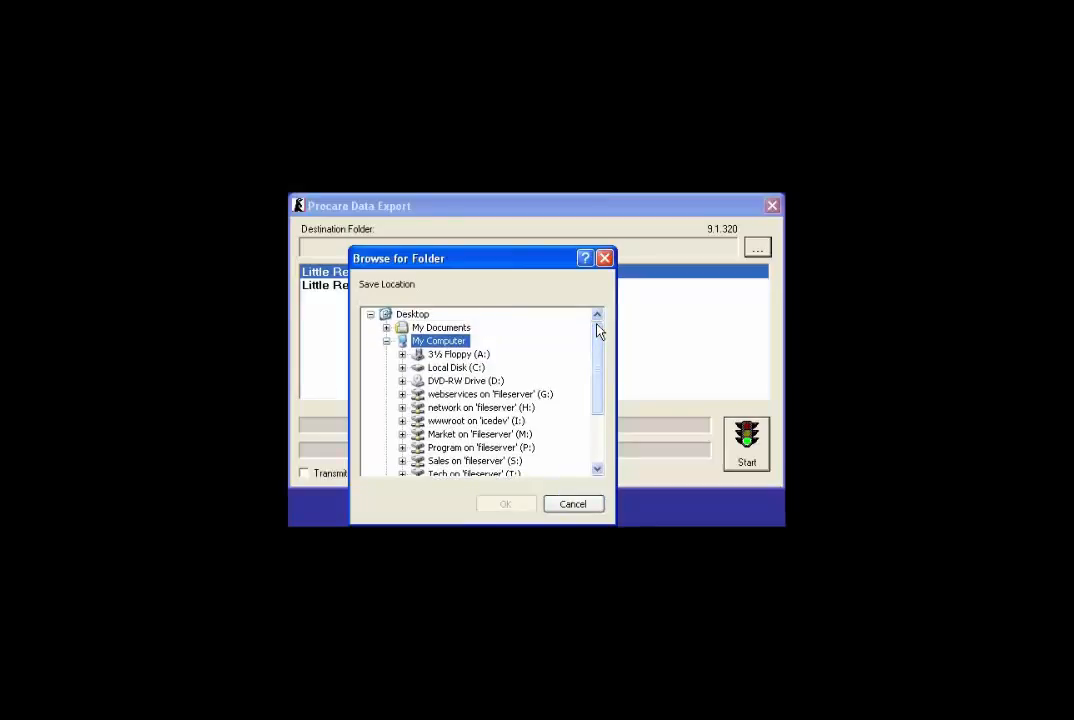
{"action": "left_click", "coordinate": [411, 314]}
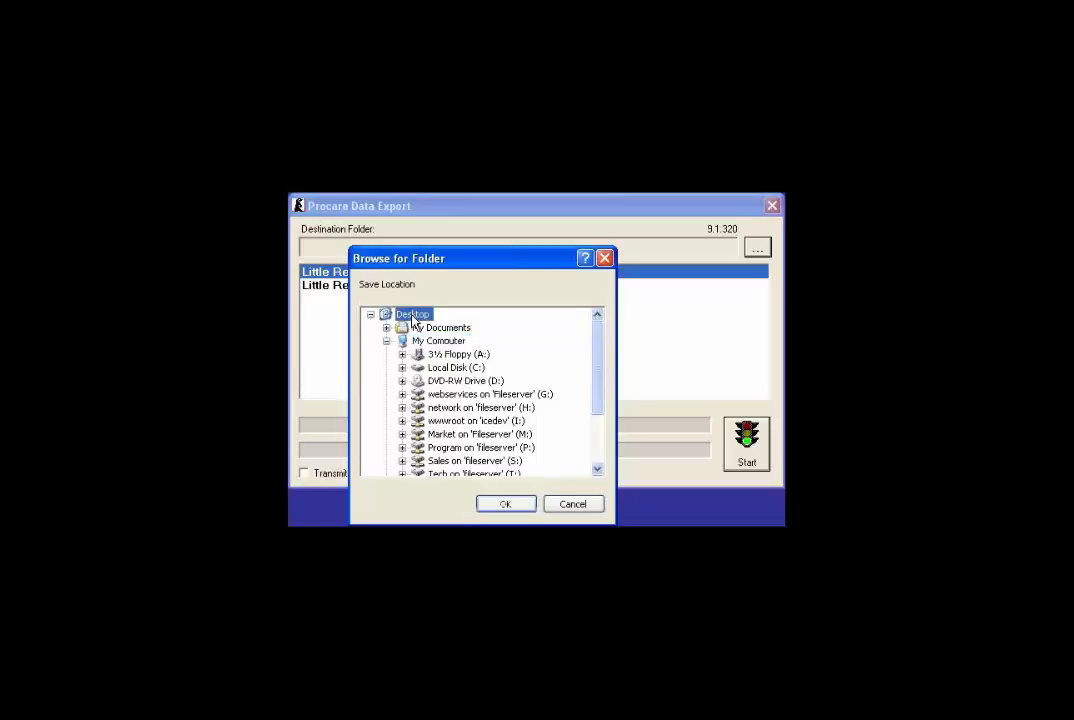
{"action": "left_click", "coordinate": [508, 505]}
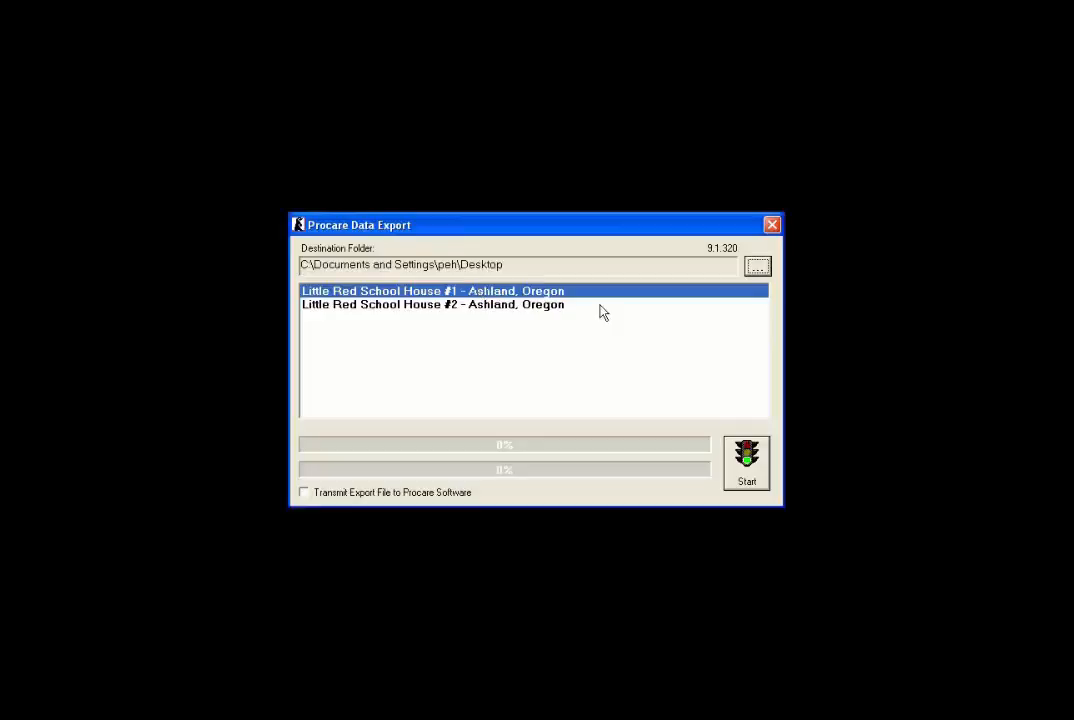
- Start the data export and scroll through the resulting status report, highlighting its final line
{"action": "left_click", "coordinate": [750, 468]}
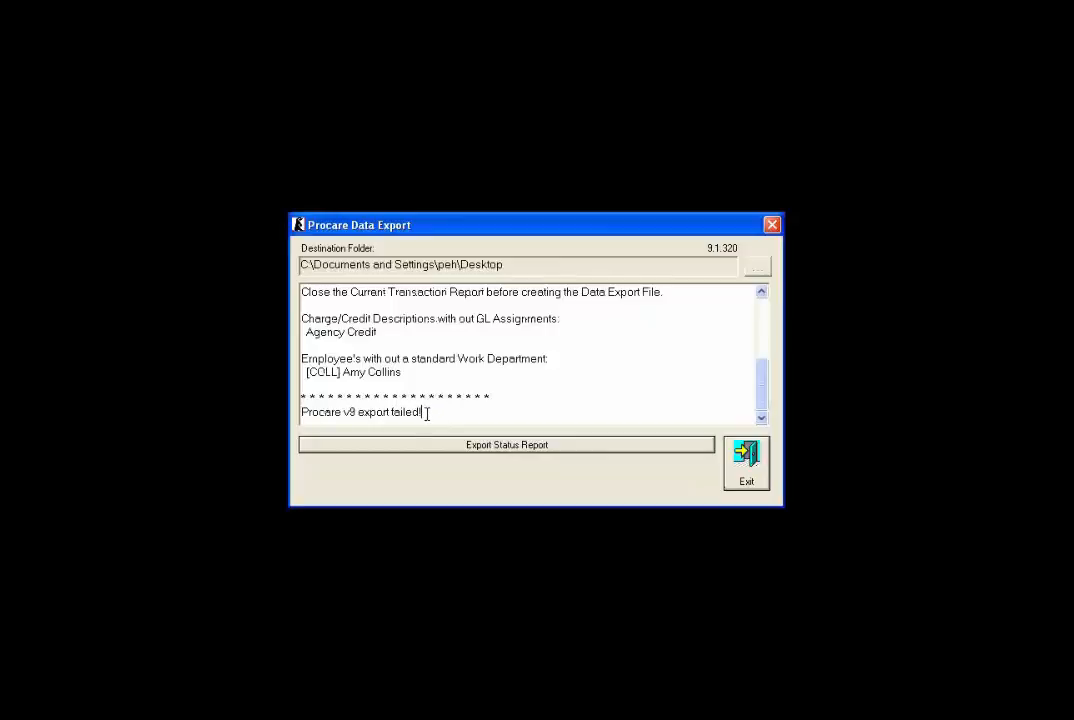
{"action": "left_click_drag", "start_coordinate": [422, 412], "coordinate": [301, 412]}
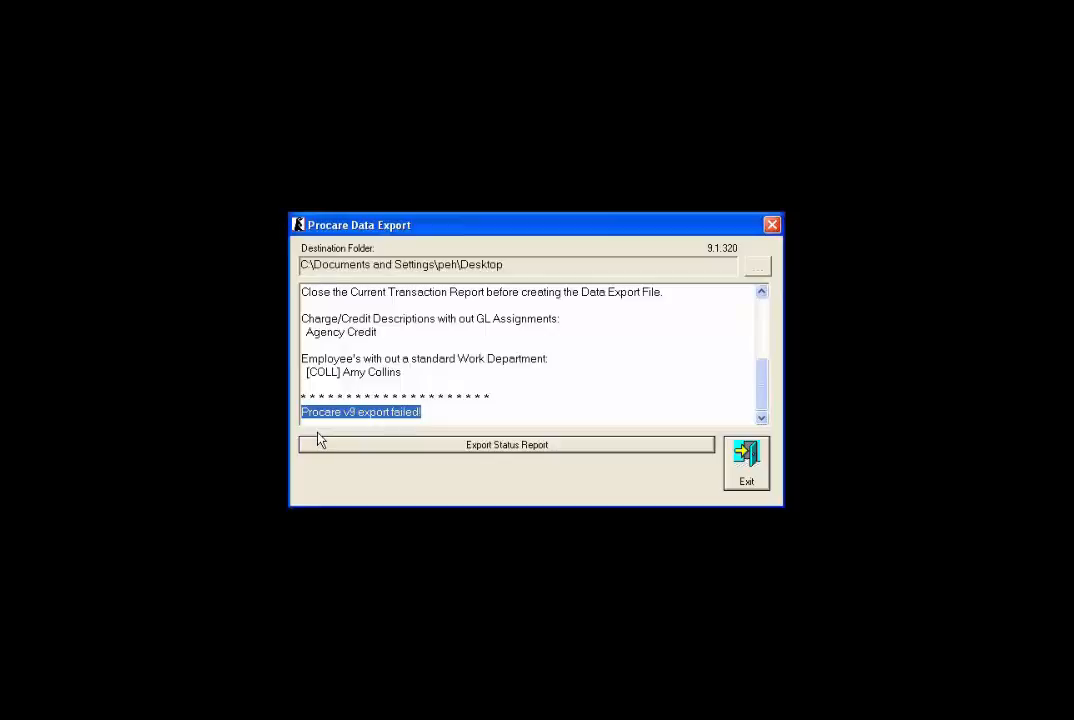
{"action": "scroll", "coordinate": [762, 379], "scroll_direction": "up", "scroll_amount": 2}
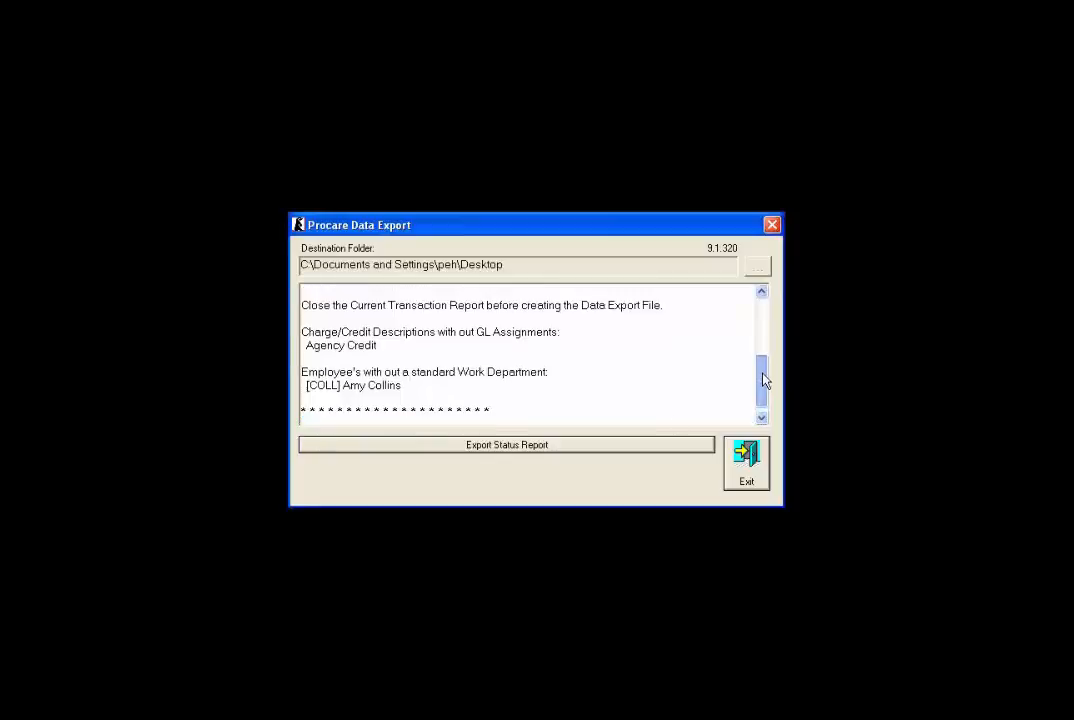
{"action": "scroll", "coordinate": [765, 298], "scroll_direction": "up", "scroll_amount": 2}
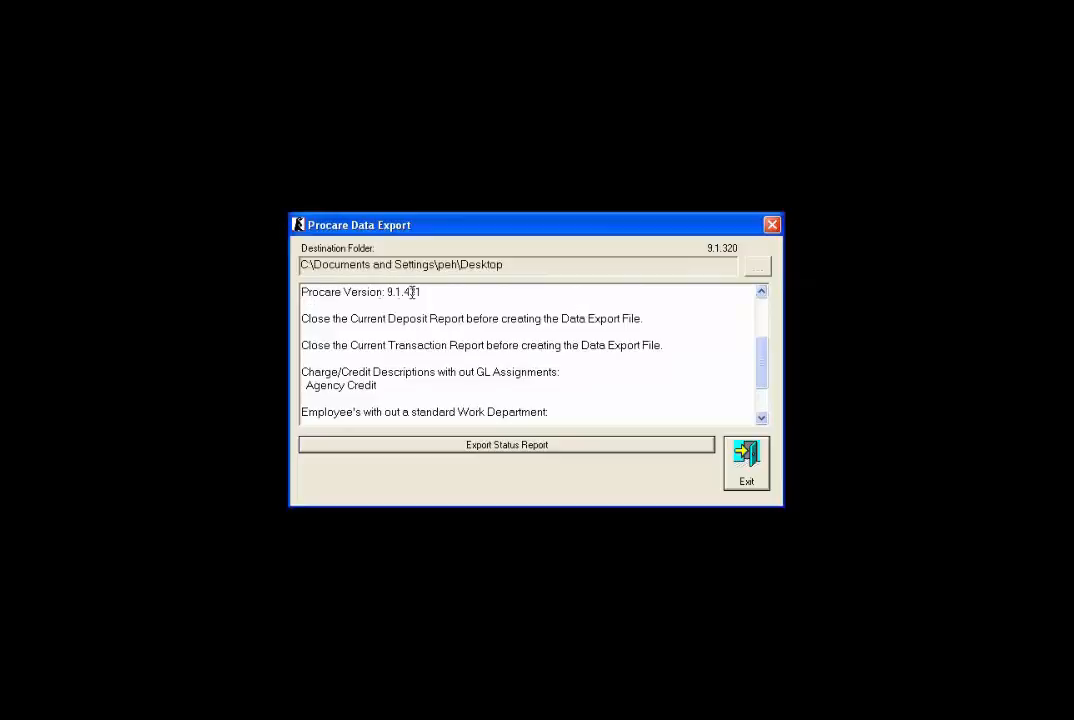
- Highlight the Deposit Report, Transaction Report and GL assignment messages in the export status report
{"action": "left_click_drag", "start_coordinate": [302, 318], "coordinate": [491, 324]}
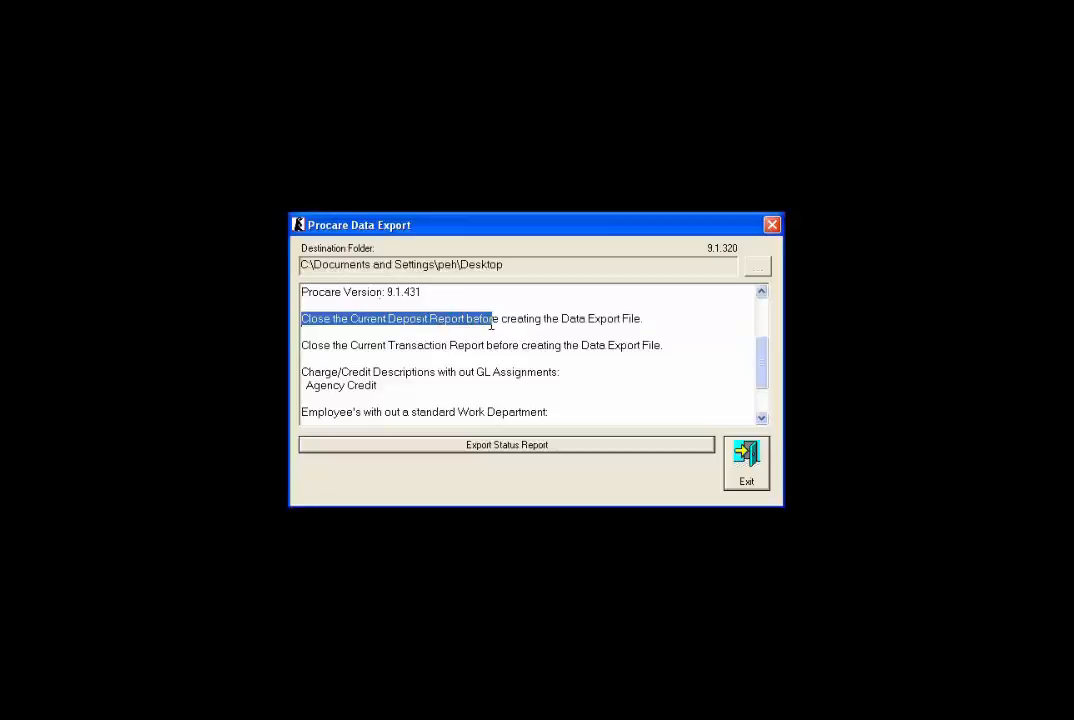
{"action": "left_click_drag", "start_coordinate": [302, 345], "coordinate": [486, 345]}
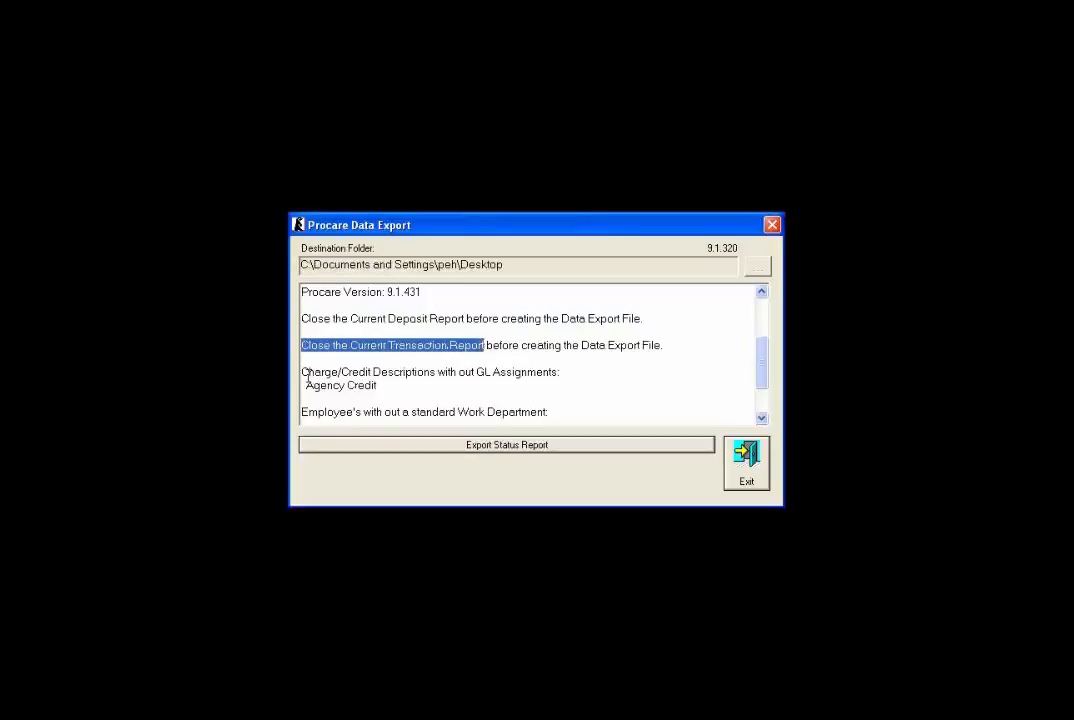
{"action": "left_click_drag", "start_coordinate": [304, 373], "coordinate": [404, 380]}
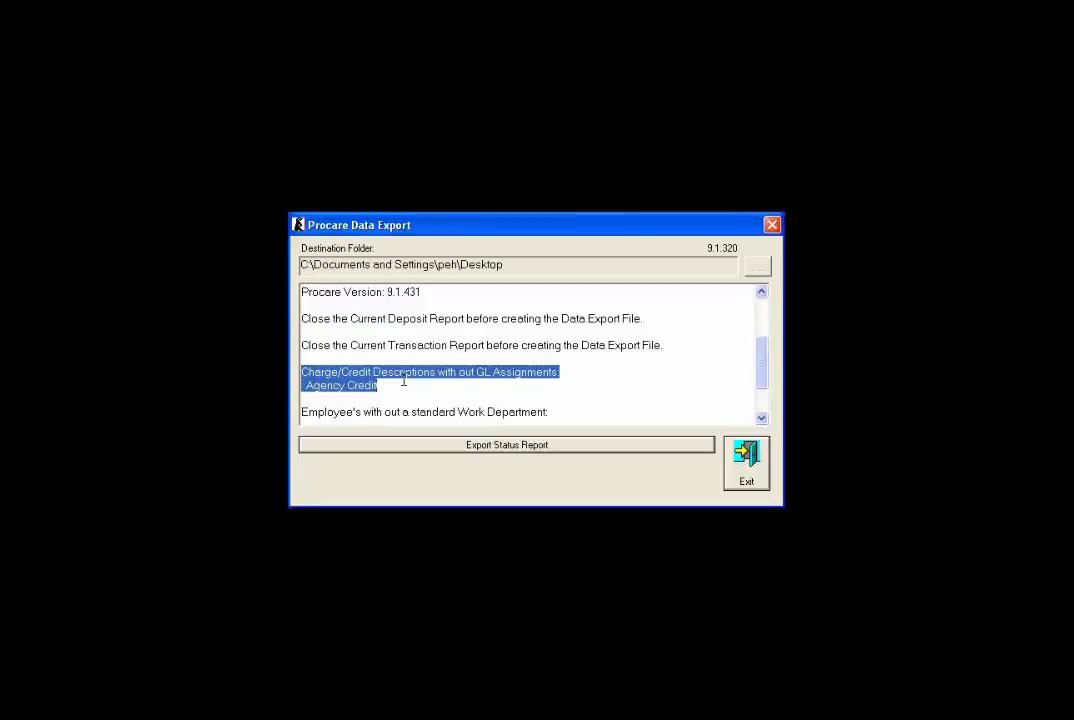
- Scroll the export status report and highlight the work department message and the employee listed under it
{"action": "left_click", "coordinate": [761, 418]}
{"action": "left_click", "coordinate": [761, 418]}
{"action": "left_click", "coordinate": [761, 418]}
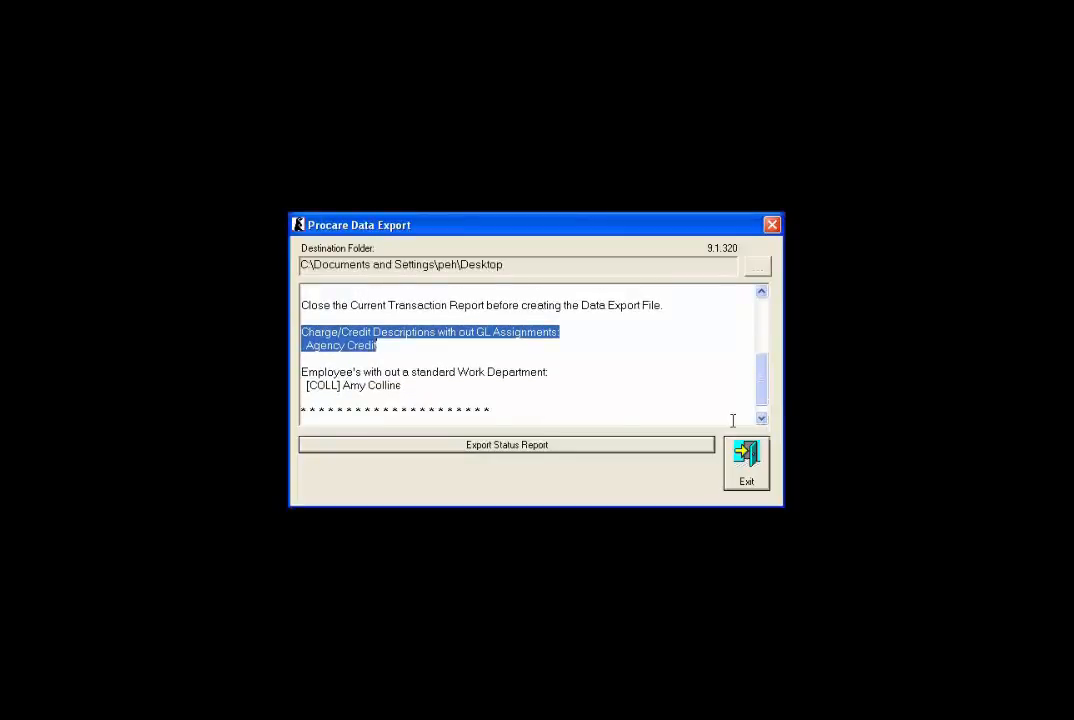
{"action": "left_click_drag", "start_coordinate": [302, 372], "coordinate": [549, 372]}
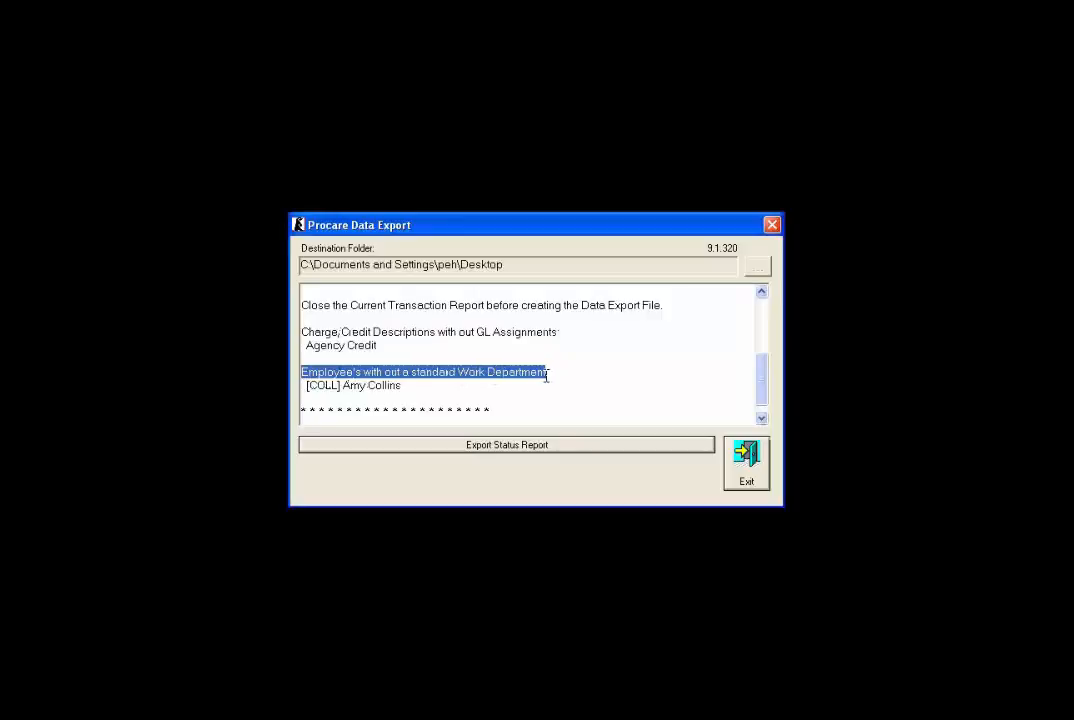
{"action": "left_click_drag", "start_coordinate": [410, 387], "coordinate": [343, 387]}
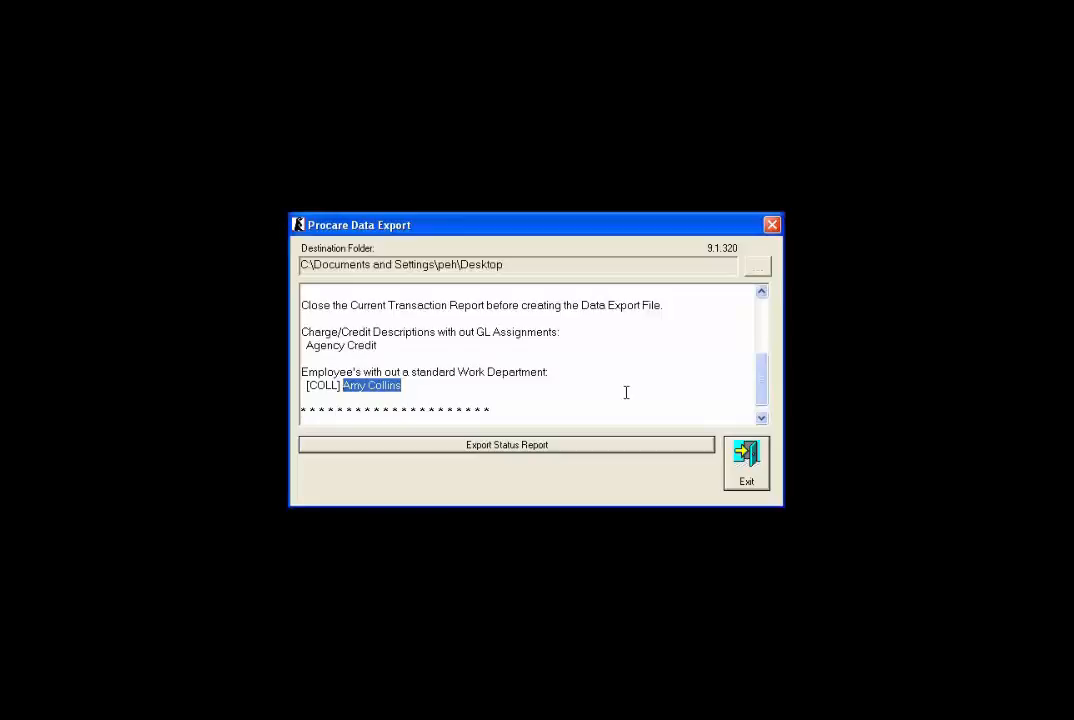
{"action": "left_click", "coordinate": [761, 417]}
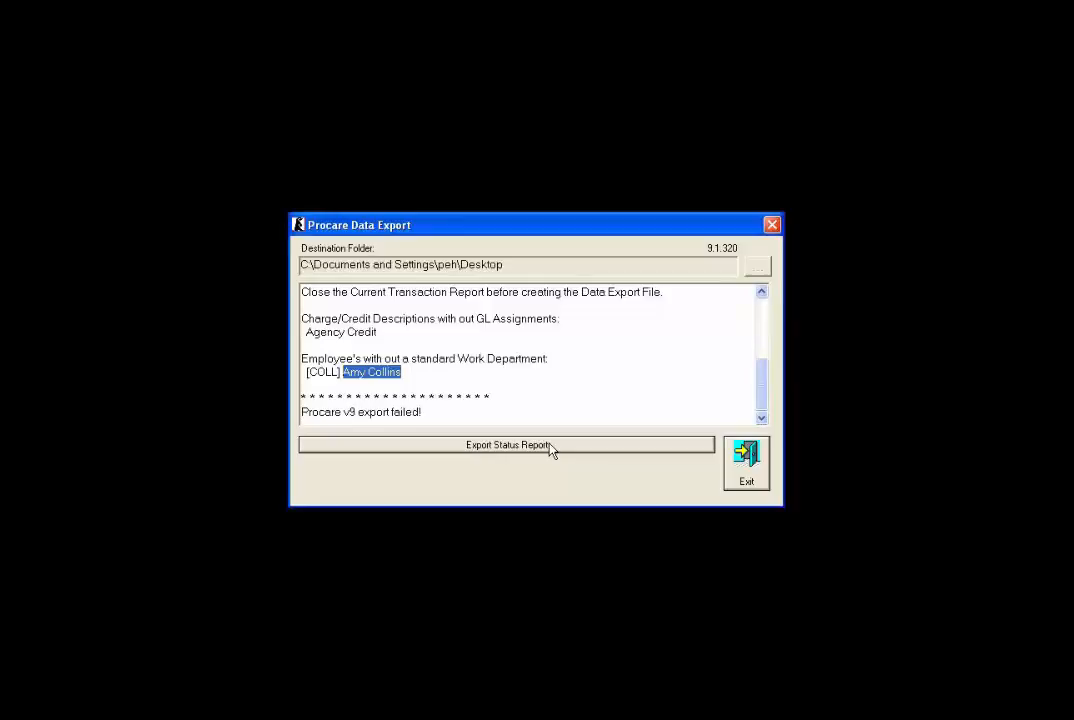
- Exit the data export and close the current Deposit Report from the accounting reports
{"action": "left_click", "coordinate": [749, 480]}
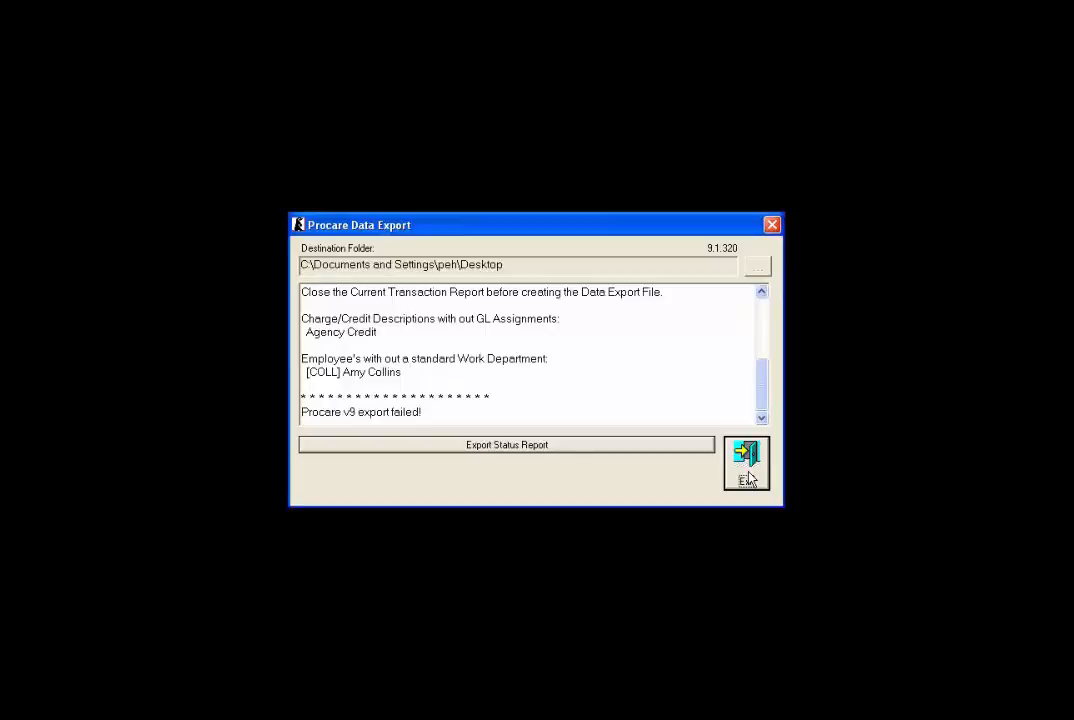
{"action": "left_click", "coordinate": [747, 477]}
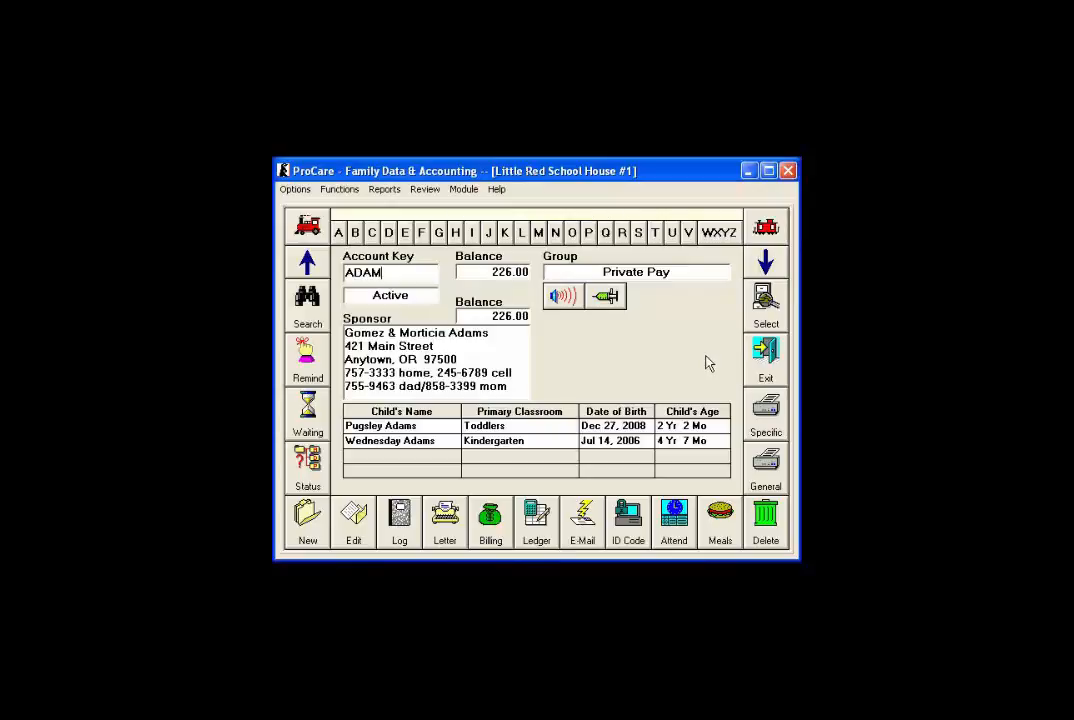
{"action": "left_click", "coordinate": [760, 476]}
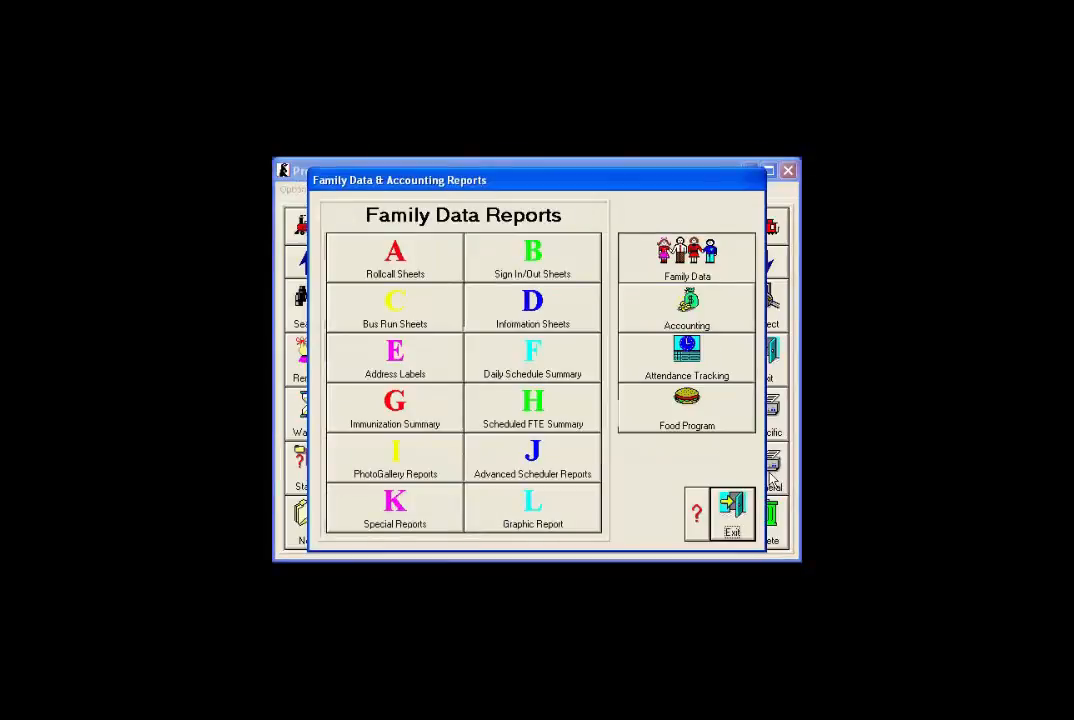
{"action": "left_click", "coordinate": [684, 316]}
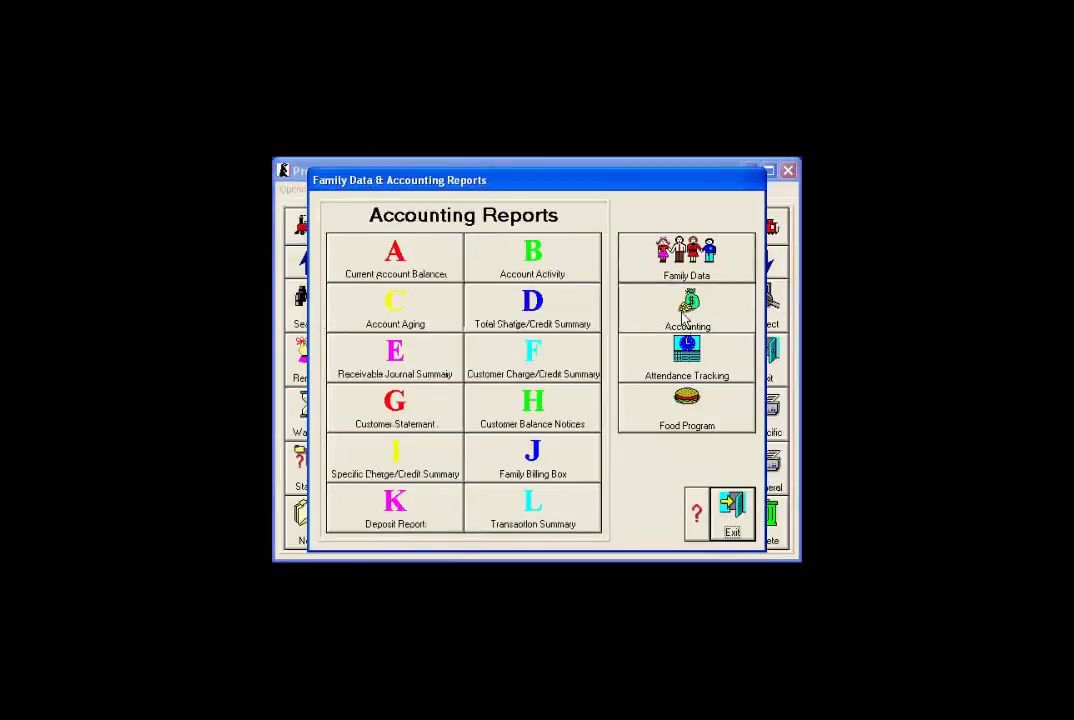
{"action": "left_click", "coordinate": [431, 528]}
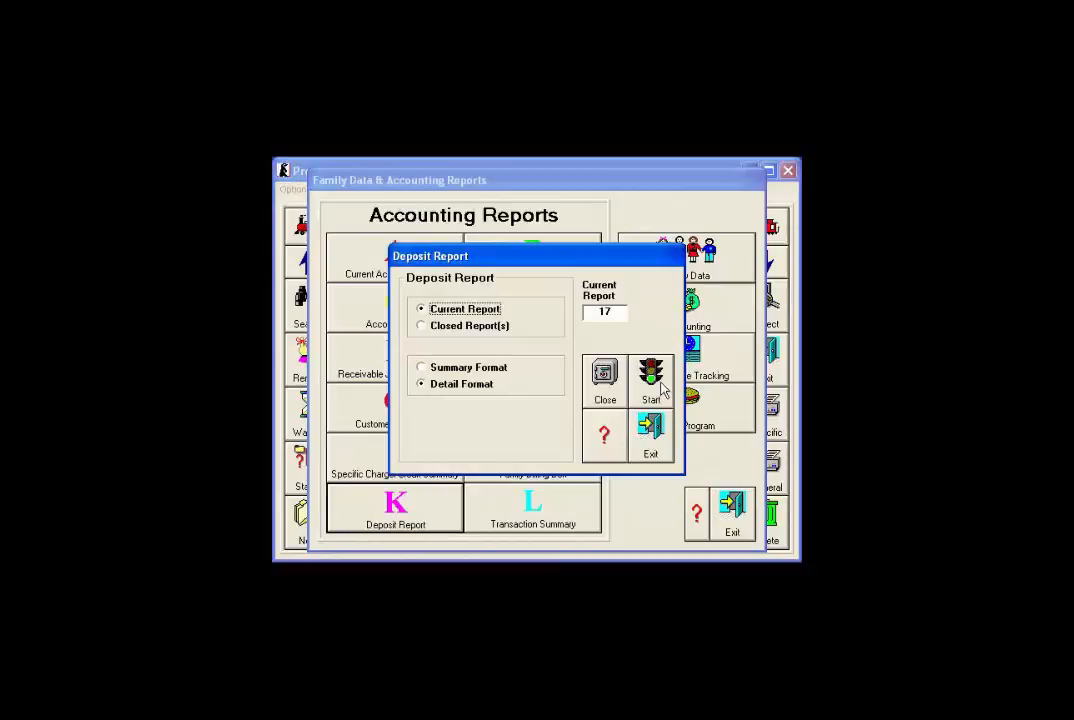
{"action": "left_click", "coordinate": [605, 385]}
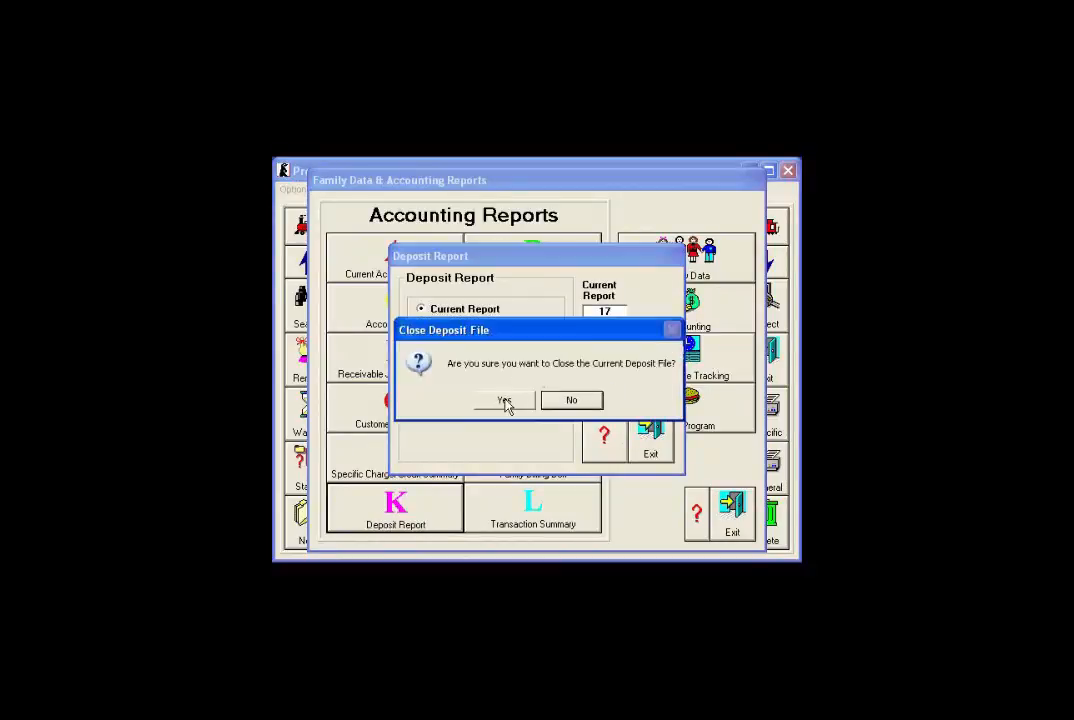
{"action": "left_click", "coordinate": [505, 403]}
{"action": "left_click", "coordinate": [645, 449]}
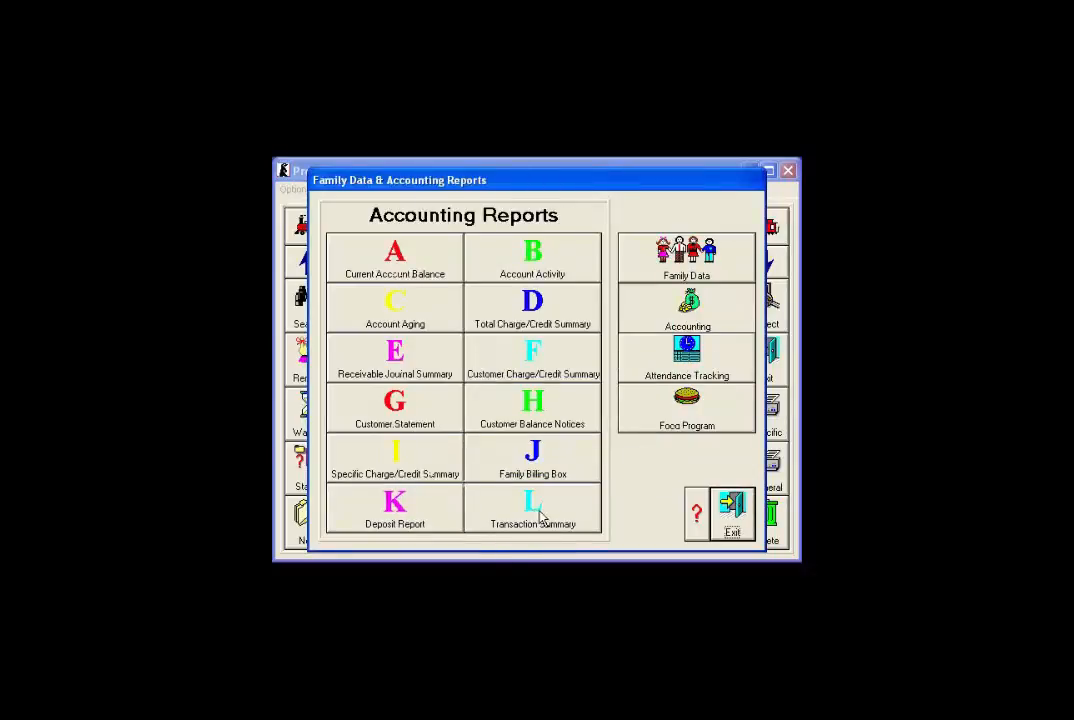
- Close the current Transaction Report from the accounting reports
{"action": "left_click", "coordinate": [540, 515]}
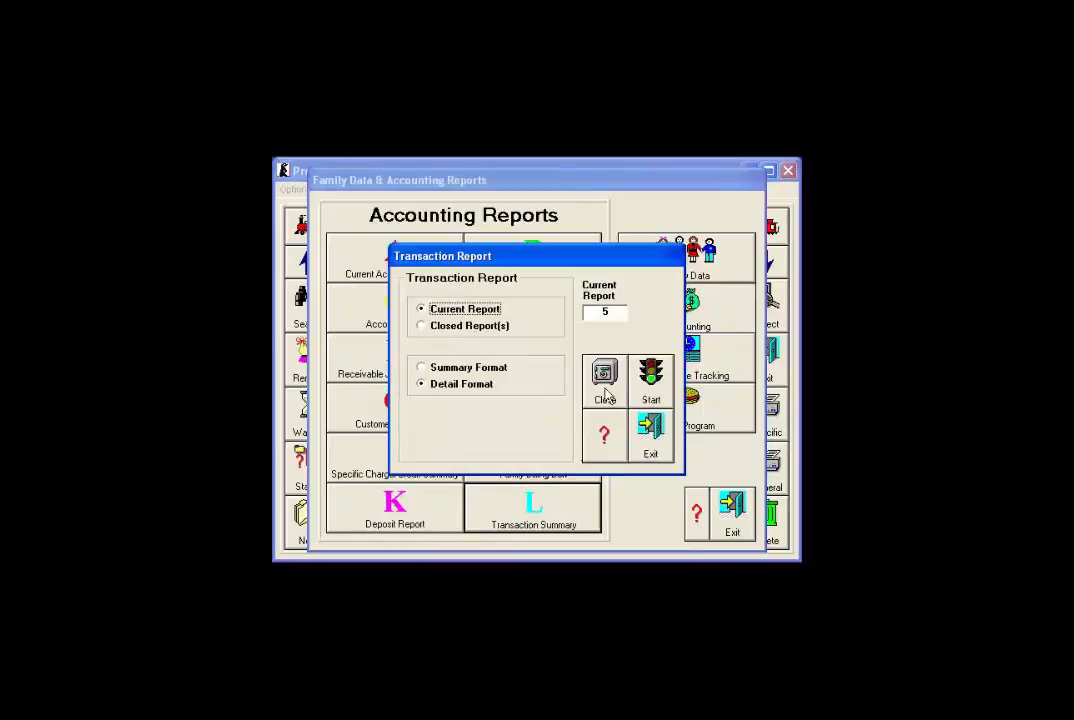
{"action": "left_click", "coordinate": [605, 397]}
{"action": "left_click", "coordinate": [528, 401]}
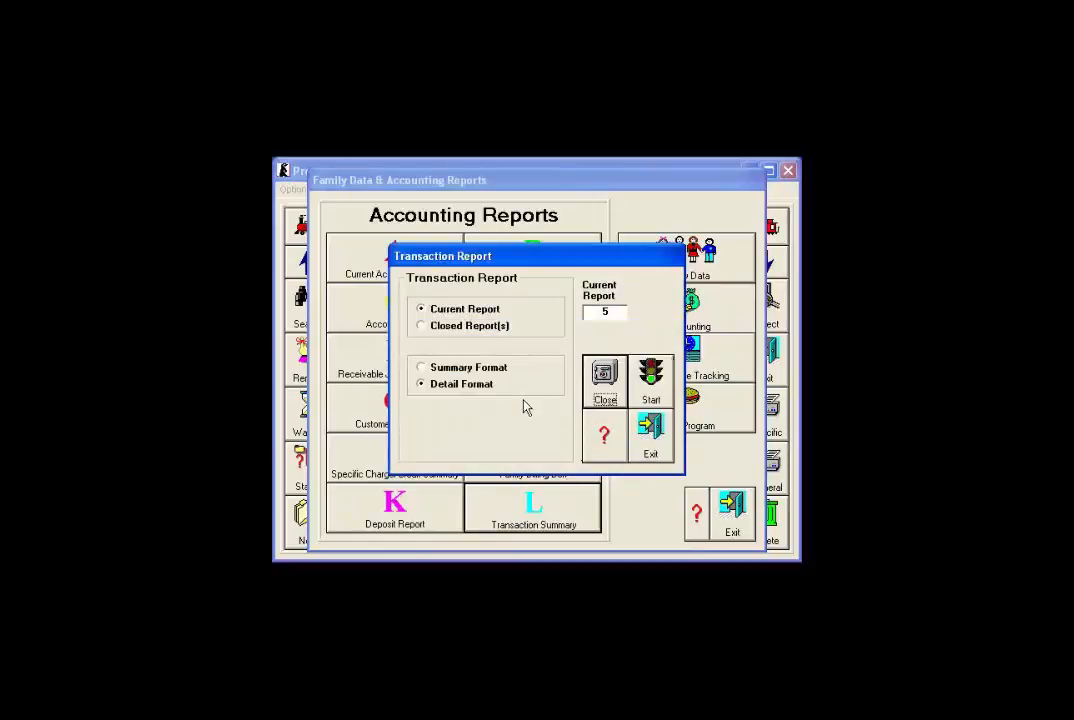
{"action": "left_click", "coordinate": [645, 432]}
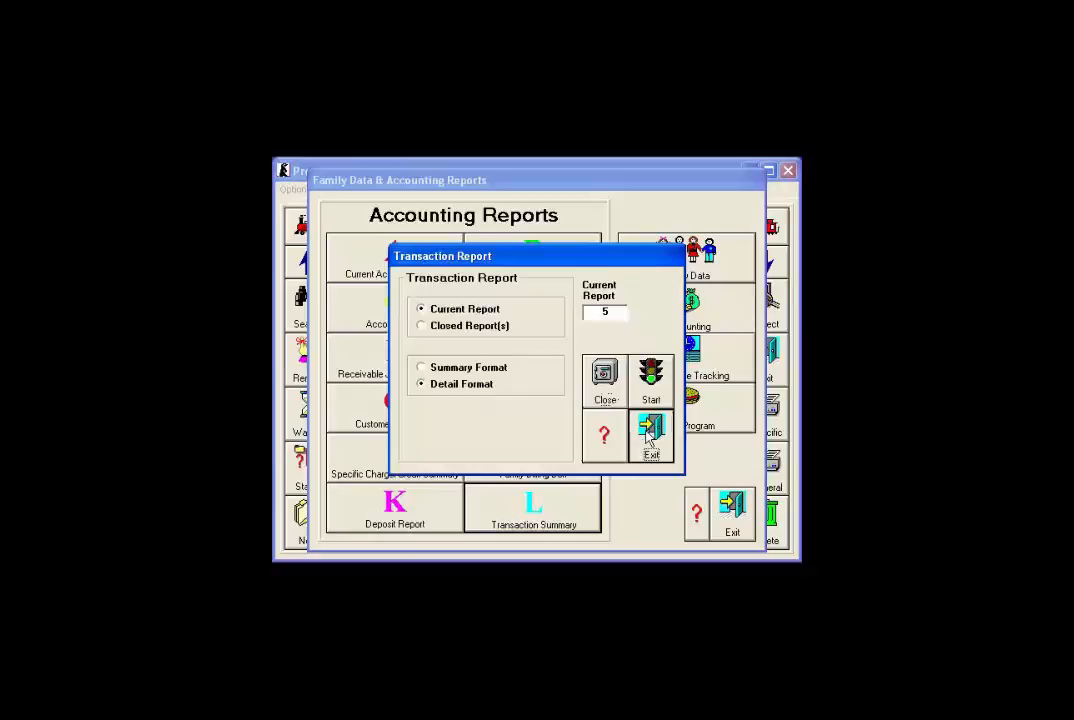
- Reopen the Deposit Report to check its current report, then leave the accounting reports
{"action": "left_click", "coordinate": [418, 512]}
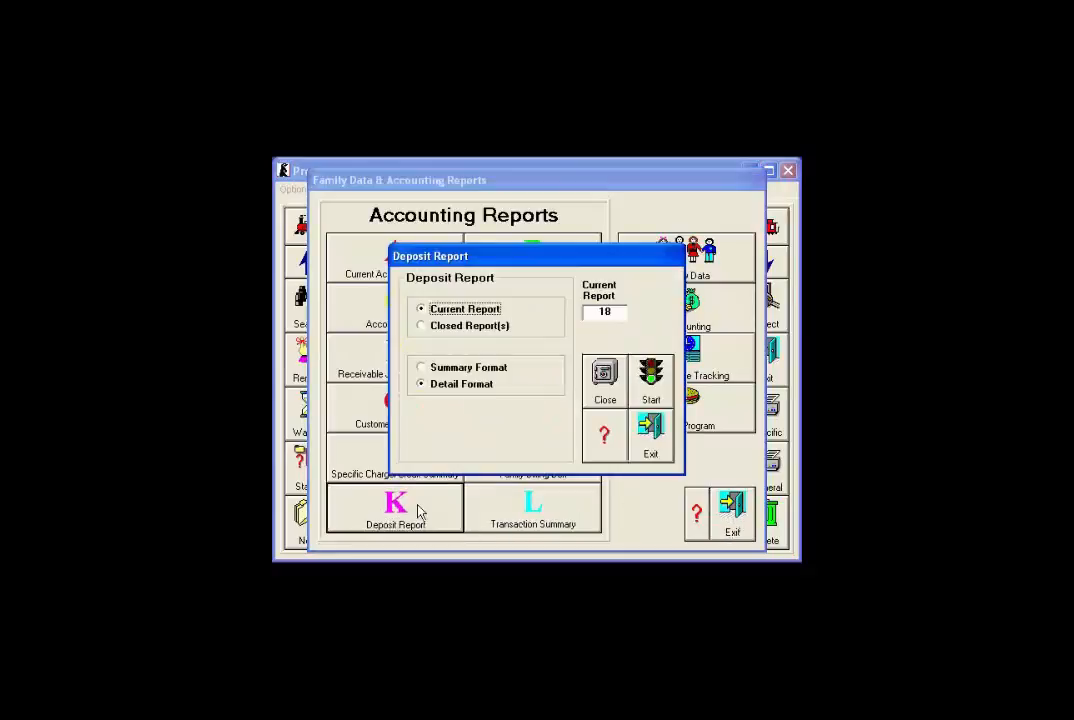
{"action": "left_click", "coordinate": [647, 440]}
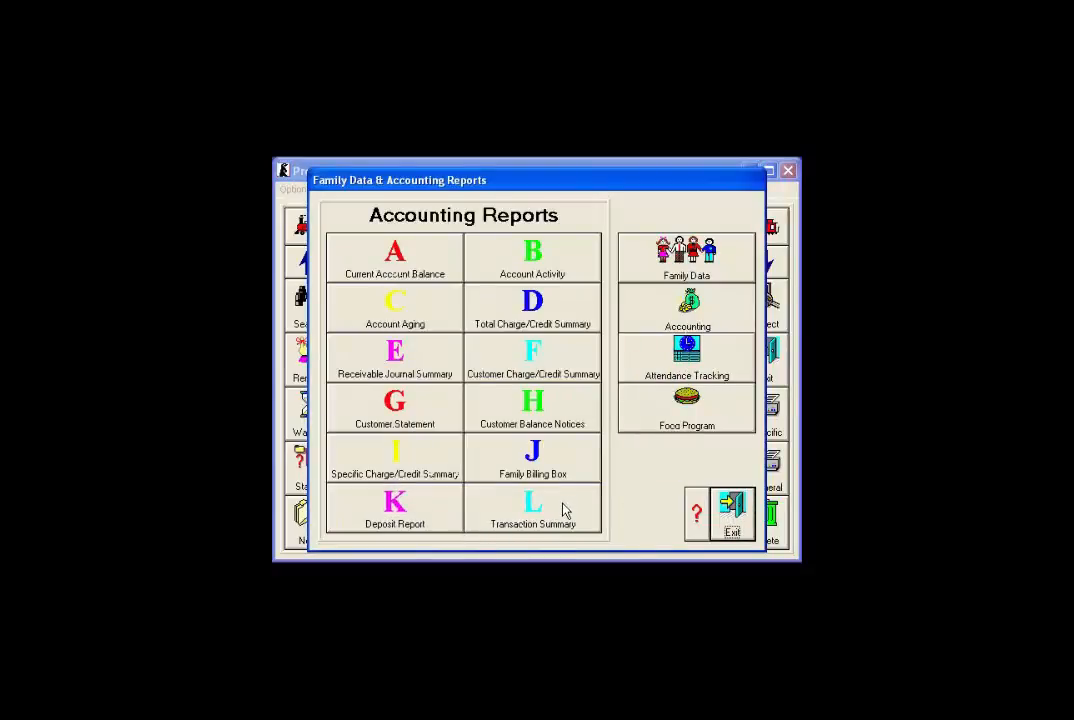
{"action": "left_click", "coordinate": [727, 514]}
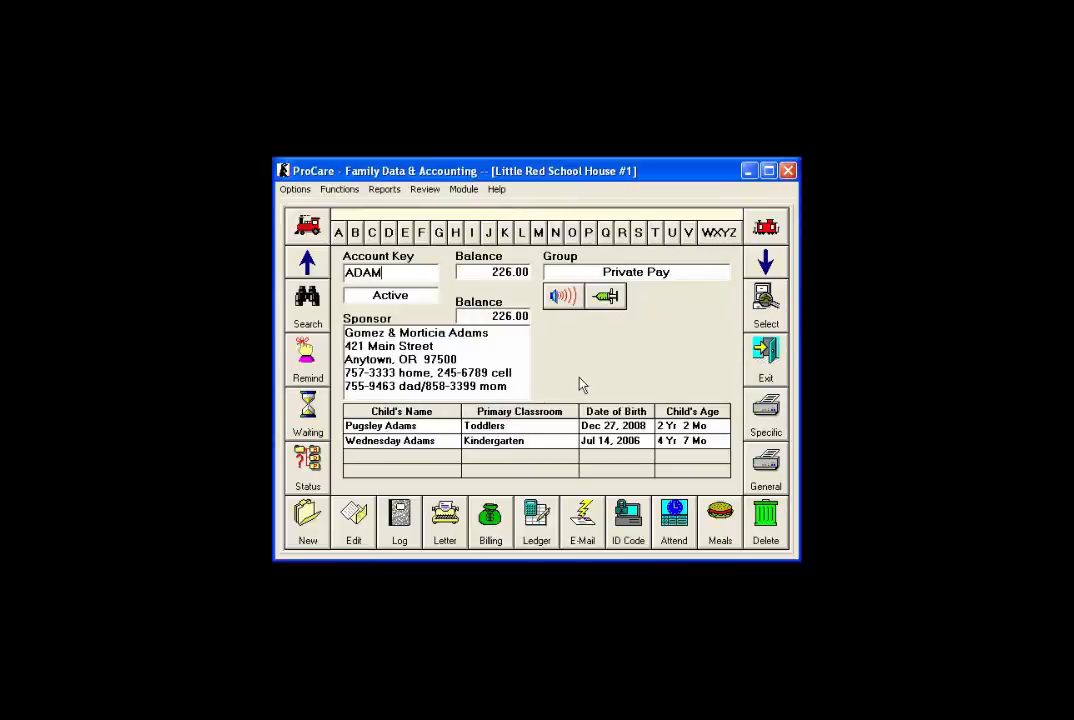
- Assign GL number 4000 to the Agency Credit entry in the Family Accounting Setup credit descriptions
{"action": "left_click", "coordinate": [339, 190]}
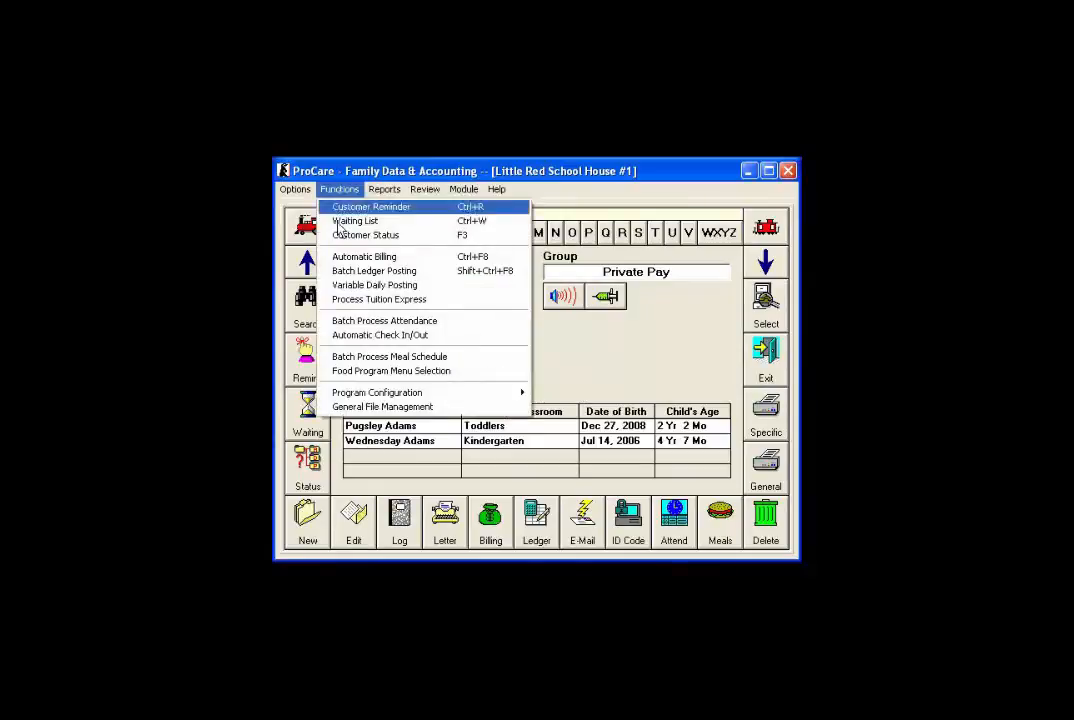
{"action": "mouse_move", "coordinate": [376, 398]}
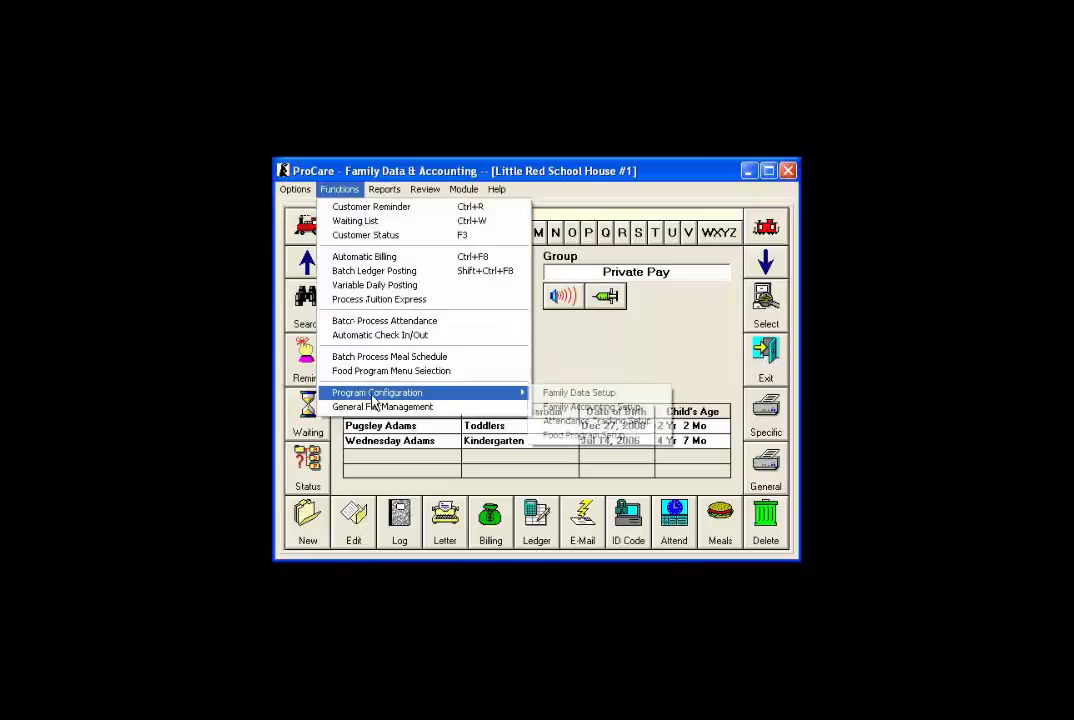
{"action": "left_click", "coordinate": [560, 407]}
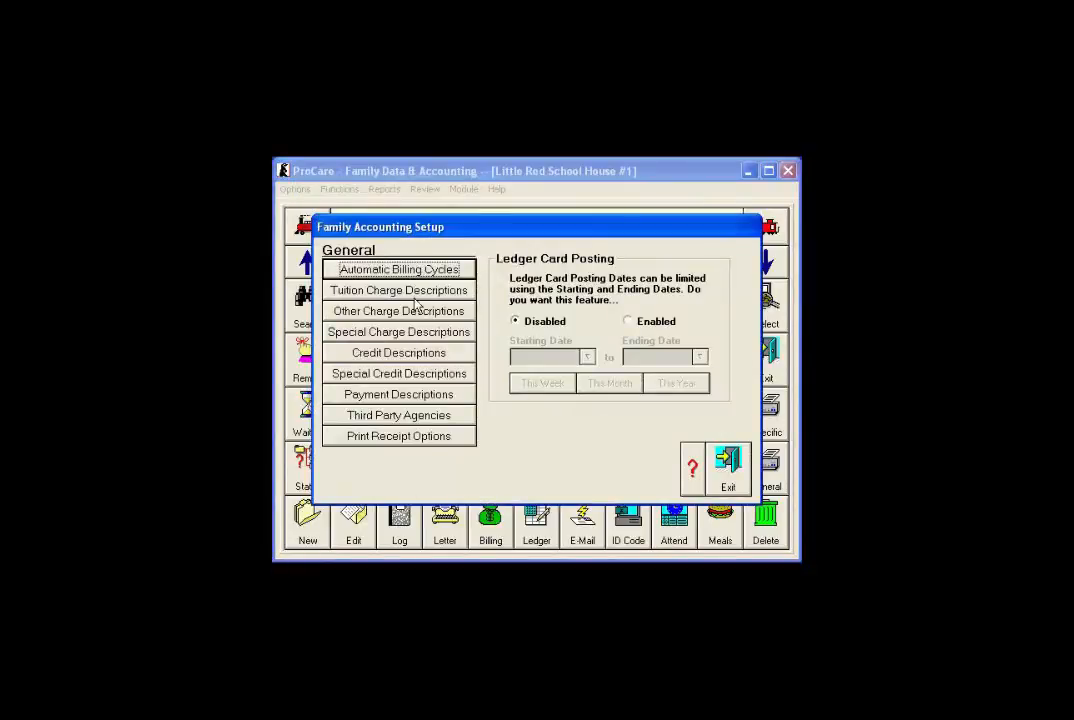
{"action": "left_click", "coordinate": [405, 352]}
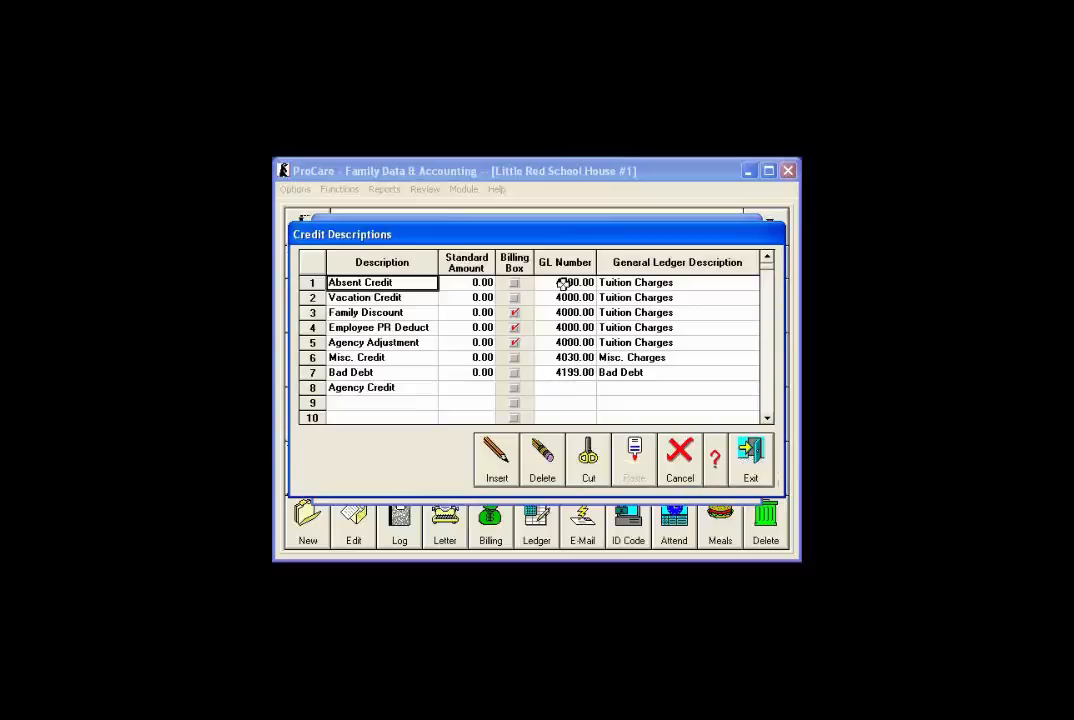
{"action": "left_click", "coordinate": [561, 389]}
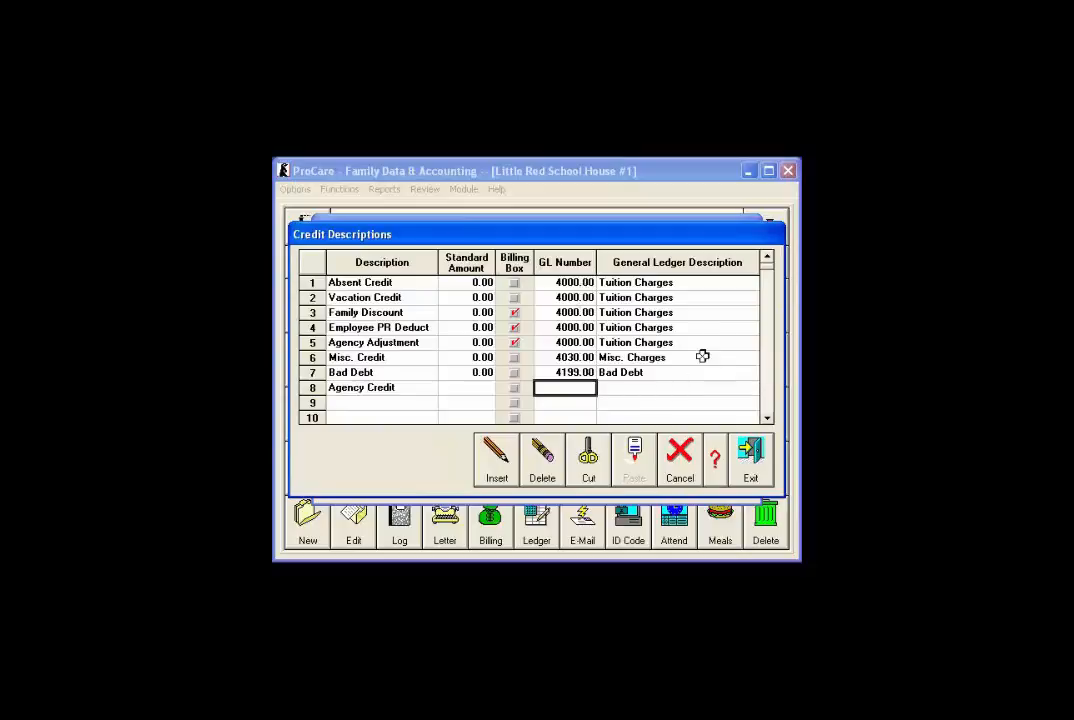
{"action": "type", "text": "4000"}
{"action": "key", "text": "Return"}
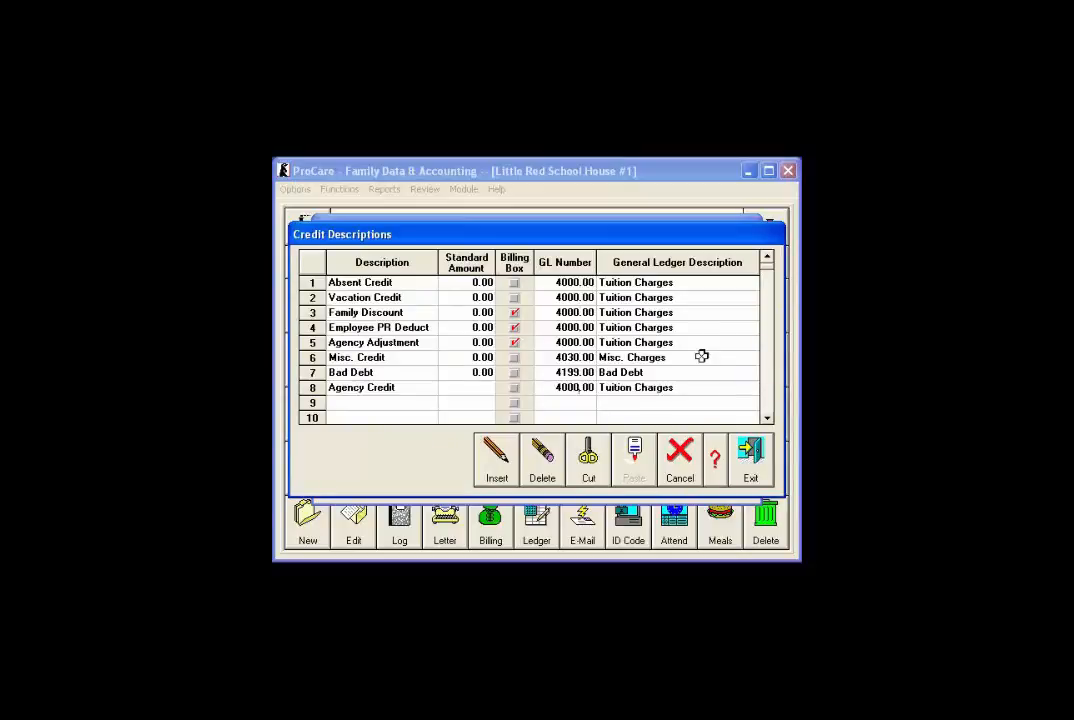
{"action": "left_click", "coordinate": [742, 476]}
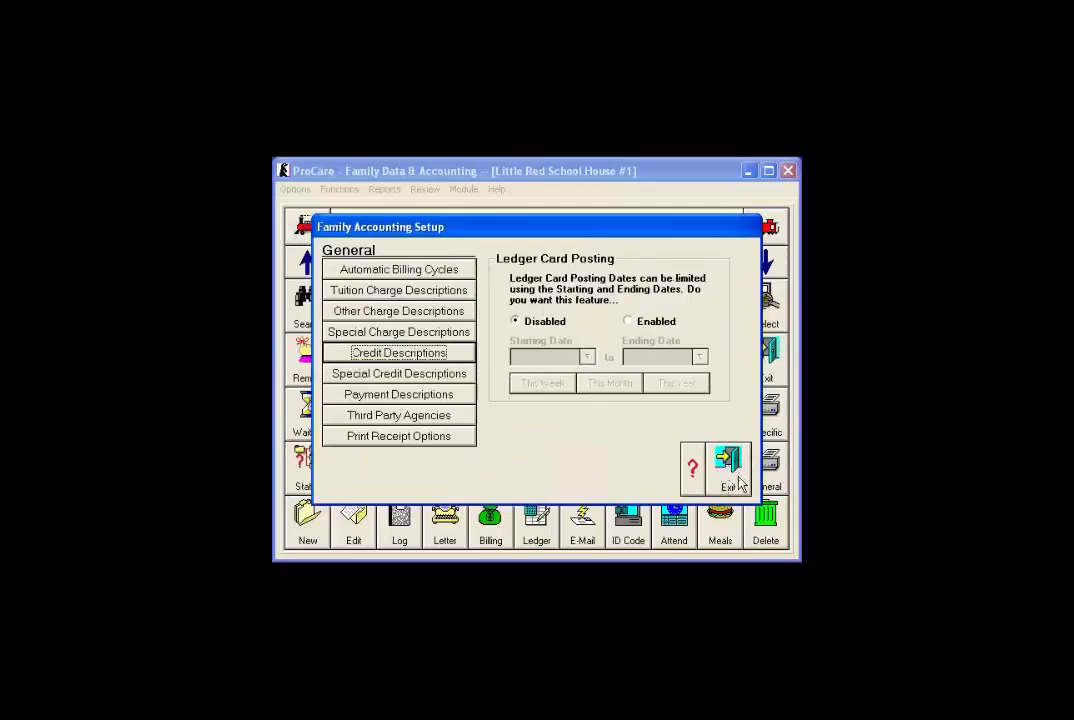
{"action": "left_click", "coordinate": [733, 470]}
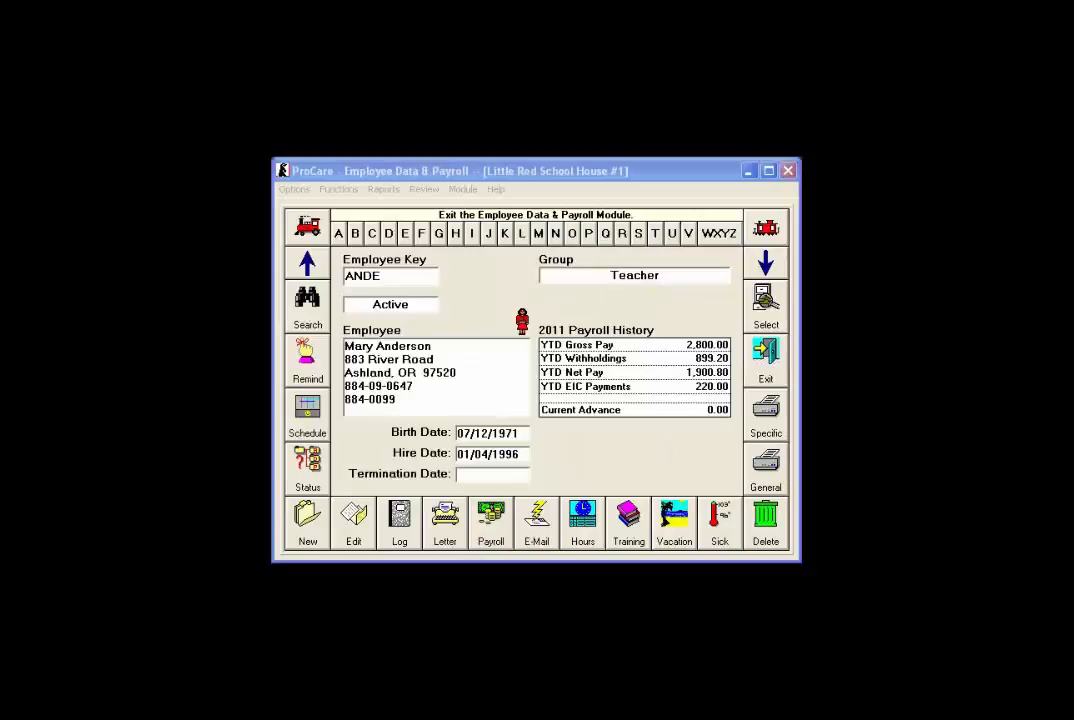
- Open the employee lacking a work department in Employee Data & Payroll and set the department to Toddlers
{"action": "left_click", "coordinate": [657, 171]}
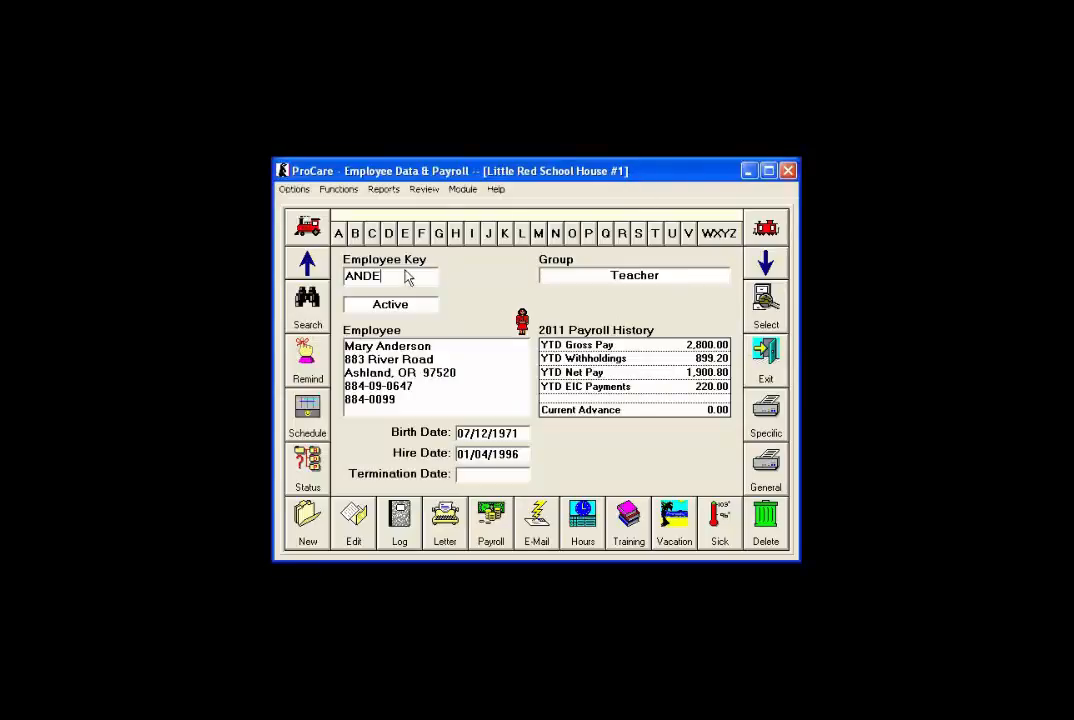
{"action": "left_click", "coordinate": [372, 236]}
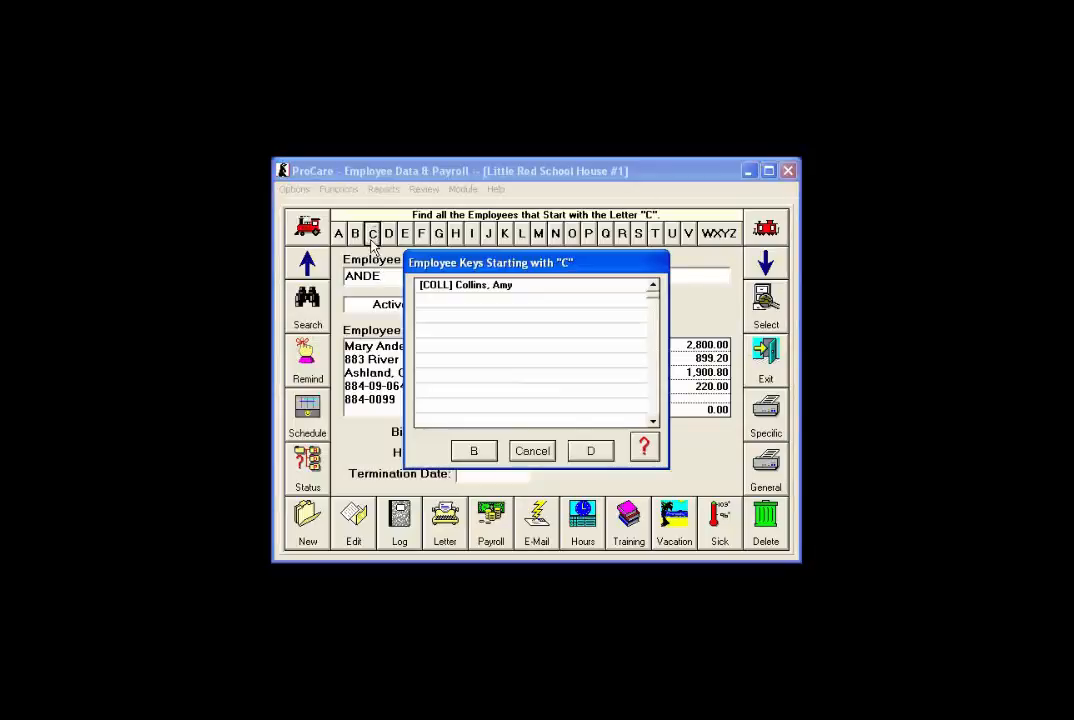
{"action": "double_click", "coordinate": [478, 286]}
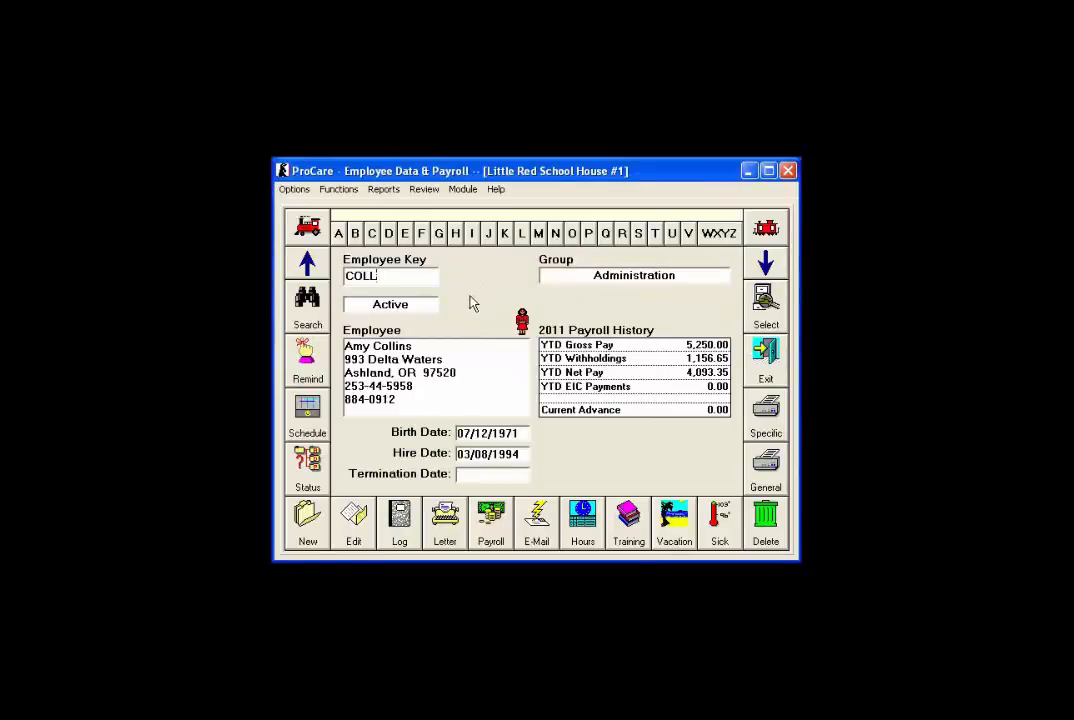
{"action": "left_click", "coordinate": [353, 520]}
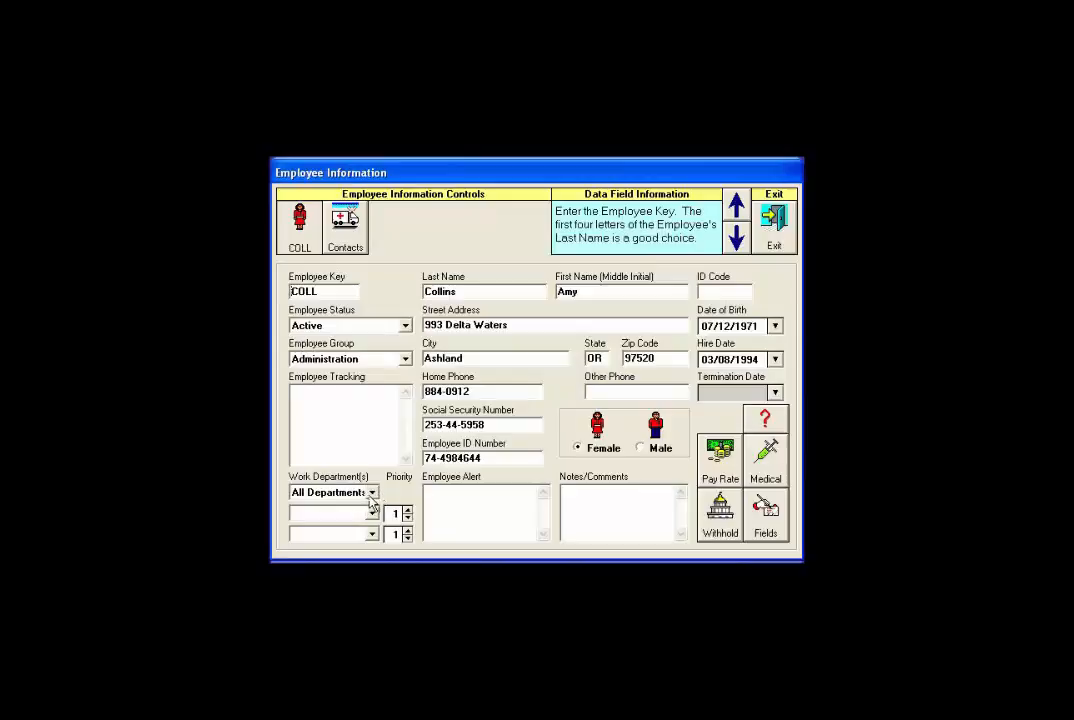
{"action": "left_click", "coordinate": [371, 493]}
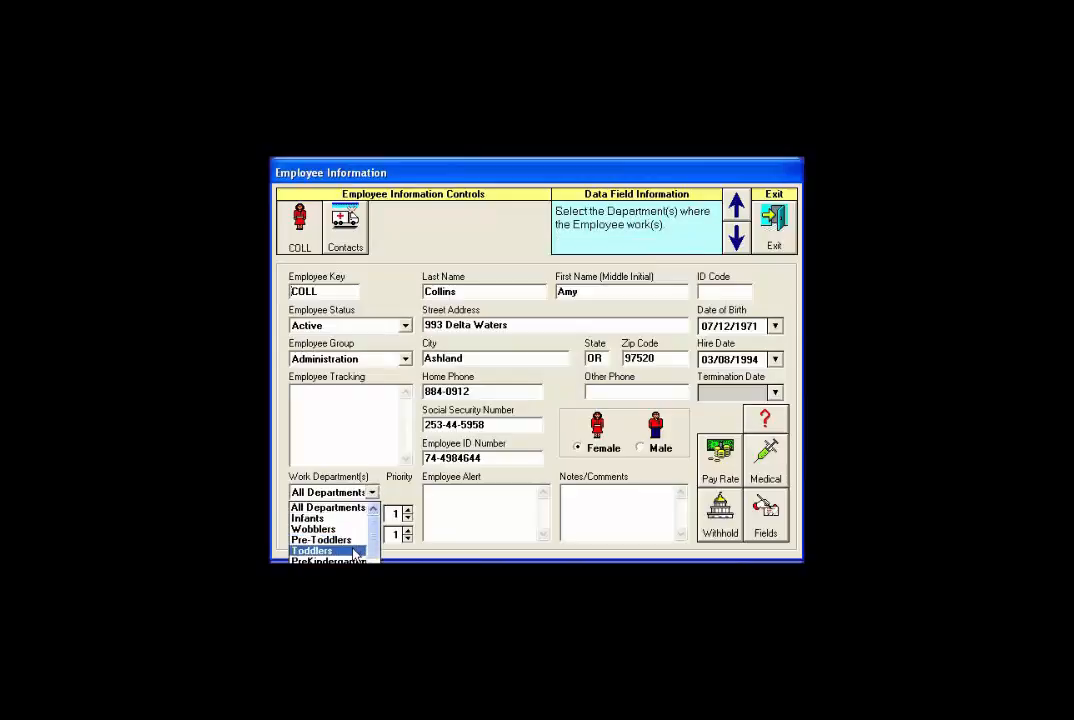
{"action": "left_click", "coordinate": [305, 550]}
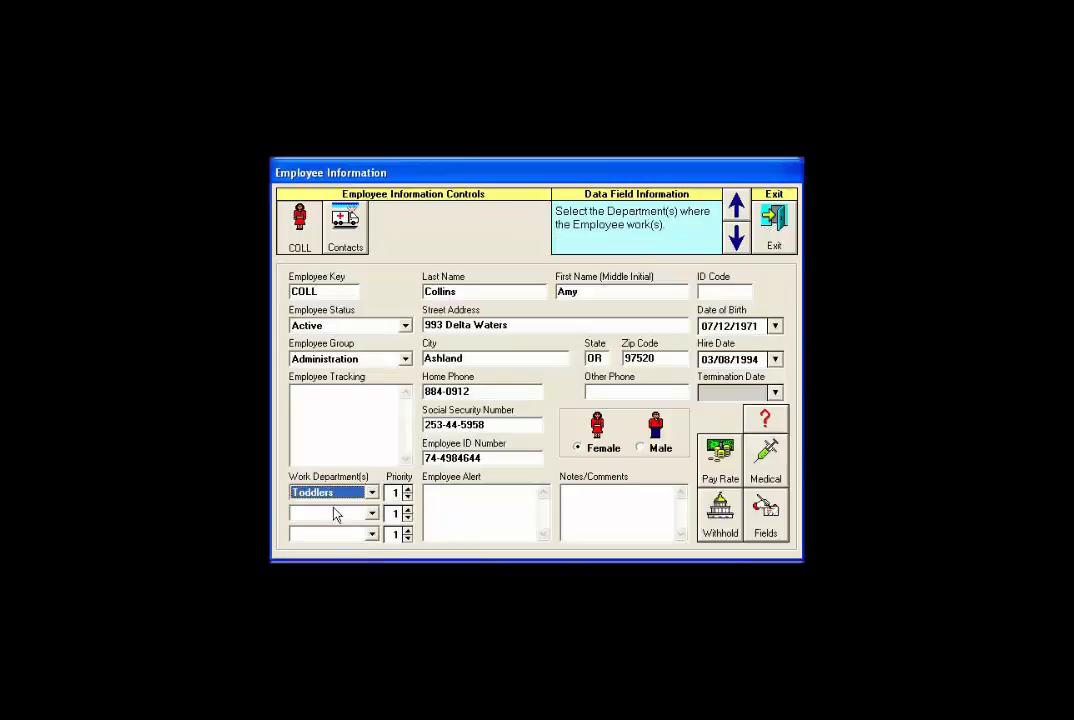
{"action": "left_click", "coordinate": [774, 220]}
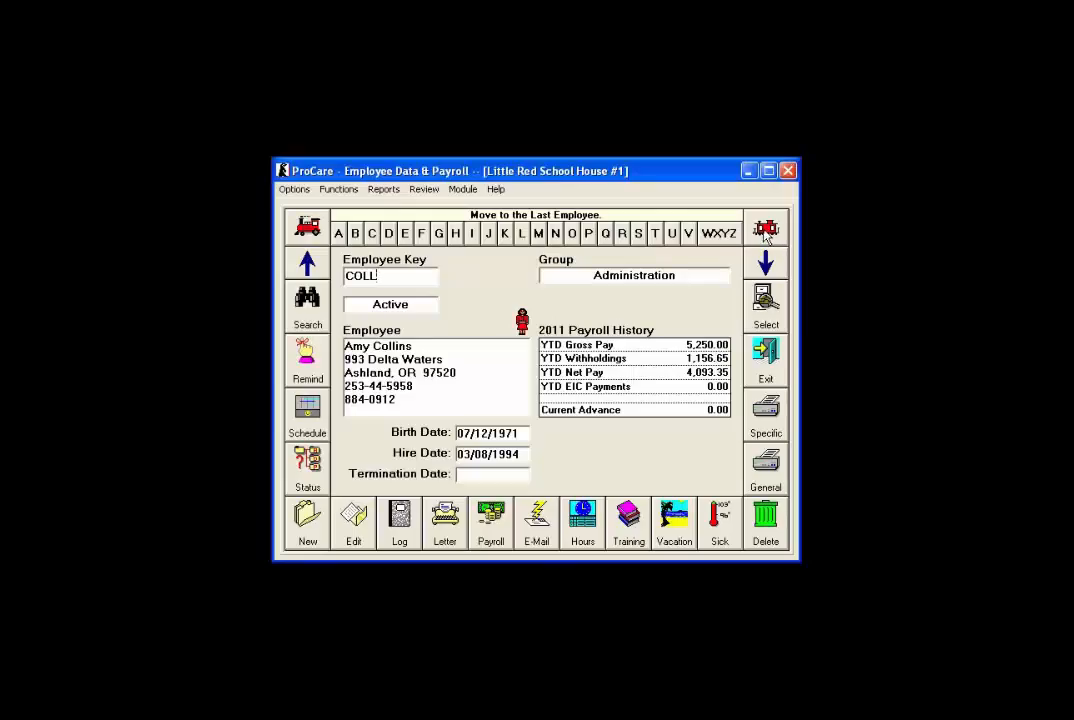
- Exit the Employee Data & Payroll module and sign out of the ProCare Center Management System
{"action": "left_click", "coordinate": [766, 360]}
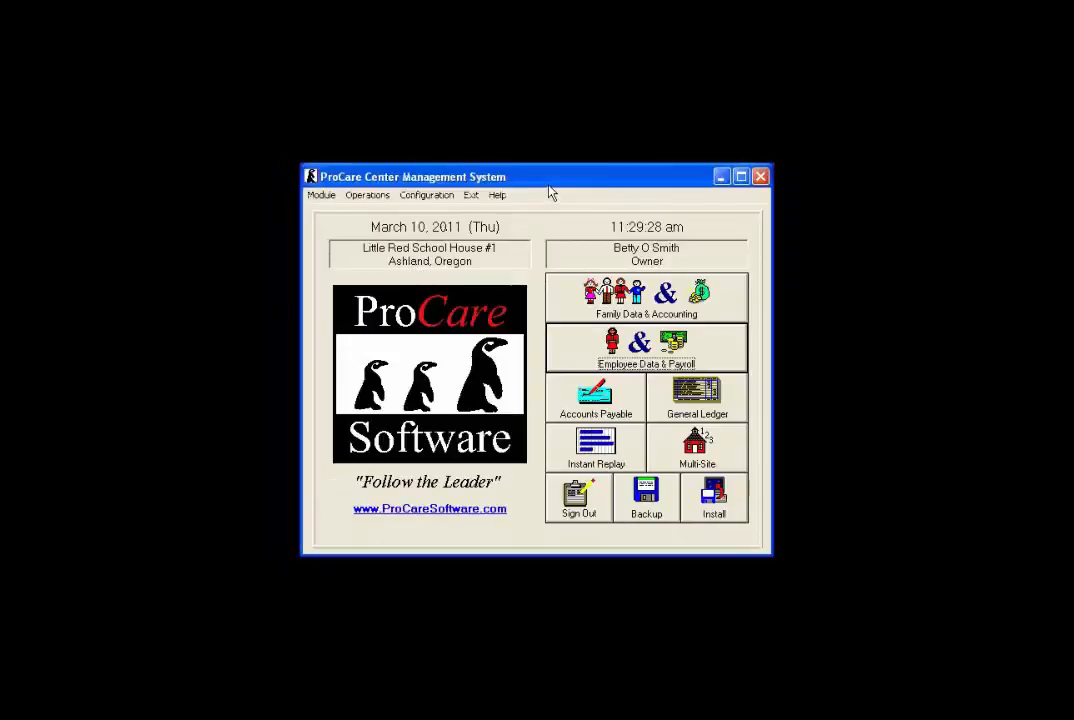
{"action": "left_click", "coordinate": [582, 498]}
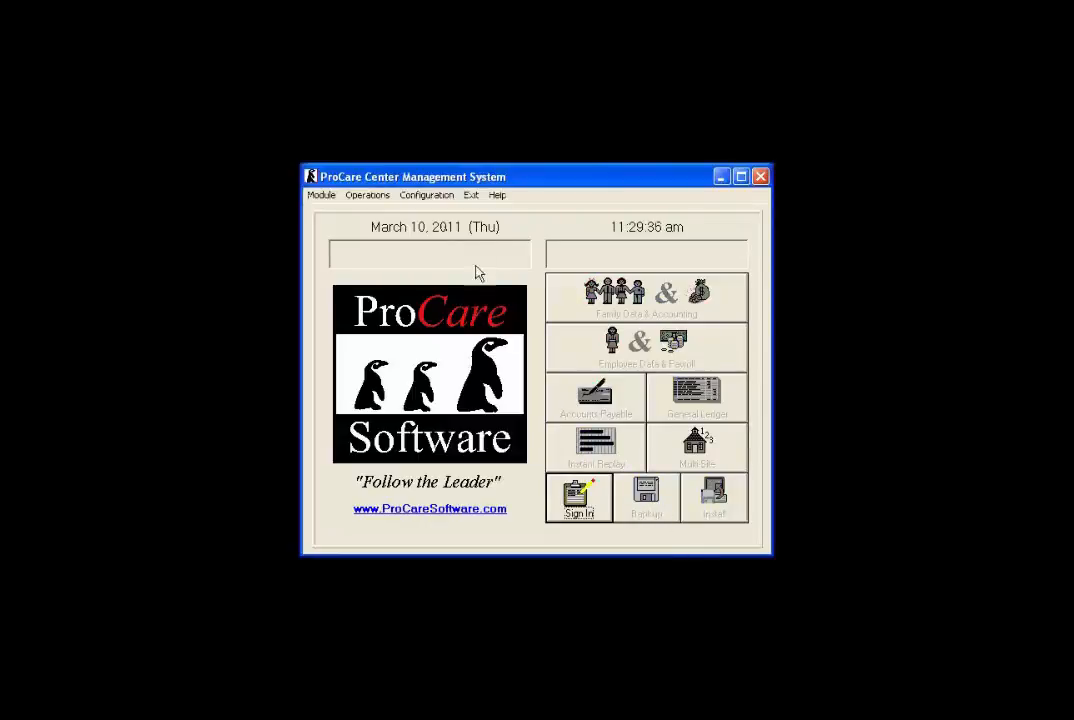
- Download the ProCare Support File, entering the authorization password and starting the download
{"action": "left_click", "coordinate": [497, 195]}
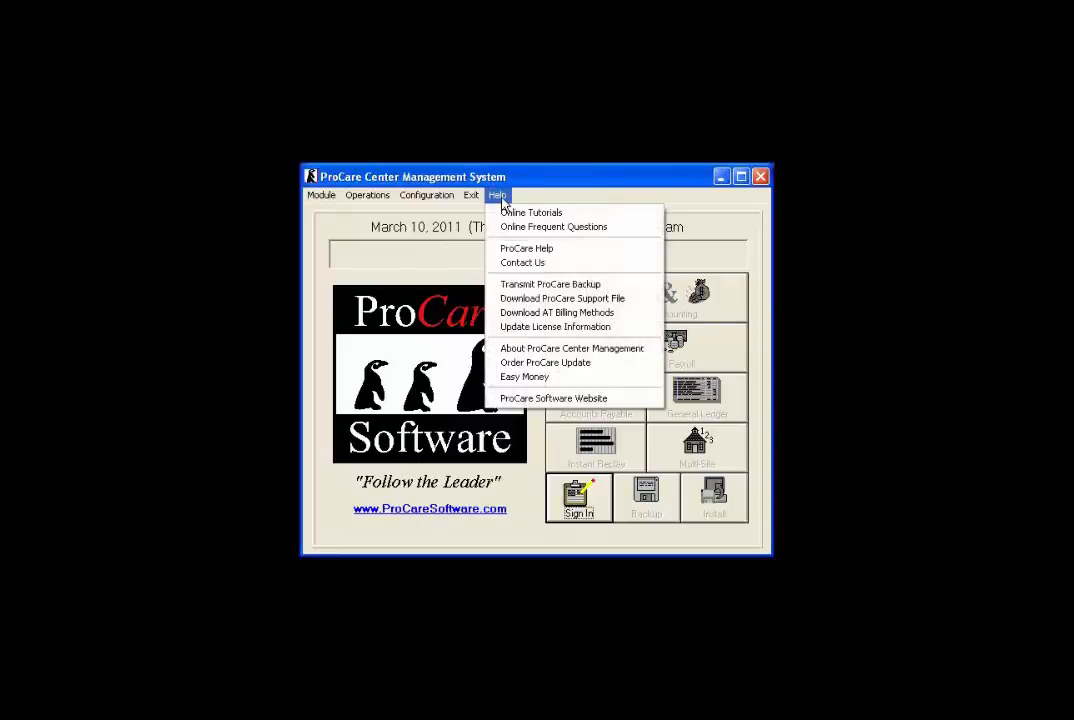
{"action": "left_click", "coordinate": [505, 299]}
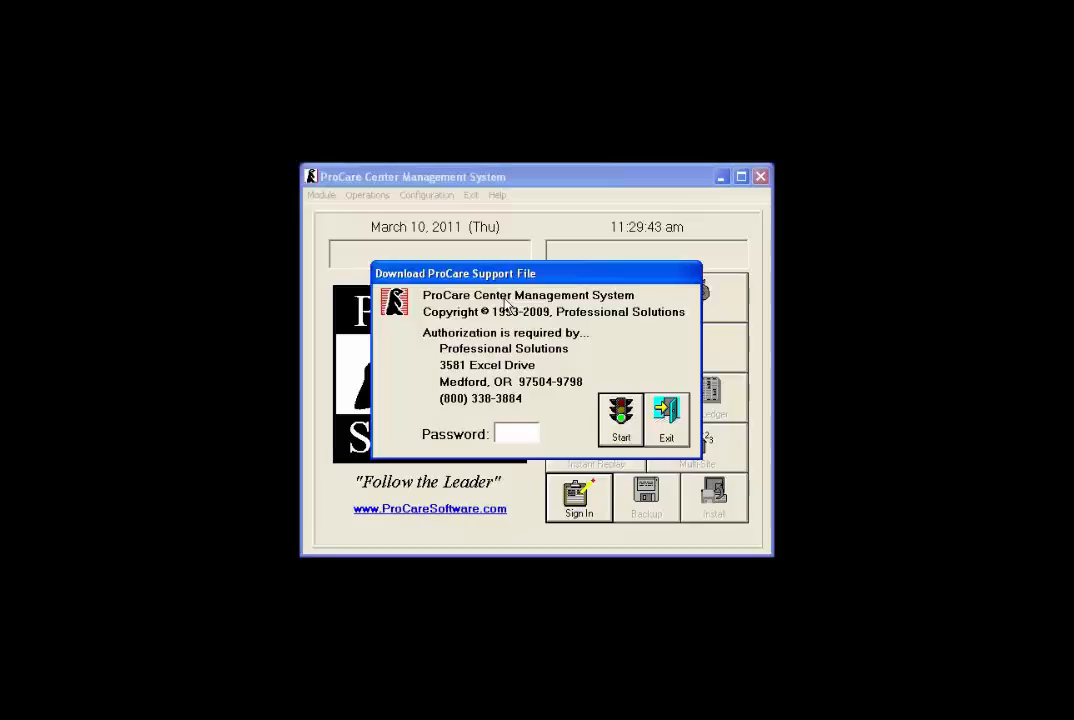
{"action": "left_click", "coordinate": [617, 420]}
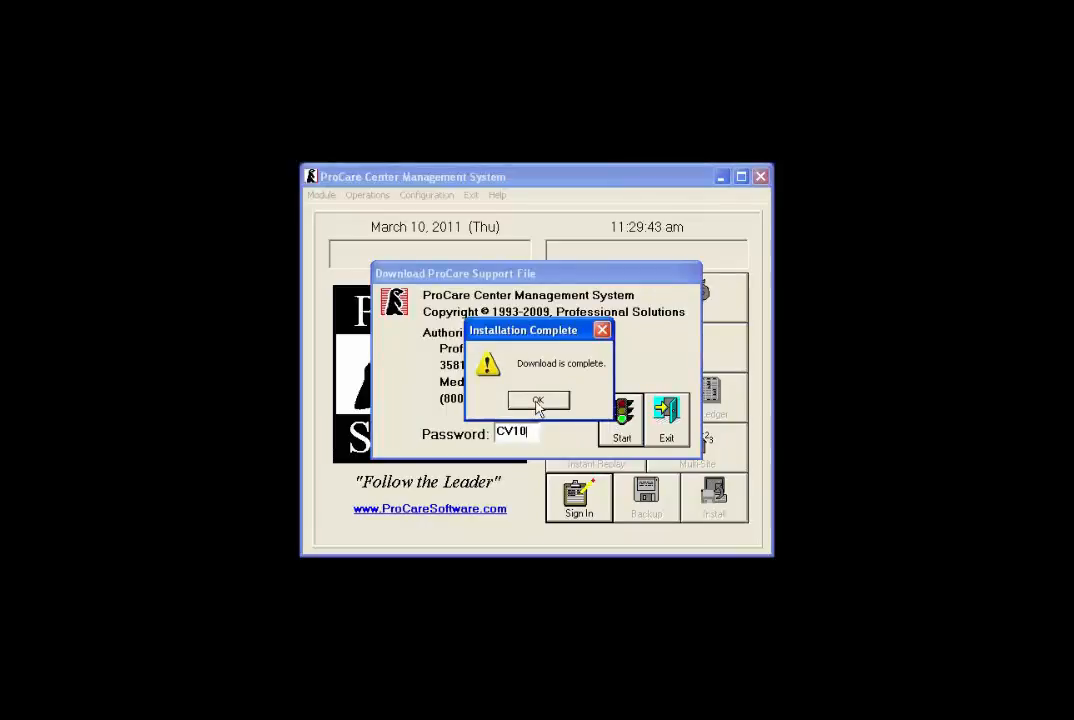
{"action": "left_click", "coordinate": [537, 401]}
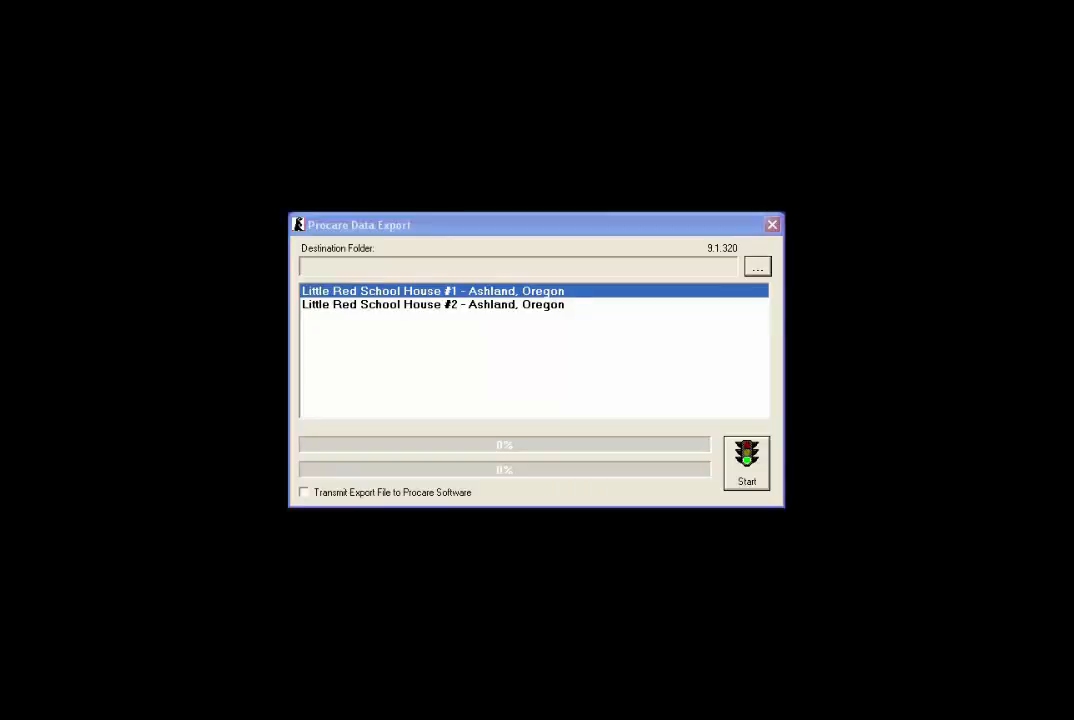
- Set the export destination folder to the Desktop and start the data export for Little Red School House #1
{"action": "left_click", "coordinate": [618, 228]}
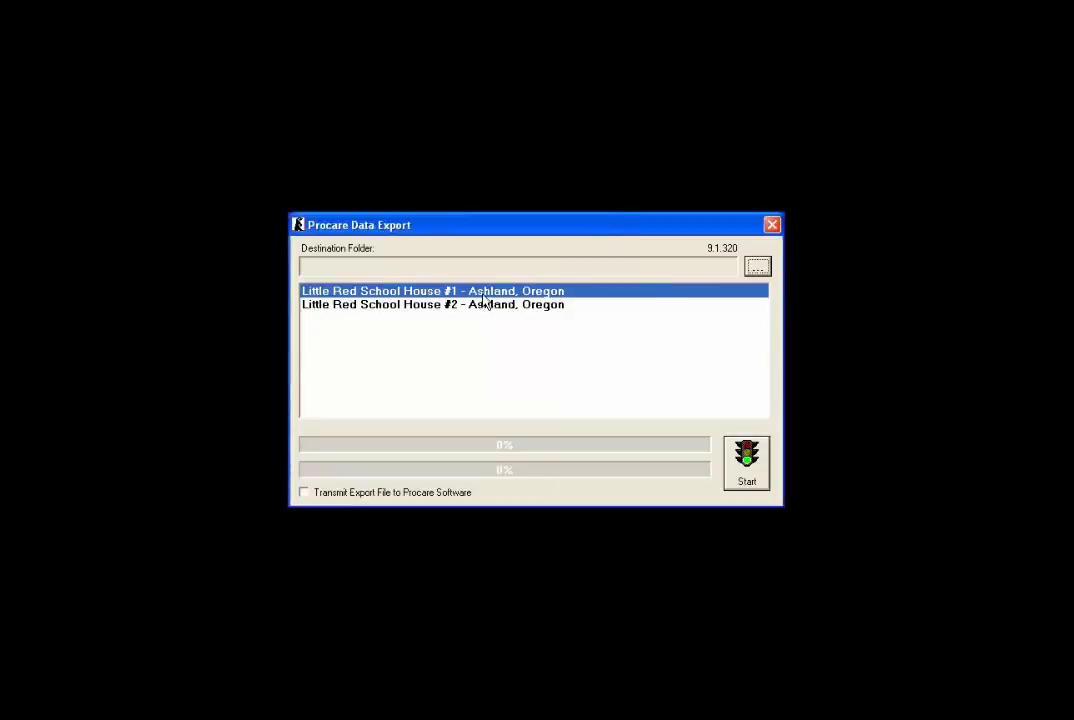
{"action": "left_click", "coordinate": [757, 270]}
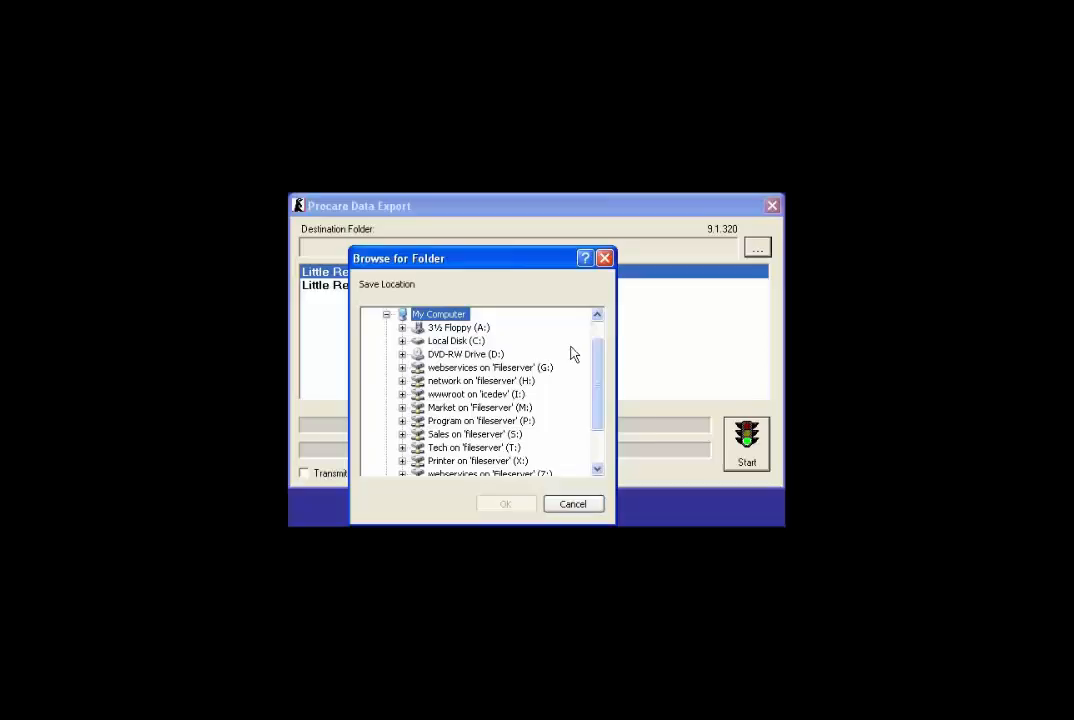
{"action": "scroll", "coordinate": [594, 355], "scroll_direction": "up", "scroll_amount": 1}
{"action": "left_click", "coordinate": [414, 316]}
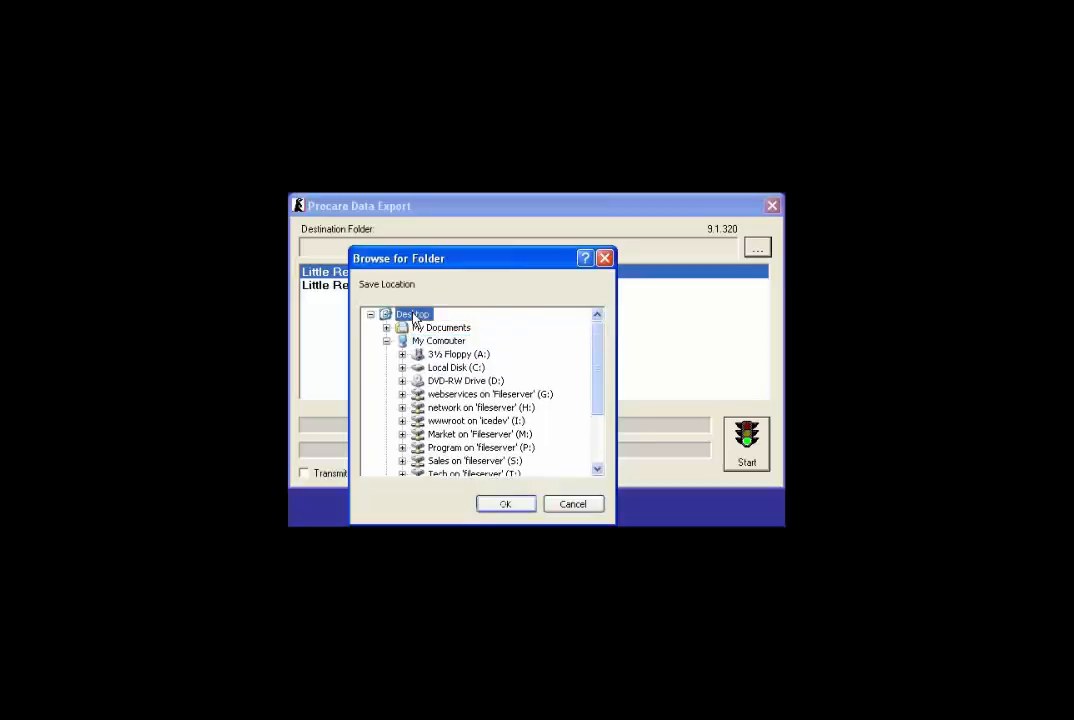
{"action": "left_click", "coordinate": [505, 504]}
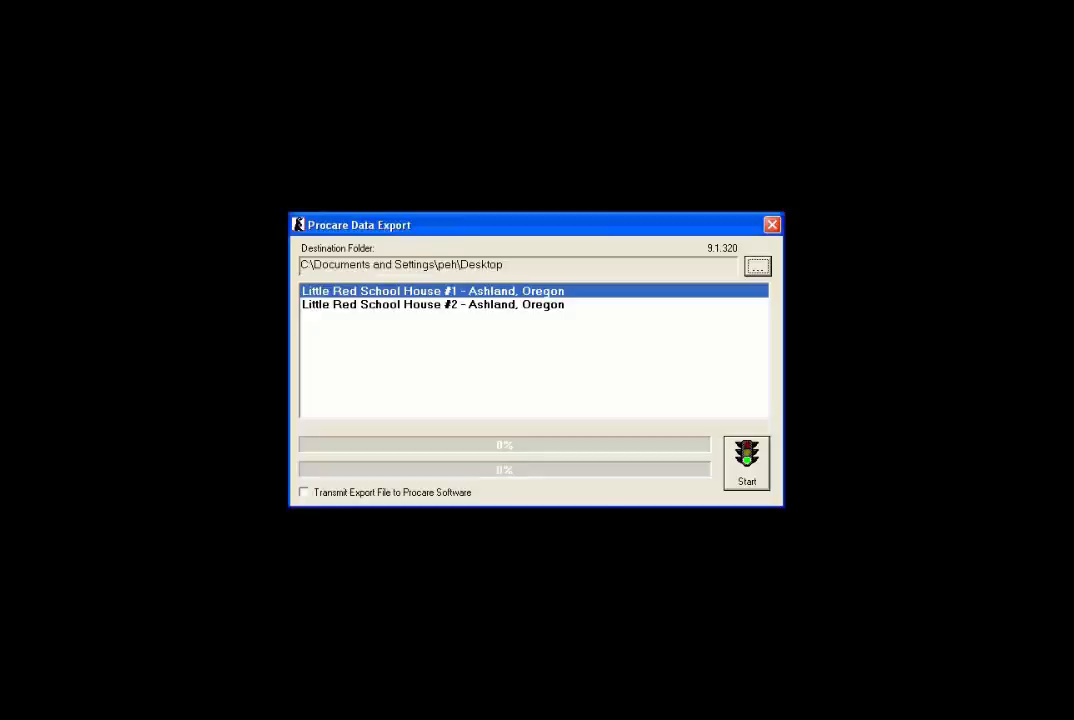
{"action": "left_click", "coordinate": [750, 465]}
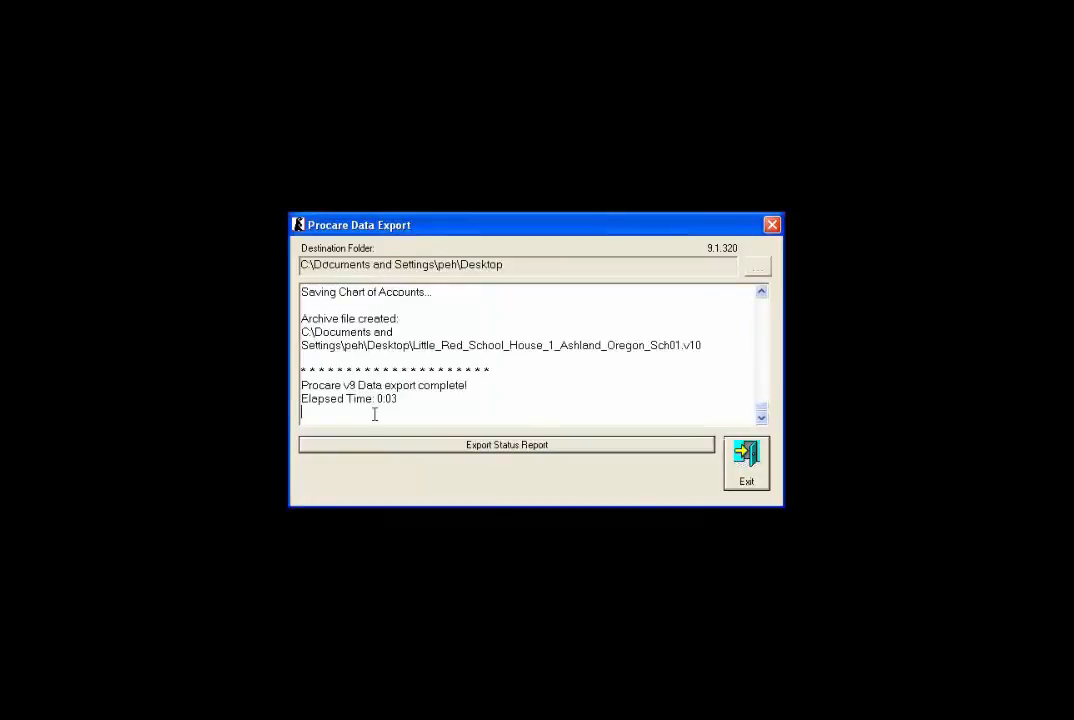
- Highlight the export completion message and the created archive file name, then exit the data export tool
{"action": "left_click_drag", "start_coordinate": [302, 386], "coordinate": [474, 392]}
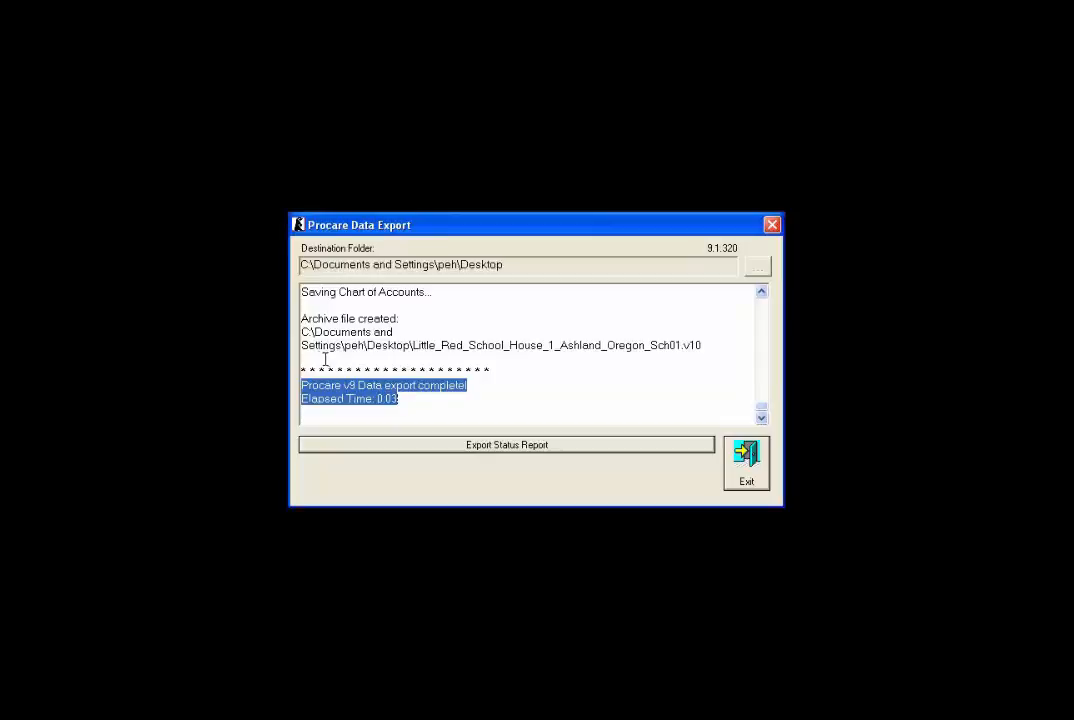
{"action": "left_click", "coordinate": [413, 345]}
{"action": "left_click_drag", "start_coordinate": [413, 345], "coordinate": [675, 355]}
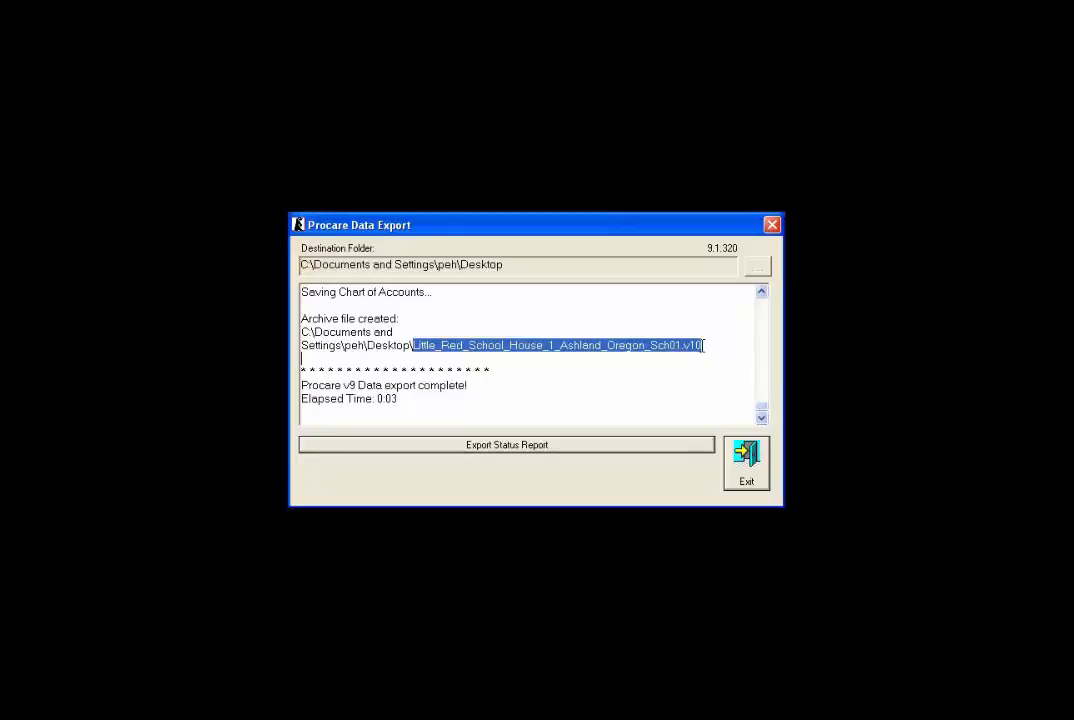
{"action": "left_click", "coordinate": [750, 474]}
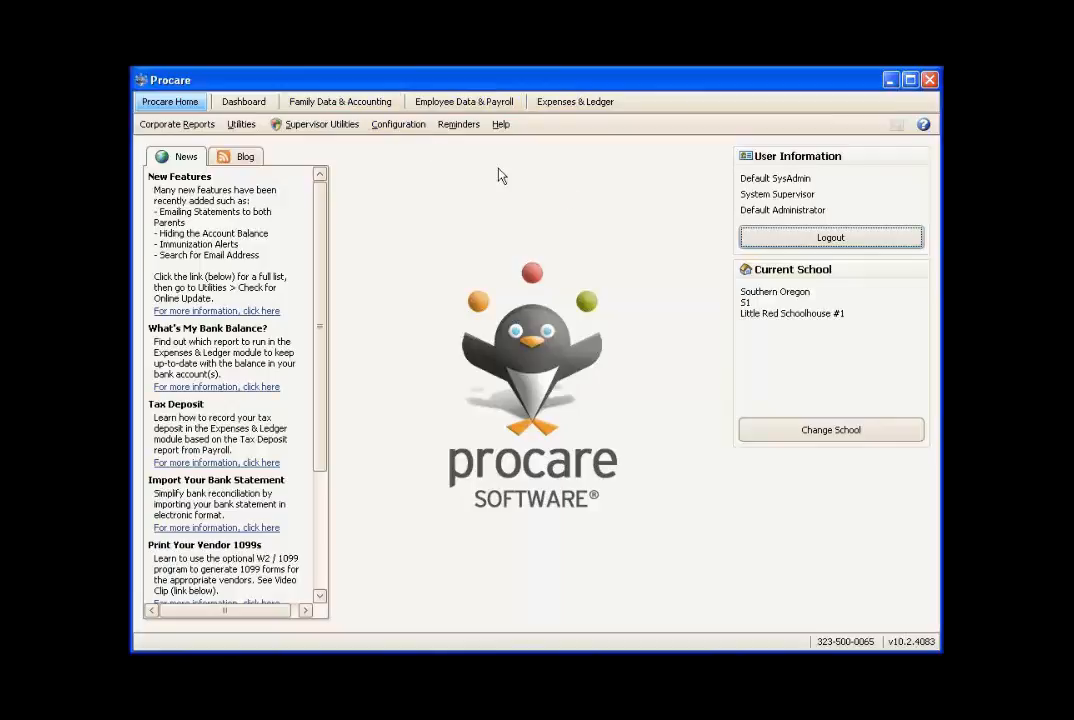
- Open Family Data & Accounting in Procare version 10, then return to Procare Home
{"action": "left_click", "coordinate": [373, 104]}
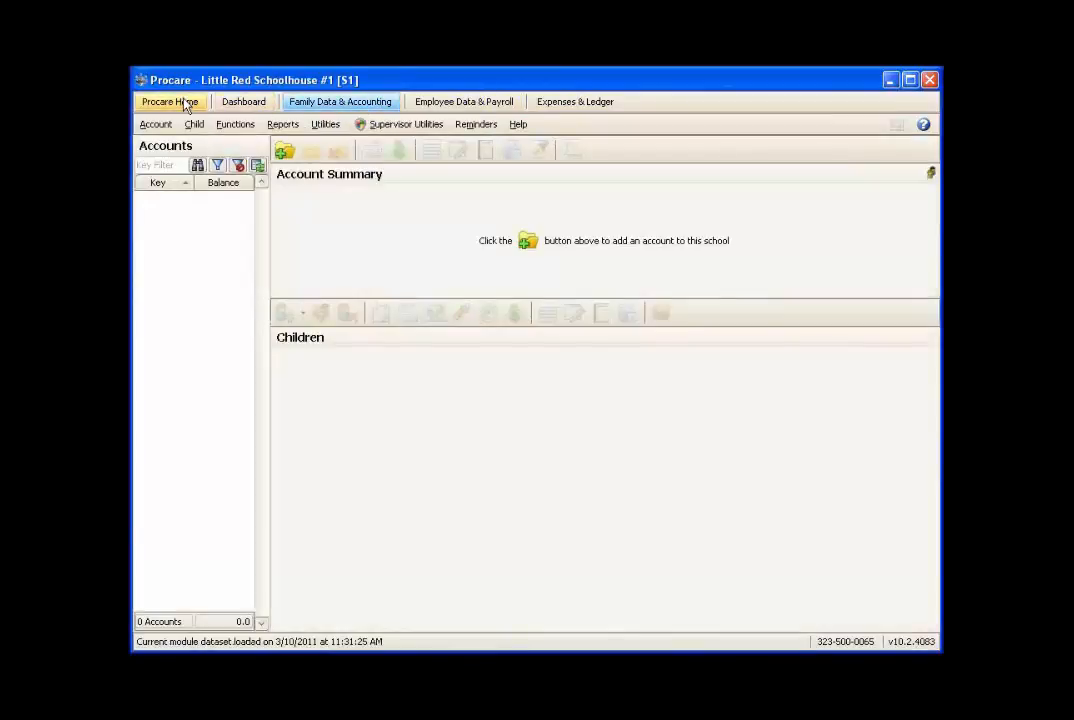
{"action": "left_click", "coordinate": [186, 104]}
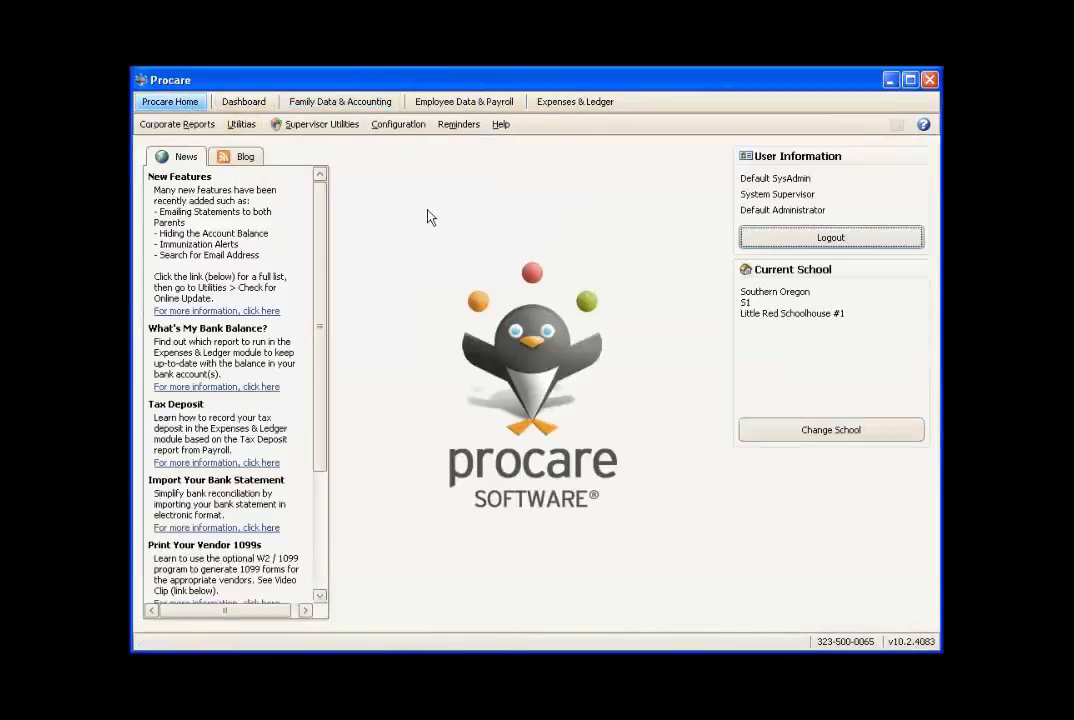
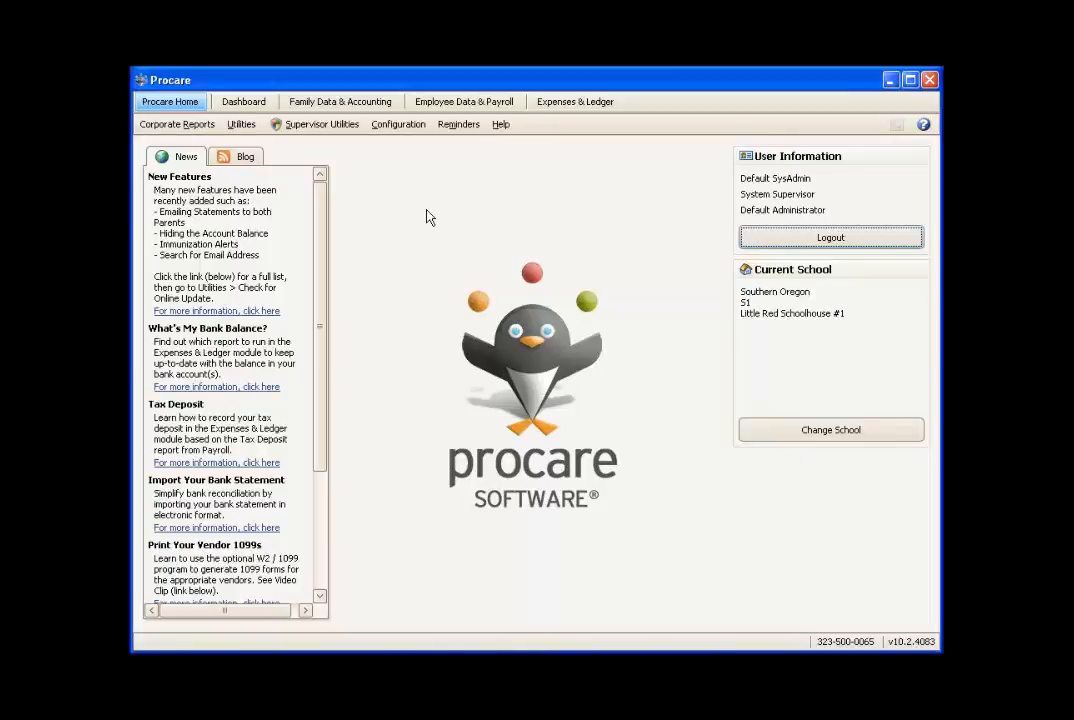
- Back up the current database, decline making an offline copy, and close the backup tool
{"action": "left_click", "coordinate": [241, 125]}
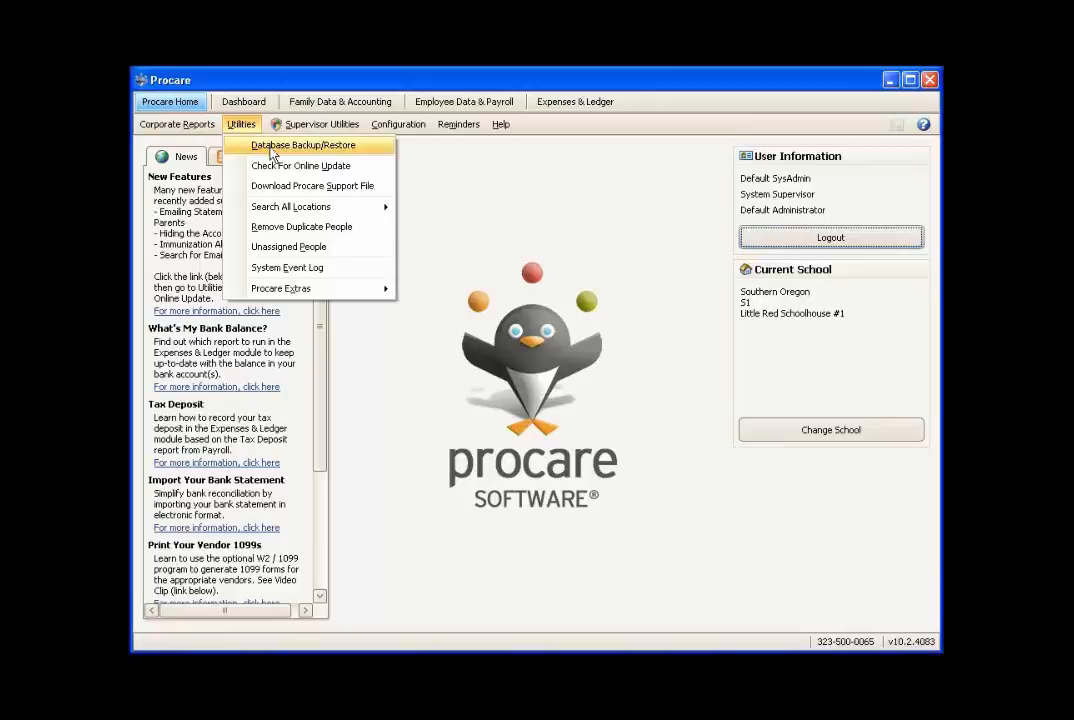
{"action": "left_click", "coordinate": [272, 150]}
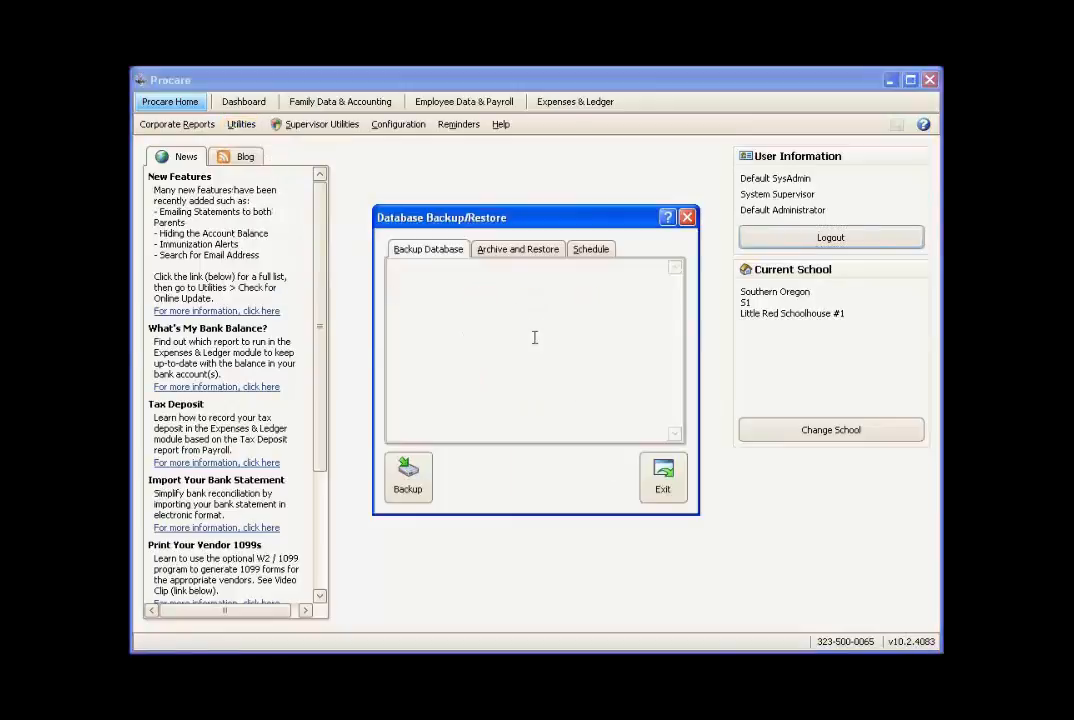
{"action": "left_click", "coordinate": [407, 495]}
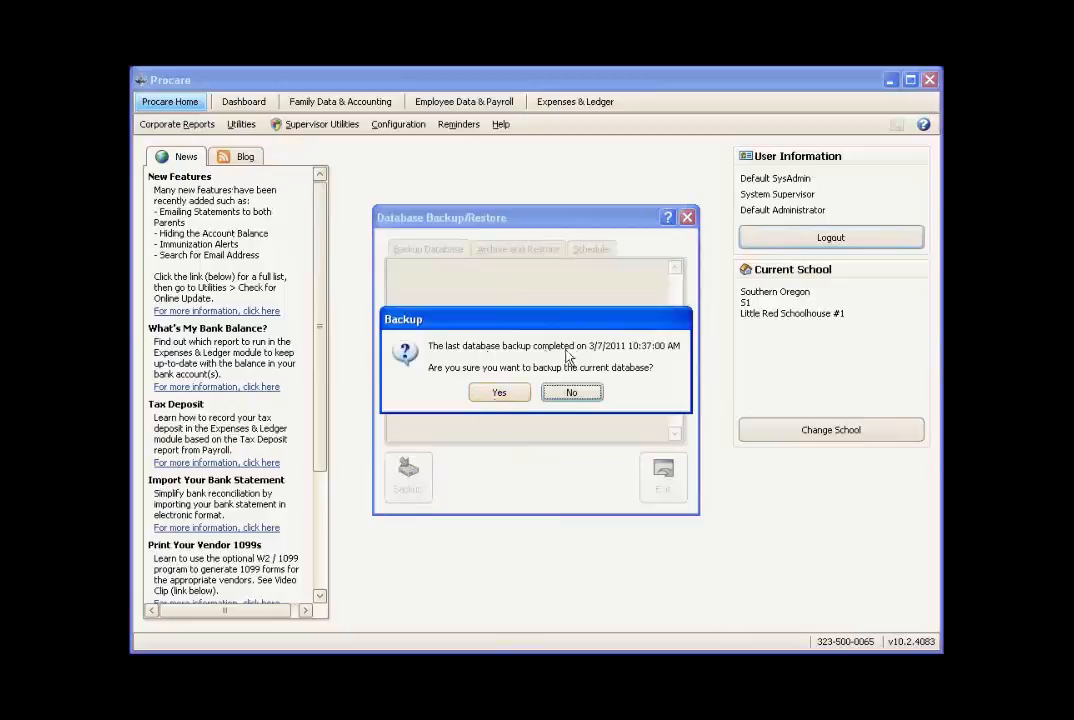
{"action": "left_click", "coordinate": [513, 396]}
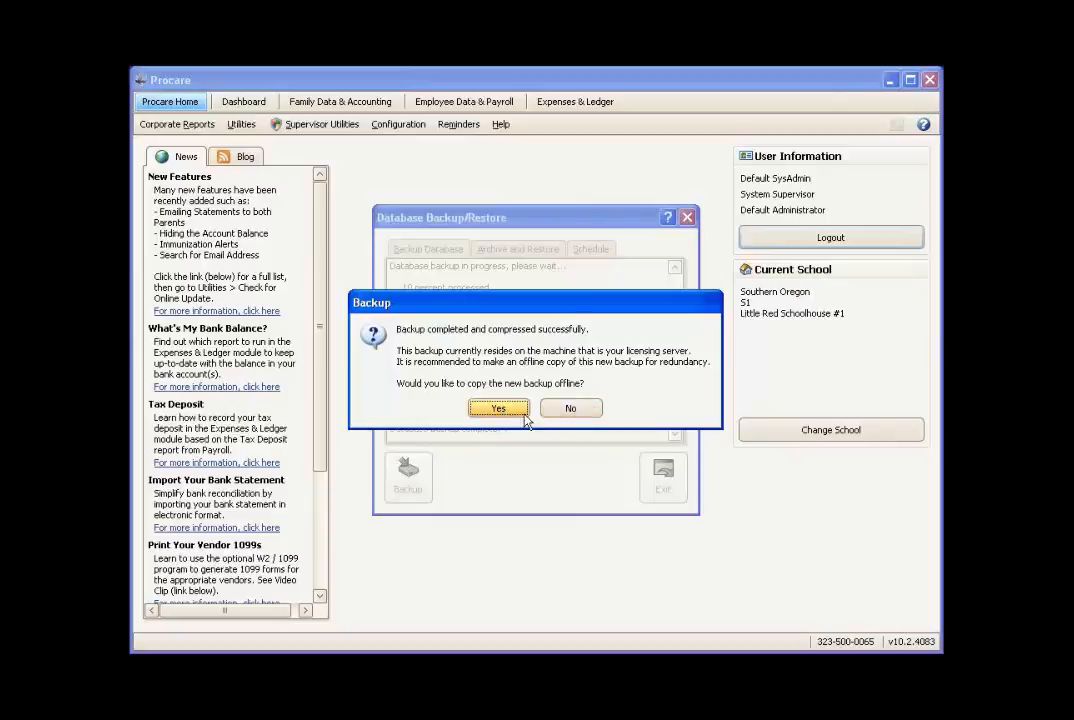
{"action": "left_click", "coordinate": [568, 408]}
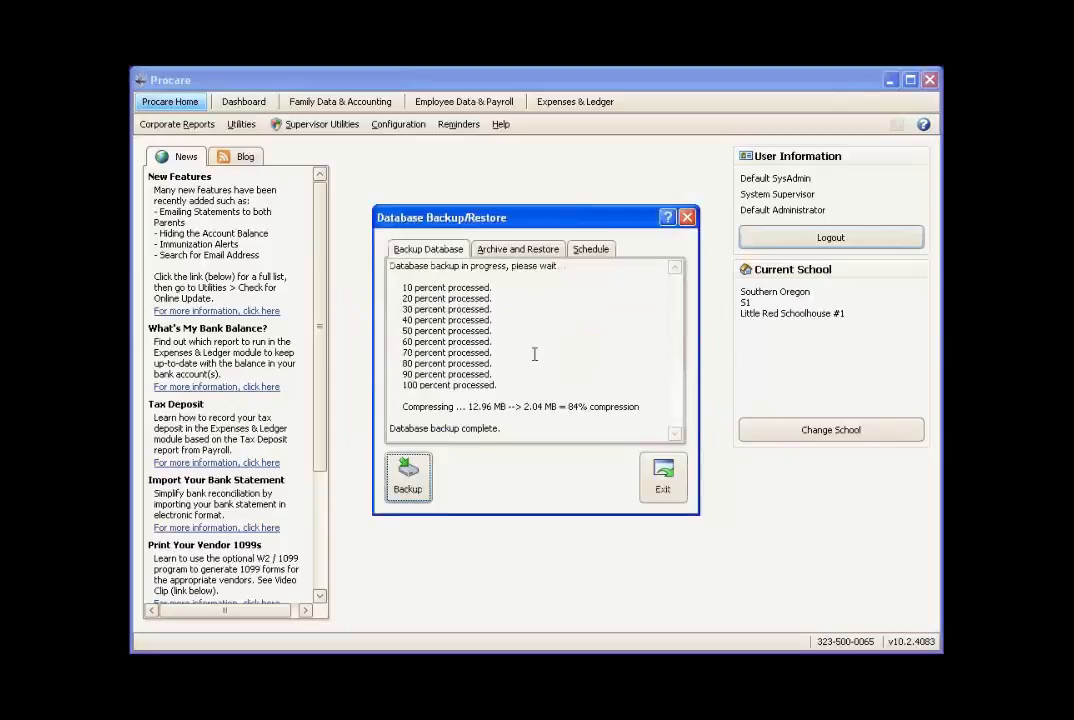
{"action": "left_click", "coordinate": [665, 484]}
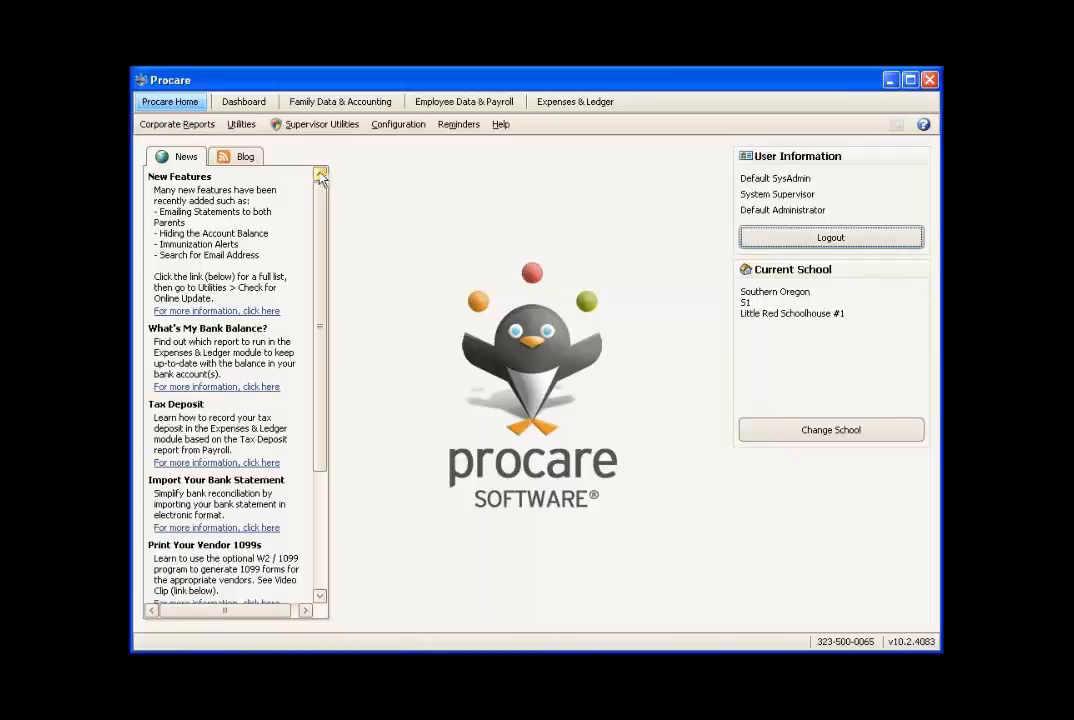
- Start a data import and open the Little_Red_School_House_1_Ashland_Oregon_Sch01.v10 file from the Desktop
{"action": "left_click", "coordinate": [315, 129]}
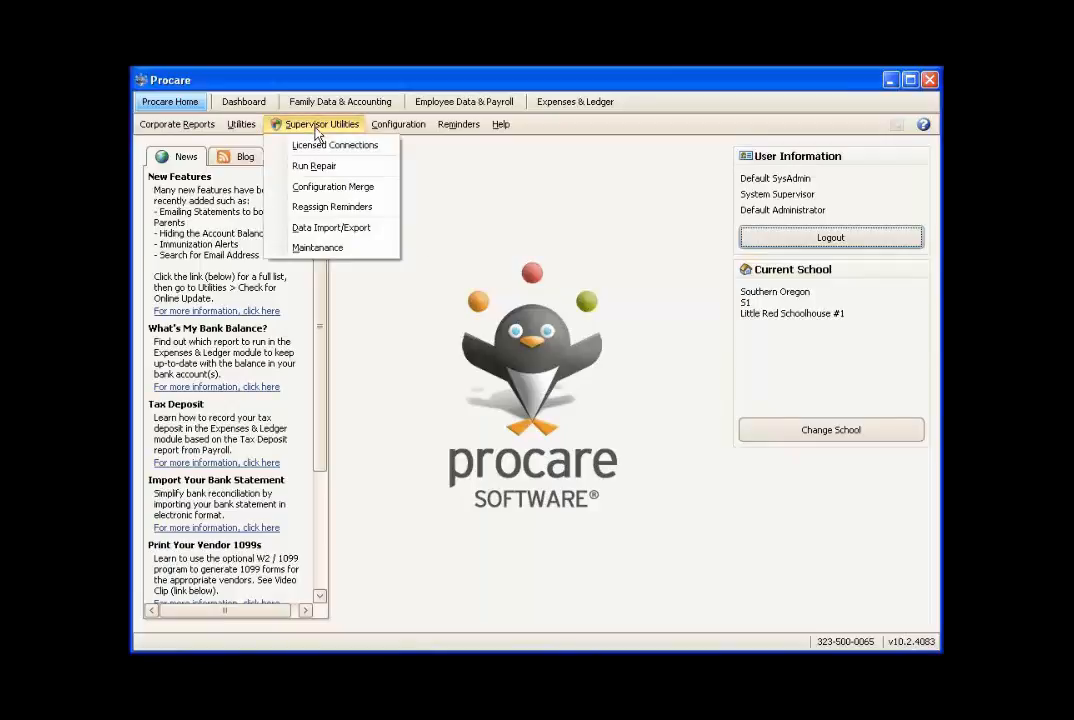
{"action": "left_click", "coordinate": [358, 236]}
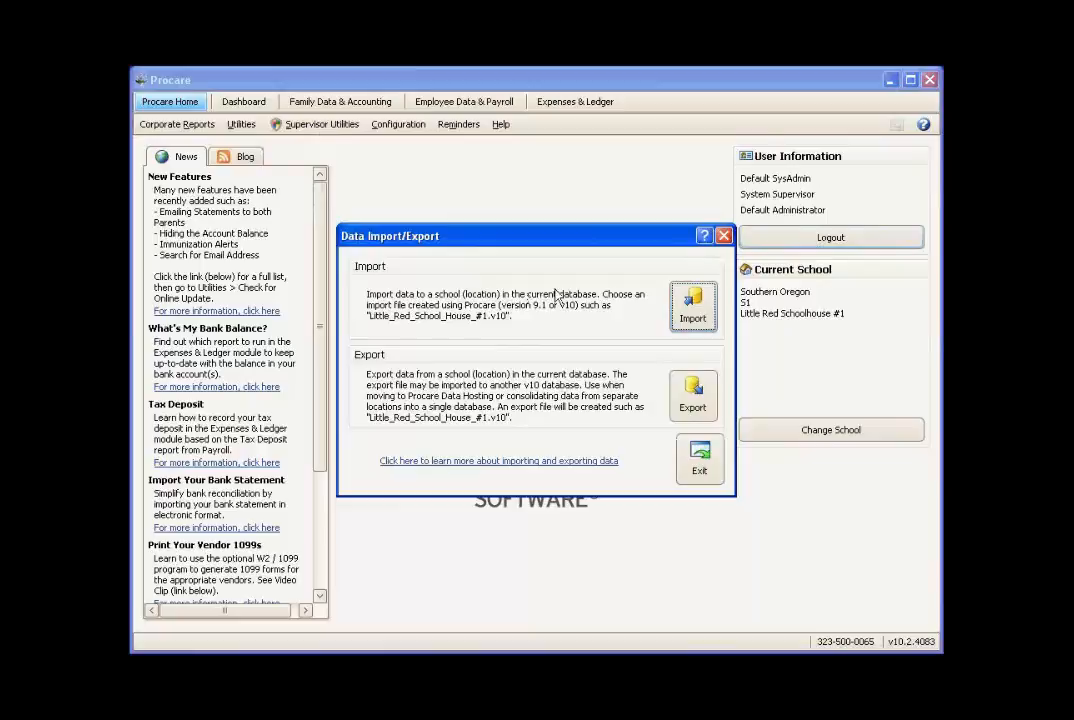
{"action": "left_click", "coordinate": [689, 318]}
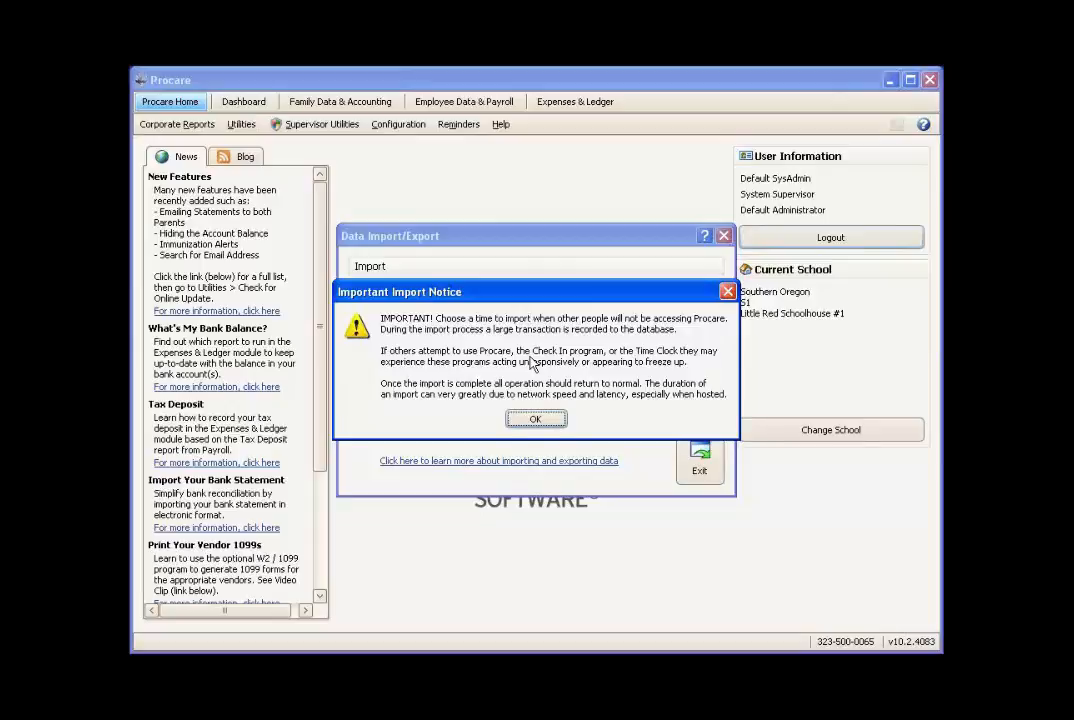
{"action": "left_click", "coordinate": [539, 420]}
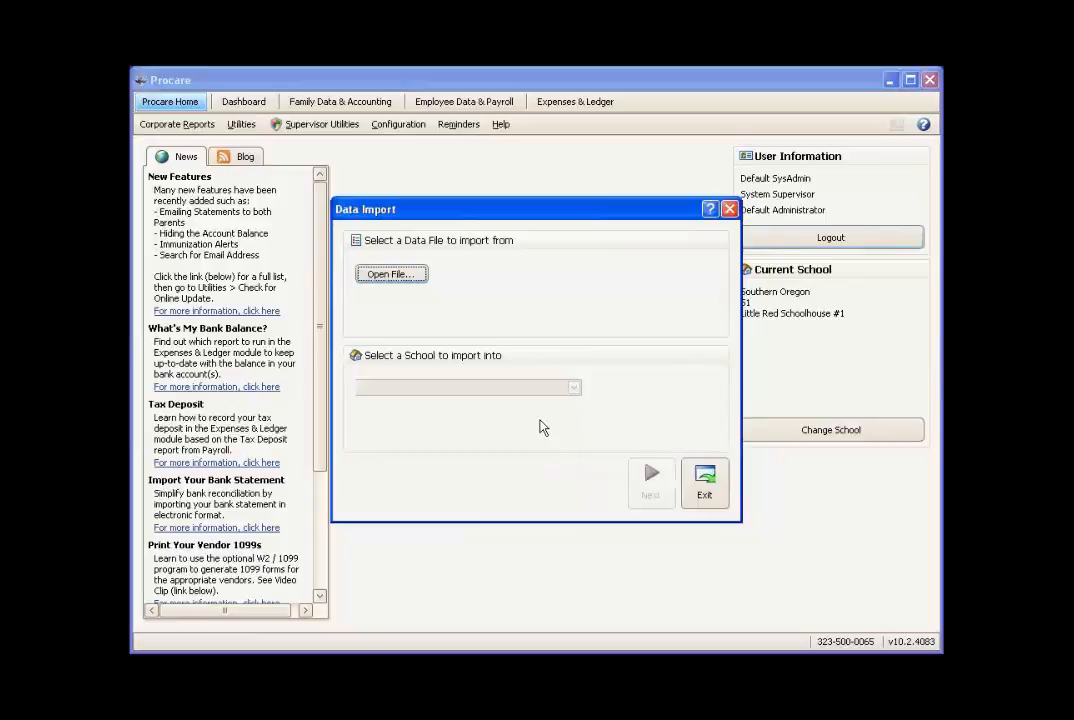
{"action": "left_click", "coordinate": [392, 275]}
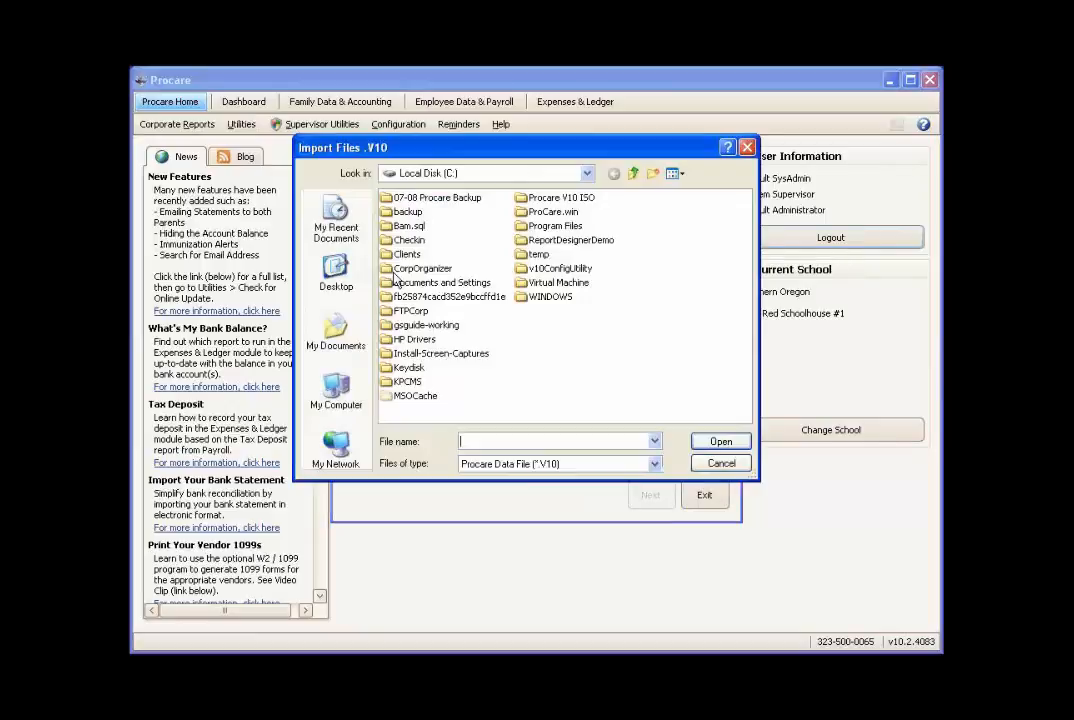
{"action": "left_click", "coordinate": [587, 174]}
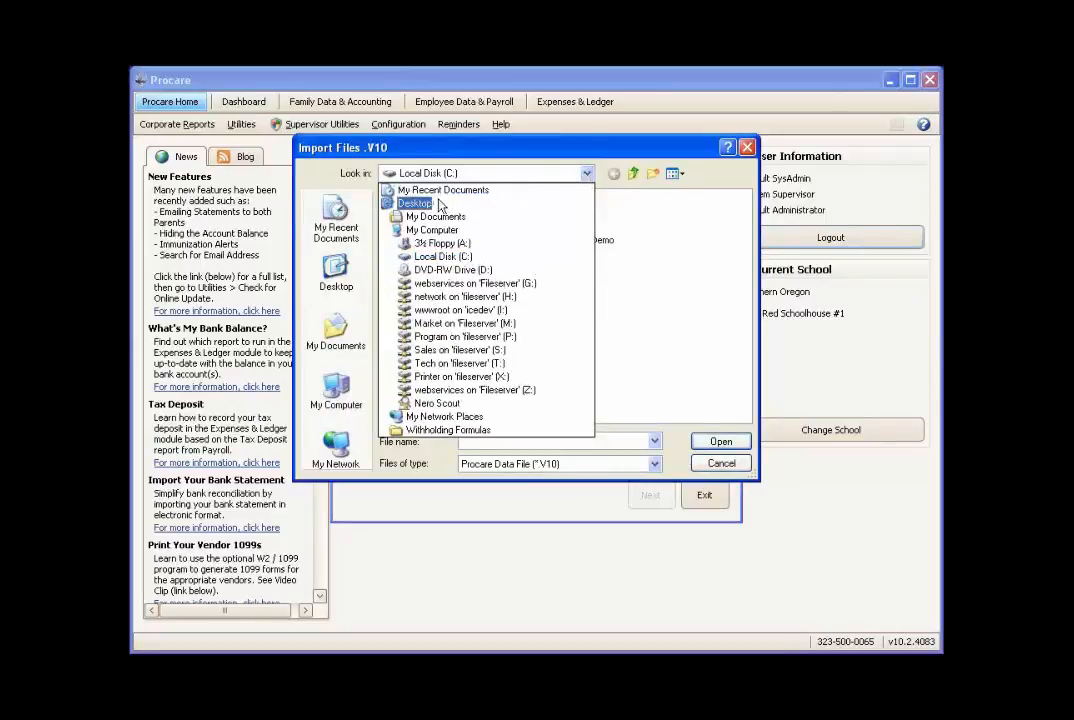
{"action": "left_click", "coordinate": [428, 204]}
{"action": "left_click", "coordinate": [612, 198]}
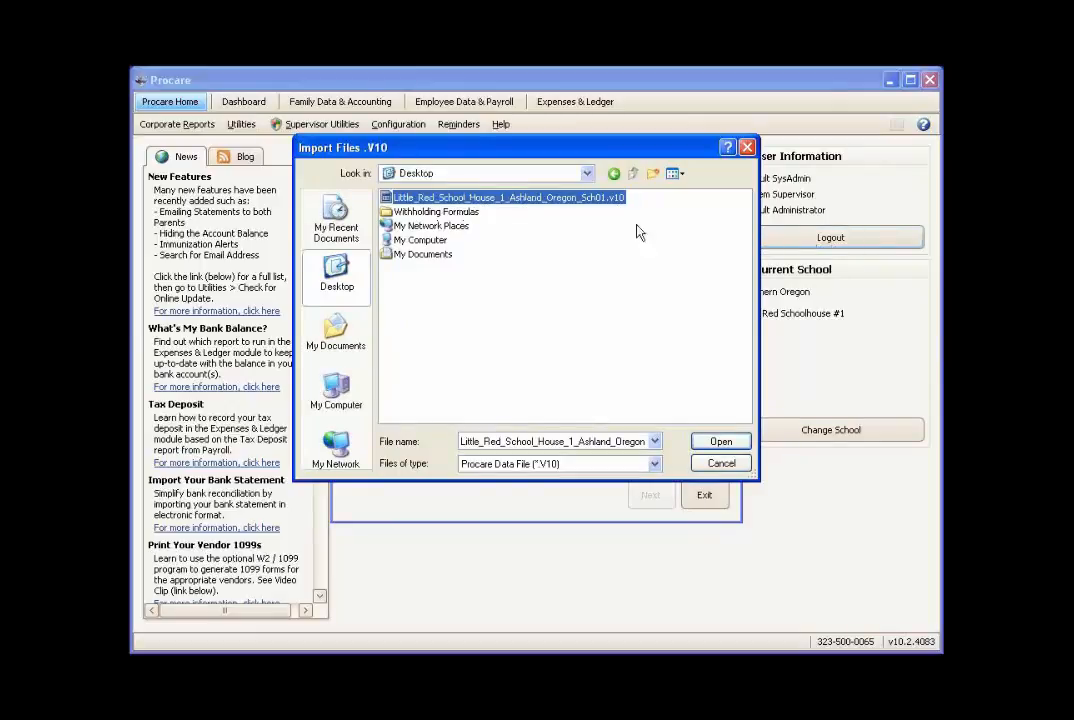
{"action": "left_click", "coordinate": [738, 443]}
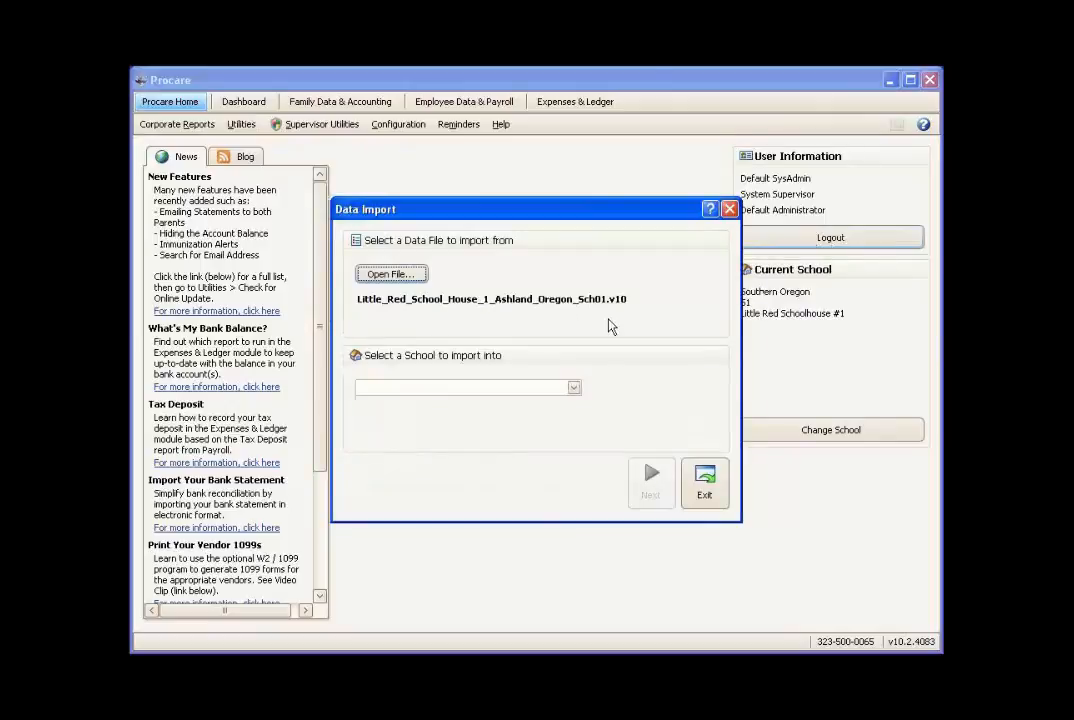
- Choose Little Red Schoolhouse #1 as the school to import into and continue
{"action": "left_click", "coordinate": [573, 388]}
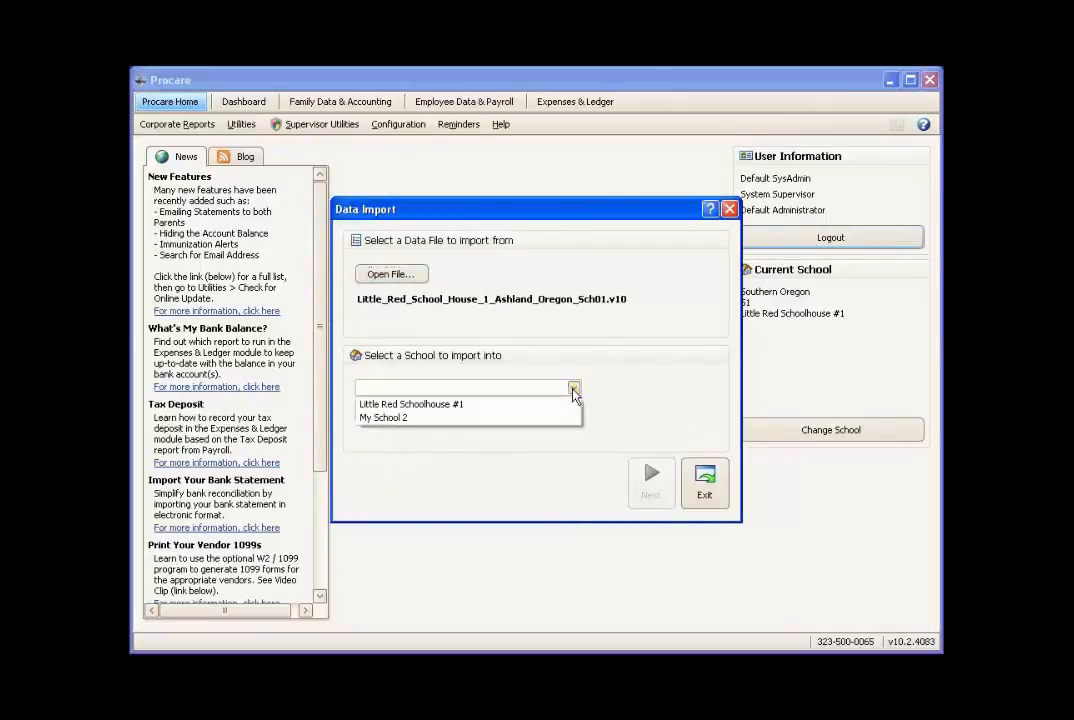
{"action": "left_click", "coordinate": [468, 405]}
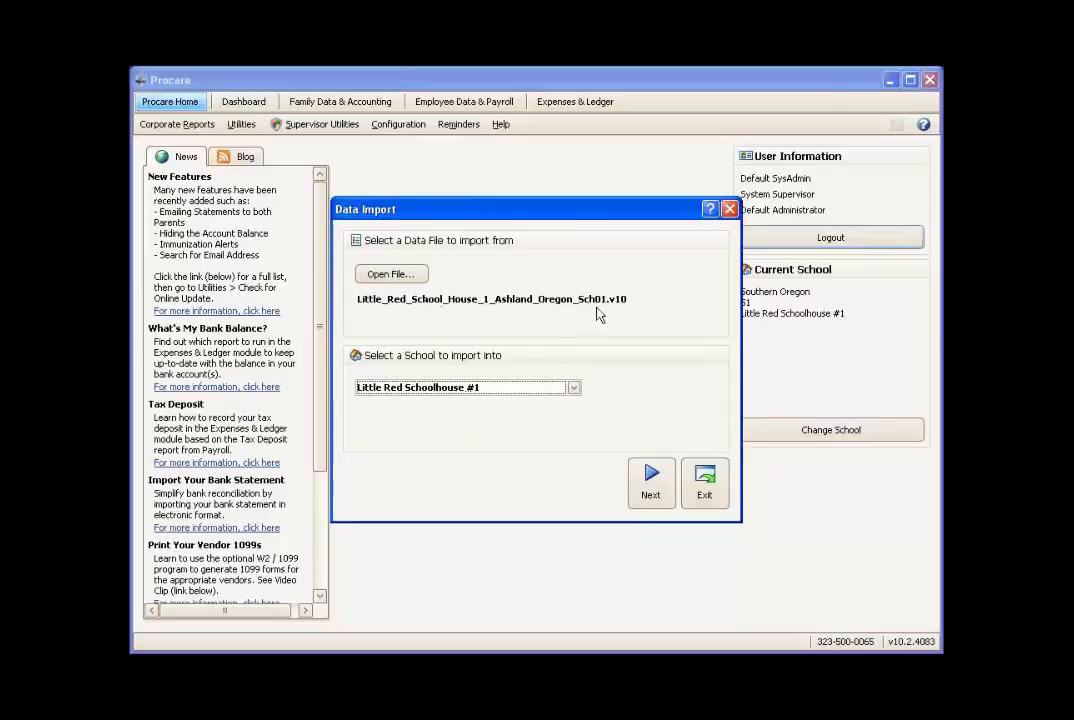
{"action": "left_click", "coordinate": [656, 484]}
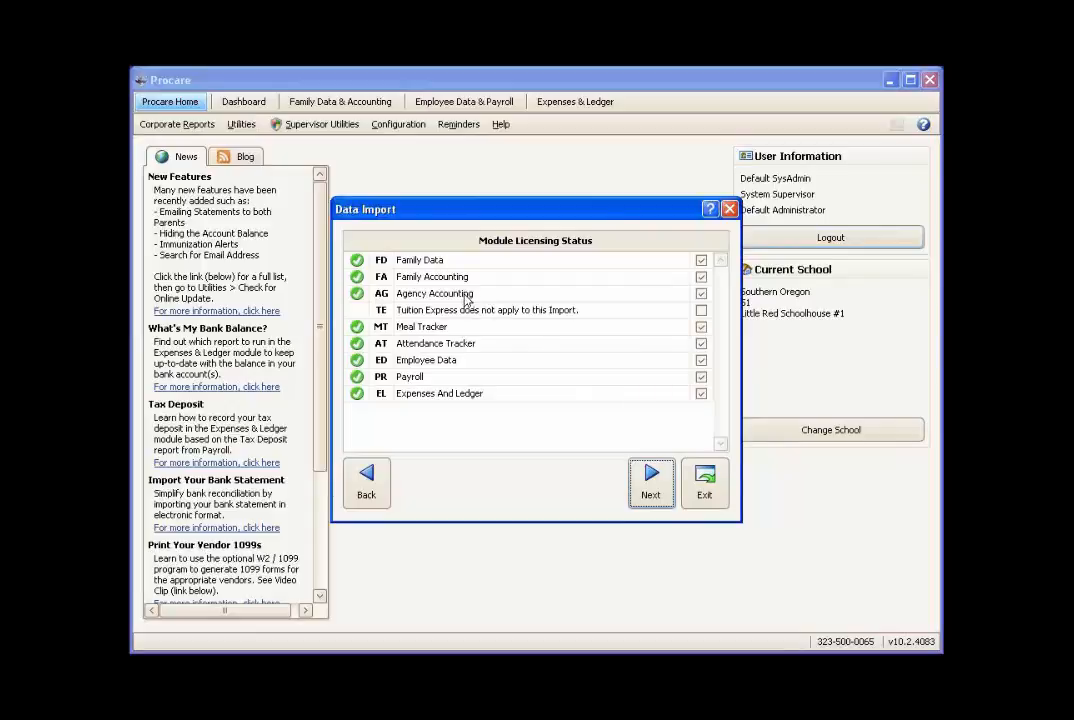
{"action": "left_click", "coordinate": [702, 294]}
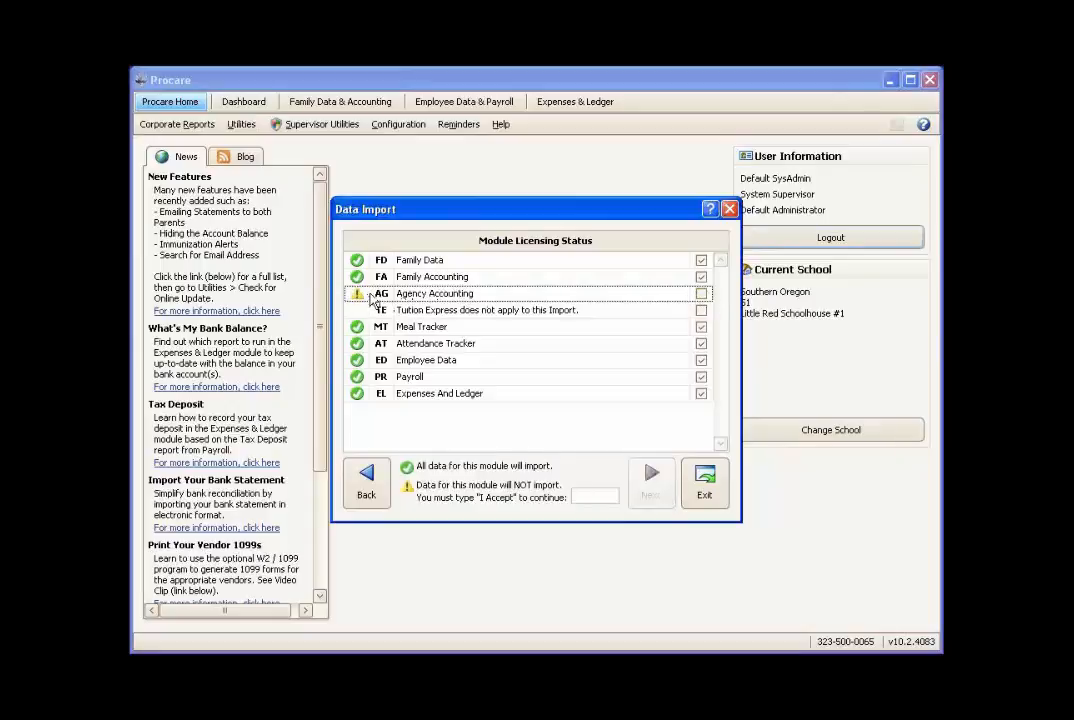
{"action": "left_click", "coordinate": [591, 495]}
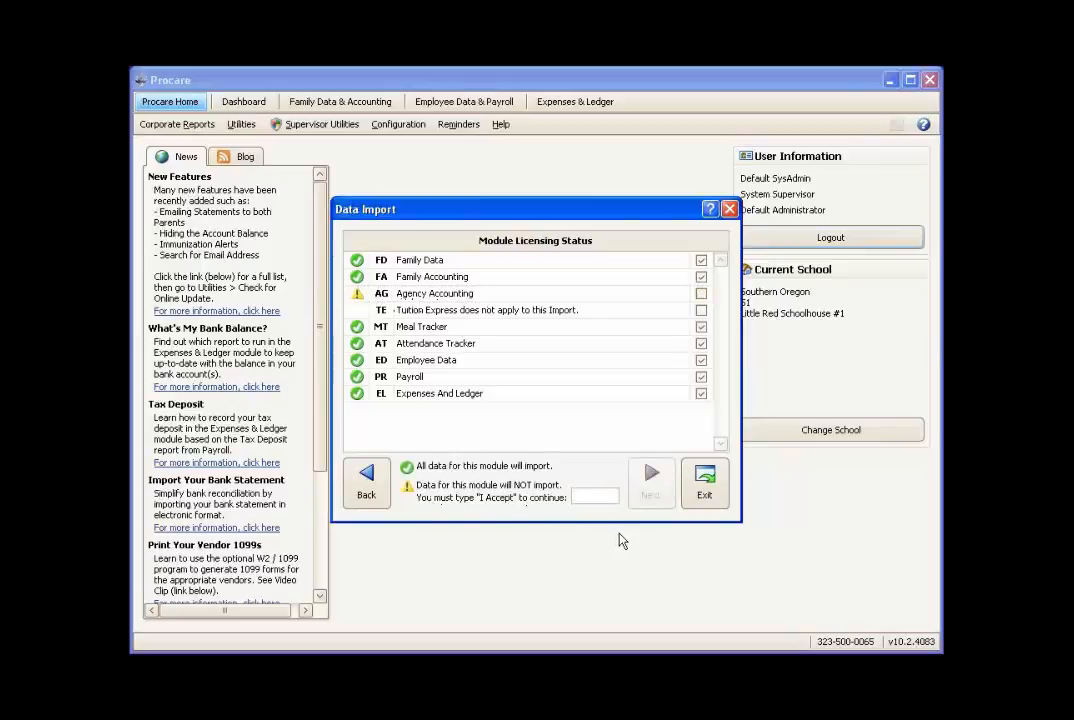
{"action": "type", "text": "I accept"}
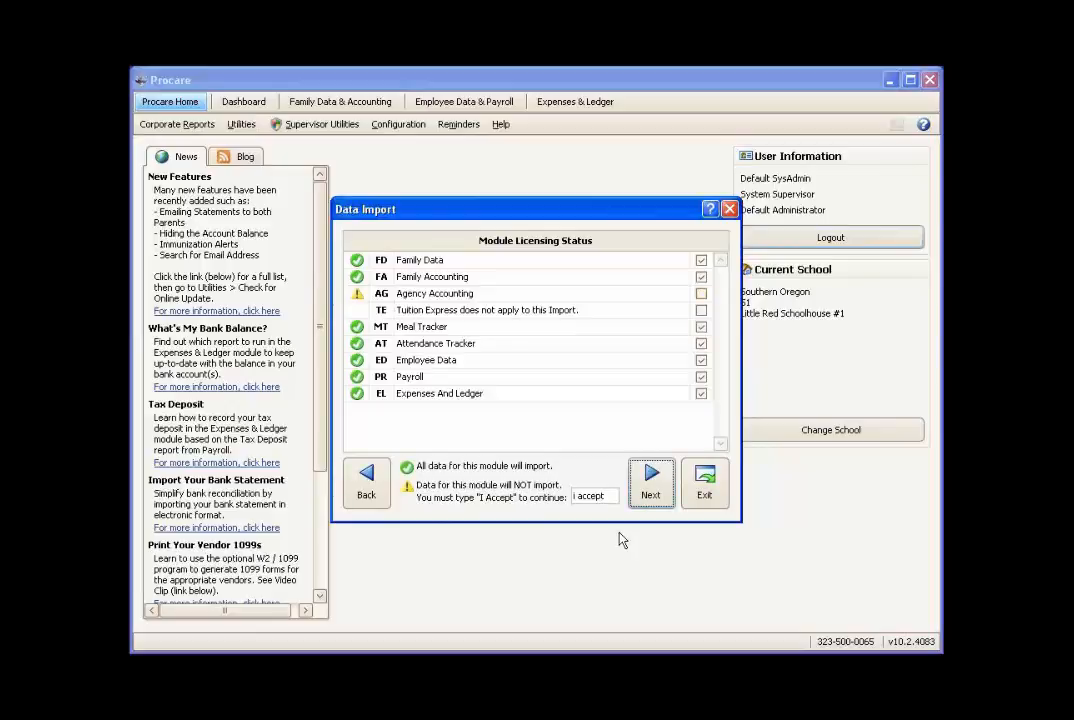
{"action": "left_click", "coordinate": [702, 295]}
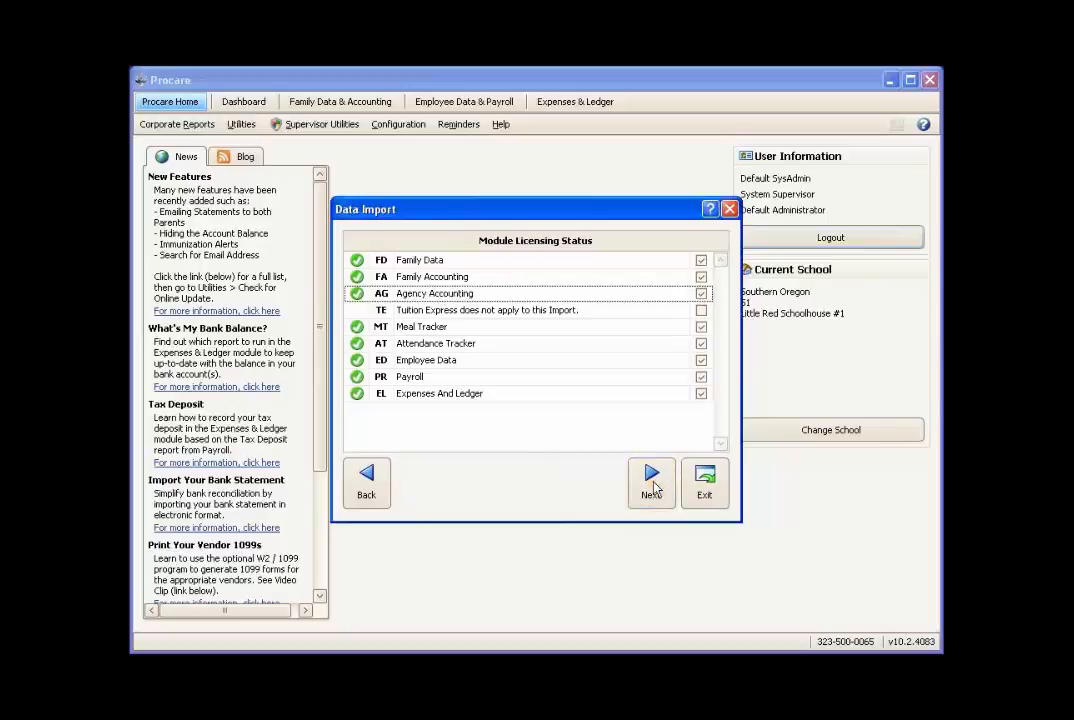
- Map V9 meals B to BR - Breakfast, S1 to AM - Morning Snack, and S2 to PM - Afternoon Snack, then continue
{"action": "left_click", "coordinate": [652, 485]}
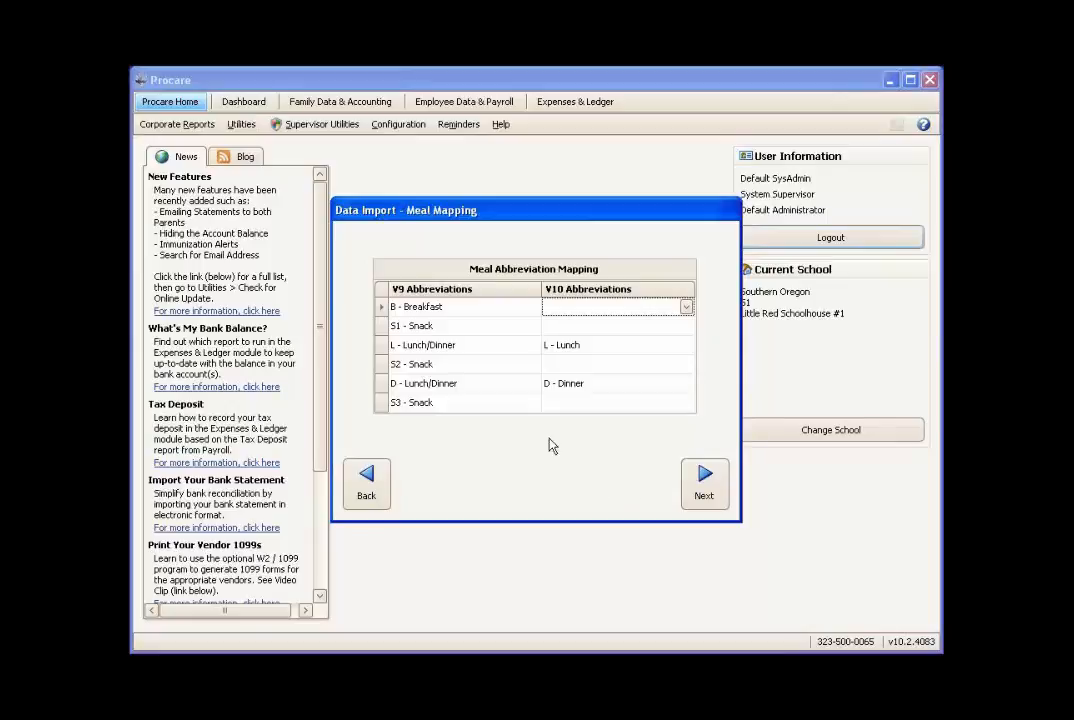
{"action": "left_click", "coordinate": [686, 307]}
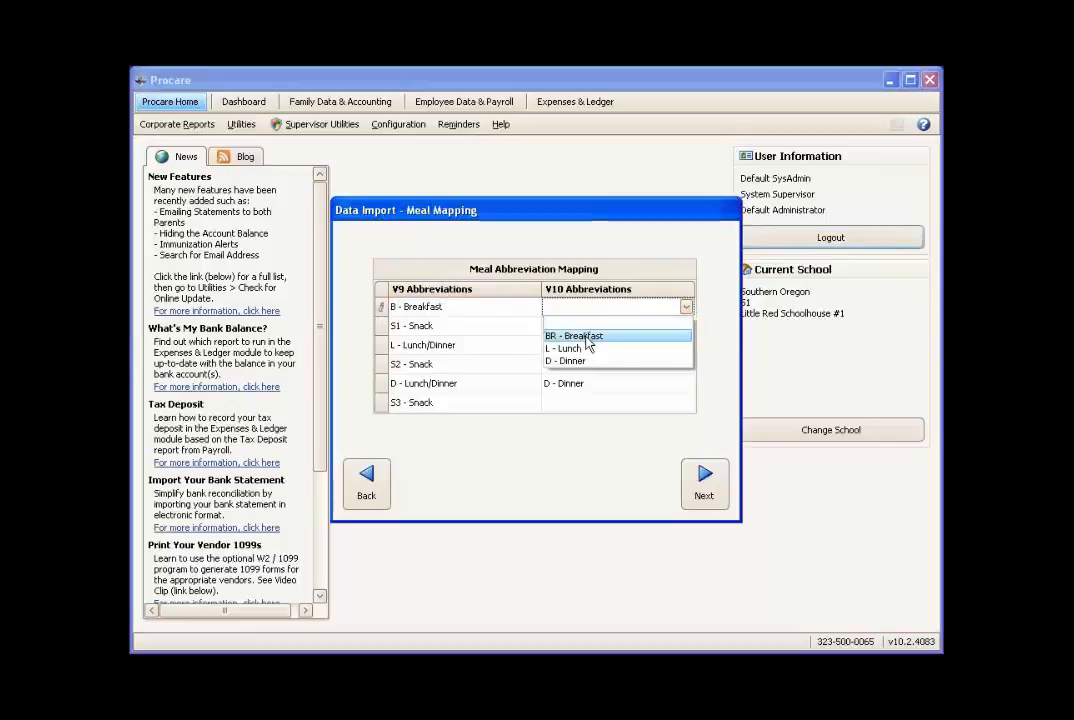
{"action": "left_click", "coordinate": [586, 337]}
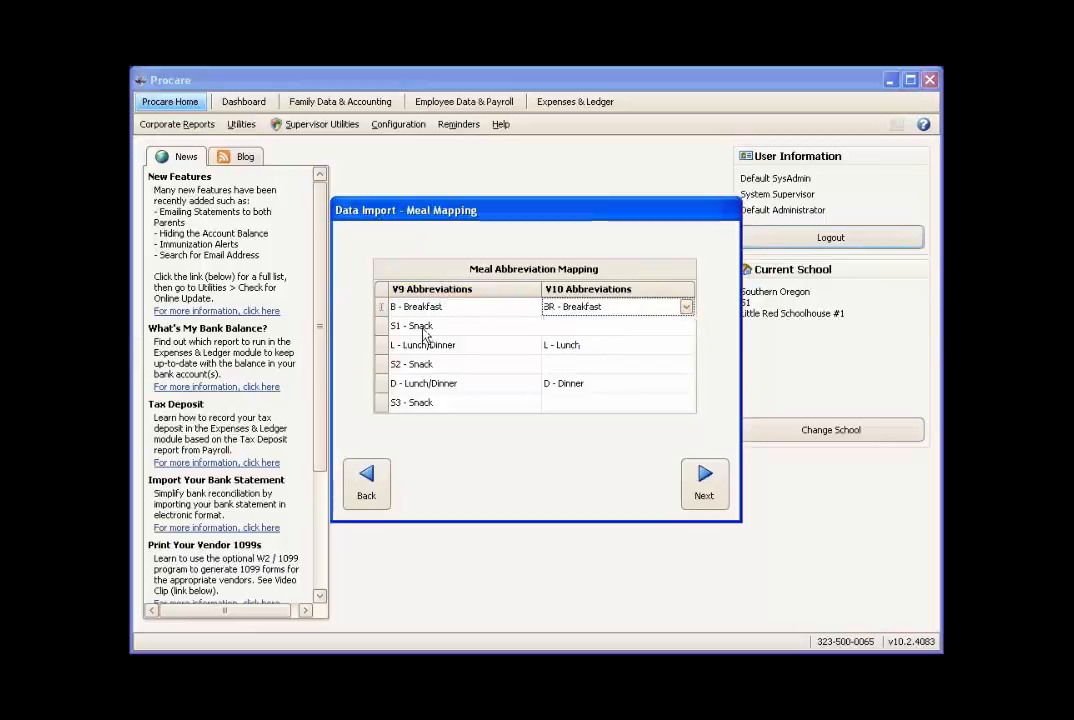
{"action": "left_click", "coordinate": [575, 327]}
{"action": "left_click", "coordinate": [575, 358]}
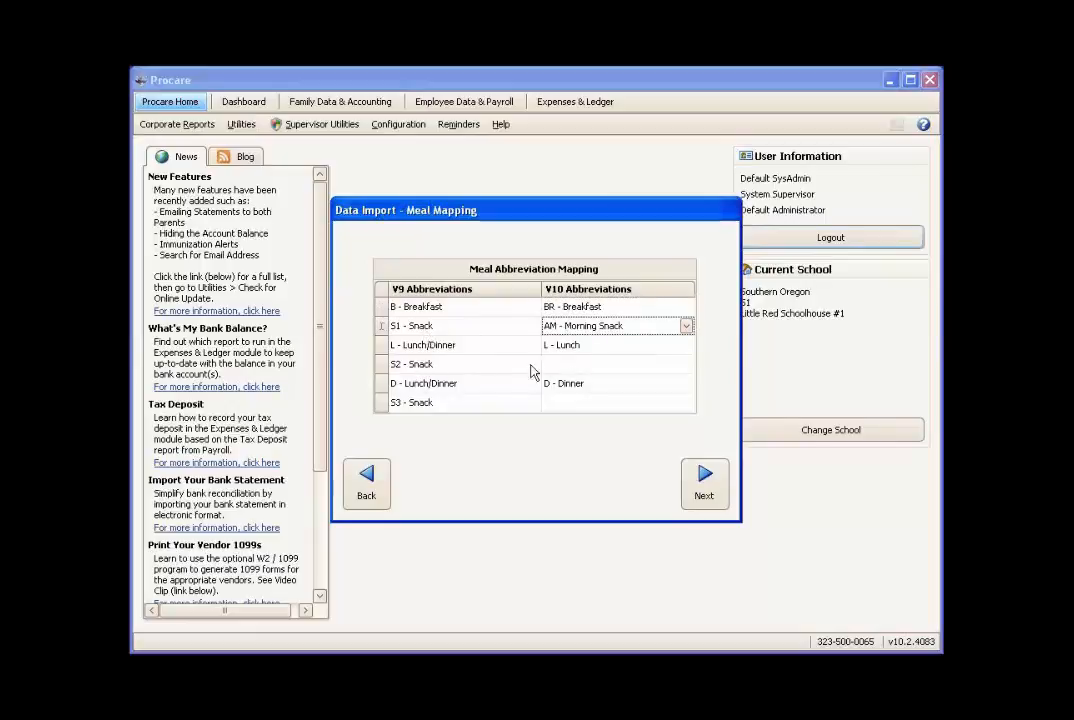
{"action": "left_click", "coordinate": [575, 364]}
{"action": "left_click", "coordinate": [567, 405]}
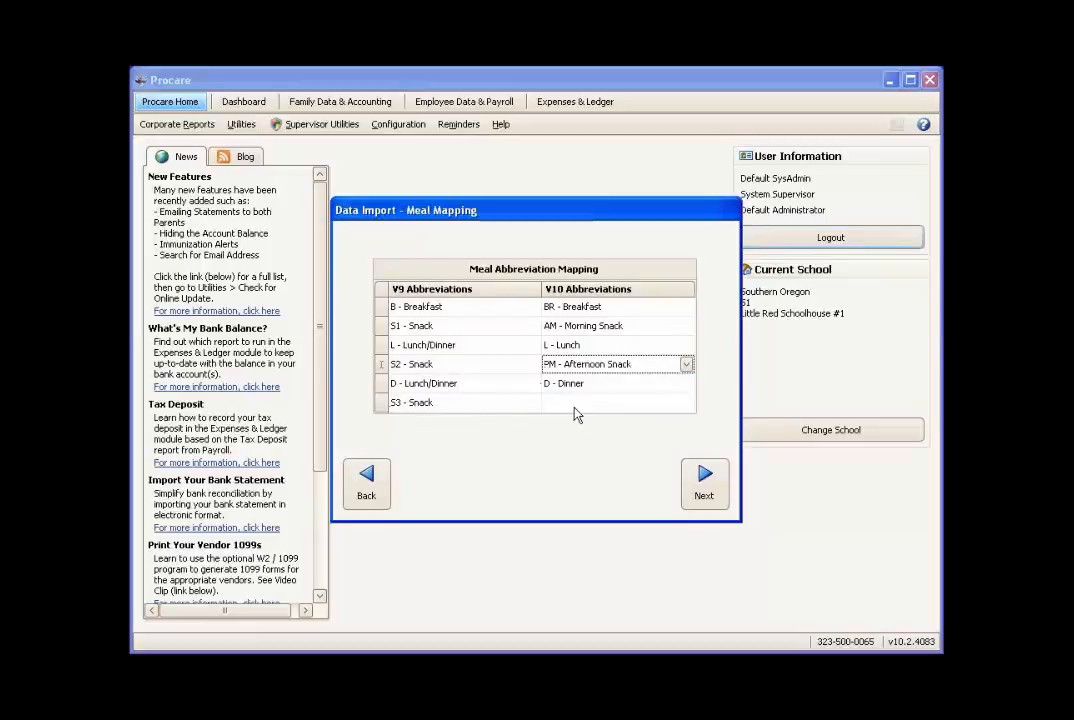
{"action": "left_click", "coordinate": [704, 487]}
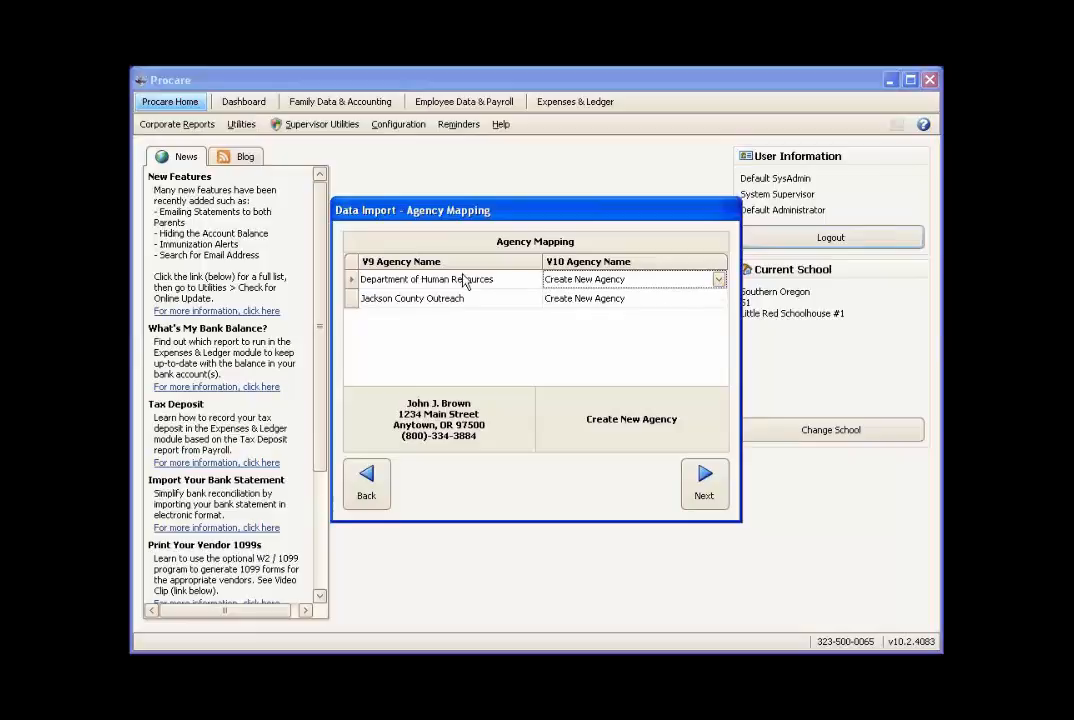
- Map Department of Human Resources to State and Jackson County Outreach to County, then start importing the data
{"action": "left_click", "coordinate": [718, 280]}
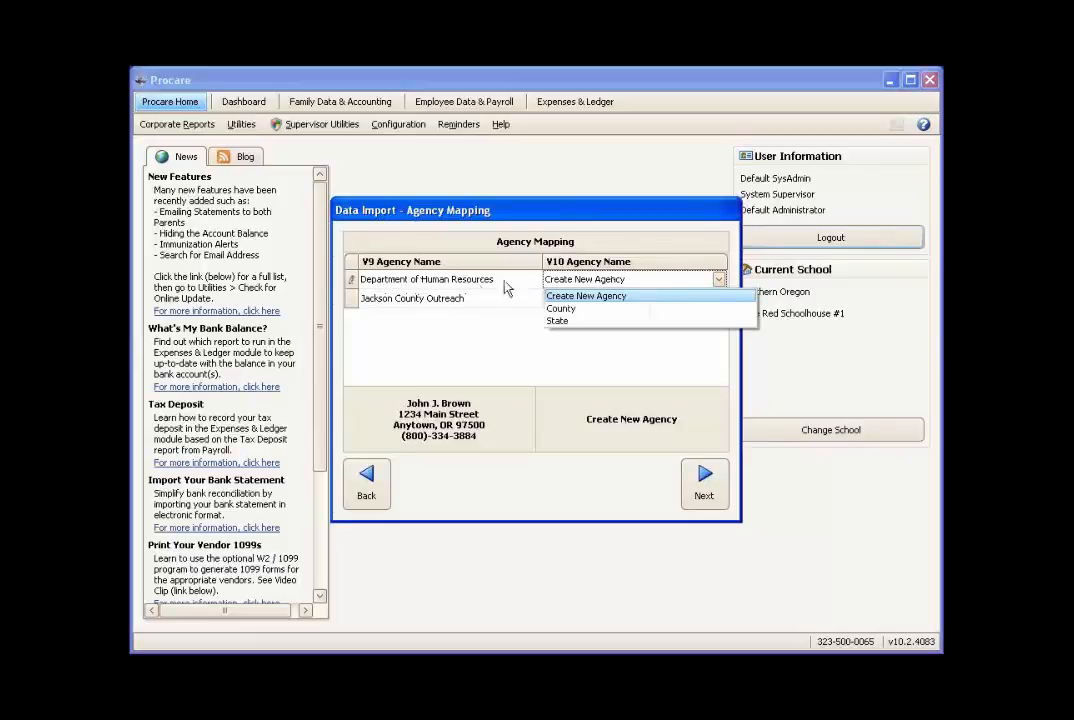
{"action": "left_click", "coordinate": [574, 322]}
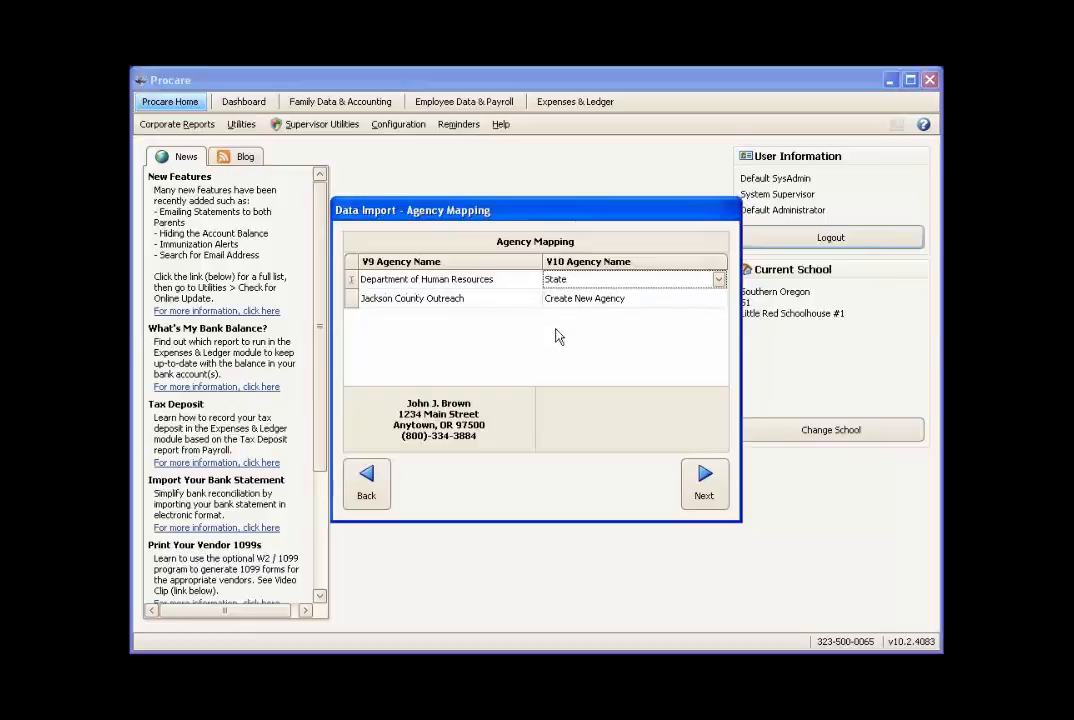
{"action": "left_click", "coordinate": [598, 299]}
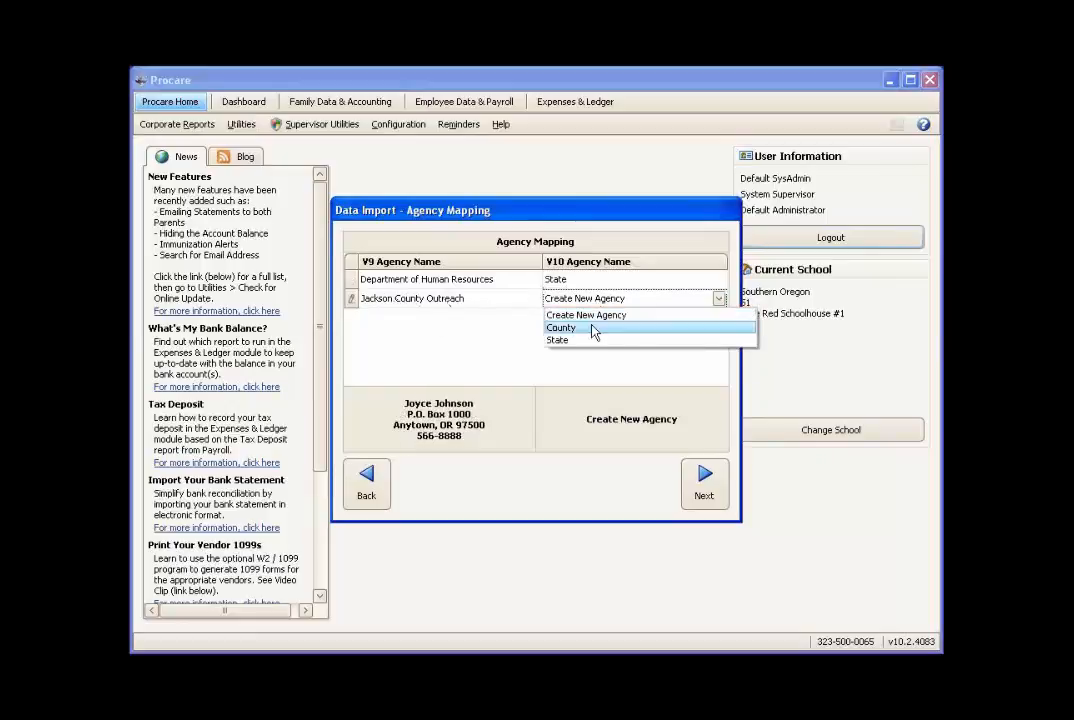
{"action": "left_click", "coordinate": [592, 328]}
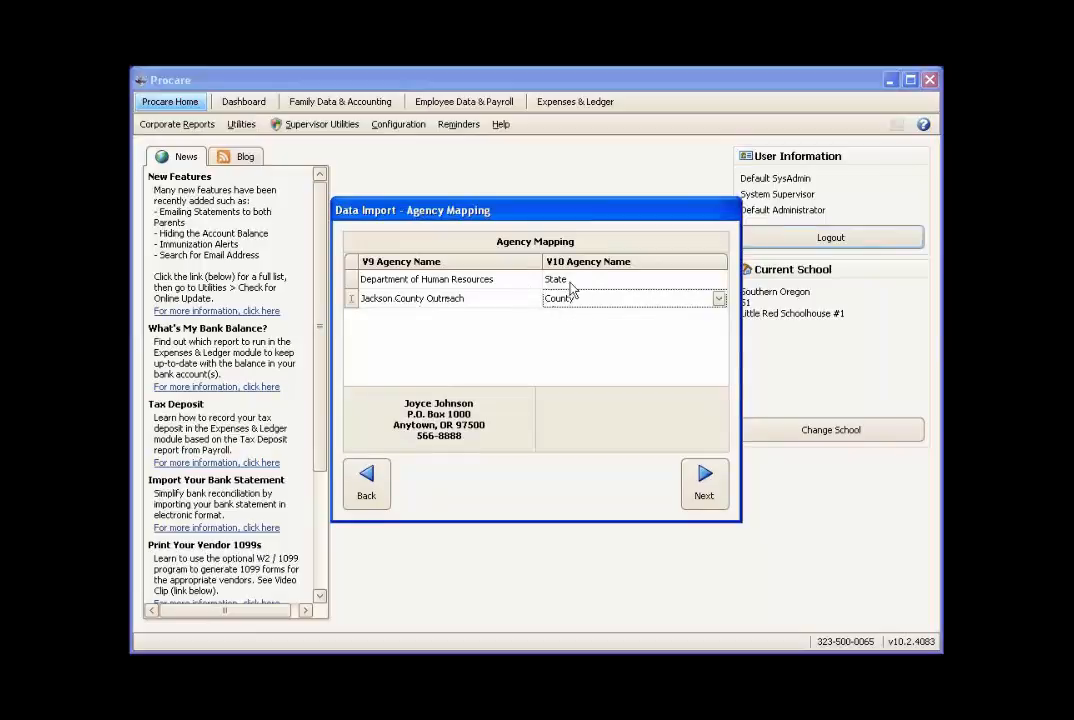
{"action": "left_click", "coordinate": [719, 300]}
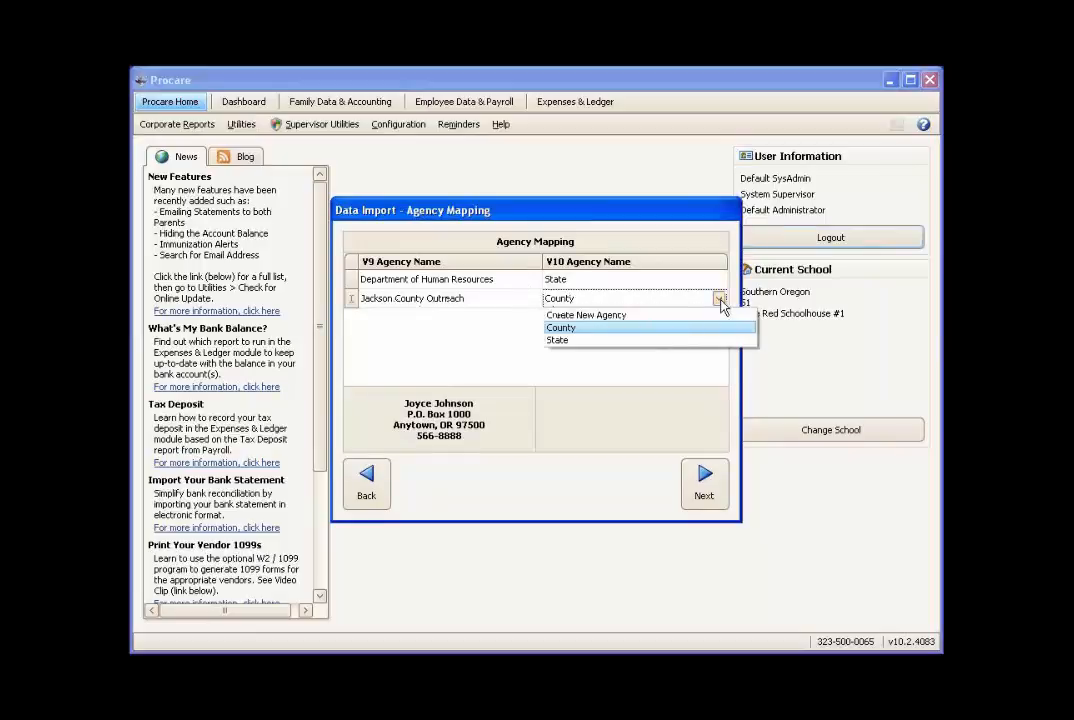
{"action": "left_click", "coordinate": [565, 329]}
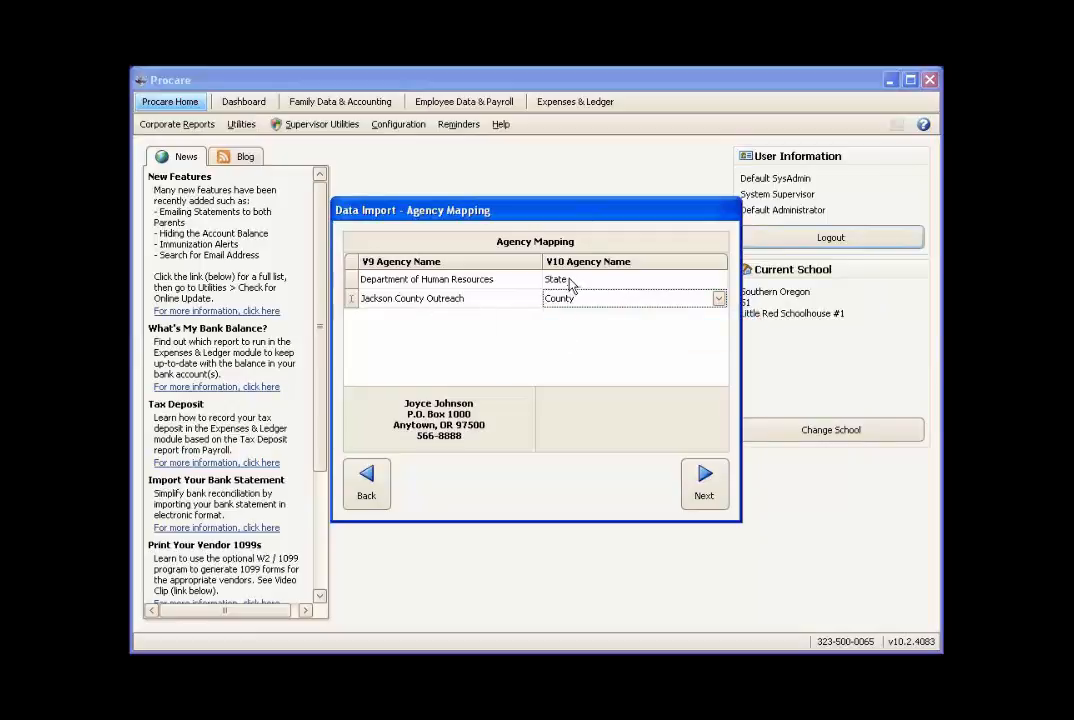
{"action": "left_click", "coordinate": [705, 487]}
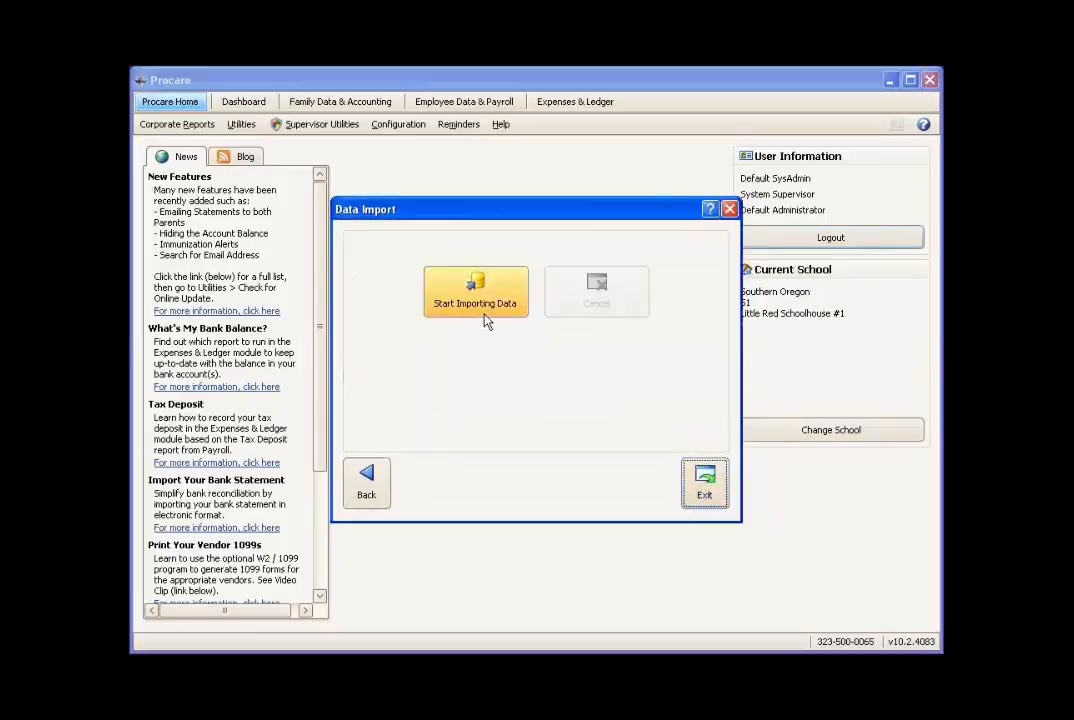
{"action": "left_click", "coordinate": [484, 310]}
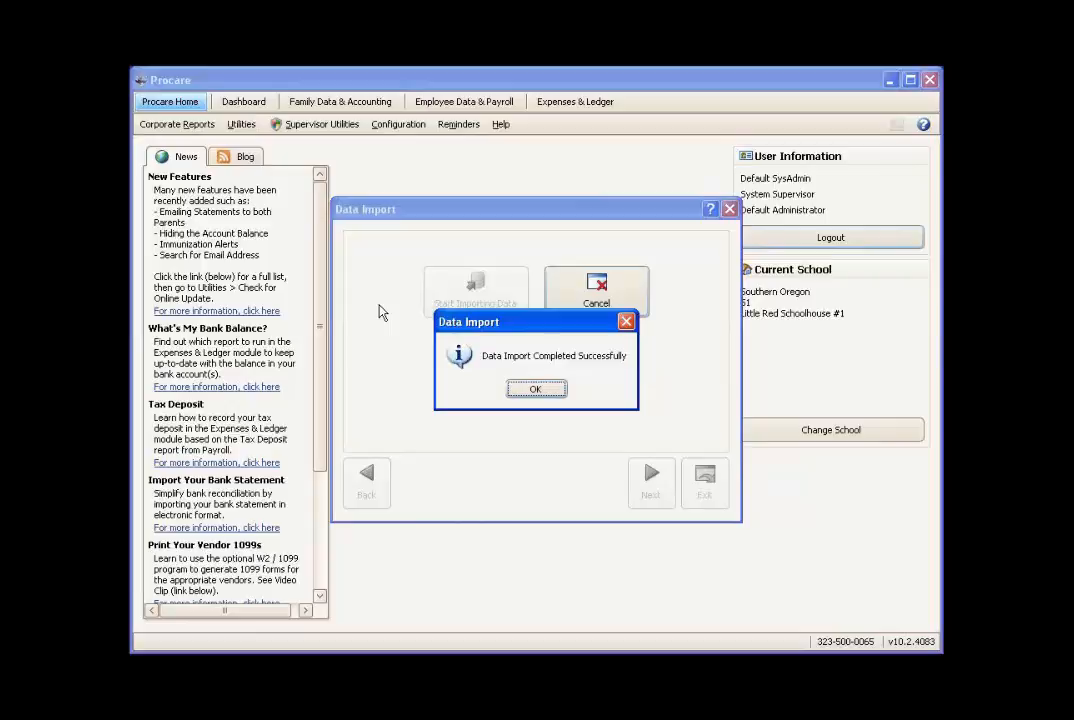
- Close the completed import and the import/export dialog, then run a database repair
{"action": "left_click", "coordinate": [537, 389]}
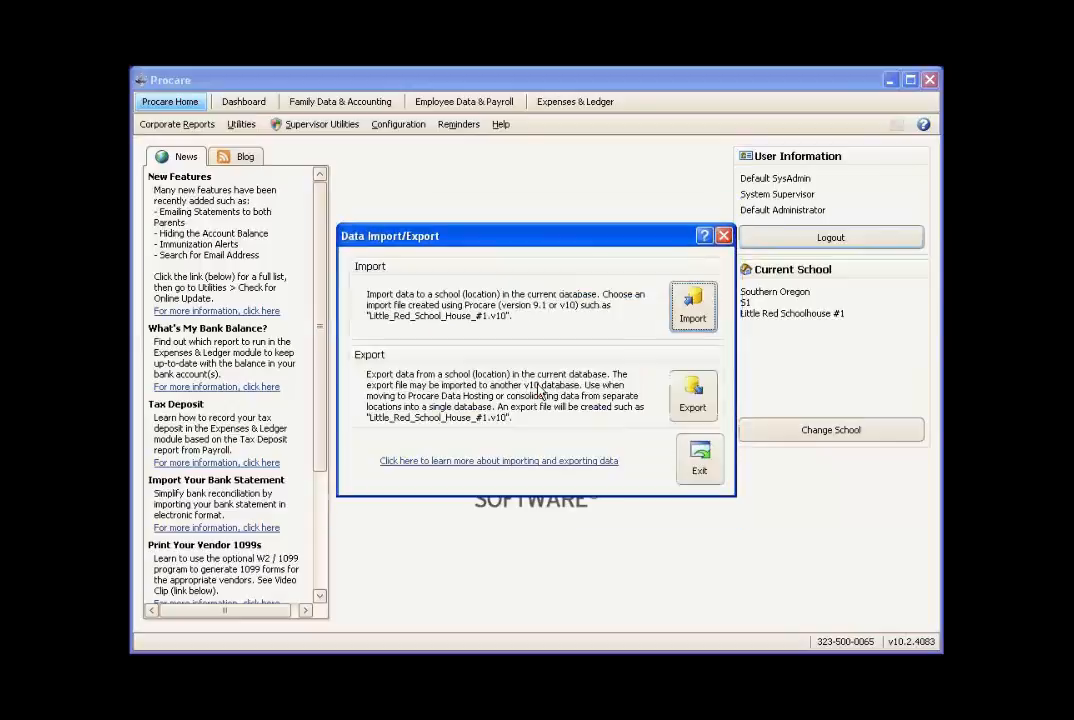
{"action": "left_click", "coordinate": [702, 468]}
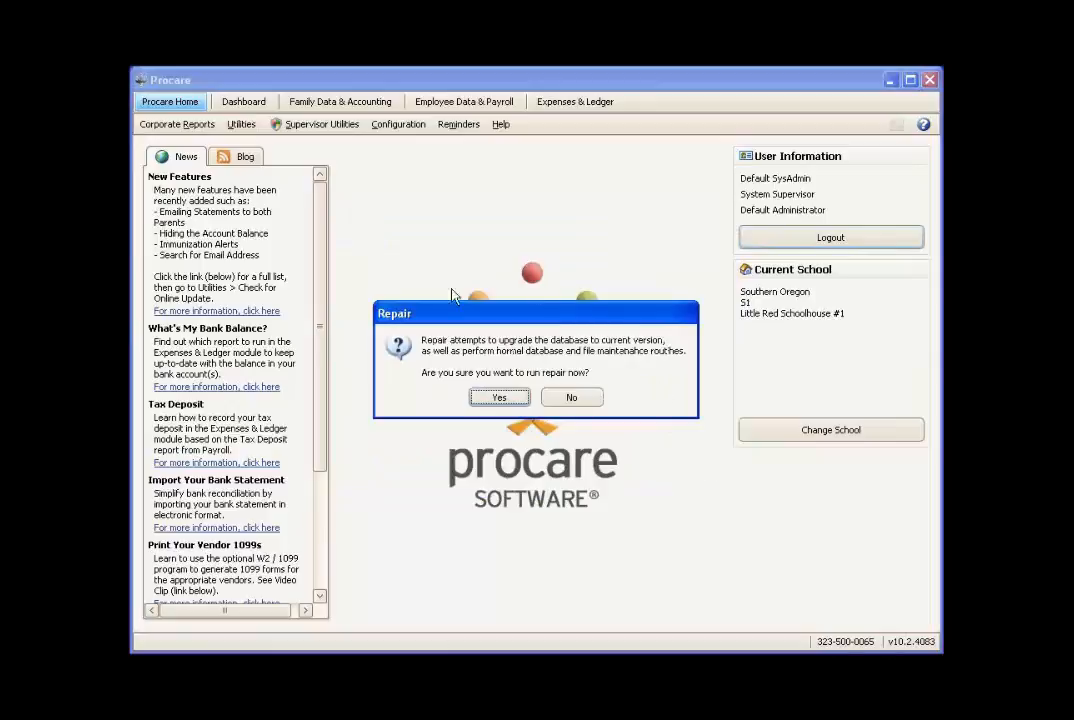
{"action": "left_click", "coordinate": [499, 399]}
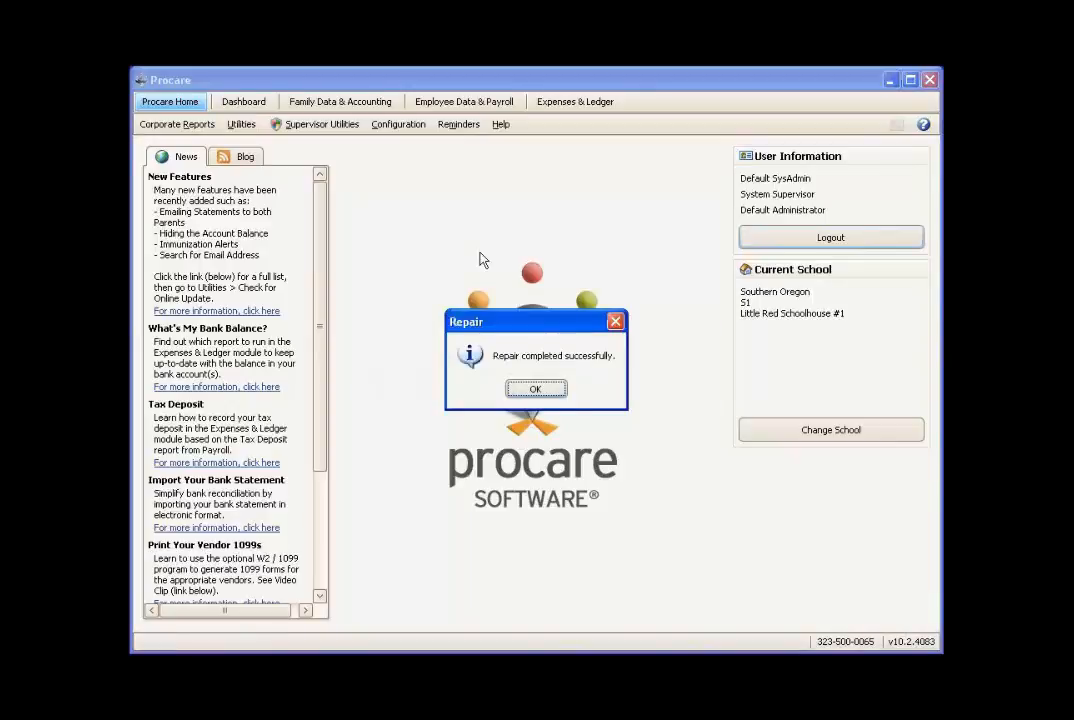
{"action": "left_click", "coordinate": [538, 389]}
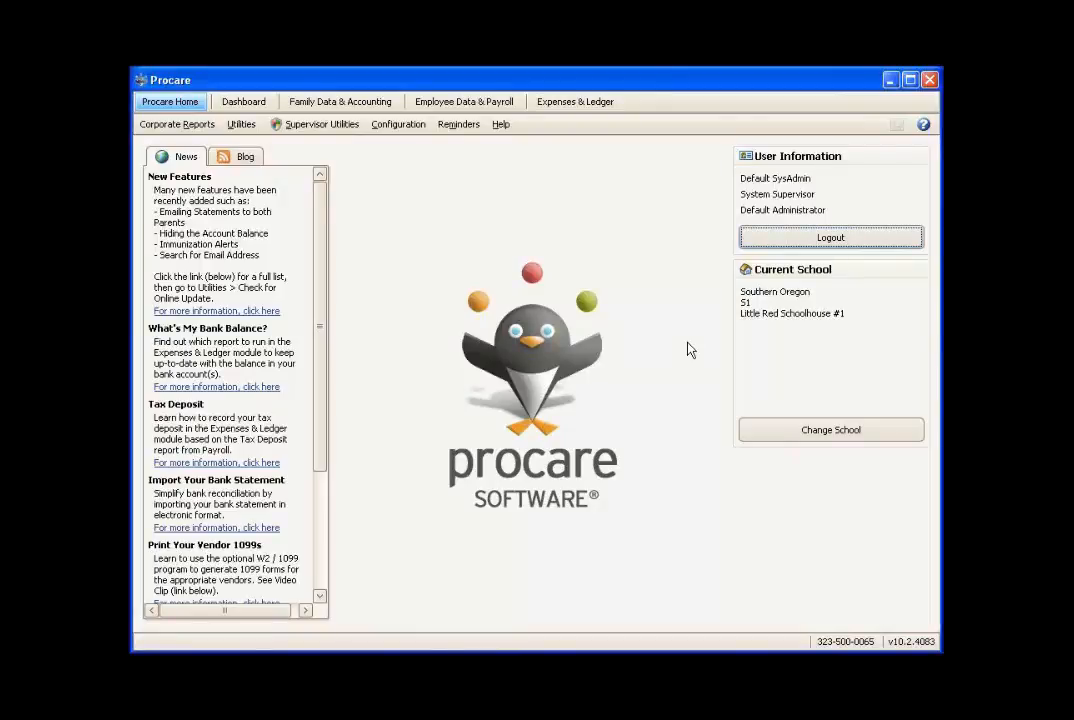
- Open Procare Users in the system configuration and set the Teacher-titled user's group to Teacher
{"action": "left_click", "coordinate": [423, 134]}
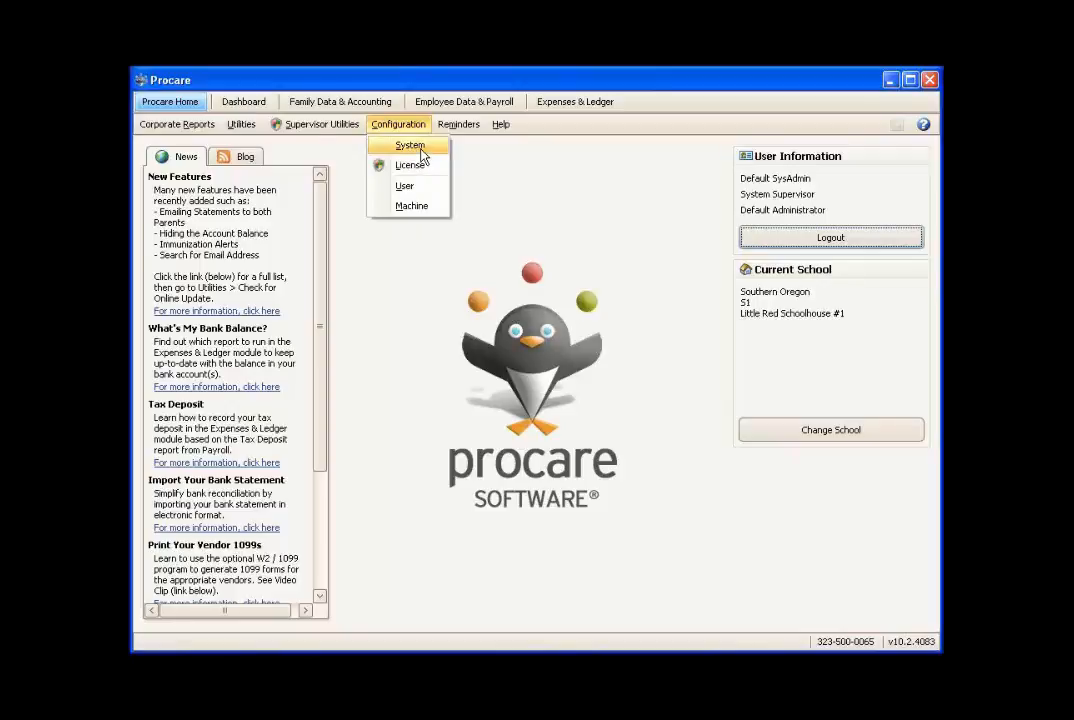
{"action": "left_click", "coordinate": [421, 147]}
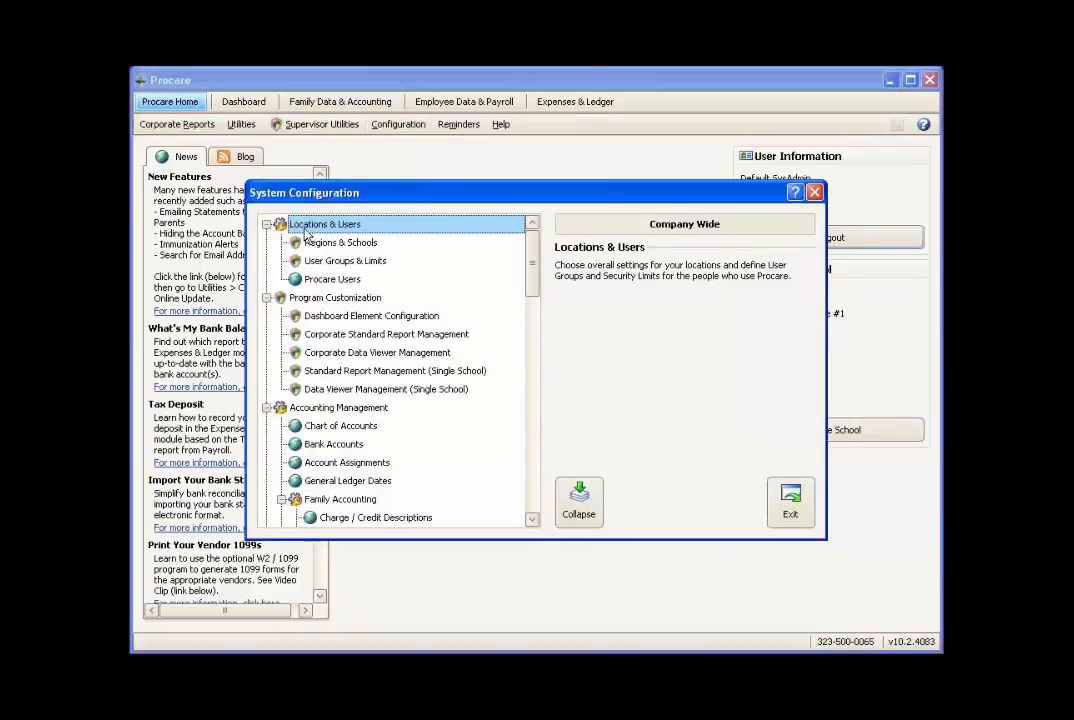
{"action": "left_click", "coordinate": [318, 285]}
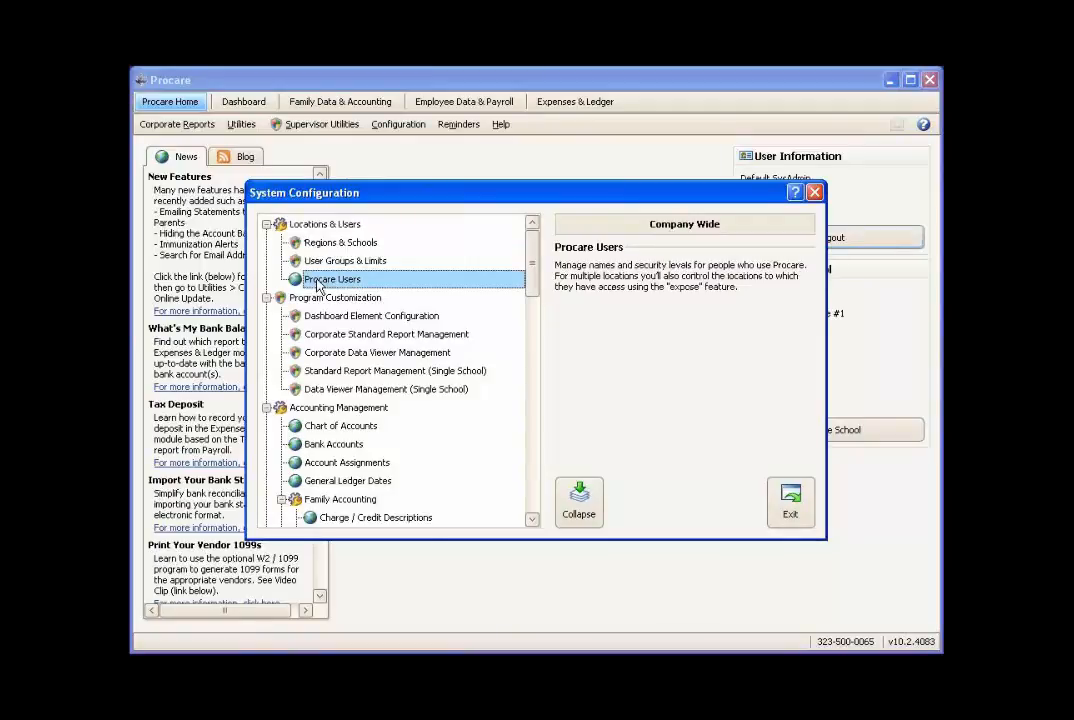
{"action": "double_click", "coordinate": [318, 285]}
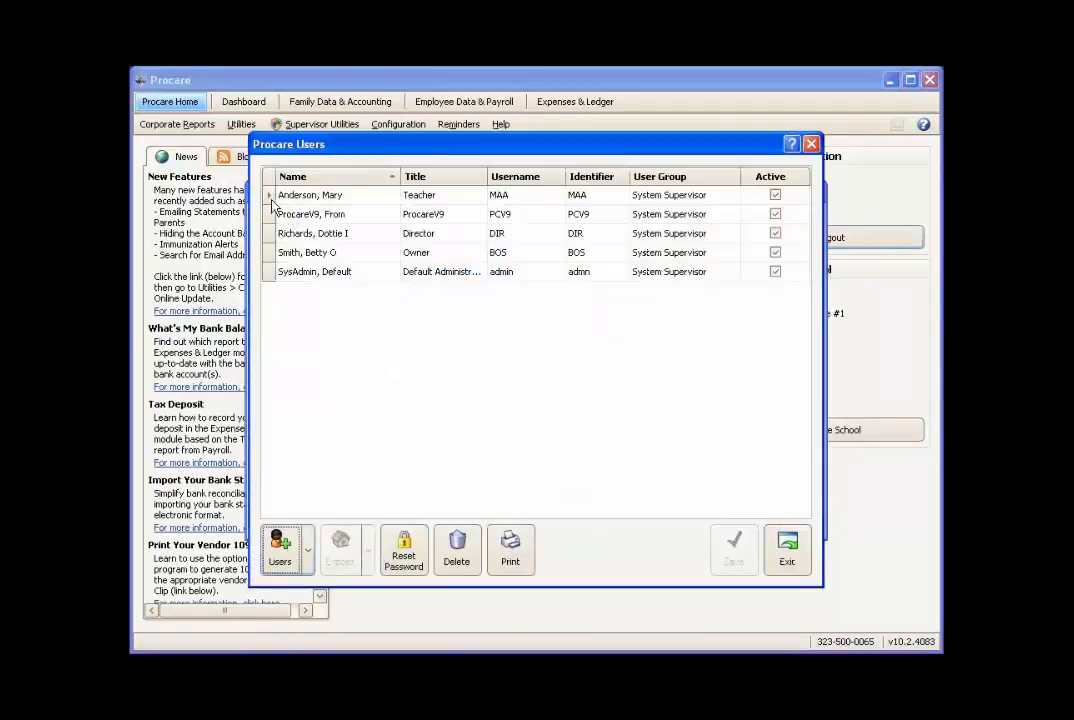
{"action": "left_click", "coordinate": [415, 199]}
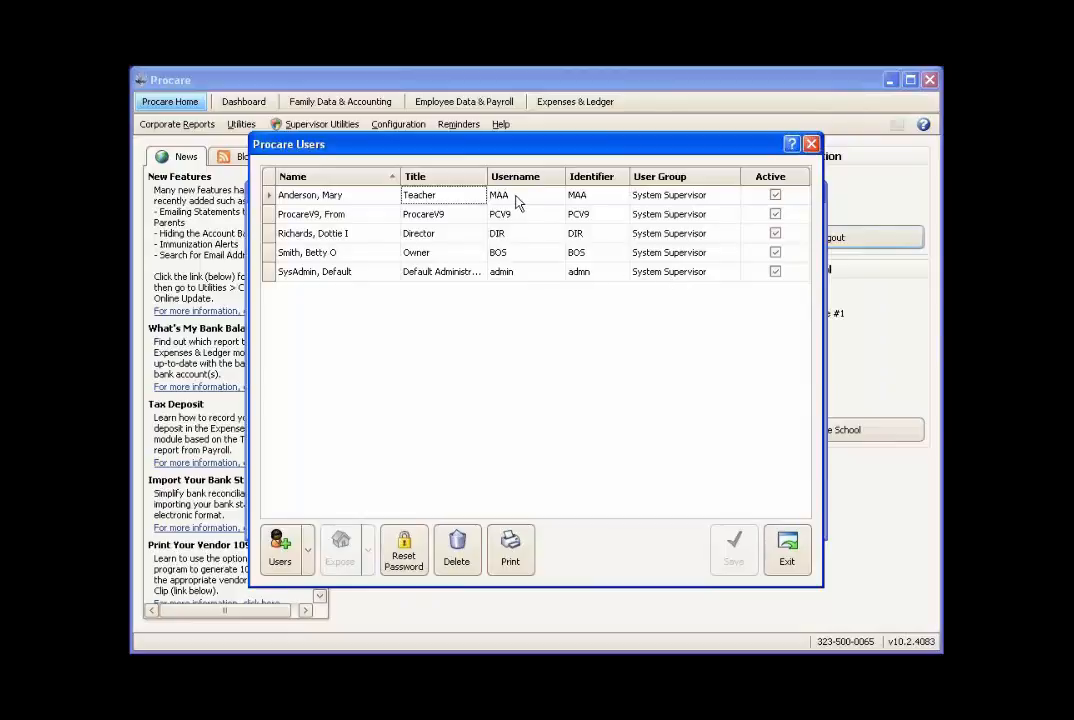
{"action": "left_click", "coordinate": [731, 200]}
{"action": "left_click", "coordinate": [732, 198]}
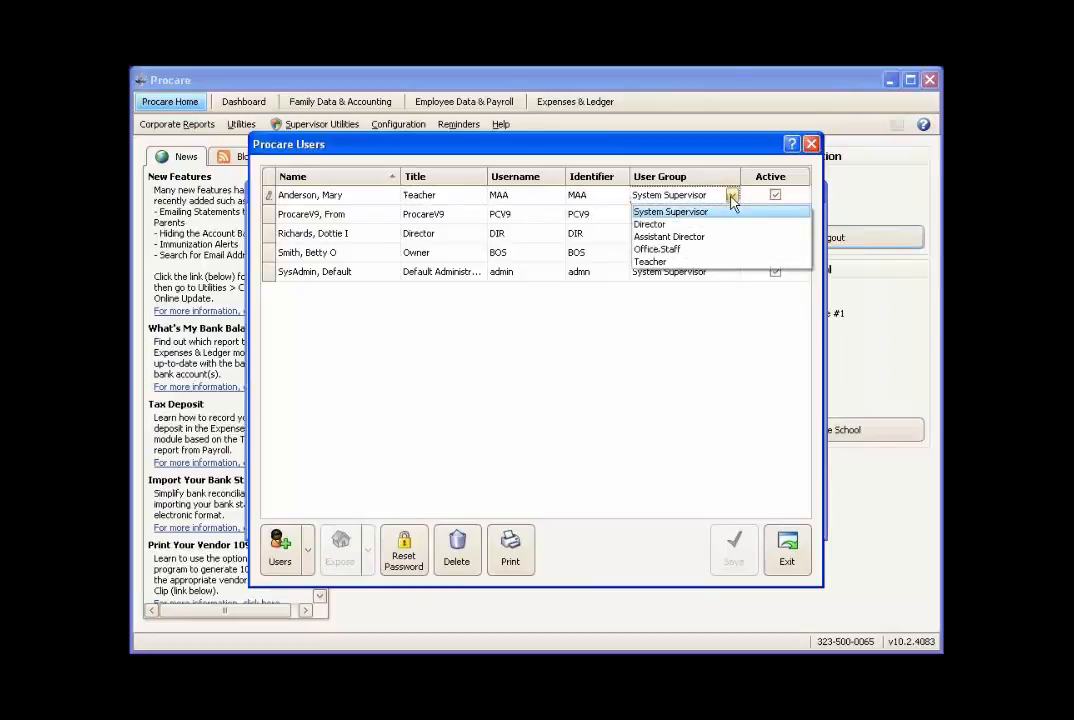
{"action": "left_click", "coordinate": [665, 262]}
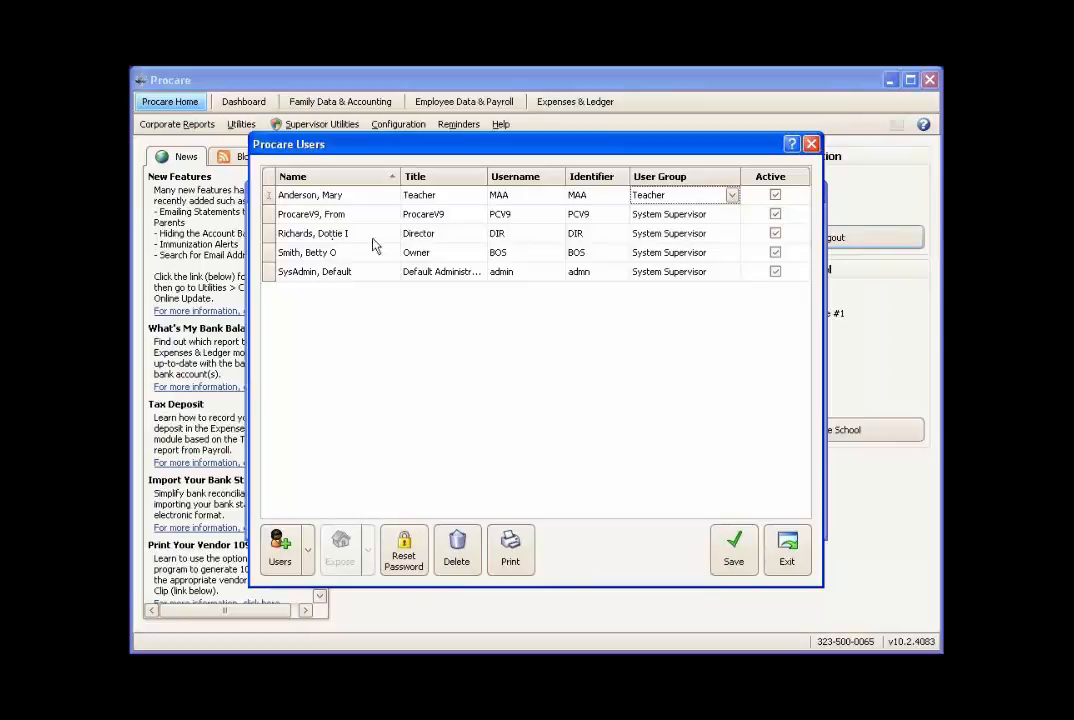
- Set the Director-titled user's group to Assistant Director and the Owner's group to Director, then save
{"action": "left_click", "coordinate": [727, 236]}
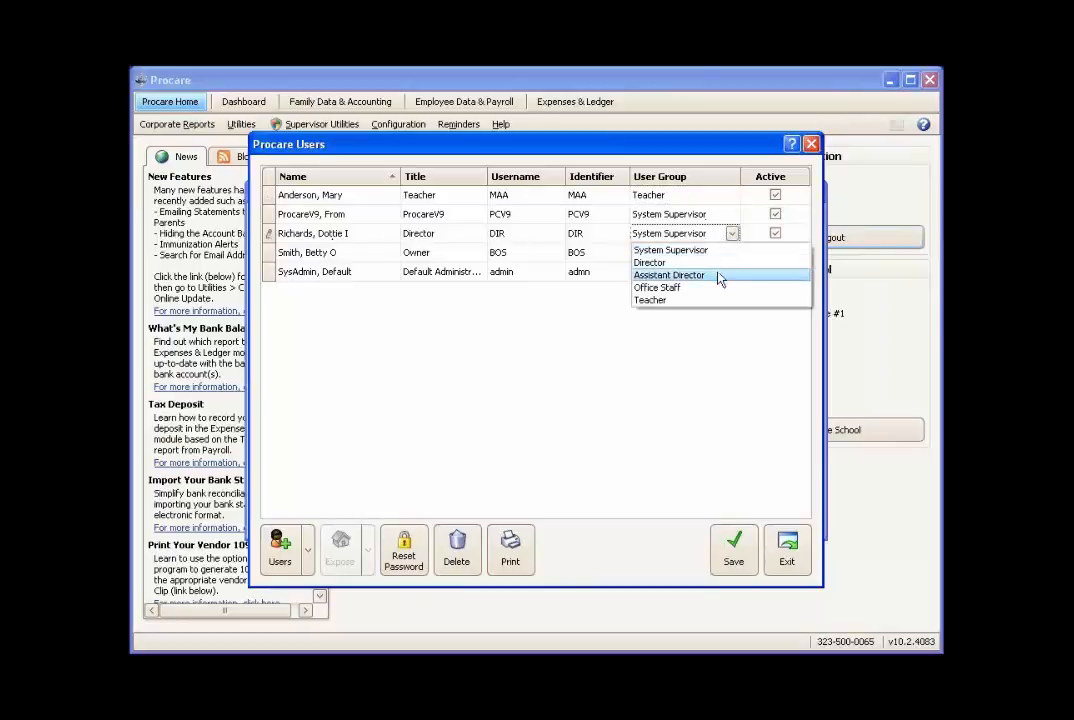
{"action": "left_click", "coordinate": [718, 276]}
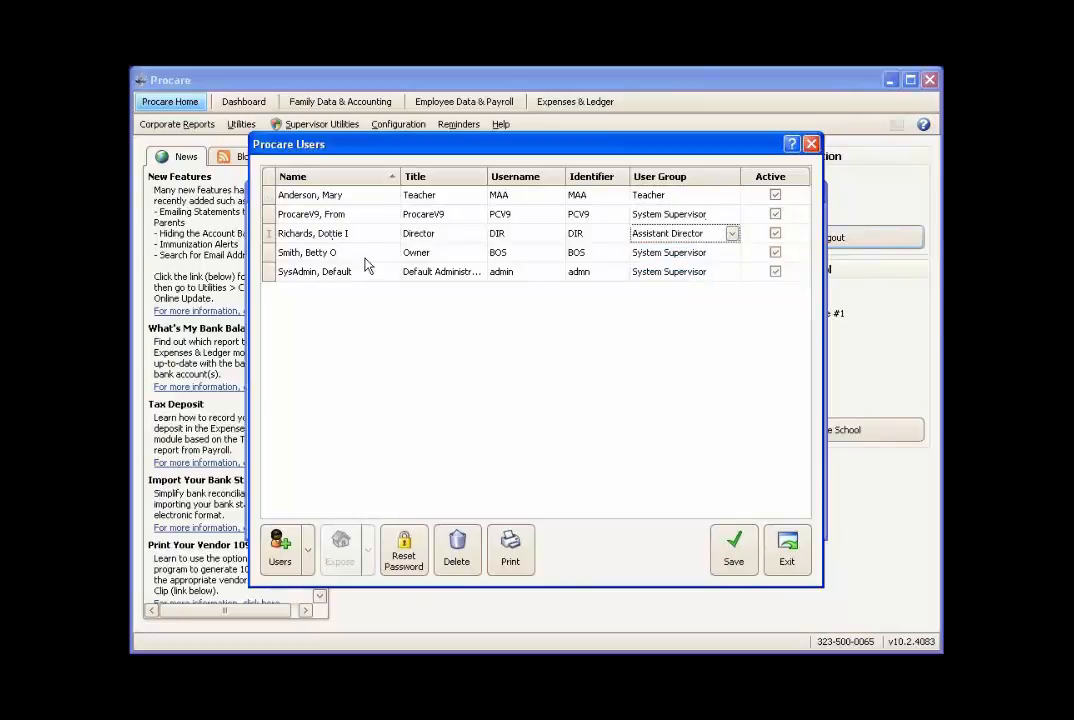
{"action": "left_click", "coordinate": [731, 254]}
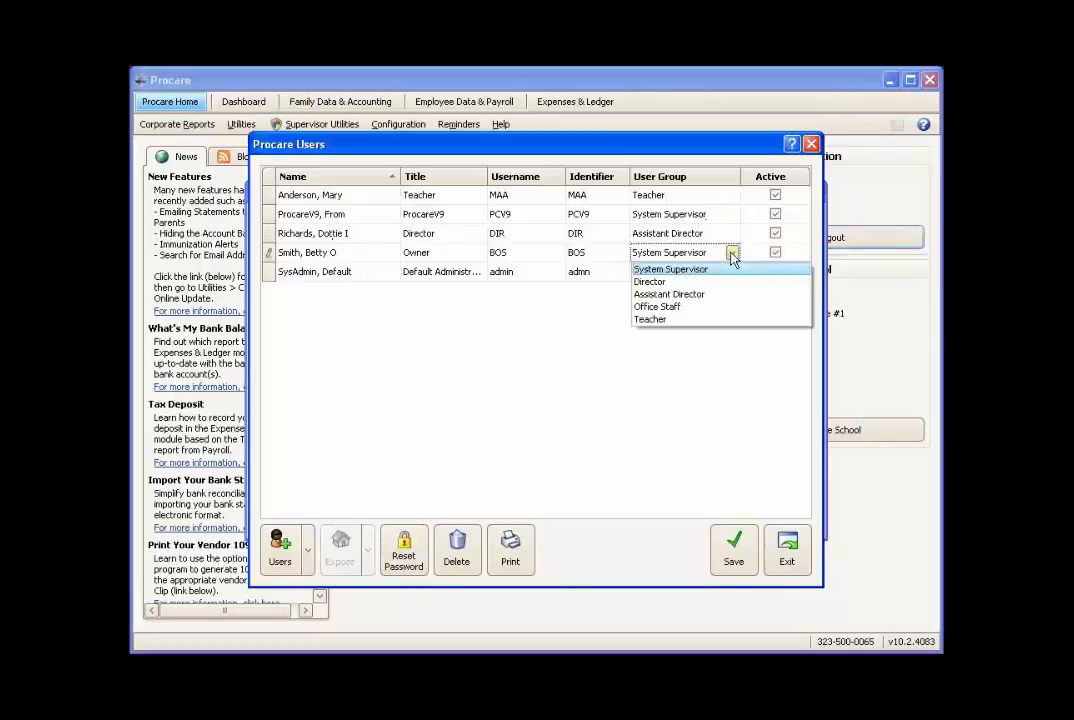
{"action": "left_click", "coordinate": [711, 283]}
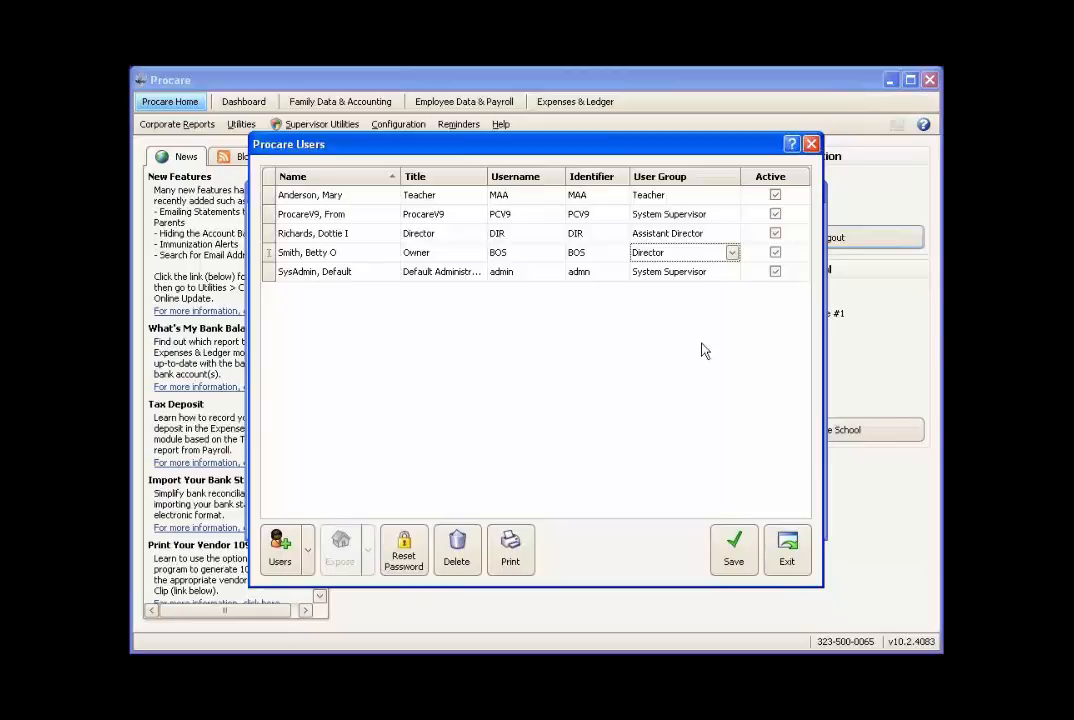
{"action": "left_click", "coordinate": [736, 556]}
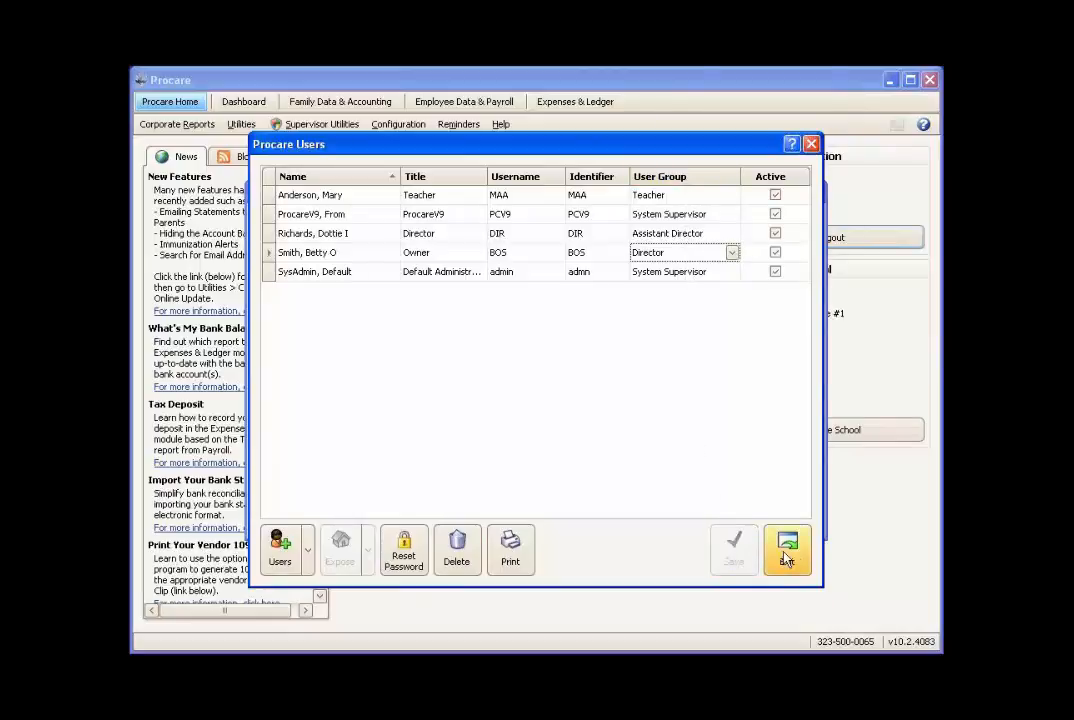
- Open User Groups & Limits and review the list of user groups
{"action": "left_click", "coordinate": [786, 550]}
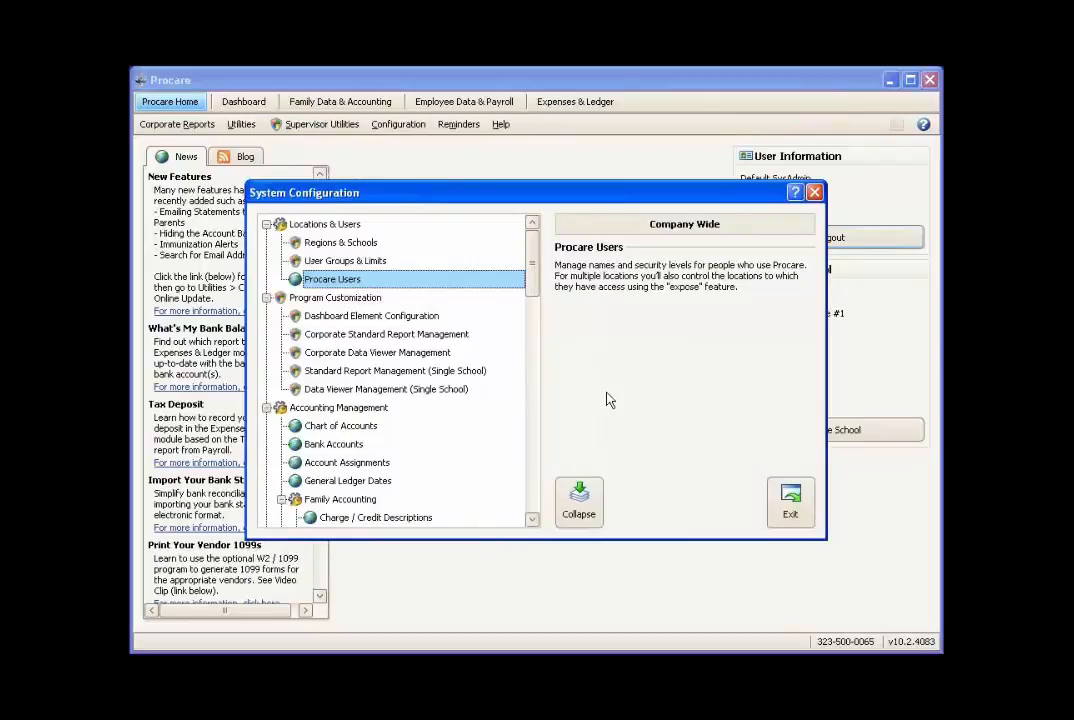
{"action": "left_click", "coordinate": [345, 263]}
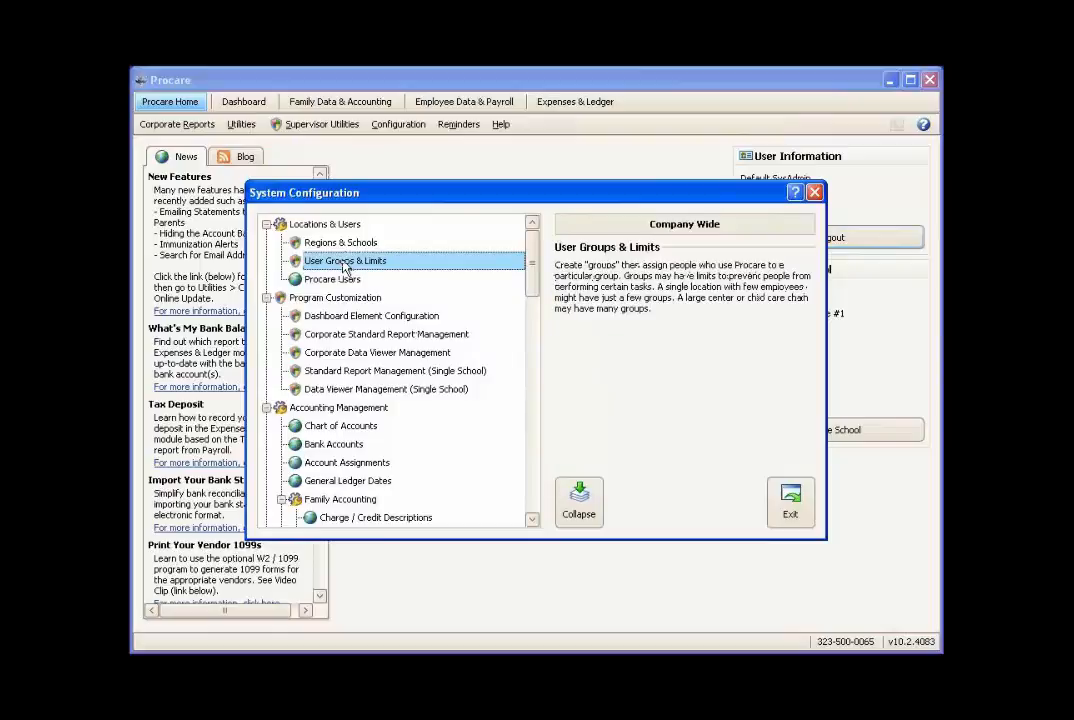
{"action": "double_click", "coordinate": [345, 262]}
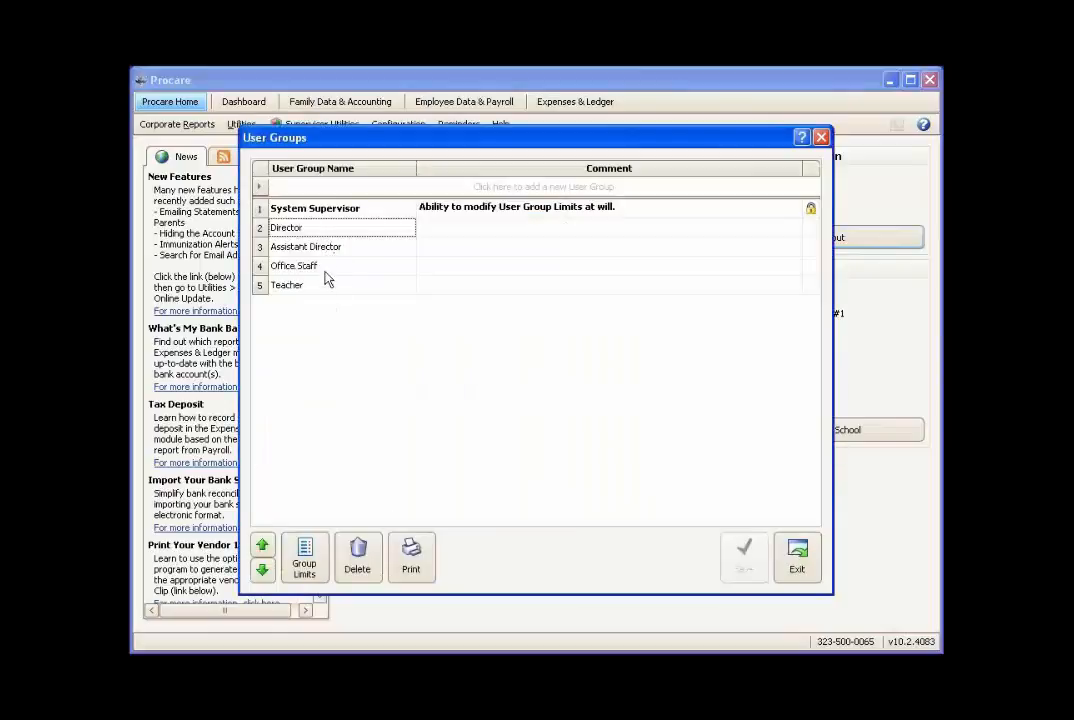
{"action": "left_click", "coordinate": [324, 284]}
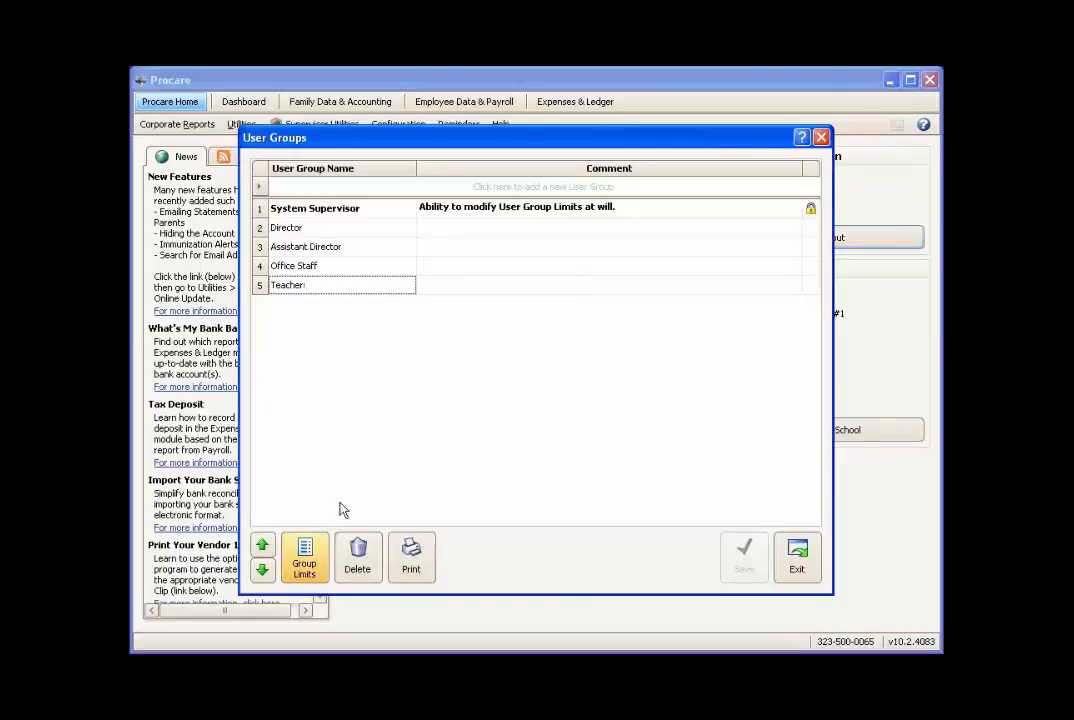
{"action": "left_click", "coordinate": [797, 562]}
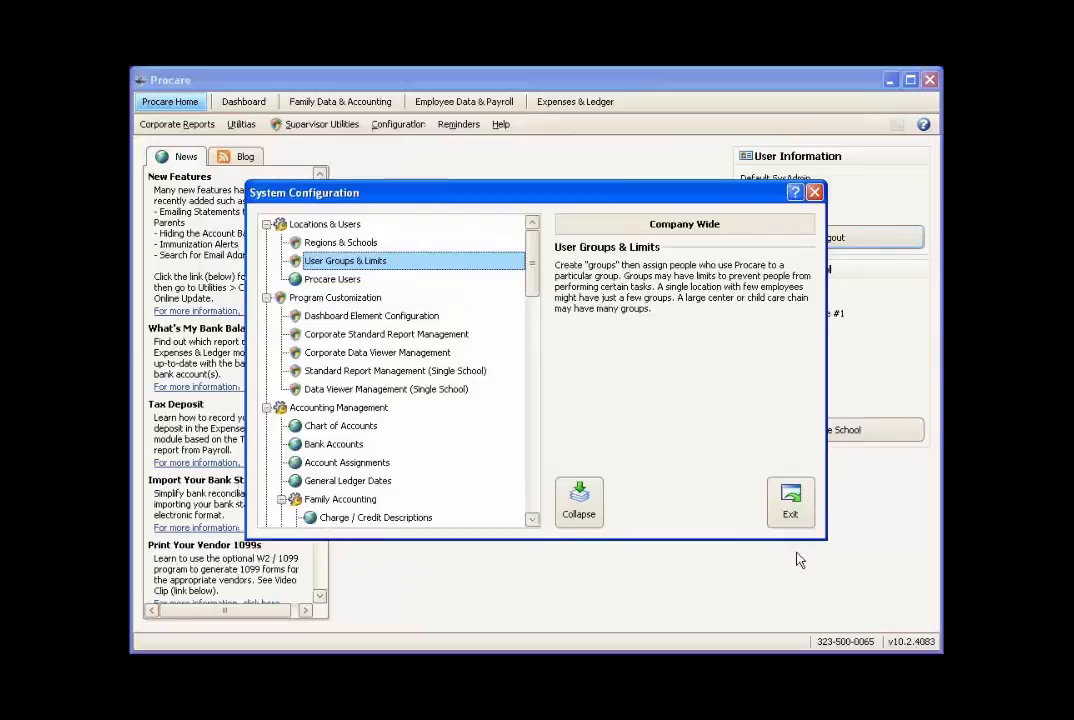
- Browse the Scheduling settings and review the department names in Departments
{"action": "left_click", "coordinate": [581, 500]}
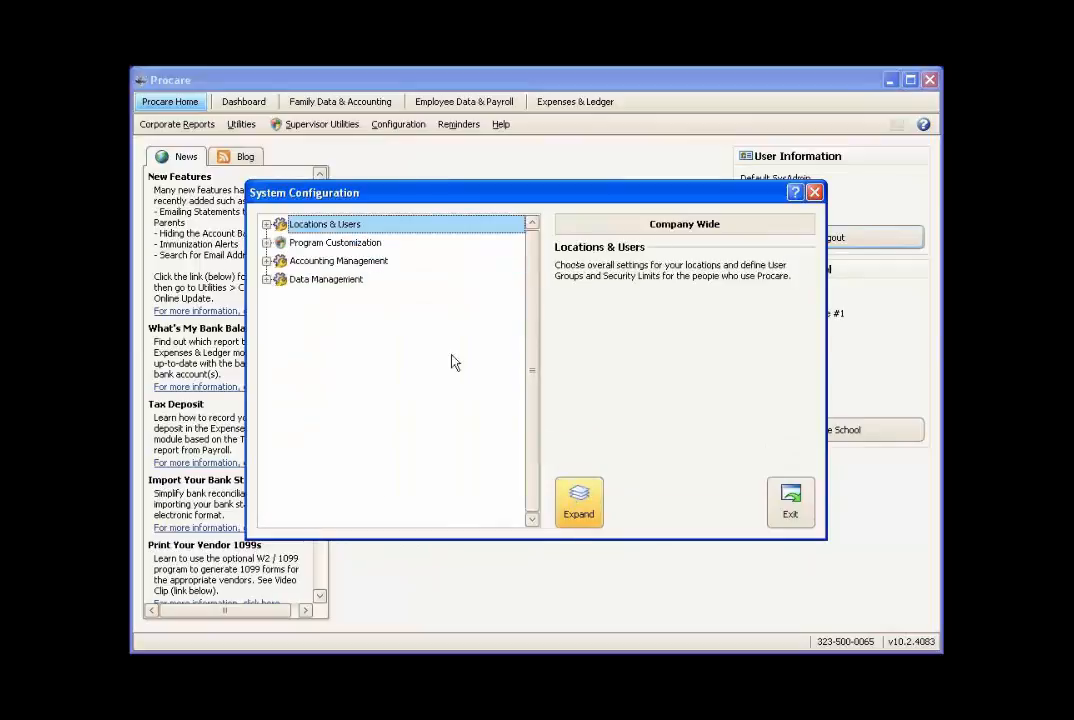
{"action": "left_click", "coordinate": [267, 281]}
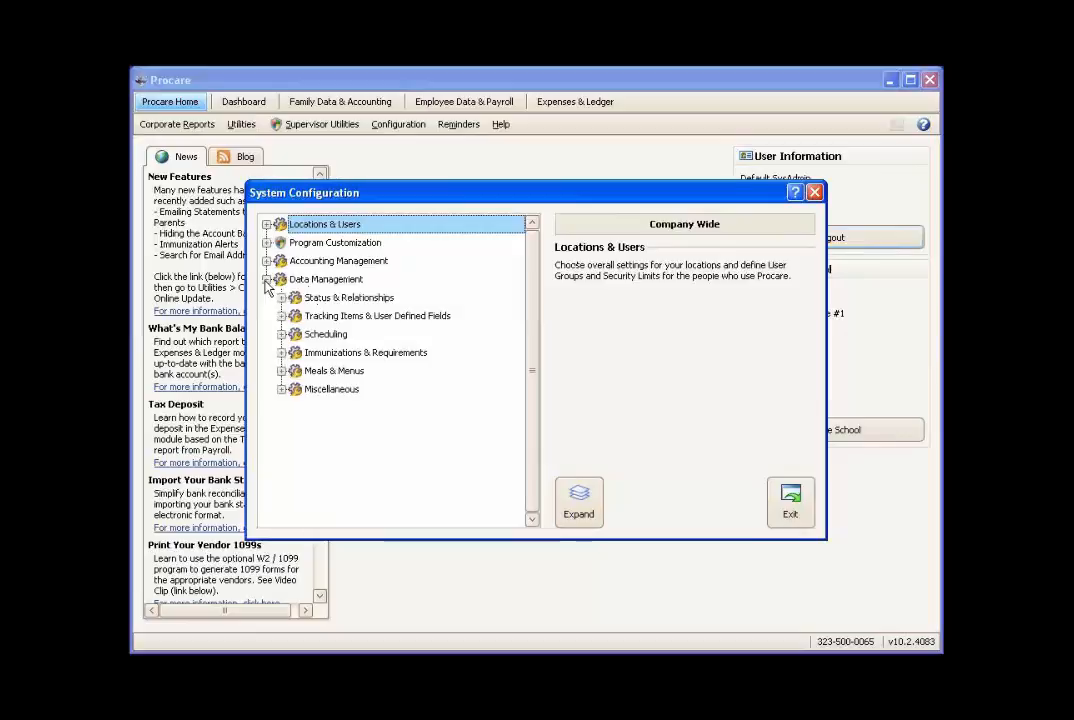
{"action": "left_click", "coordinate": [282, 334]}
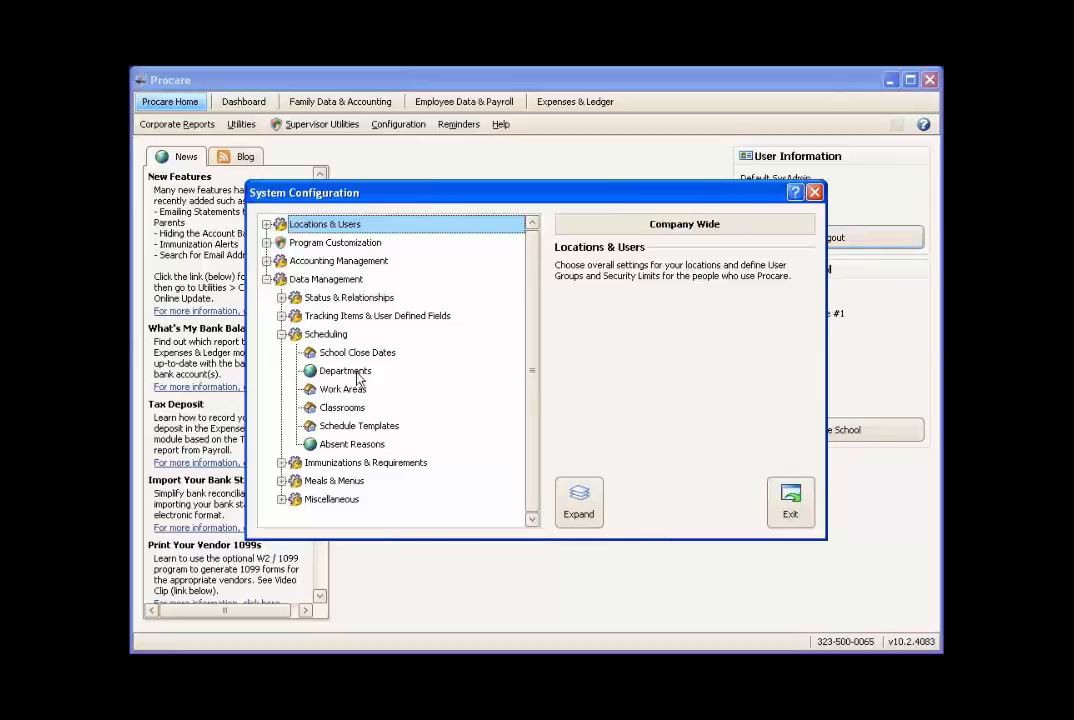
{"action": "left_click", "coordinate": [347, 410]}
{"action": "left_click", "coordinate": [357, 390]}
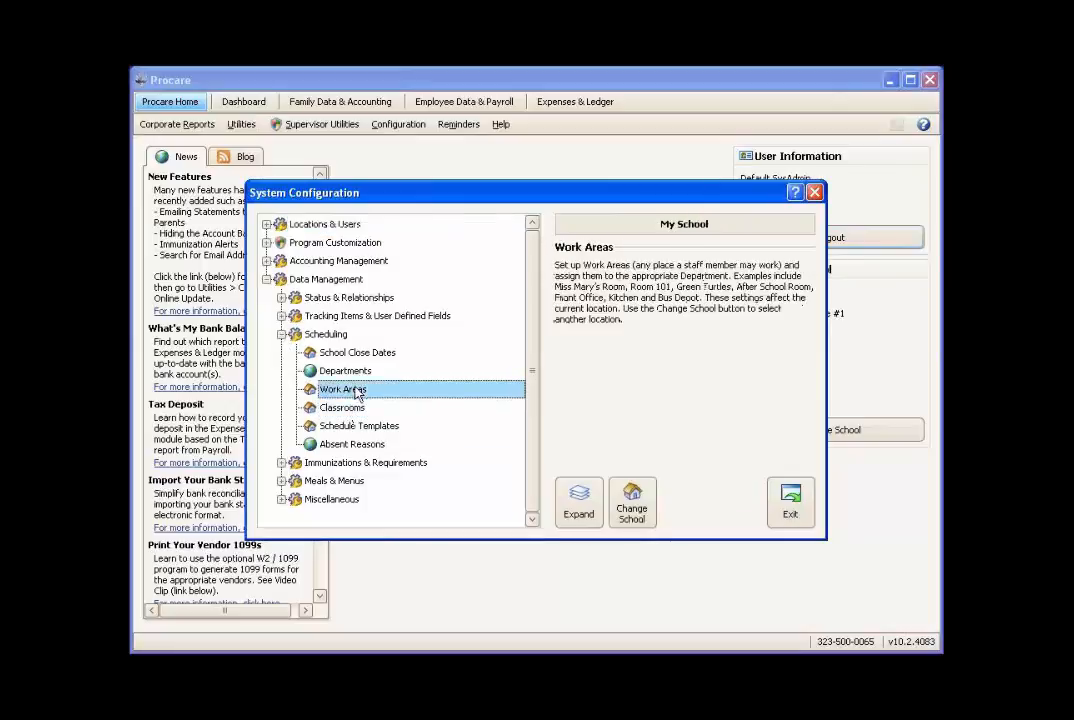
{"action": "left_click", "coordinate": [355, 372]}
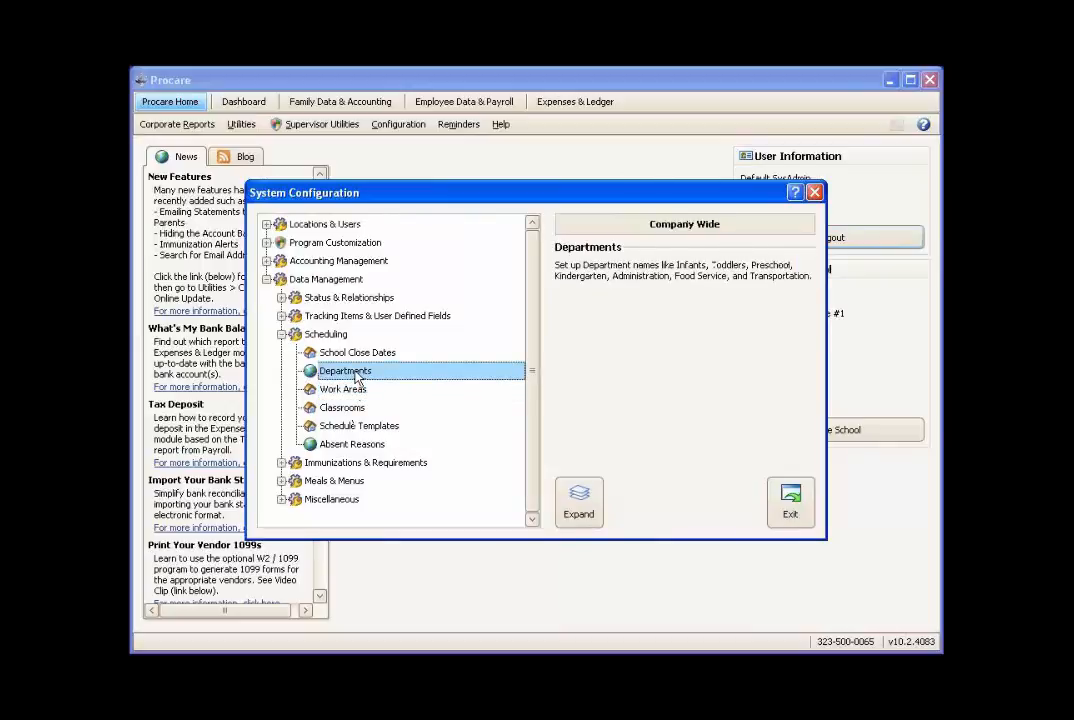
{"action": "double_click", "coordinate": [355, 374]}
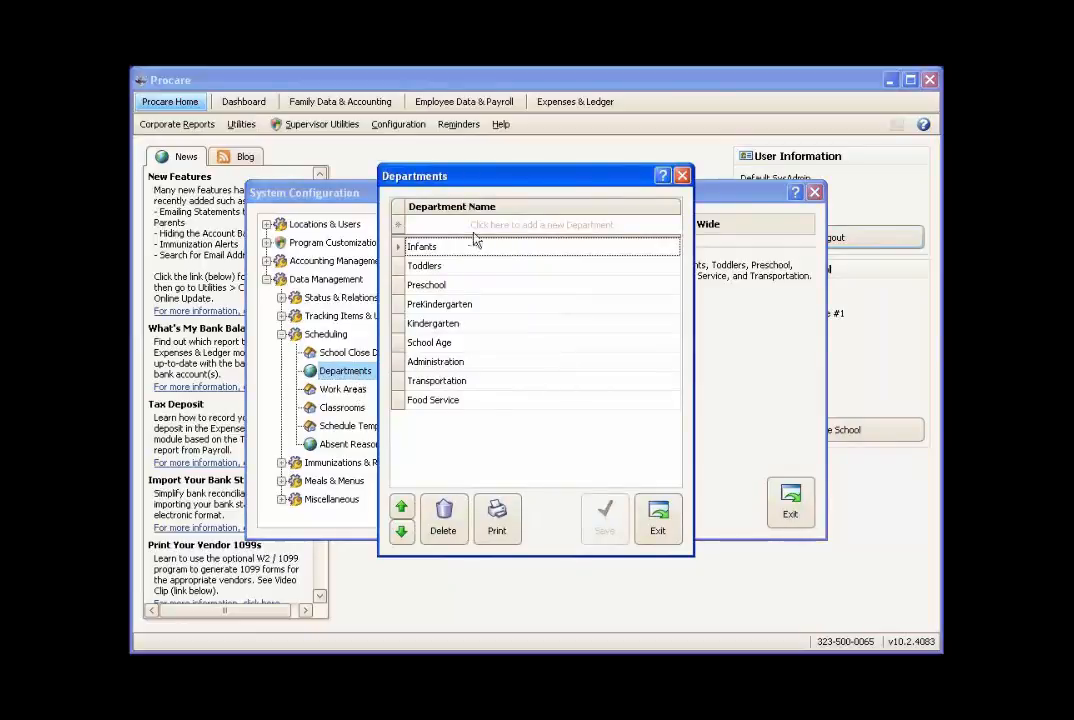
{"action": "left_click", "coordinate": [471, 268]}
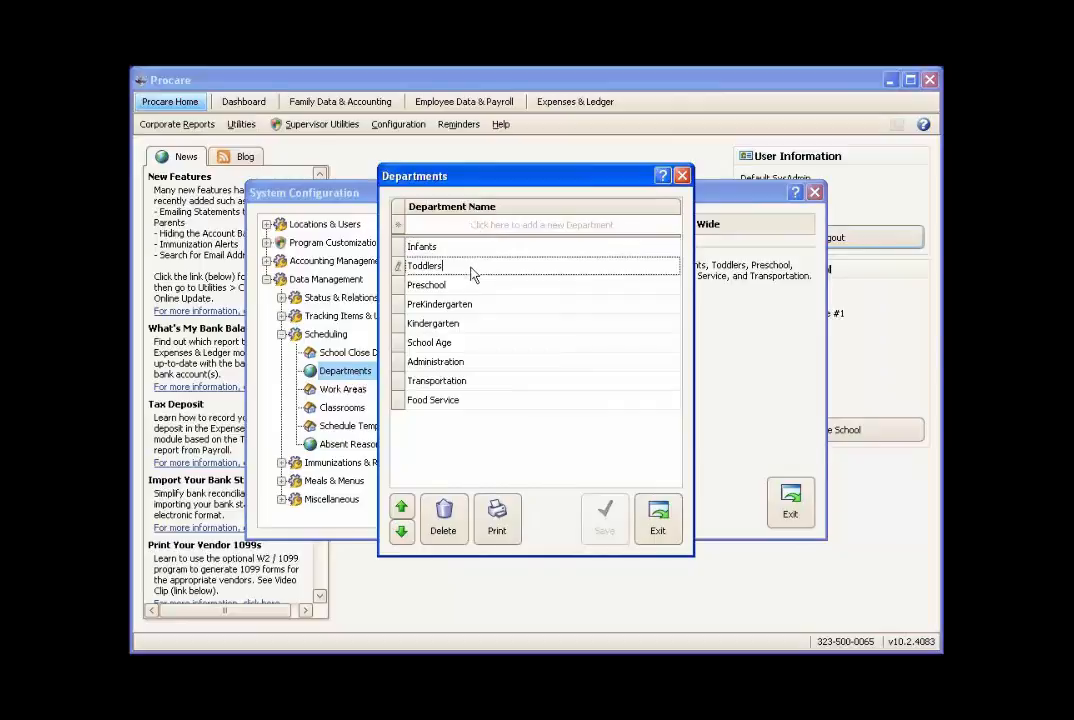
{"action": "left_click", "coordinate": [475, 362]}
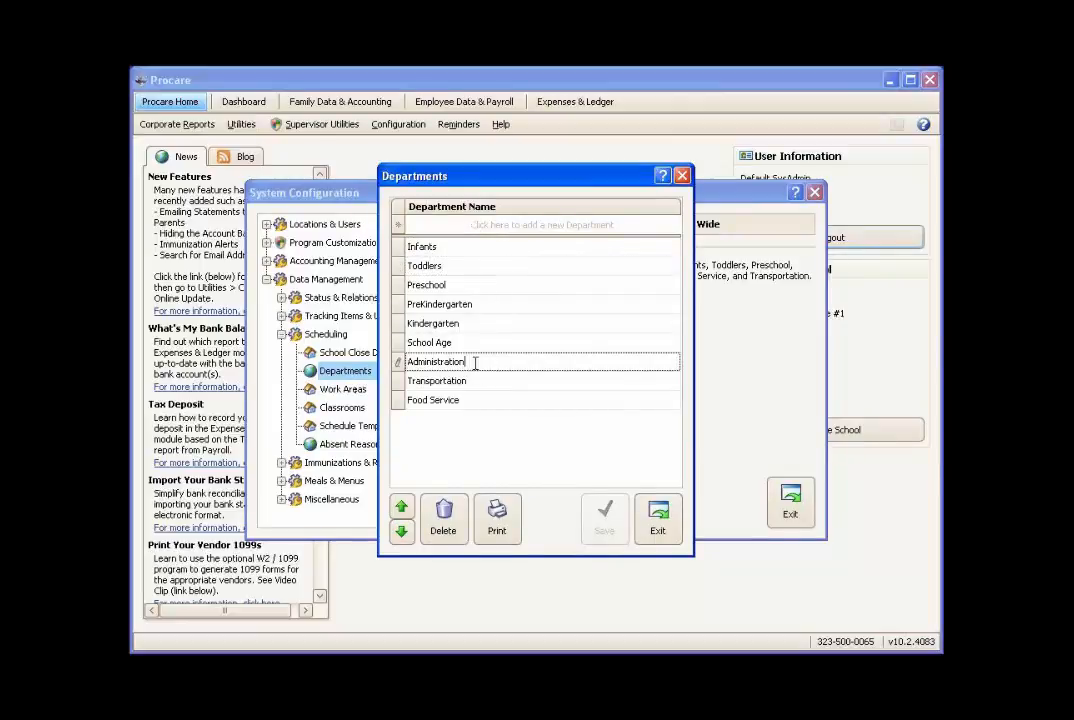
{"action": "left_click", "coordinate": [487, 380]}
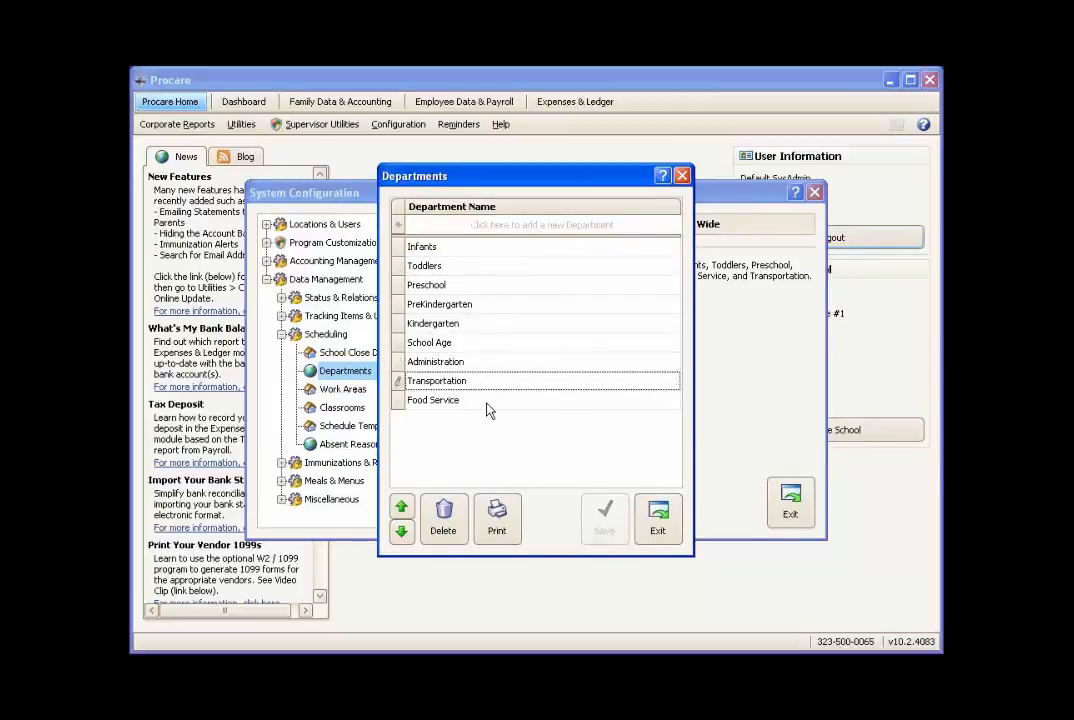
{"action": "left_click", "coordinate": [486, 399]}
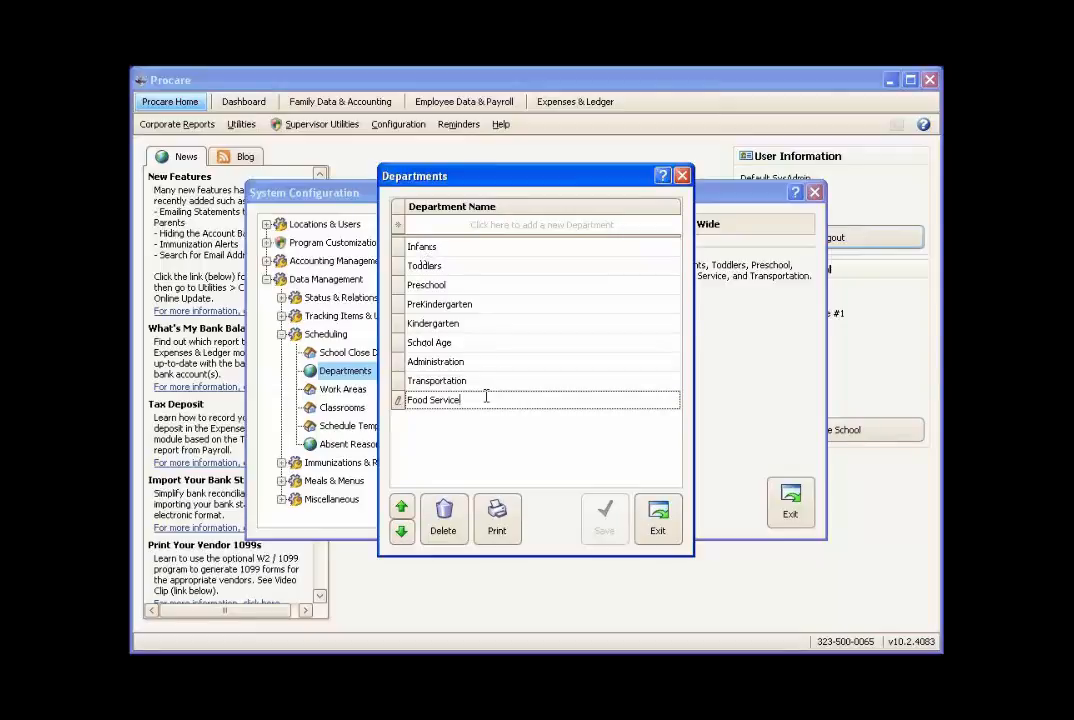
{"action": "left_click", "coordinate": [657, 517]}
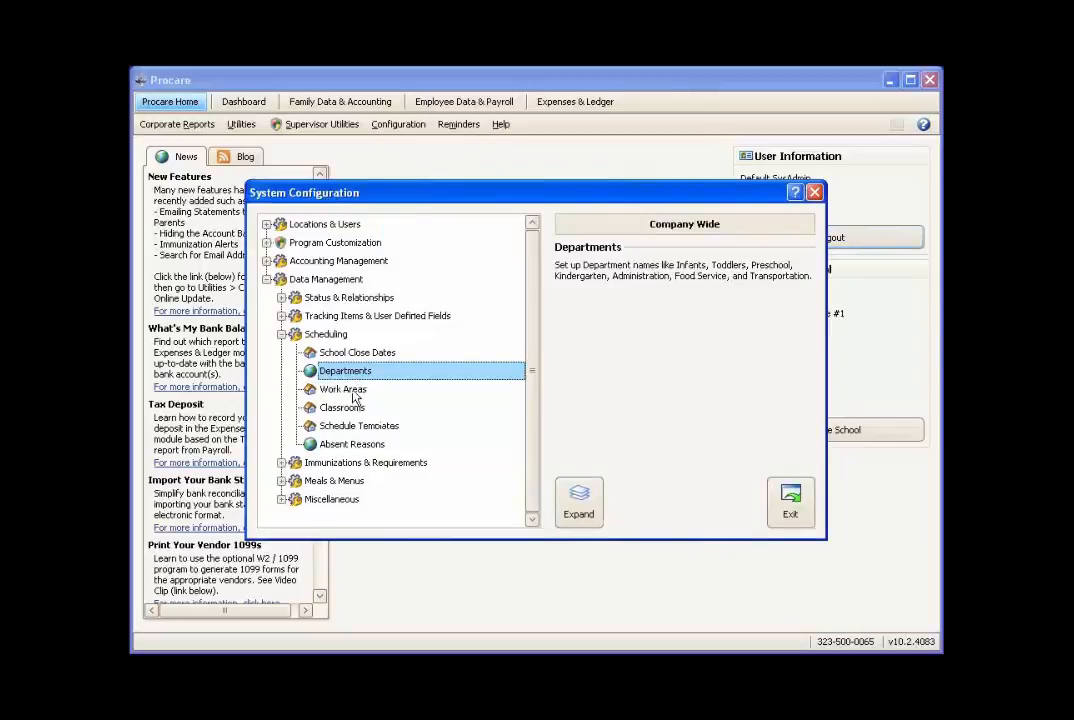
- Open Work Areas and review the imported work area names and their departments
{"action": "double_click", "coordinate": [353, 392]}
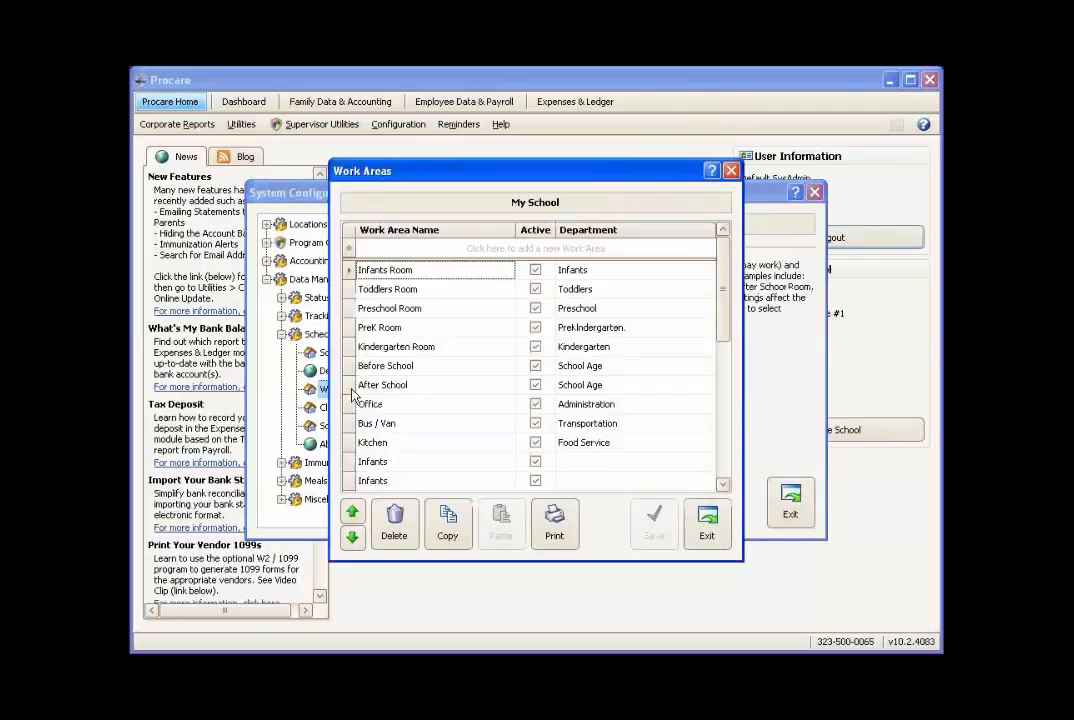
{"action": "left_click", "coordinate": [349, 442]}
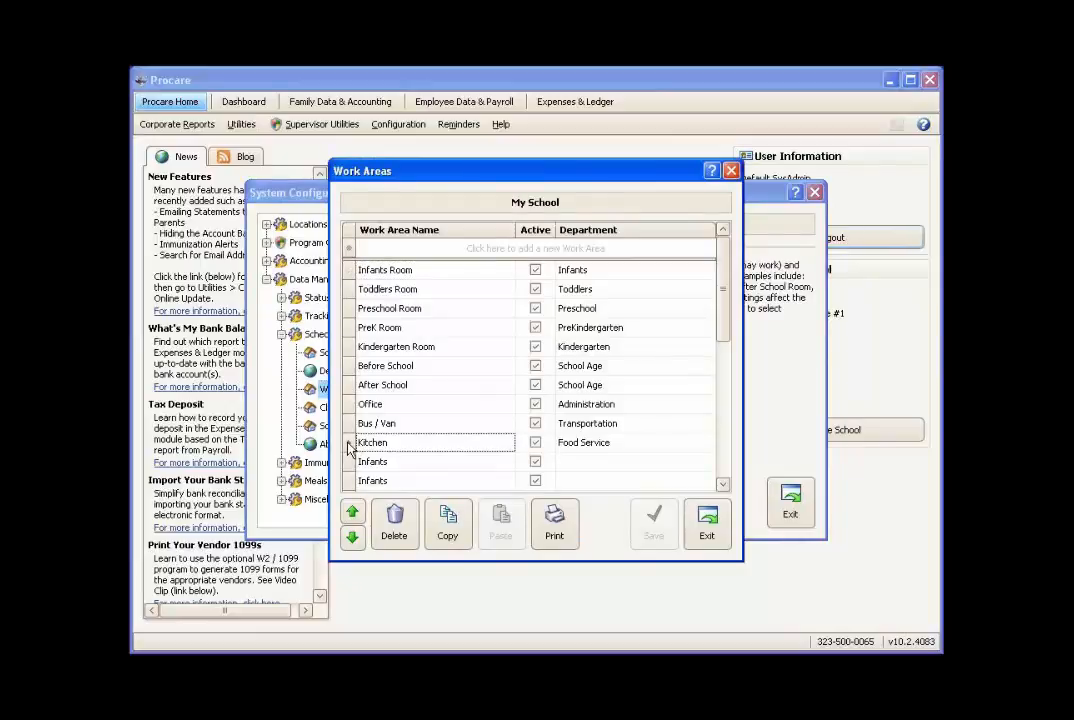
{"action": "left_click", "coordinate": [349, 406]}
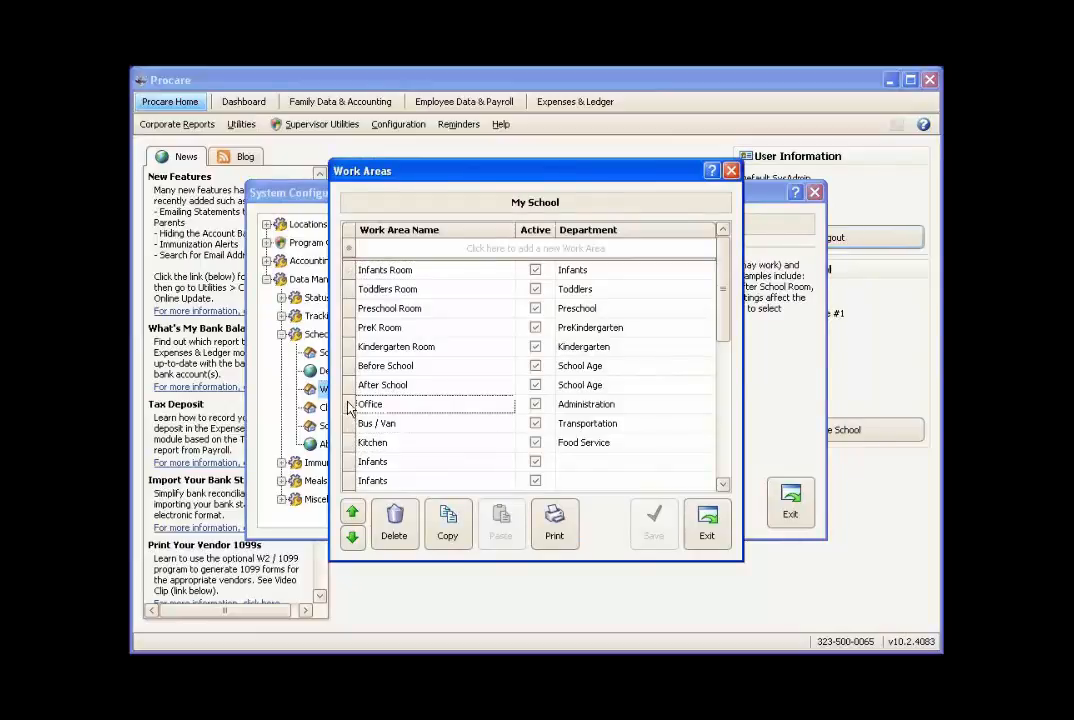
{"action": "left_click", "coordinate": [434, 270]}
{"action": "left_click", "coordinate": [433, 289]}
{"action": "left_click", "coordinate": [430, 308]}
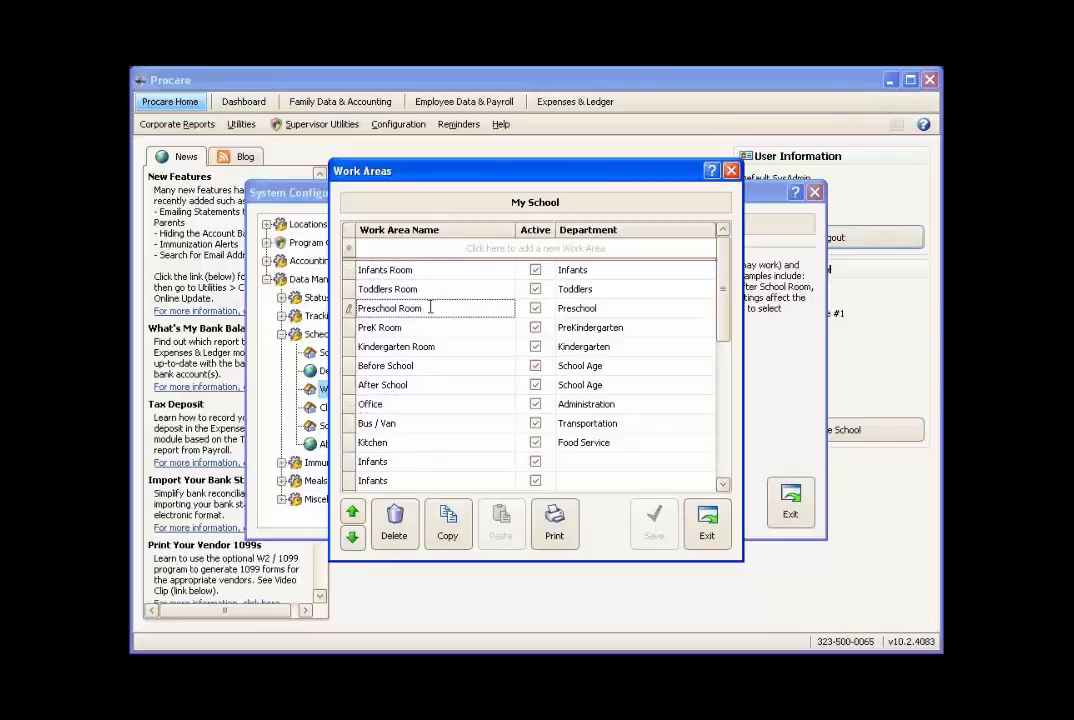
{"action": "left_click", "coordinate": [414, 463]}
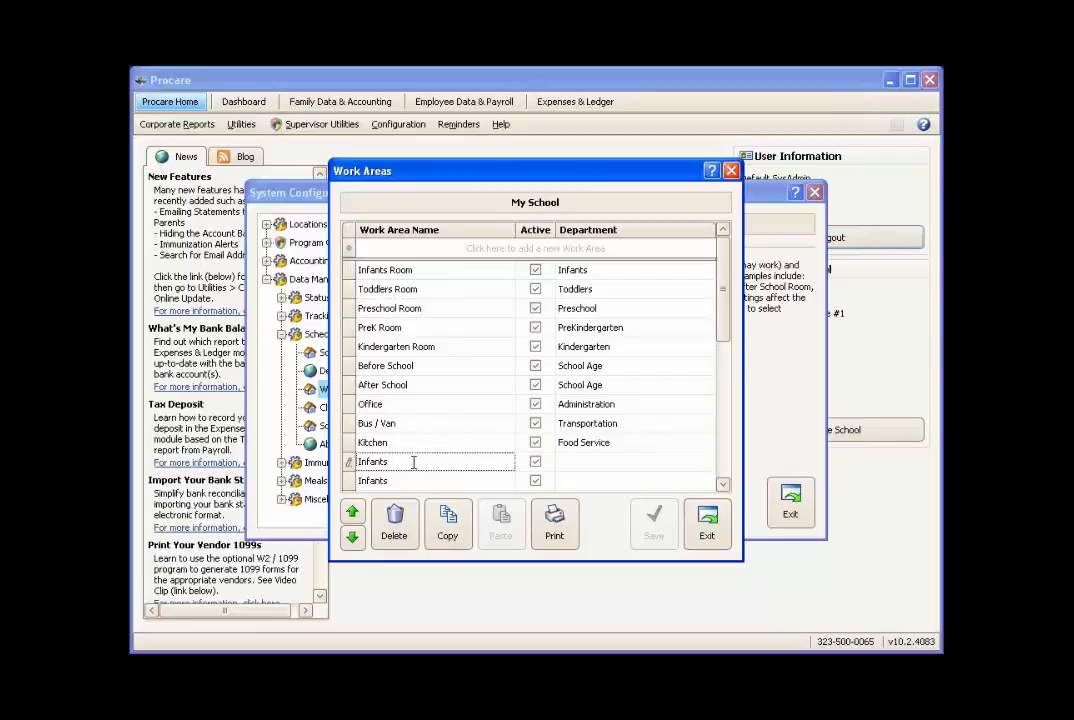
{"action": "left_click", "coordinate": [408, 485]}
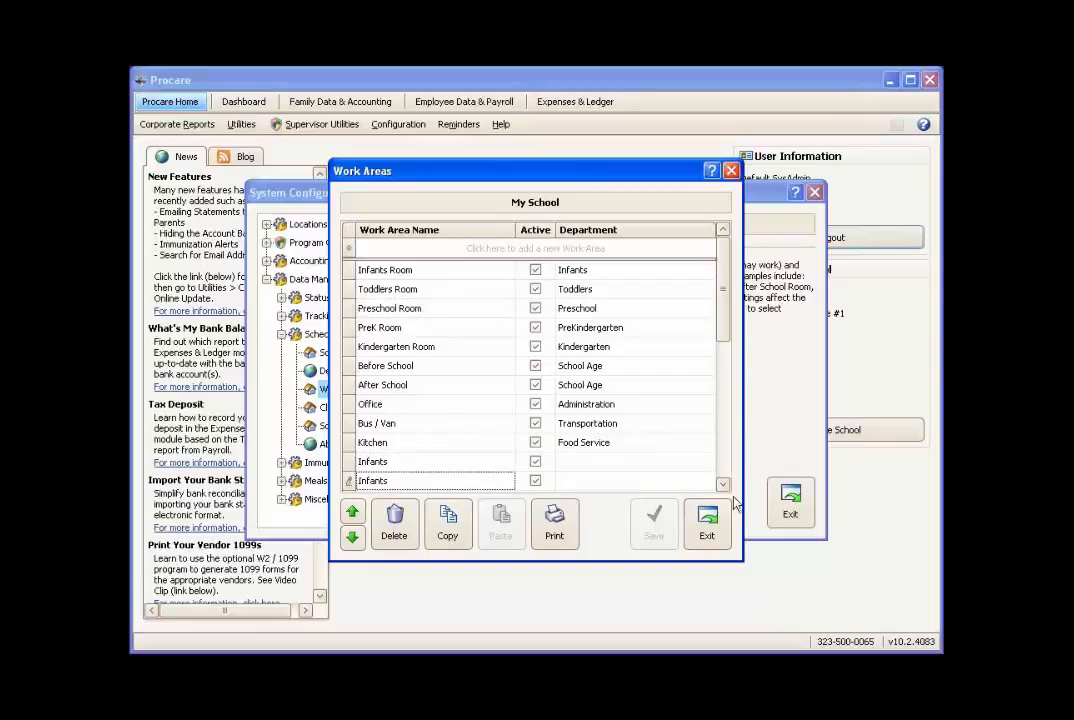
{"action": "scroll", "coordinate": [484, 482], "scroll_direction": "down", "scroll_amount": 2}
{"action": "left_click", "coordinate": [455, 463]}
{"action": "left_click", "coordinate": [460, 480]}
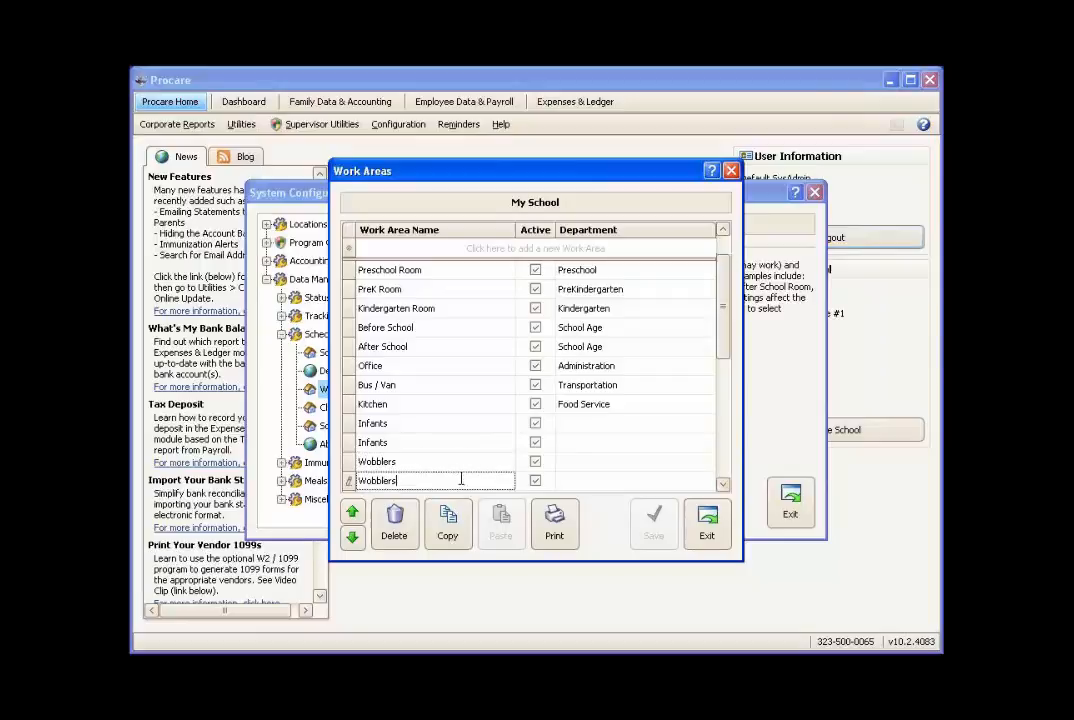
{"action": "left_click_drag", "start_coordinate": [727, 357], "coordinate": [727, 332]}
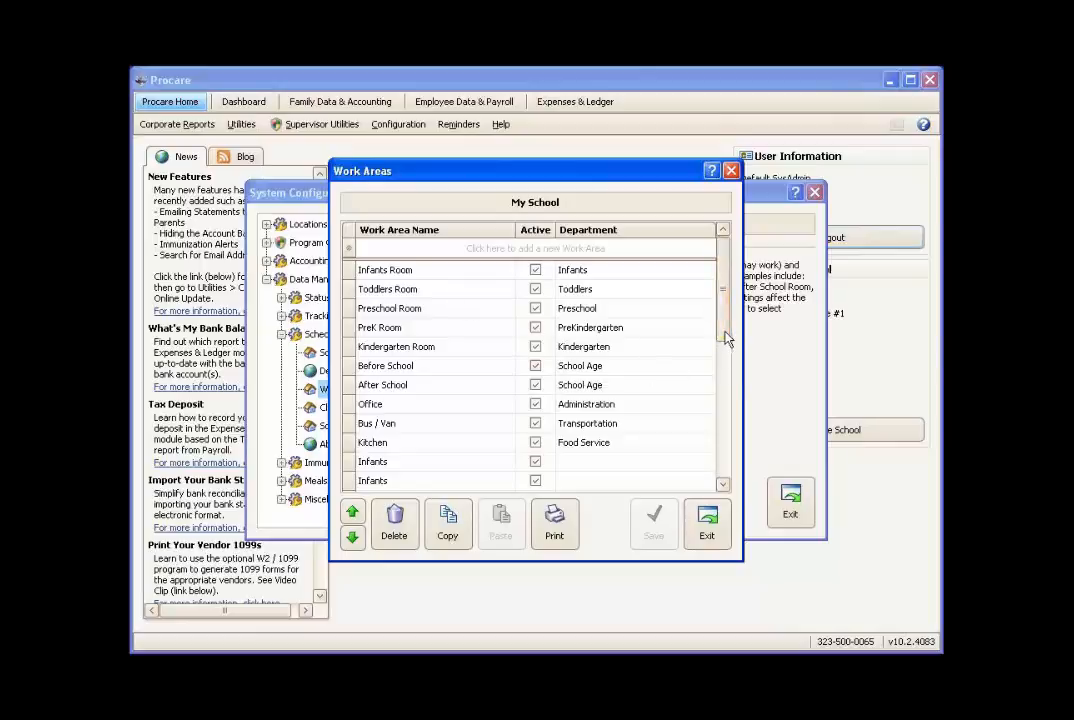
{"action": "mouse_move", "coordinate": [726, 336]}
{"action": "left_mouse_down"}
{"action": "mouse_move", "coordinate": [727, 360]}
{"action": "mouse_move", "coordinate": [726, 314]}
{"action": "left_mouse_up"}
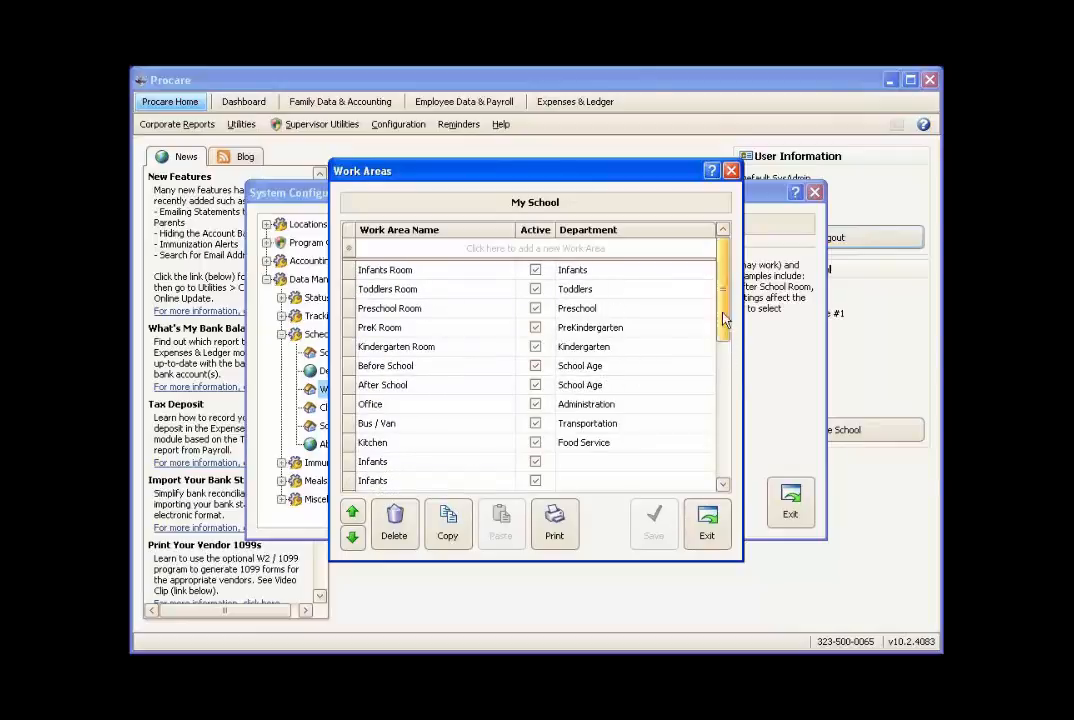
{"action": "left_click", "coordinate": [349, 289]}
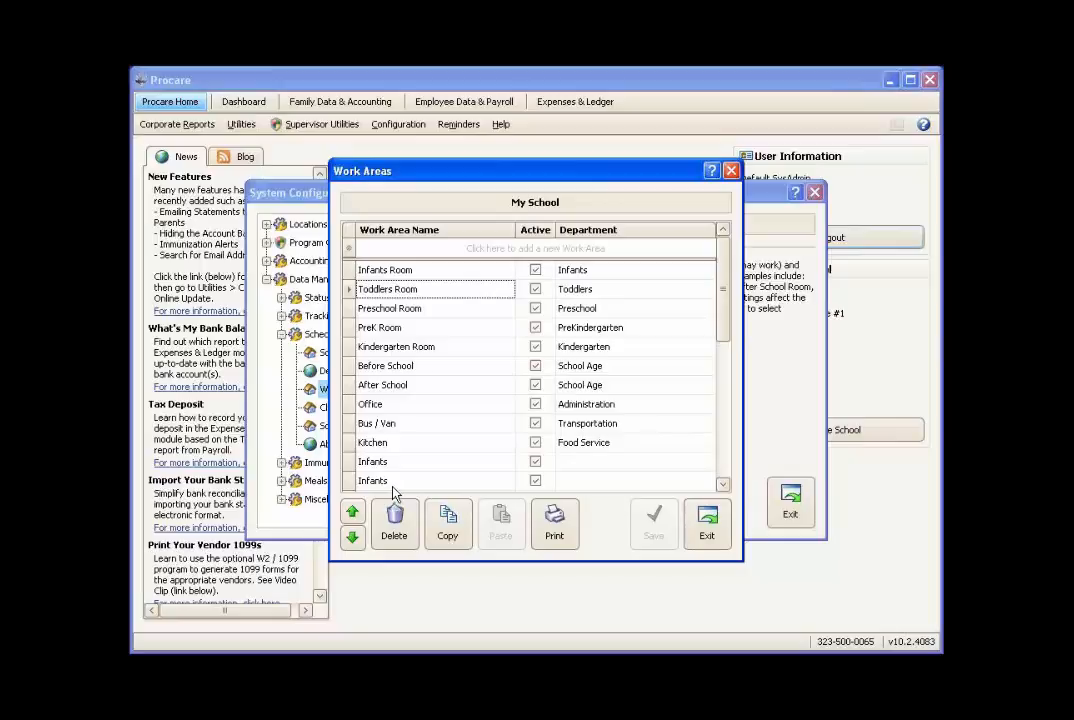
- Add a work area named Green Turtles in the Infants department, save it and close Work Areas
{"action": "left_click", "coordinate": [448, 247]}
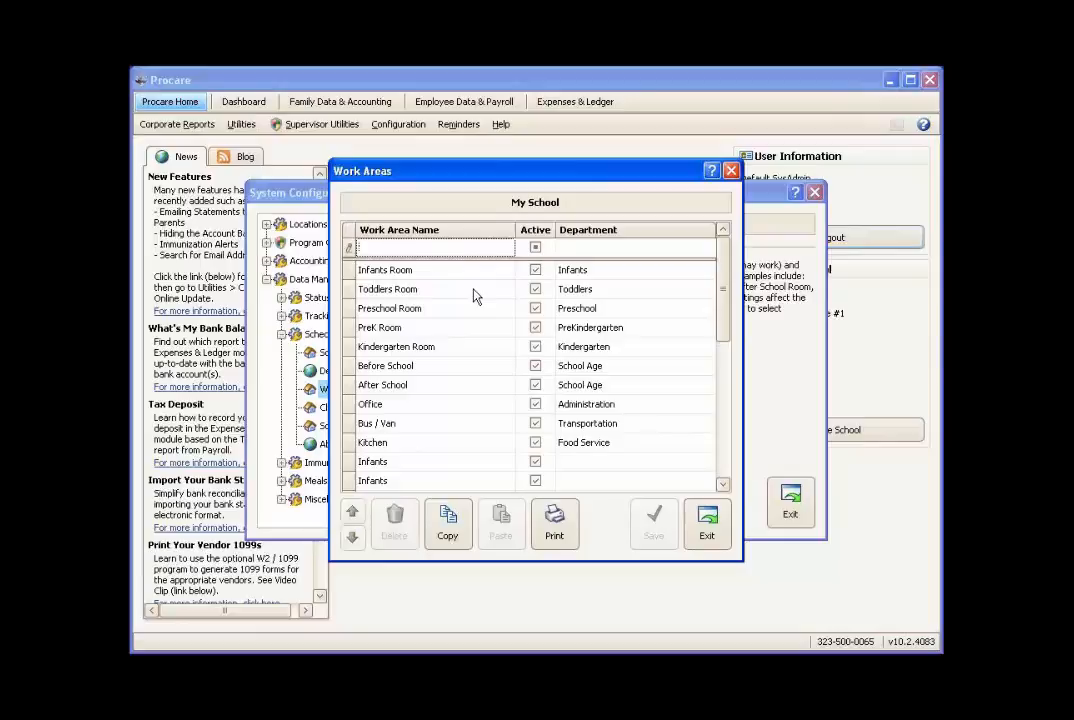
{"action": "type", "text": "Green"}
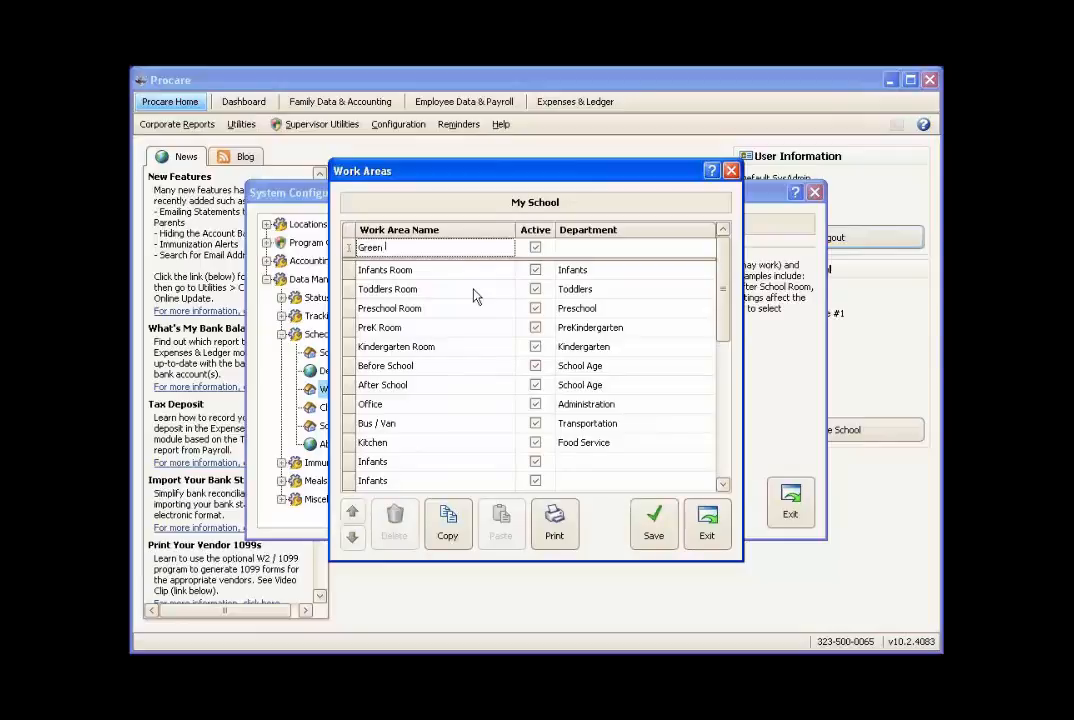
{"action": "type", "text": " Turf"}
{"action": "type", "text": "les"}
{"action": "key", "text": "Tab"}
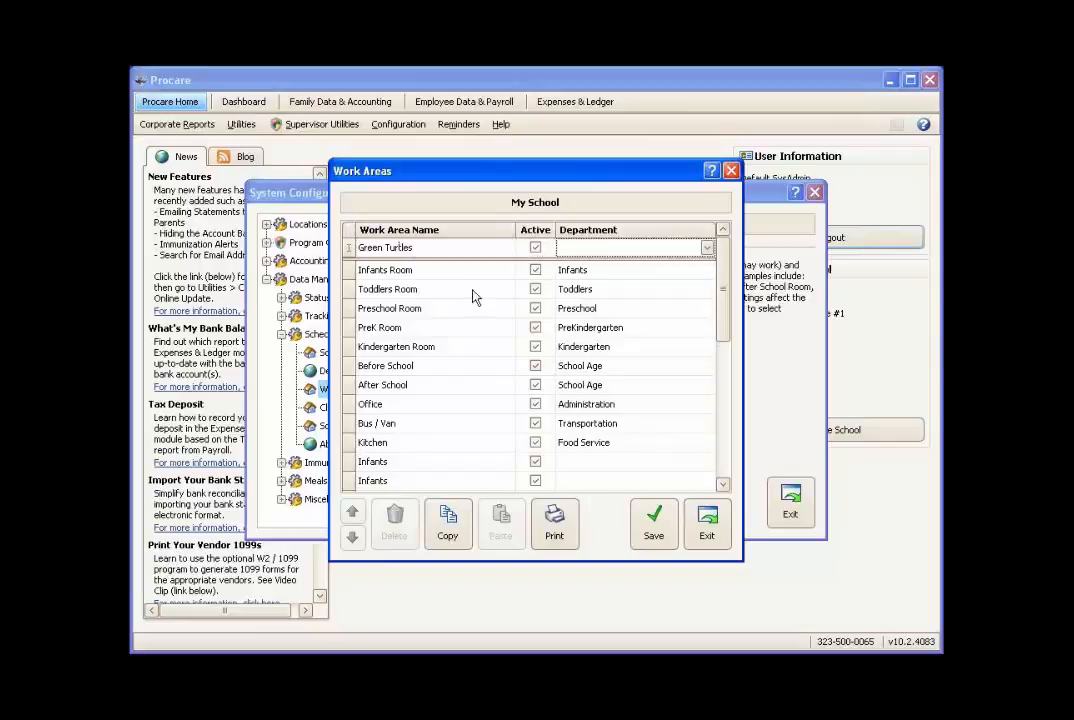
{"action": "left_click", "coordinate": [707, 247]}
{"action": "left_click", "coordinate": [618, 266]}
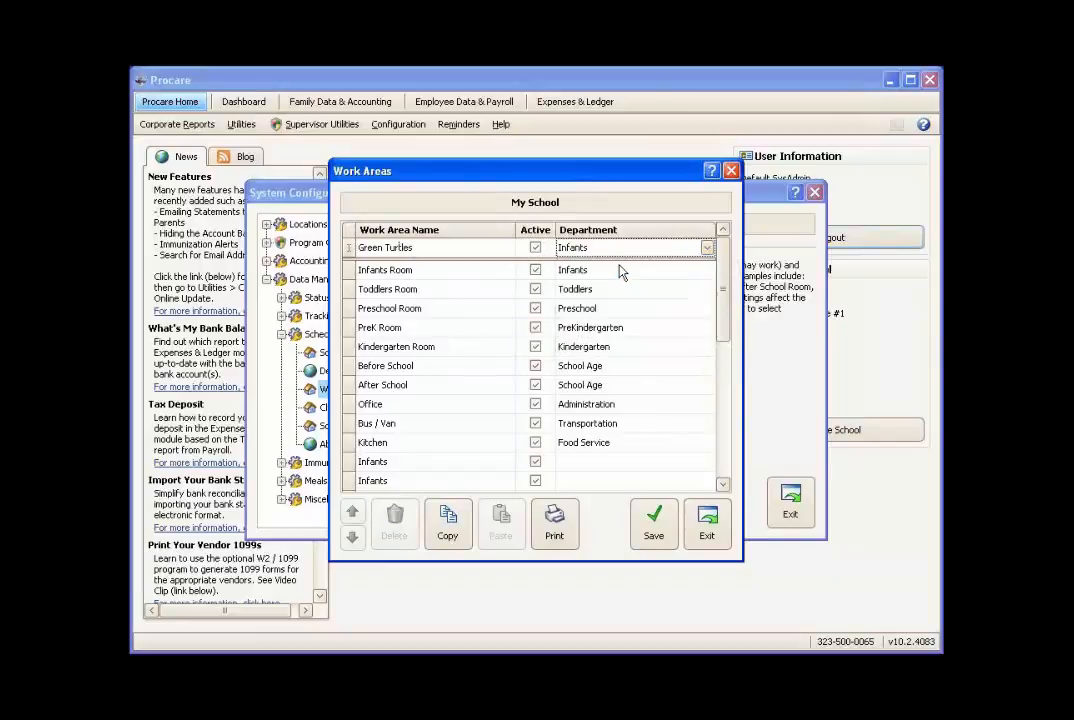
{"action": "left_click", "coordinate": [652, 522]}
{"action": "left_click", "coordinate": [707, 525]}
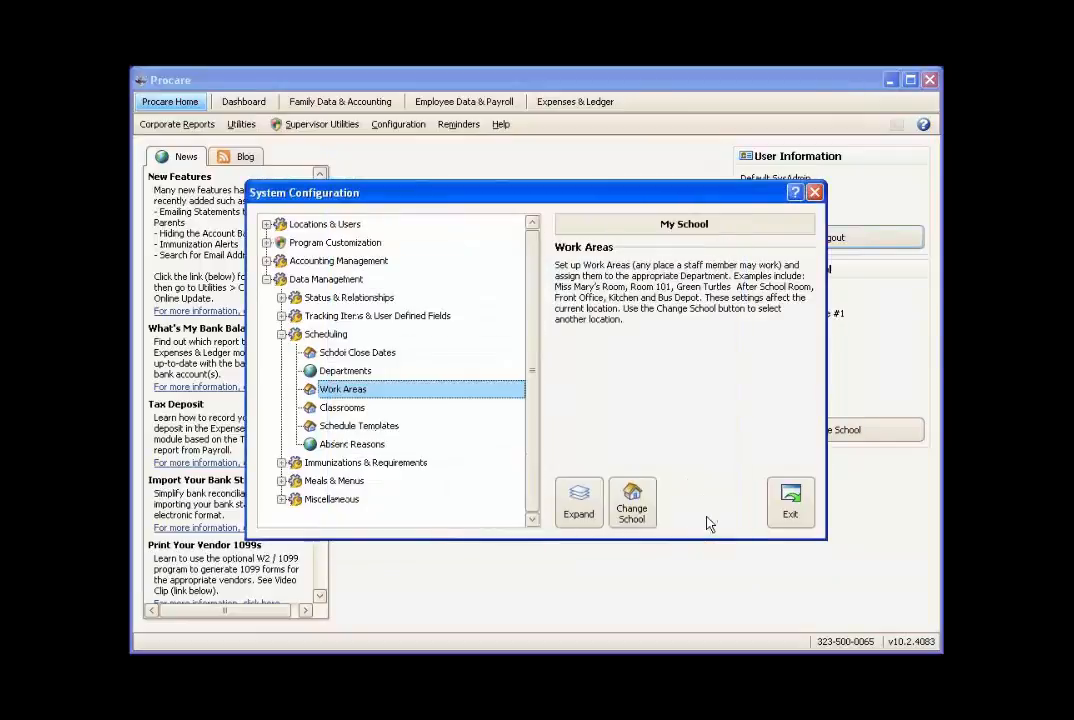
- Open Classrooms and add the Green Turtles classroom with a ratio of 8 and a maximum of 16, then save and close
{"action": "left_click", "coordinate": [351, 407]}
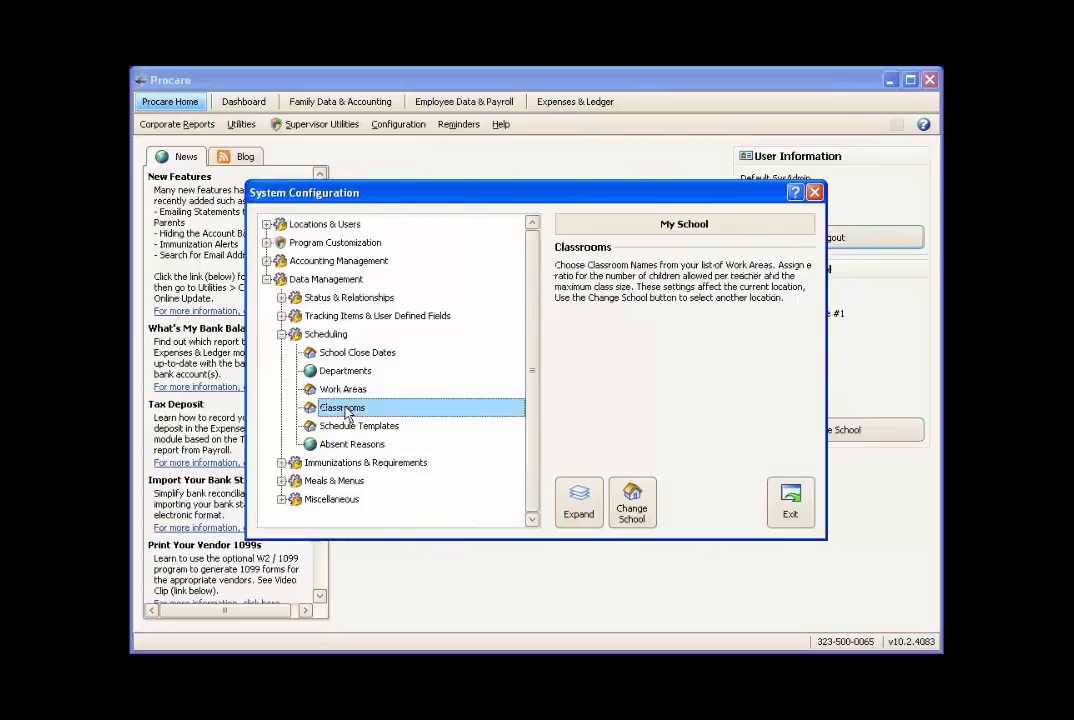
{"action": "double_click", "coordinate": [347, 410]}
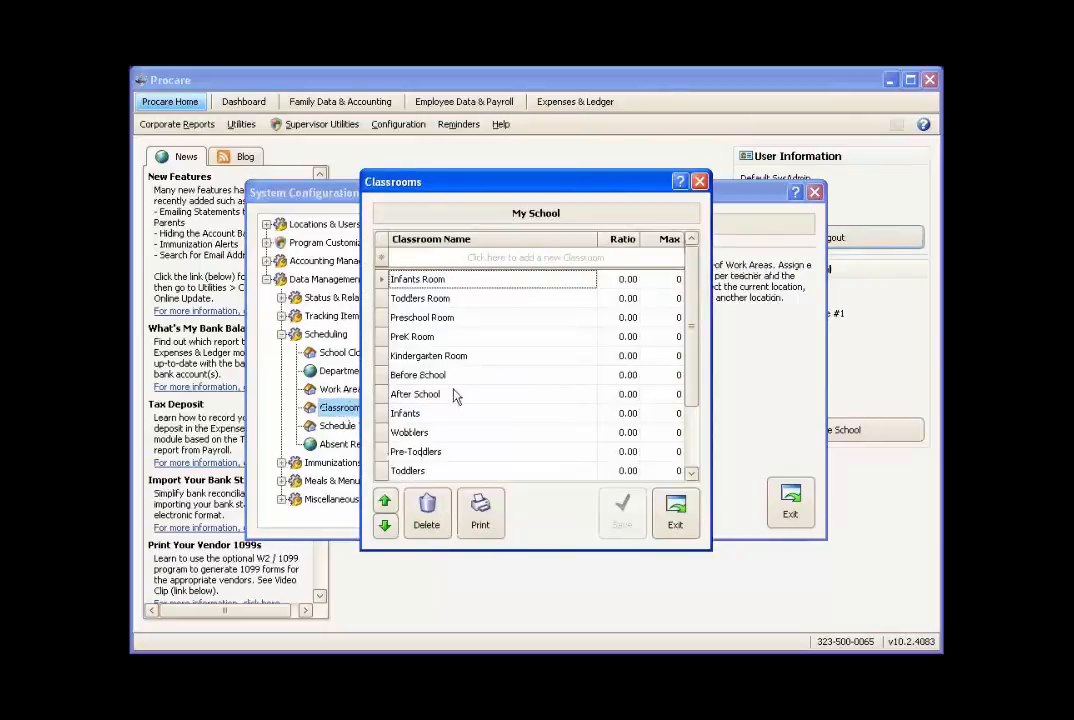
{"action": "left_click", "coordinate": [558, 259]}
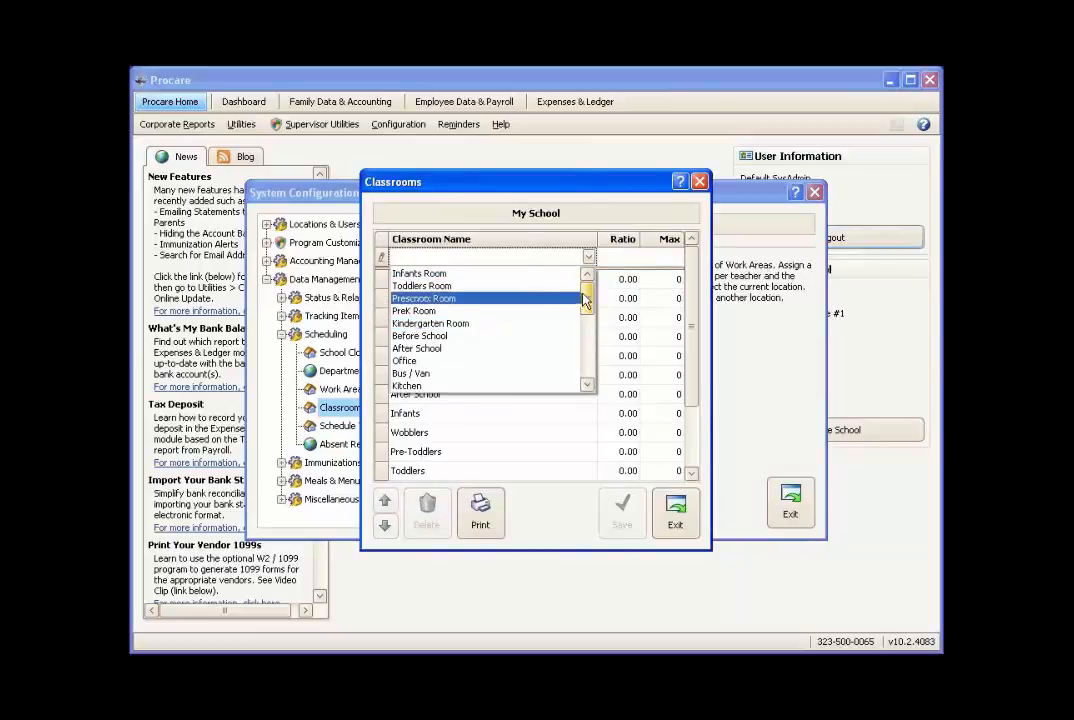
{"action": "left_click_drag", "start_coordinate": [587, 297], "coordinate": [590, 358]}
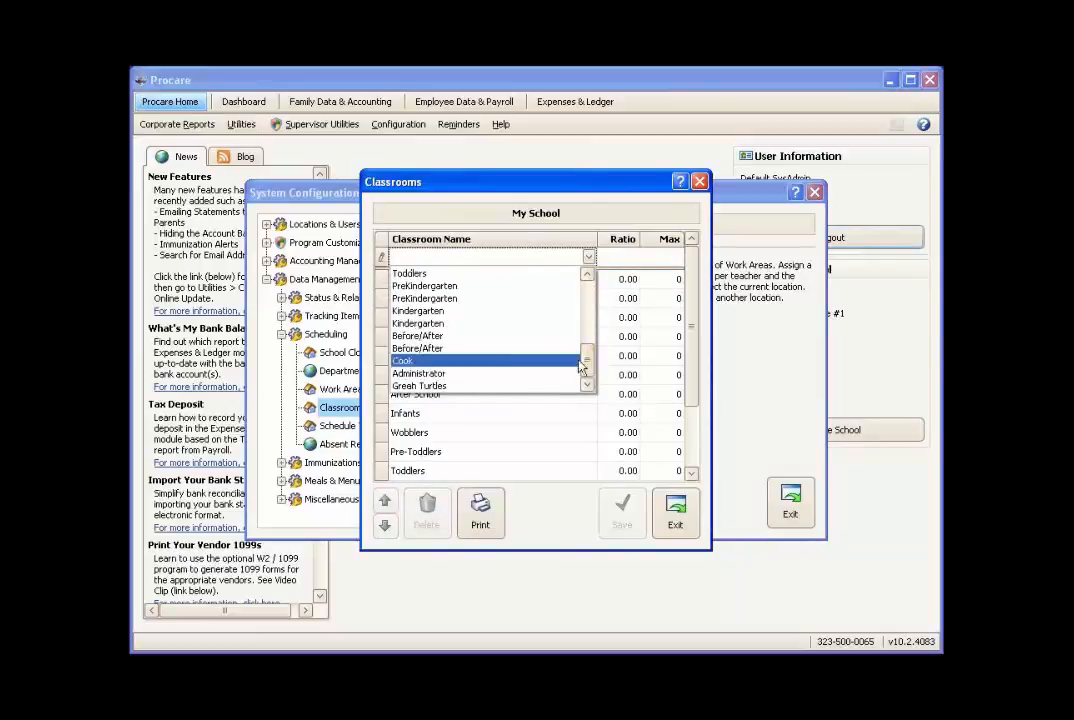
{"action": "left_click", "coordinate": [438, 385]}
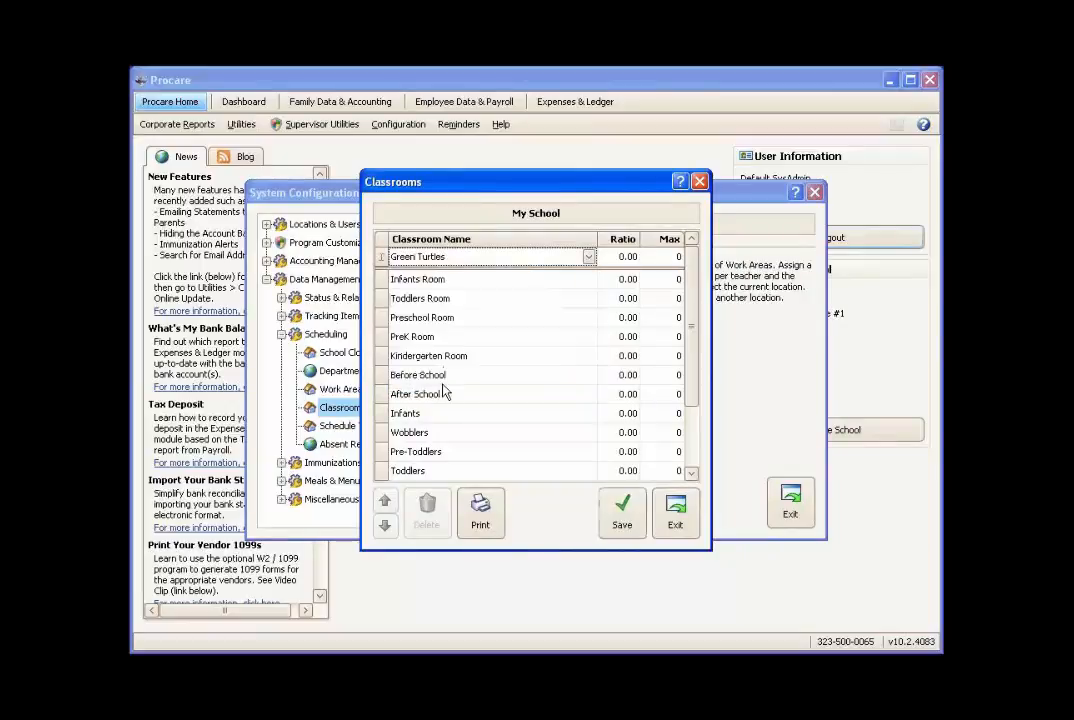
{"action": "left_click", "coordinate": [627, 257]}
{"action": "type", "text": "8"}
{"action": "left_click", "coordinate": [657, 257]}
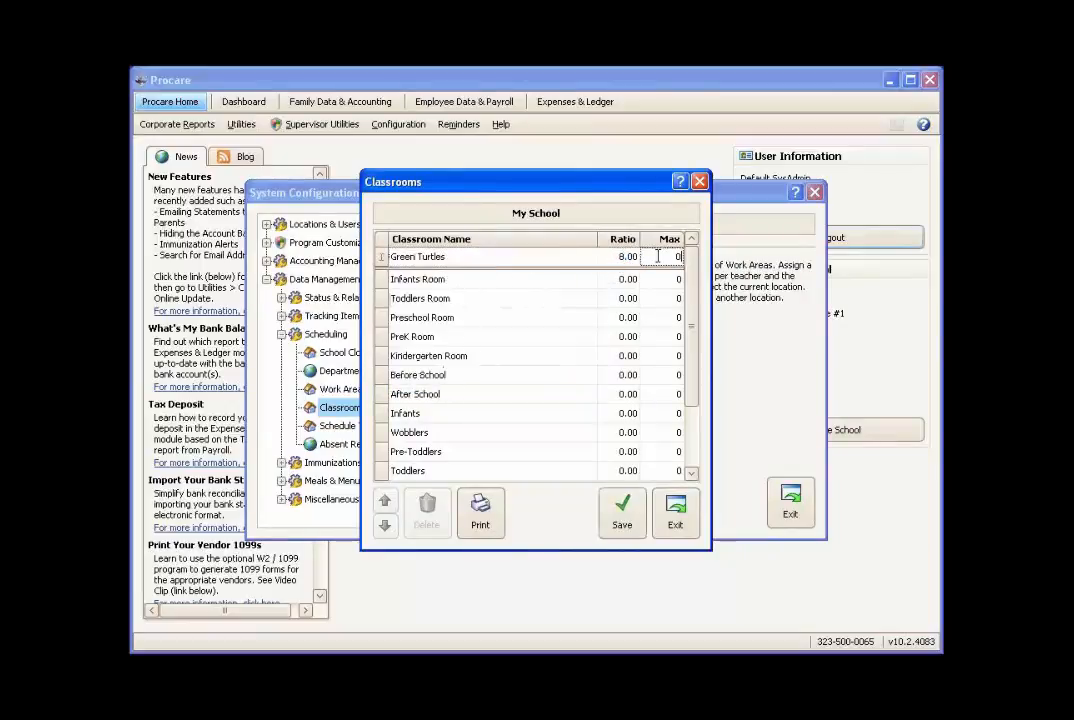
{"action": "type", "text": "16"}
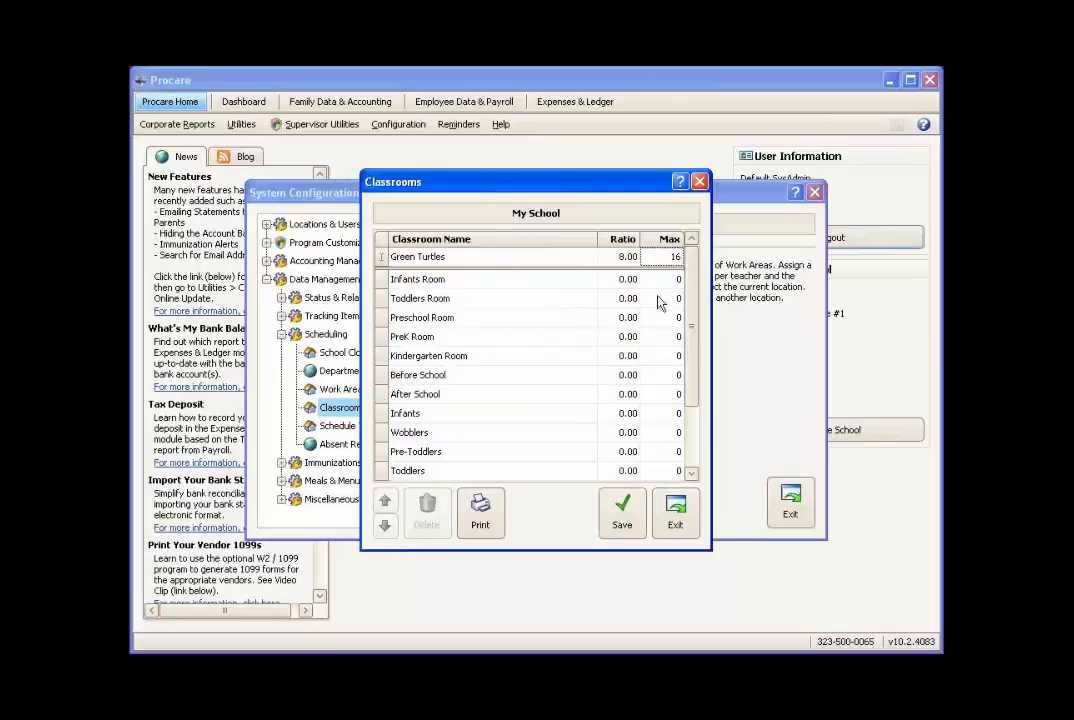
{"action": "left_click", "coordinate": [635, 515]}
{"action": "left_click", "coordinate": [676, 511]}
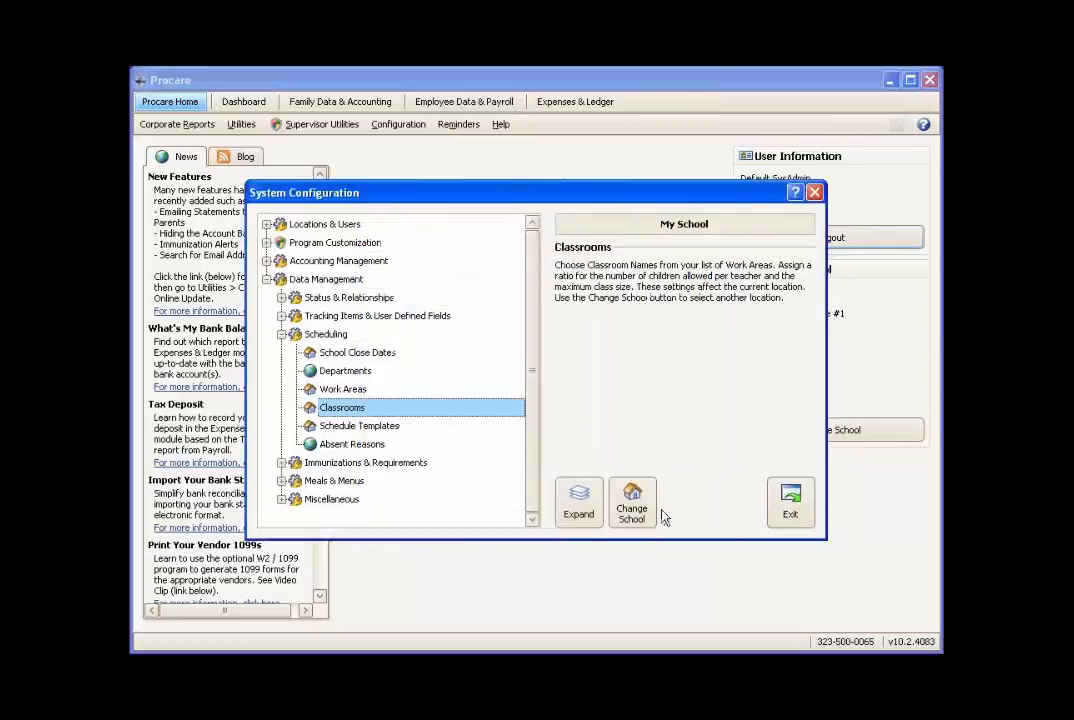
- Browse the Scheduling items, then expand Immunizations & Requirements and open Global Child Immunizations & Requirements
{"action": "left_click", "coordinate": [345, 374]}
{"action": "left_click", "coordinate": [343, 391]}
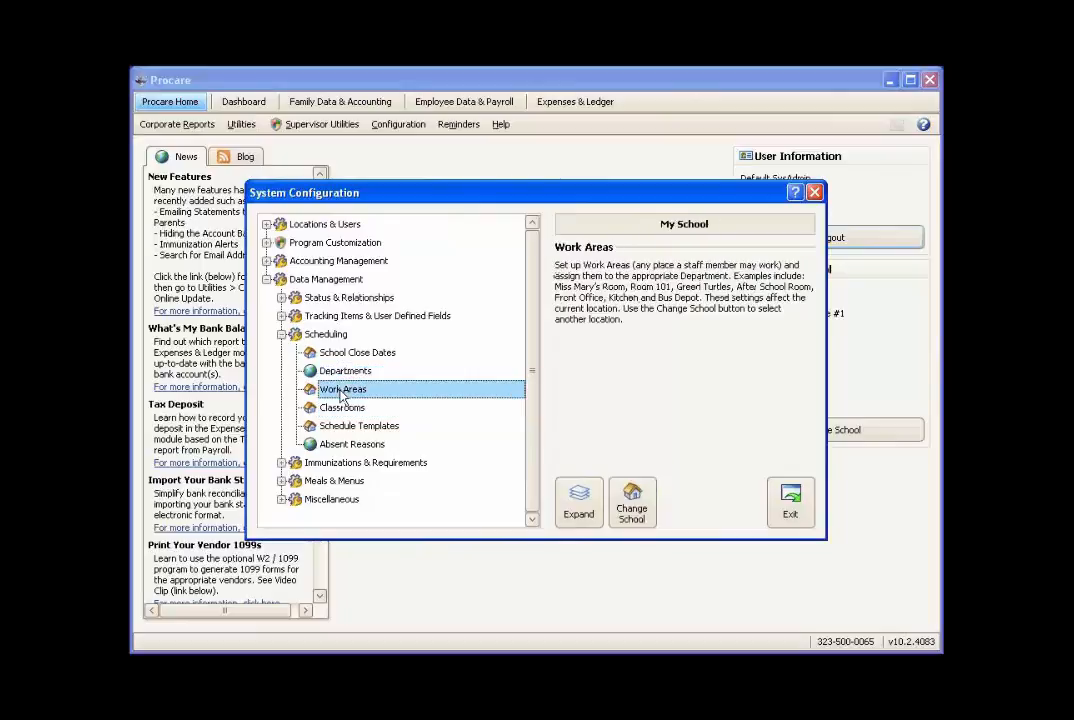
{"action": "left_click", "coordinate": [339, 409]}
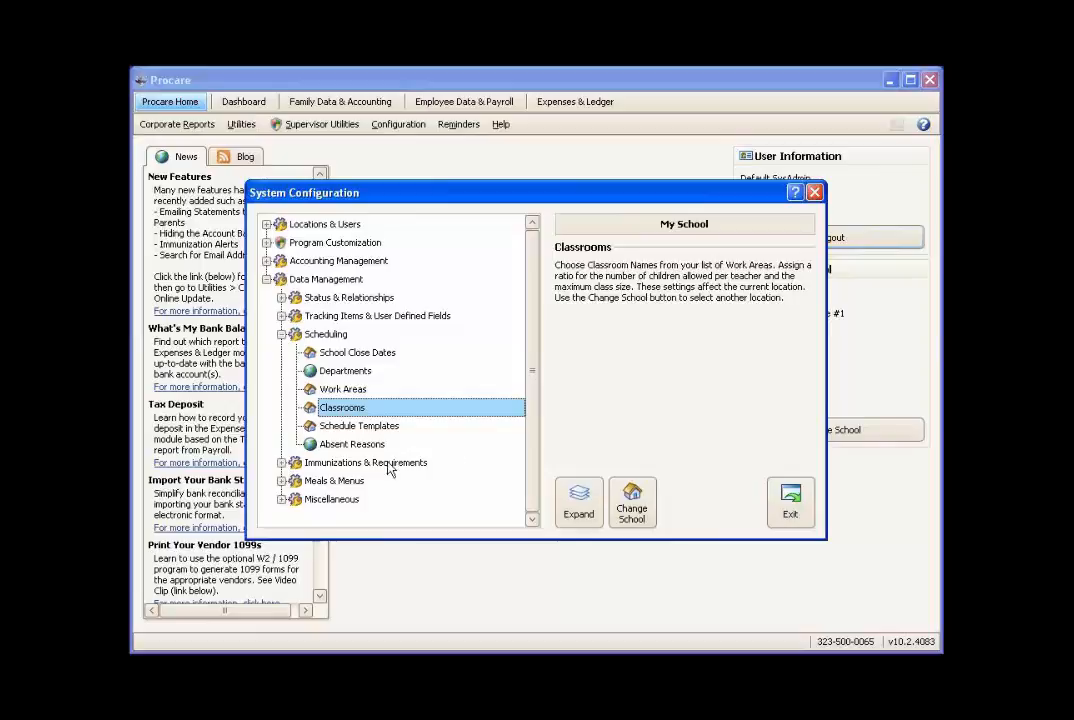
{"action": "left_click", "coordinate": [282, 463]}
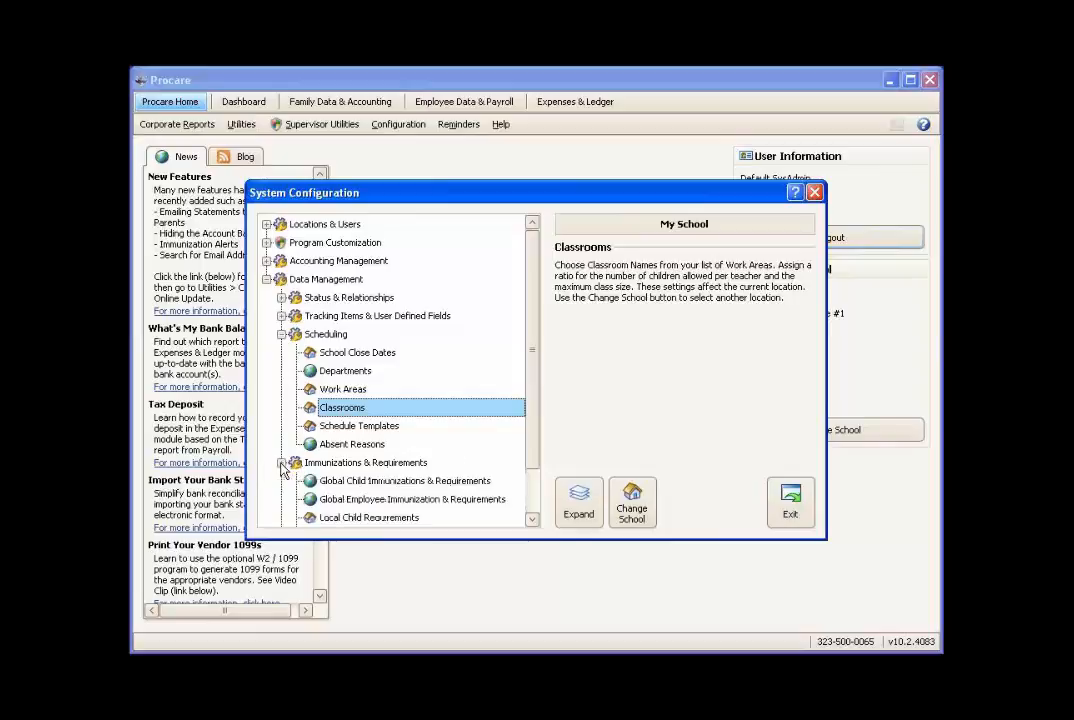
{"action": "left_click_drag", "start_coordinate": [537, 408], "coordinate": [537, 446]}
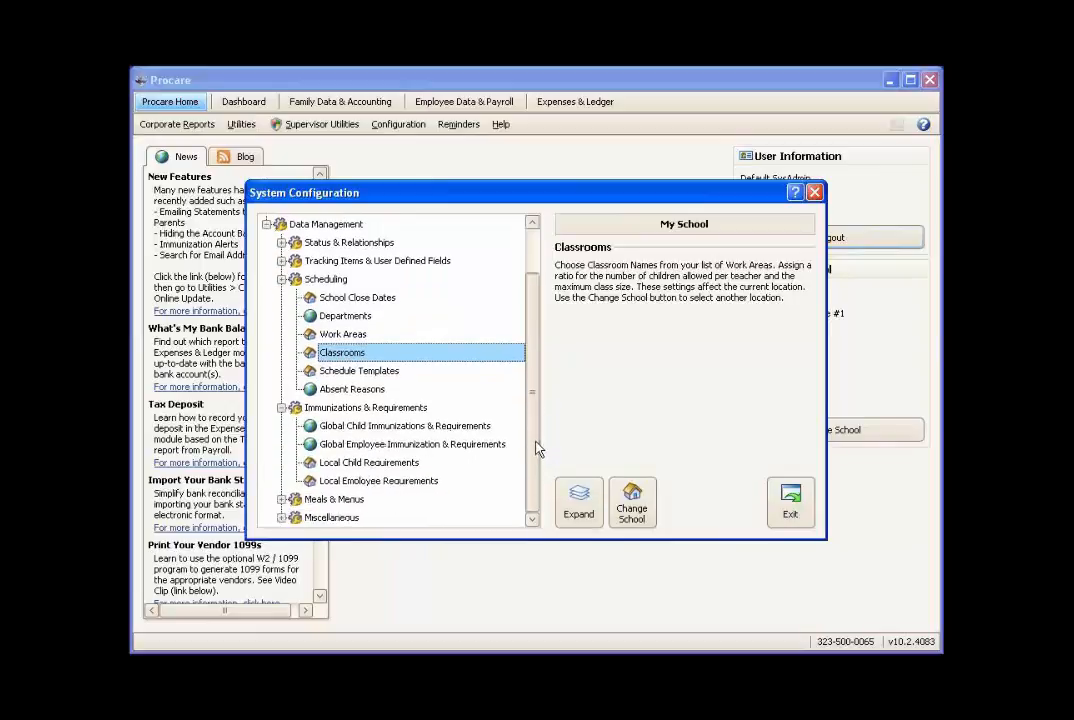
{"action": "left_click", "coordinate": [378, 430]}
{"action": "double_click", "coordinate": [378, 430]}
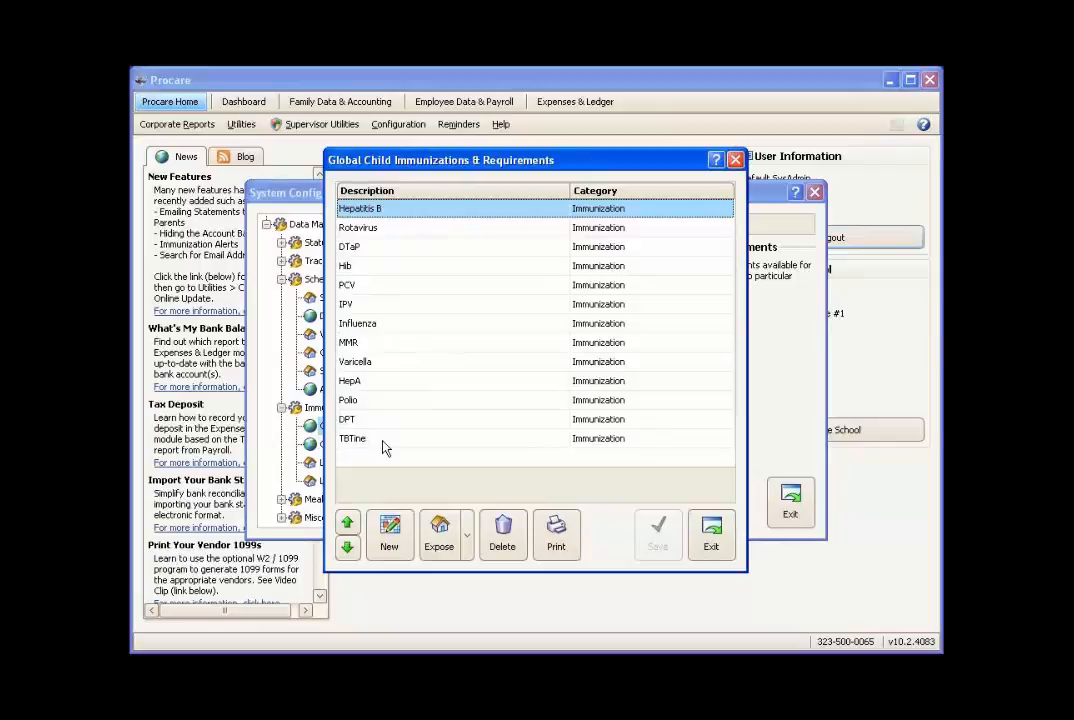
- Open the Varicella immunization, review both schedule events' due settings, and close back to System Configuration
{"action": "left_click", "coordinate": [450, 366]}
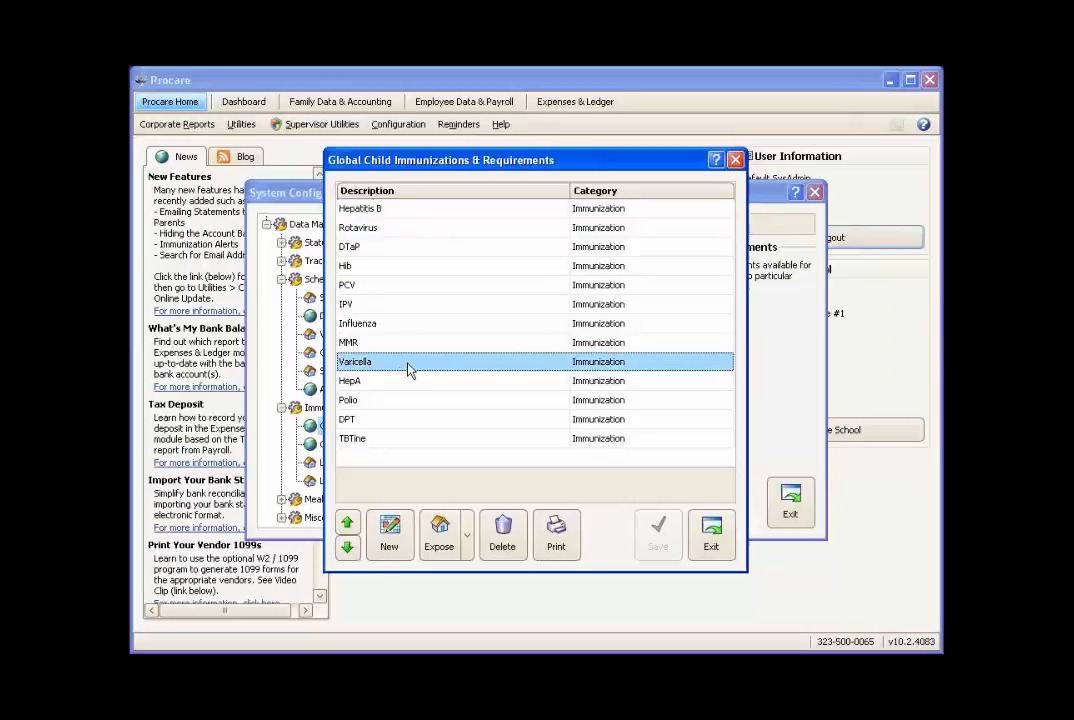
{"action": "double_click", "coordinate": [407, 370]}
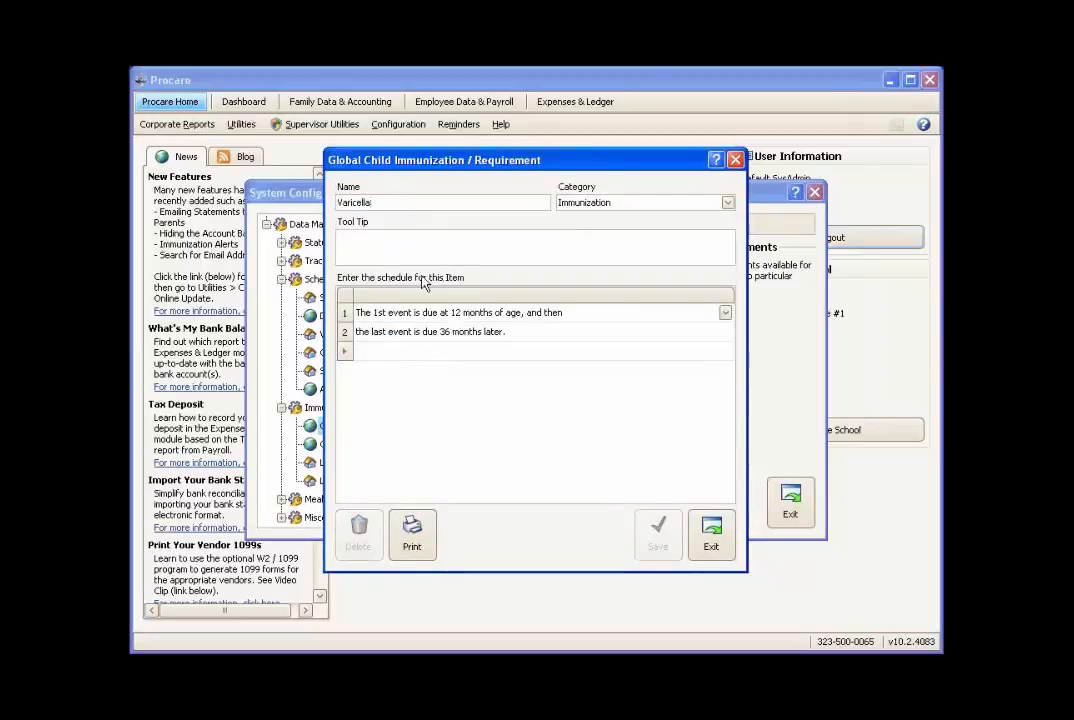
{"action": "left_click", "coordinate": [372, 316]}
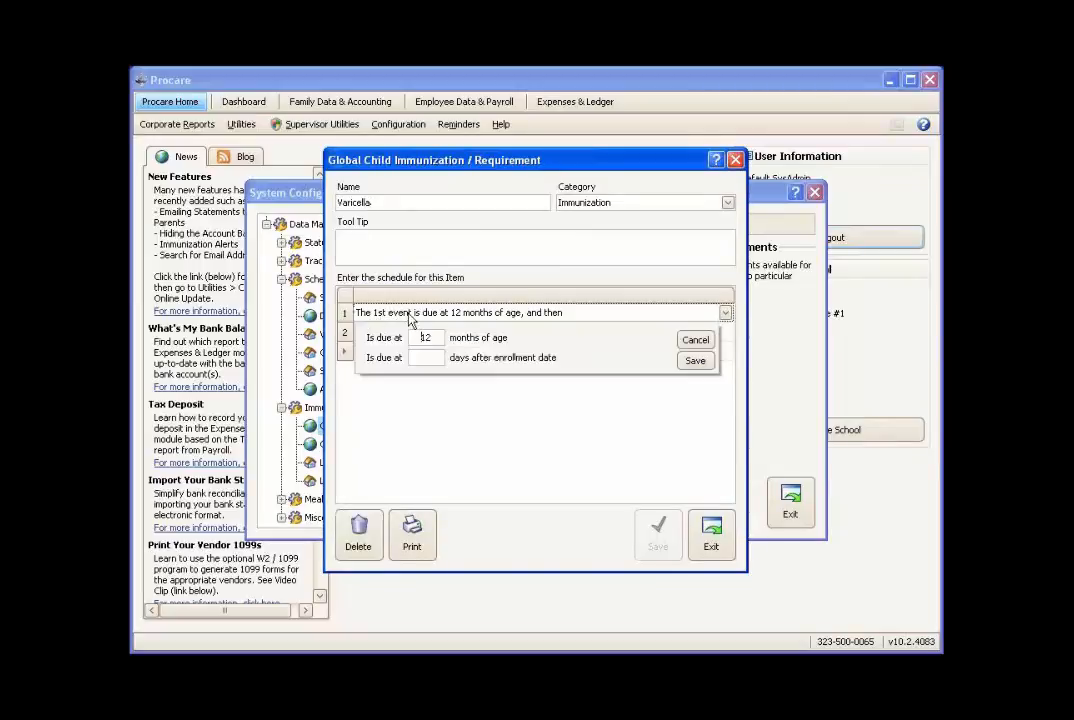
{"action": "double_click", "coordinate": [422, 337]}
{"action": "left_click", "coordinate": [694, 362]}
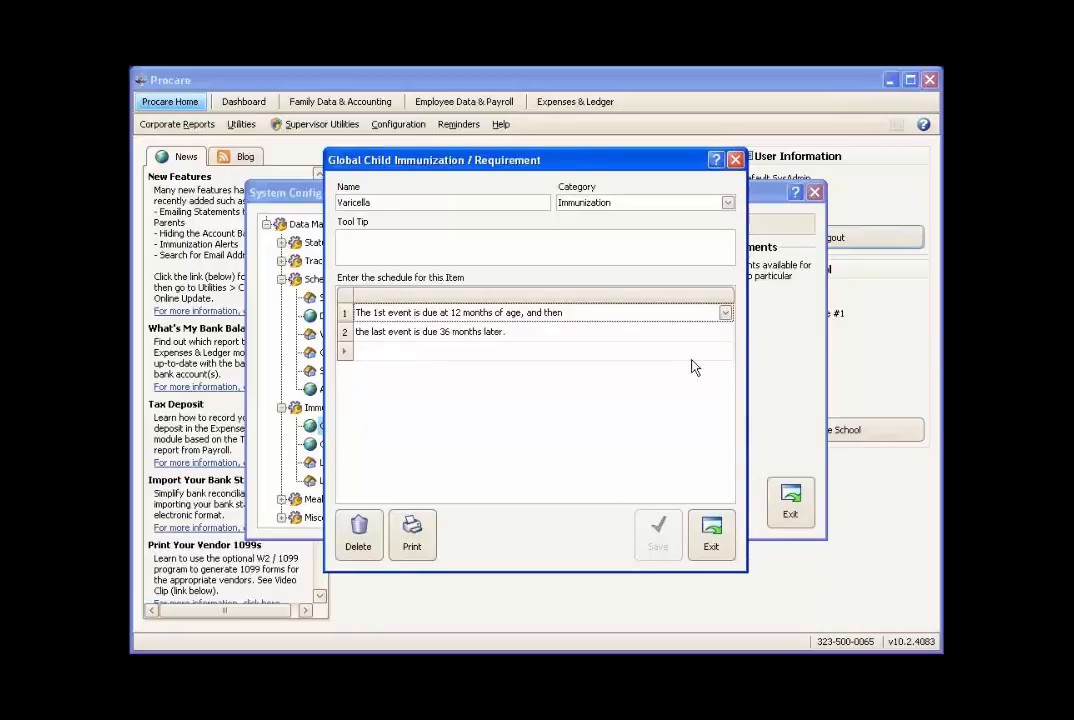
{"action": "left_click", "coordinate": [390, 334]}
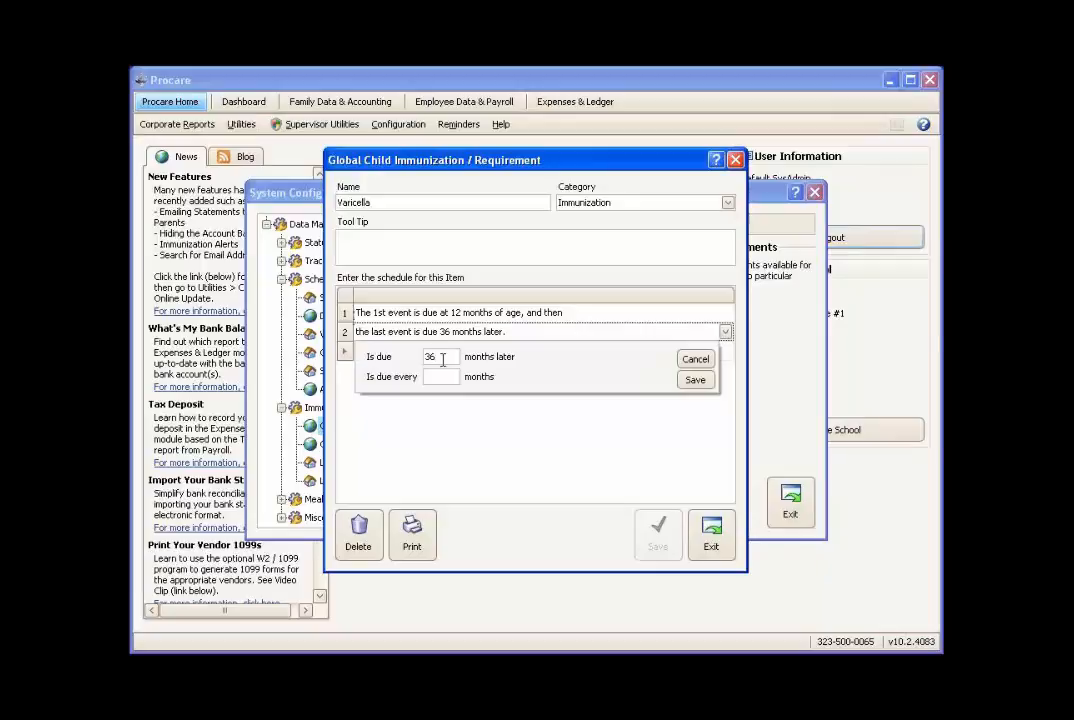
{"action": "left_click", "coordinate": [695, 381]}
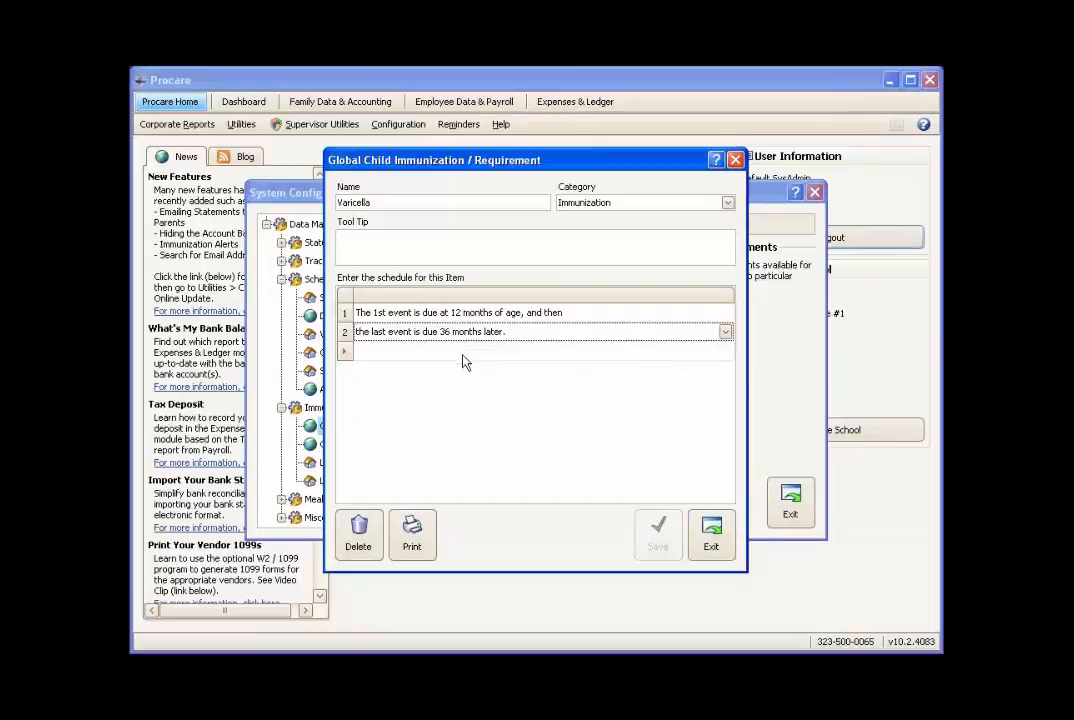
{"action": "left_click", "coordinate": [721, 537]}
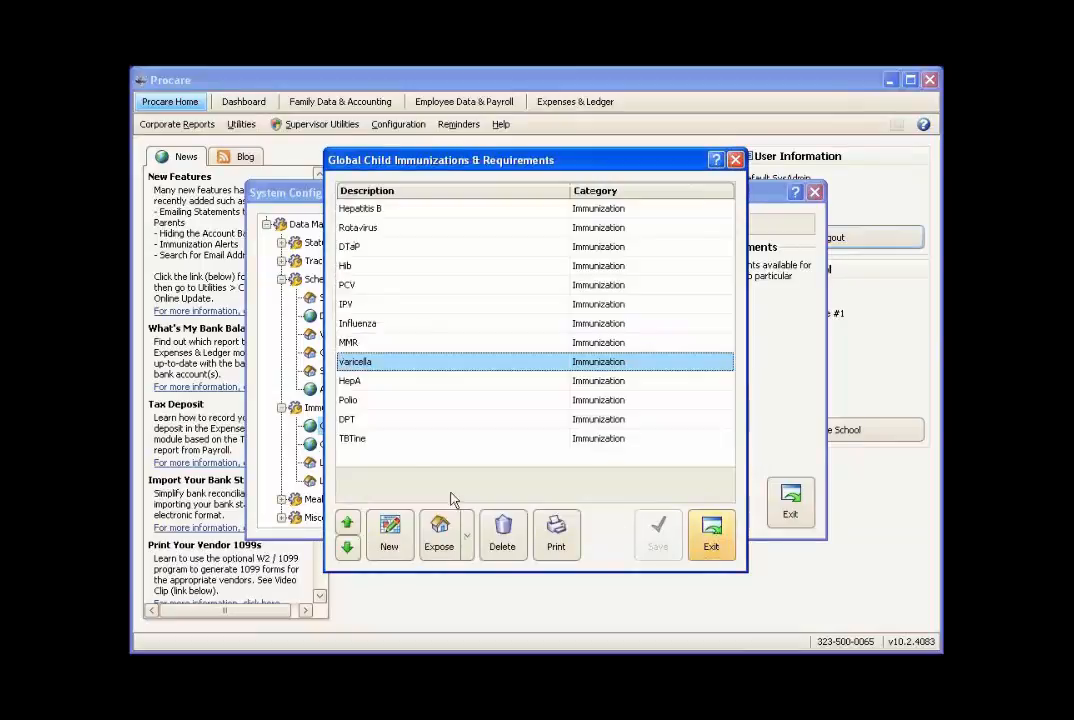
{"action": "left_click", "coordinate": [710, 533]}
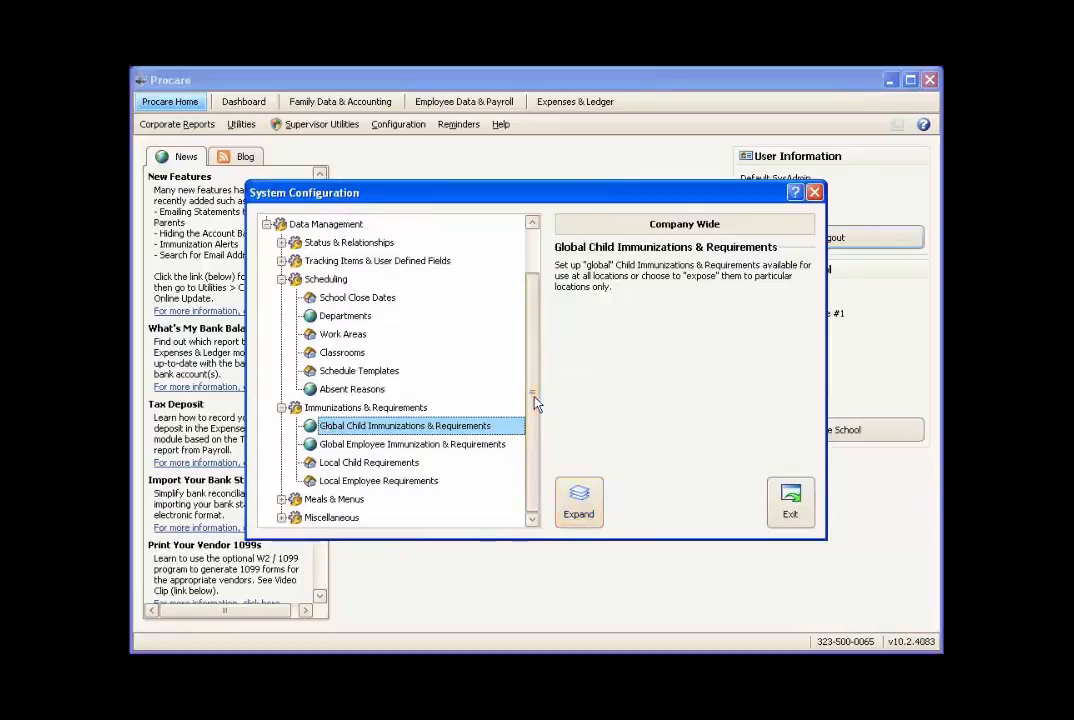
- Expand Accounting Management and Family Accounting, and open Charge / Credit Descriptions
{"action": "left_click_drag", "start_coordinate": [539, 420], "coordinate": [537, 328]}
{"action": "left_click", "coordinate": [267, 261]}
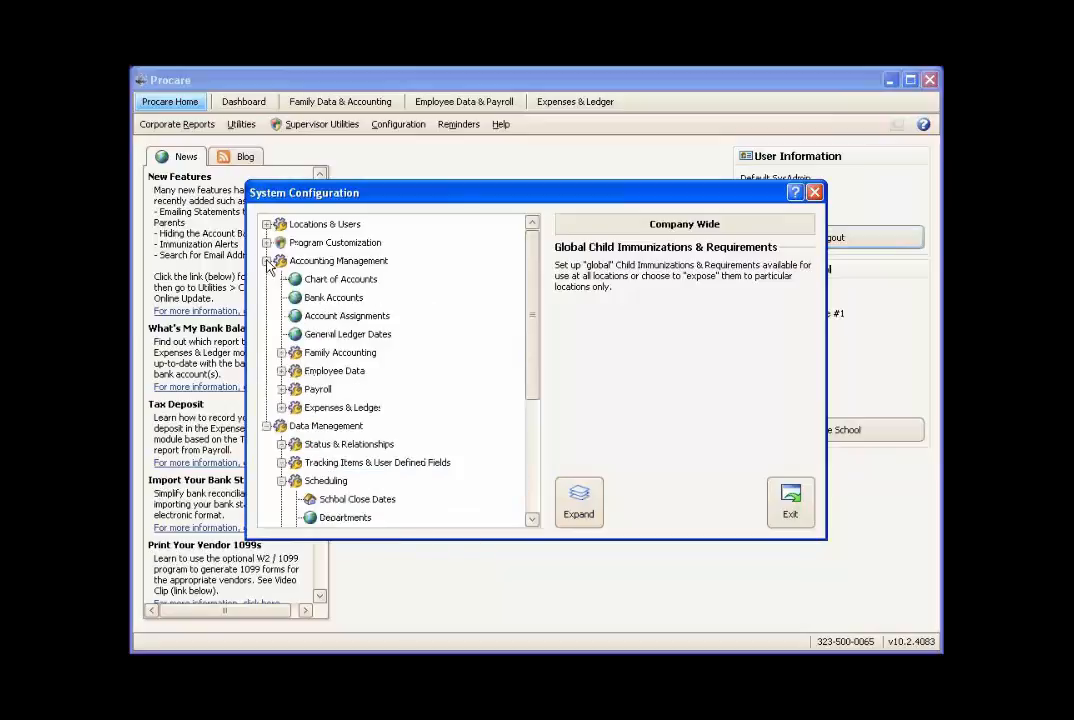
{"action": "left_click", "coordinate": [282, 352]}
{"action": "left_click", "coordinate": [340, 372]}
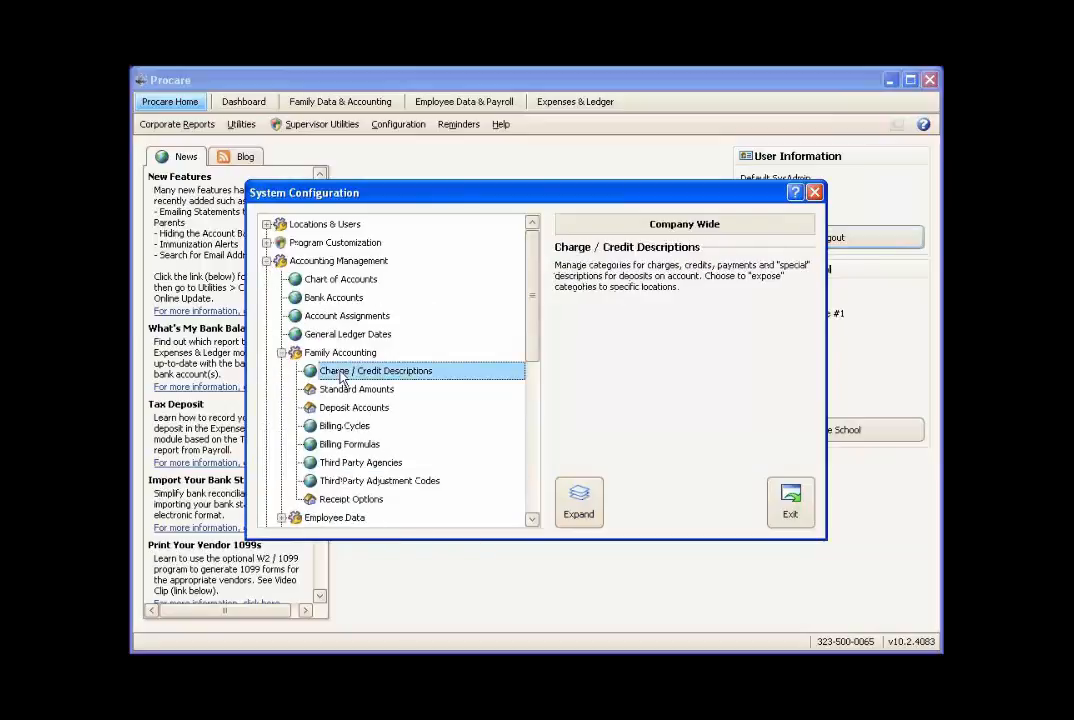
{"action": "double_click", "coordinate": [340, 372]}
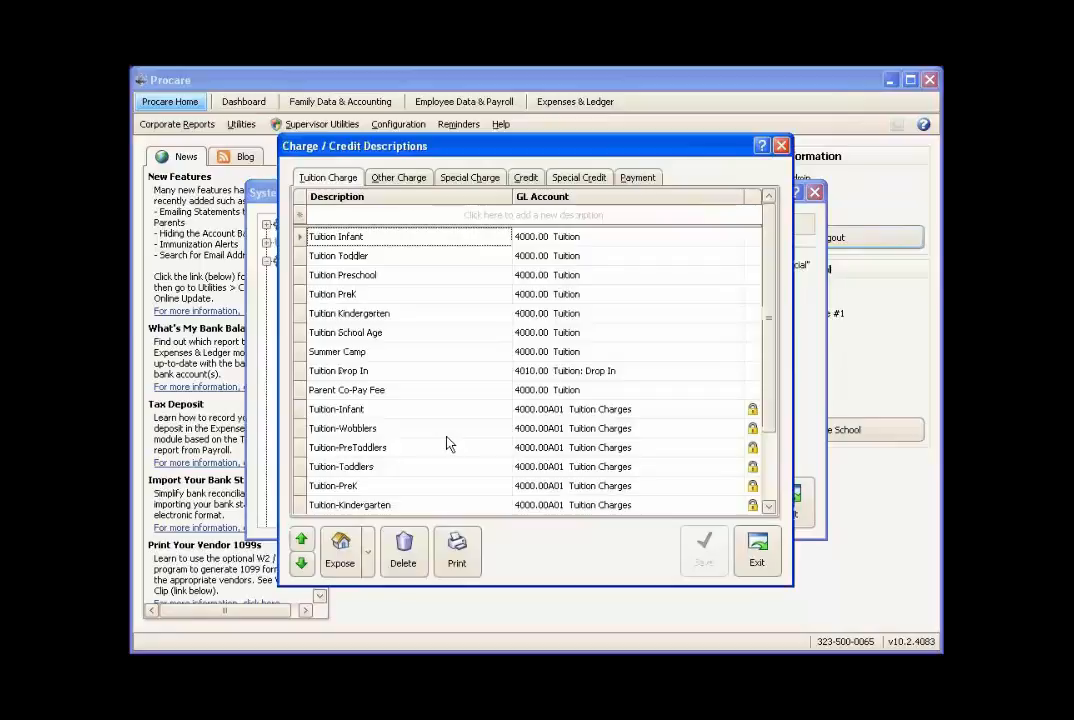
- Compare the Tuition Infant and Tuition-Infant tuition charge descriptions, then close Charge / Credit Descriptions and System Configuration
{"action": "left_click", "coordinate": [388, 237]}
{"action": "left_click", "coordinate": [322, 410]}
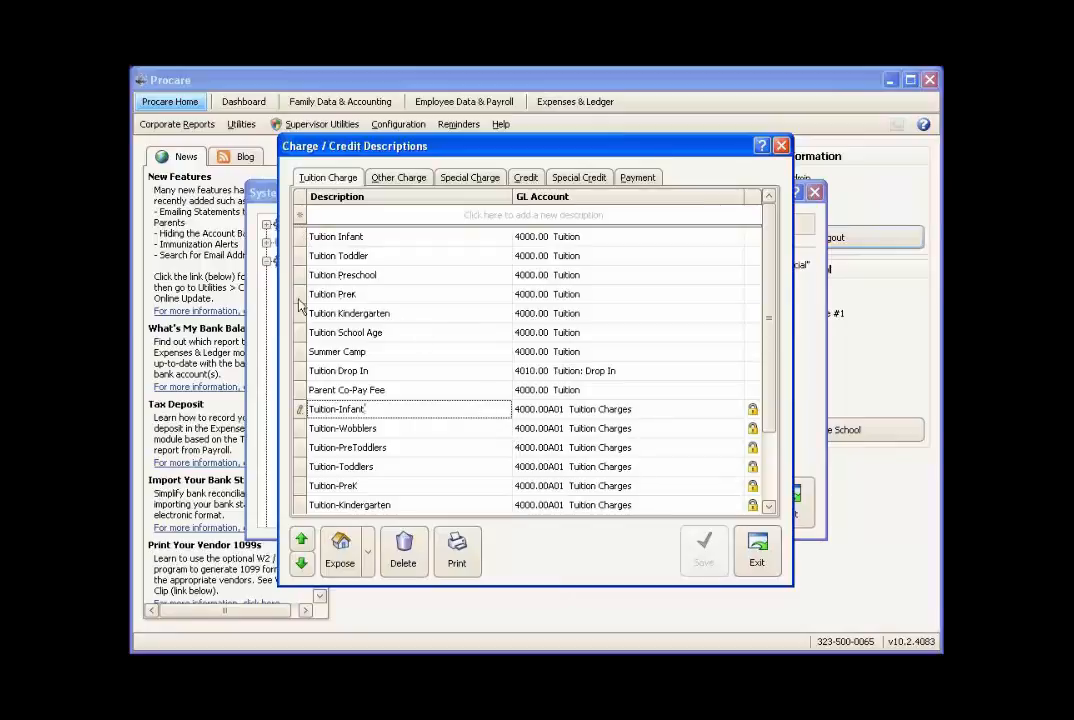
{"action": "left_click", "coordinate": [307, 237]}
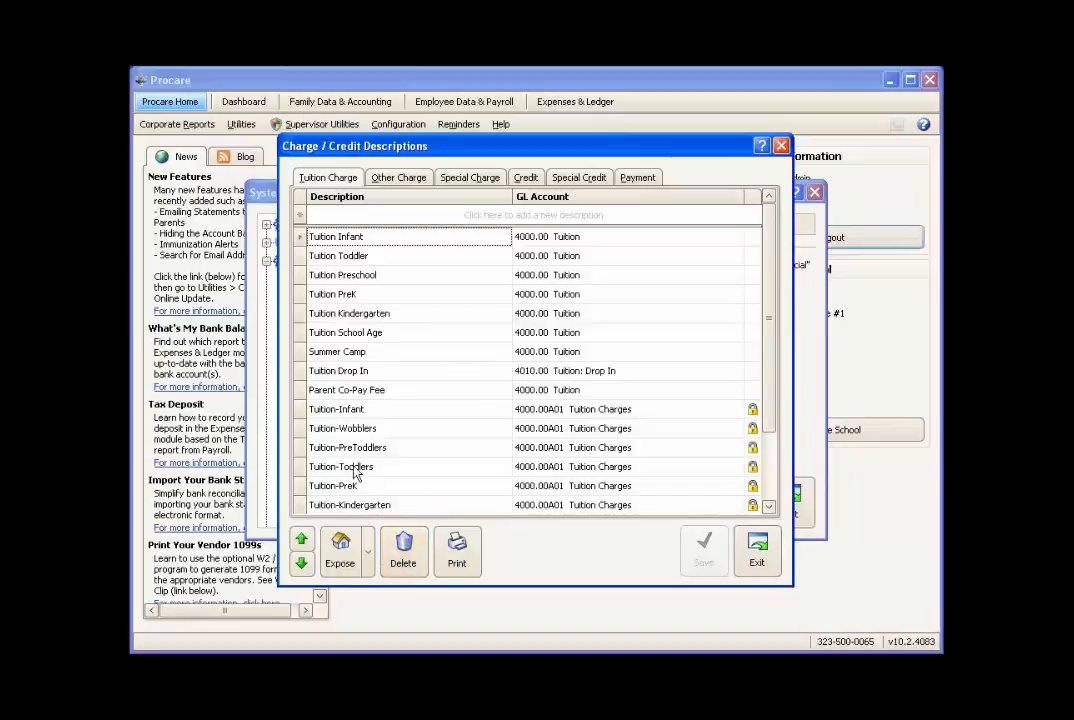
{"action": "left_click", "coordinate": [305, 412]}
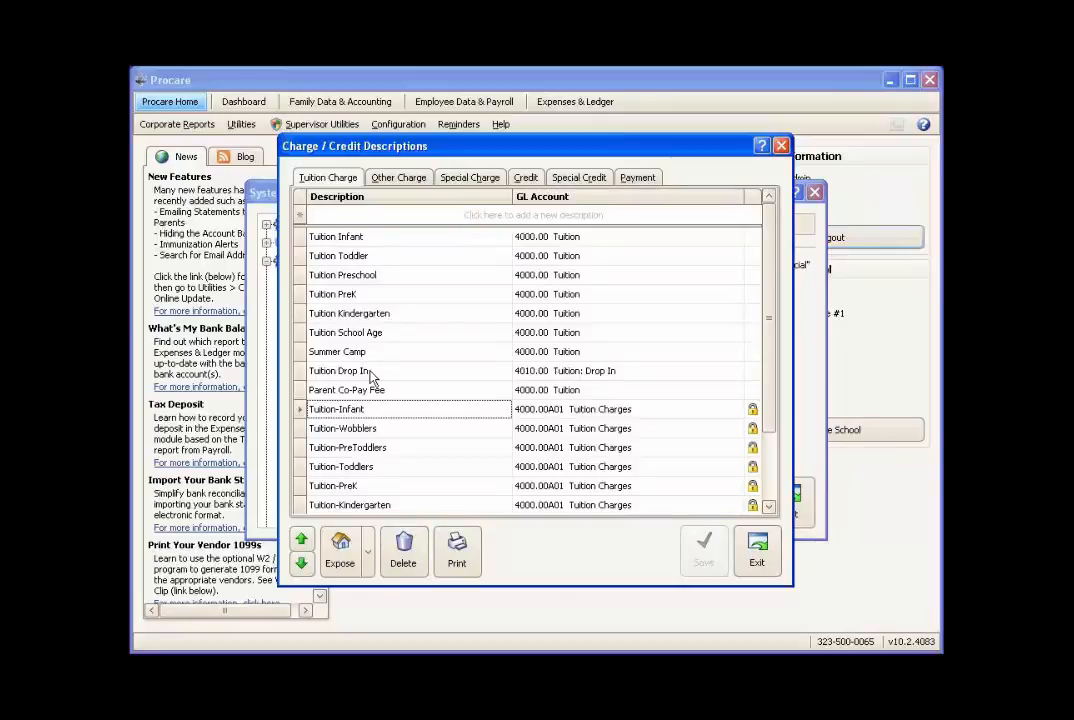
{"action": "left_click", "coordinate": [760, 545]}
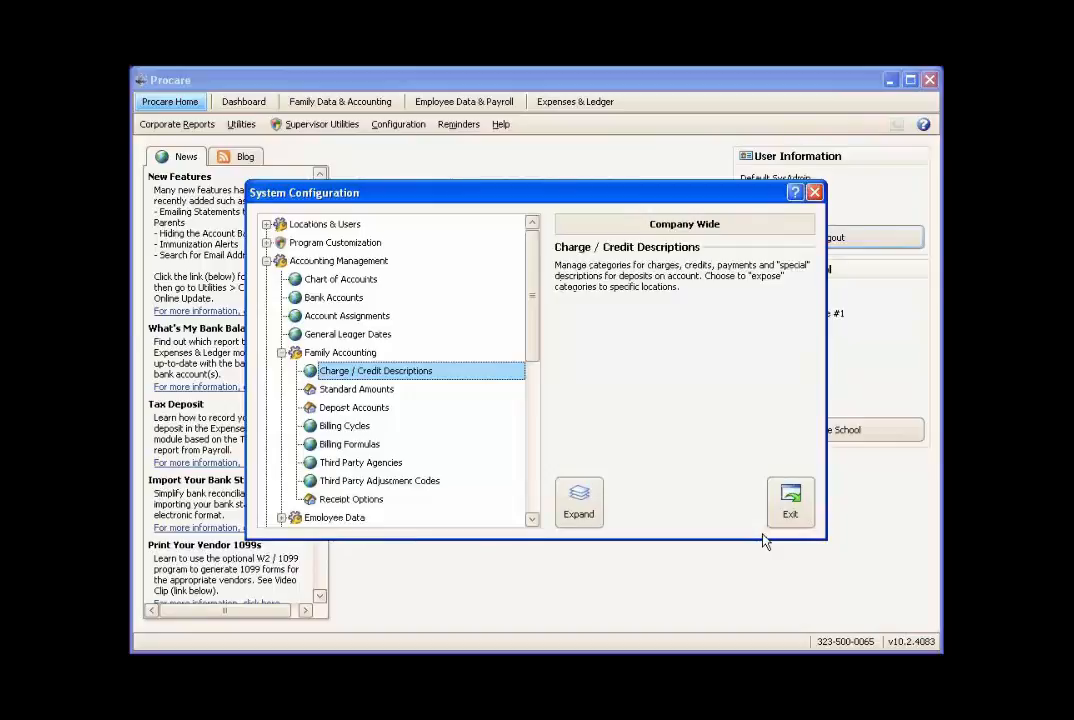
{"action": "left_click", "coordinate": [790, 502]}
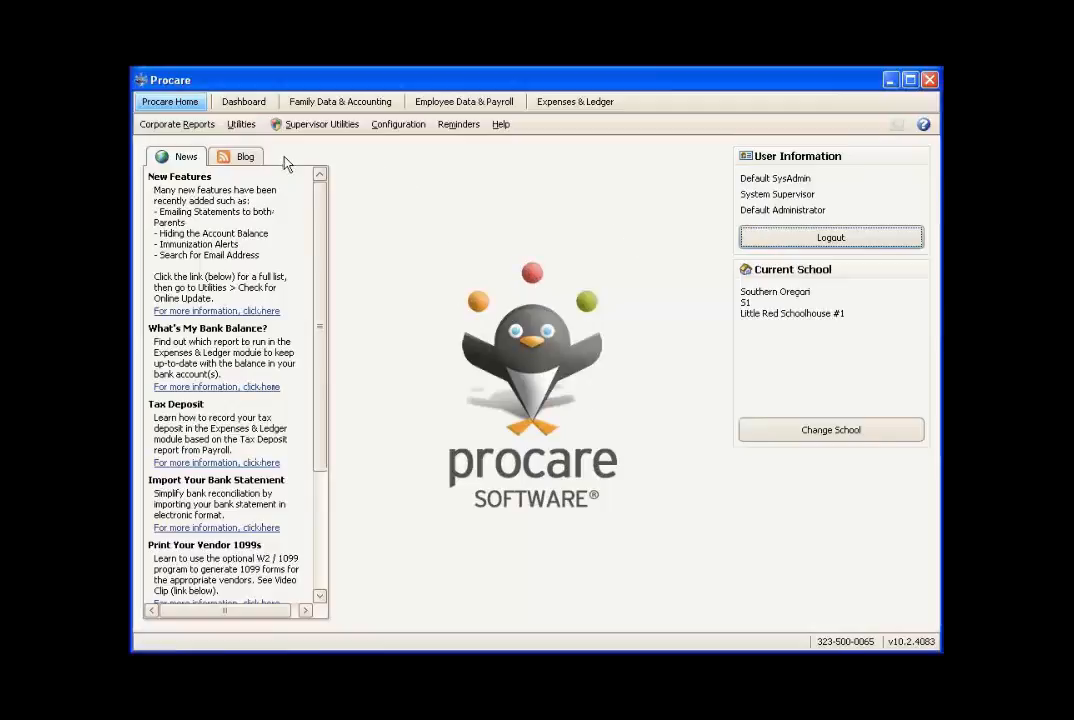
- Open the Tuition Charge merge selection in Configuration Merge and set Tuition-Infant as the primary item
{"action": "left_click", "coordinate": [303, 129]}
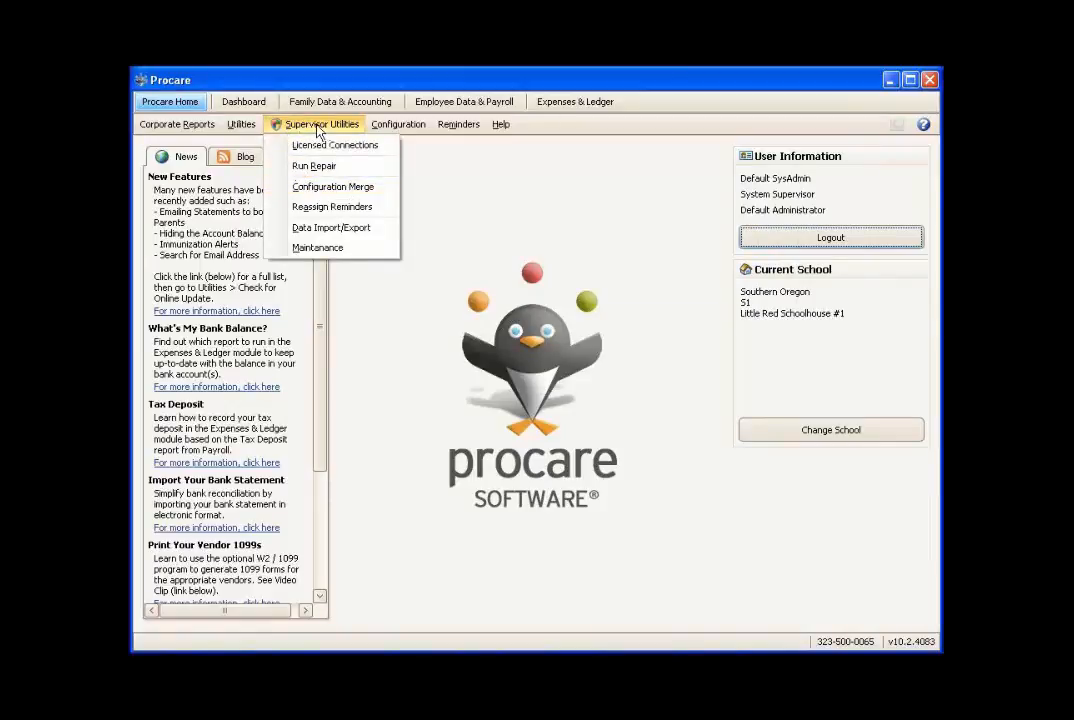
{"action": "left_click", "coordinate": [319, 195]}
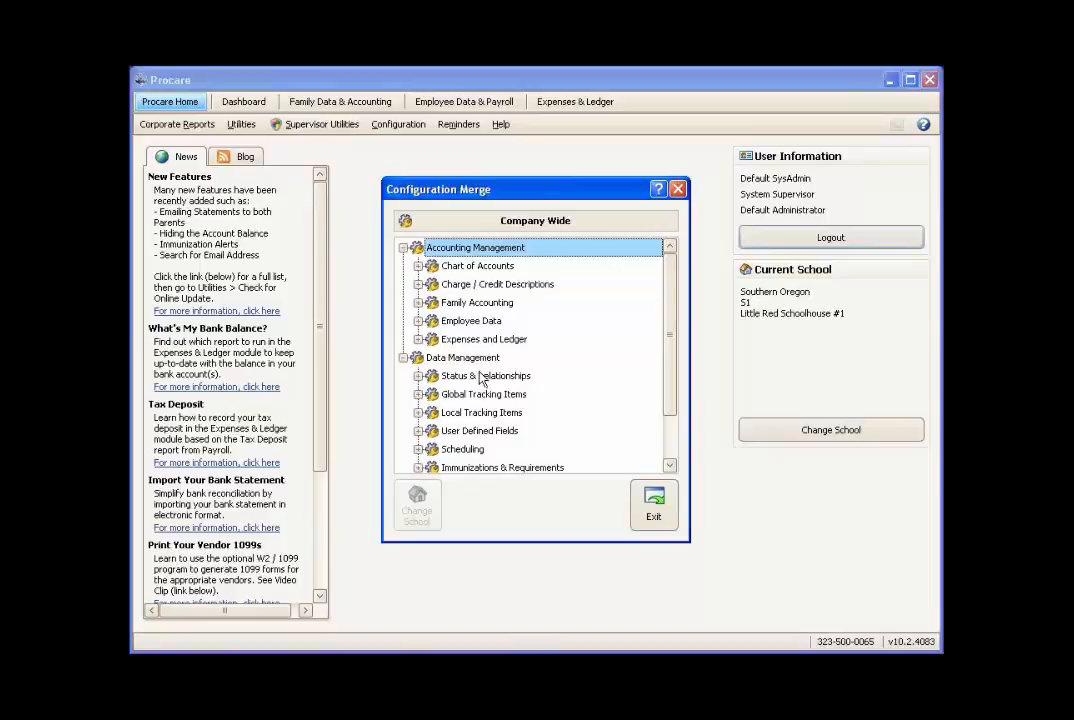
{"action": "left_click", "coordinate": [418, 450]}
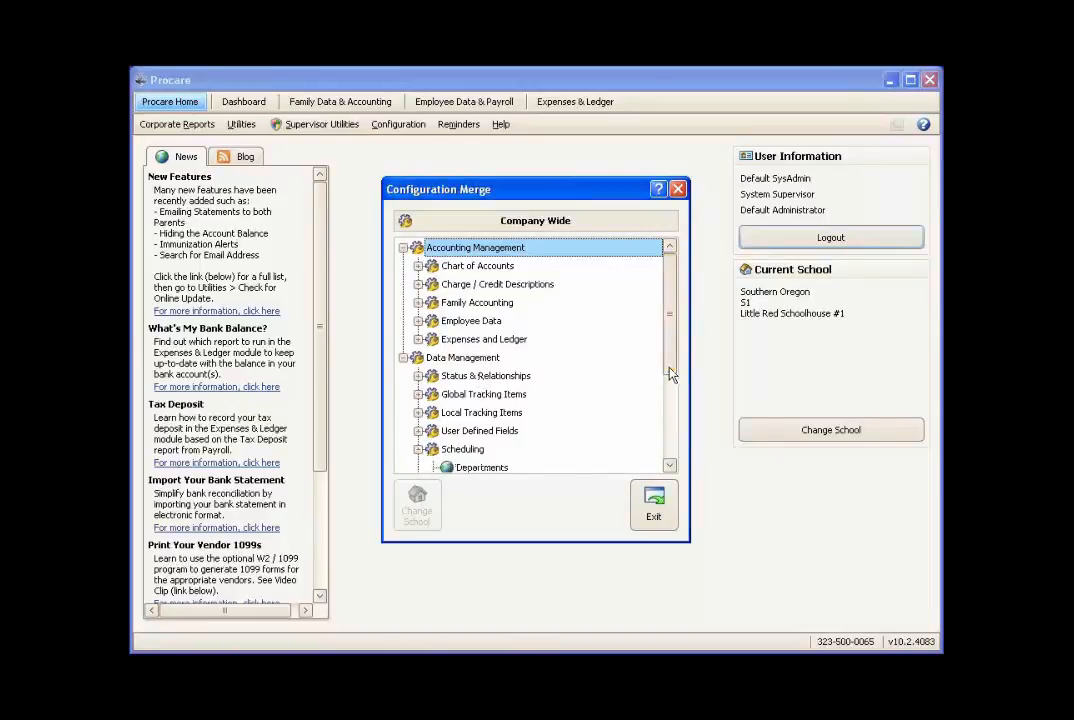
{"action": "left_click_drag", "start_coordinate": [671, 372], "coordinate": [672, 335]}
{"action": "left_click", "coordinate": [418, 284]}
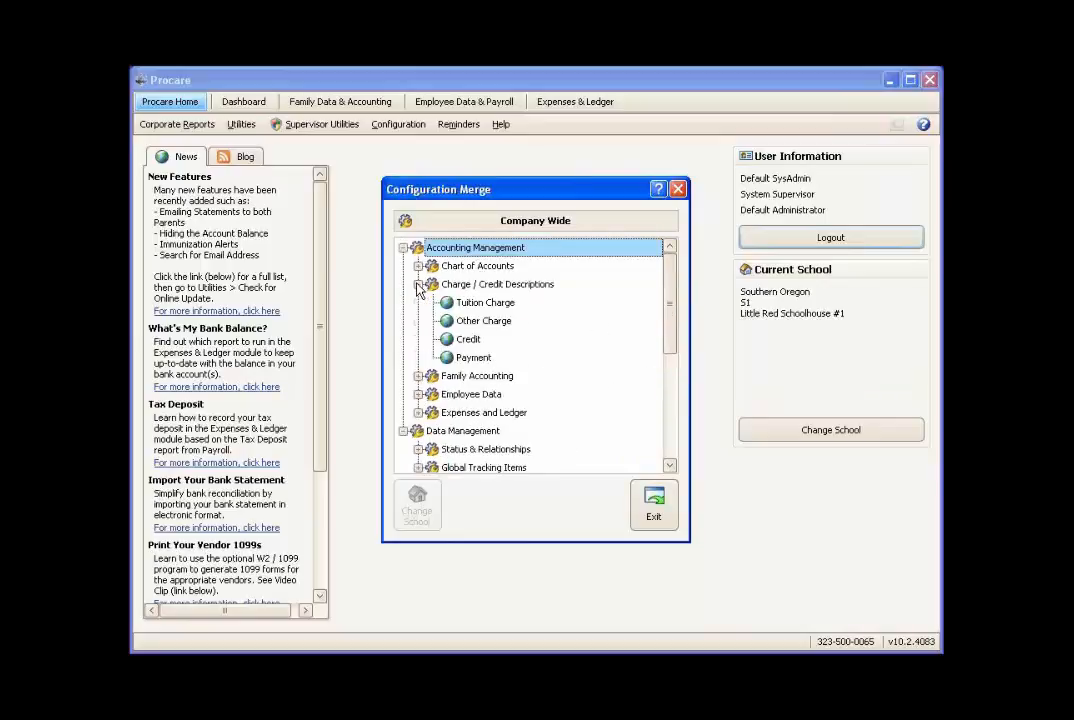
{"action": "left_click", "coordinate": [501, 306]}
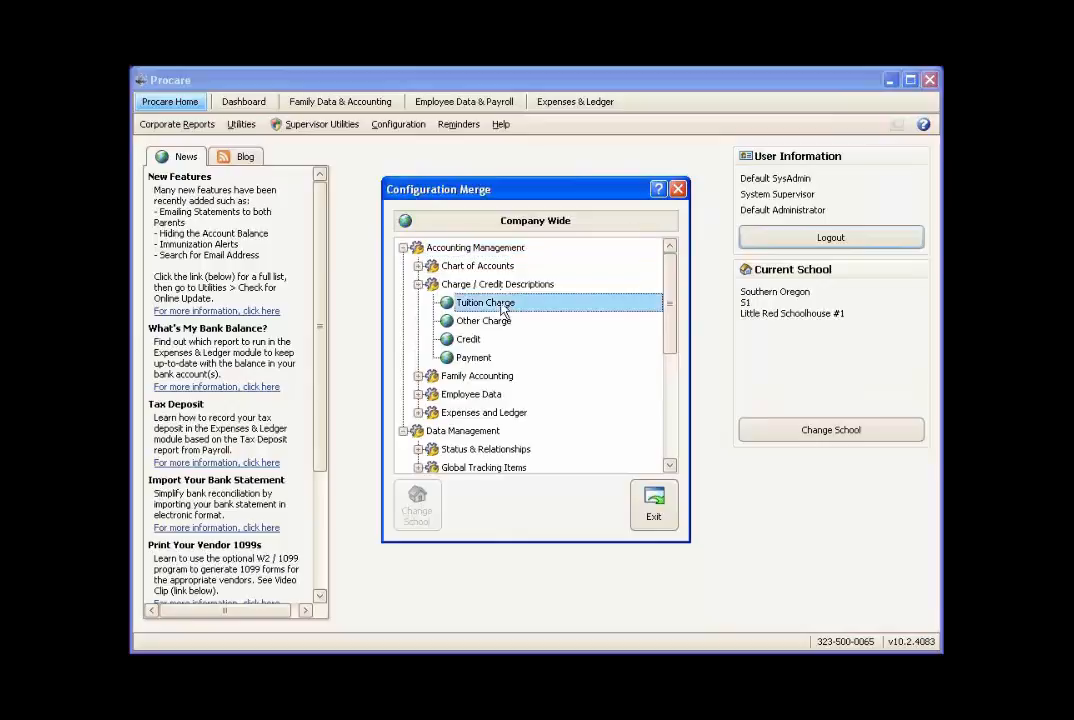
{"action": "double_click", "coordinate": [501, 306]}
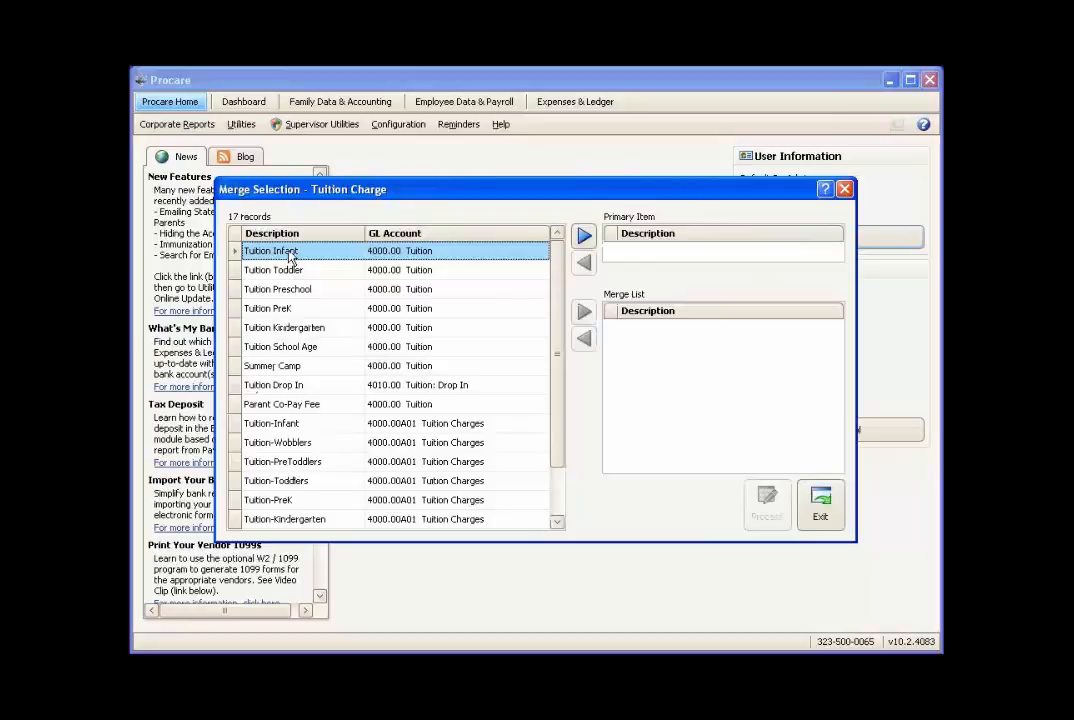
{"action": "left_click", "coordinate": [282, 428]}
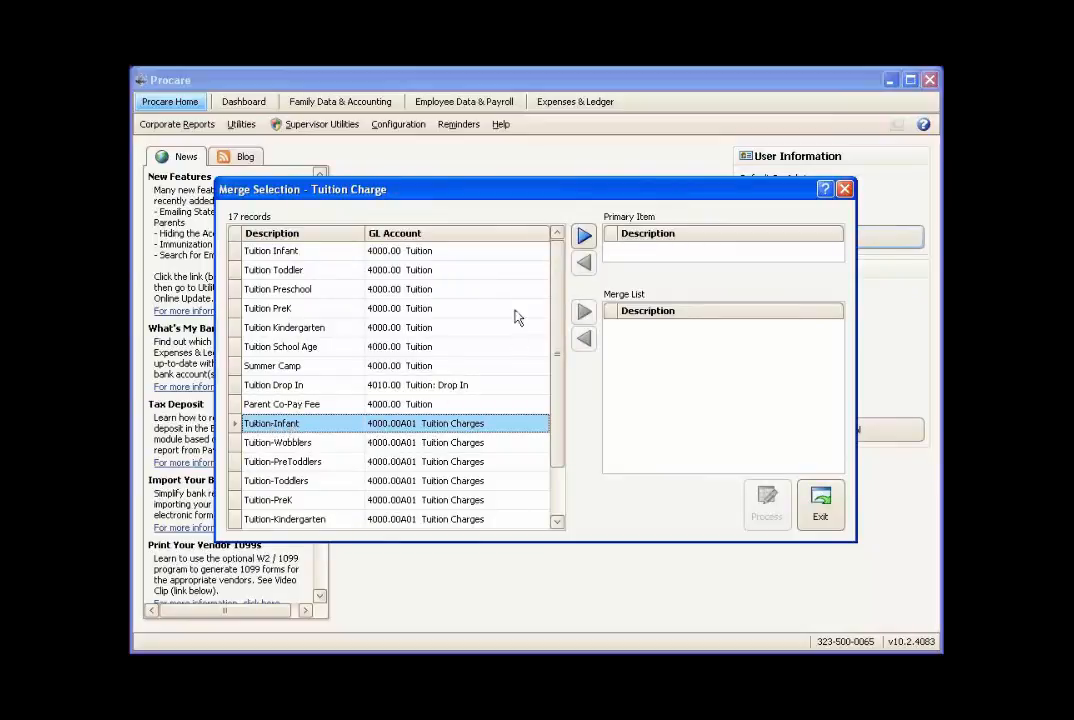
{"action": "left_click", "coordinate": [584, 236]}
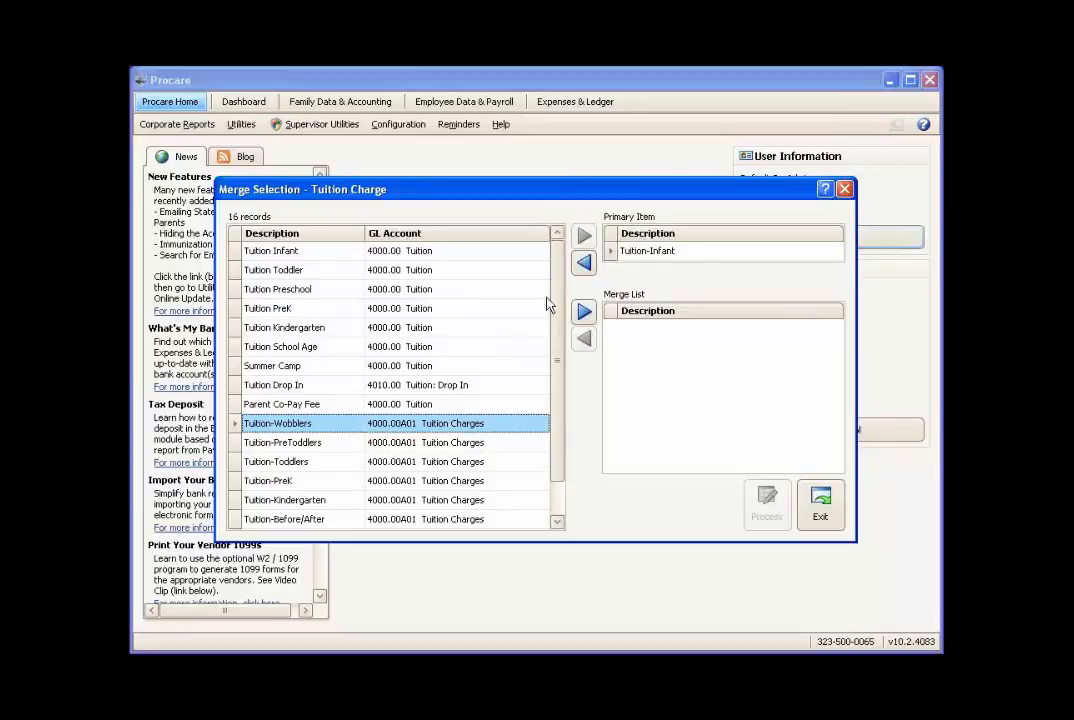
- Merge Tuition Infant and Tuition-Wobblers into Tuition-Infant, confirm the merge, and exit Configuration Merge
{"action": "left_click", "coordinate": [318, 253]}
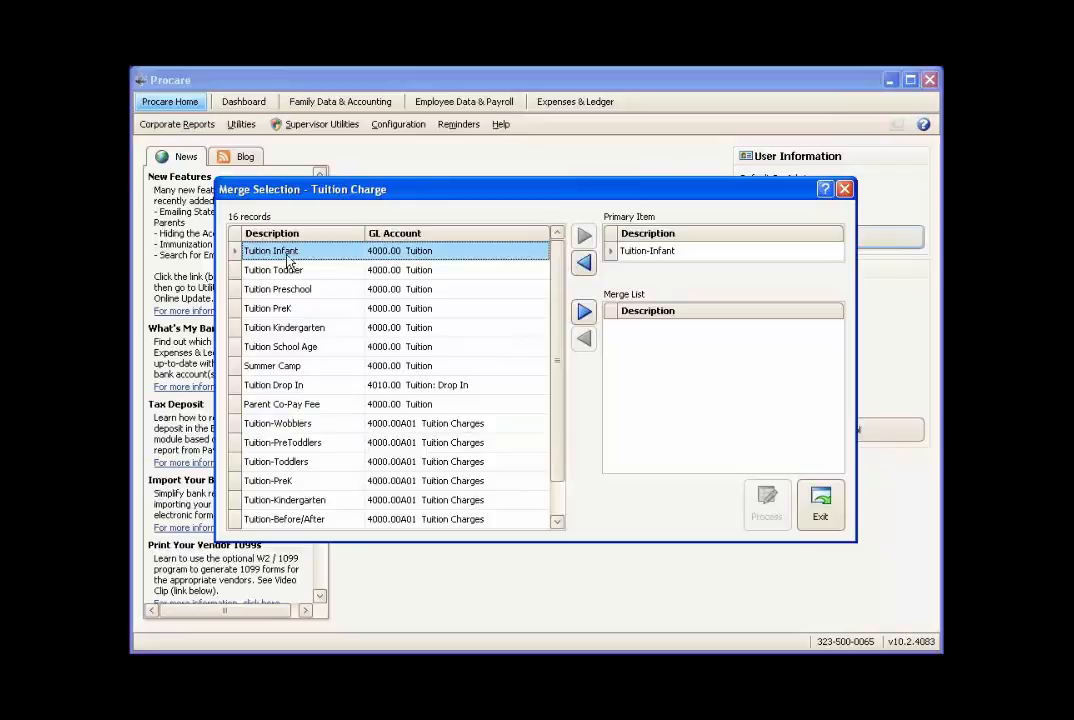
{"action": "left_click", "coordinate": [585, 312]}
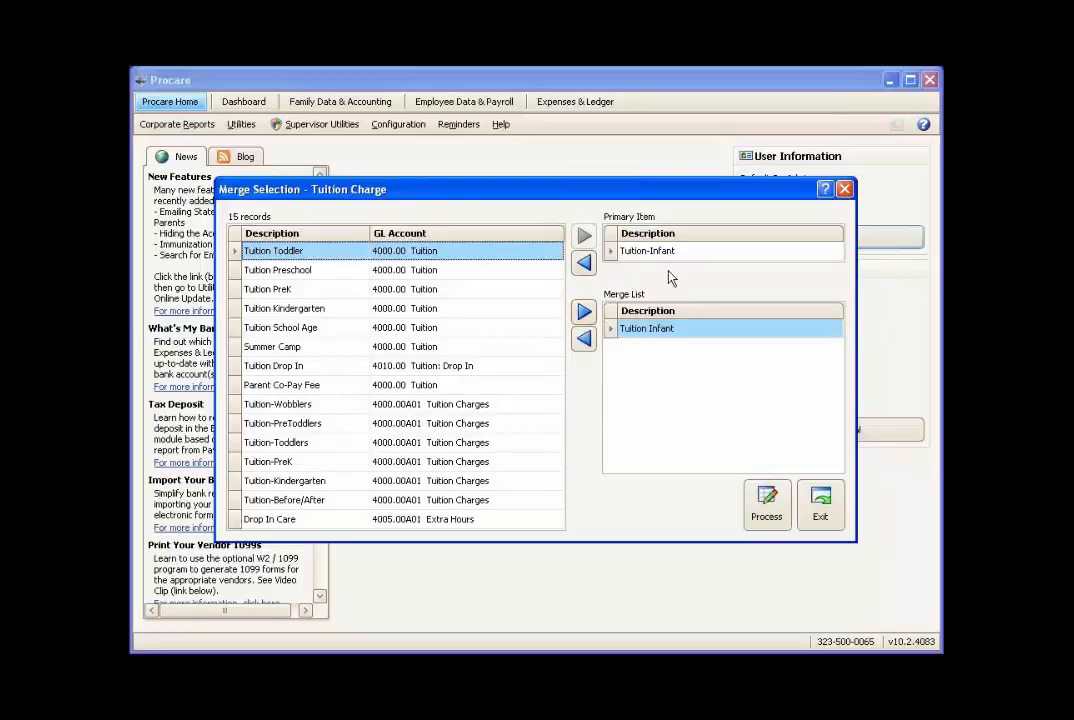
{"action": "left_click", "coordinate": [238, 406]}
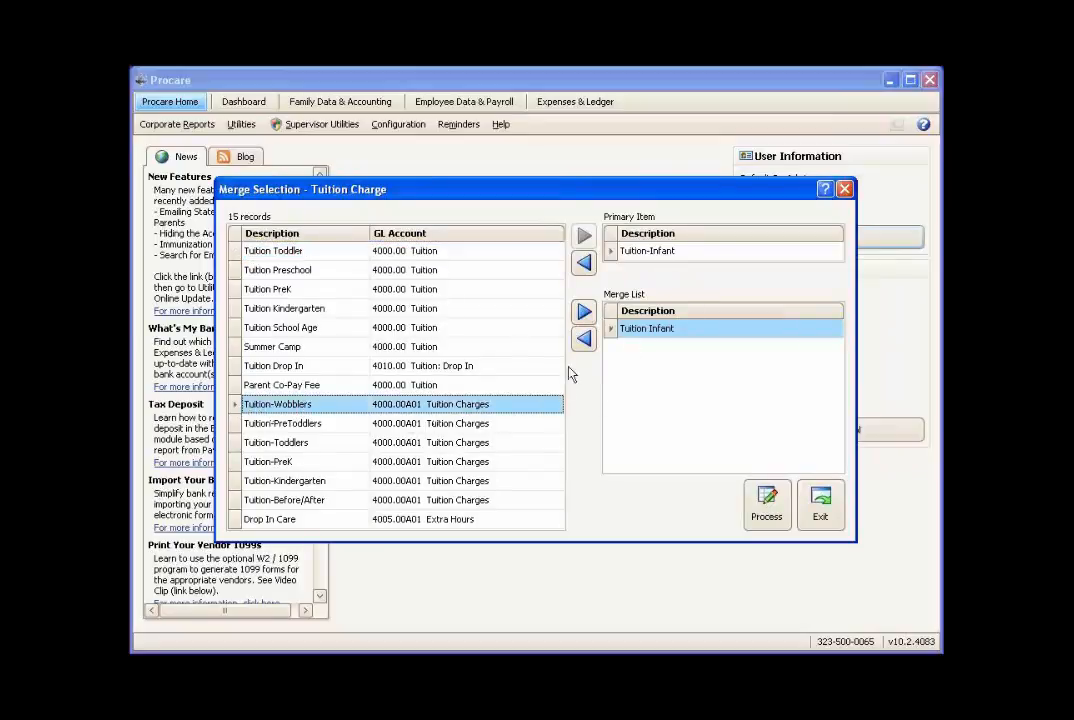
{"action": "left_click", "coordinate": [584, 312]}
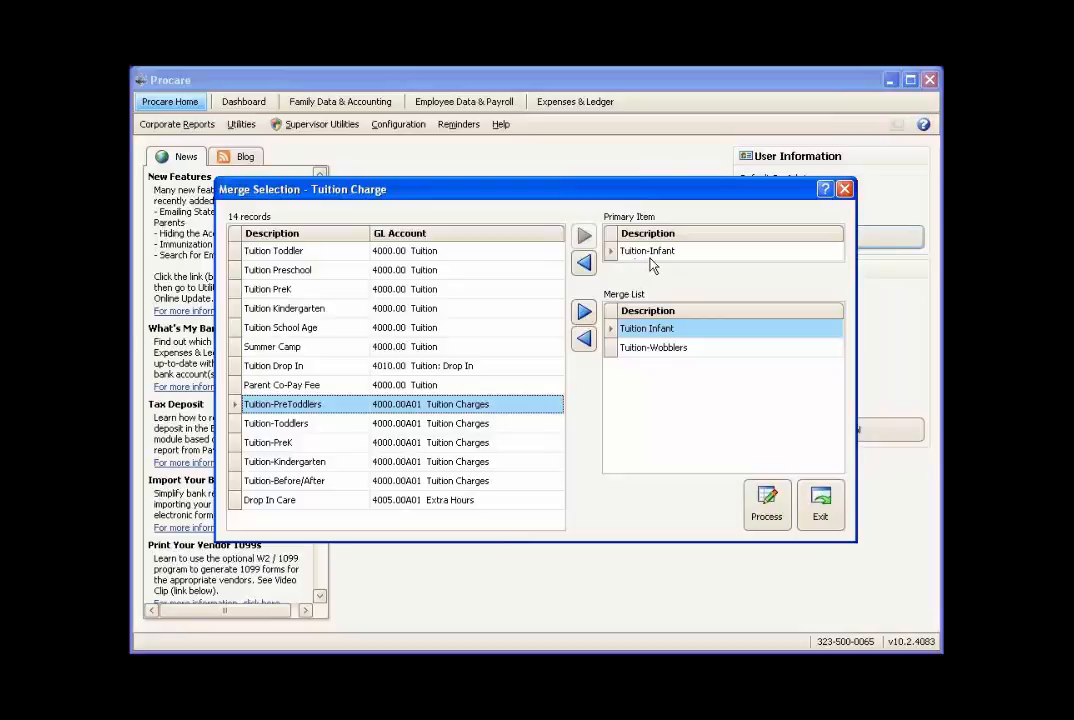
{"action": "left_click", "coordinate": [765, 507]}
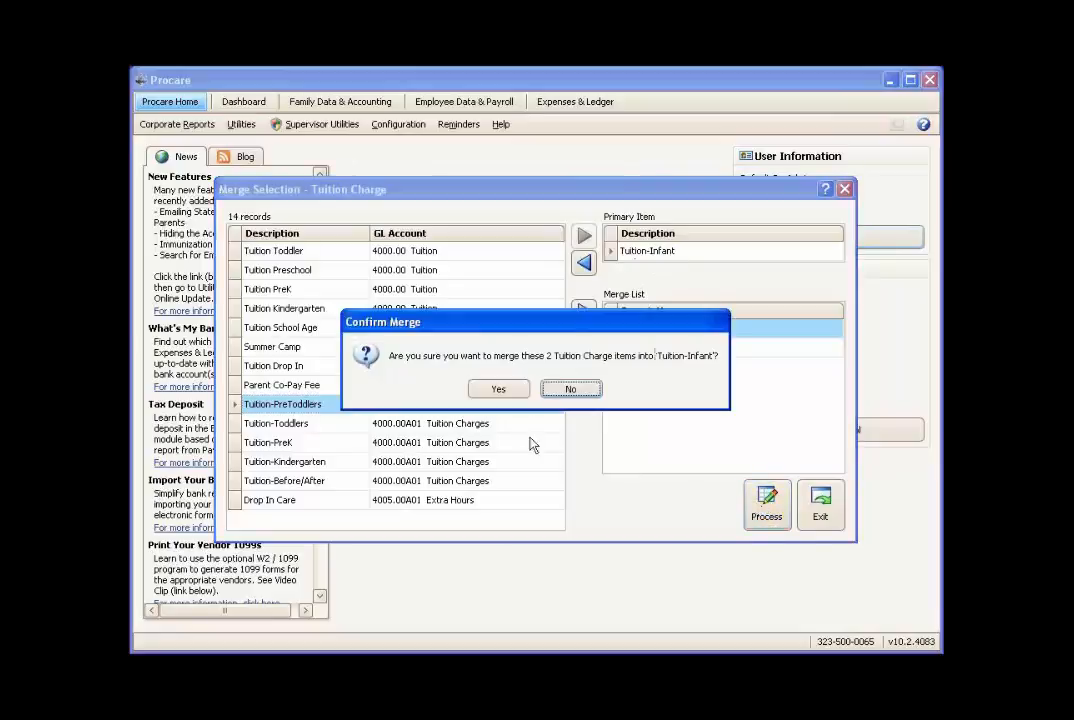
{"action": "left_click", "coordinate": [499, 389]}
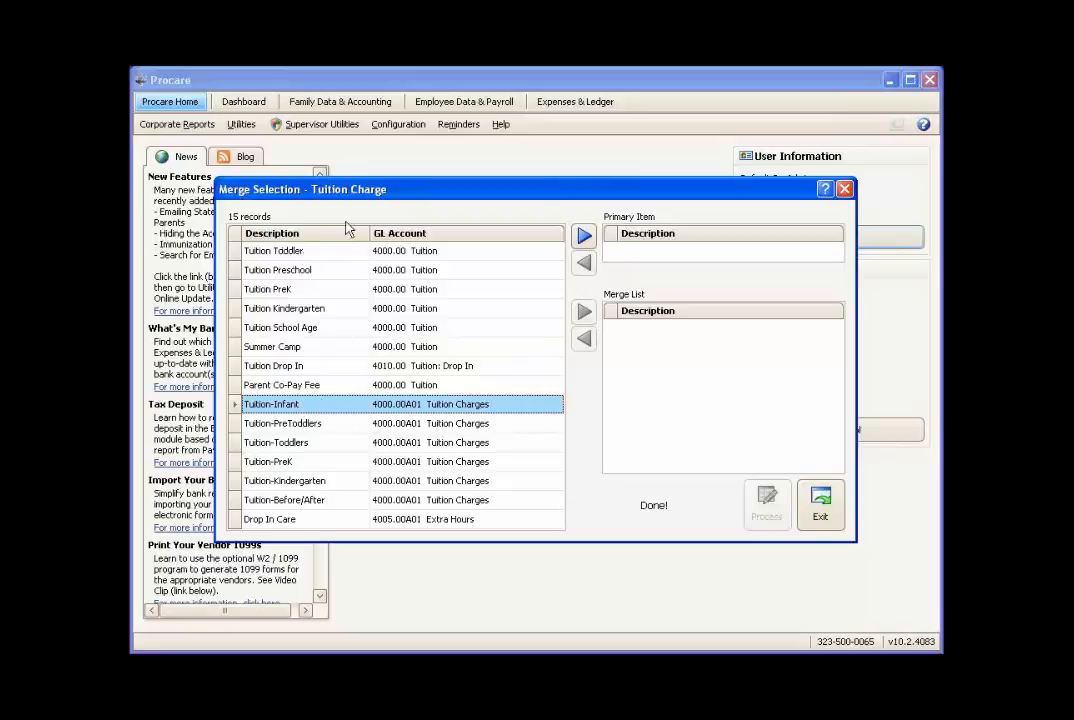
{"action": "left_click", "coordinate": [829, 519]}
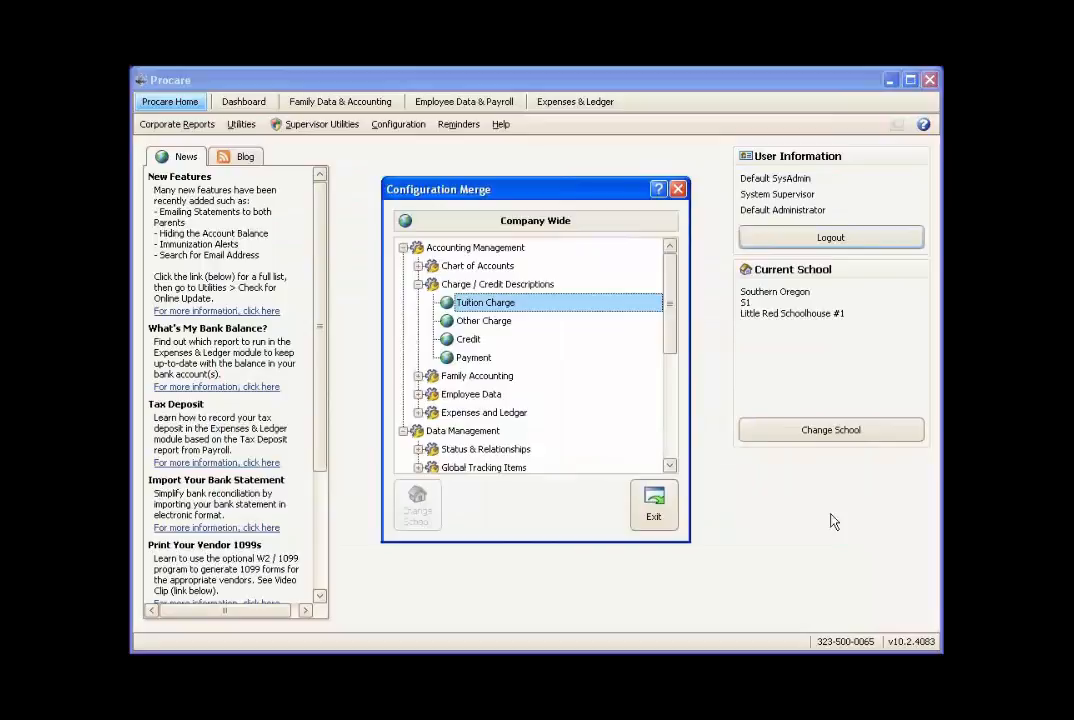
{"action": "left_click", "coordinate": [653, 505]}
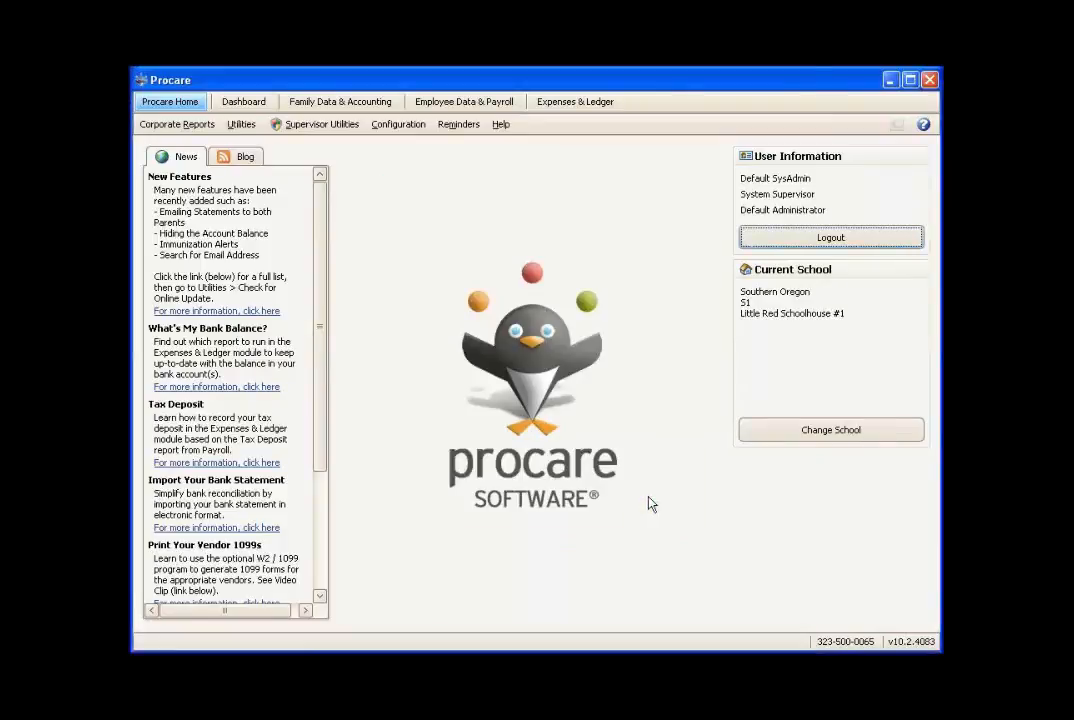
- Open Family Data & Accounting and browse the imported family accounts, including both THOM accounts
{"action": "left_click", "coordinate": [350, 107]}
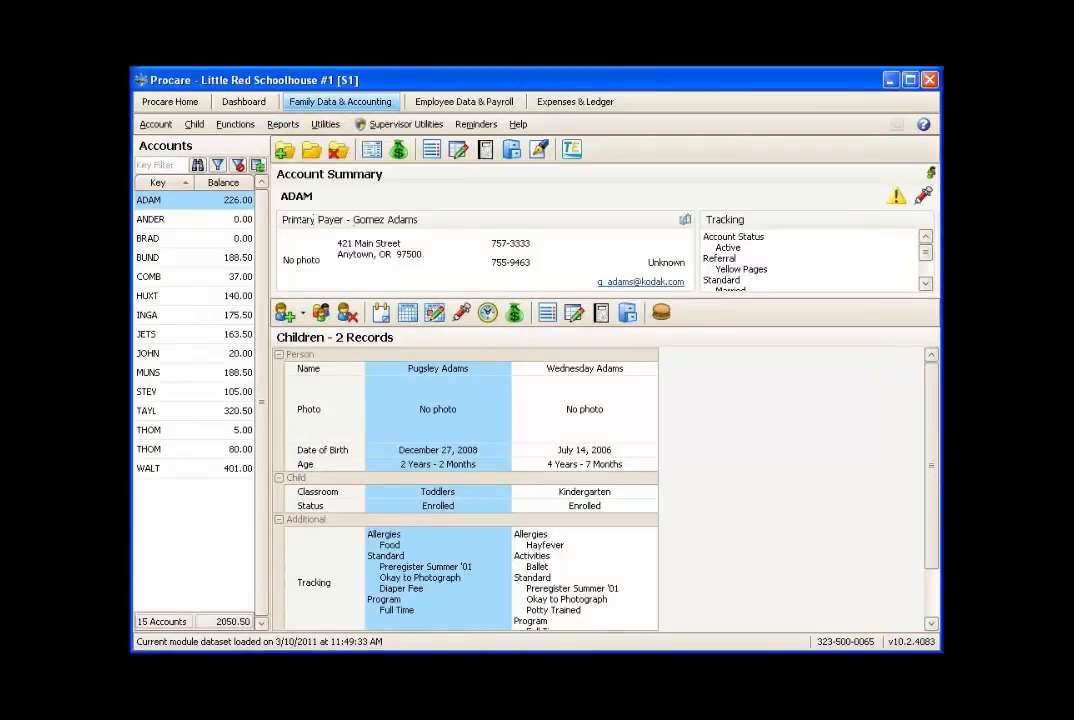
{"action": "left_click", "coordinate": [147, 223]}
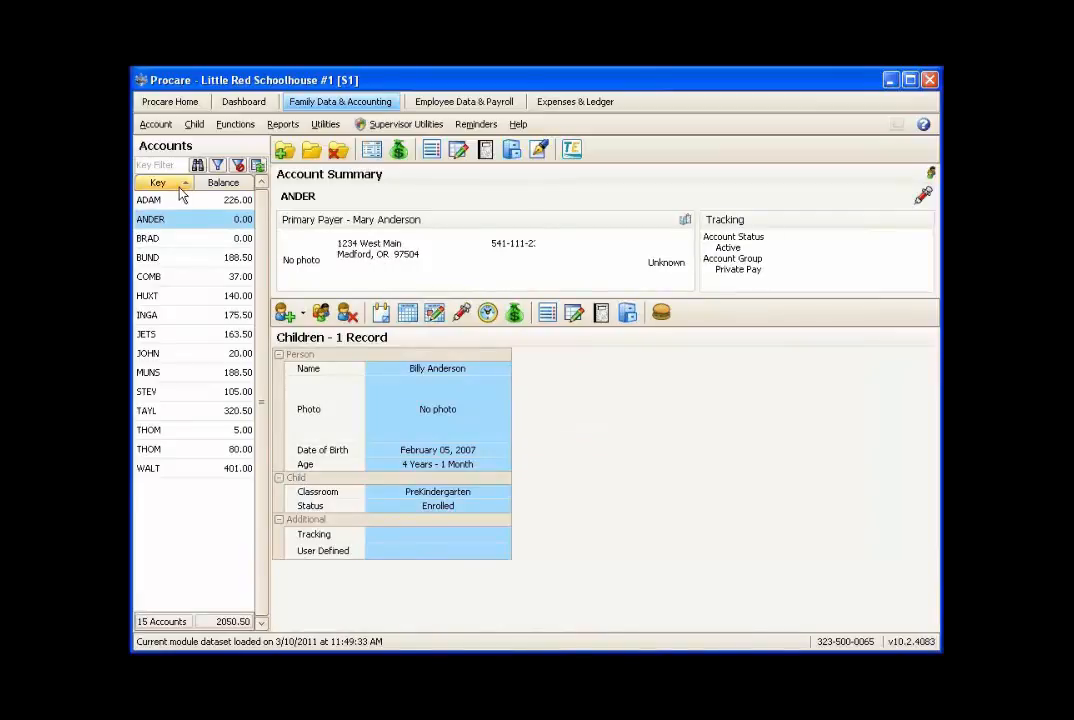
{"action": "left_click", "coordinate": [172, 436]}
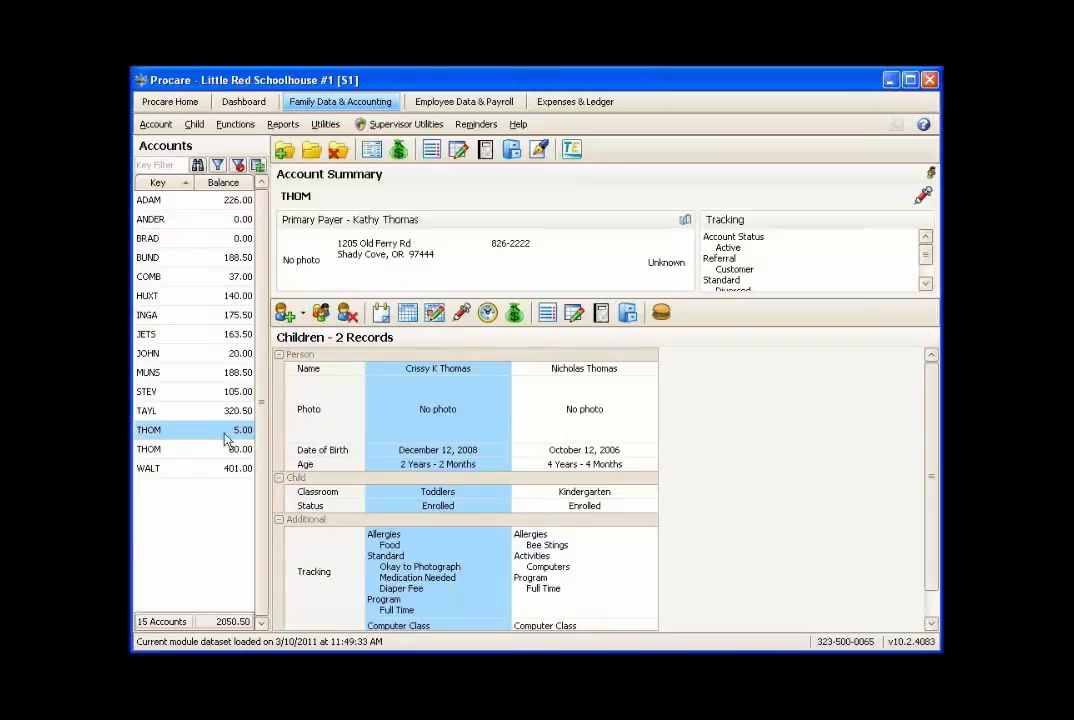
{"action": "left_click", "coordinate": [192, 448]}
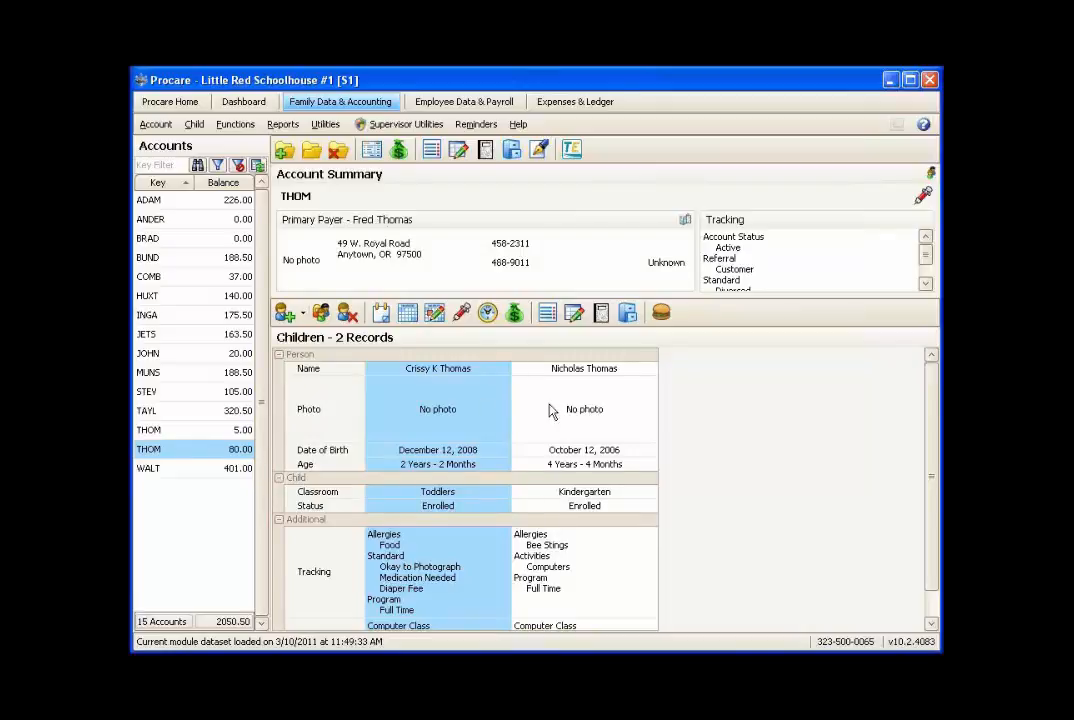
{"action": "left_click", "coordinate": [199, 430]}
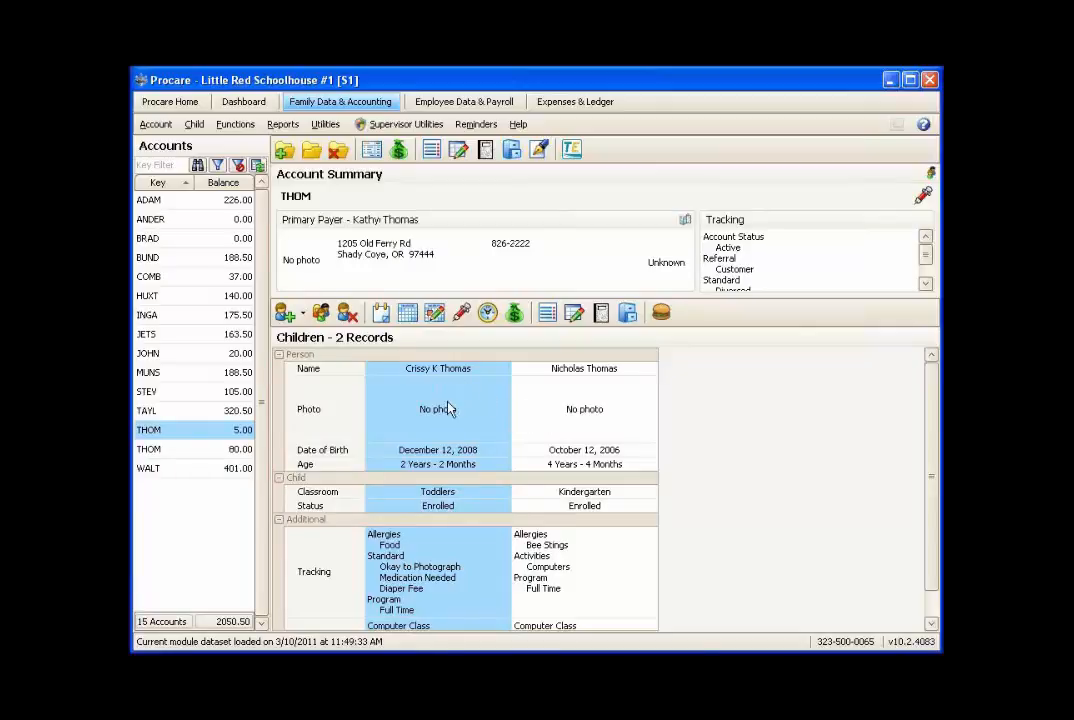
{"action": "left_click", "coordinate": [196, 451]}
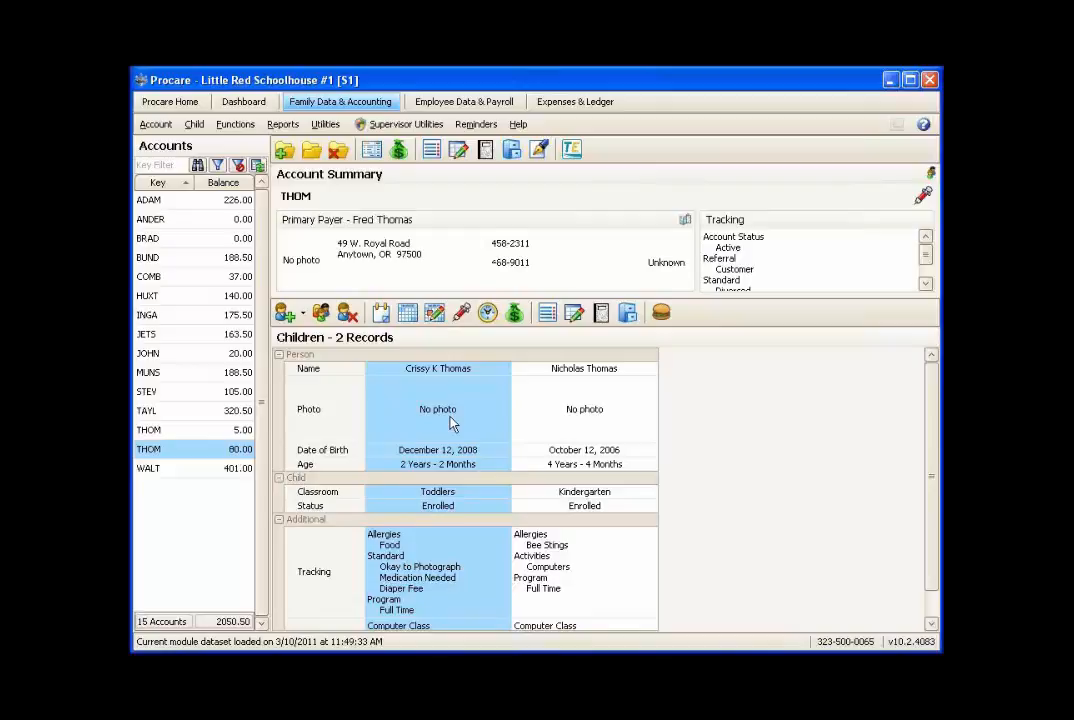
- Sort the accounts list by key in both directions, then by balance in descending order
{"action": "left_click", "coordinate": [171, 184]}
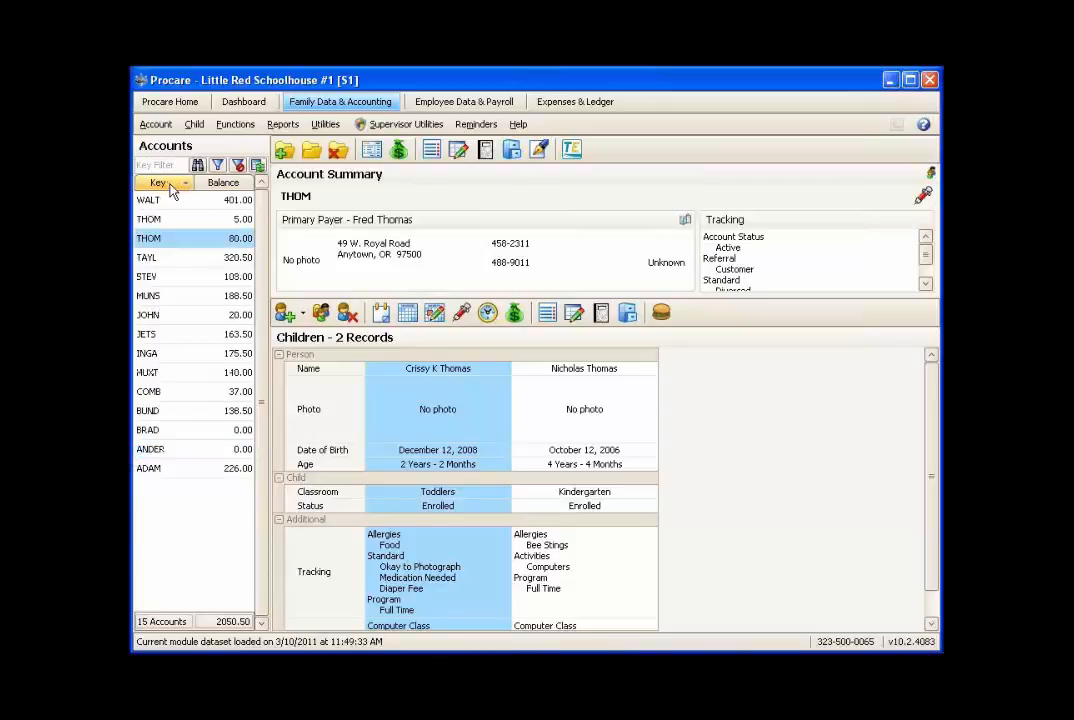
{"action": "left_click", "coordinate": [169, 203]}
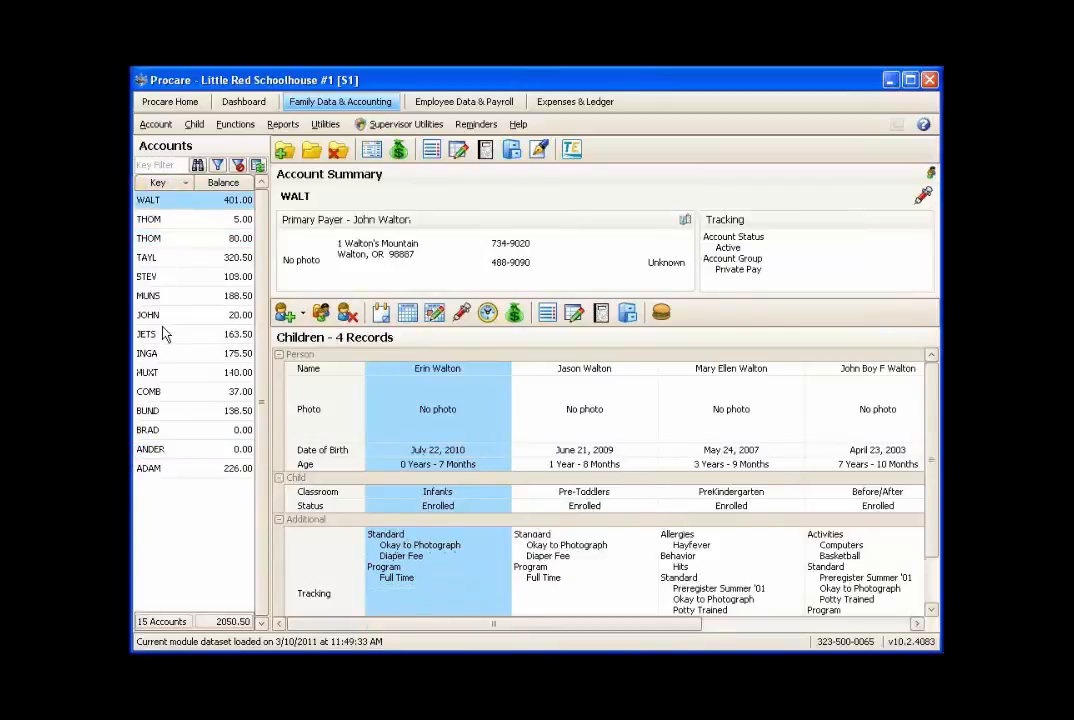
{"action": "left_click", "coordinate": [165, 184]}
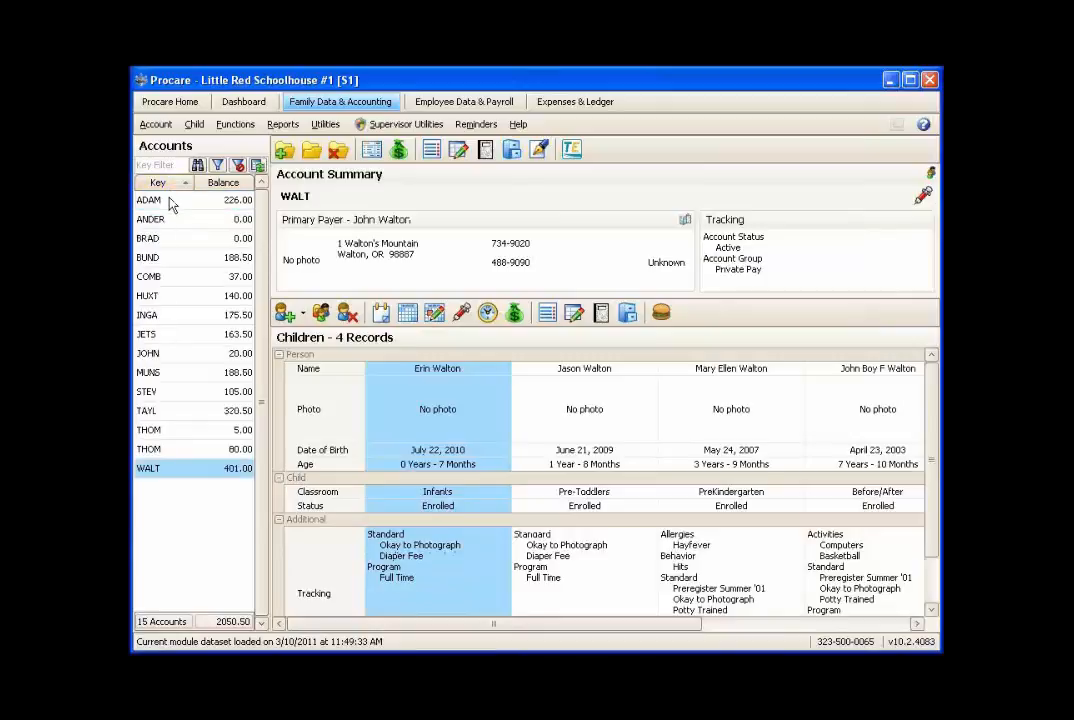
{"action": "left_click", "coordinate": [218, 186]}
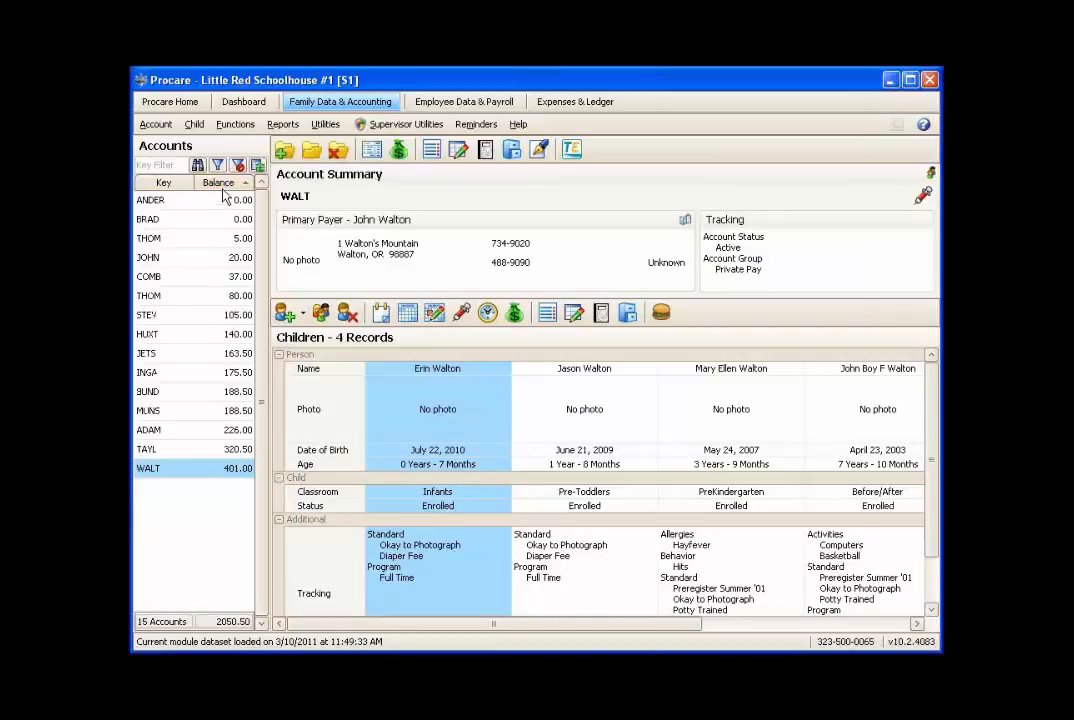
{"action": "left_click", "coordinate": [218, 183]}
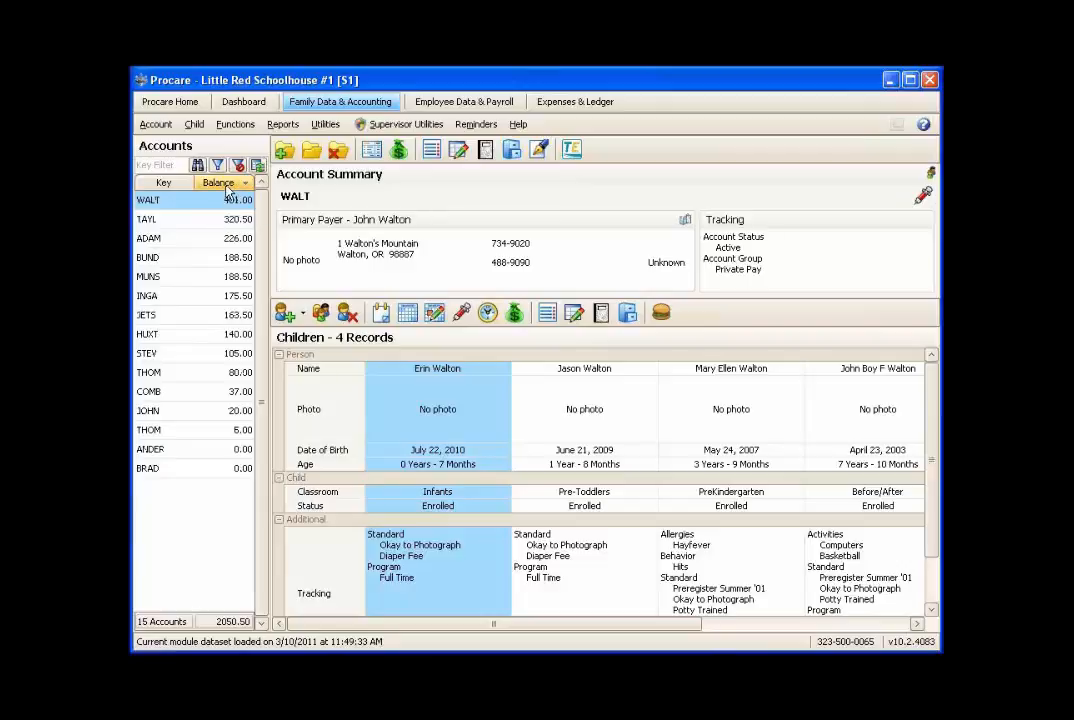
- Hide the account balances column and then show it again
{"action": "right_click", "coordinate": [226, 189]}
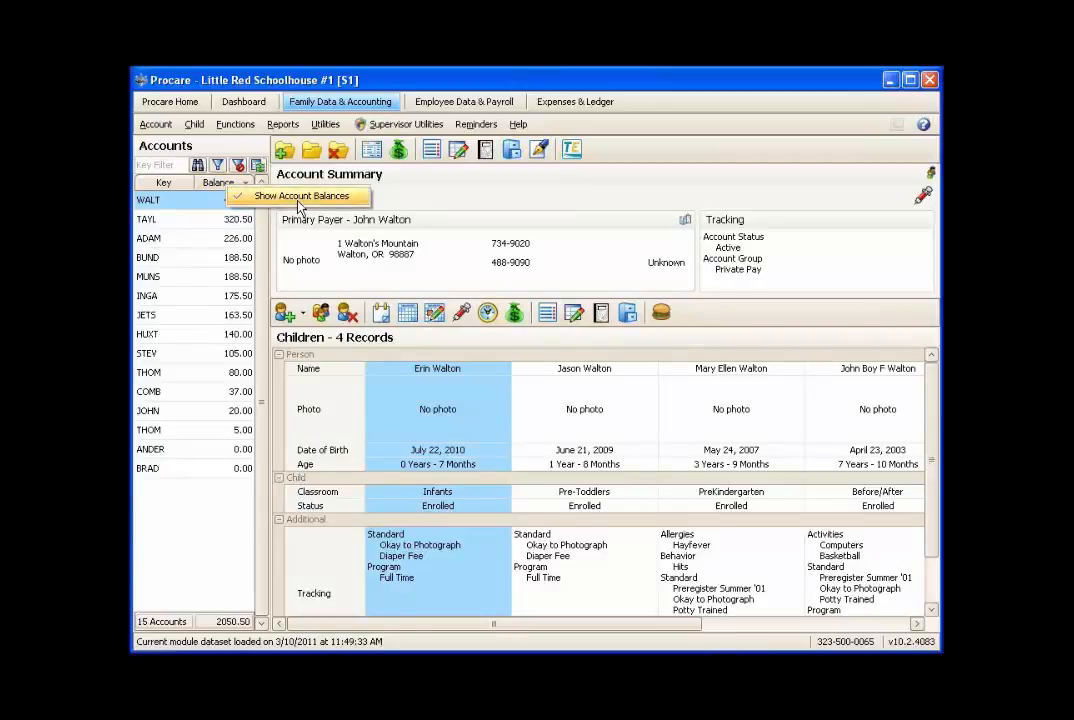
{"action": "left_click", "coordinate": [298, 197]}
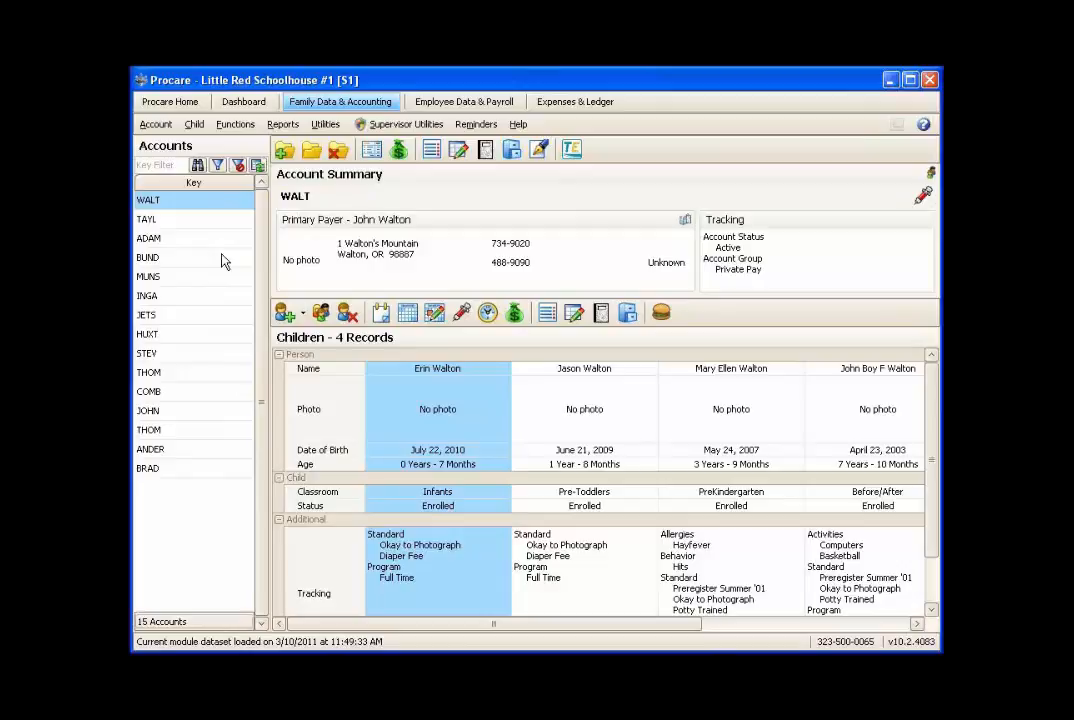
{"action": "right_click", "coordinate": [226, 190]}
{"action": "left_click", "coordinate": [295, 197]}
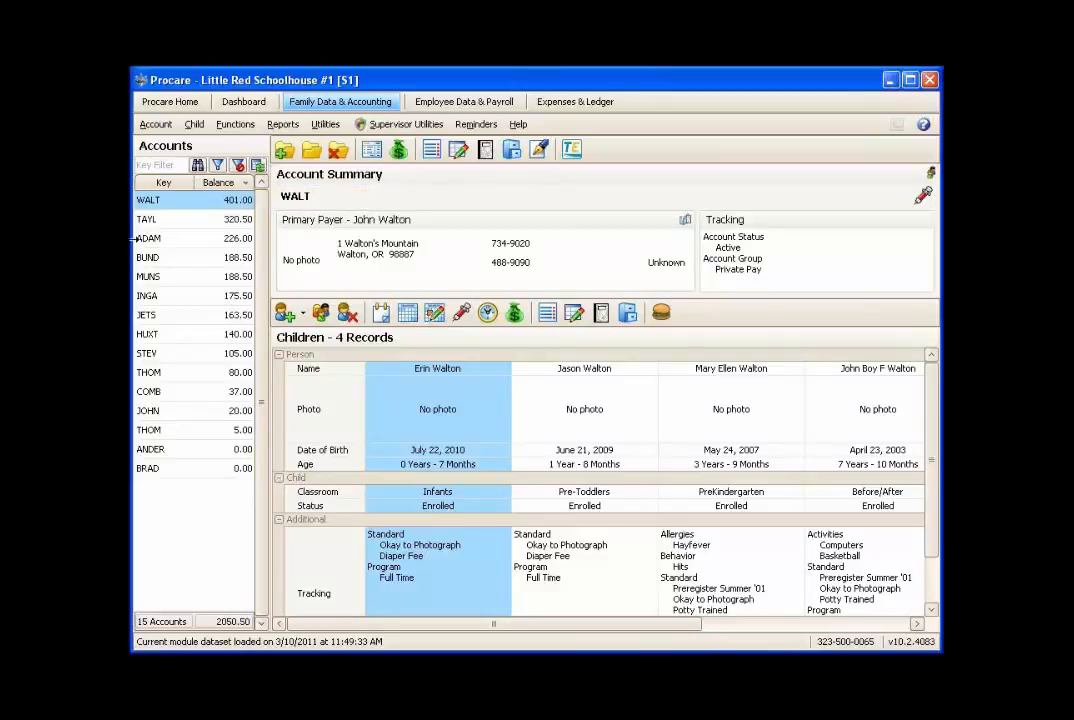
- Filter the accounts list by key starting with b, then bu, then clear the key filter
{"action": "left_click", "coordinate": [158, 167]}
{"action": "type", "text": "b"}
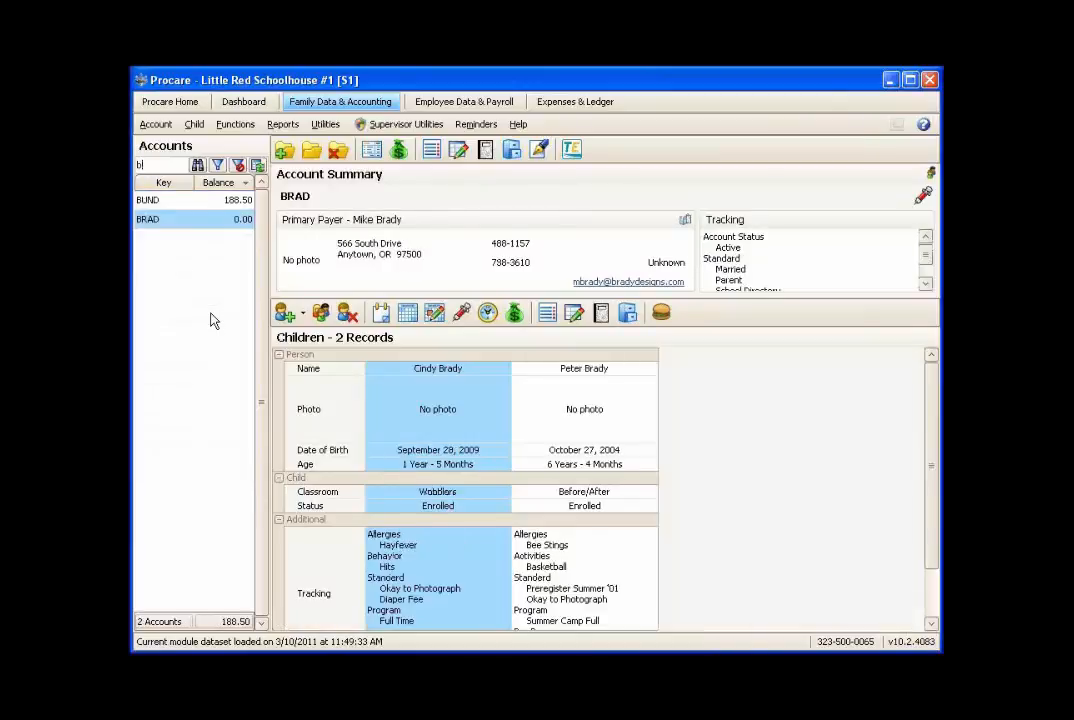
{"action": "type", "text": "u"}
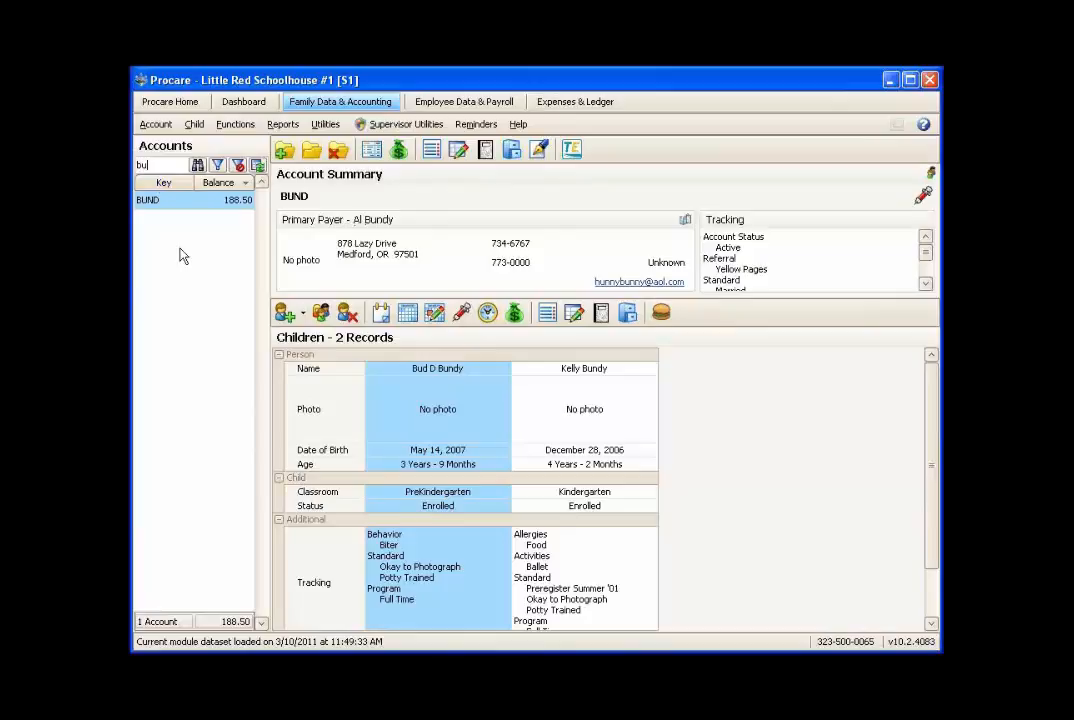
{"action": "key", "text": "BackSpace"}
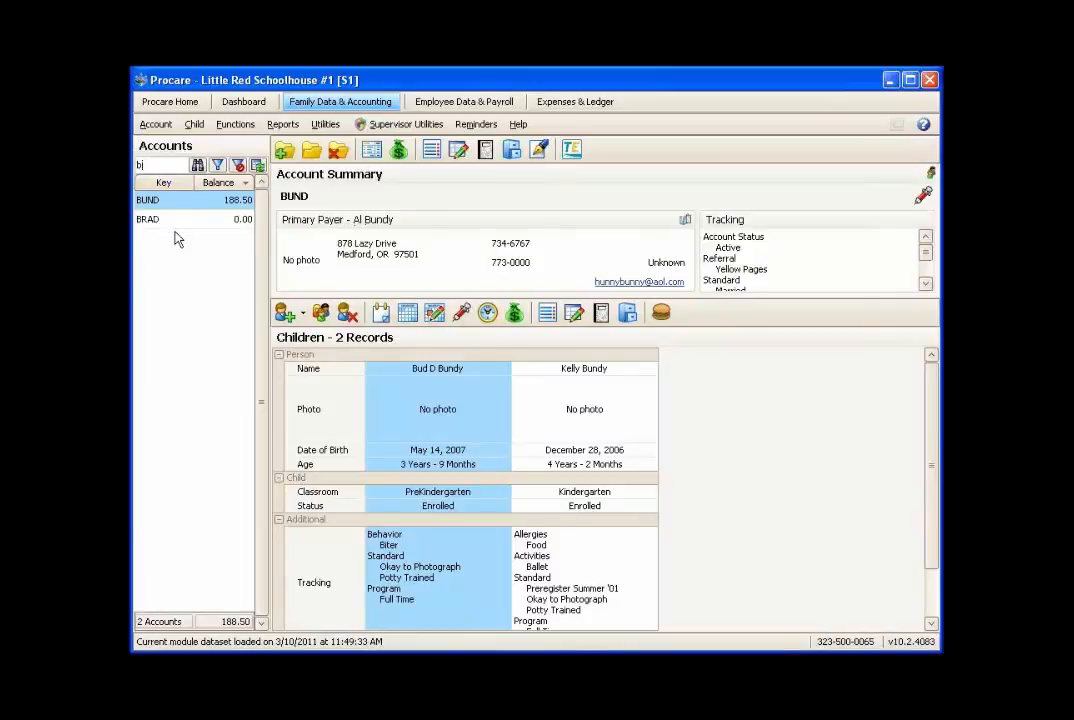
{"action": "key", "text": "BackSpace"}
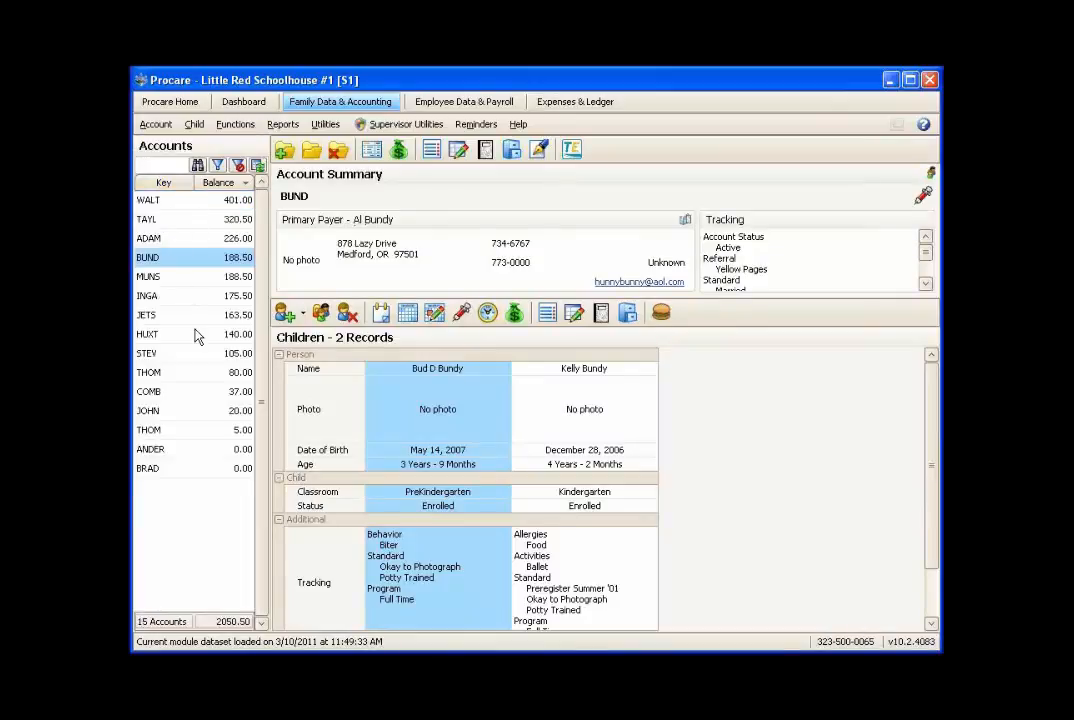
- Set the account filter to view All Accounts, inspect the inactive JONE account, then clear the filter
{"action": "left_click", "coordinate": [217, 166]}
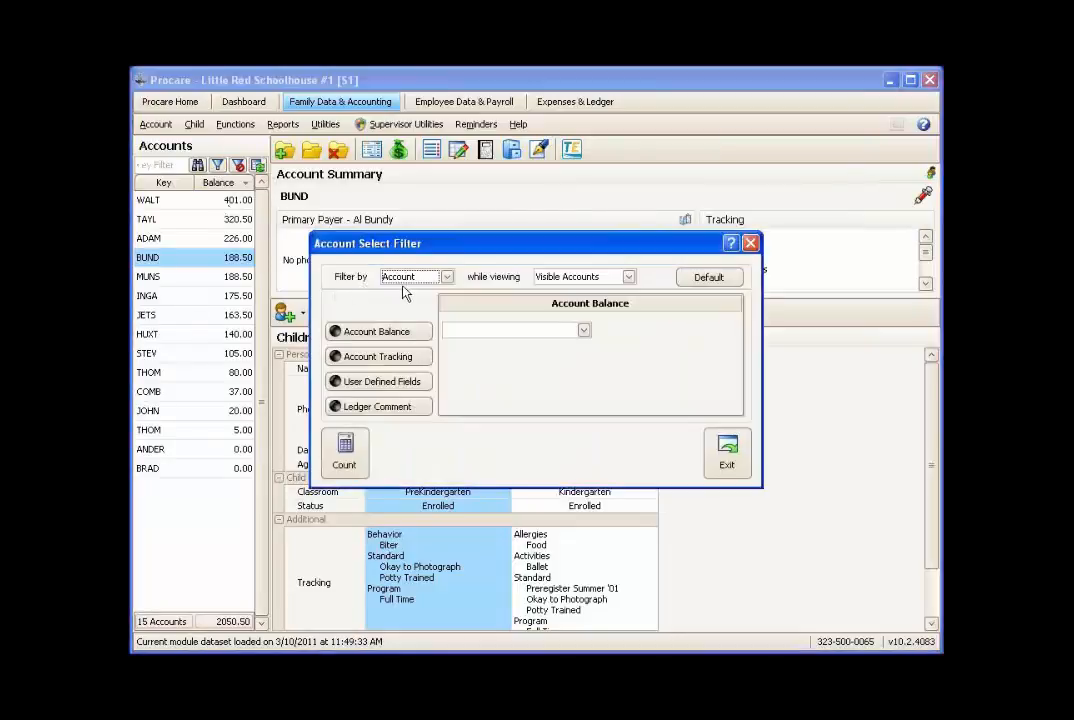
{"action": "left_click", "coordinate": [627, 277]}
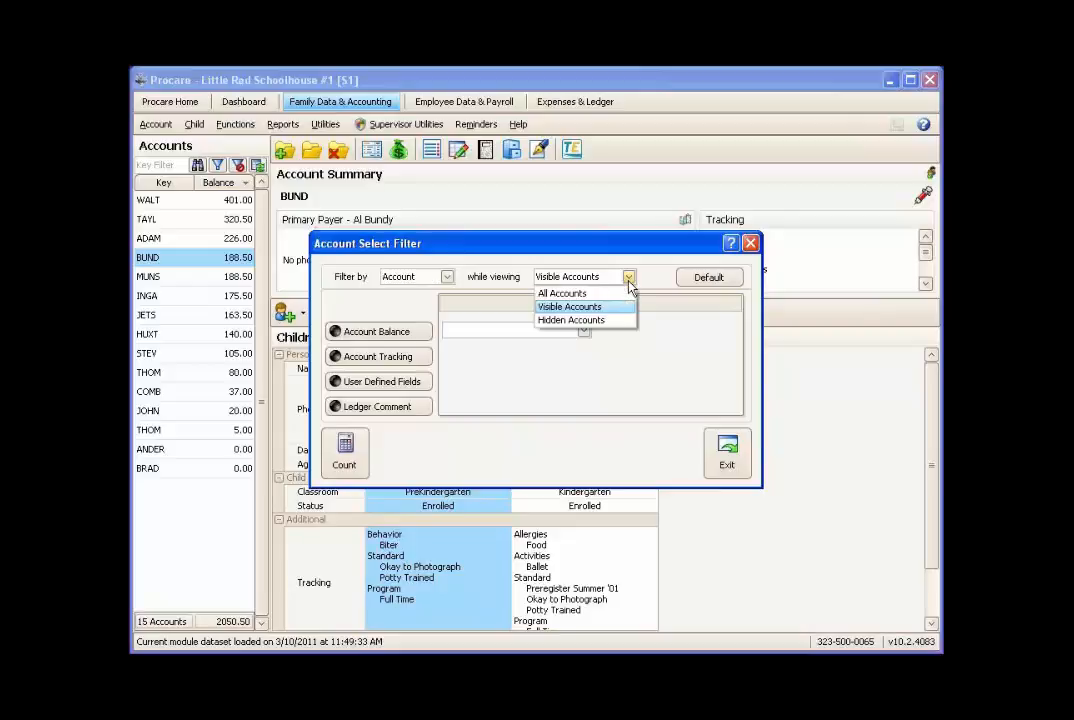
{"action": "left_click", "coordinate": [563, 294]}
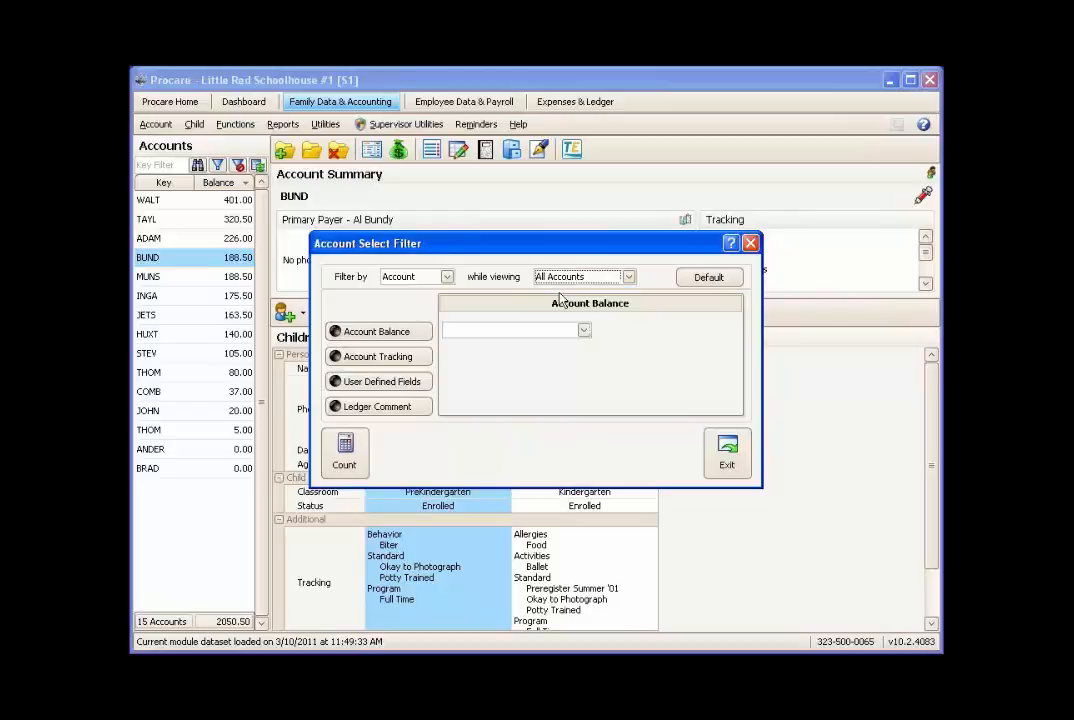
{"action": "left_click", "coordinate": [724, 450]}
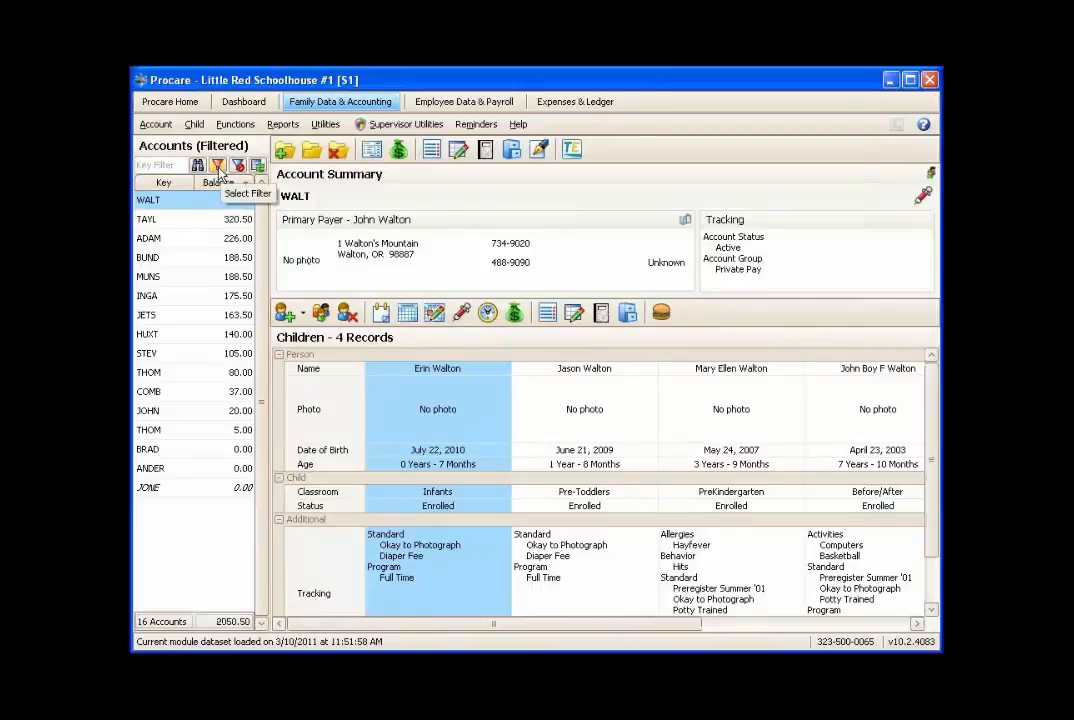
{"action": "left_click", "coordinate": [179, 494]}
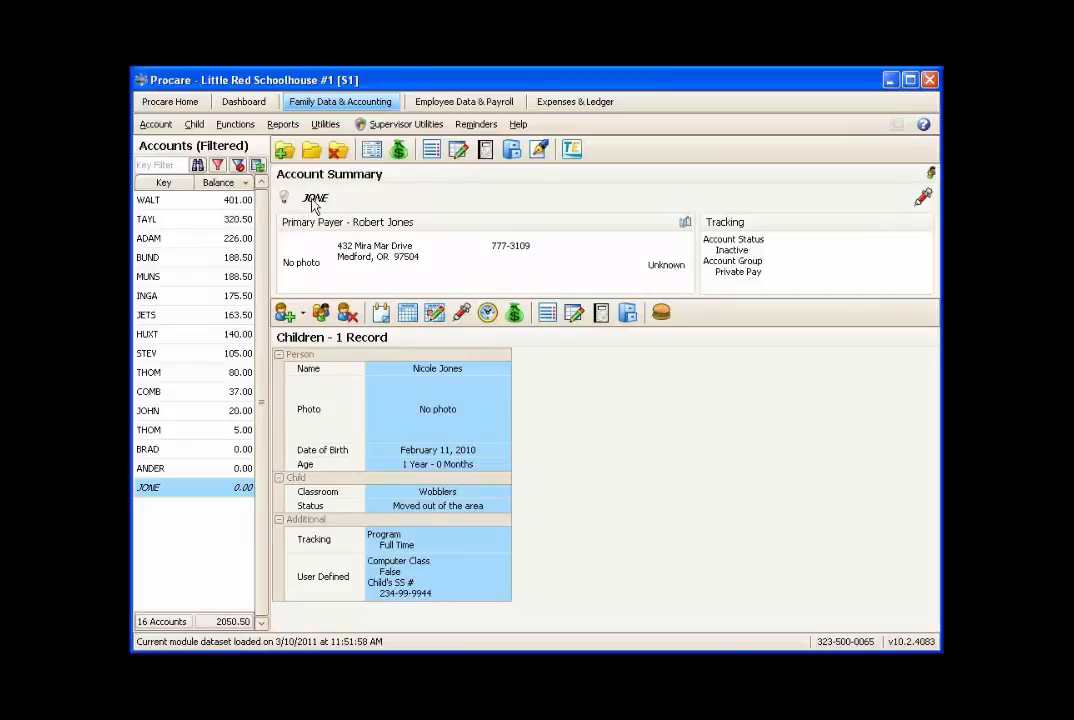
{"action": "left_click", "coordinate": [239, 167]}
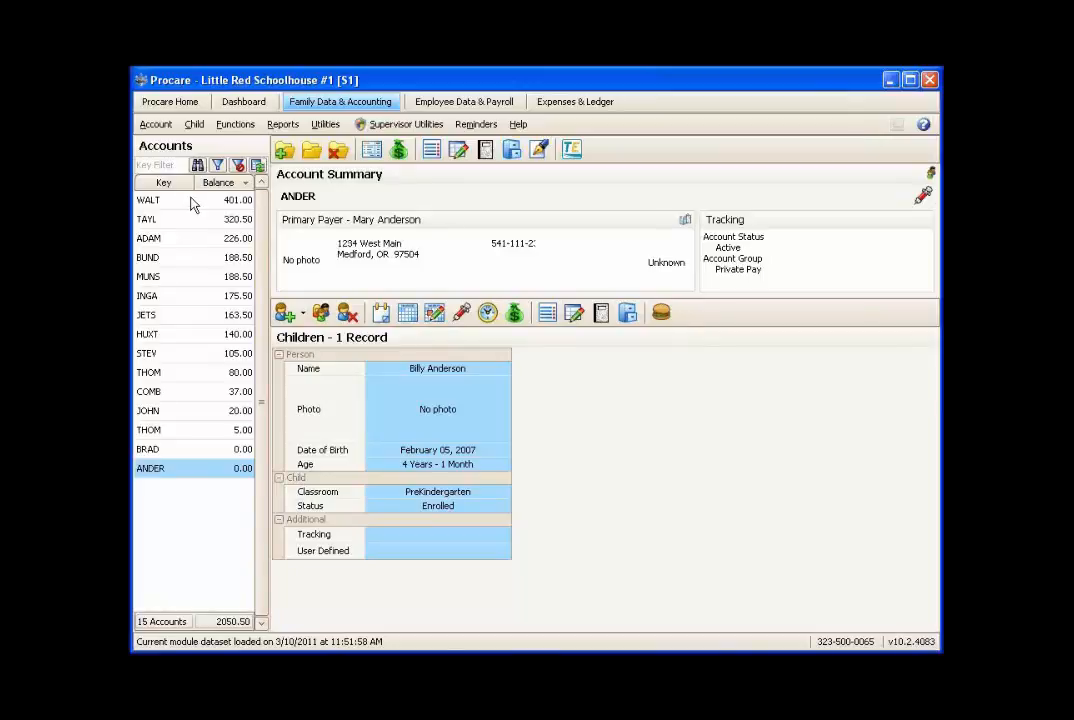
- For the ADAM account's first child, set the two related people as Dad and Mom, checking Lives With, Emergency and Pickup for both
{"action": "left_click", "coordinate": [174, 240]}
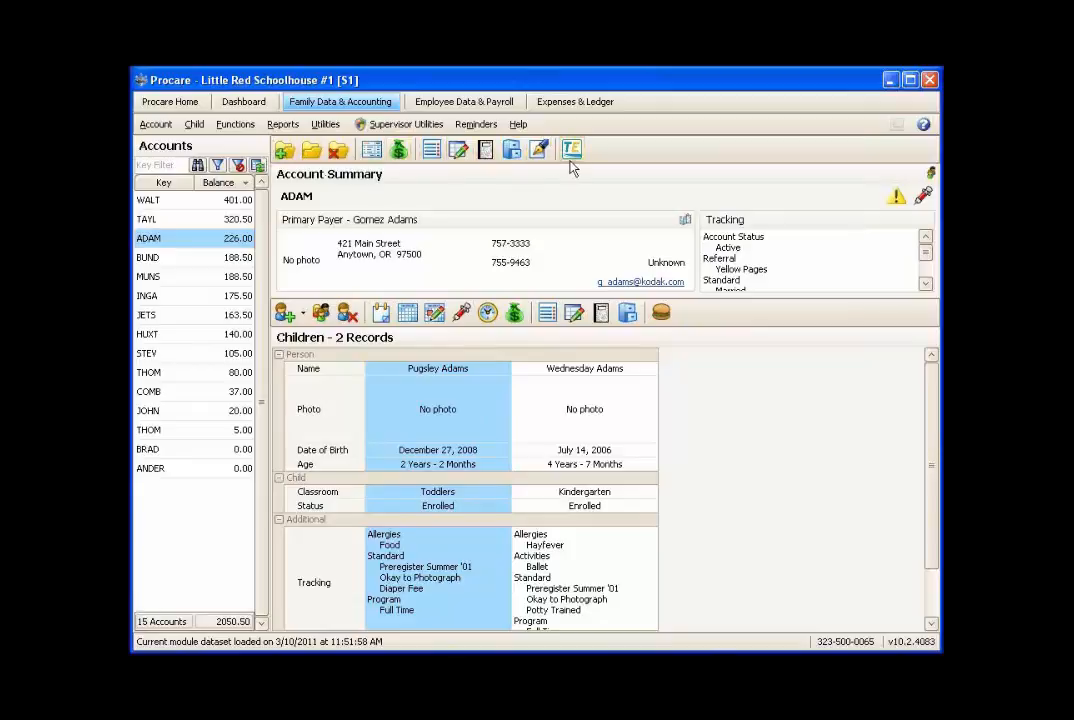
{"action": "left_click", "coordinate": [322, 318]}
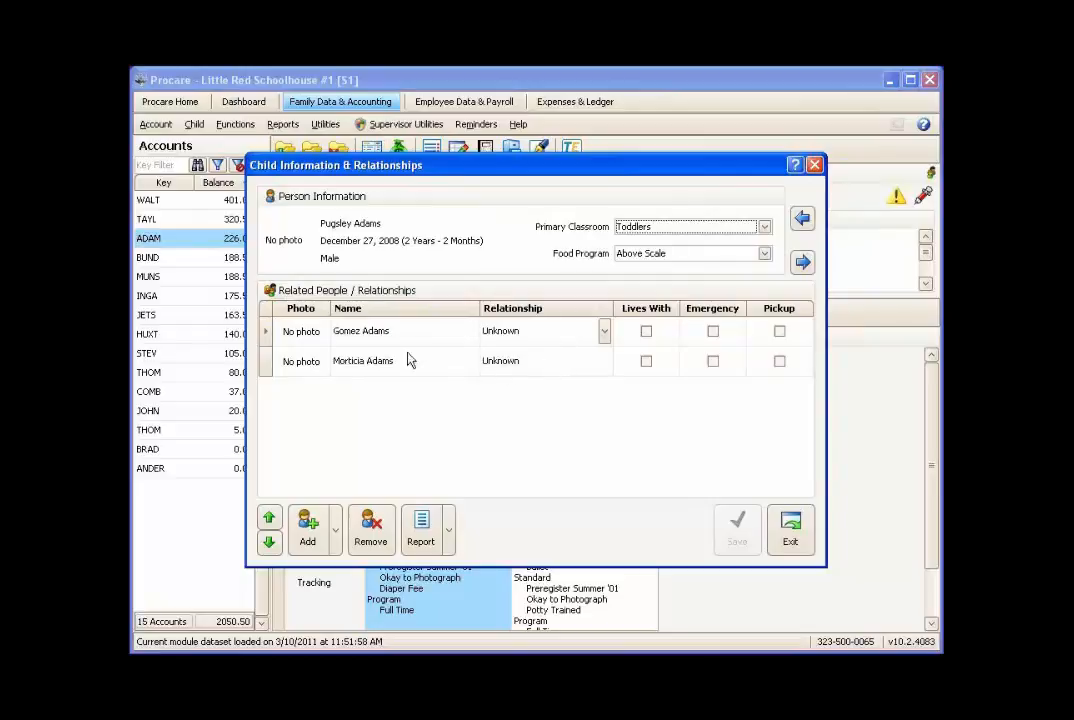
{"action": "left_click", "coordinate": [541, 341]}
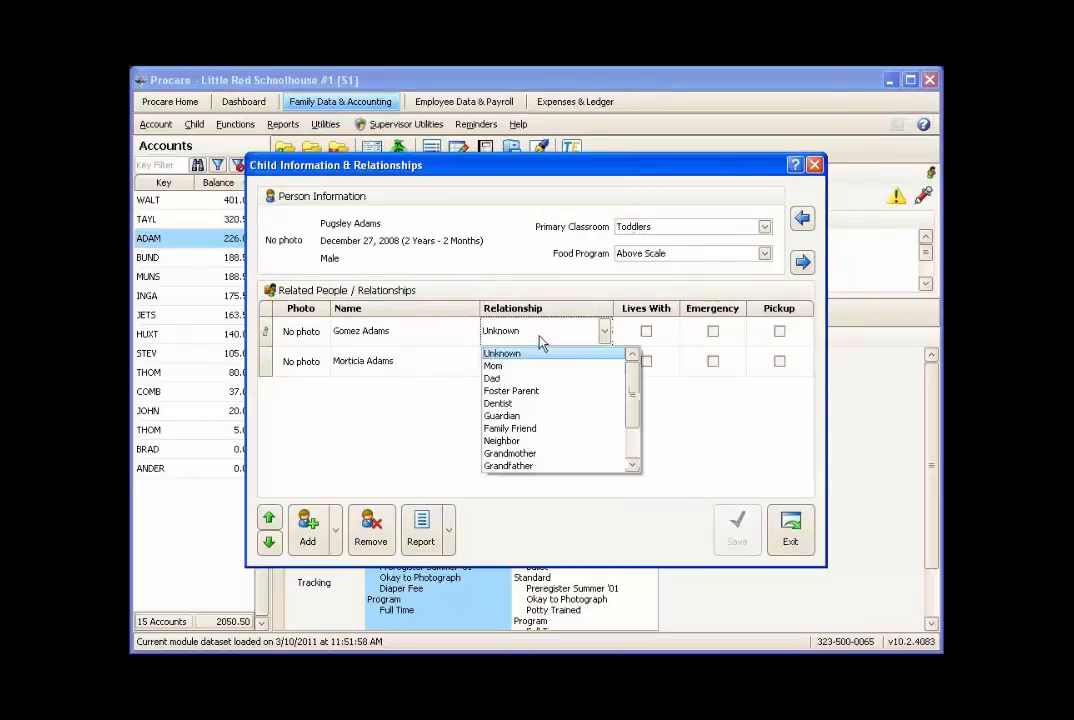
{"action": "left_click", "coordinate": [537, 378]}
{"action": "left_click", "coordinate": [536, 366]}
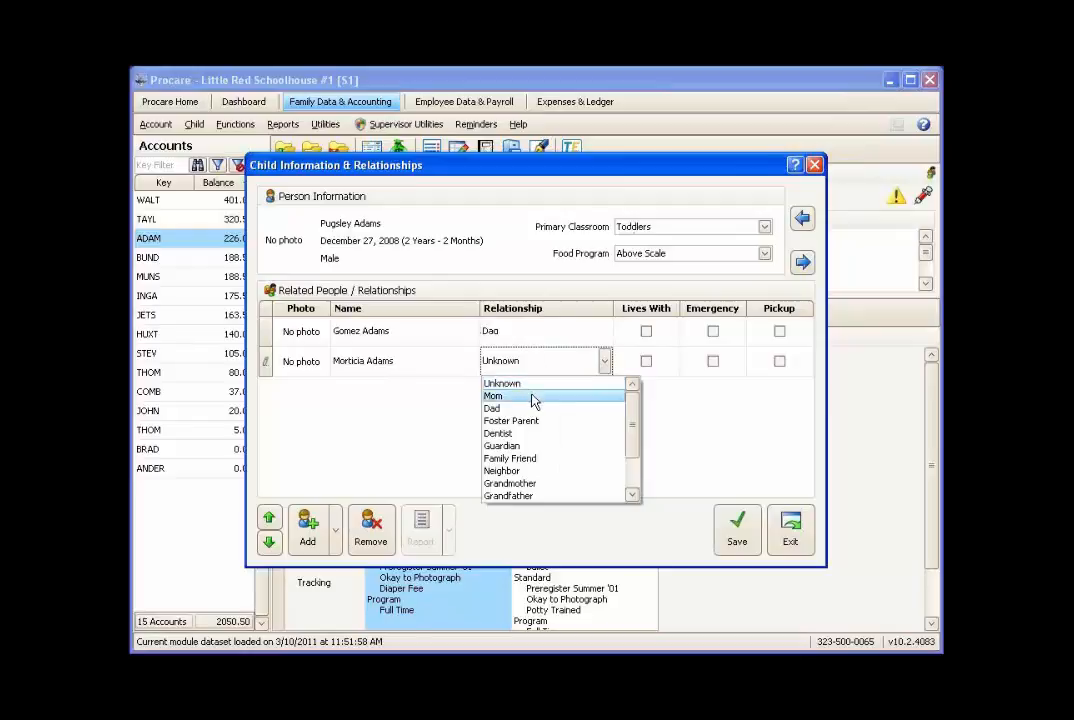
{"action": "left_click", "coordinate": [532, 396]}
{"action": "left_click", "coordinate": [646, 331]}
{"action": "left_click", "coordinate": [646, 362]}
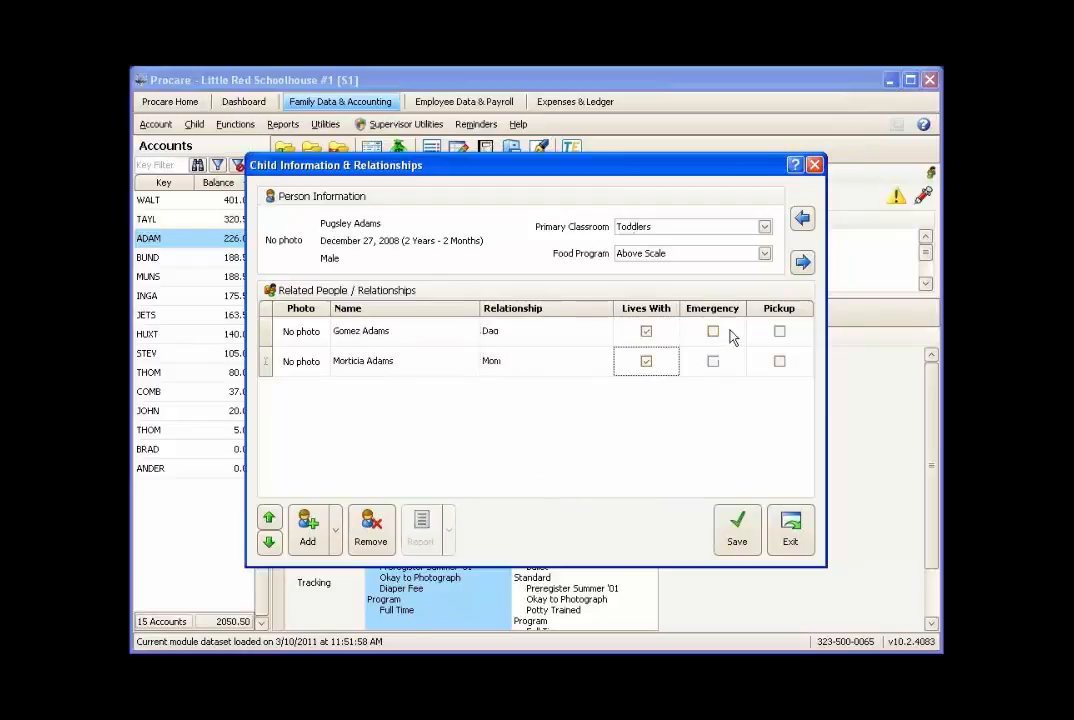
{"action": "left_click", "coordinate": [713, 331]}
{"action": "left_click", "coordinate": [713, 361]}
{"action": "left_click", "coordinate": [780, 333]}
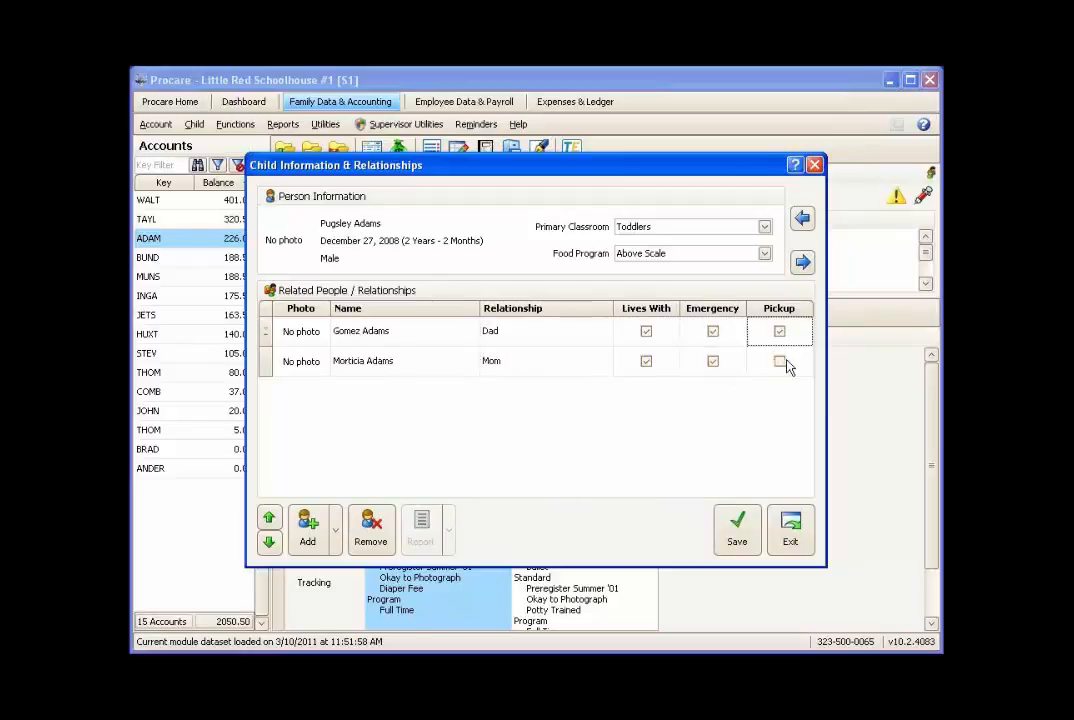
{"action": "left_click", "coordinate": [781, 362]}
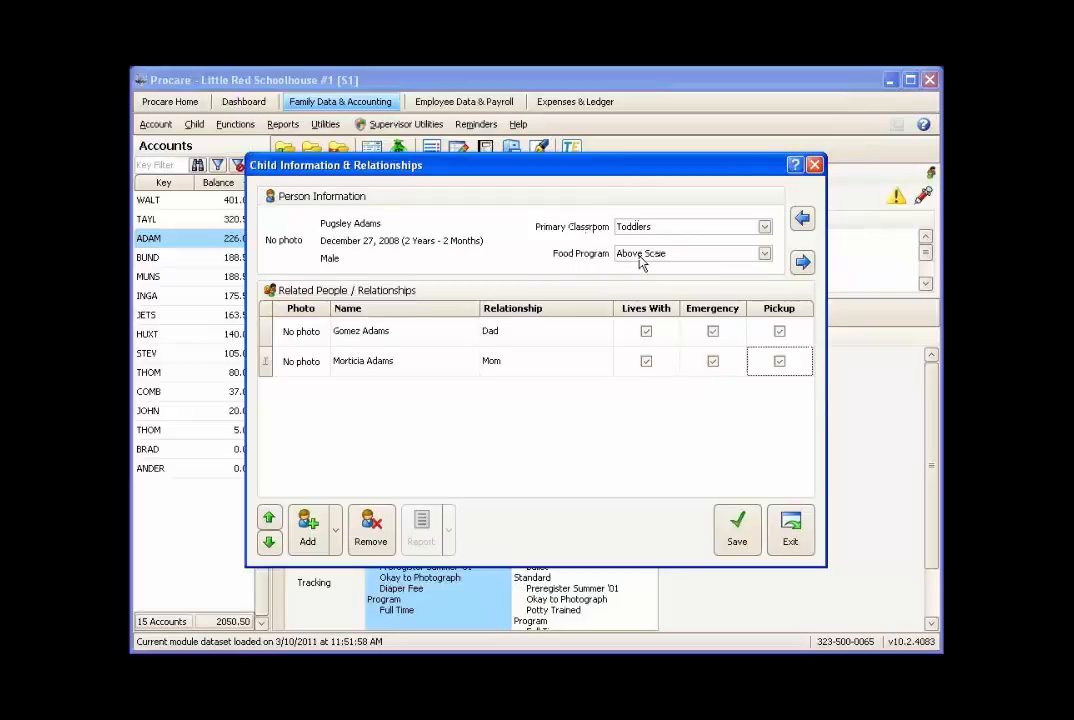
- Add a new related person to the child, entering the person's last and first name
{"action": "left_click", "coordinate": [338, 532]}
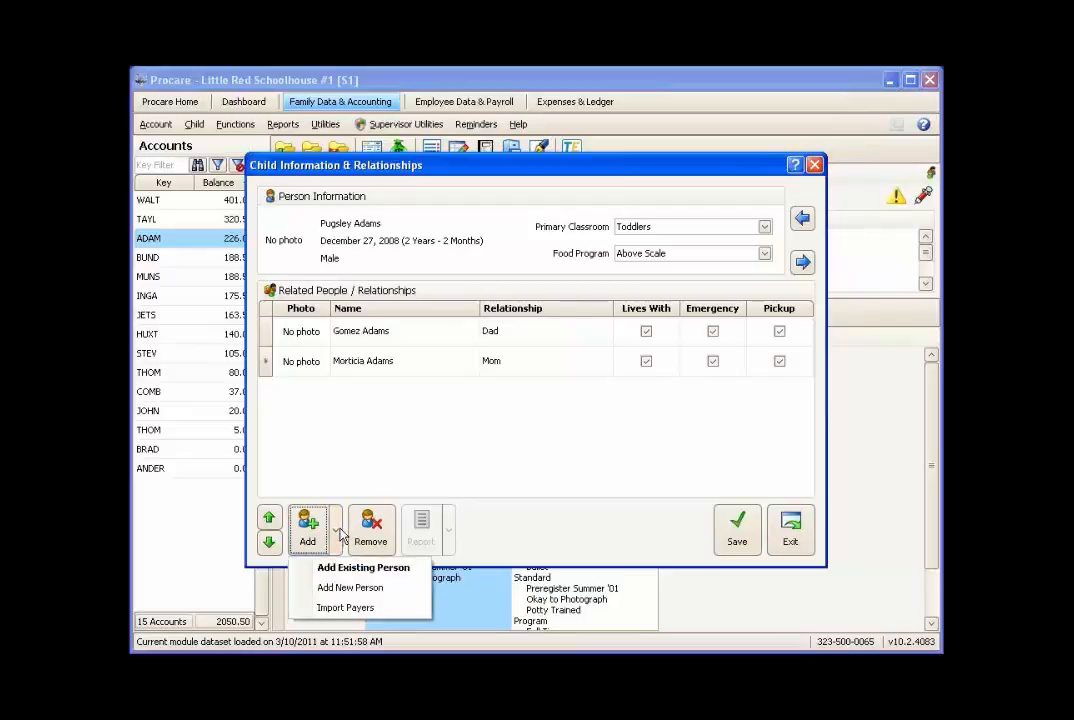
{"action": "left_click", "coordinate": [388, 590]}
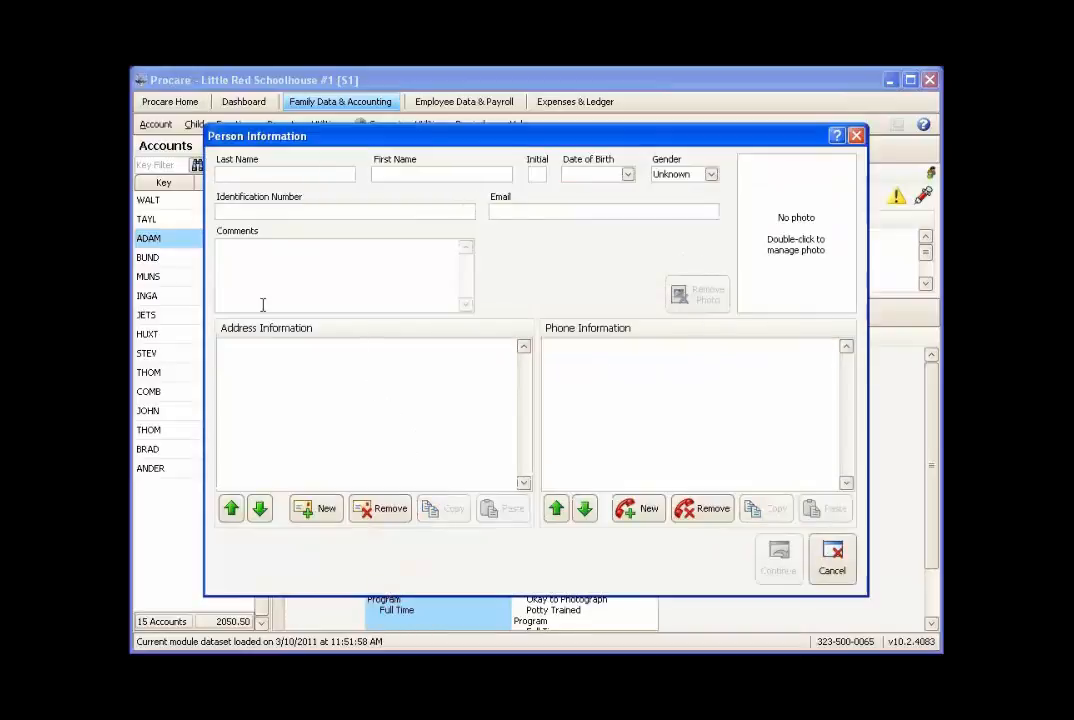
{"action": "key", "text": "Tab"}
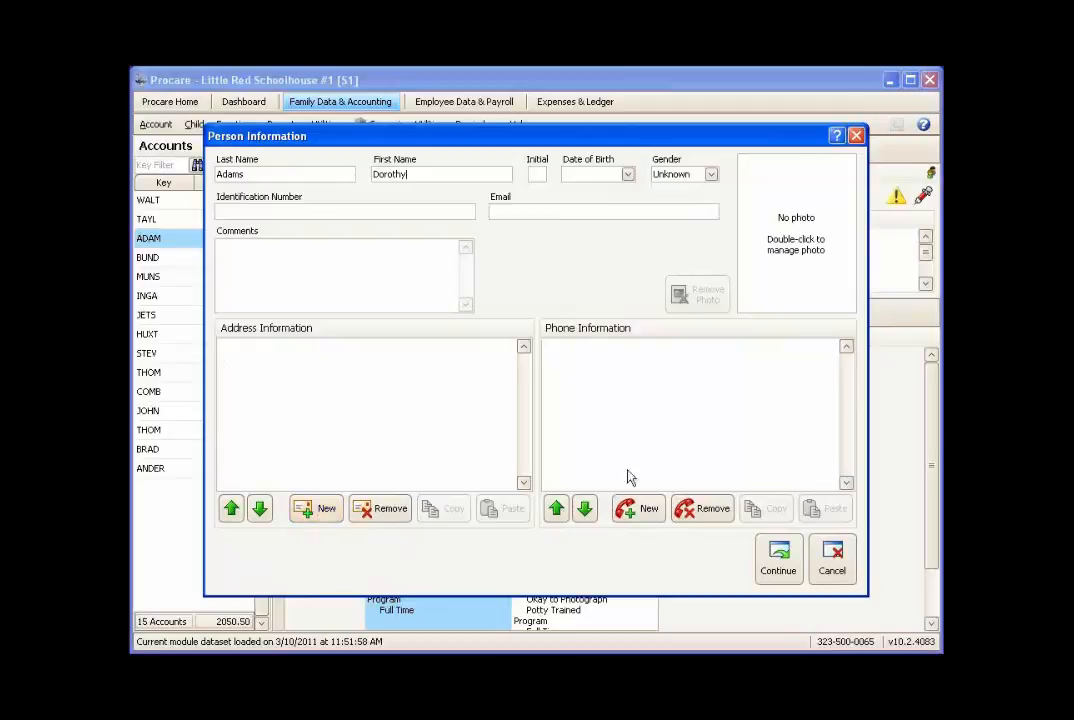
{"action": "left_click", "coordinate": [778, 558]}
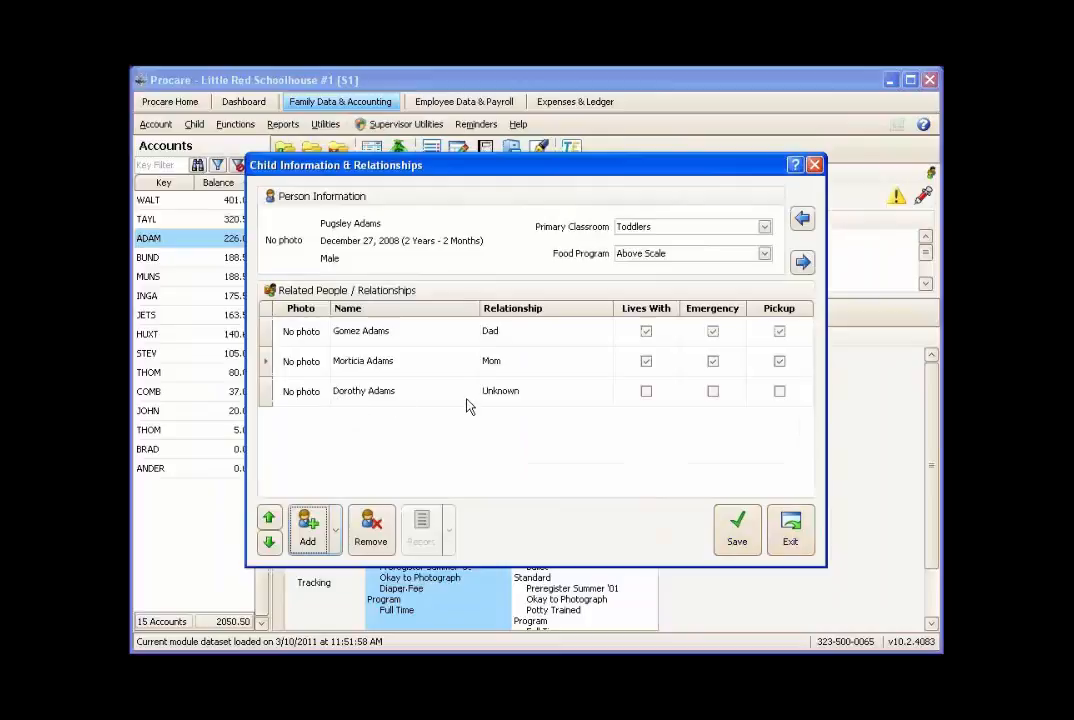
- Set the new person's relationship to Grandmother, check Emergency and Pickup, and save the relationships
{"action": "left_click", "coordinate": [589, 403]}
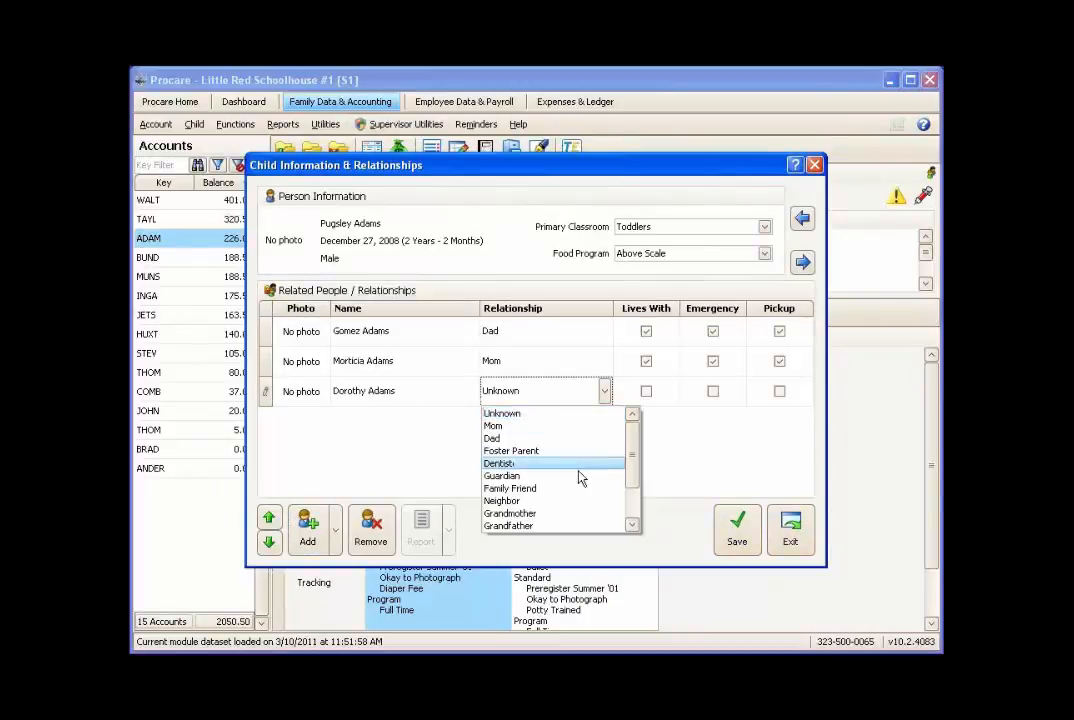
{"action": "left_click", "coordinate": [572, 515]}
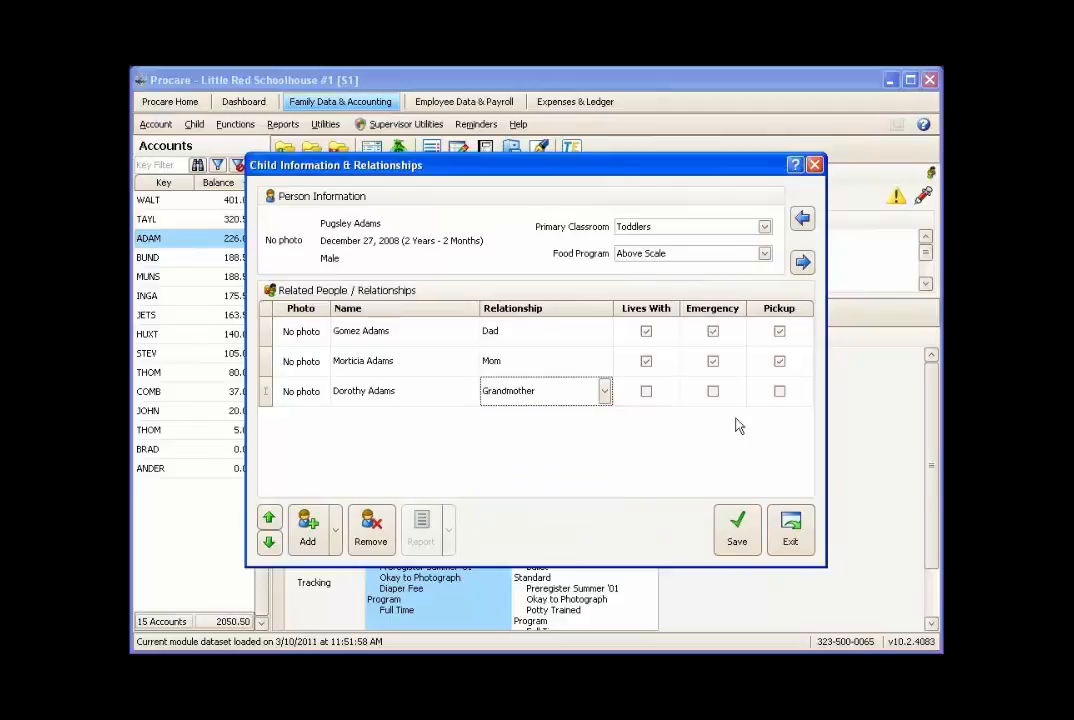
{"action": "left_click", "coordinate": [713, 391]}
{"action": "left_click", "coordinate": [780, 393]}
{"action": "left_click", "coordinate": [780, 394]}
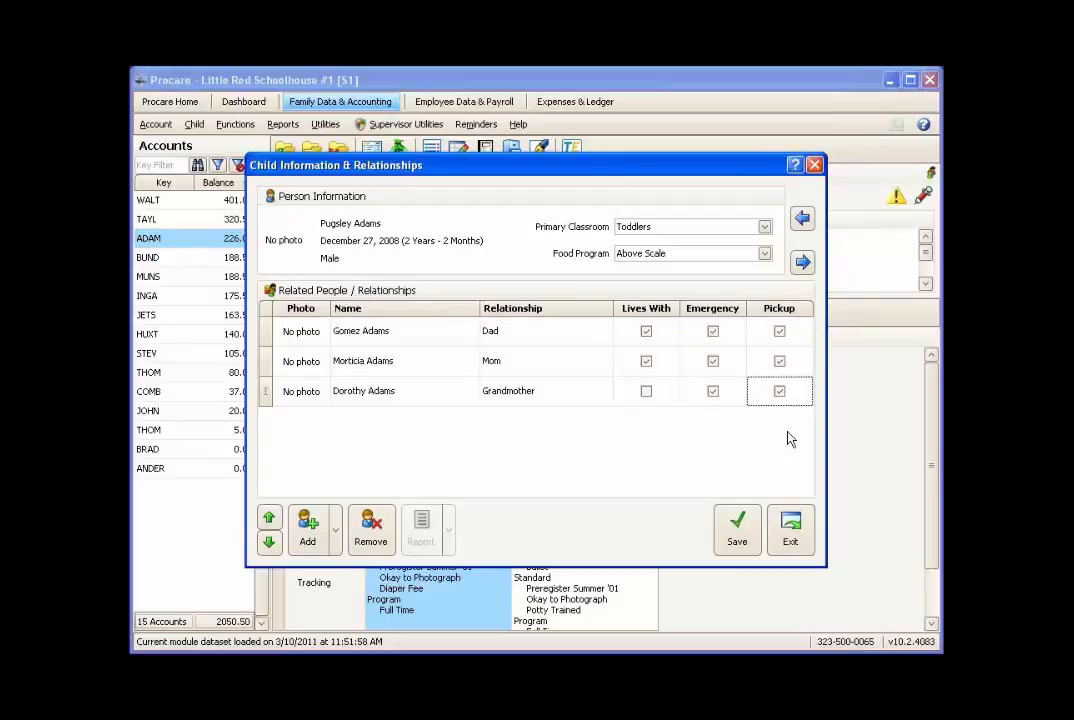
{"action": "left_click", "coordinate": [738, 525]}
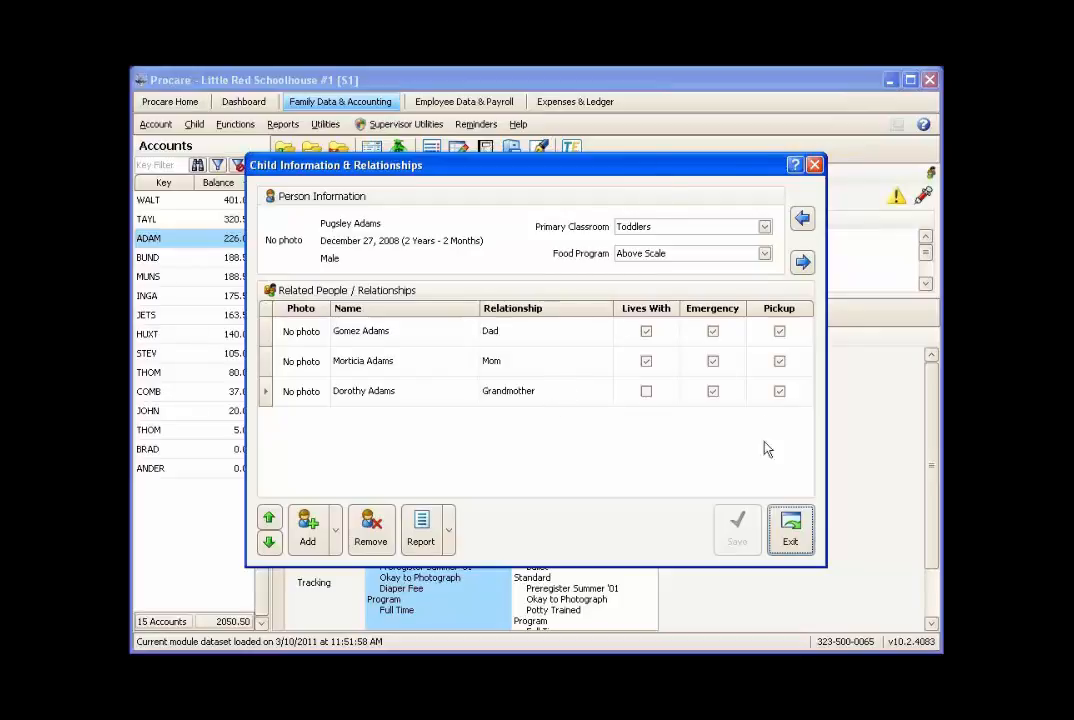
- Move to the next child and set its related people as Dad and Mom, checking Lives With, Emergency and Pickup for both
{"action": "left_click_drag", "start_coordinate": [642, 174], "coordinate": [648, 171]}
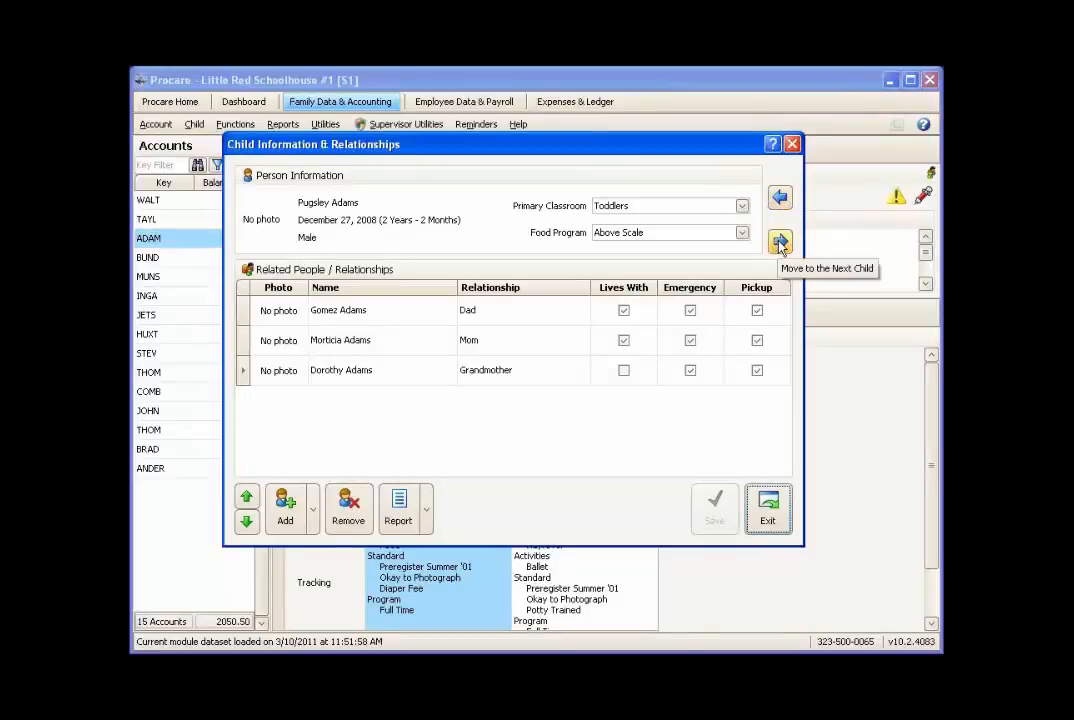
{"action": "left_click", "coordinate": [780, 243]}
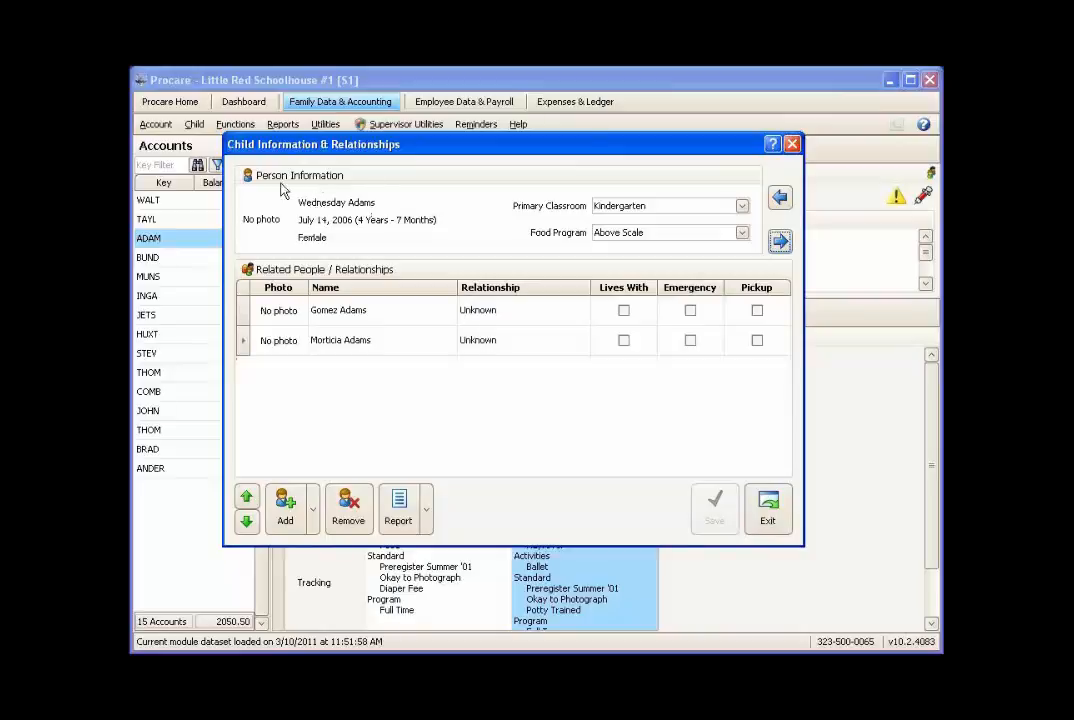
{"action": "left_click", "coordinate": [501, 318]}
{"action": "left_click", "coordinate": [497, 357]}
{"action": "left_click", "coordinate": [503, 342]}
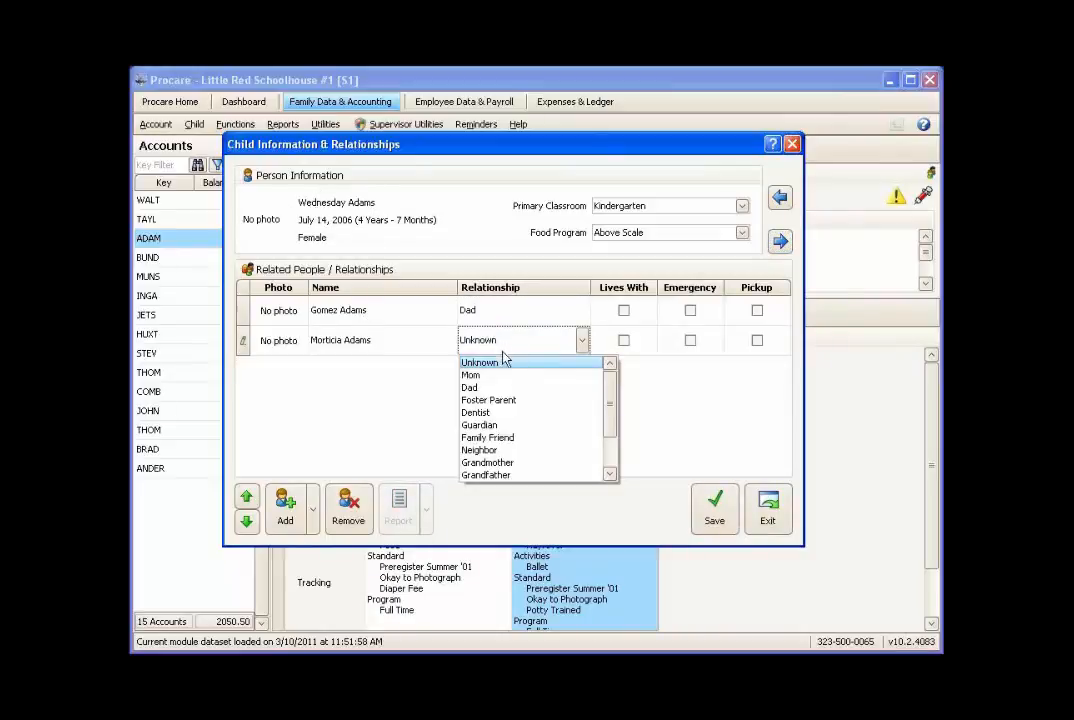
{"action": "left_click", "coordinate": [500, 376]}
{"action": "left_click", "coordinate": [623, 310]}
{"action": "left_click", "coordinate": [623, 340]}
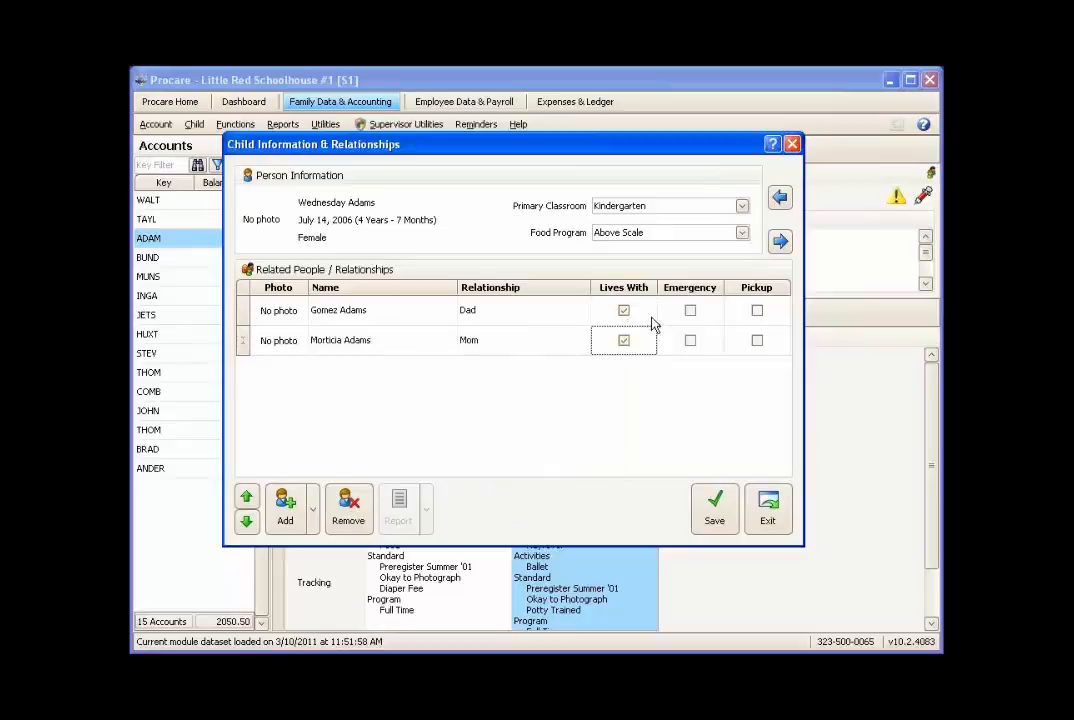
{"action": "left_click", "coordinate": [690, 311]}
{"action": "left_click", "coordinate": [690, 341]}
{"action": "left_click", "coordinate": [757, 311]}
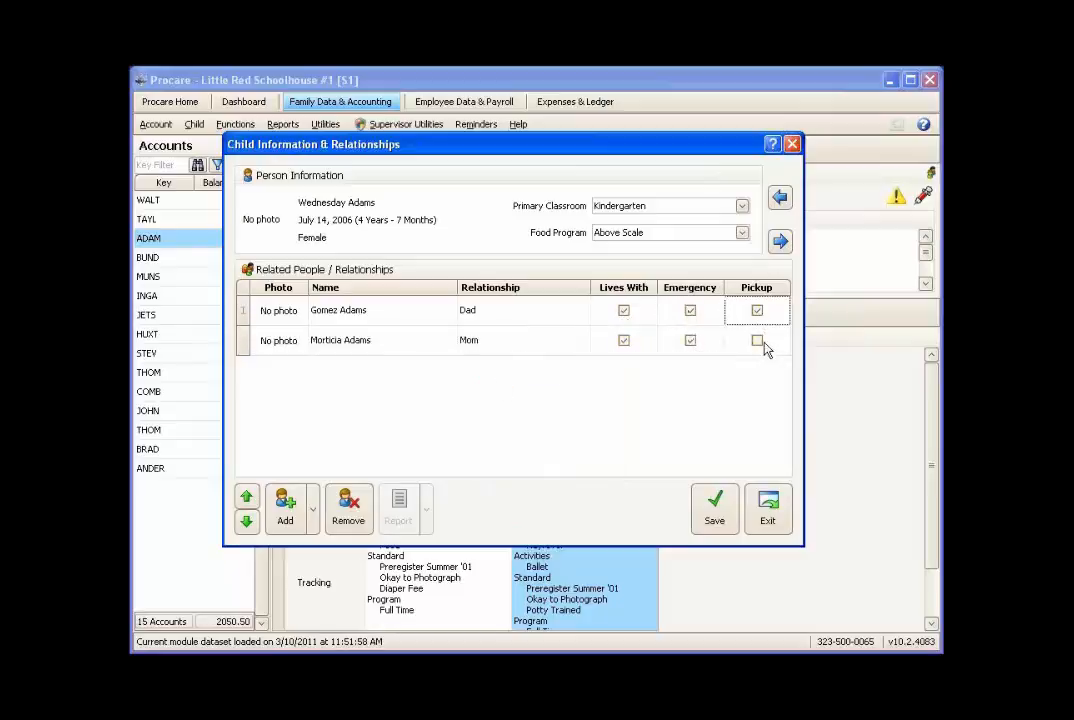
{"action": "left_click", "coordinate": [757, 341]}
- Add an existing person to the child by searching adults whose last name starts with "ad" and selecting the first match
{"action": "left_click", "coordinate": [285, 508]}
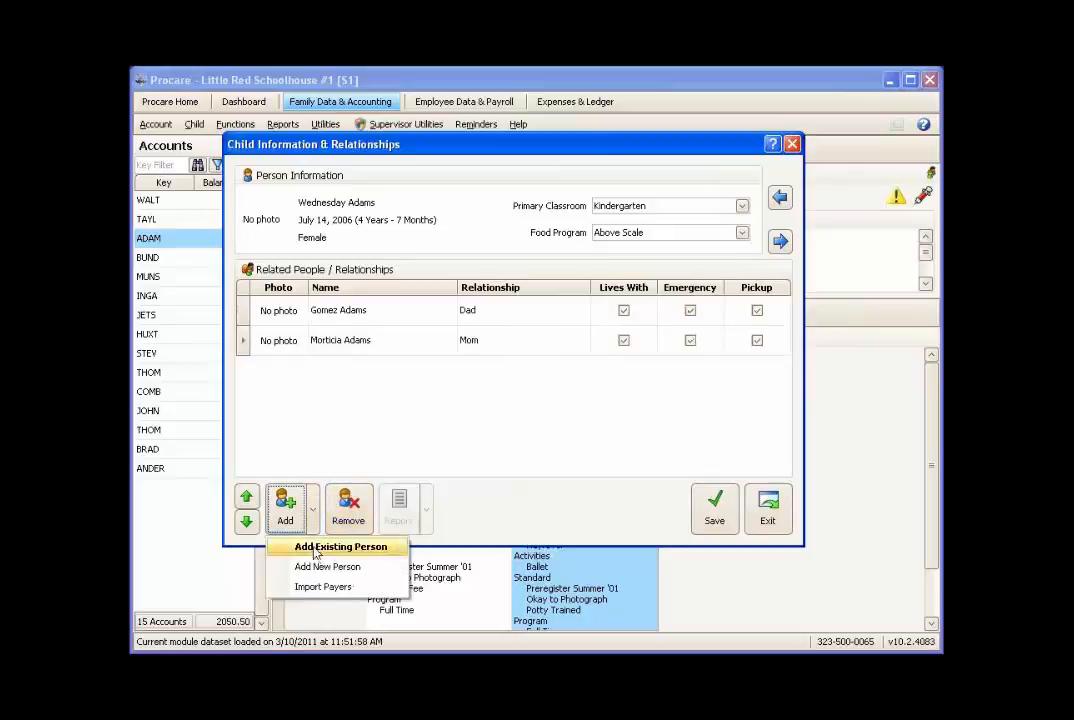
{"action": "left_click", "coordinate": [386, 558]}
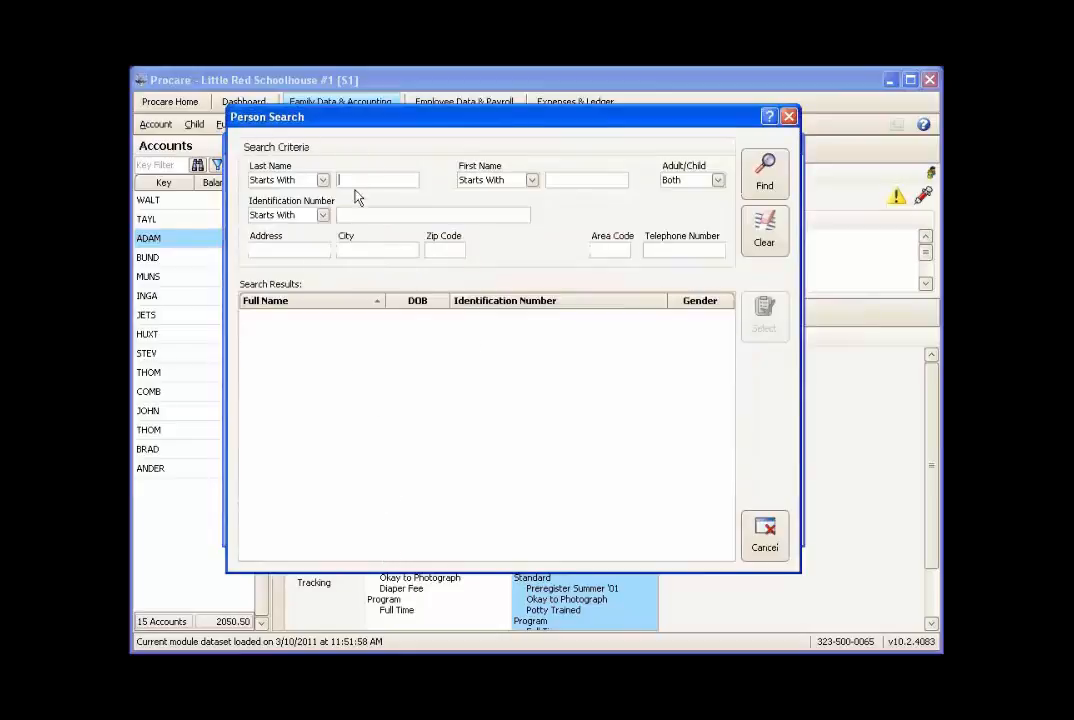
{"action": "type", "text": "ad"}
{"action": "left_click", "coordinate": [695, 181]}
{"action": "left_click", "coordinate": [684, 222]}
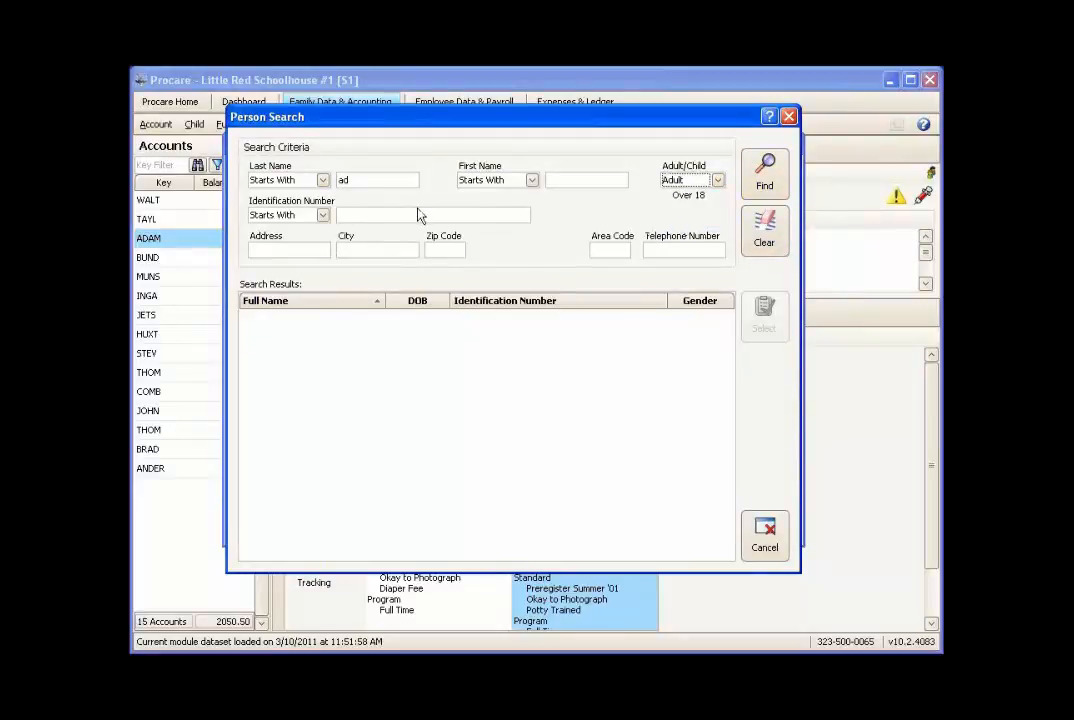
{"action": "left_click", "coordinate": [764, 176]}
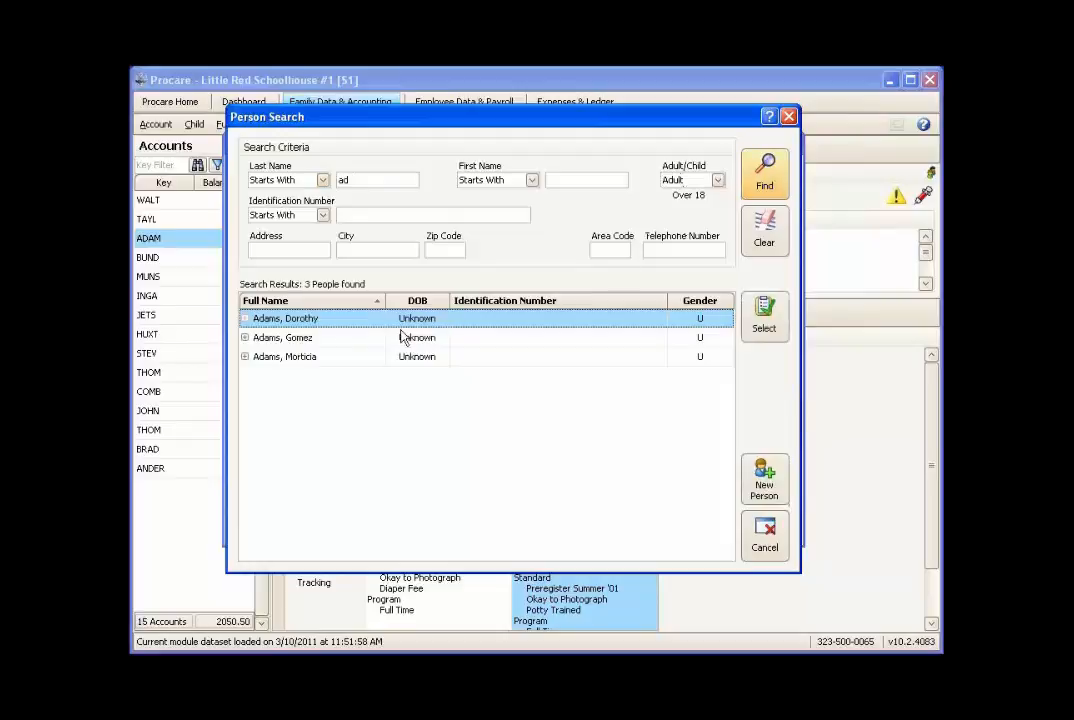
{"action": "left_click", "coordinate": [319, 338]}
{"action": "left_click", "coordinate": [324, 356]}
{"action": "left_click", "coordinate": [306, 320]}
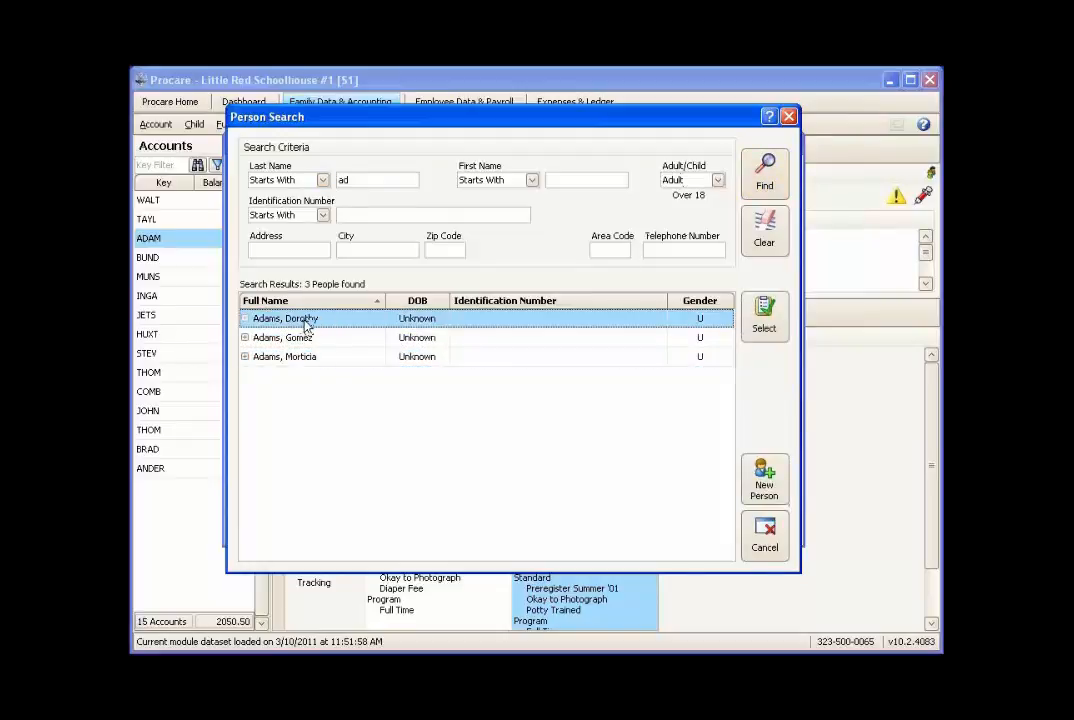
{"action": "left_click", "coordinate": [763, 315]}
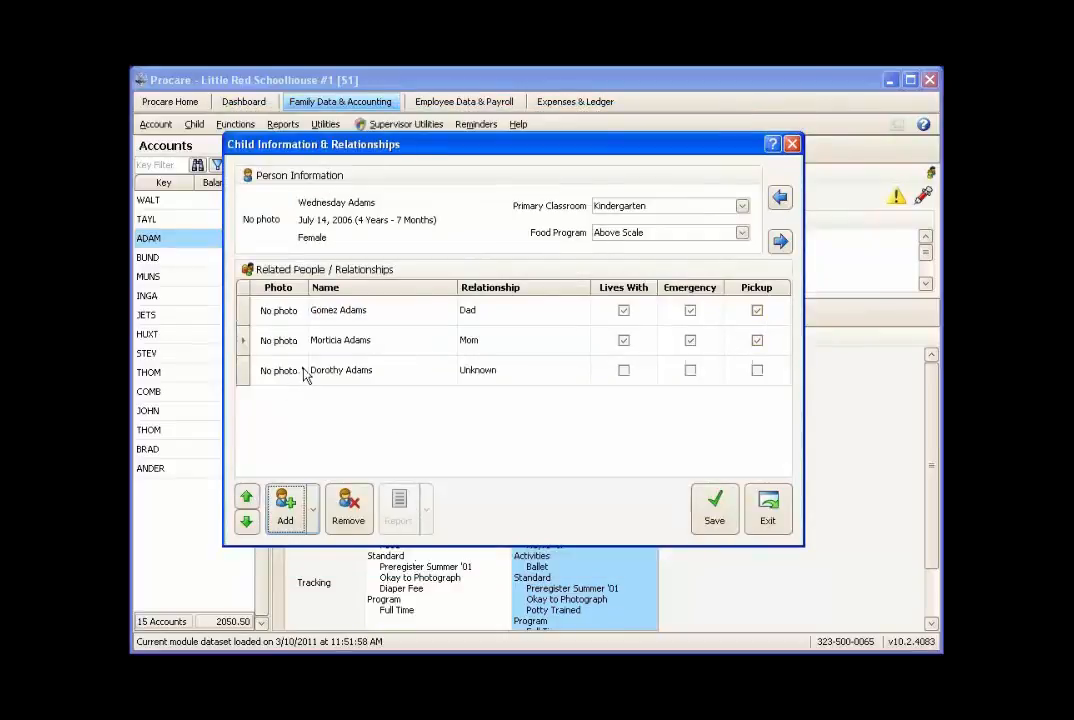
- Set the added person's relationship to Grandmother, check Emergency and Pickup, and save the relationships
{"action": "left_click", "coordinate": [535, 375]}
{"action": "left_click", "coordinate": [522, 492]}
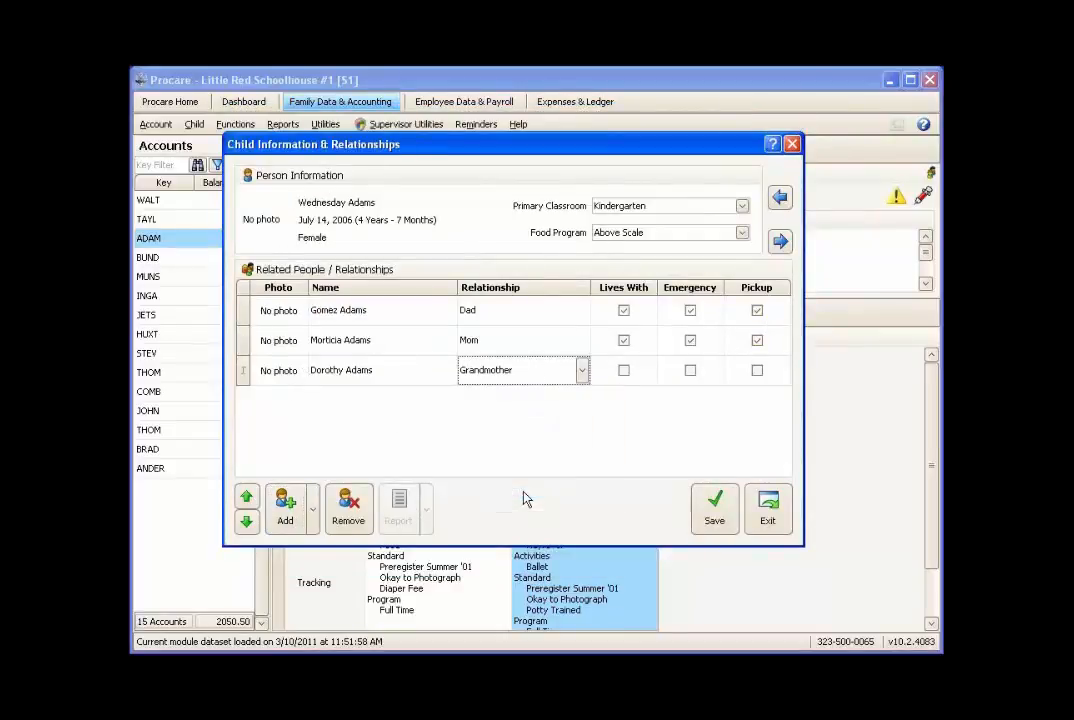
{"action": "left_click", "coordinate": [690, 370]}
{"action": "left_click", "coordinate": [757, 370]}
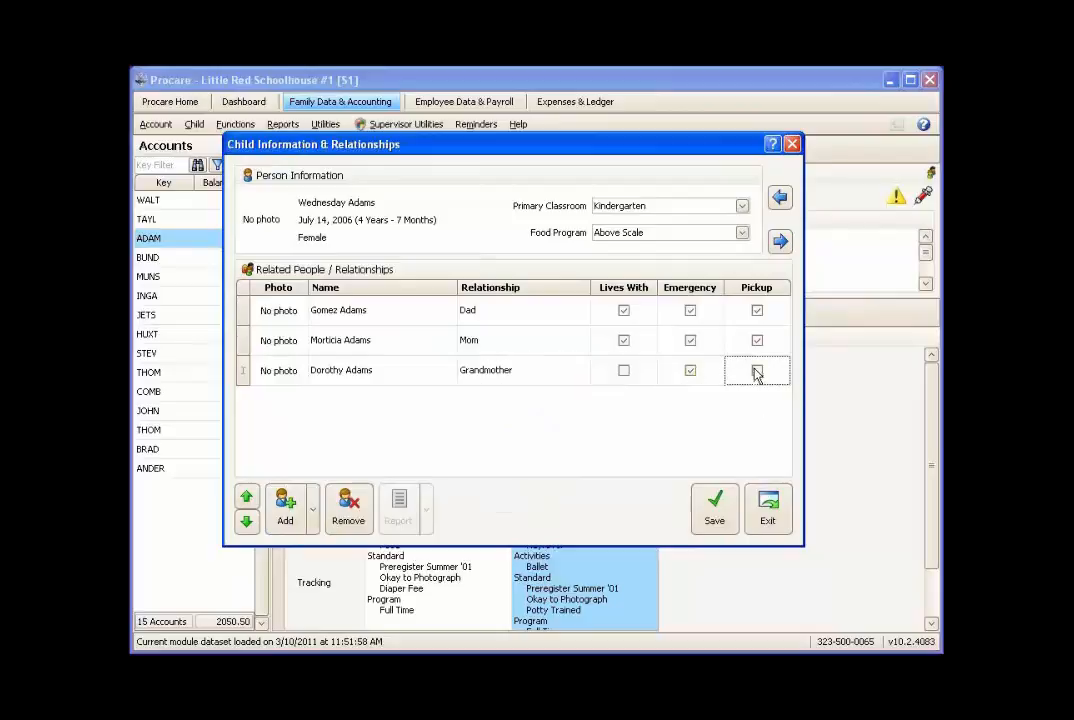
{"action": "left_click", "coordinate": [716, 507]}
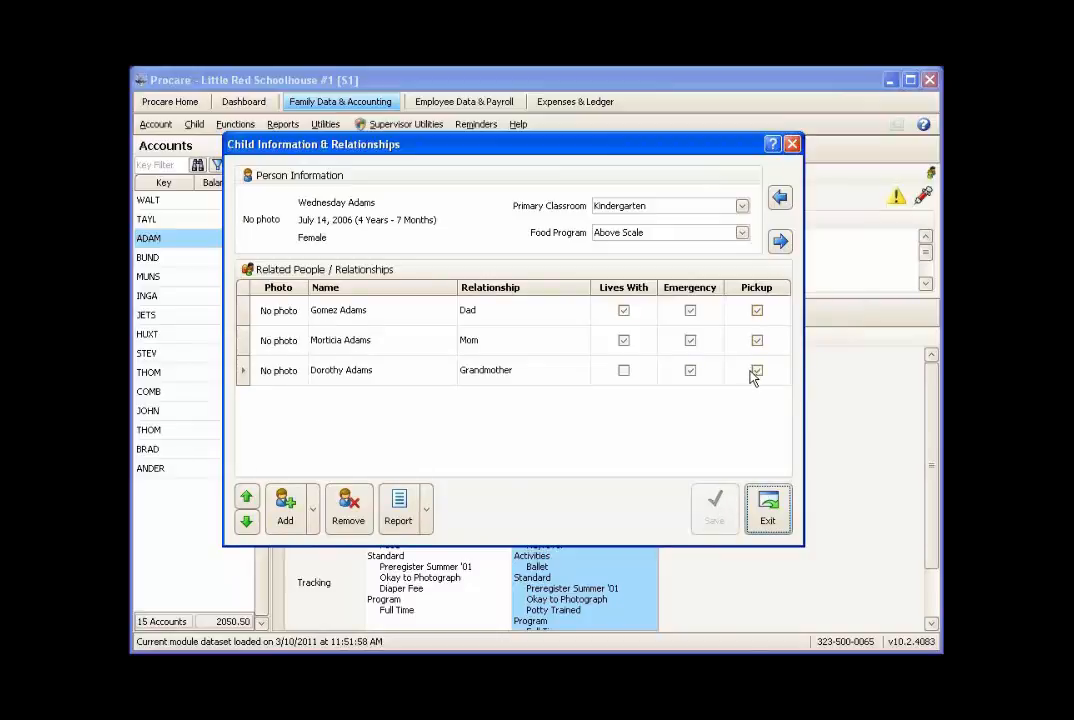
- Open the grandmother's person information record from the relationships list
{"action": "left_click", "coordinate": [344, 377]}
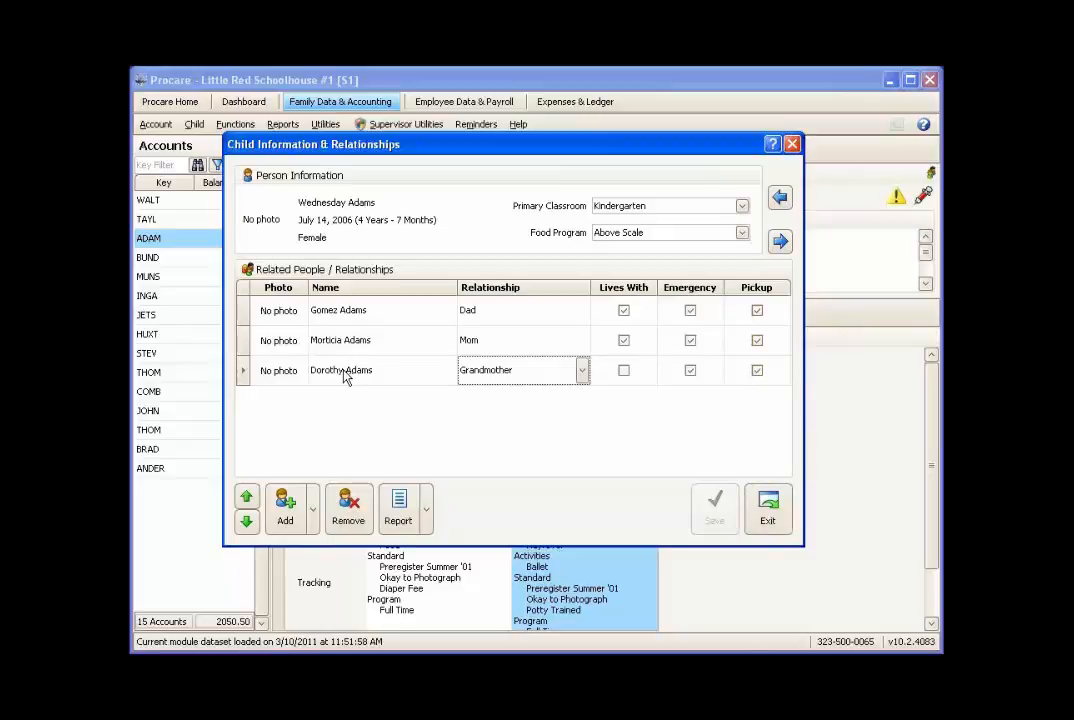
{"action": "double_click", "coordinate": [344, 377]}
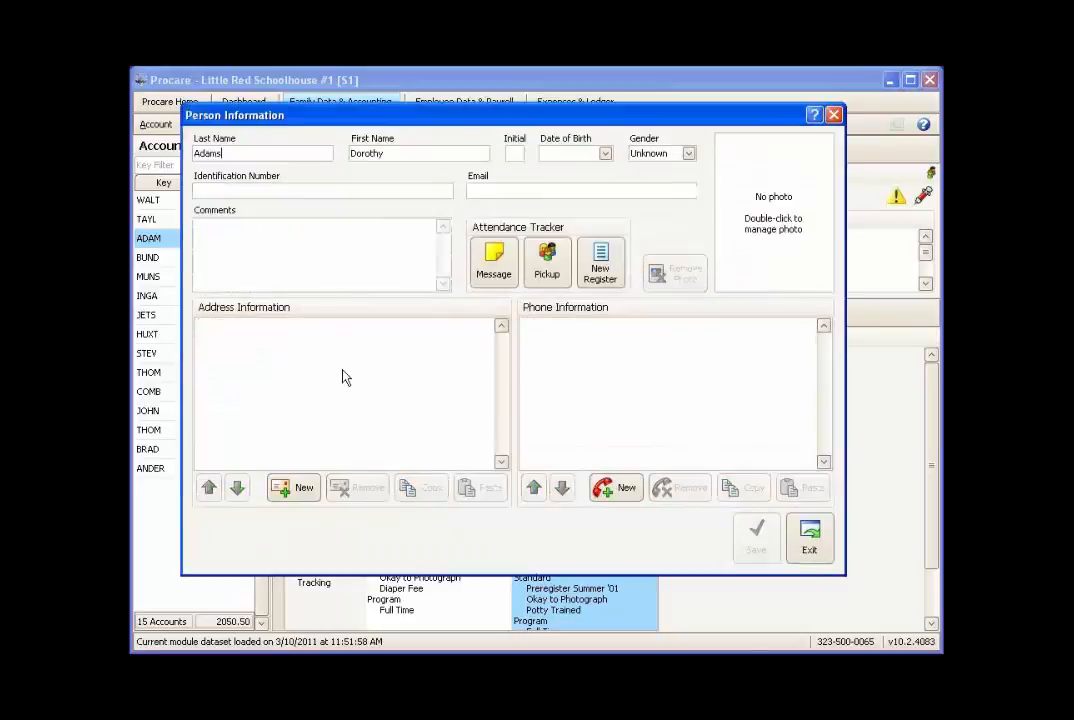
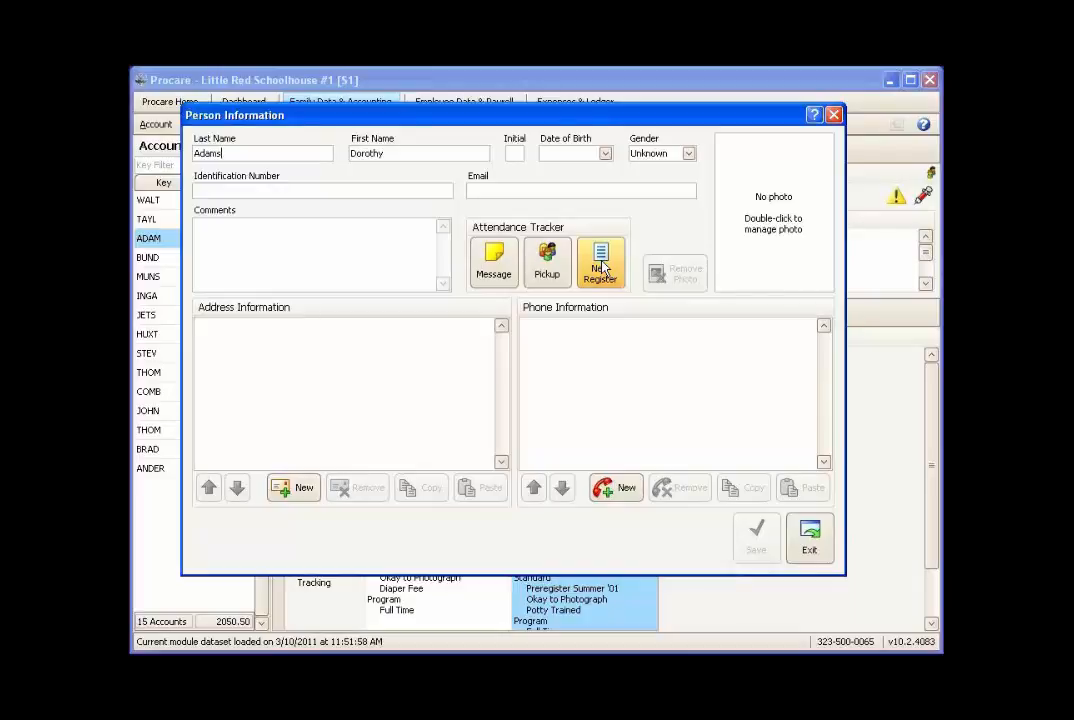
- Close the grandmother's record, review the mom's person information, and exit the child relationships dialog
{"action": "left_click", "coordinate": [810, 545]}
{"action": "left_click", "coordinate": [420, 346]}
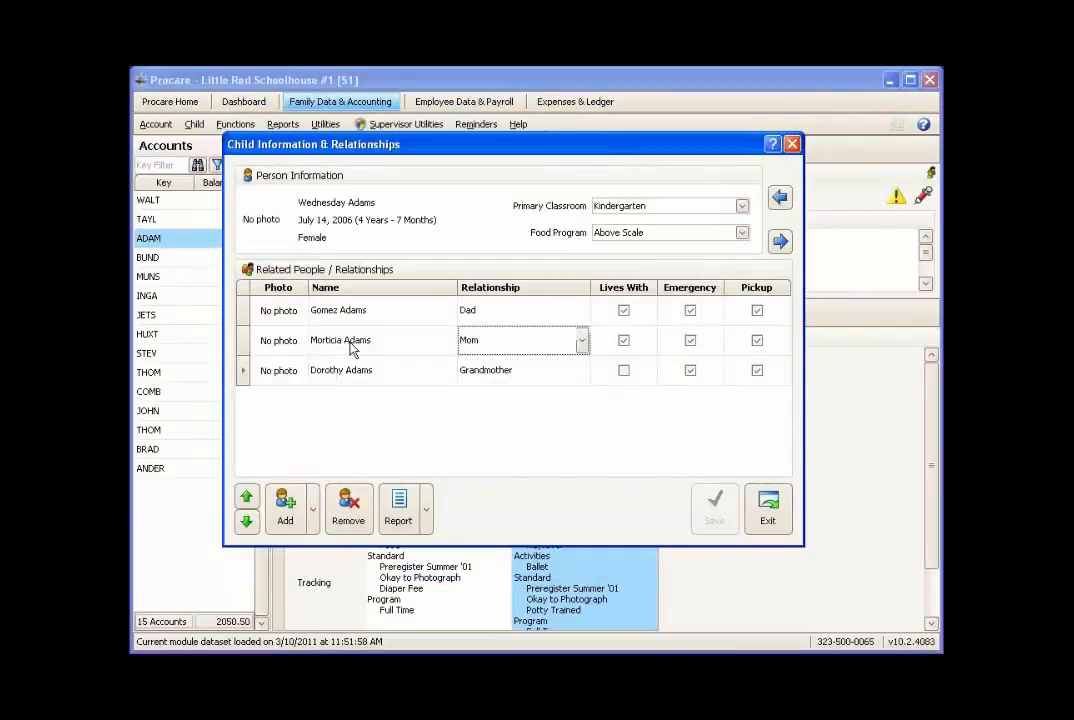
{"action": "double_click", "coordinate": [368, 345]}
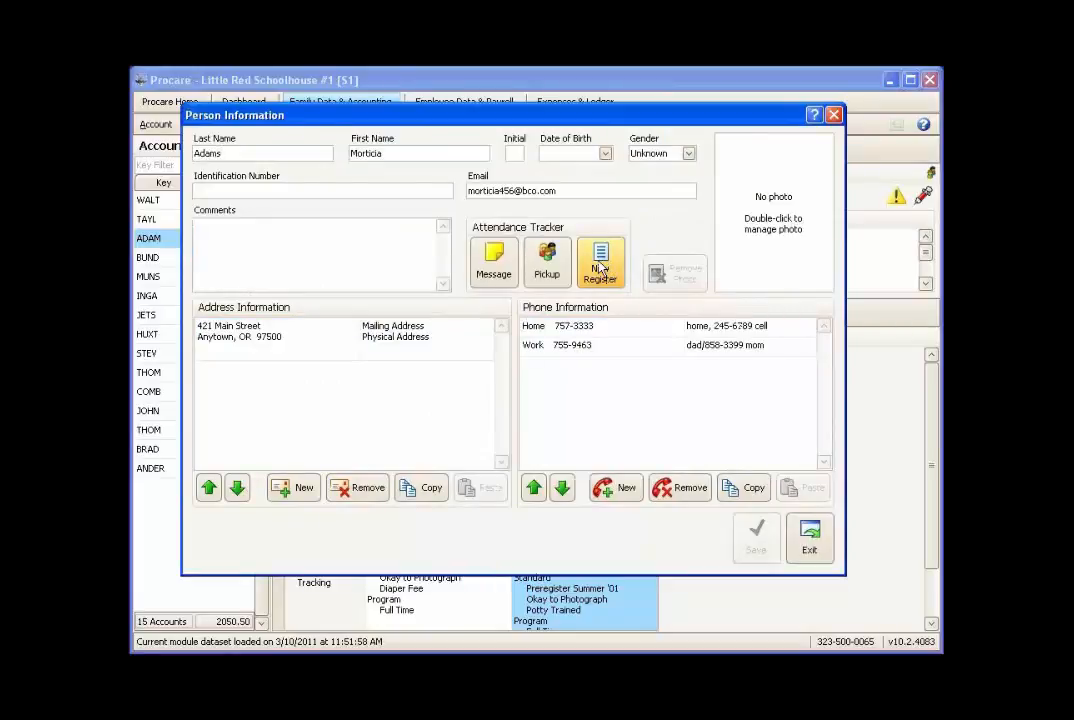
{"action": "left_click", "coordinate": [809, 540]}
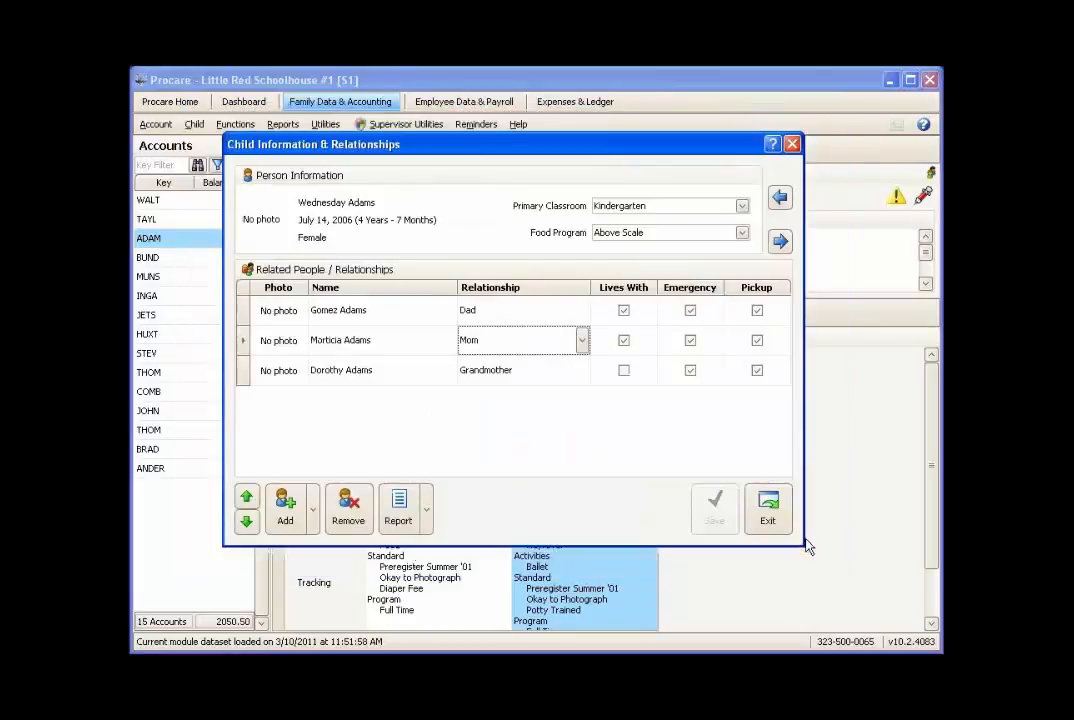
{"action": "left_click", "coordinate": [777, 513]}
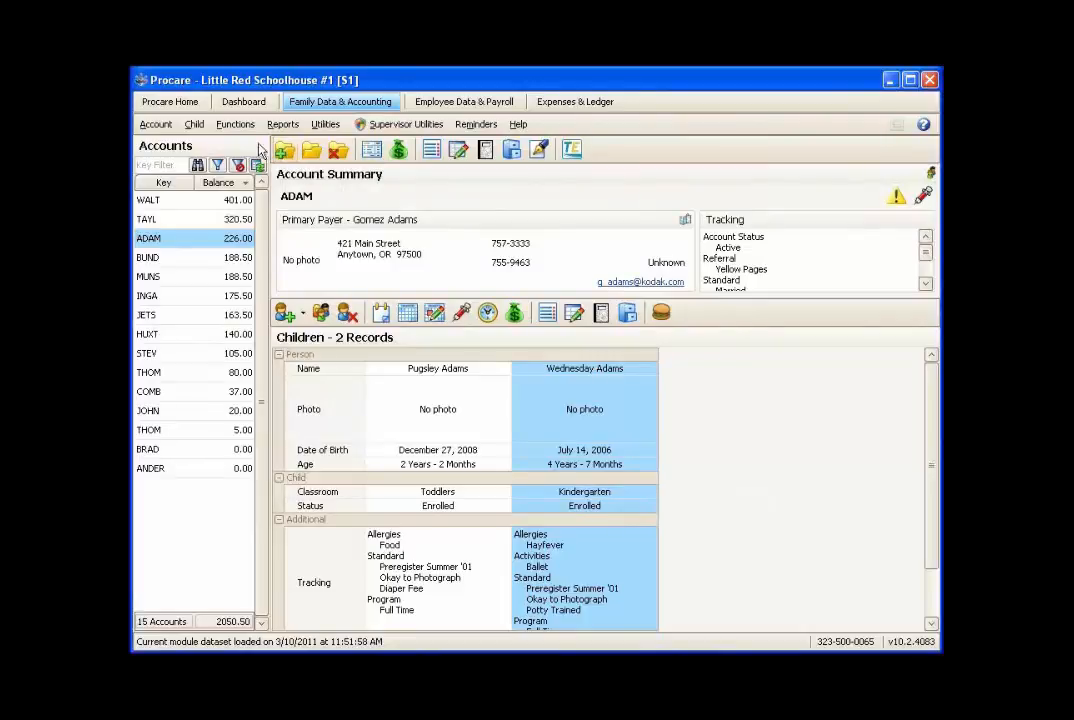
- Run Temporary Registration to create temporary registration numbers for unregistered people authorized to pick up enrolled children
{"action": "left_click", "coordinate": [235, 124]}
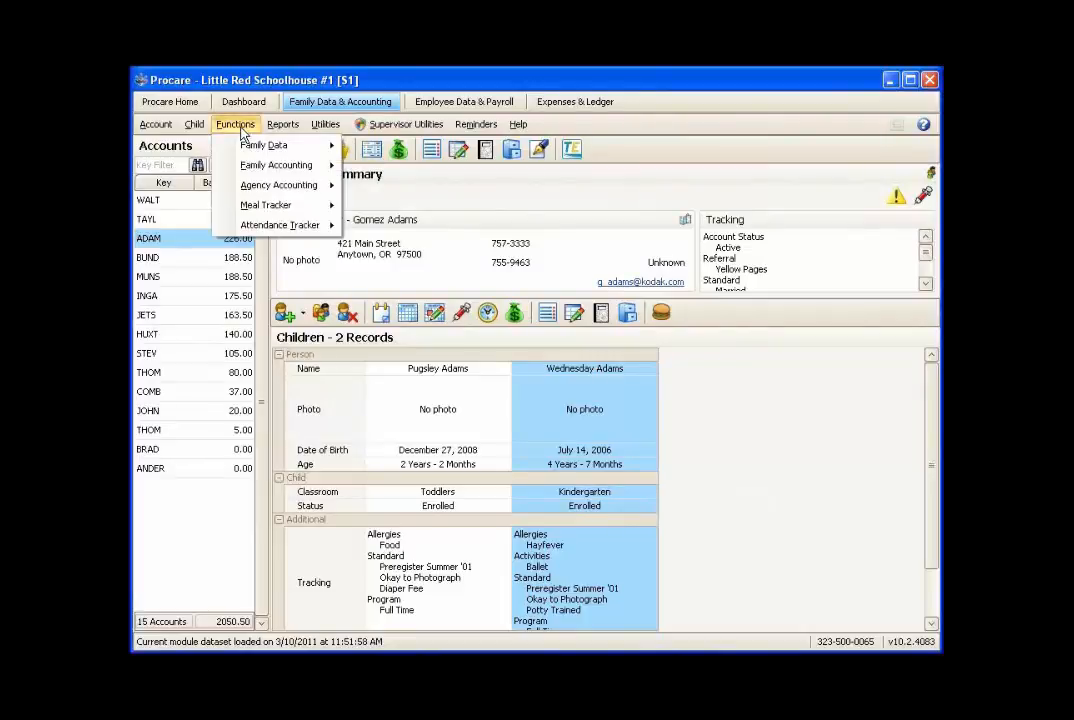
{"action": "mouse_move", "coordinate": [322, 226]}
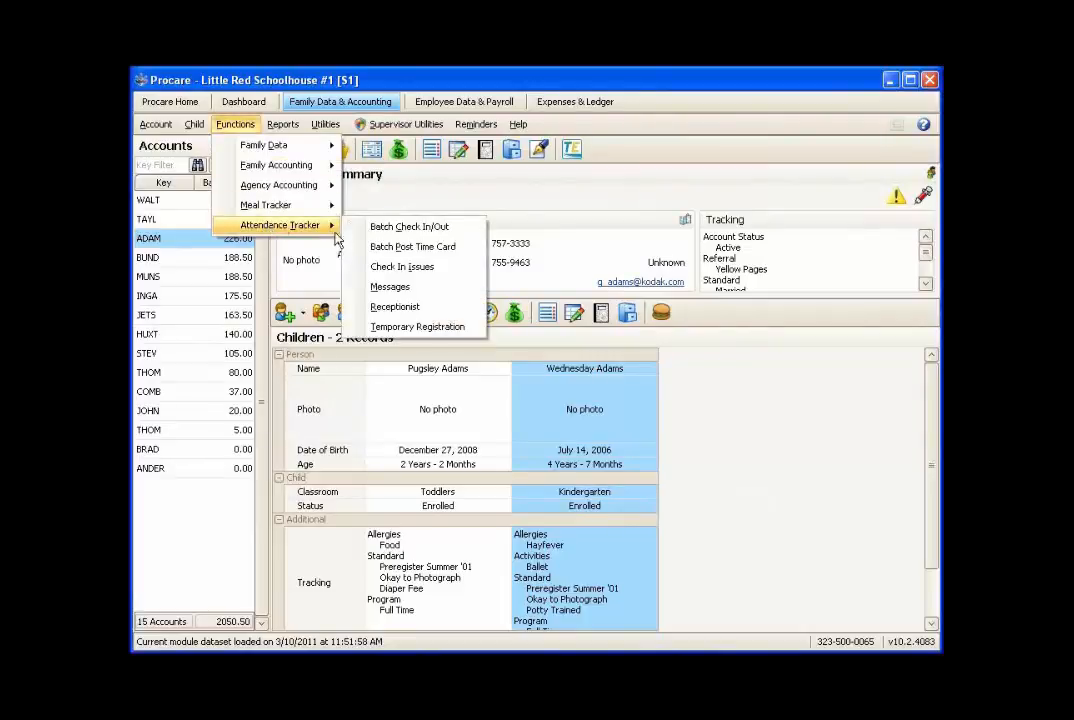
{"action": "left_click", "coordinate": [440, 334]}
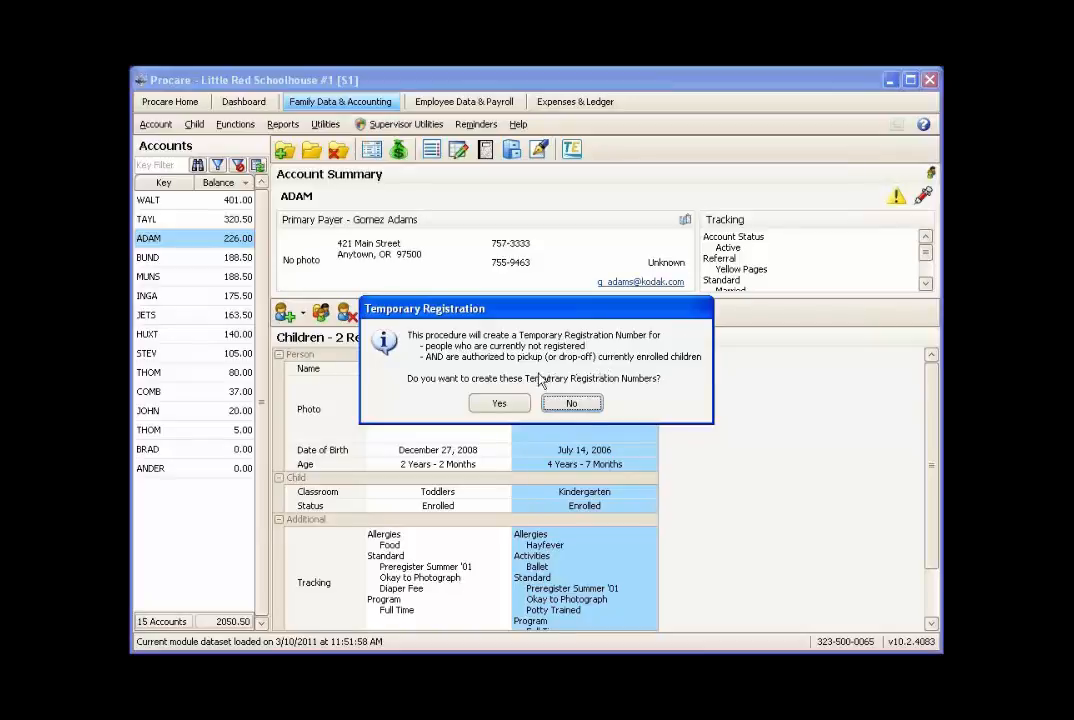
{"action": "left_click", "coordinate": [499, 403]}
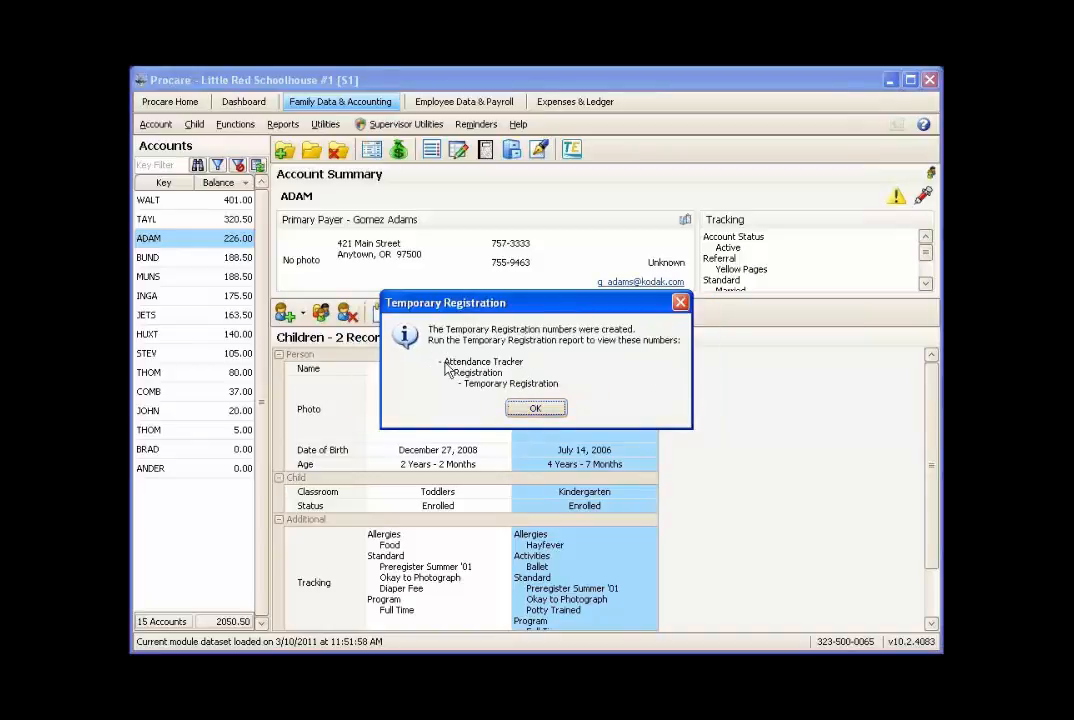
{"action": "left_click", "coordinate": [530, 408]}
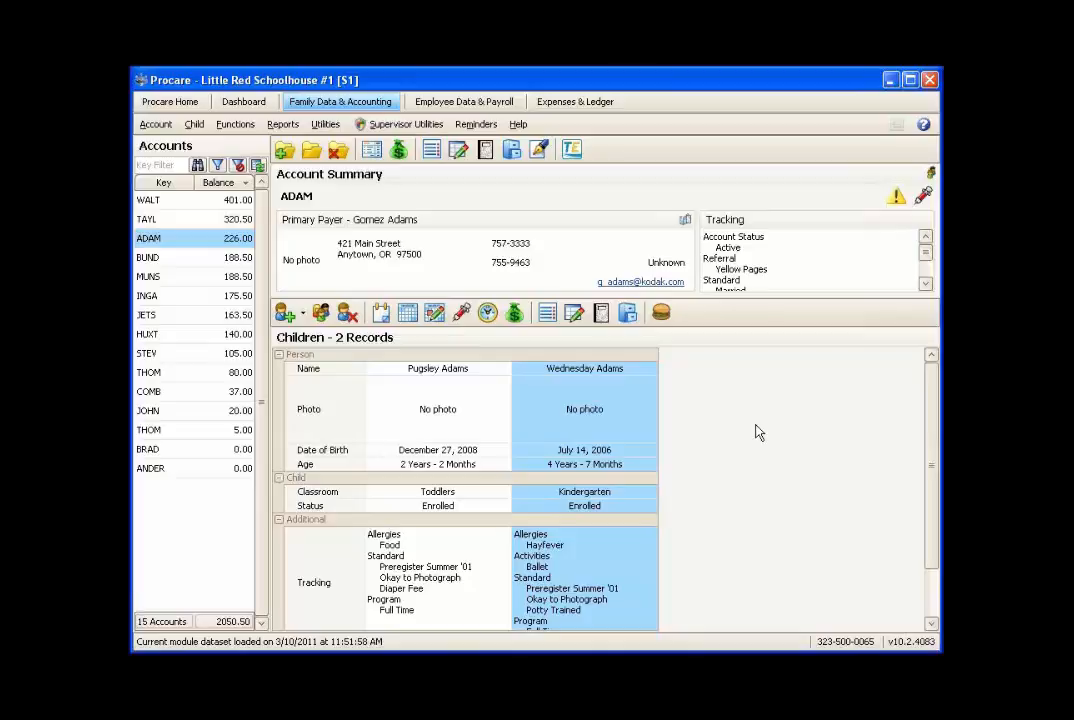
- Open Pugsley Adams's billing box and add a Standard Billing weekly Tuition Toddler item on the ADAM Primary ledger, comment 5 Days, amount 225
{"action": "left_click", "coordinate": [475, 398]}
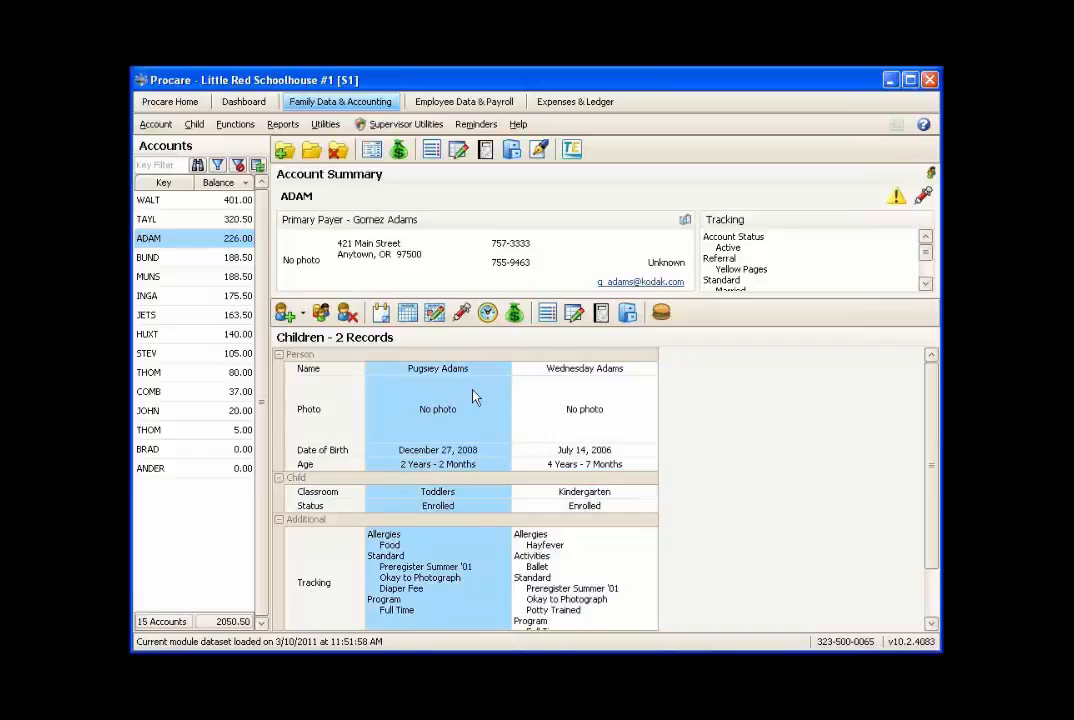
{"action": "left_click", "coordinate": [514, 315]}
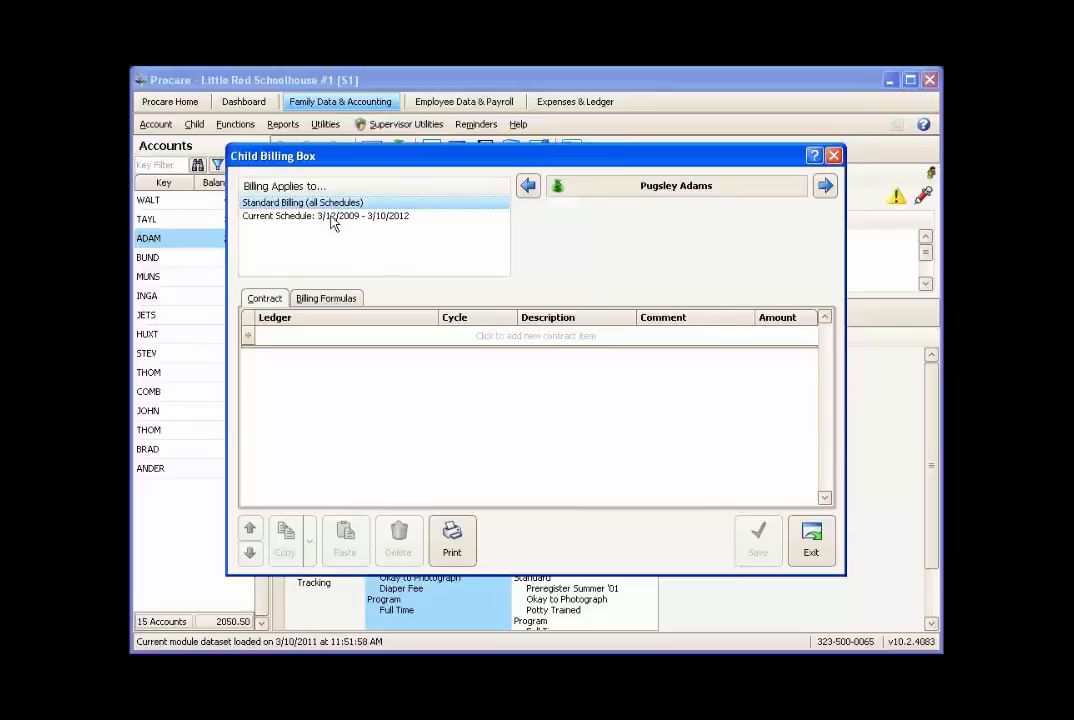
{"action": "left_click", "coordinate": [333, 219]}
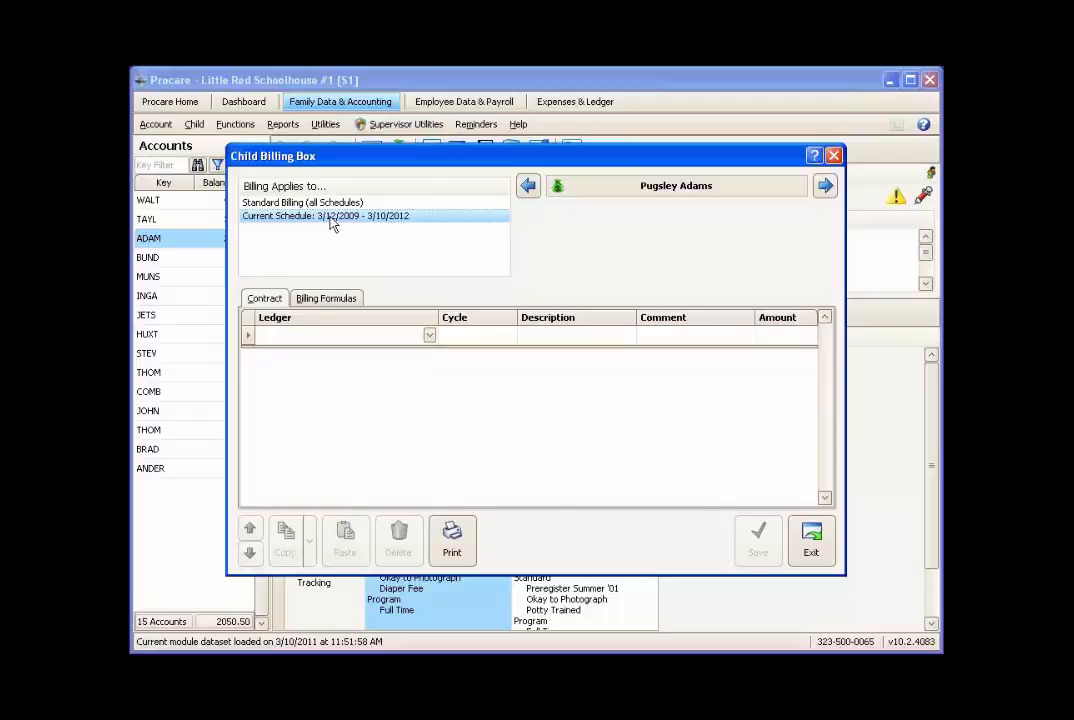
{"action": "left_click", "coordinate": [297, 203]}
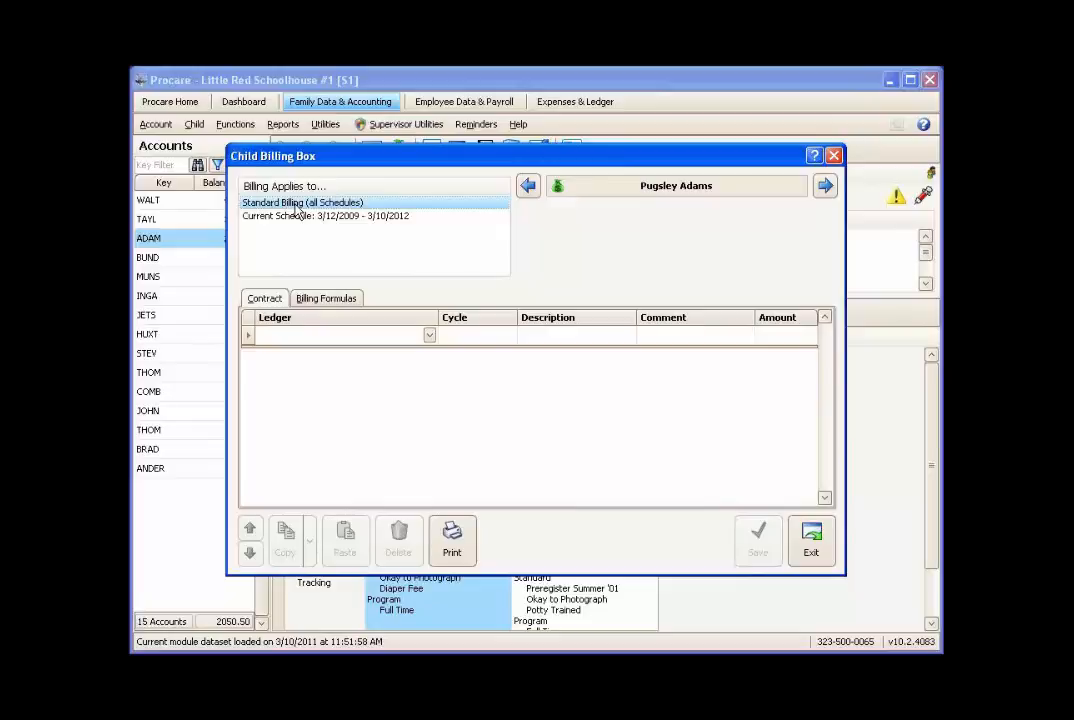
{"action": "left_click", "coordinate": [429, 336]}
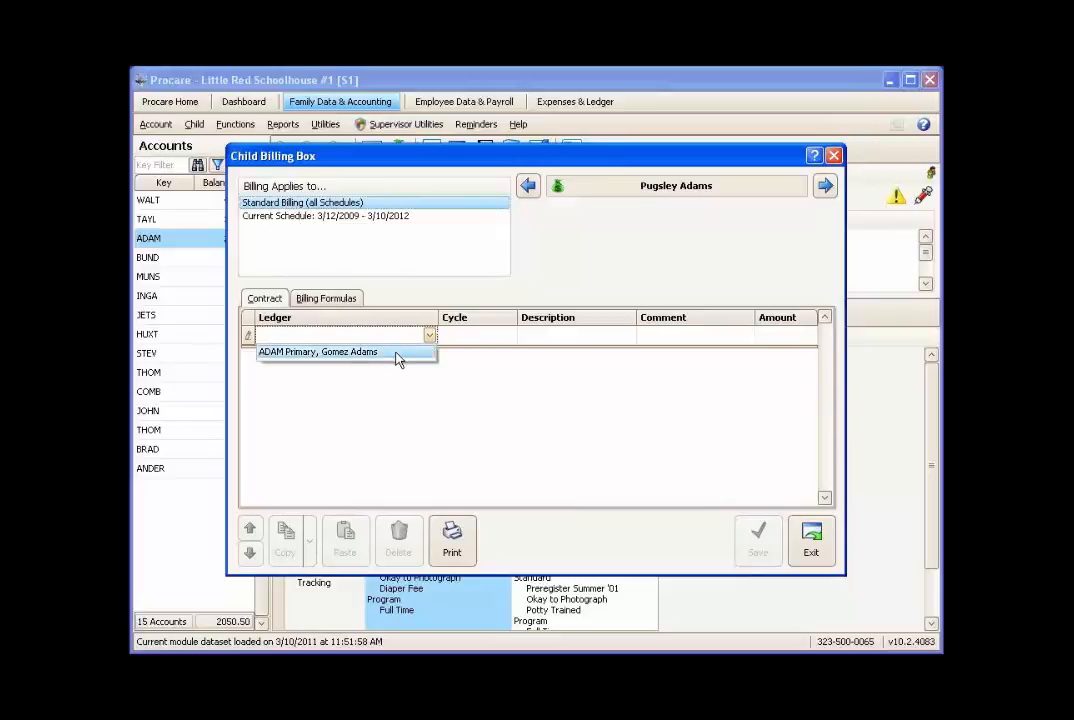
{"action": "left_click", "coordinate": [397, 356]}
{"action": "left_click", "coordinate": [491, 337]}
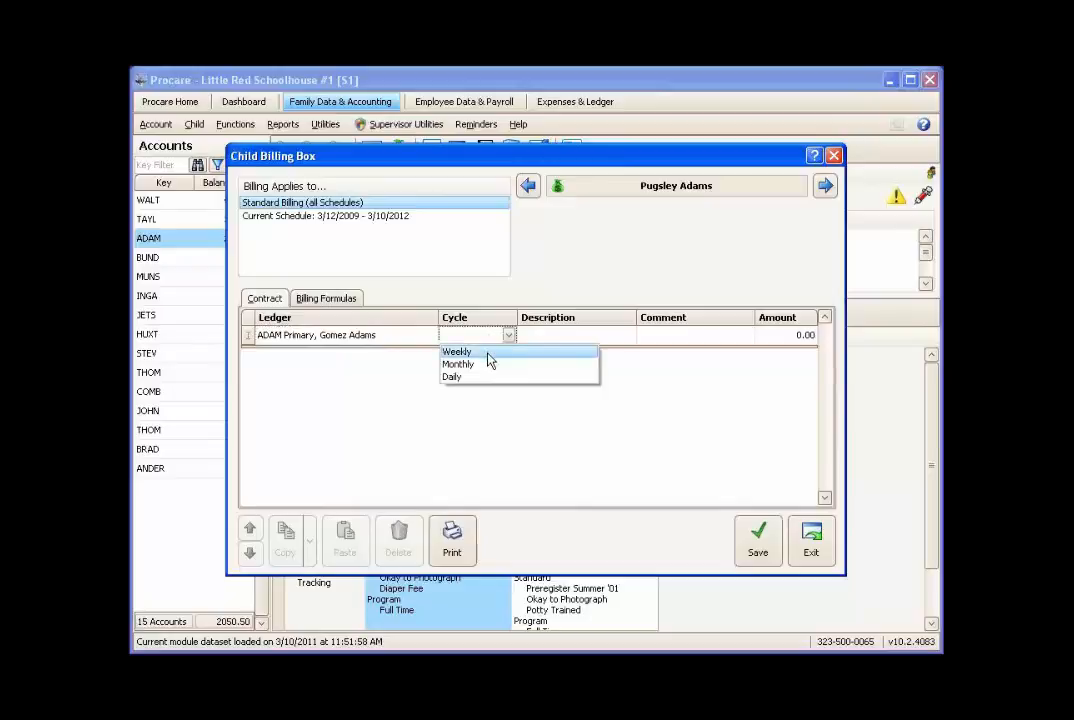
{"action": "left_click", "coordinate": [489, 355]}
{"action": "left_click", "coordinate": [554, 338]}
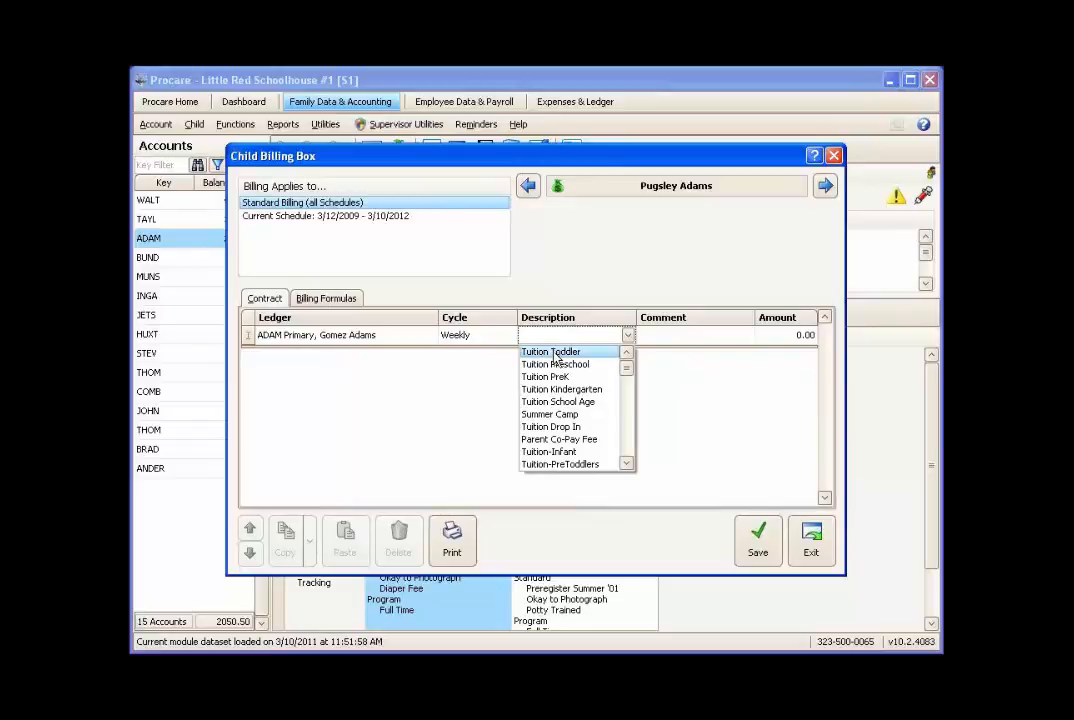
{"action": "left_click", "coordinate": [556, 353]}
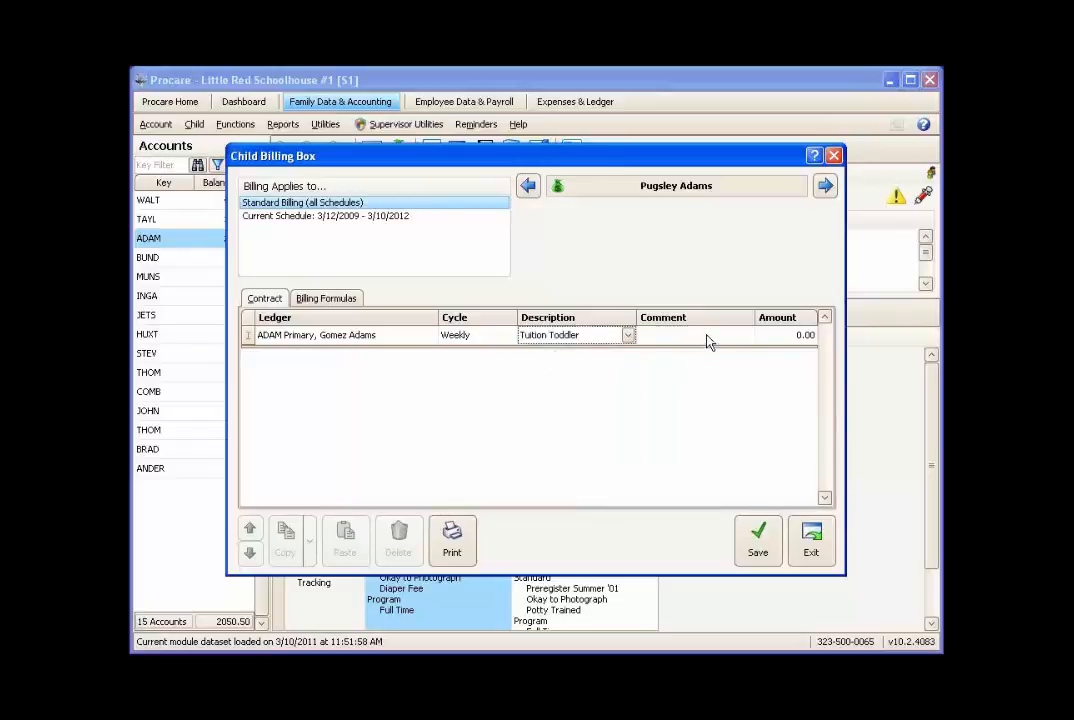
{"action": "left_click", "coordinate": [708, 340]}
{"action": "type", "text": "5 Days"}
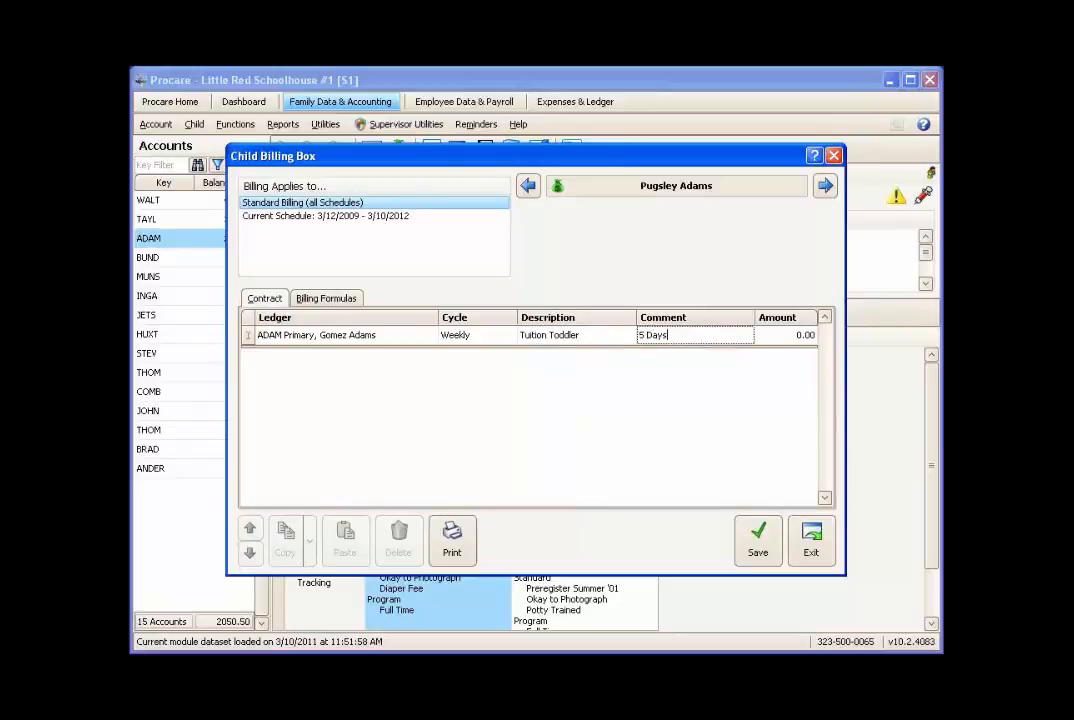
{"action": "key", "text": "Tab"}
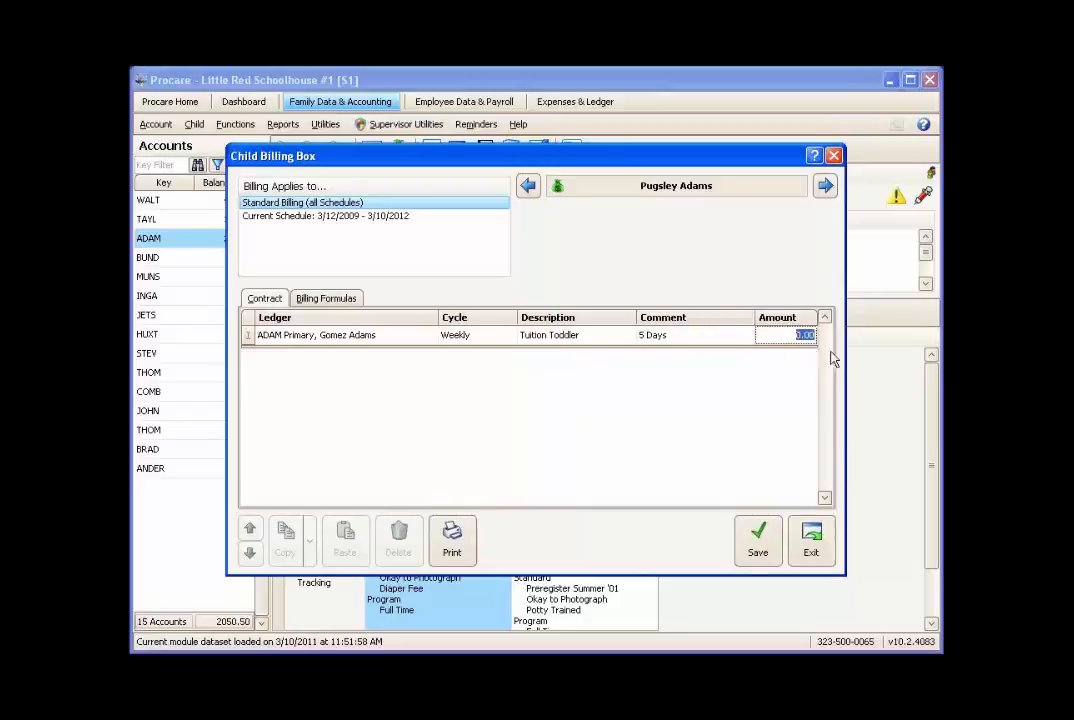
{"action": "type", "text": "225"}
{"action": "left_click", "coordinate": [756, 550]}
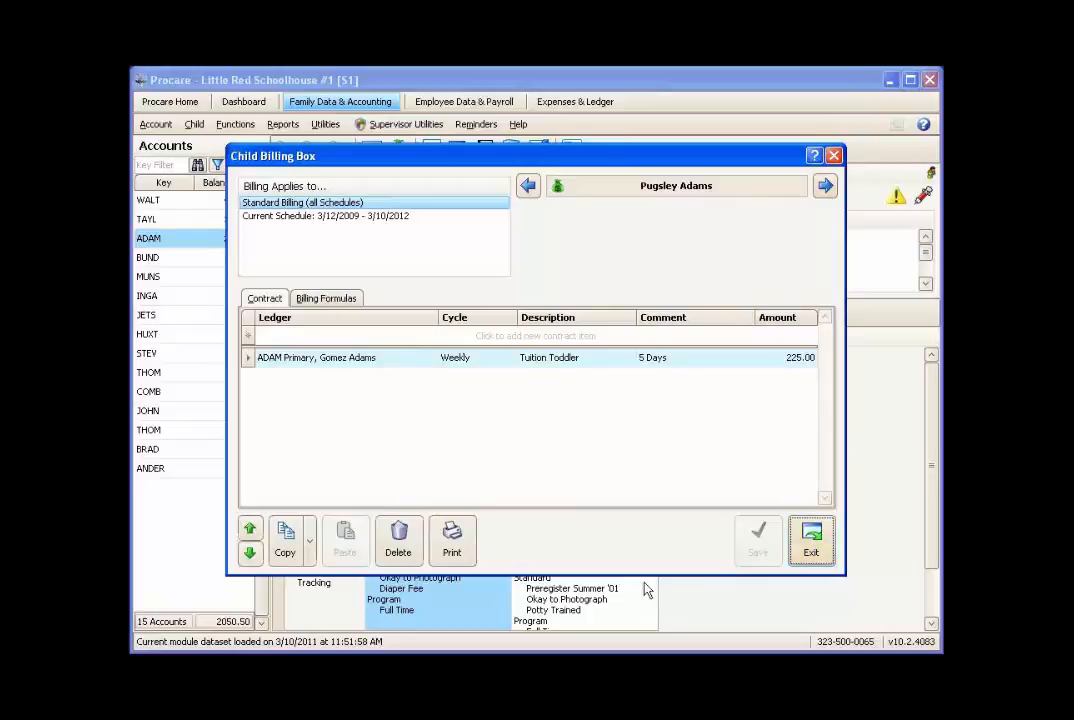
- Move to Wednesday Adams and add a weekly Tuition School Age item on the ADAM Primary ledger with comment 5 Days and amount 110
{"action": "left_click_drag", "start_coordinate": [593, 165], "coordinate": [614, 177]}
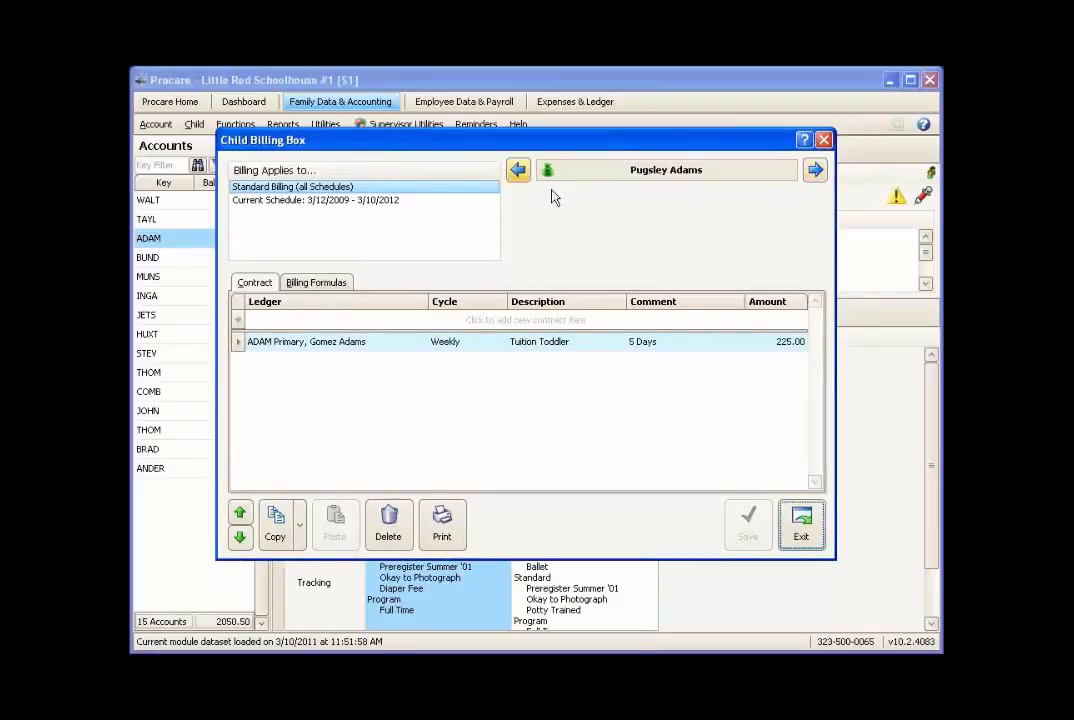
{"action": "left_click", "coordinate": [815, 170]}
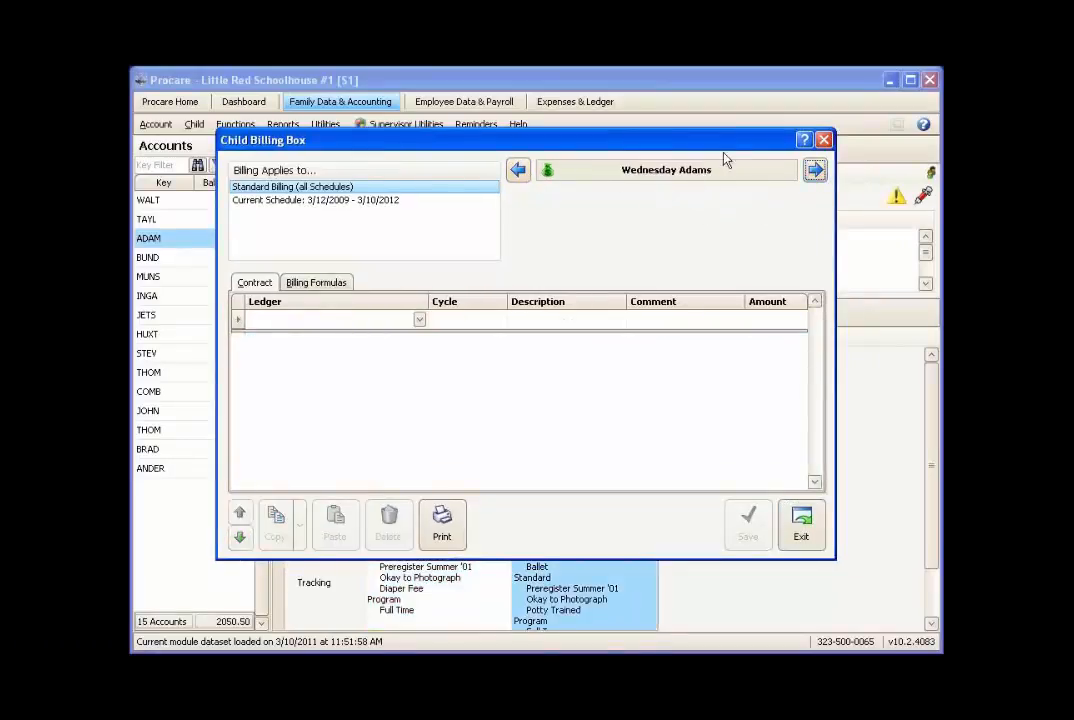
{"action": "left_click", "coordinate": [419, 319]}
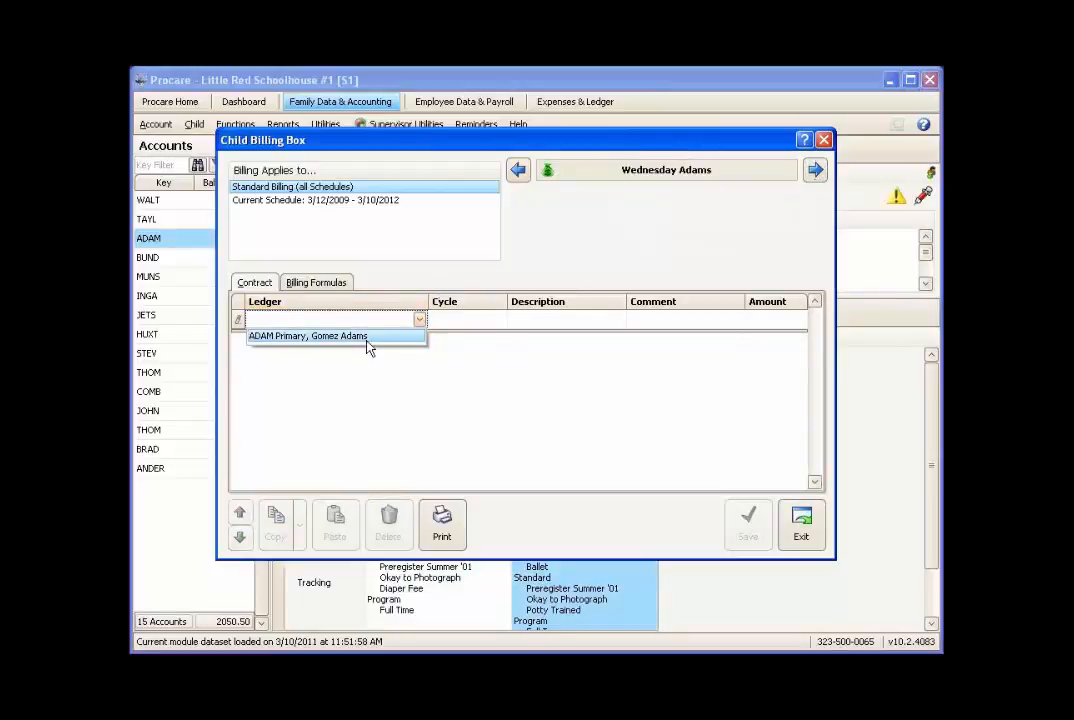
{"action": "left_click", "coordinate": [362, 336]}
{"action": "left_click", "coordinate": [467, 322]}
{"action": "left_click", "coordinate": [465, 336]}
{"action": "left_click", "coordinate": [538, 322]}
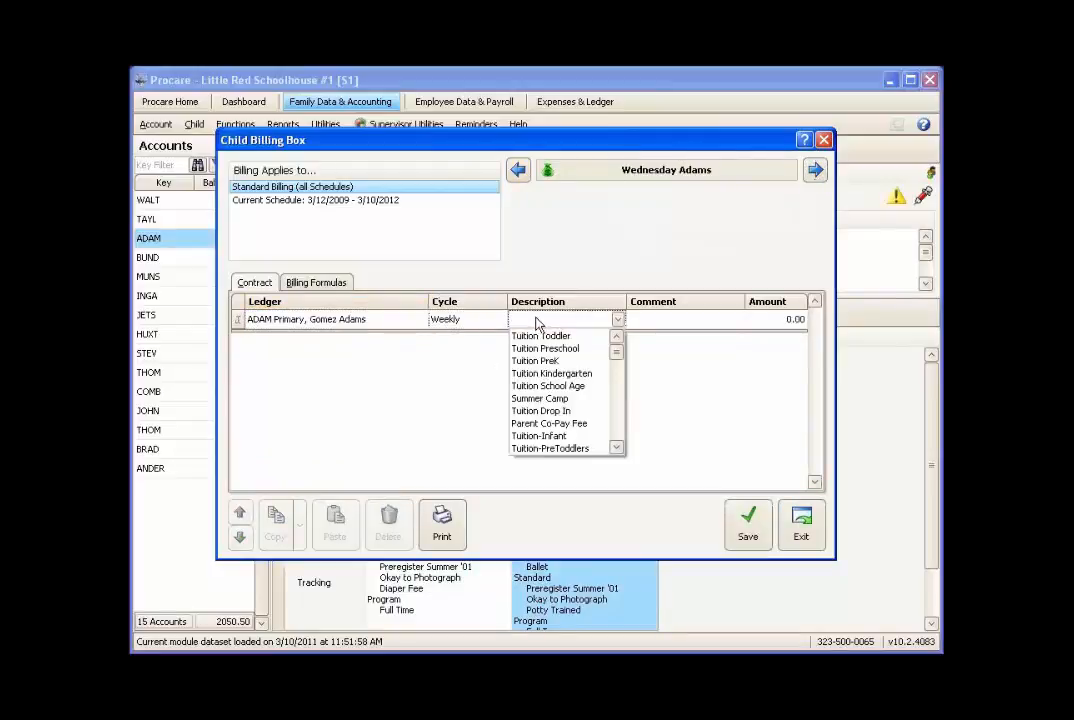
{"action": "left_click", "coordinate": [548, 385]}
{"action": "left_click", "coordinate": [646, 320]}
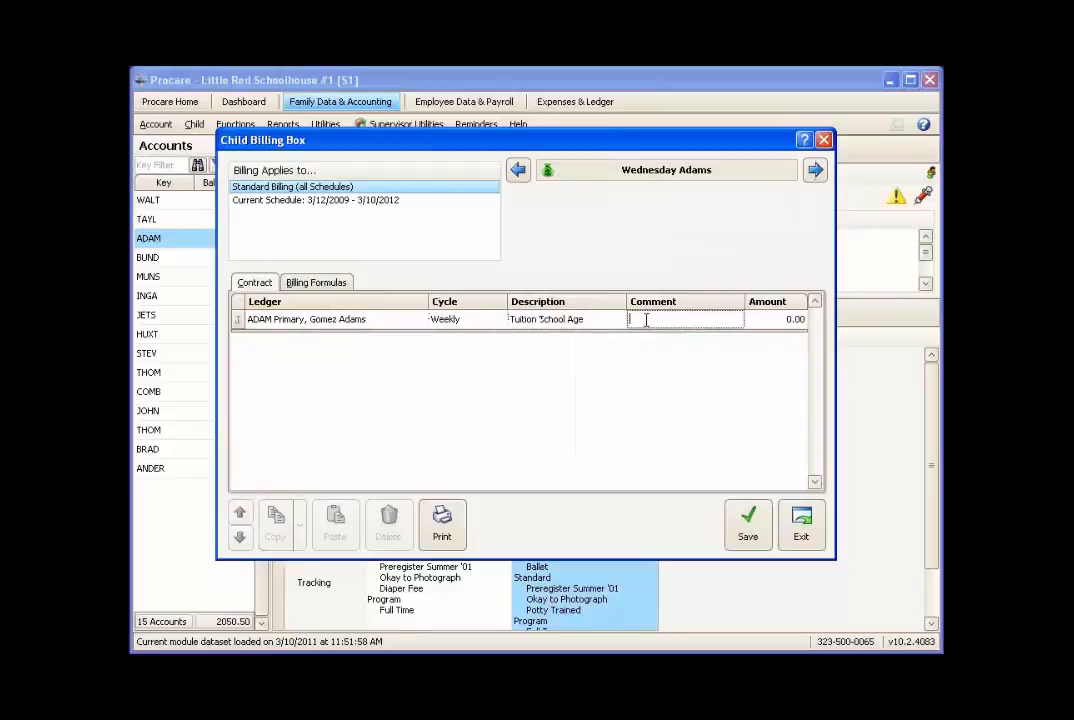
{"action": "type", "text": "5 Days"}
{"action": "key", "text": "Tab"}
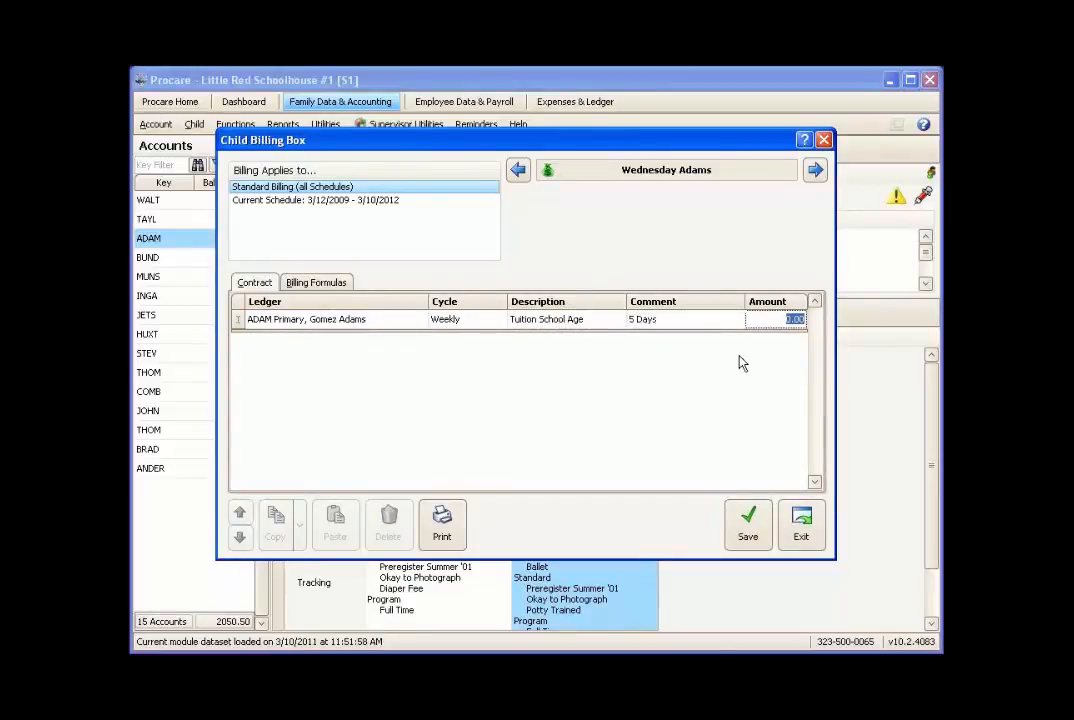
{"action": "type", "text": "110"}
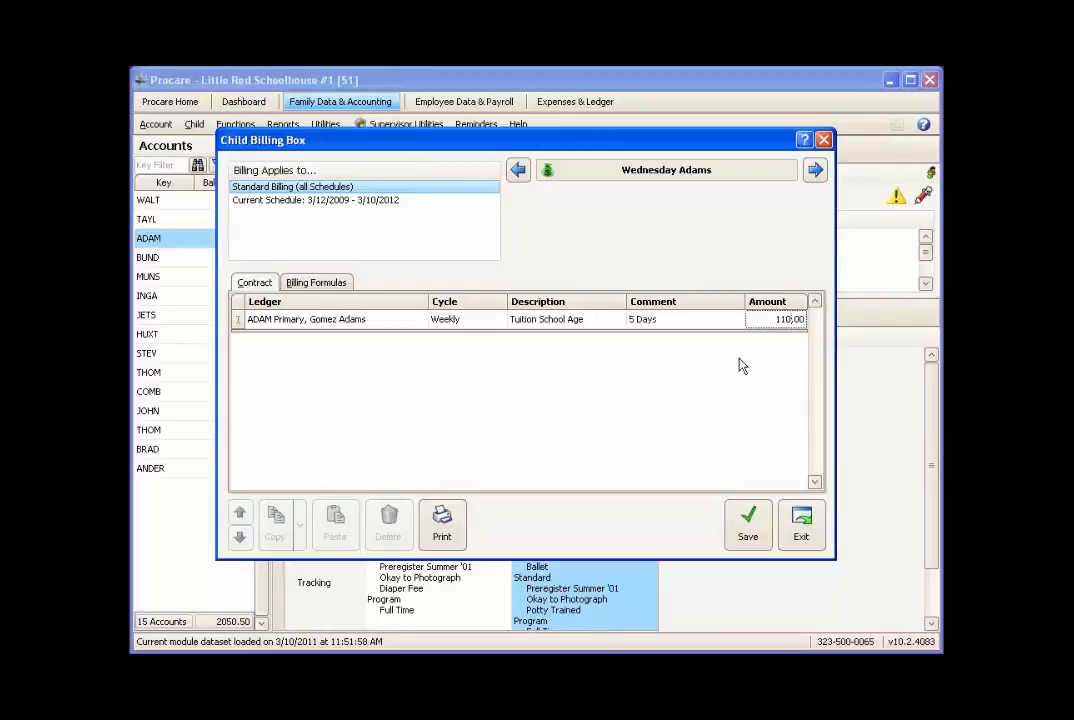
{"action": "key", "text": "Tab"}
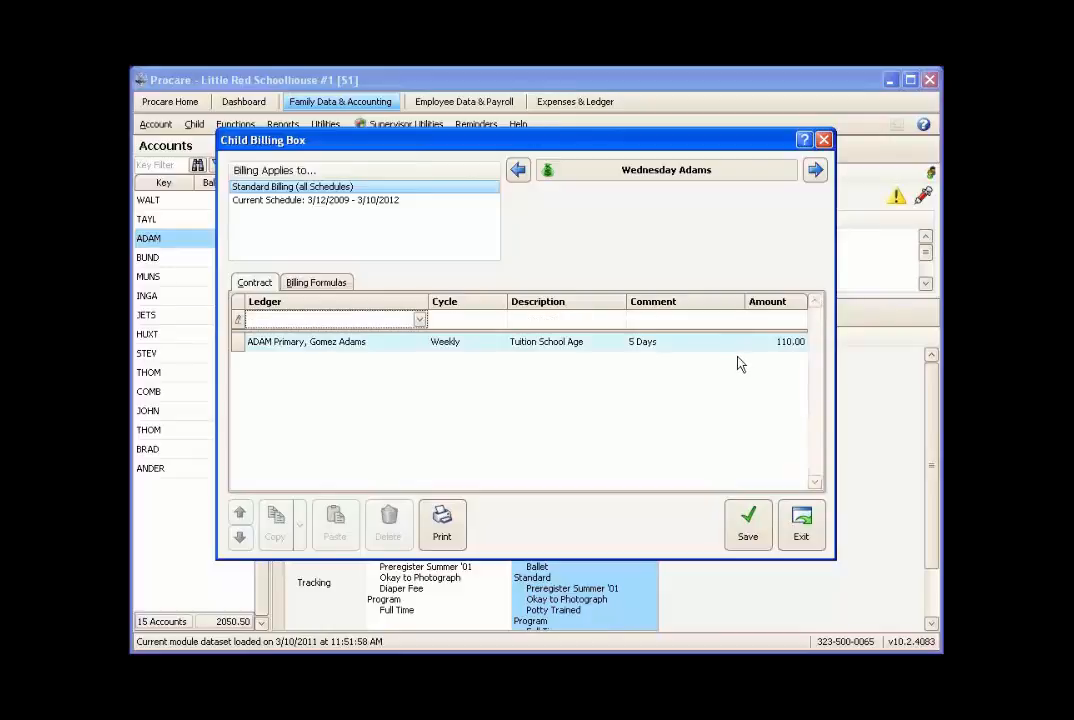
- Add a weekly Family Discount item on the ADAM Primary ledger with comment 10%, save the contract, and exit the billing box
{"action": "left_click", "coordinate": [419, 319]}
{"action": "left_click", "coordinate": [400, 339]}
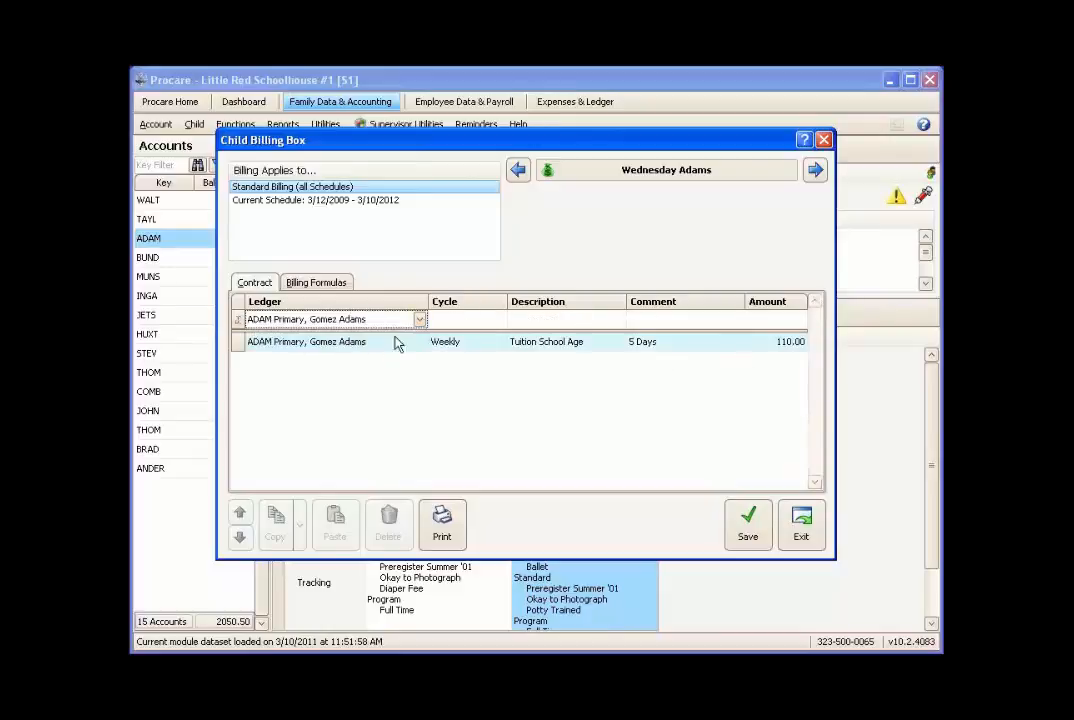
{"action": "left_click", "coordinate": [465, 326]}
{"action": "left_click", "coordinate": [466, 328]}
{"action": "left_click", "coordinate": [562, 335]}
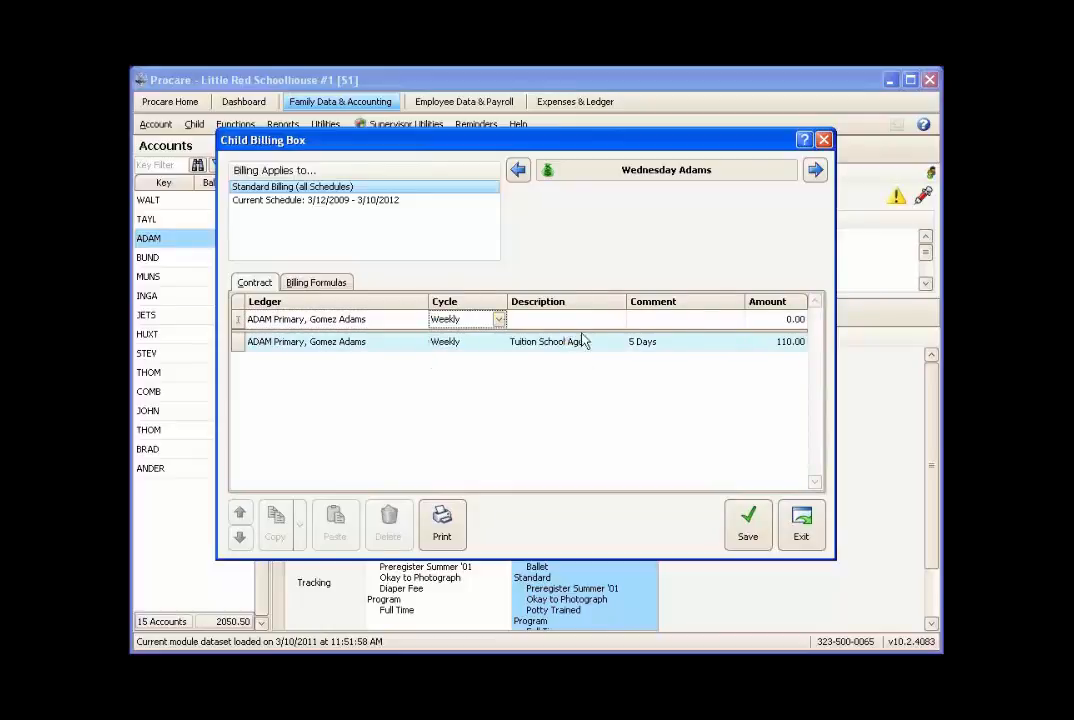
{"action": "key", "text": "Tab"}
{"action": "type", "text": "f"}
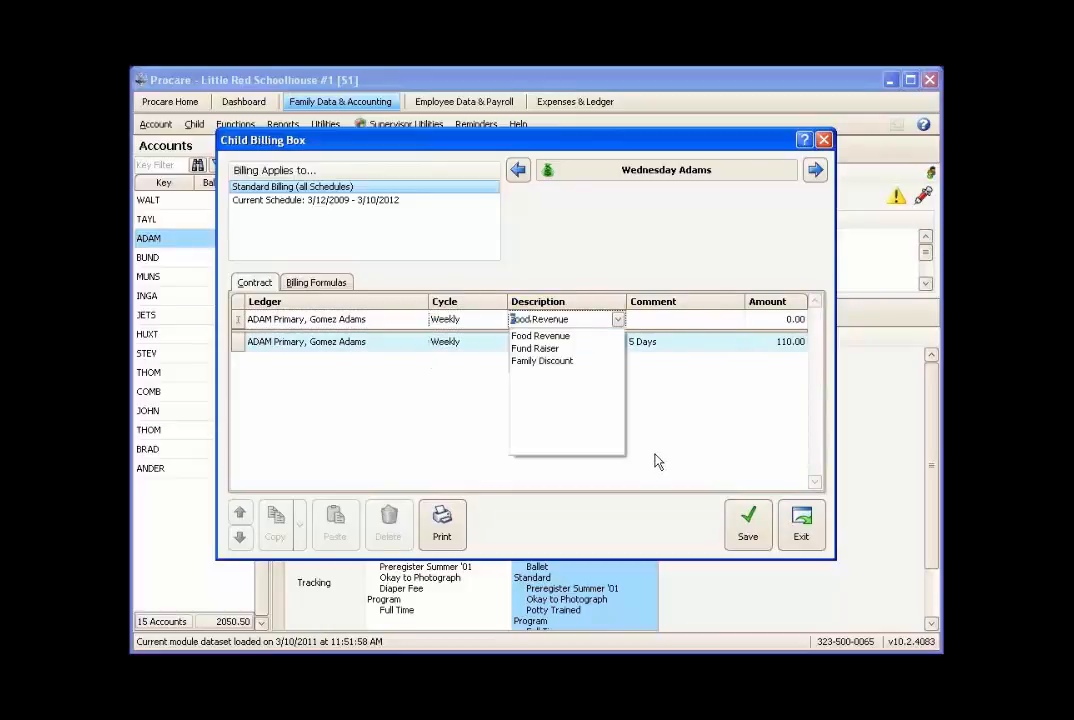
{"action": "left_click", "coordinate": [545, 360]}
{"action": "key", "text": "Tab"}
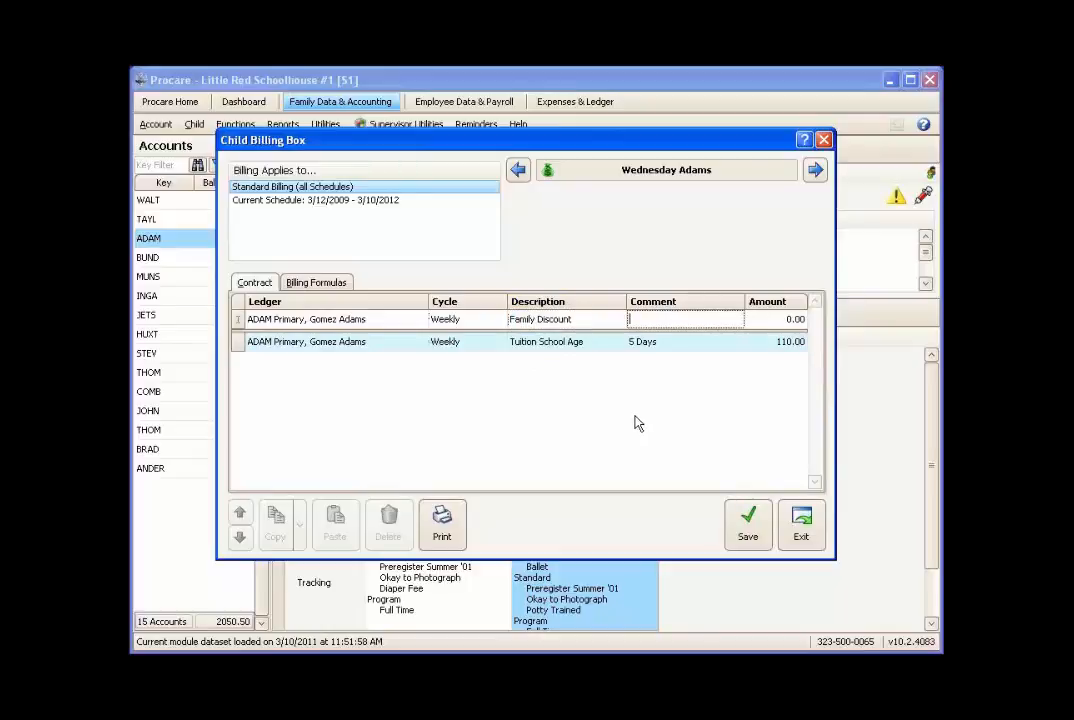
{"action": "type", "text": "10%"}
{"action": "key", "text": "Tab"}
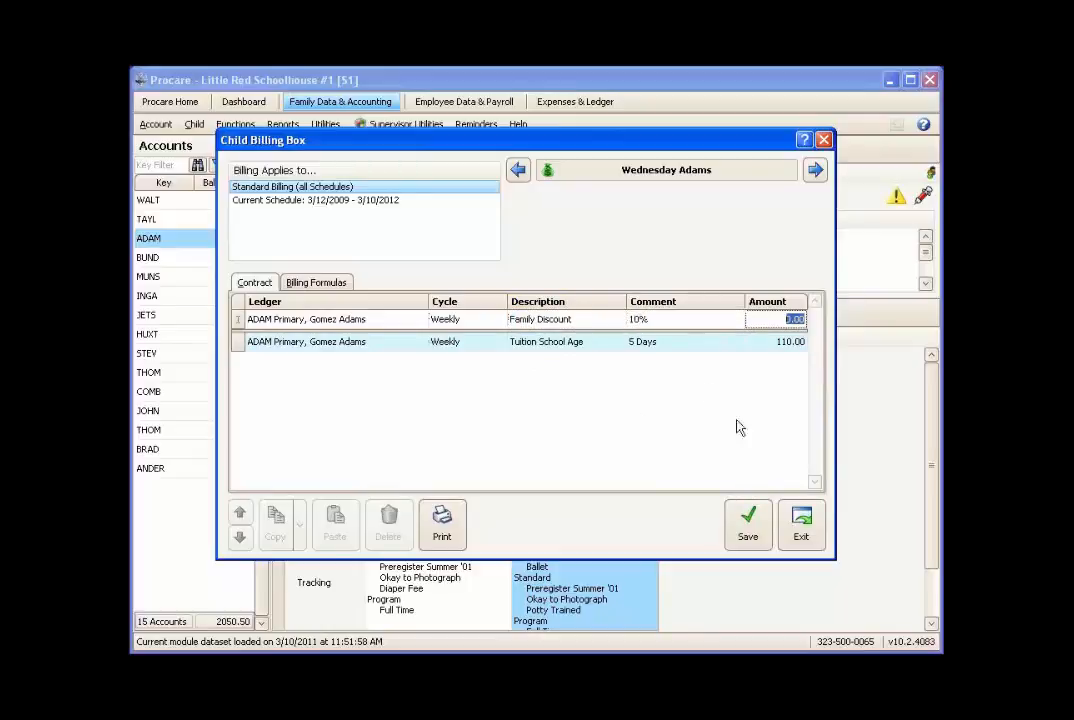
{"action": "left_click", "coordinate": [748, 520]}
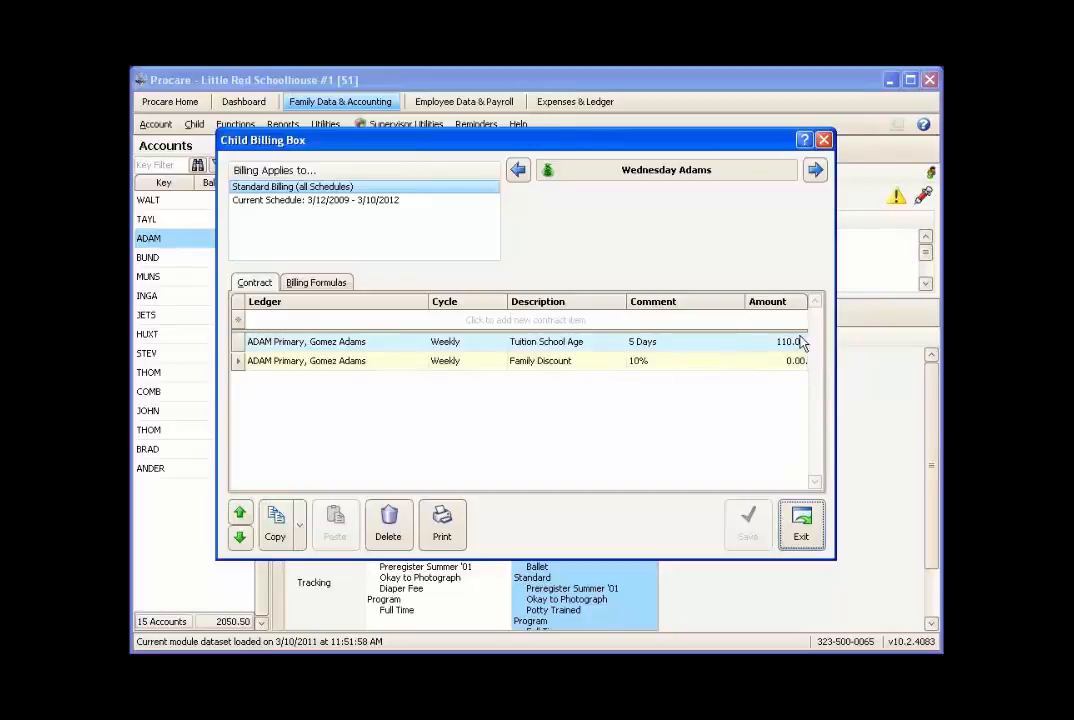
{"action": "left_click", "coordinate": [801, 520]}
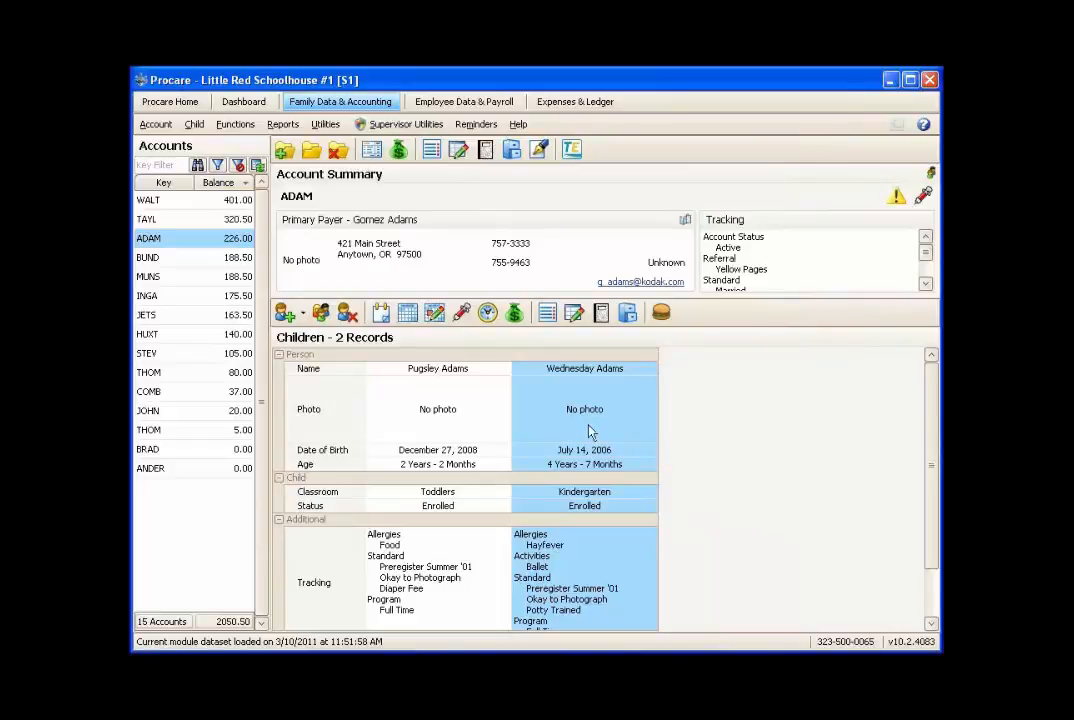
- Open Automated Contract Billing and set the children-enrolled-as-of date to 3/7/2011
{"action": "left_click", "coordinate": [235, 126]}
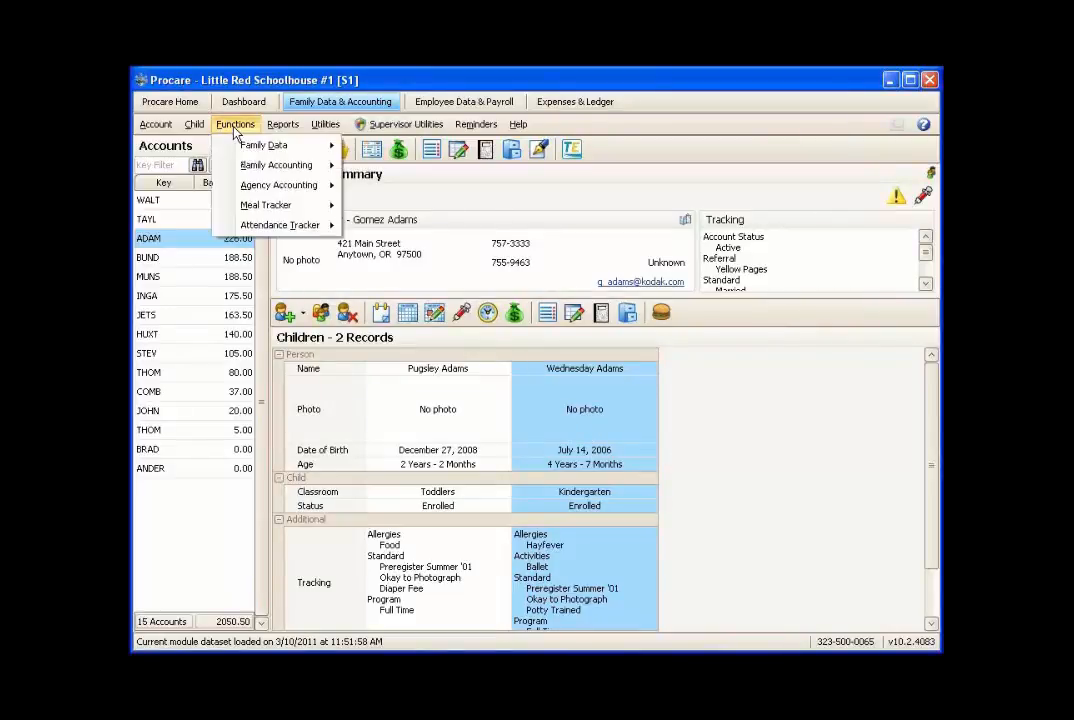
{"action": "mouse_move", "coordinate": [241, 167]}
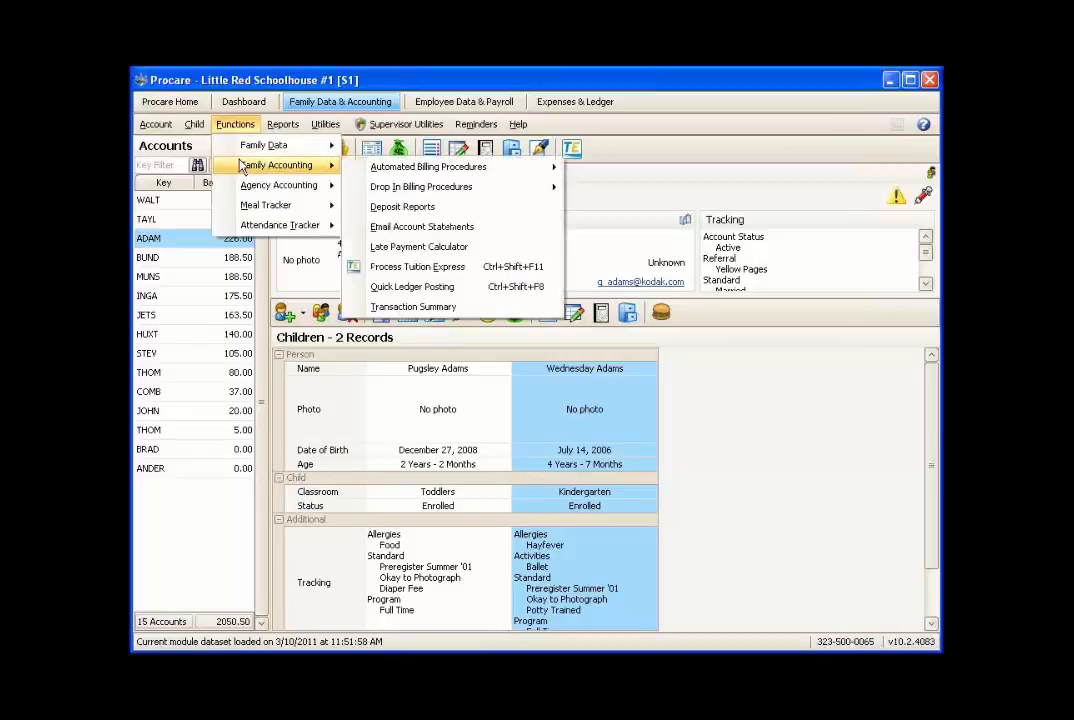
{"action": "mouse_move", "coordinate": [419, 175]}
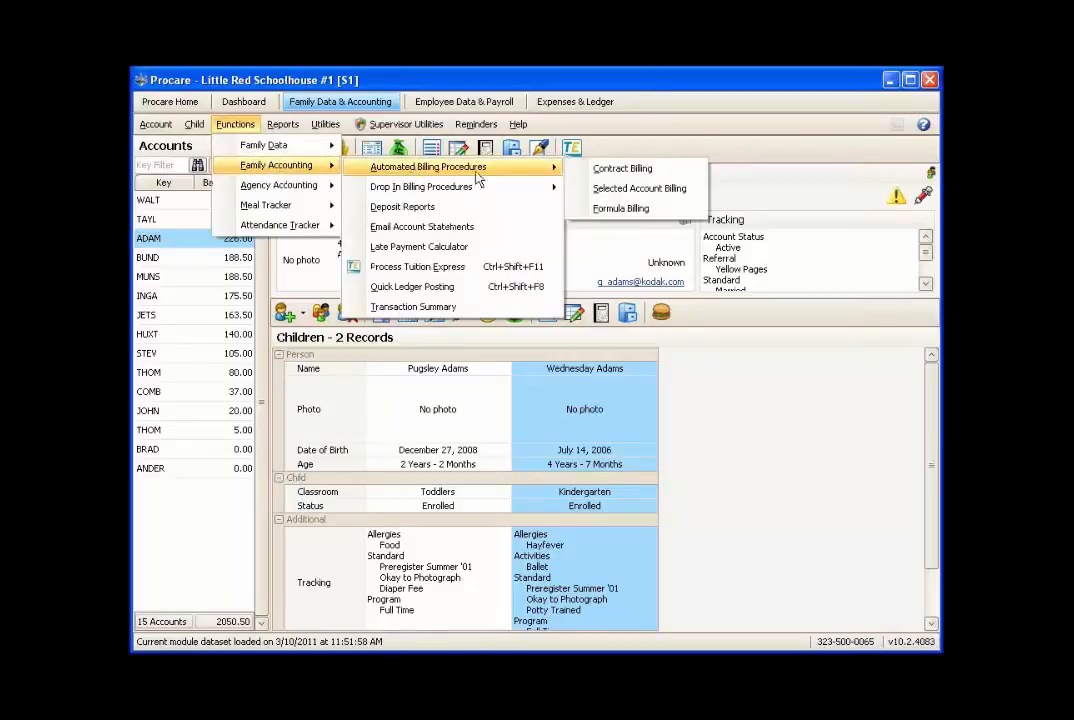
{"action": "left_click", "coordinate": [660, 171]}
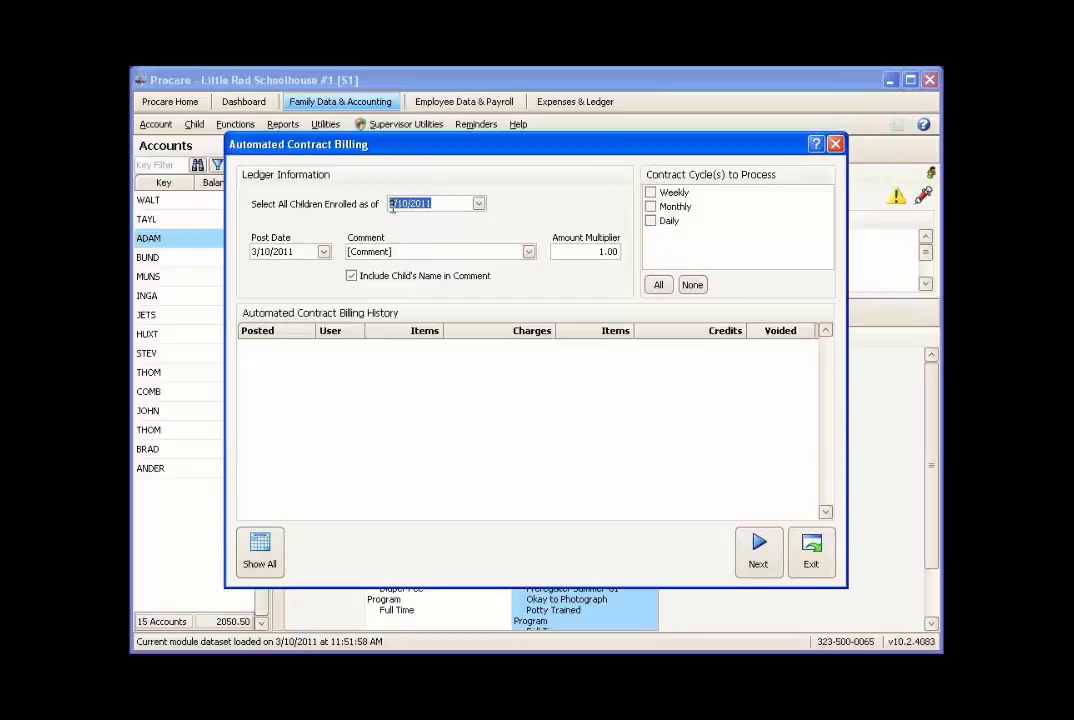
{"action": "left_click", "coordinate": [479, 205]}
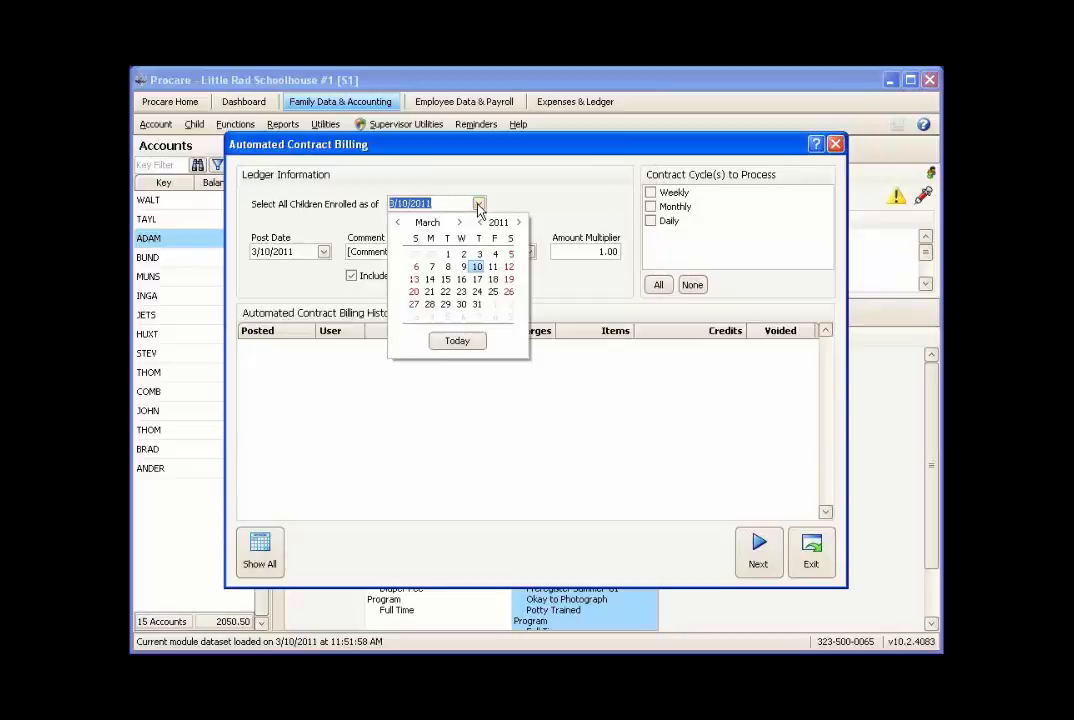
{"action": "left_click", "coordinate": [431, 267]}
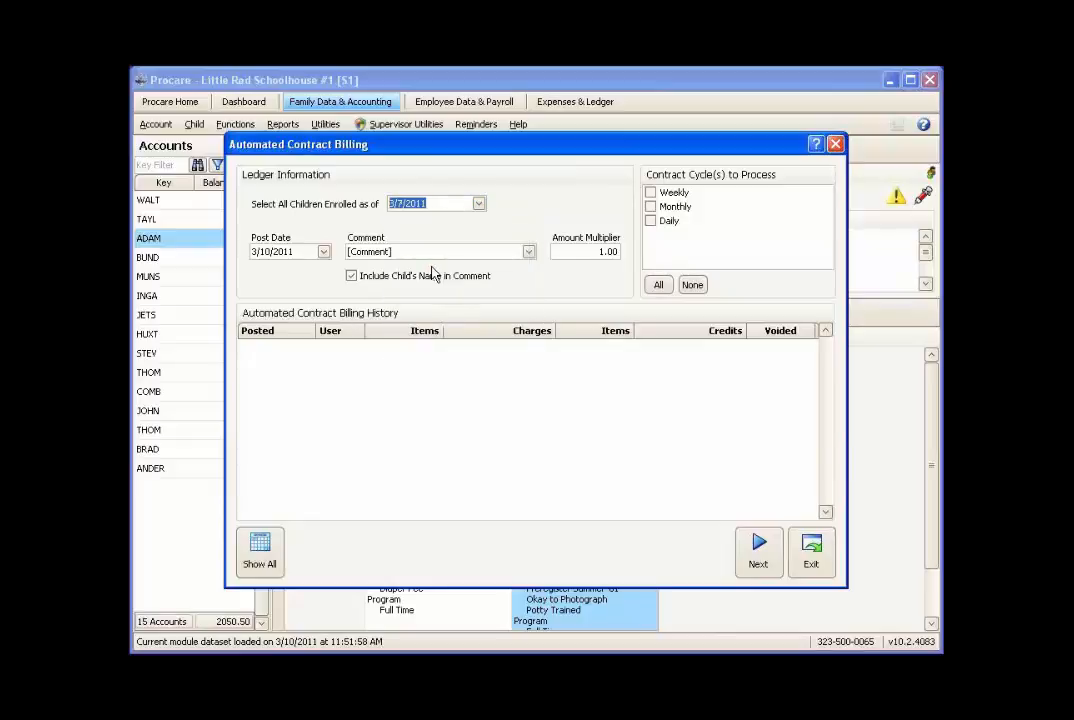
- Set the post date to 3/7/2011, choose the Weekly contract cycle, and load the contract records
{"action": "left_click", "coordinate": [323, 251]}
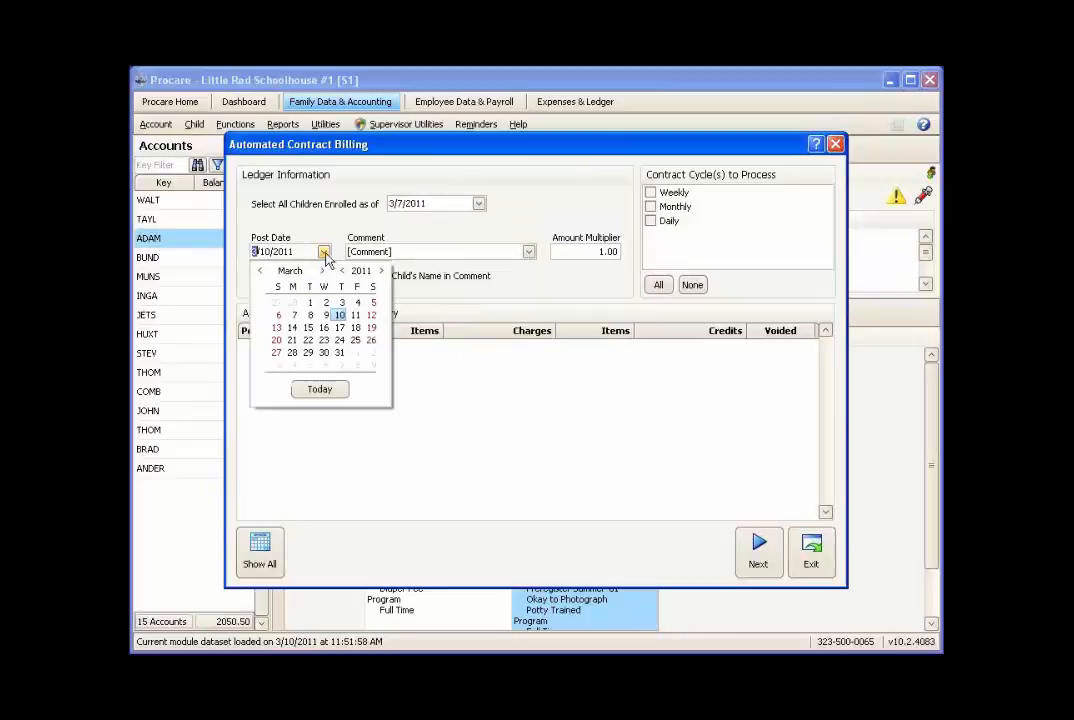
{"action": "left_click", "coordinate": [294, 315]}
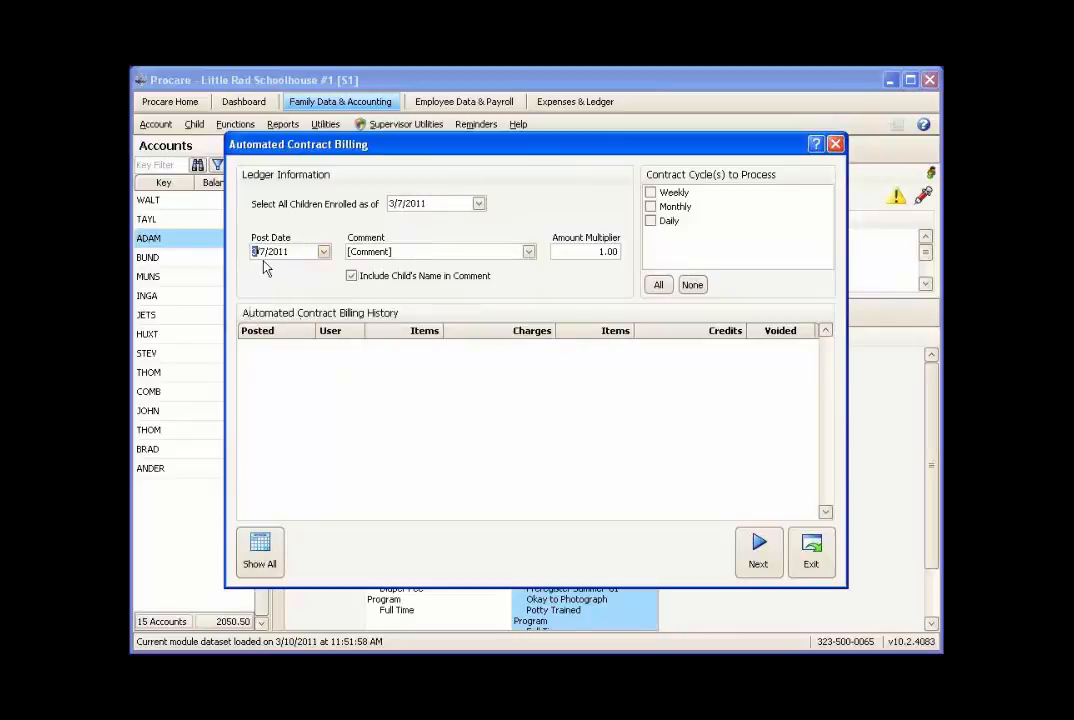
{"action": "left_click", "coordinate": [651, 193]}
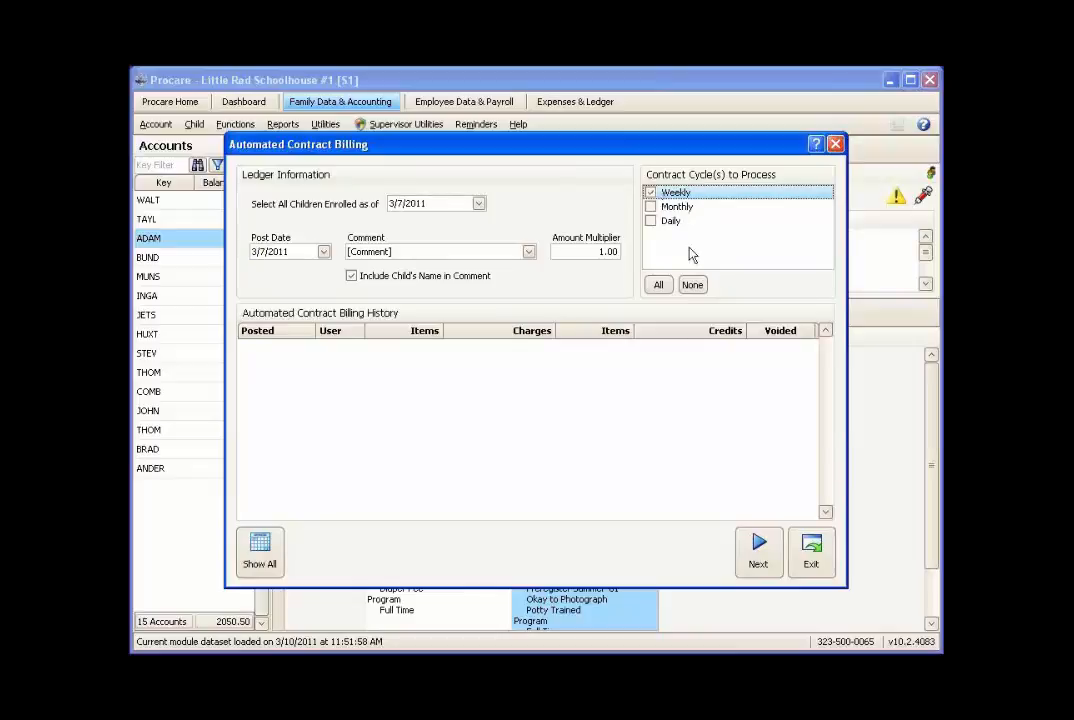
{"action": "left_click", "coordinate": [758, 555]}
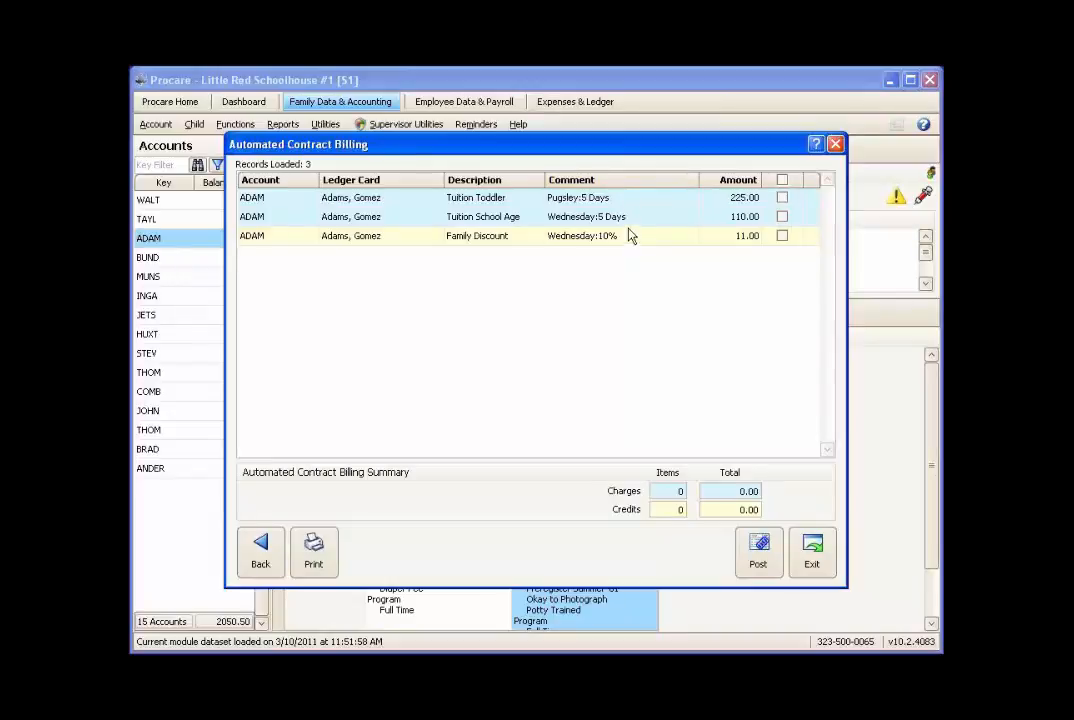
- Select all three weekly contract items for the ADAM account and post them
{"action": "left_click", "coordinate": [783, 181]}
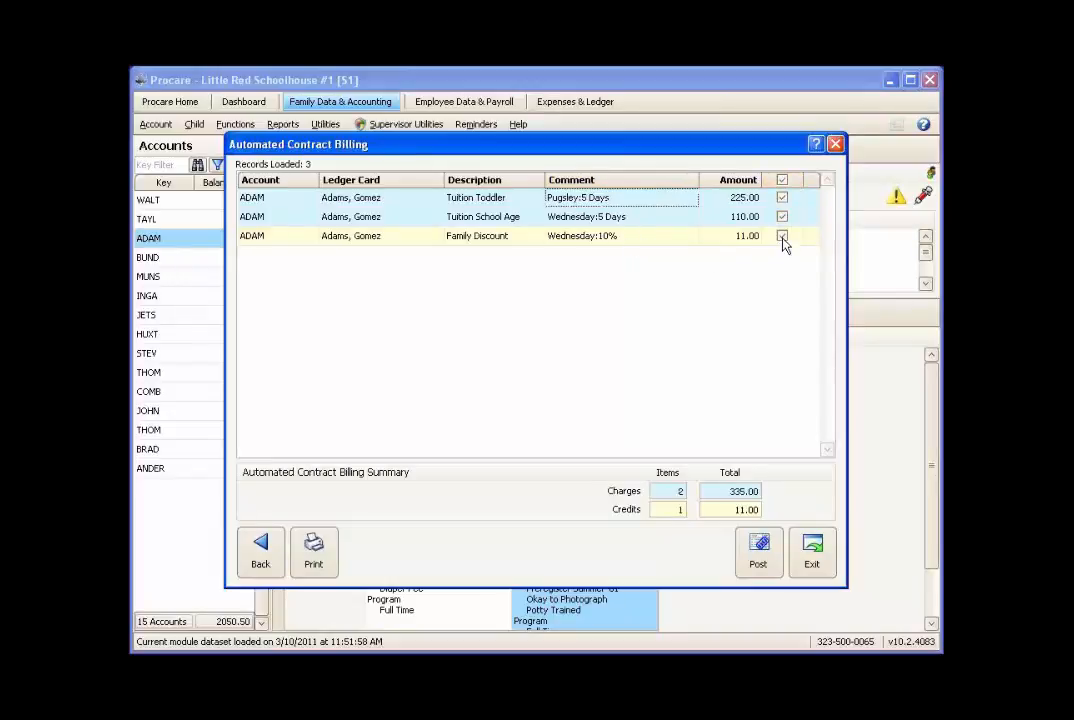
{"action": "left_click", "coordinate": [783, 217]}
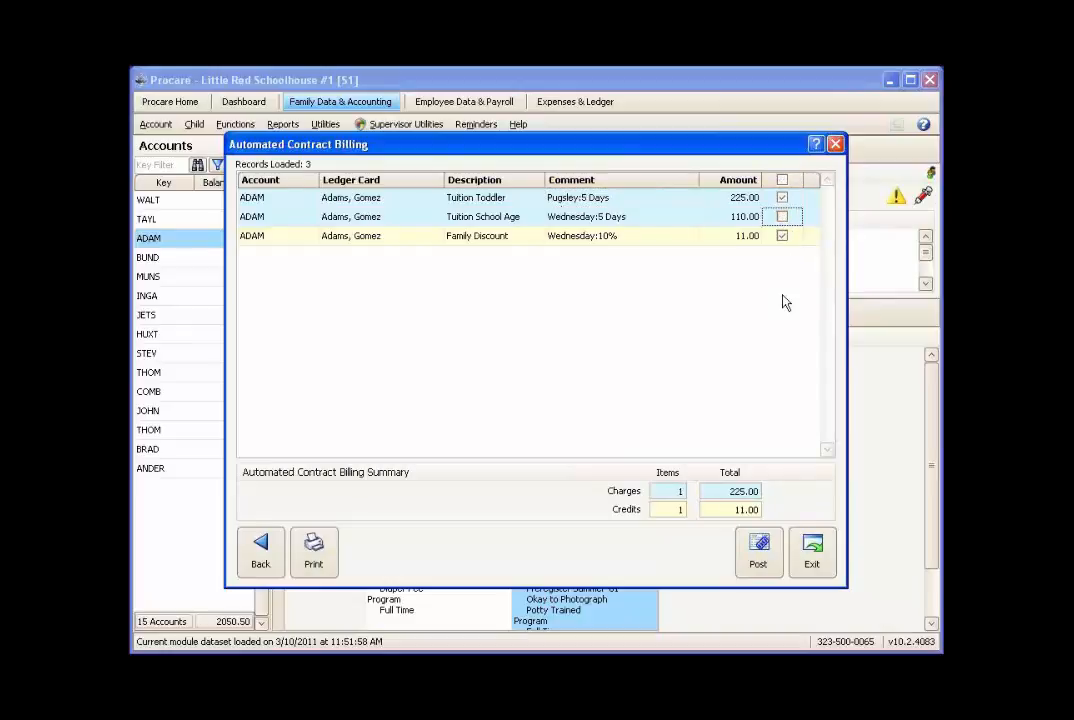
{"action": "left_click", "coordinate": [783, 217]}
{"action": "left_click", "coordinate": [745, 236]}
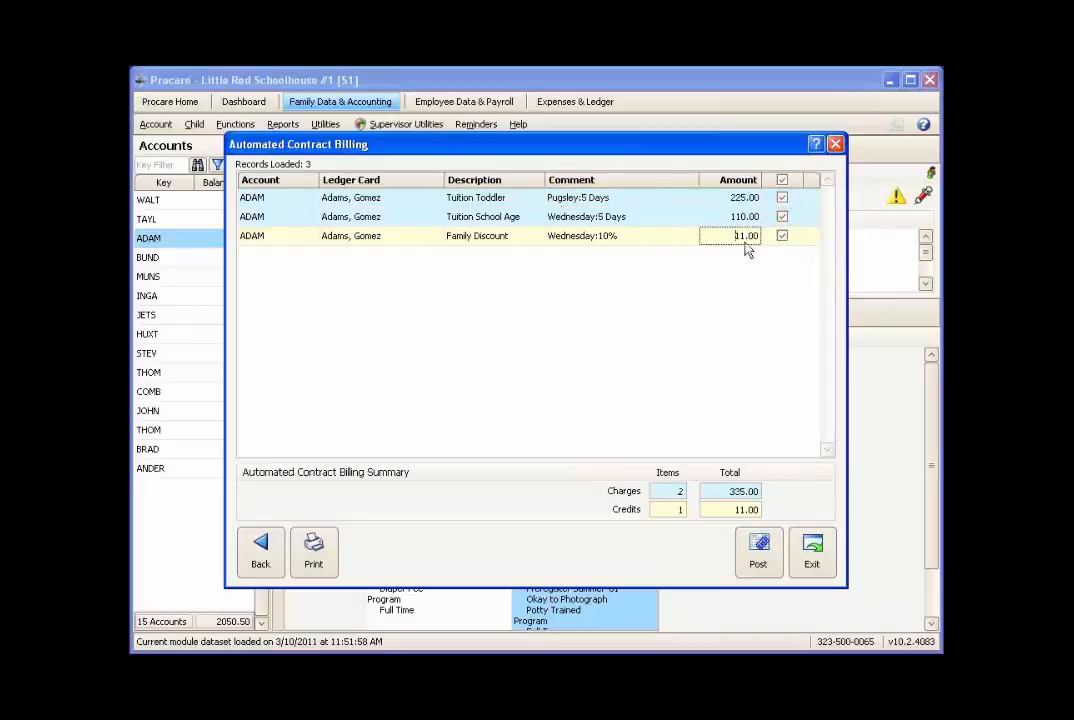
{"action": "left_click", "coordinate": [758, 552]}
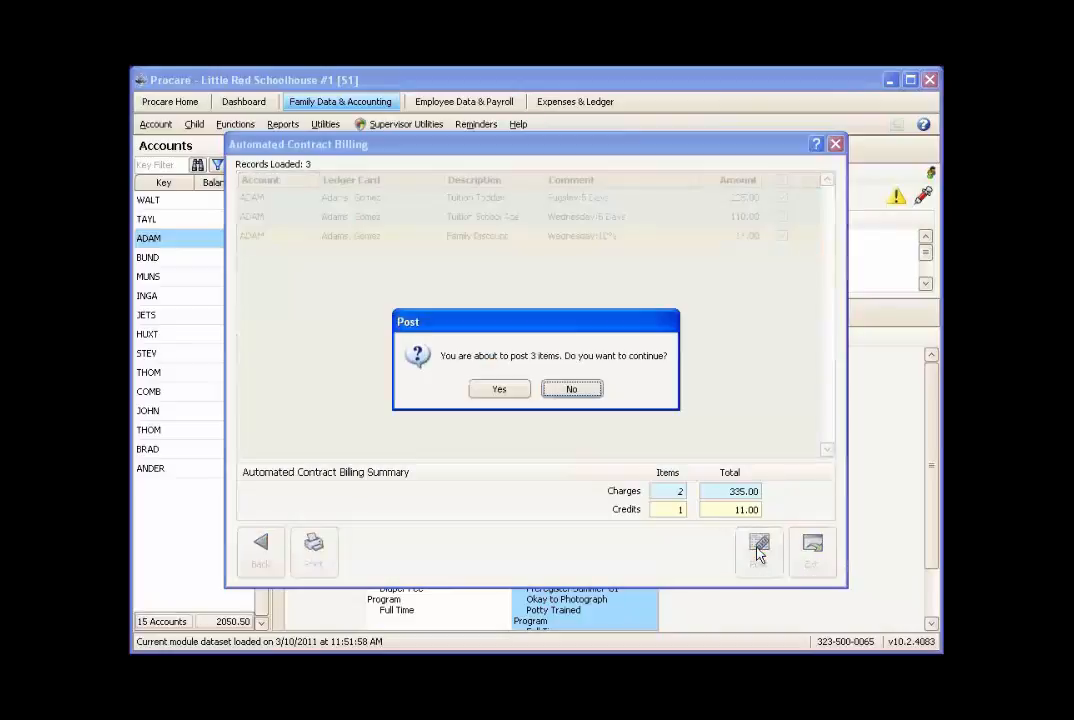
{"action": "left_click", "coordinate": [499, 389]}
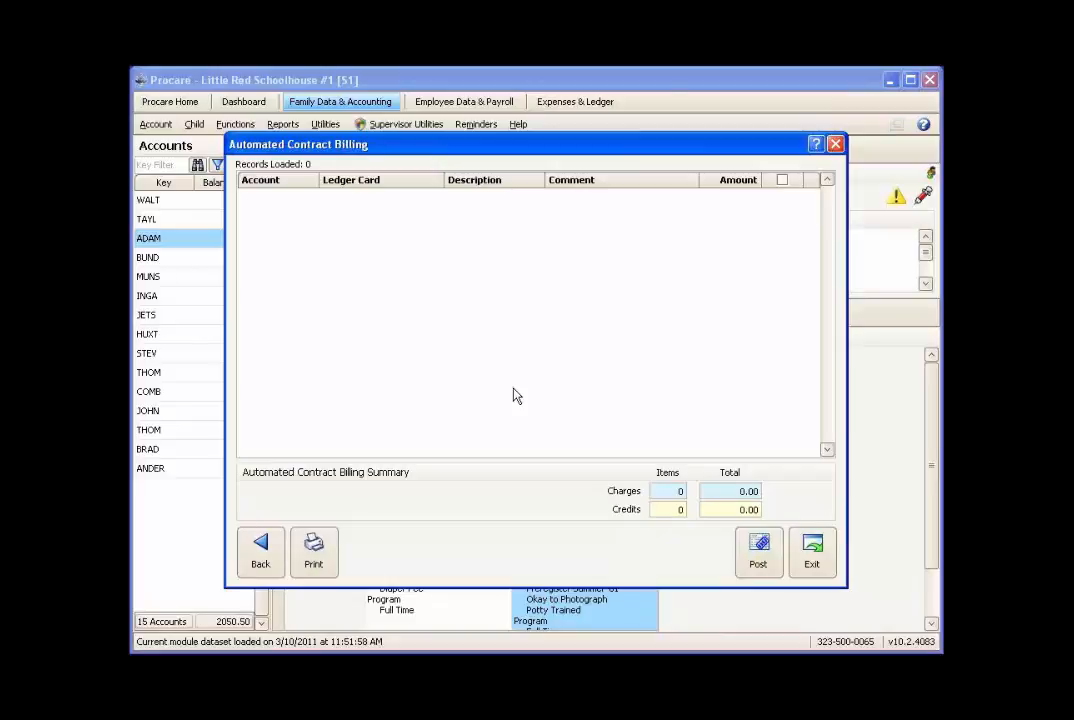
- Open the posted batch's detail from the billing history, then close Contract Billing
{"action": "left_click", "coordinate": [262, 548]}
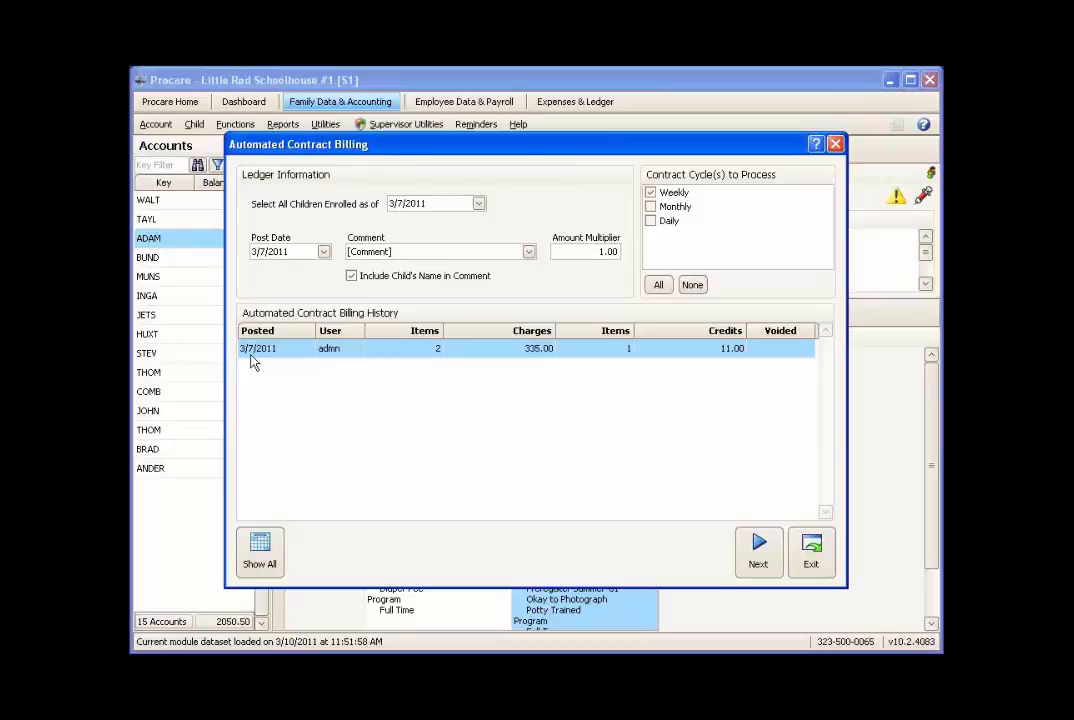
{"action": "double_click", "coordinate": [331, 352]}
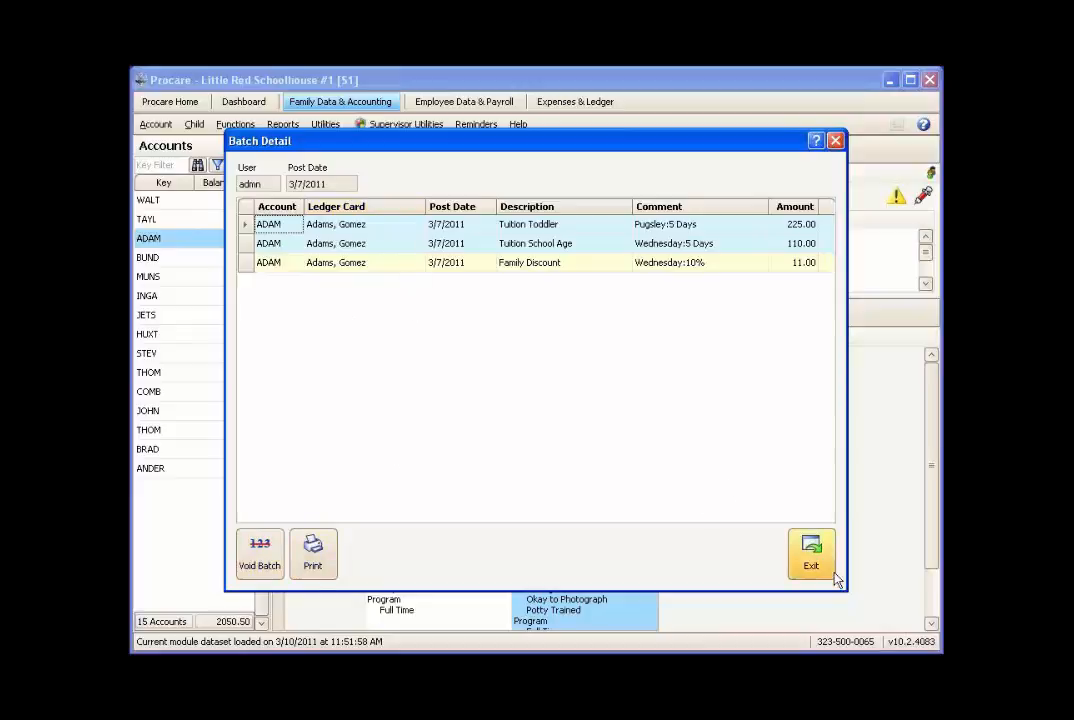
{"action": "left_click", "coordinate": [811, 555]}
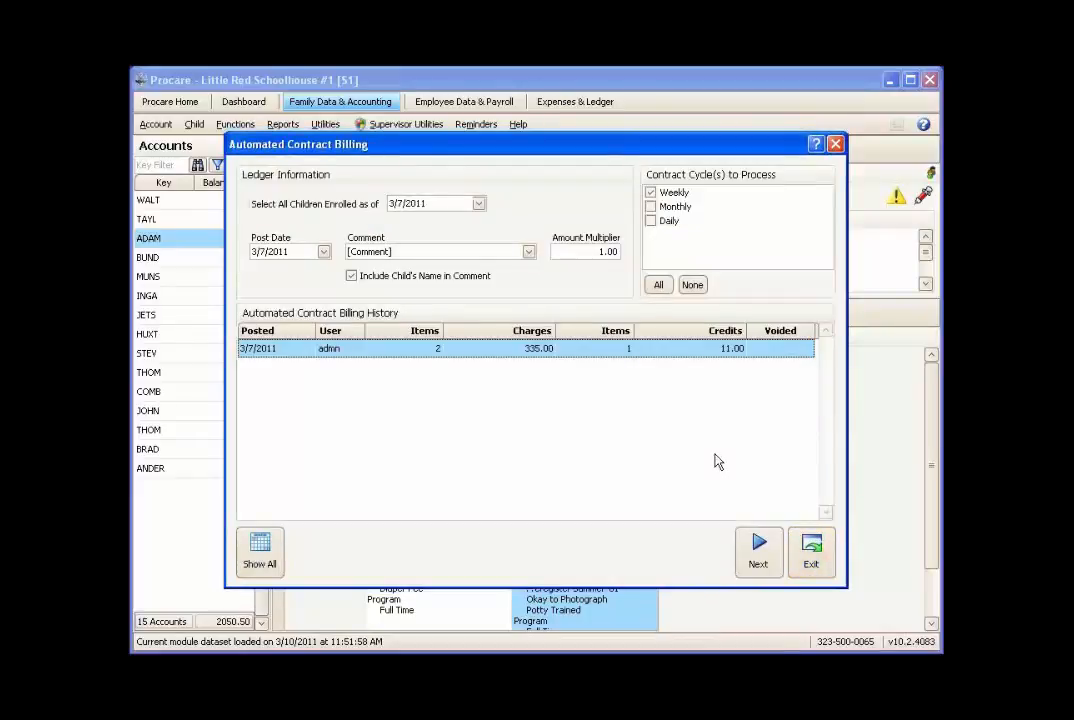
{"action": "left_click", "coordinate": [813, 558]}
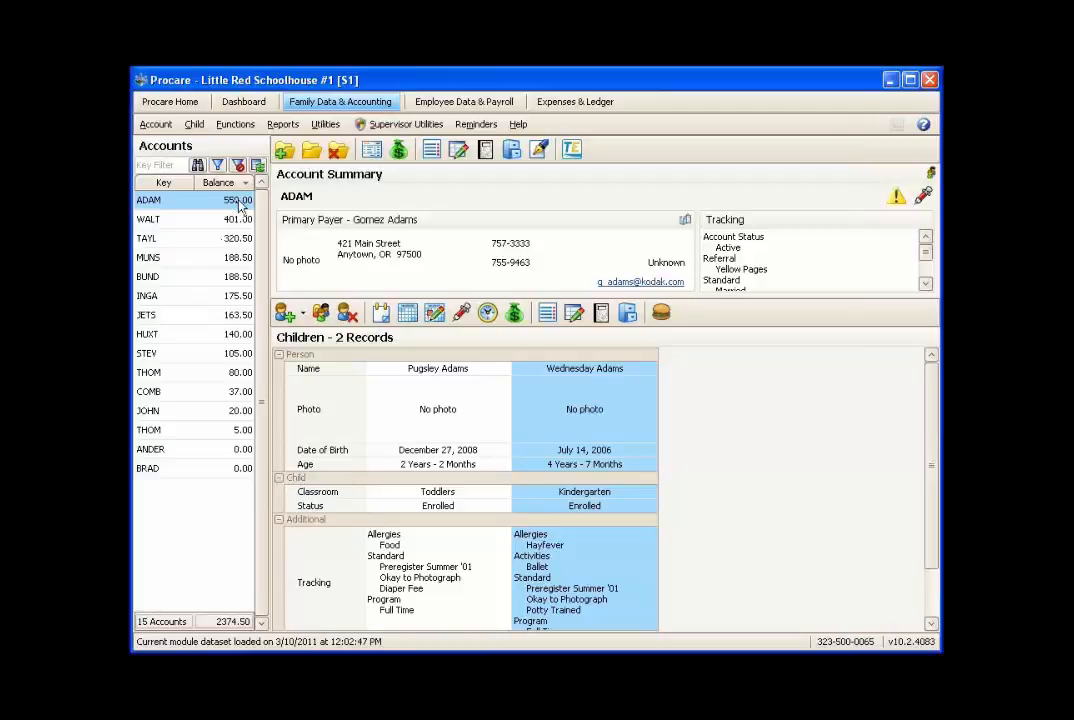
- Open the ADAM account ledger and post a Pmt by Check entry with comment 1234 and amount 500.00
{"action": "left_click", "coordinate": [372, 150]}
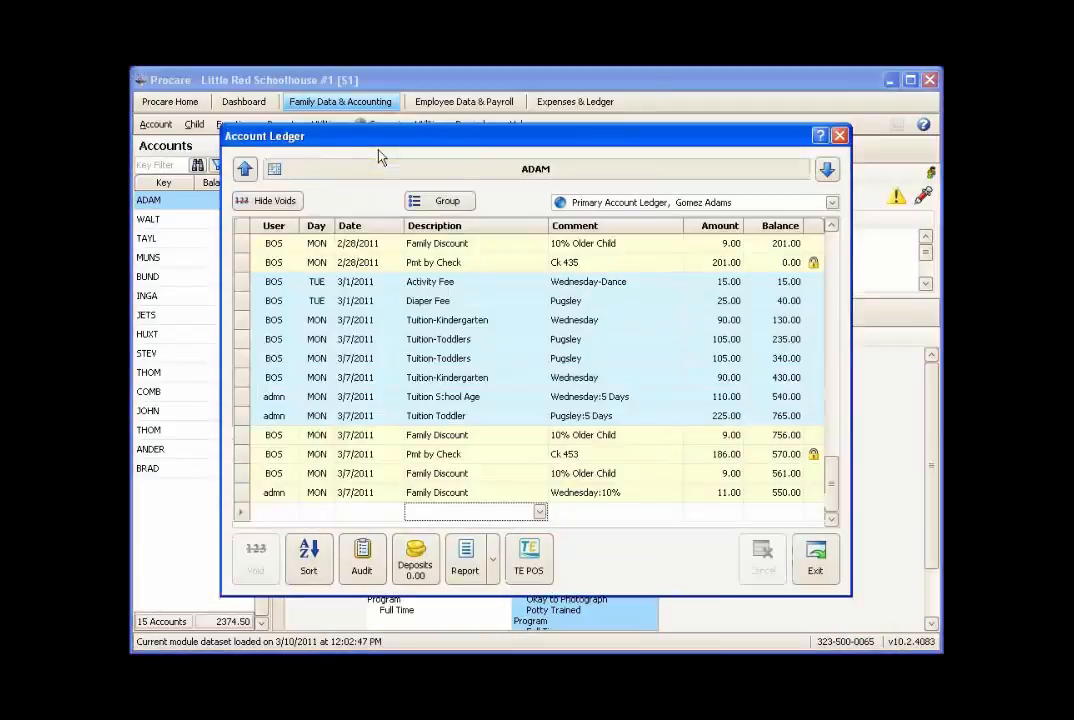
{"action": "left_click", "coordinate": [540, 512]}
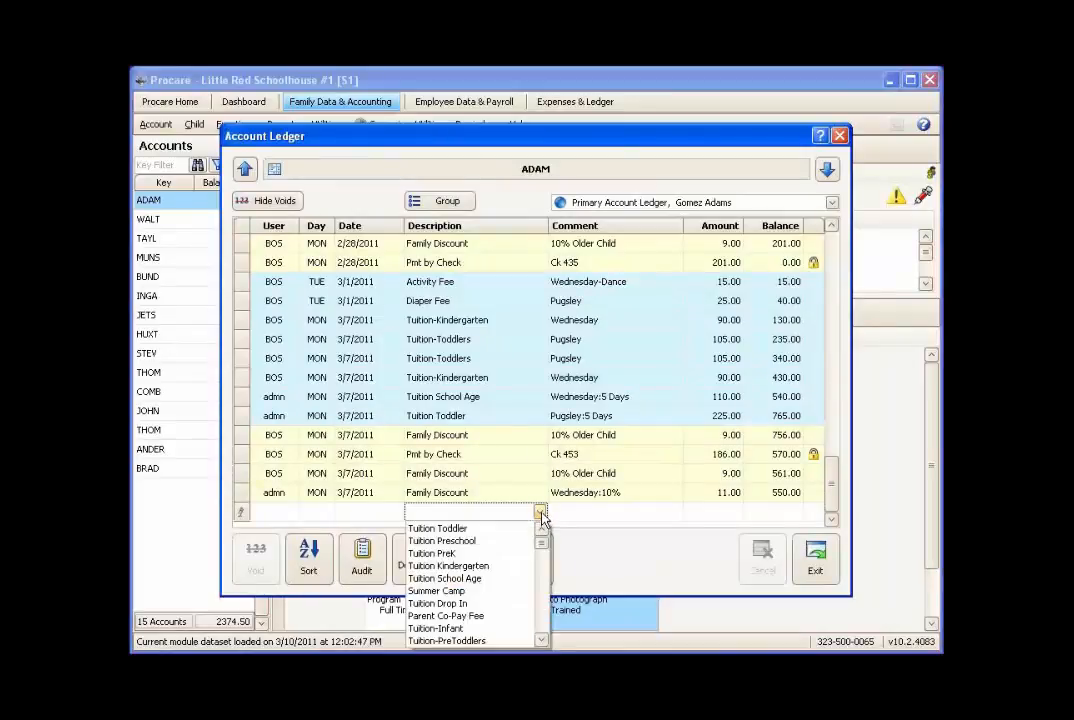
{"action": "type", "text": "Pmt by Check"}
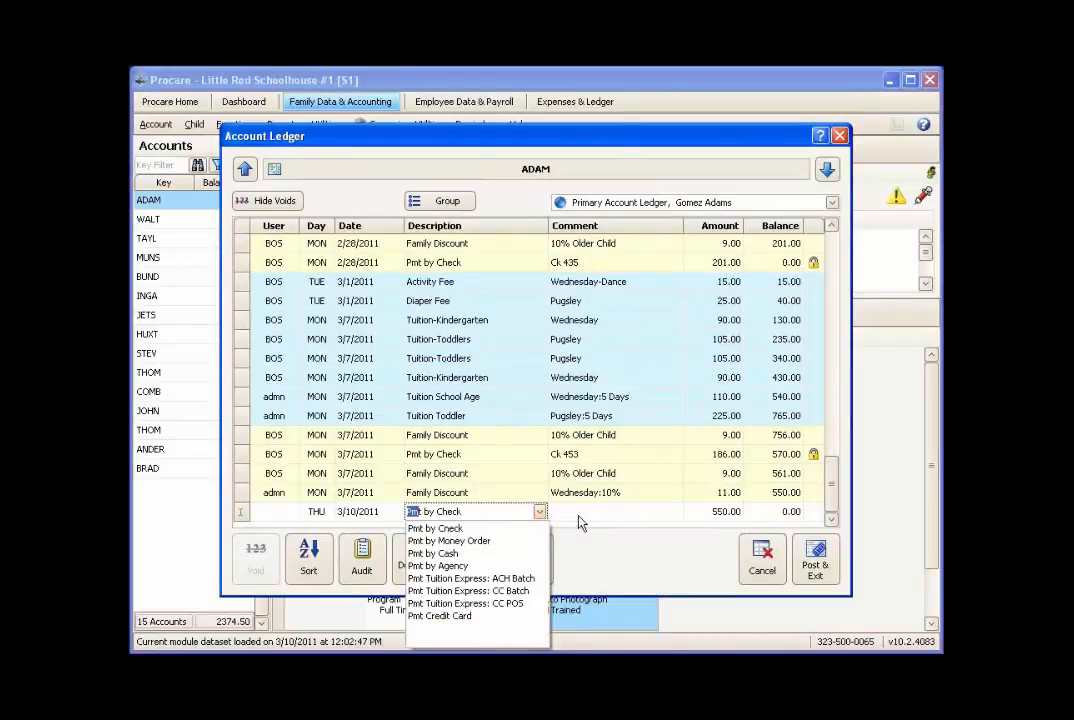
{"action": "left_click", "coordinate": [579, 516]}
{"action": "left_click", "coordinate": [578, 515]}
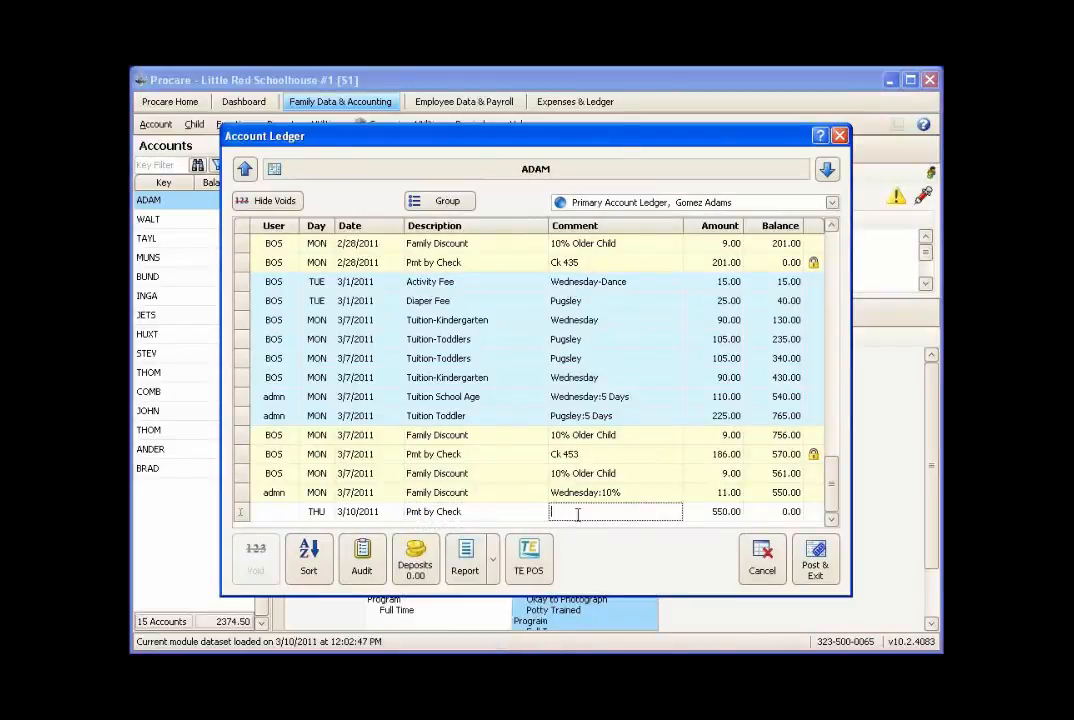
{"action": "type", "text": "1234"}
{"action": "key", "text": "Tab"}
{"action": "type", "text": "500.00"}
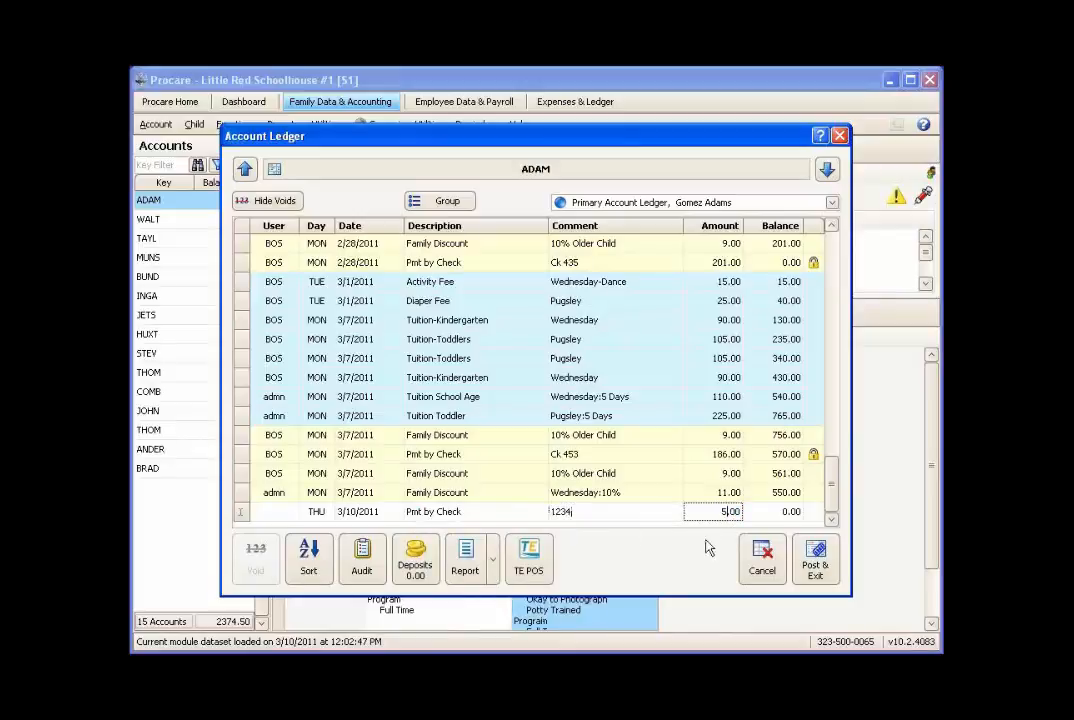
{"action": "left_click", "coordinate": [823, 567]}
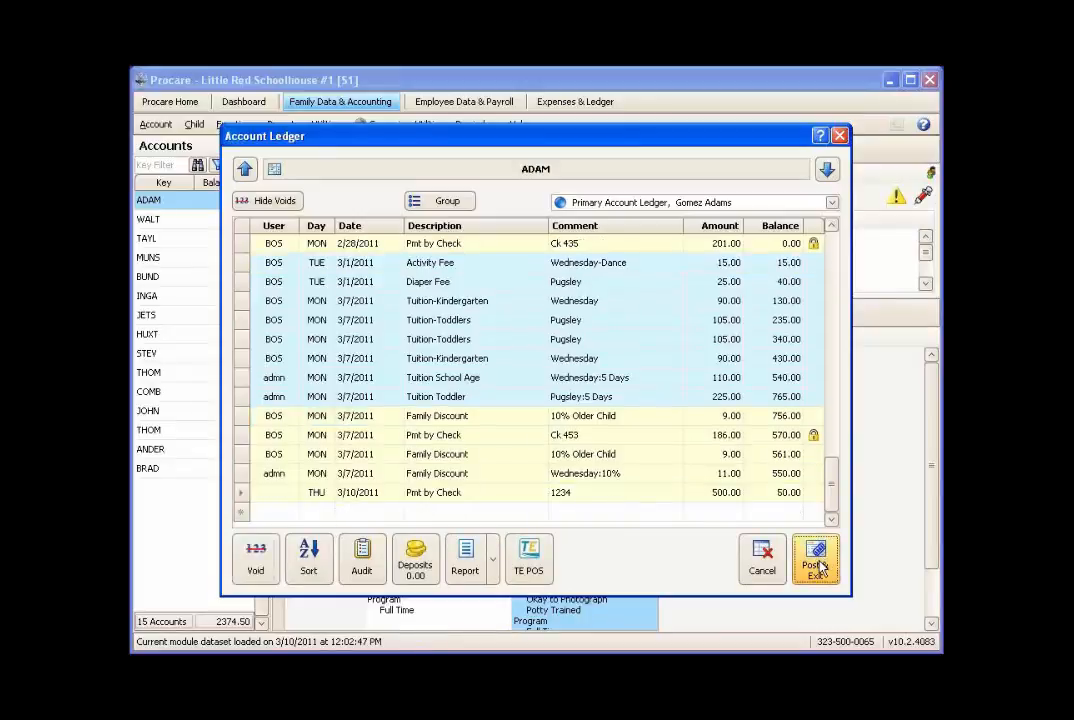
{"action": "left_click", "coordinate": [820, 567]}
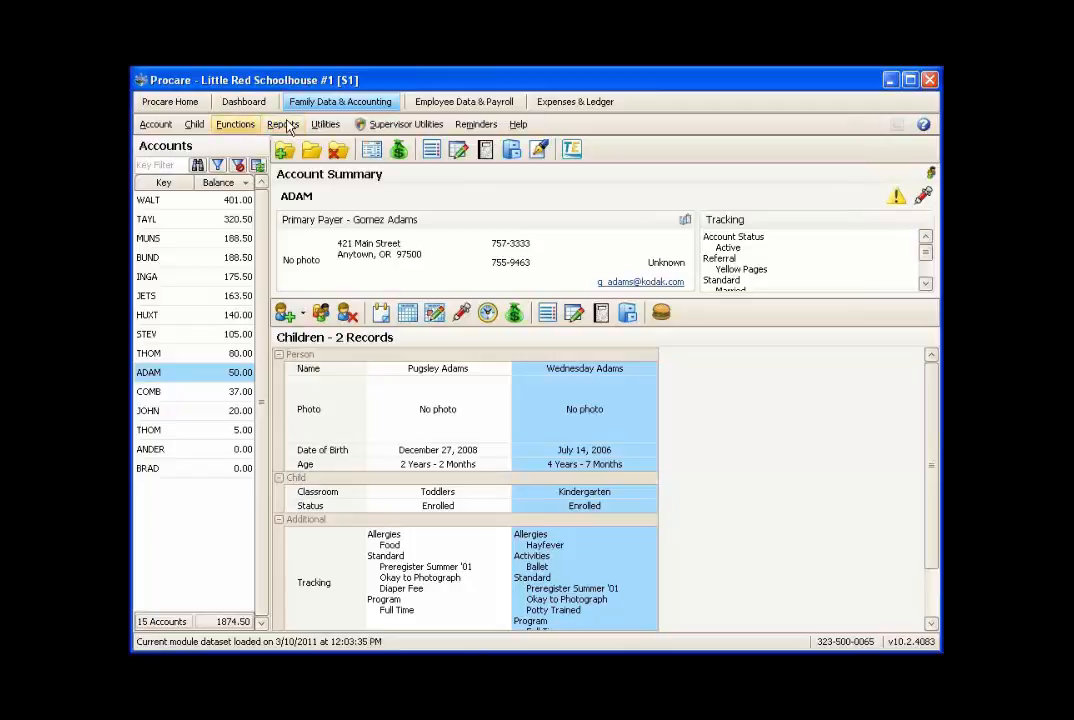
- Open the current deposit report and select the ADAM 500.00 check payment for deposit
{"action": "left_click", "coordinate": [236, 124]}
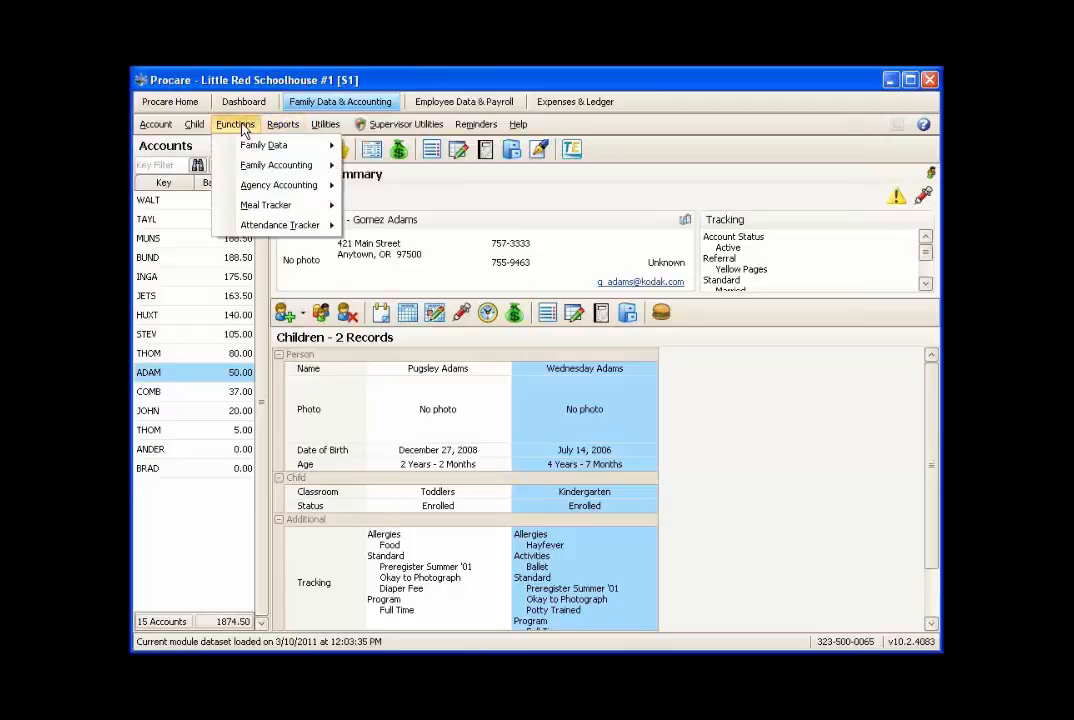
{"action": "mouse_move", "coordinate": [244, 168]}
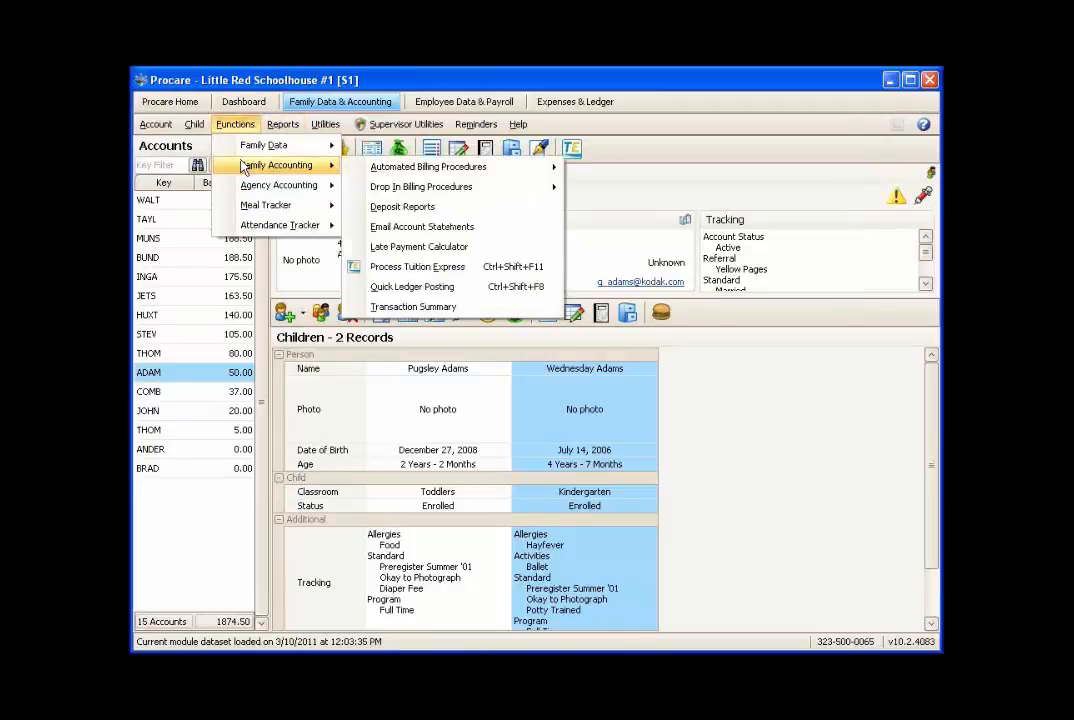
{"action": "mouse_move", "coordinate": [413, 192]}
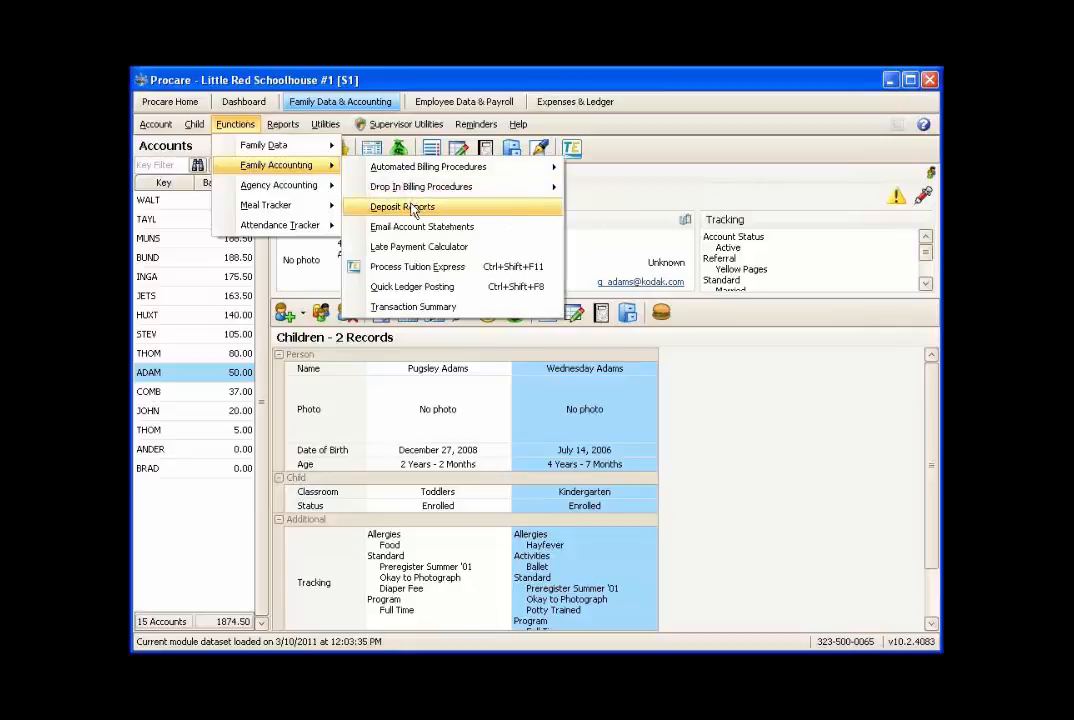
{"action": "left_click", "coordinate": [413, 206]}
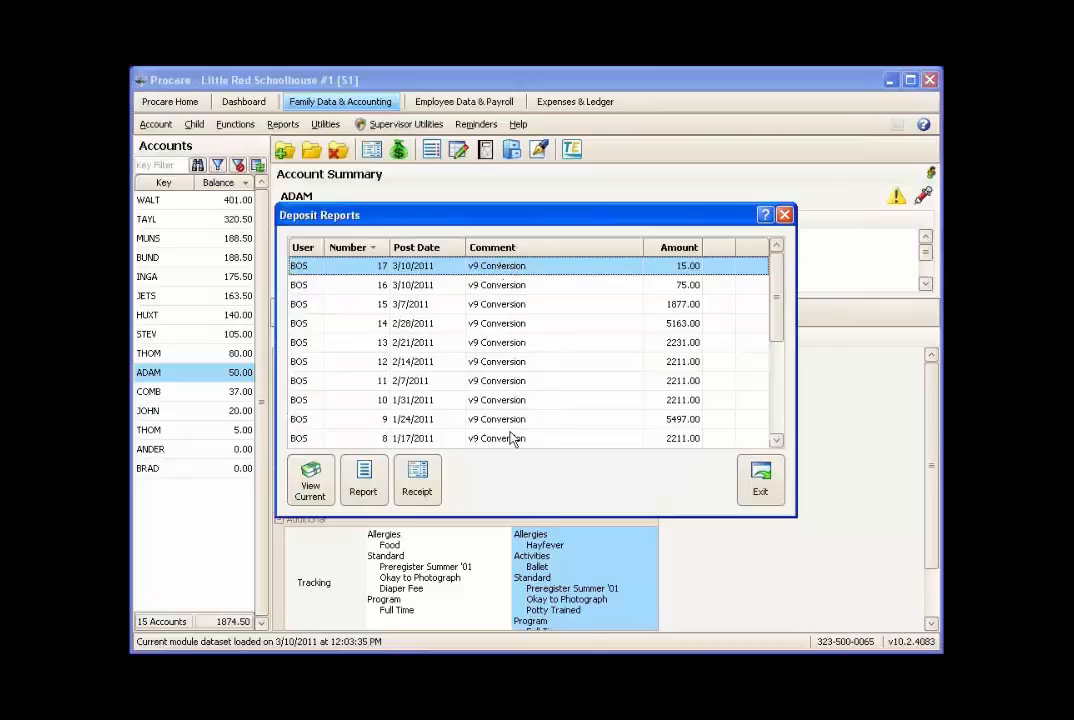
{"action": "left_click", "coordinate": [314, 482]}
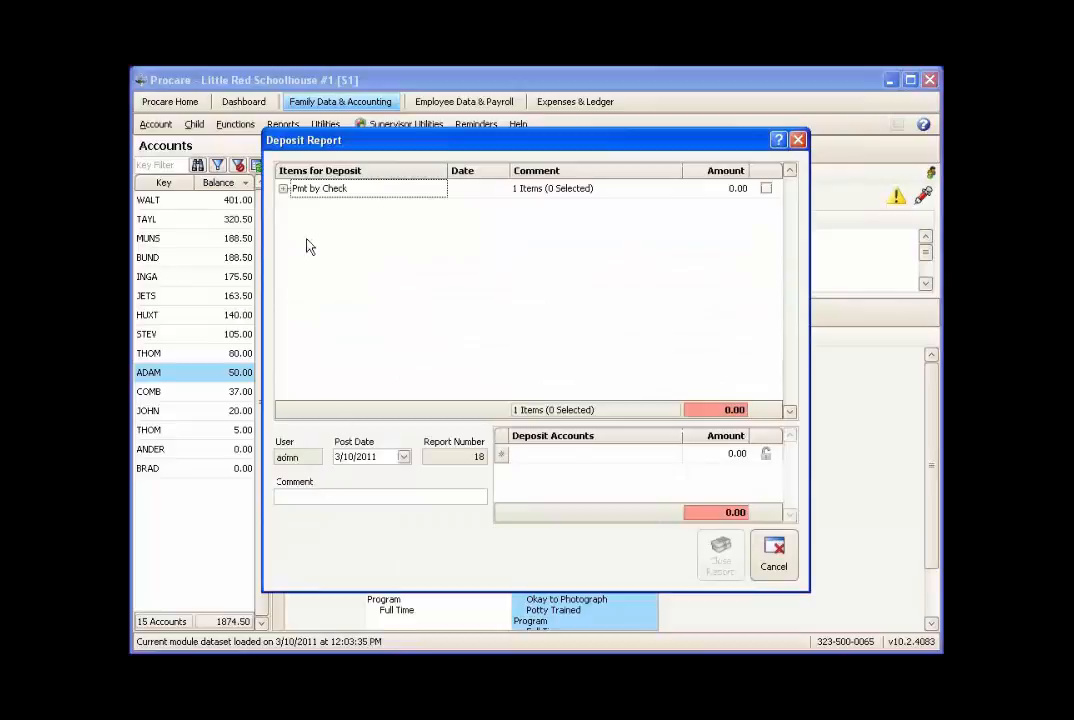
{"action": "left_click", "coordinate": [284, 189]}
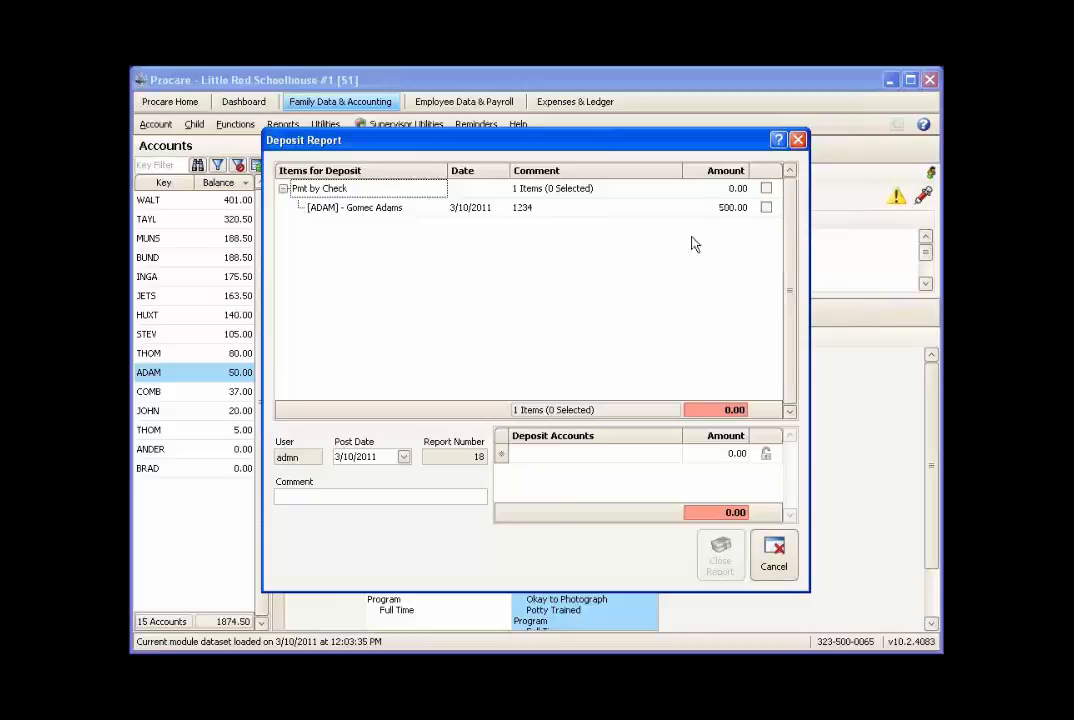
{"action": "left_click", "coordinate": [766, 207]}
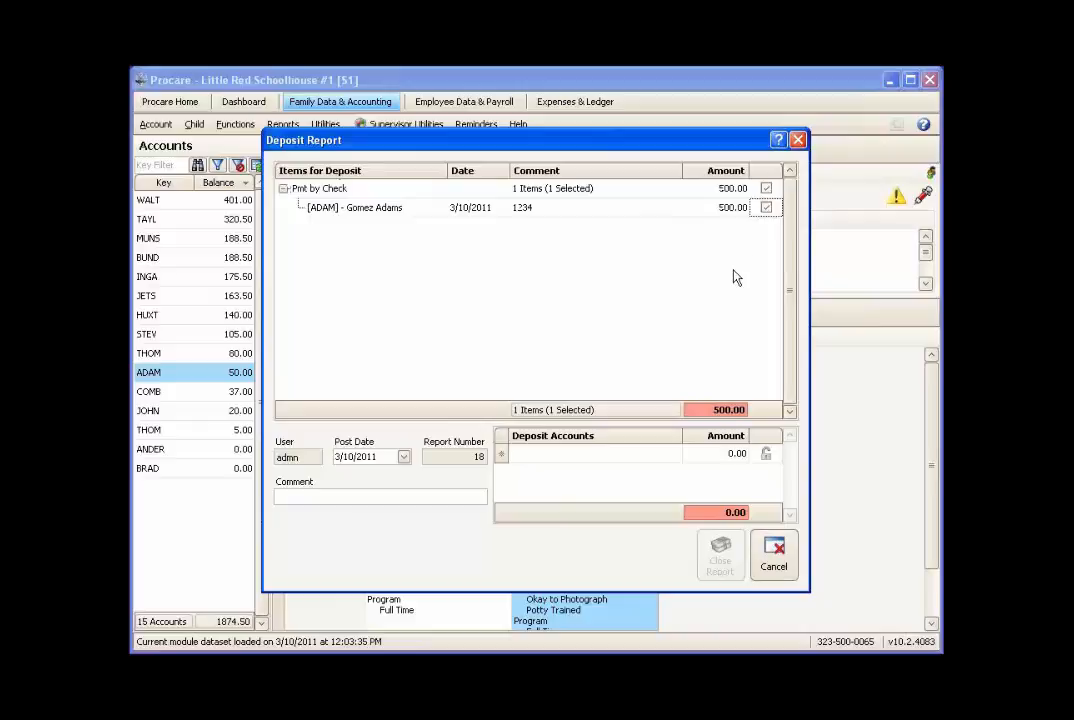
- Set the deposit account to My Checking Account for the selected payment
{"action": "left_click", "coordinate": [610, 453]}
{"action": "left_click", "coordinate": [592, 470]}
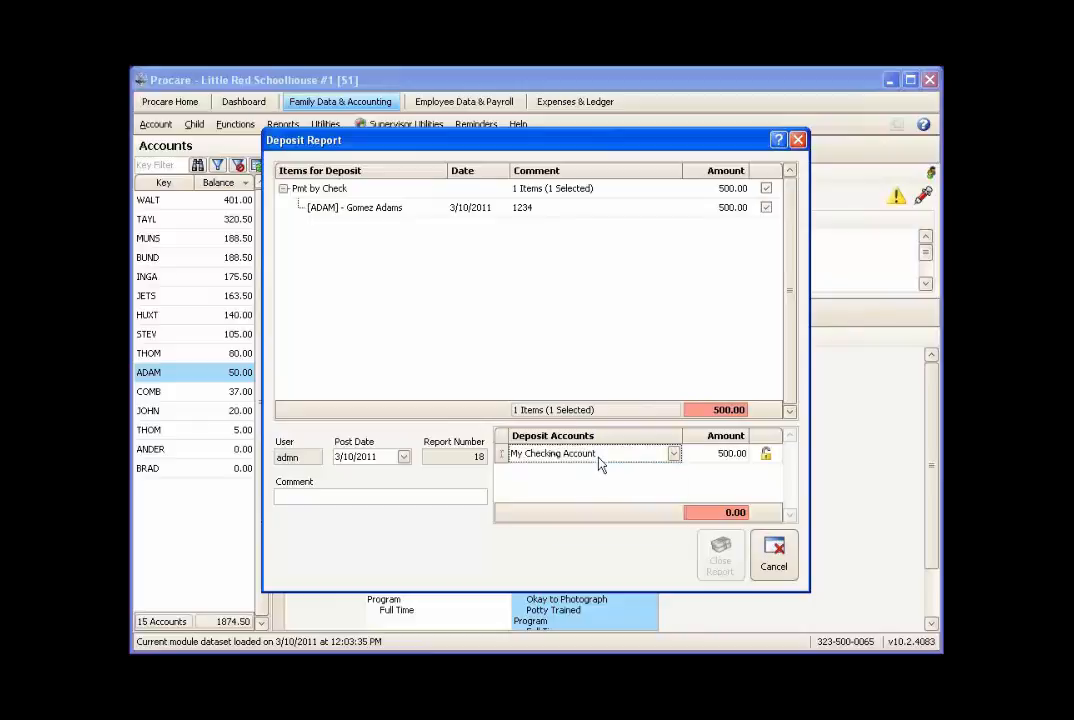
{"action": "key", "text": "Tab"}
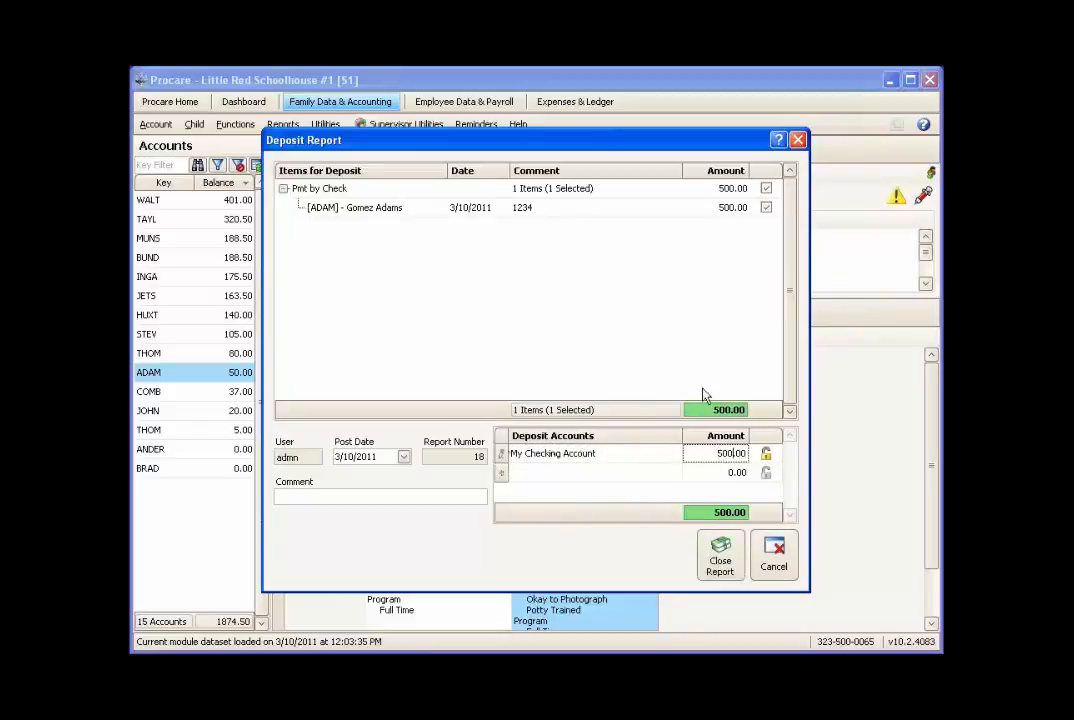
- Enter the deposit comment My Comment and close the deposit report
{"action": "left_click", "coordinate": [356, 497]}
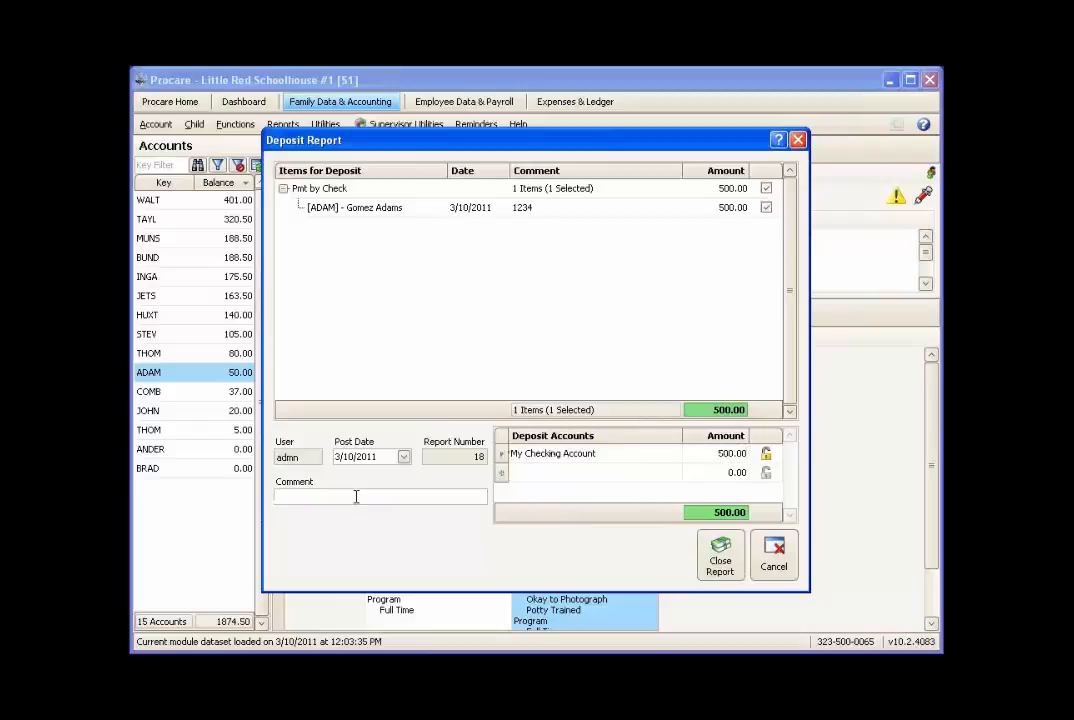
{"action": "type", "text": "My Comment"}
{"action": "left_click", "coordinate": [722, 560]}
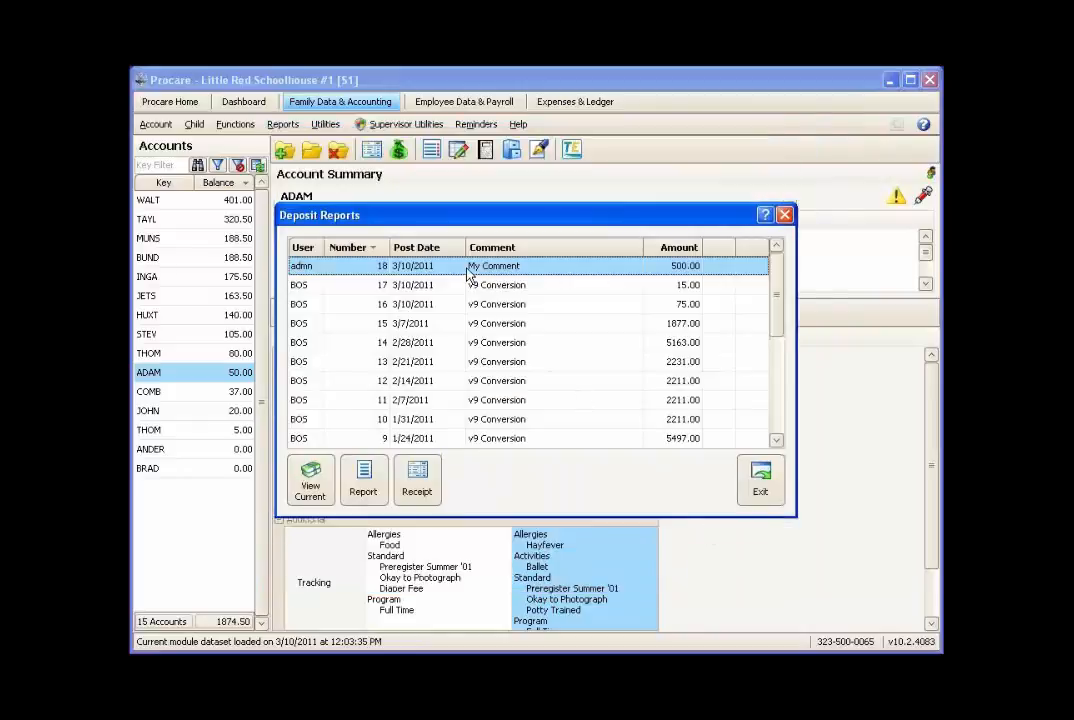
- Open deposit report 18 for review, then cancel it and exit the deposit reports list
{"action": "double_click", "coordinate": [500, 268]}
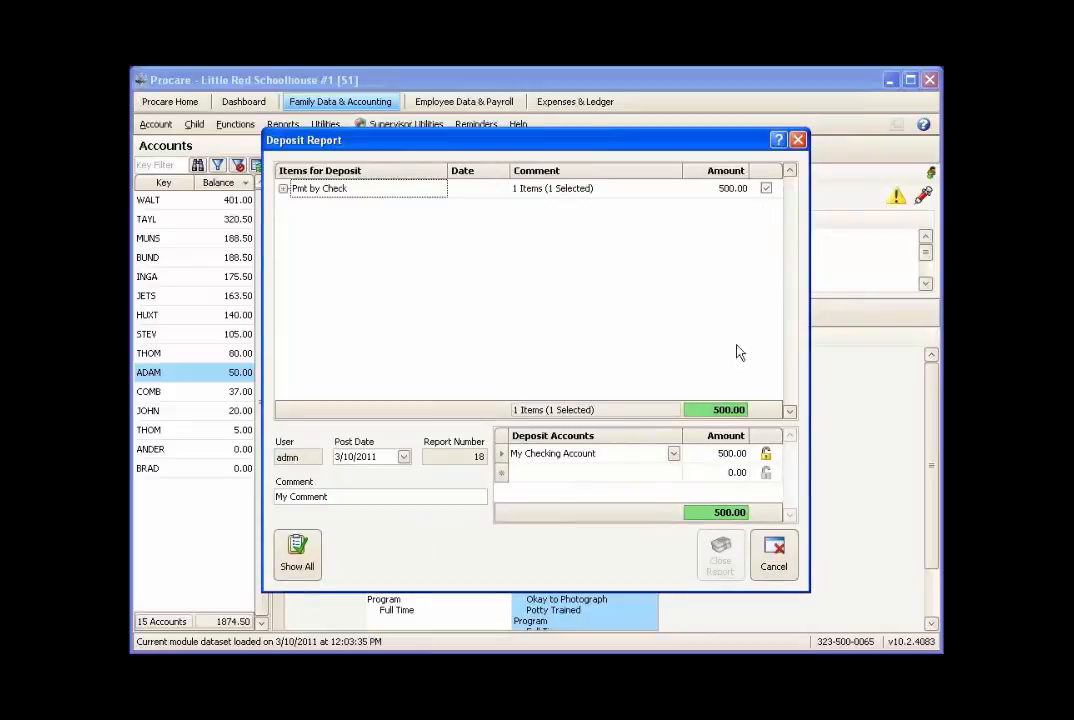
{"action": "left_click", "coordinate": [774, 560]}
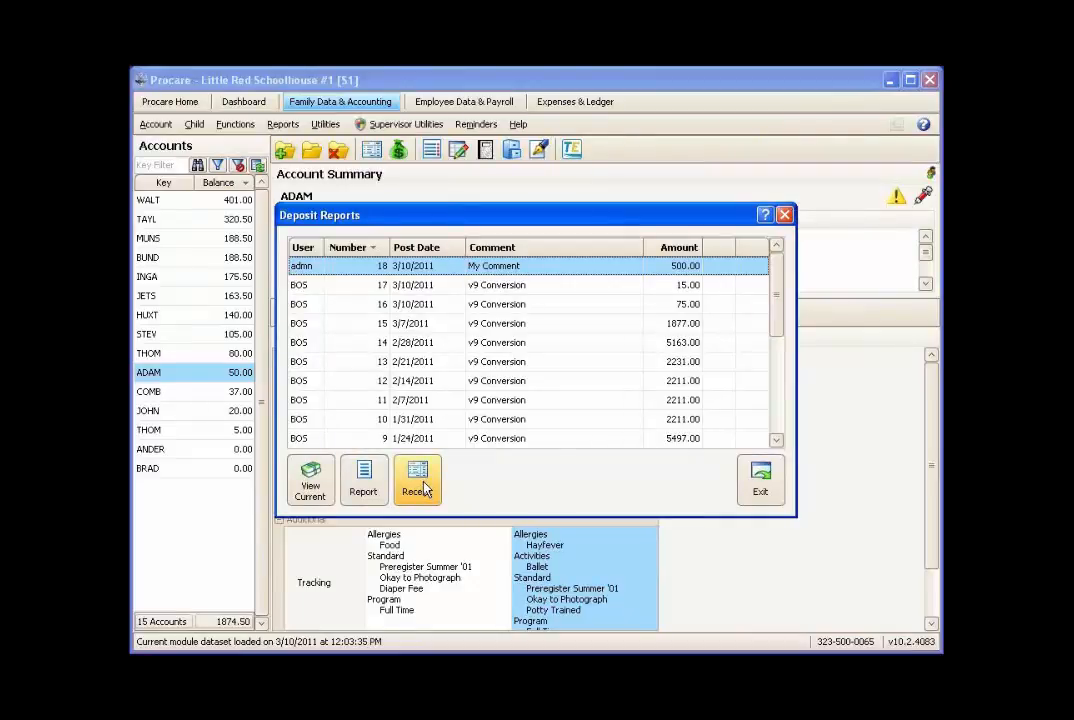
{"action": "left_click", "coordinate": [757, 493]}
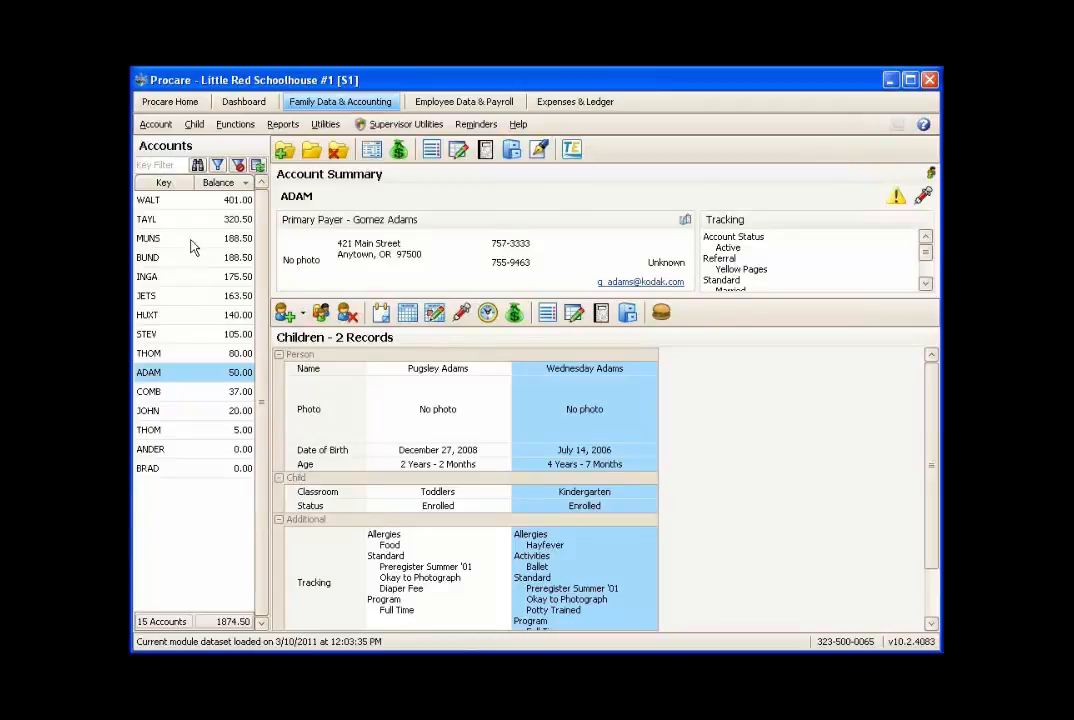
- Sort the accounts by key, select COMB, and review its State agency ledger before exiting
{"action": "left_click", "coordinate": [172, 185]}
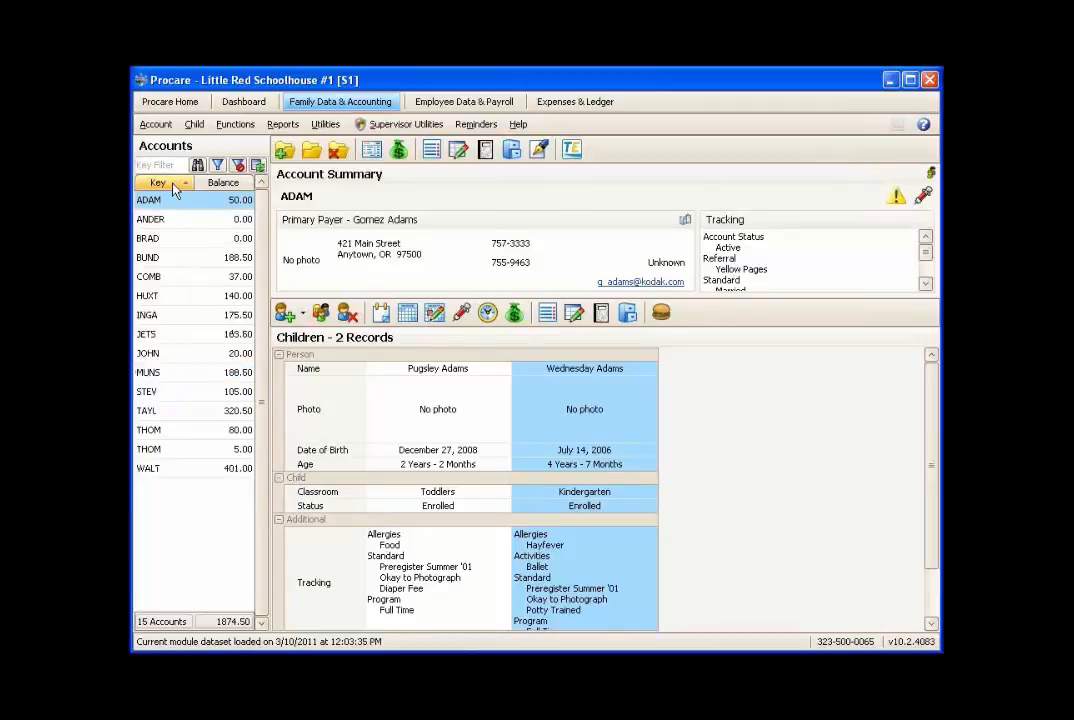
{"action": "left_click", "coordinate": [172, 278]}
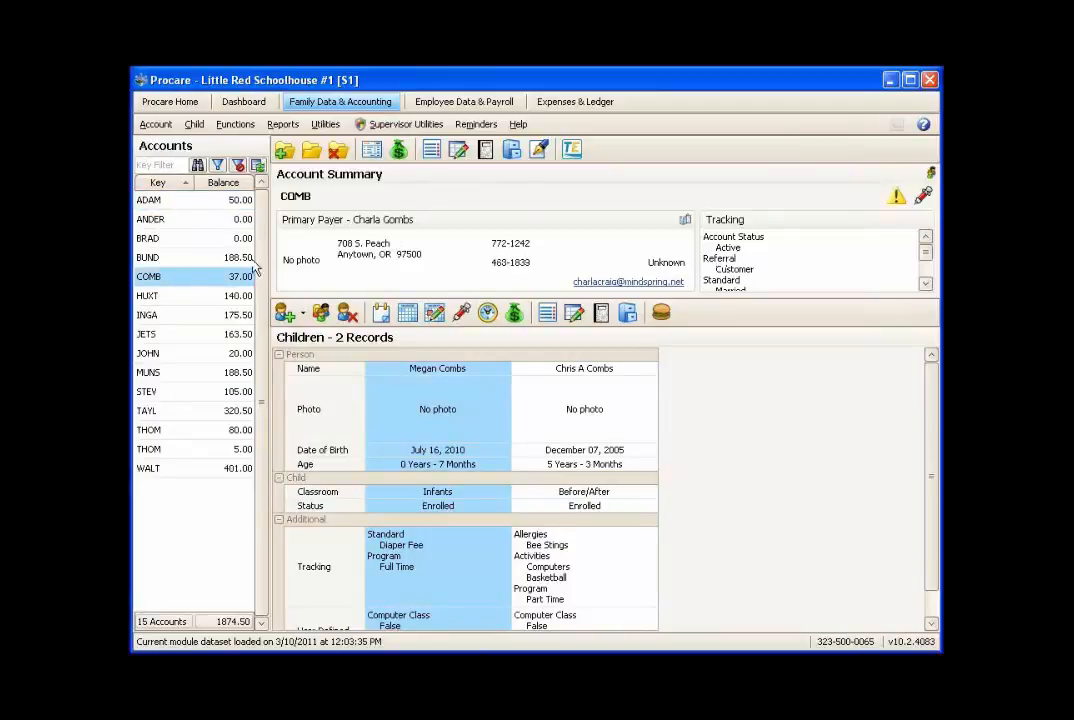
{"action": "left_click", "coordinate": [398, 150]}
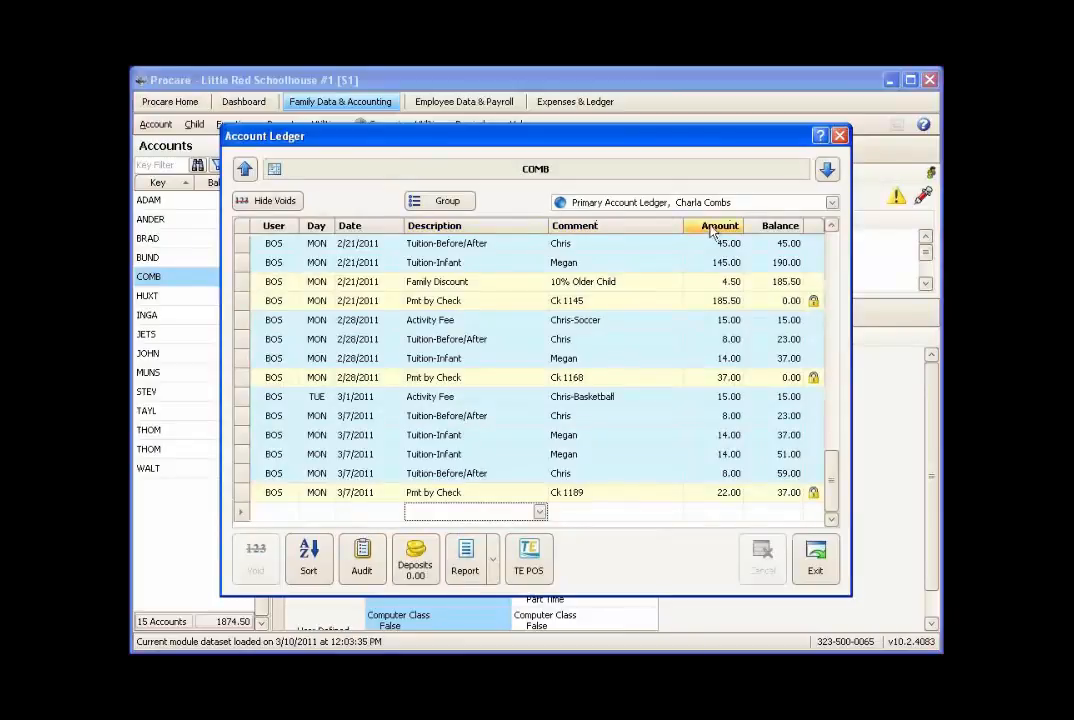
{"action": "left_click", "coordinate": [832, 203]}
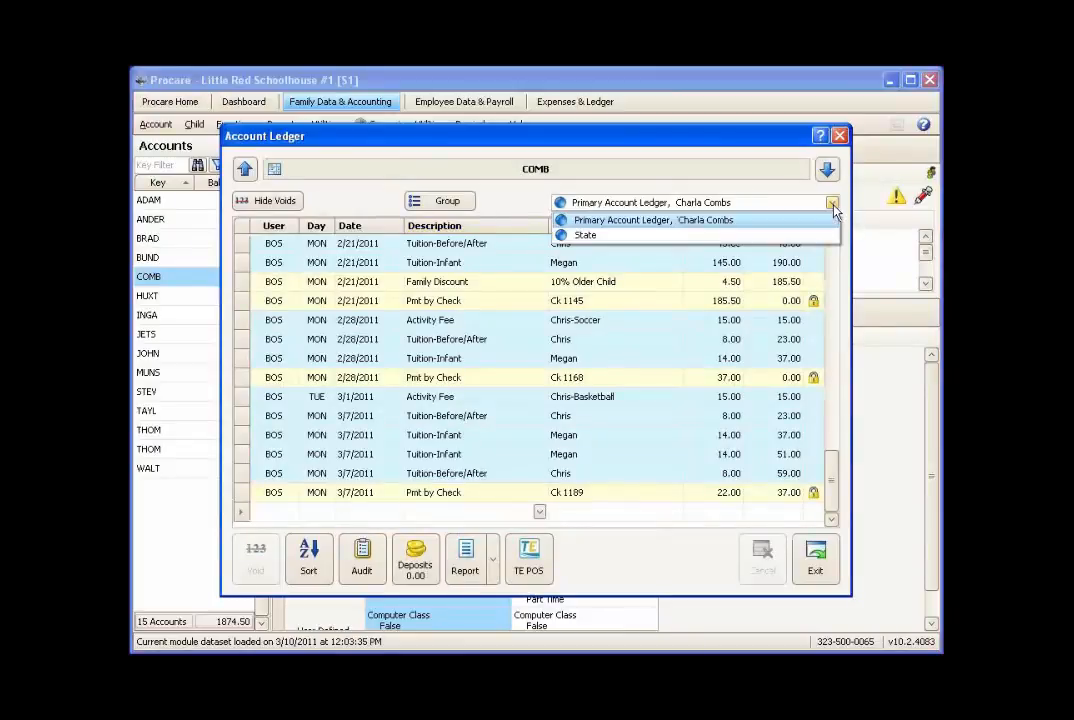
{"action": "left_click", "coordinate": [586, 237]}
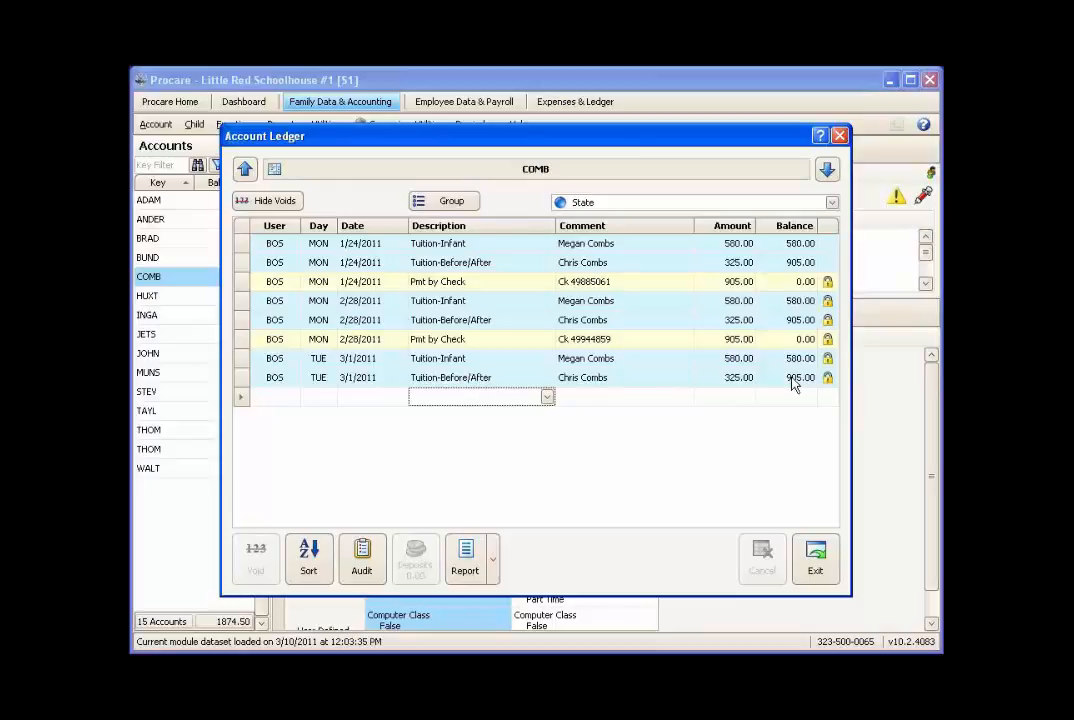
{"action": "left_click", "coordinate": [372, 243]}
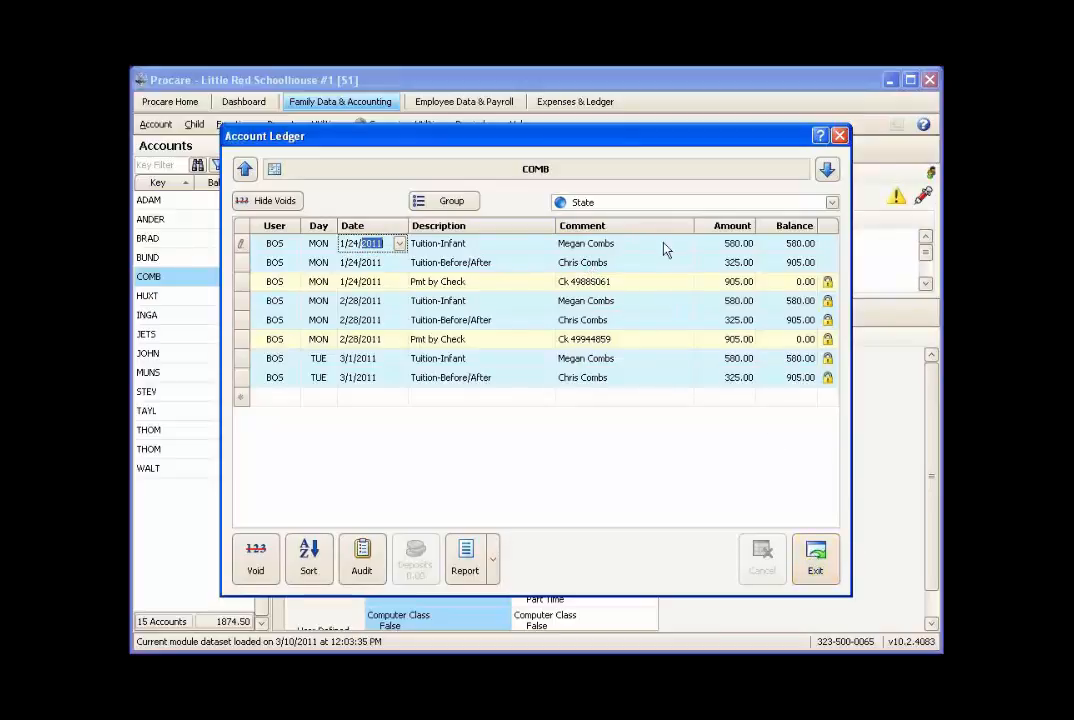
{"action": "left_click", "coordinate": [814, 559]}
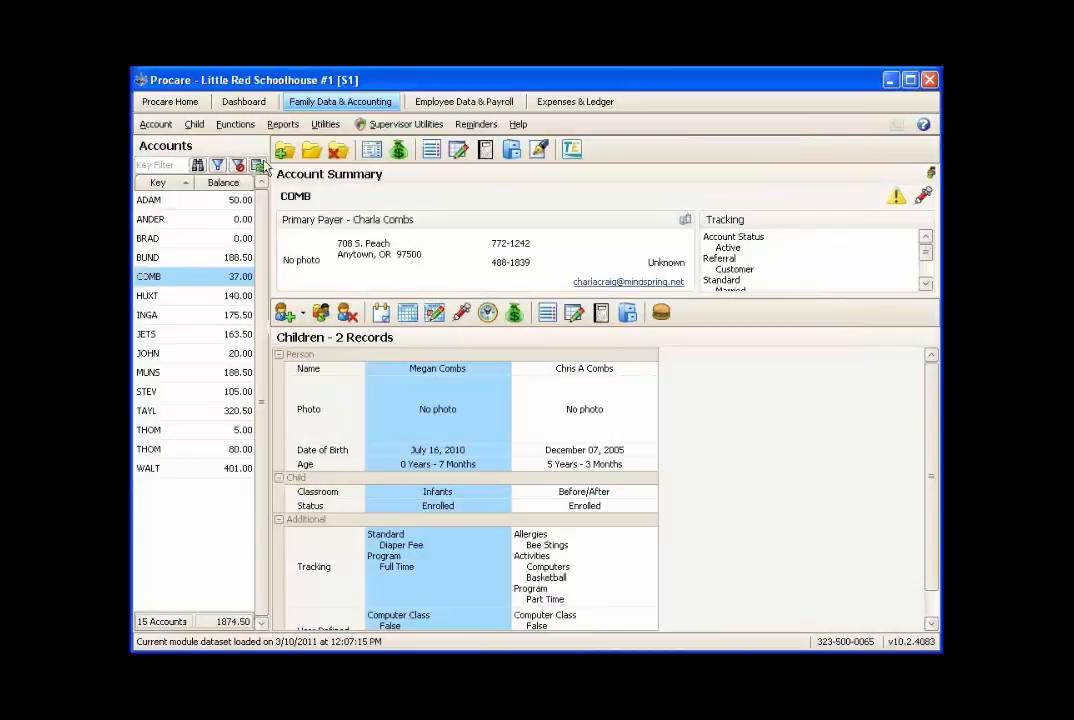
- Open Agency Payment Posting, choose the State agency, and start a current posting
{"action": "left_click", "coordinate": [233, 125]}
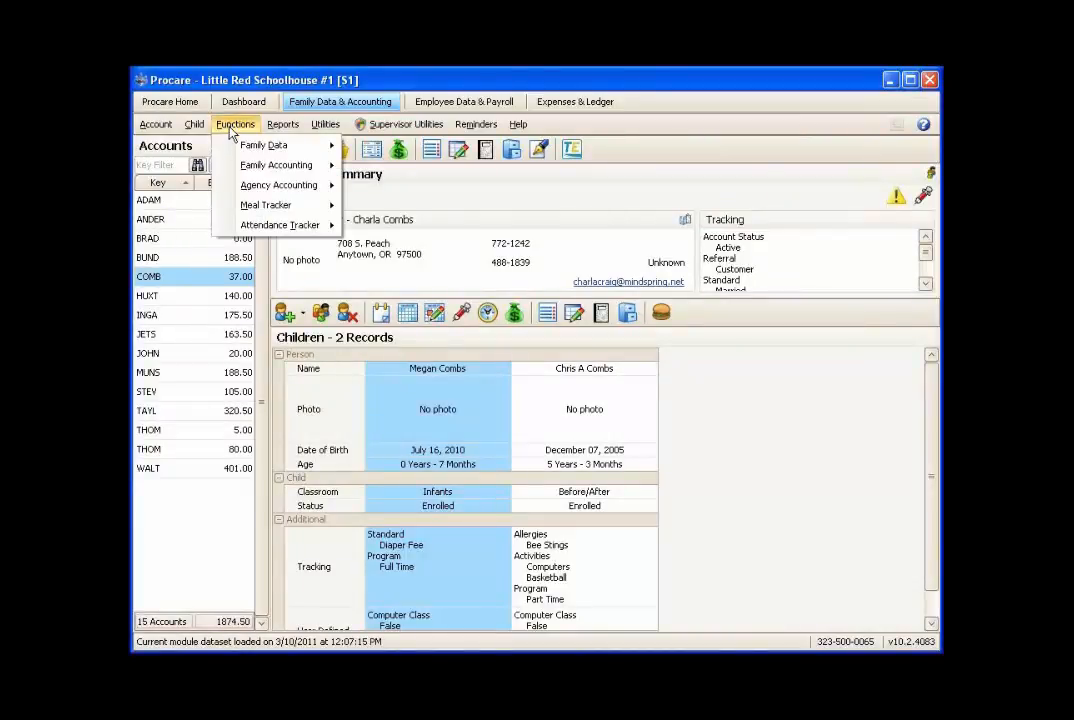
{"action": "mouse_move", "coordinate": [247, 190]}
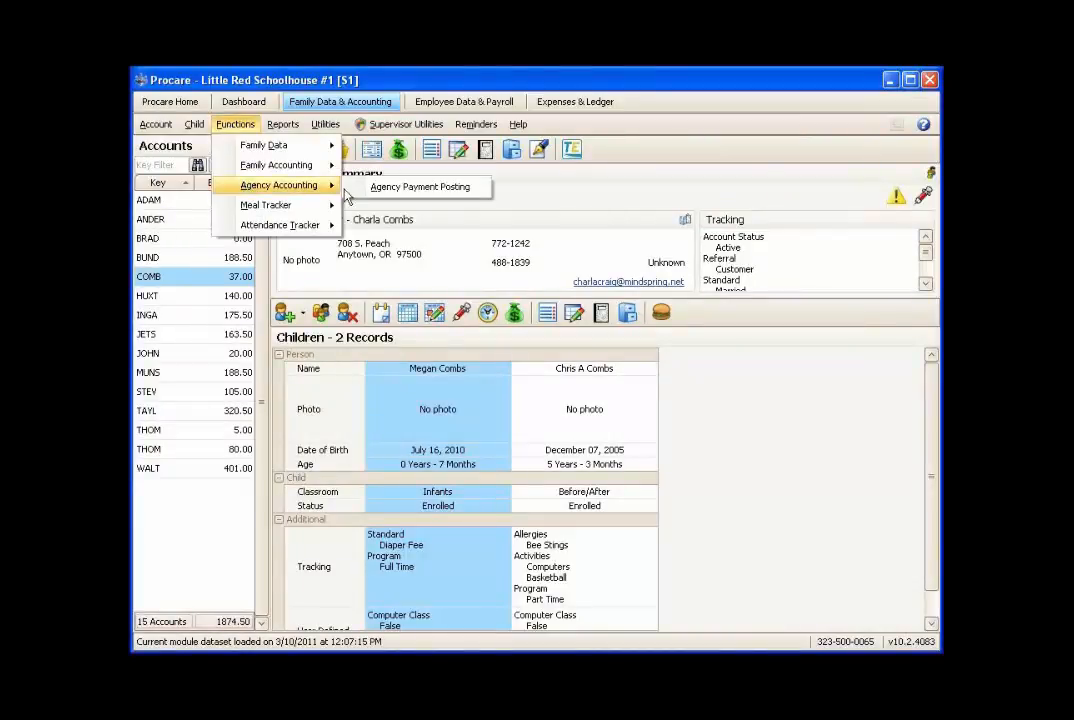
{"action": "left_click", "coordinate": [410, 190]}
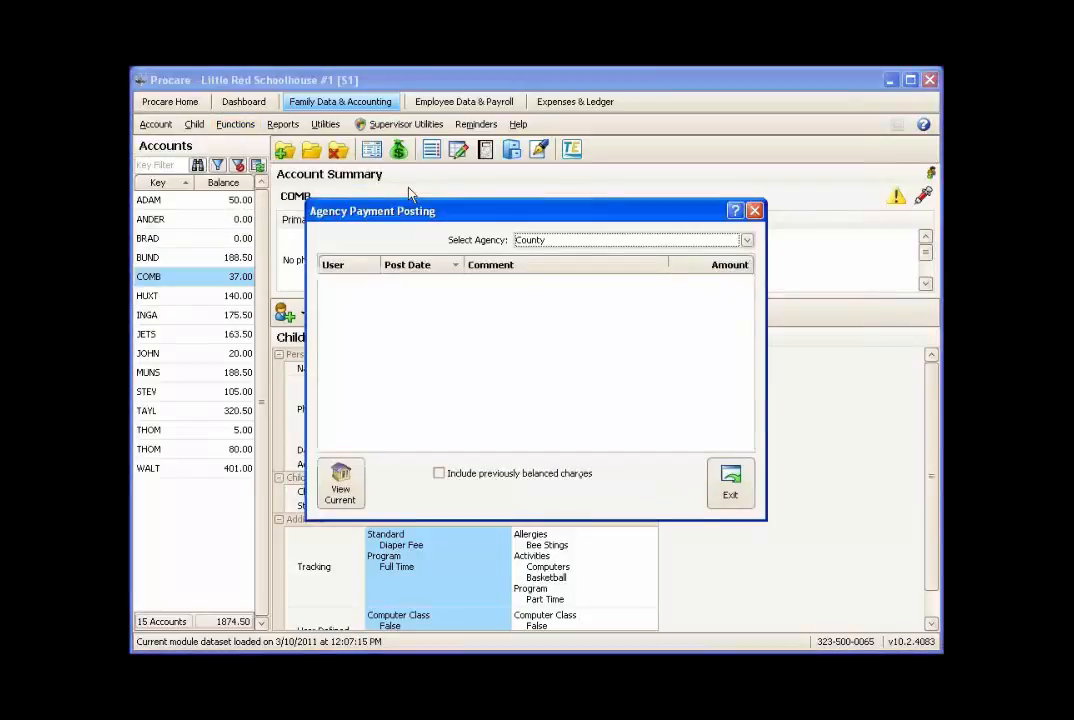
{"action": "left_click", "coordinate": [547, 241]}
{"action": "left_click", "coordinate": [551, 271]}
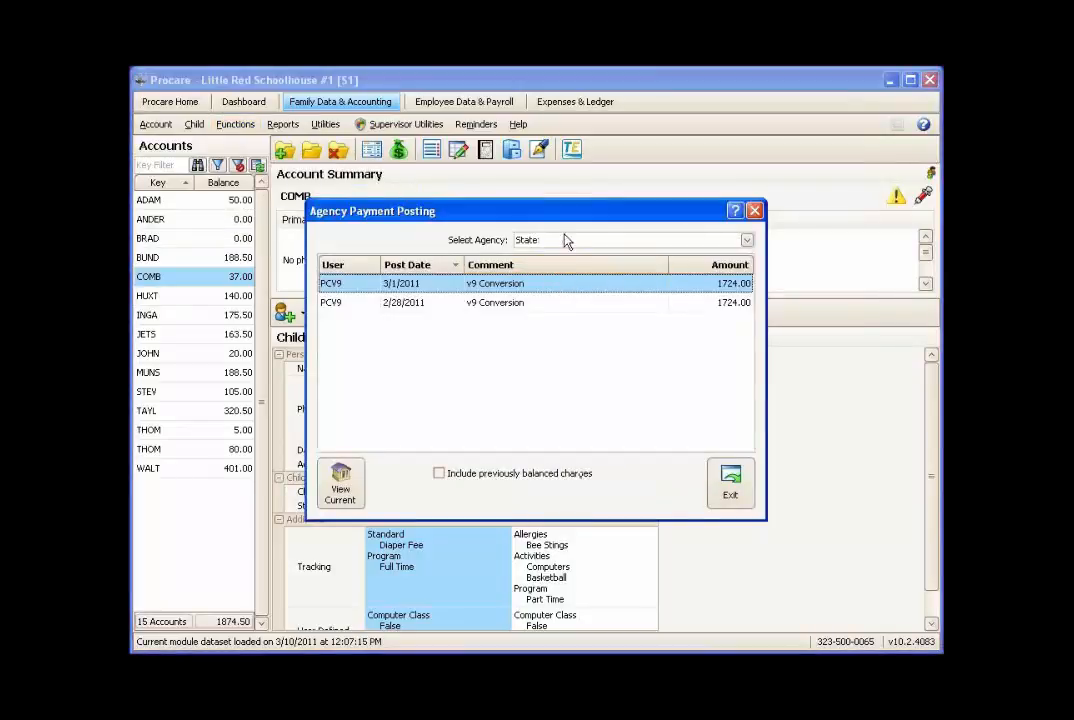
{"action": "left_click", "coordinate": [340, 482]}
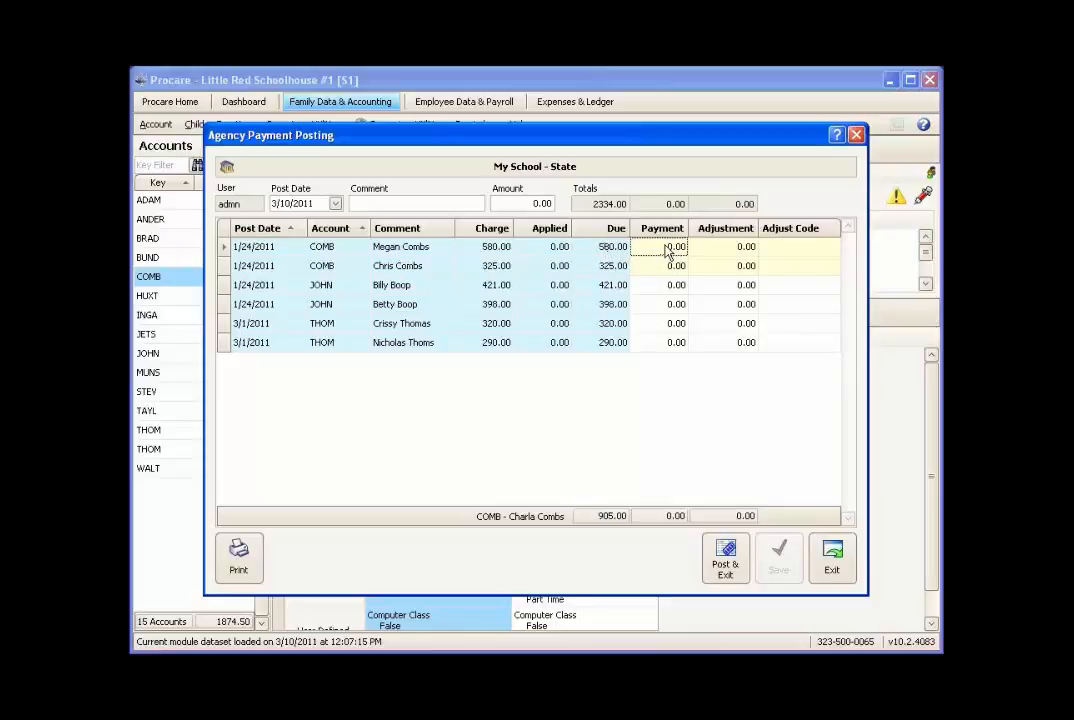
{"action": "double_click", "coordinate": [613, 250]}
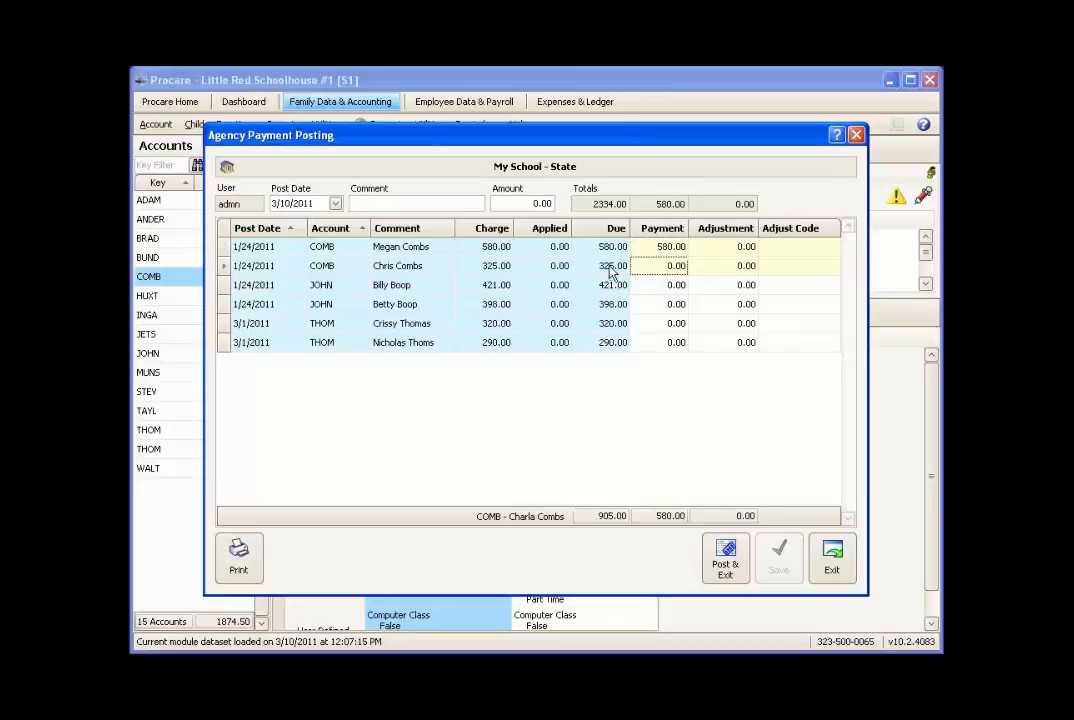
{"action": "double_click", "coordinate": [614, 266]}
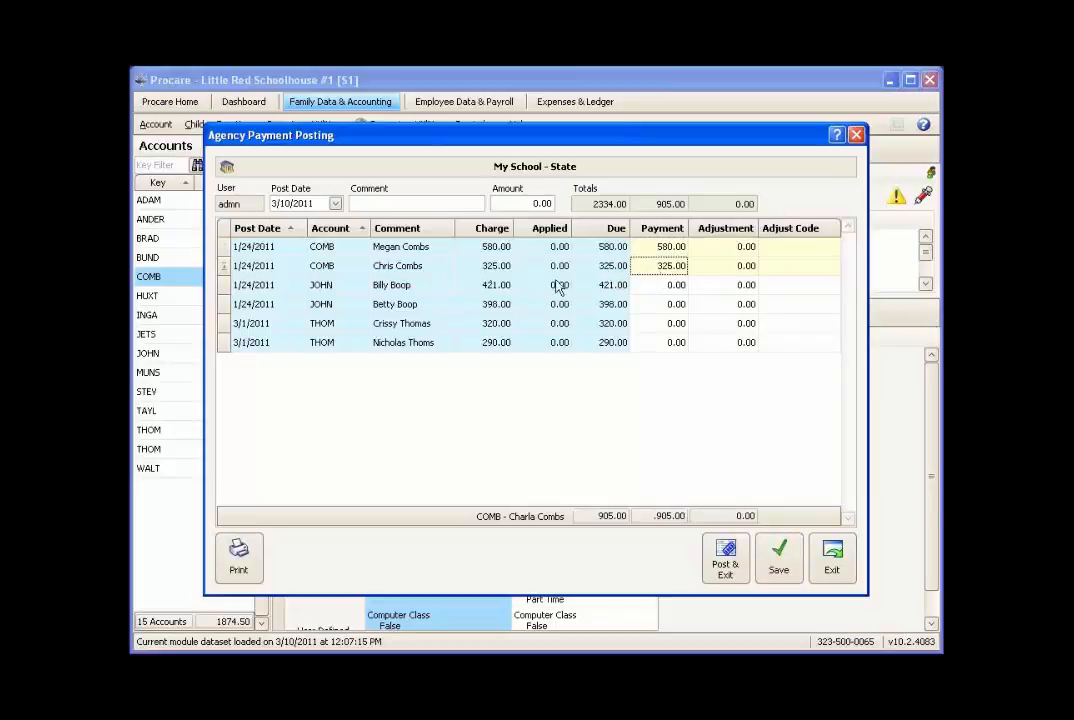
{"action": "double_click", "coordinate": [662, 265]}
{"action": "type", "text": "300"}
{"action": "key", "text": "Tab"}
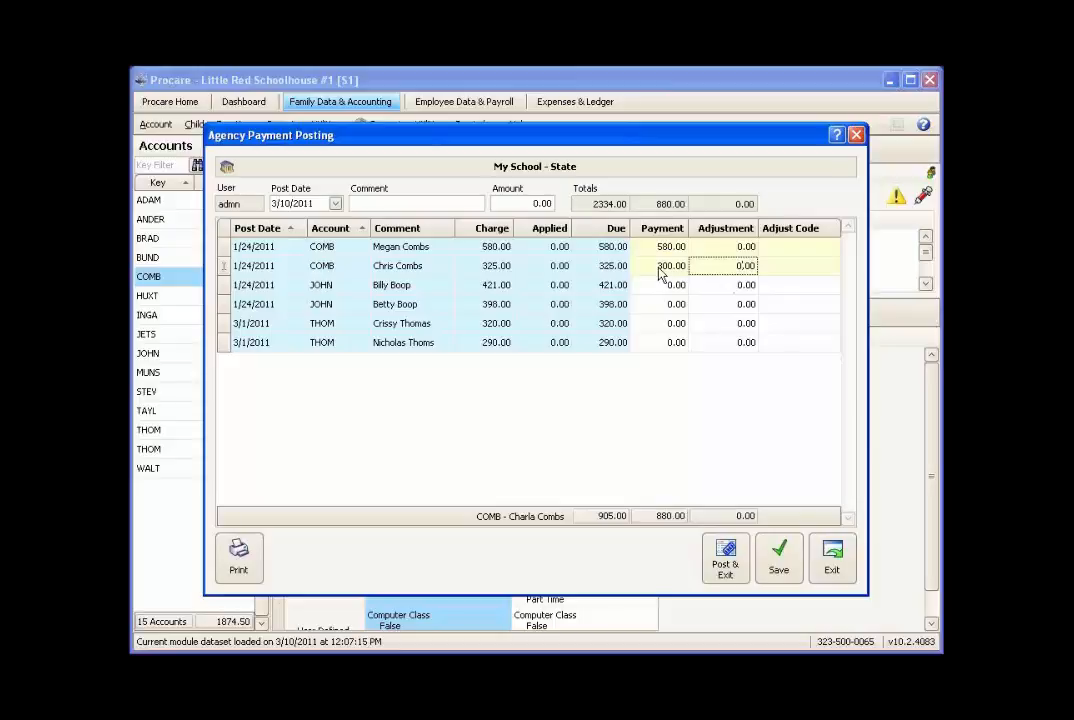
{"action": "double_click", "coordinate": [757, 266]}
{"action": "type", "text": "25"}
{"action": "left_click", "coordinate": [808, 268]}
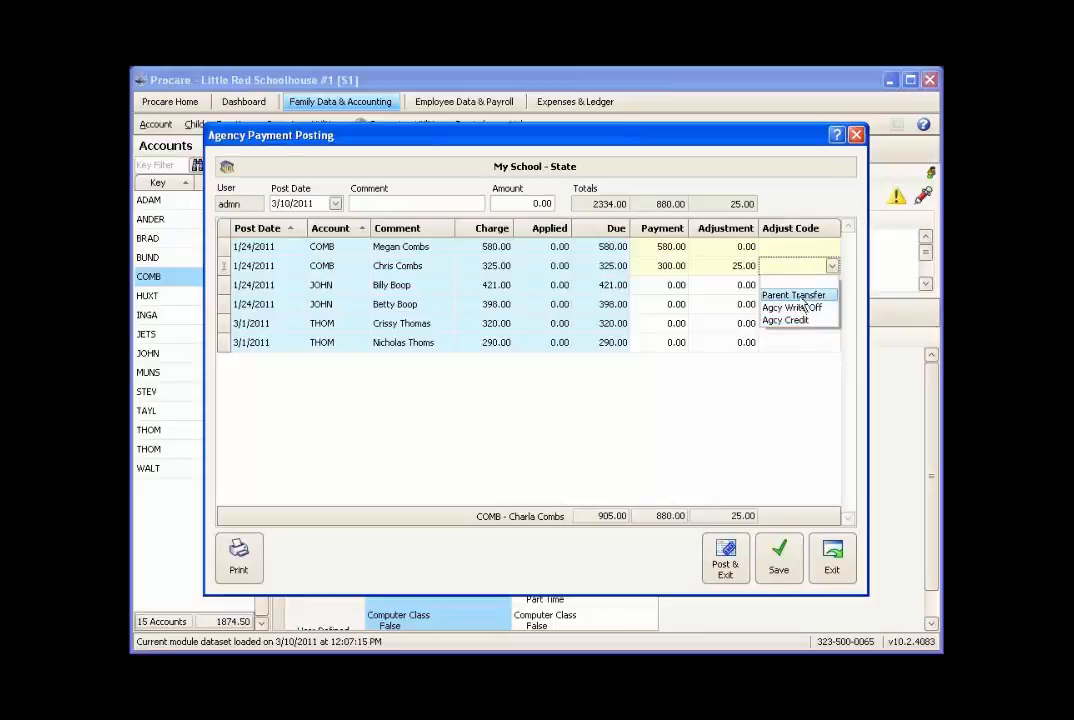
{"action": "left_click", "coordinate": [799, 295]}
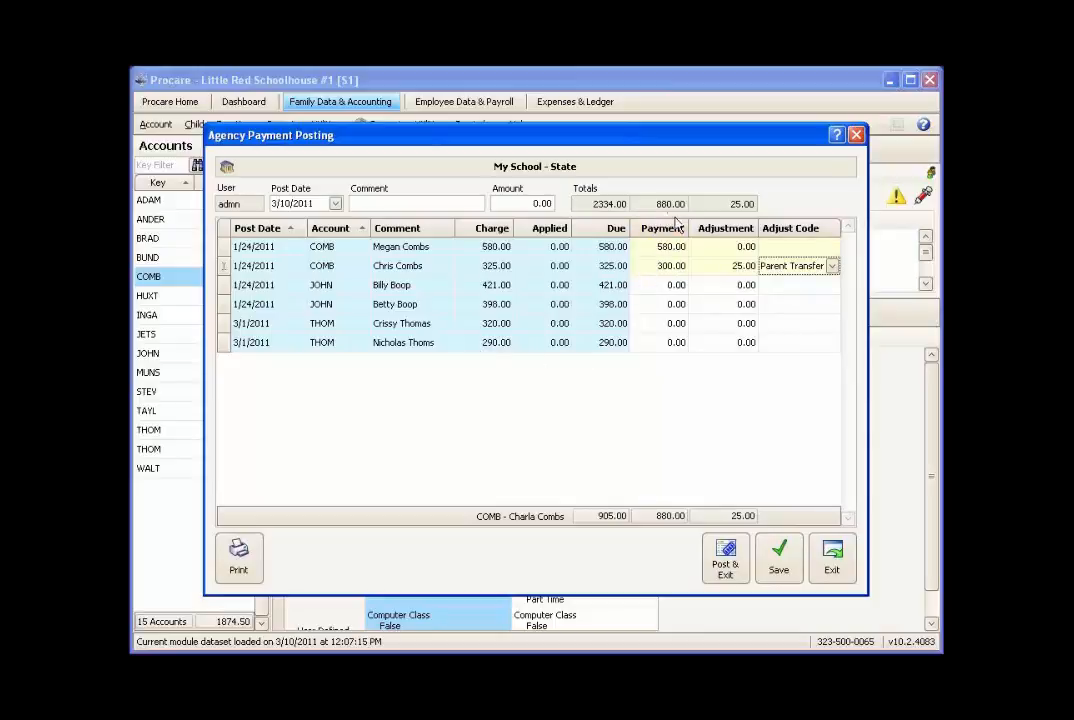
- Set the posting amount to 880 and comment Voucher 1234, post the agency payment, and exit
{"action": "left_click", "coordinate": [551, 203]}
{"action": "type", "text": "880"}
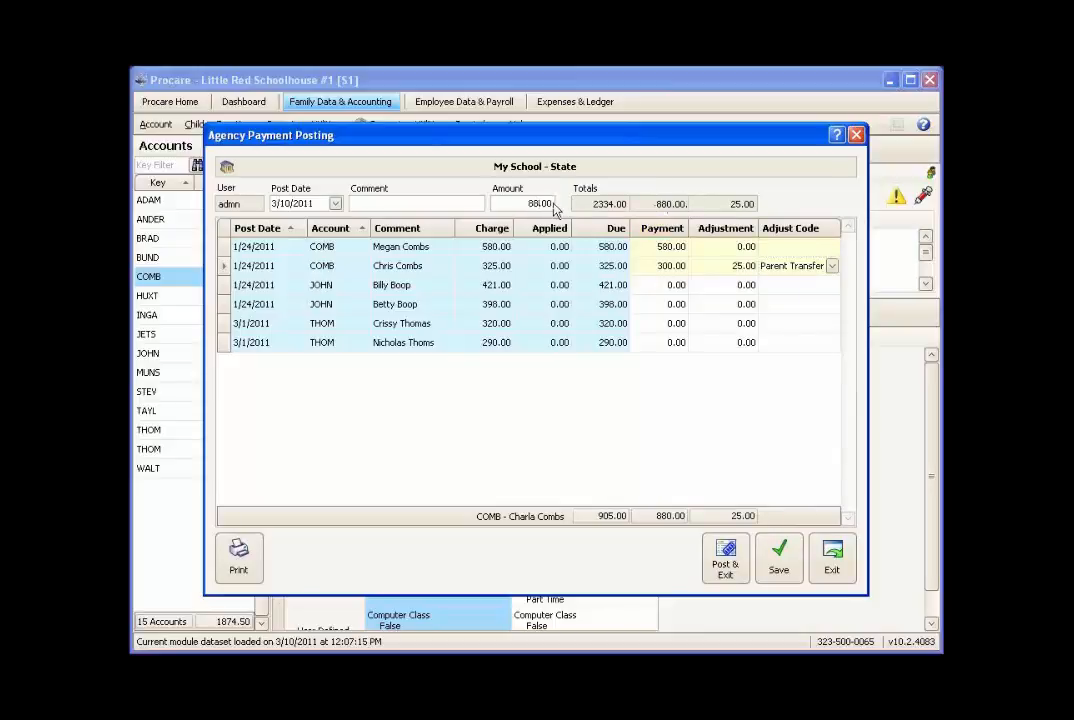
{"action": "left_click_drag", "start_coordinate": [520, 205], "coordinate": [557, 214]}
{"action": "left_click", "coordinate": [385, 205]}
{"action": "type", "text": "Voucher 1234"}
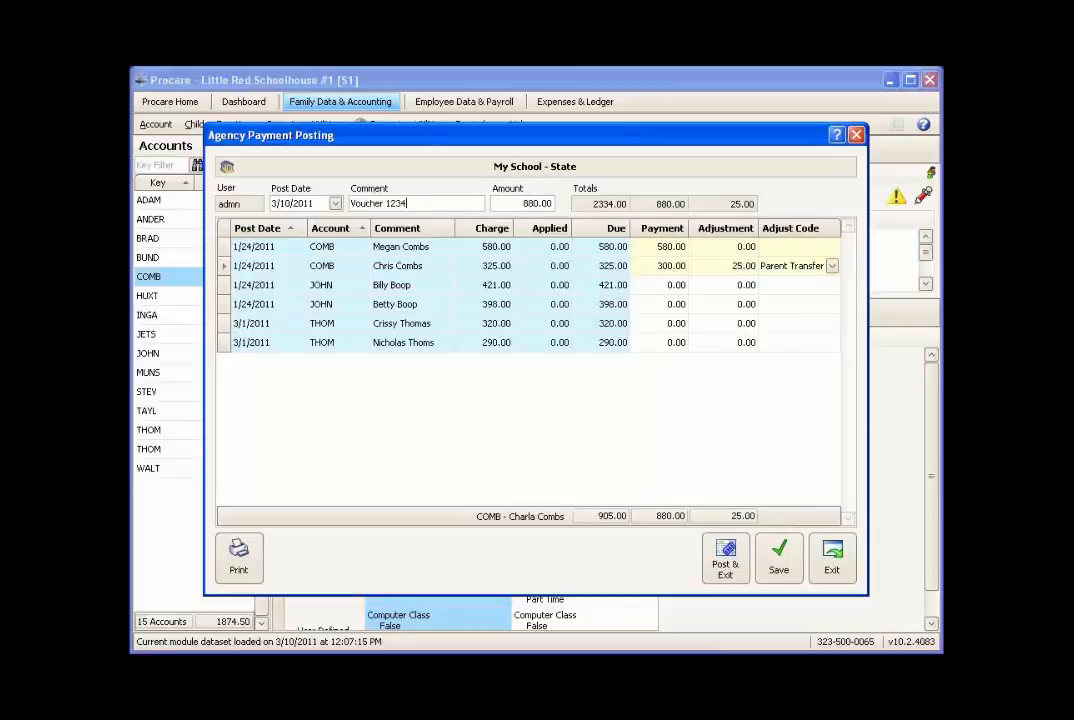
{"action": "left_click", "coordinate": [727, 560]}
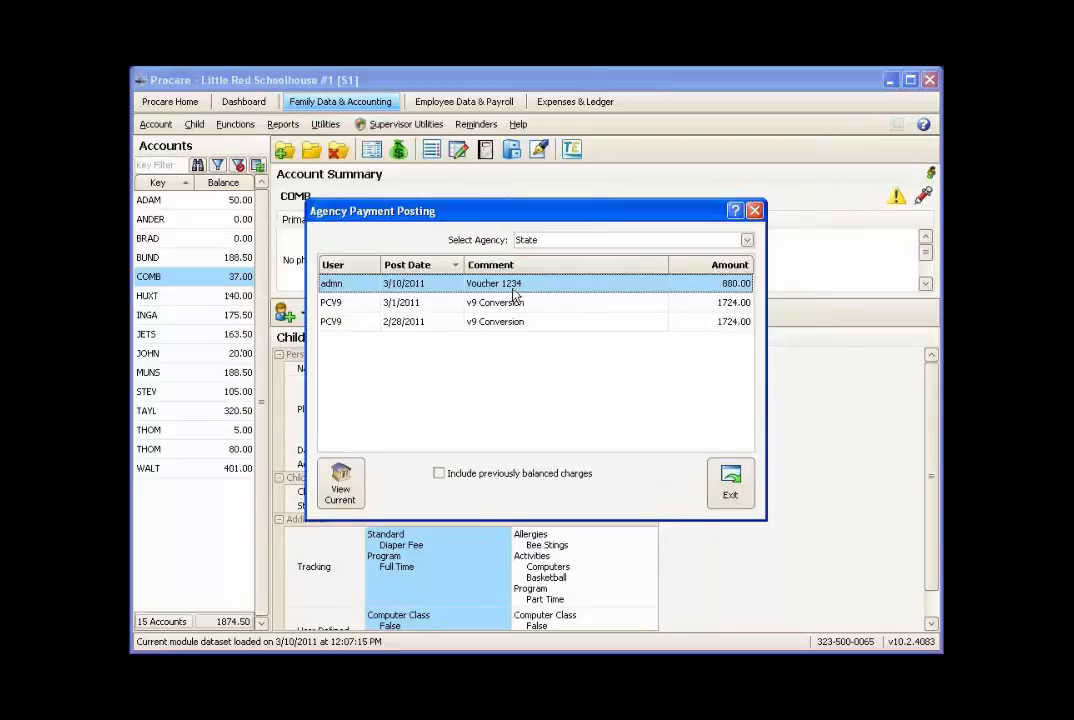
{"action": "left_click", "coordinate": [727, 492]}
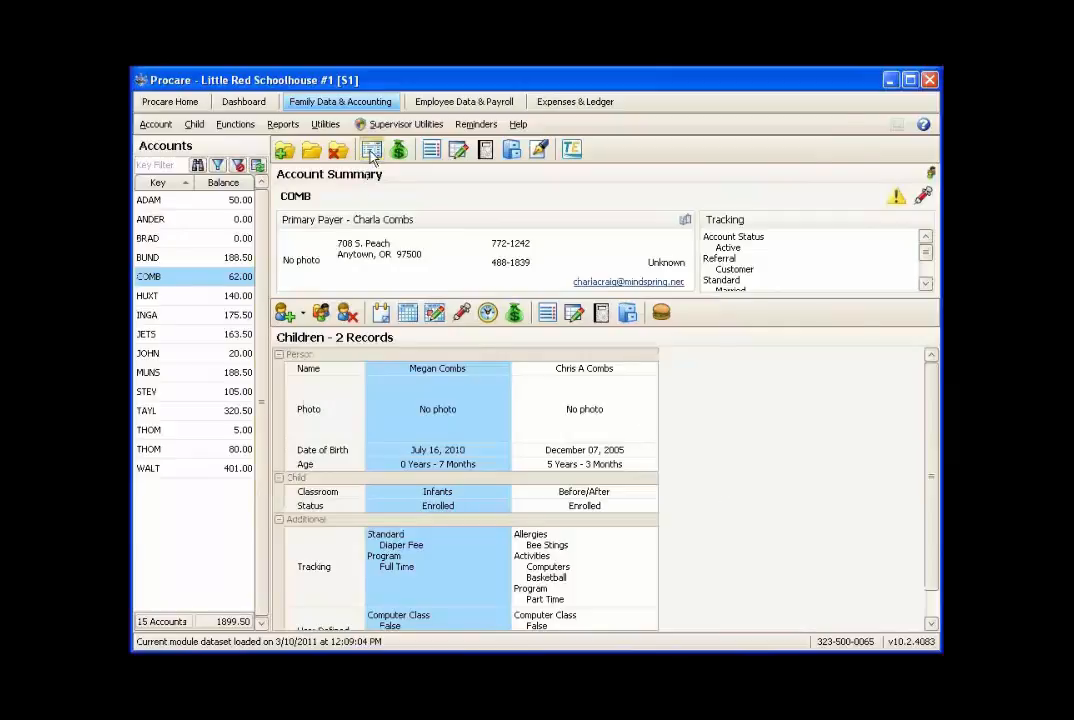
- Review the COMB account's State and primary ledger entries for Voucher 1234, then exit the ledger
{"action": "left_click", "coordinate": [311, 149]}
{"action": "left_click", "coordinate": [831, 202]}
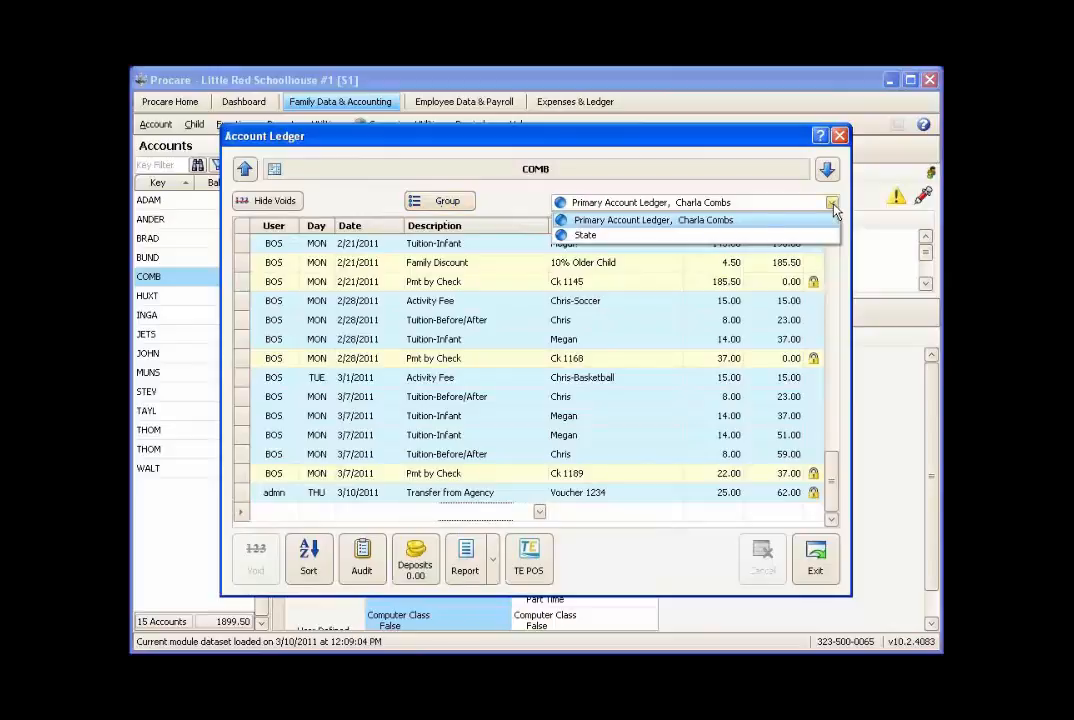
{"action": "left_click", "coordinate": [615, 237]}
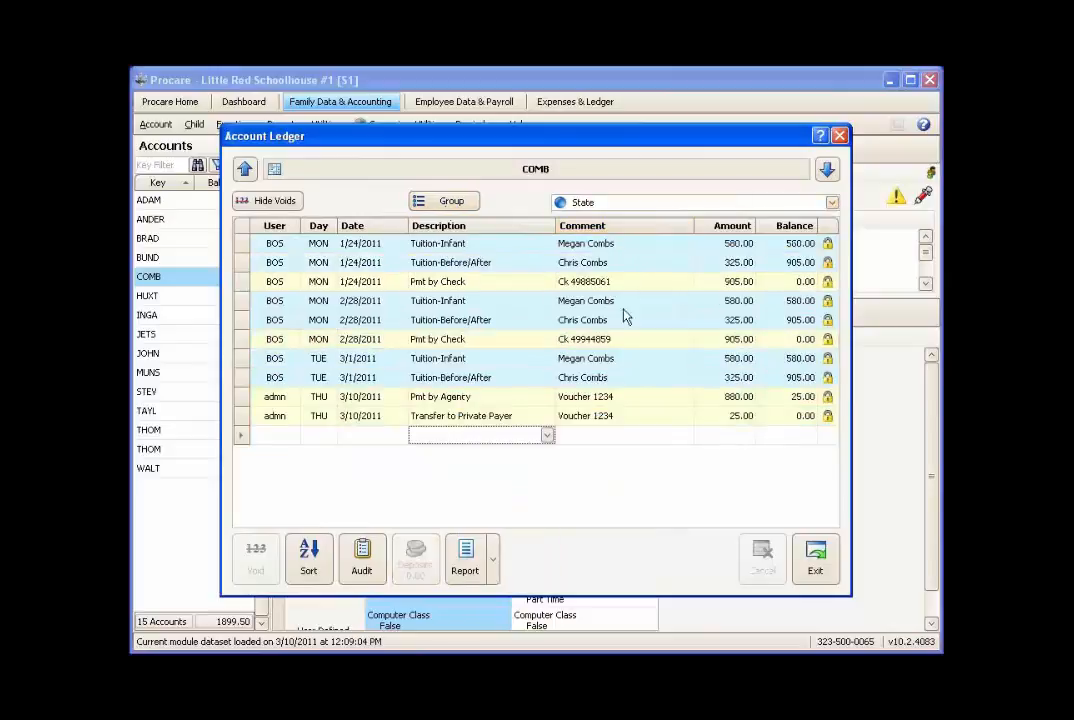
{"action": "left_click", "coordinate": [391, 245]}
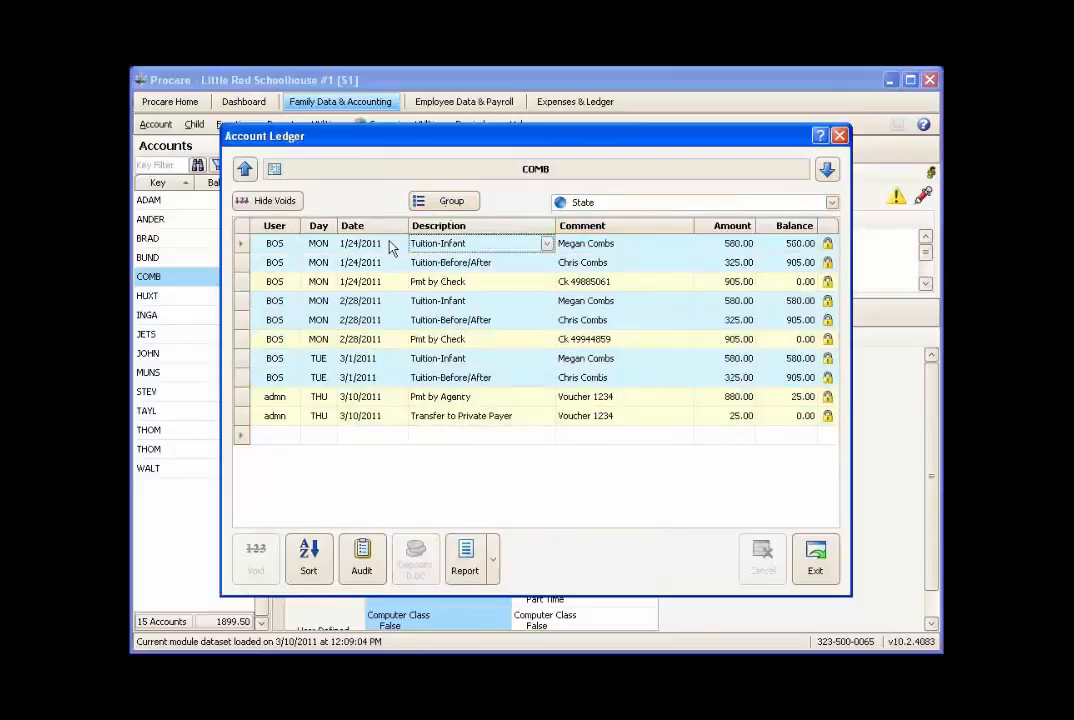
{"action": "left_click", "coordinate": [393, 263]}
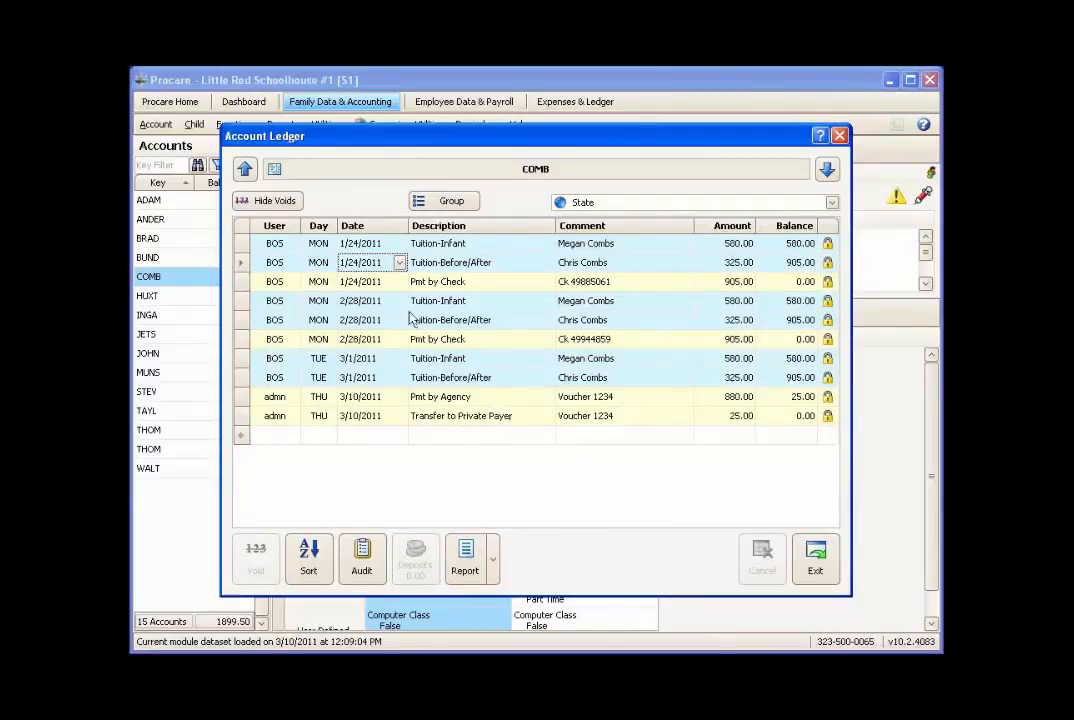
{"action": "left_click", "coordinate": [358, 398]}
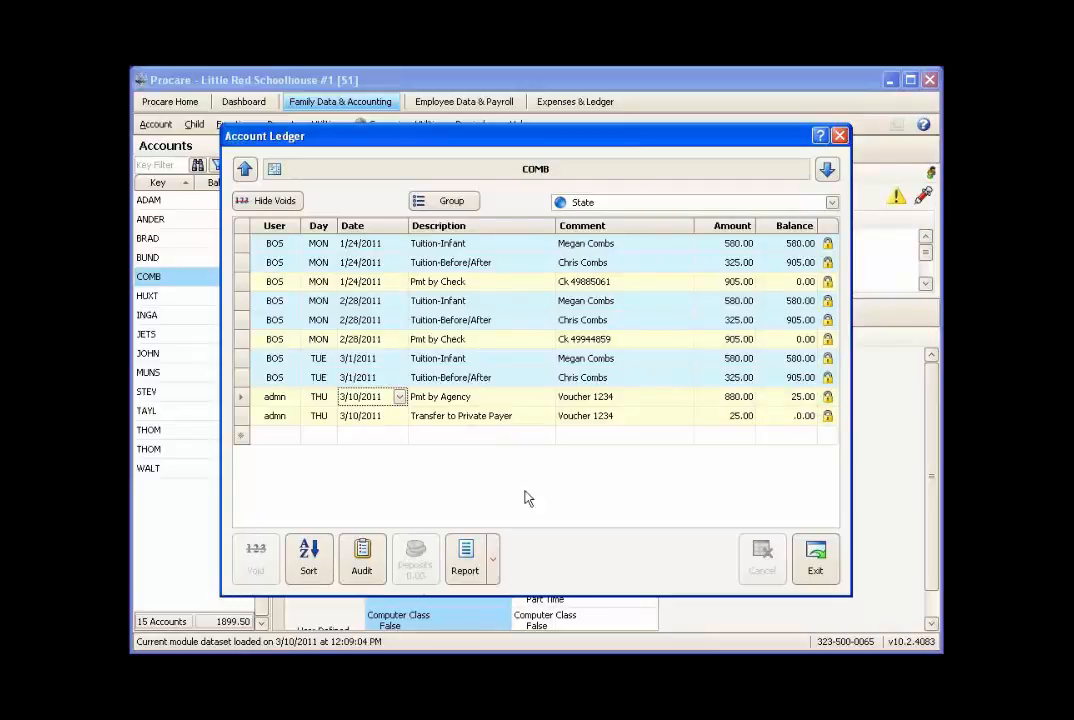
{"action": "left_click", "coordinate": [366, 421]}
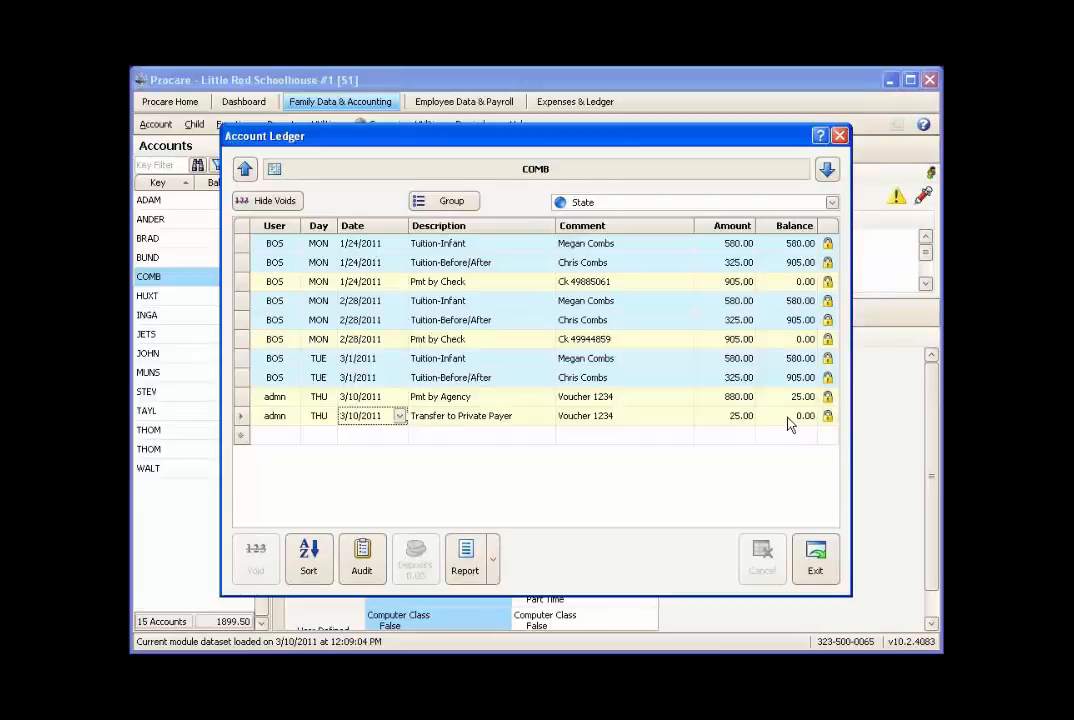
{"action": "left_click", "coordinate": [778, 203]}
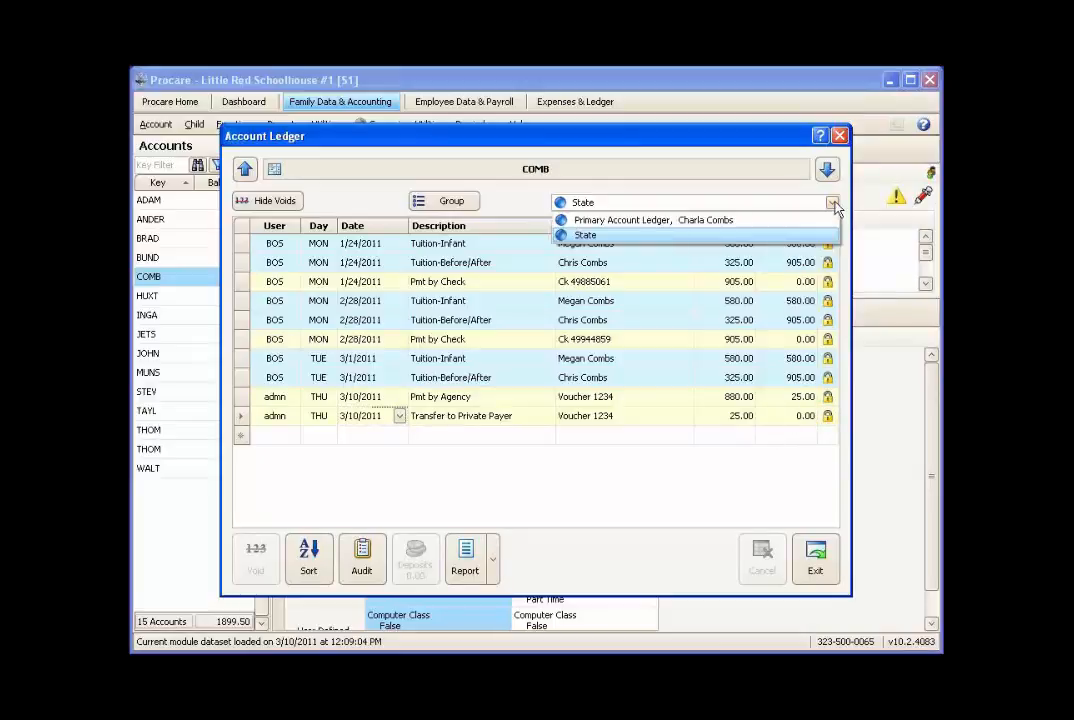
{"action": "left_click", "coordinate": [705, 220]}
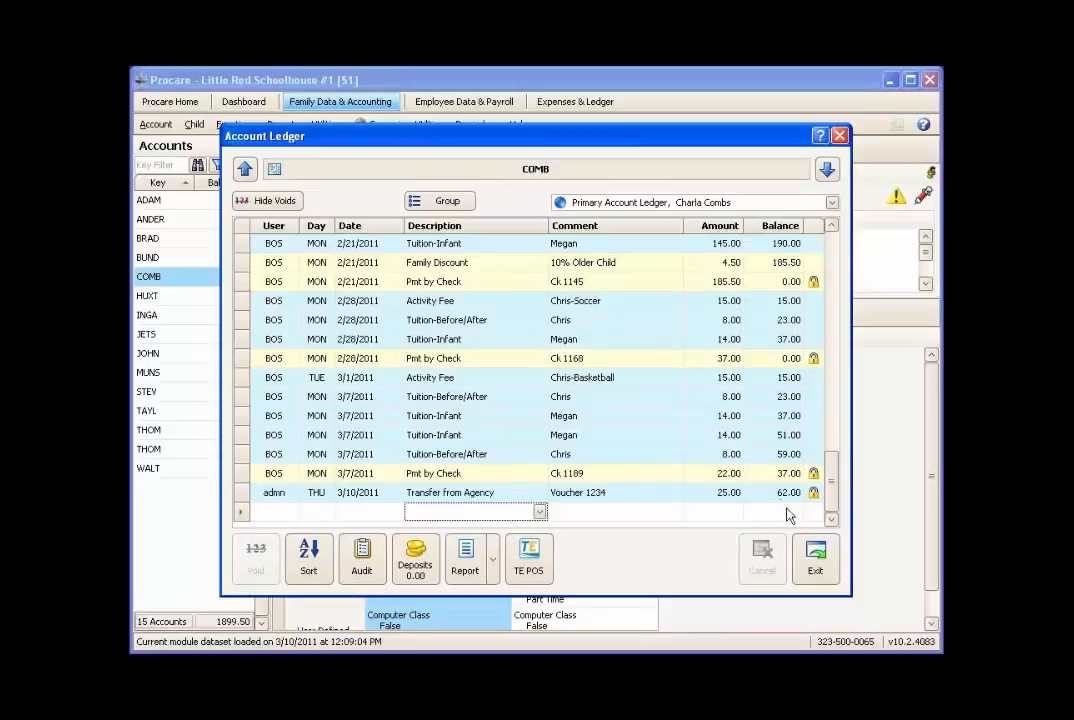
{"action": "left_click", "coordinate": [818, 563]}
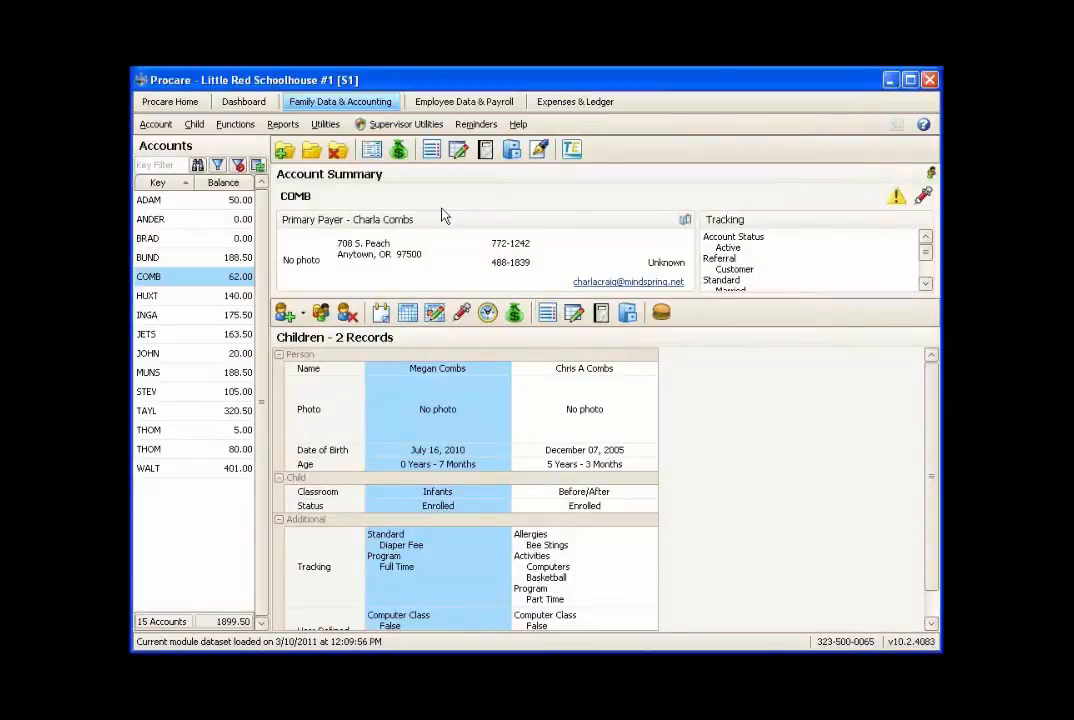
- Switch to employee data and review the selected employee's work history, then exit
{"action": "left_click", "coordinate": [472, 102]}
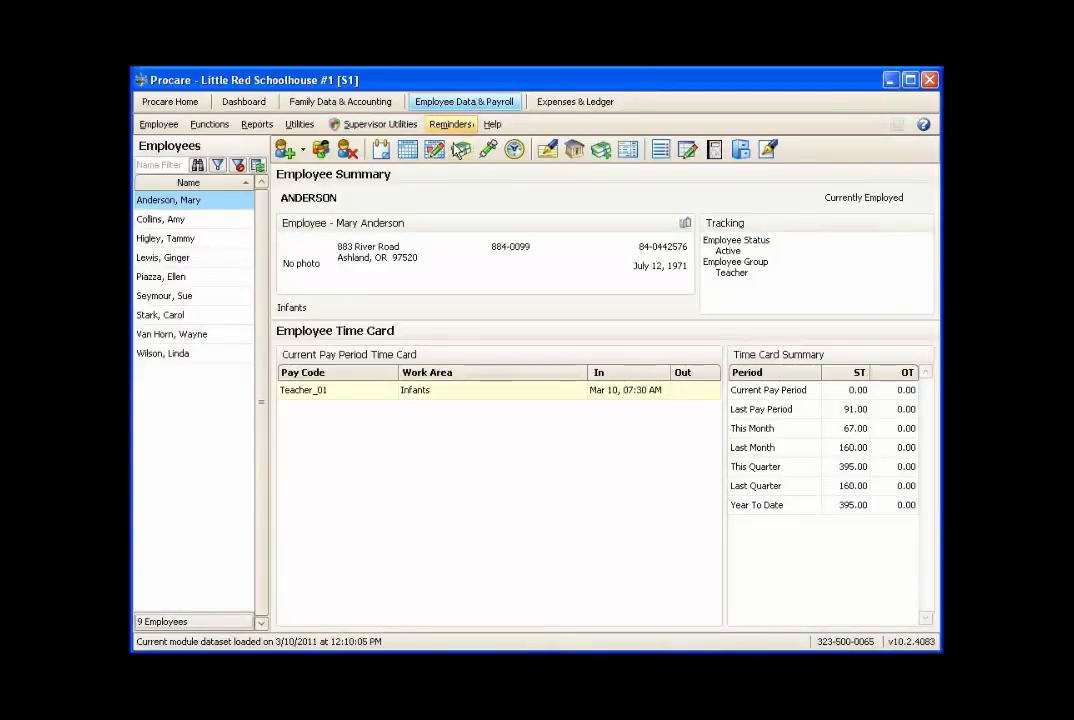
{"action": "left_click", "coordinate": [382, 152]}
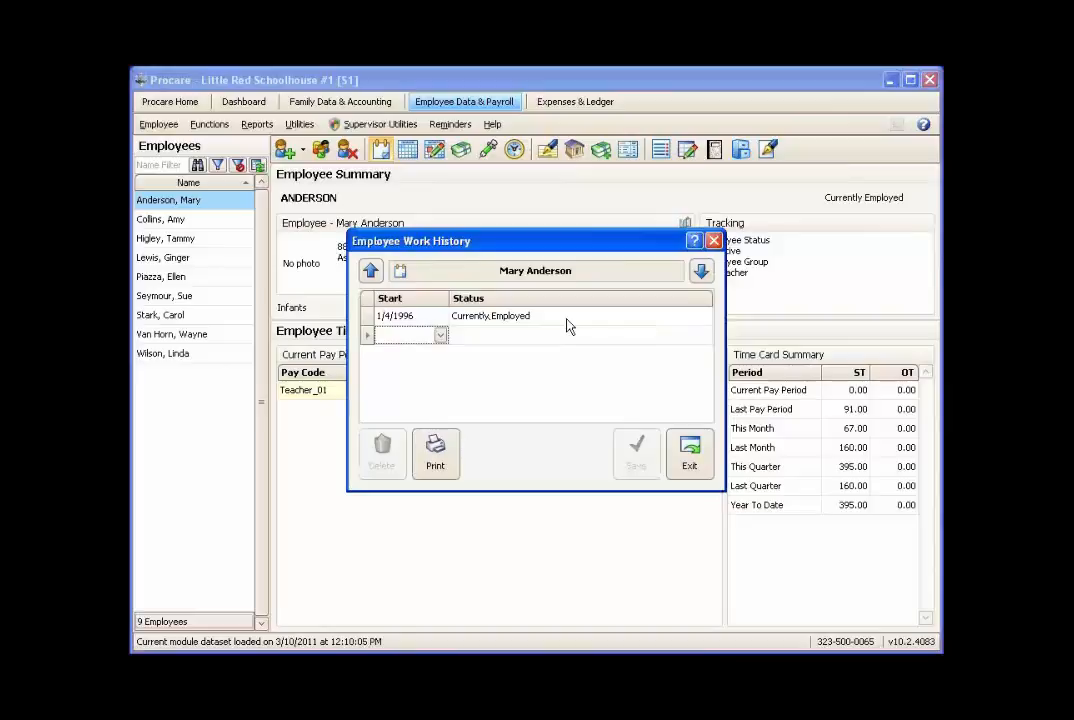
{"action": "left_click", "coordinate": [422, 317]}
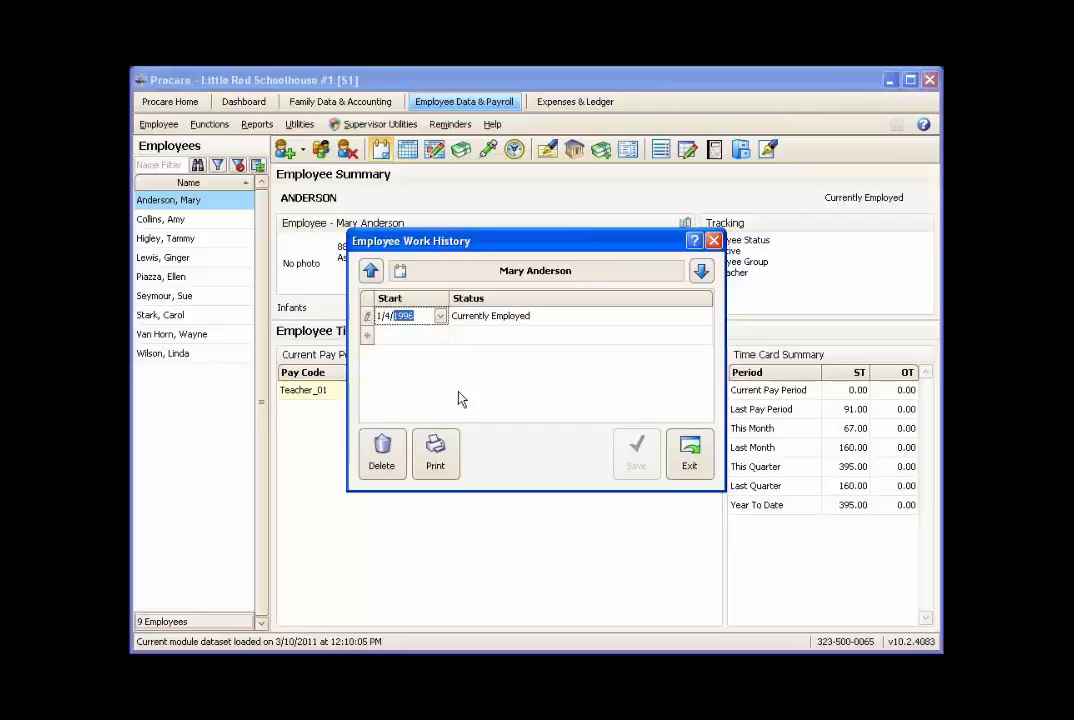
{"action": "left_click", "coordinate": [689, 452]}
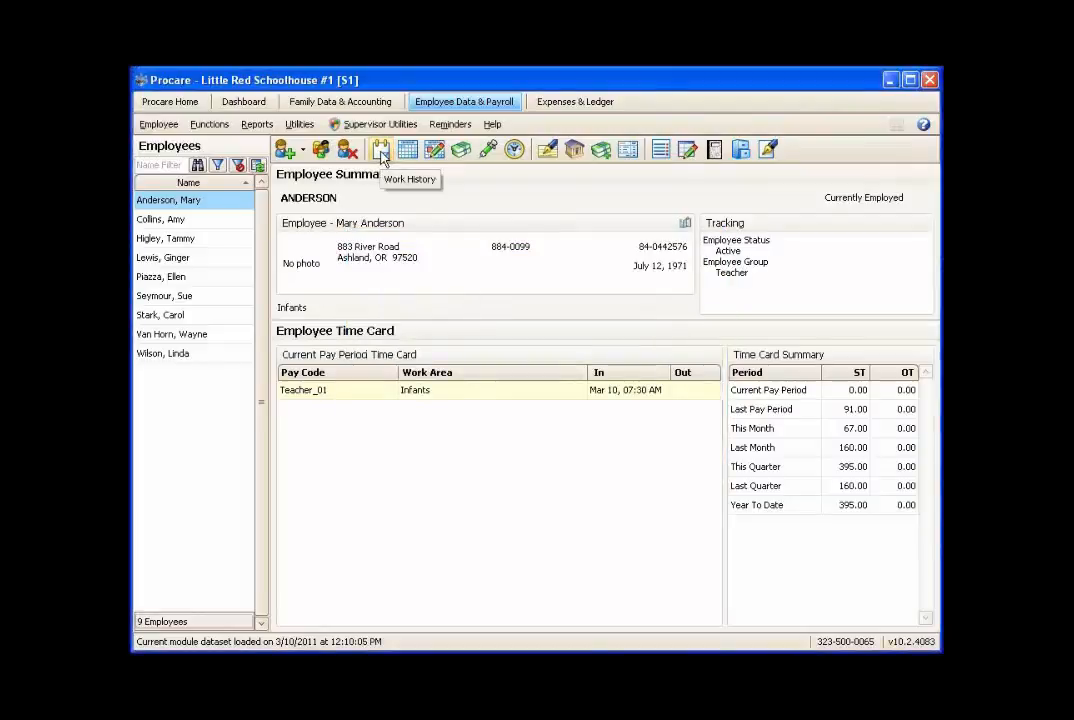
- Review the employee's information and relationships, including primary school and work area, then exit
{"action": "left_click", "coordinate": [319, 153]}
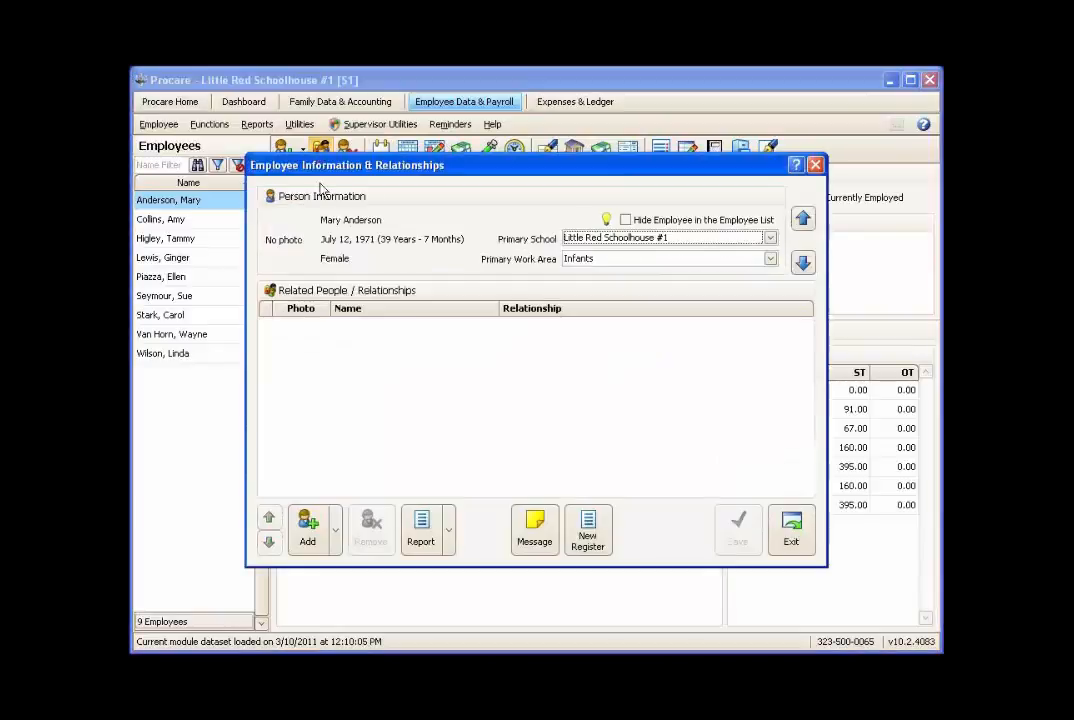
{"action": "left_click", "coordinate": [611, 263]}
{"action": "left_click", "coordinate": [611, 263]}
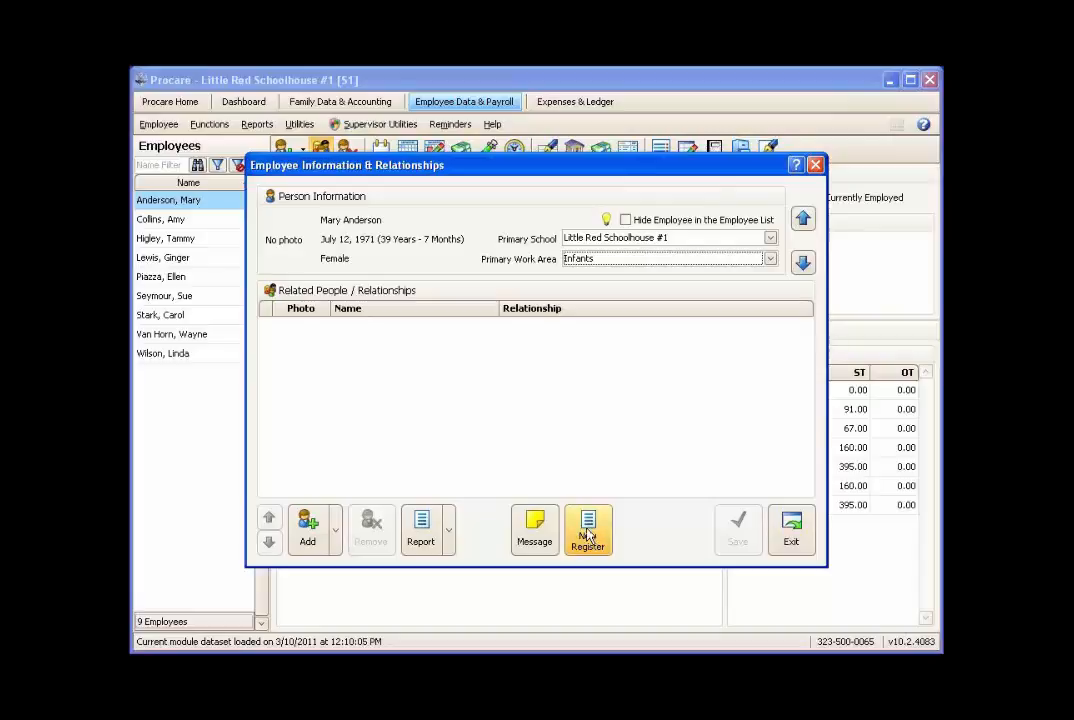
{"action": "left_click", "coordinate": [792, 531]}
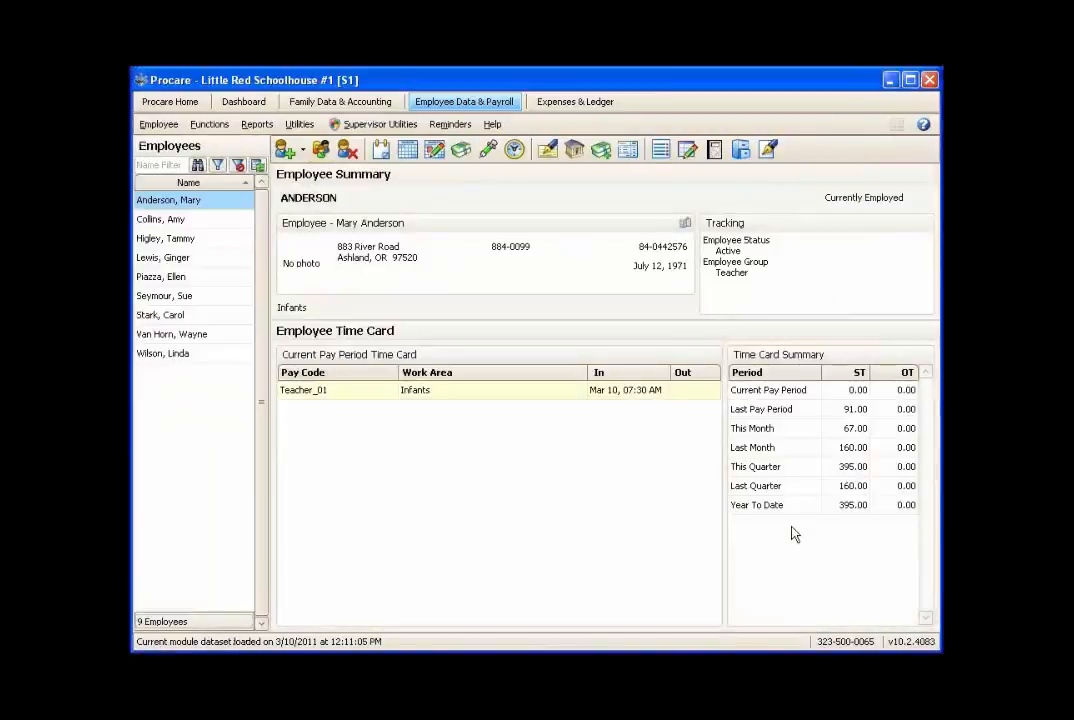
- Review the employee's hourly pay rate for Teacher_01, then exit the pay rate dialog
{"action": "left_click", "coordinate": [461, 150]}
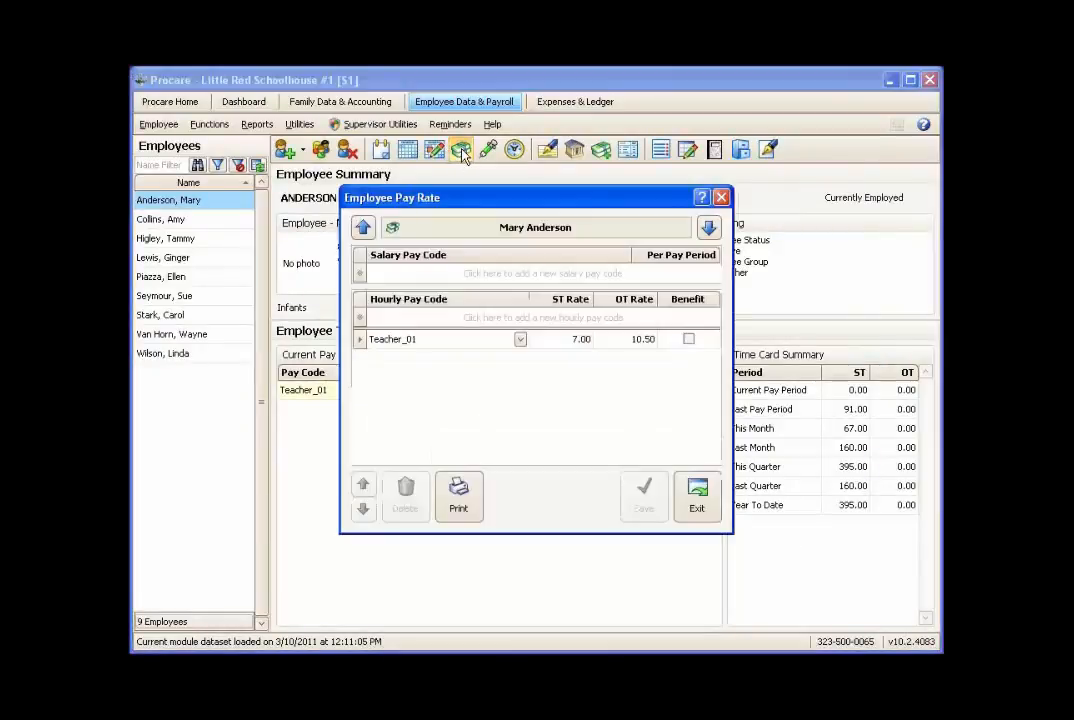
{"action": "left_click", "coordinate": [455, 346]}
{"action": "left_click", "coordinate": [455, 346]}
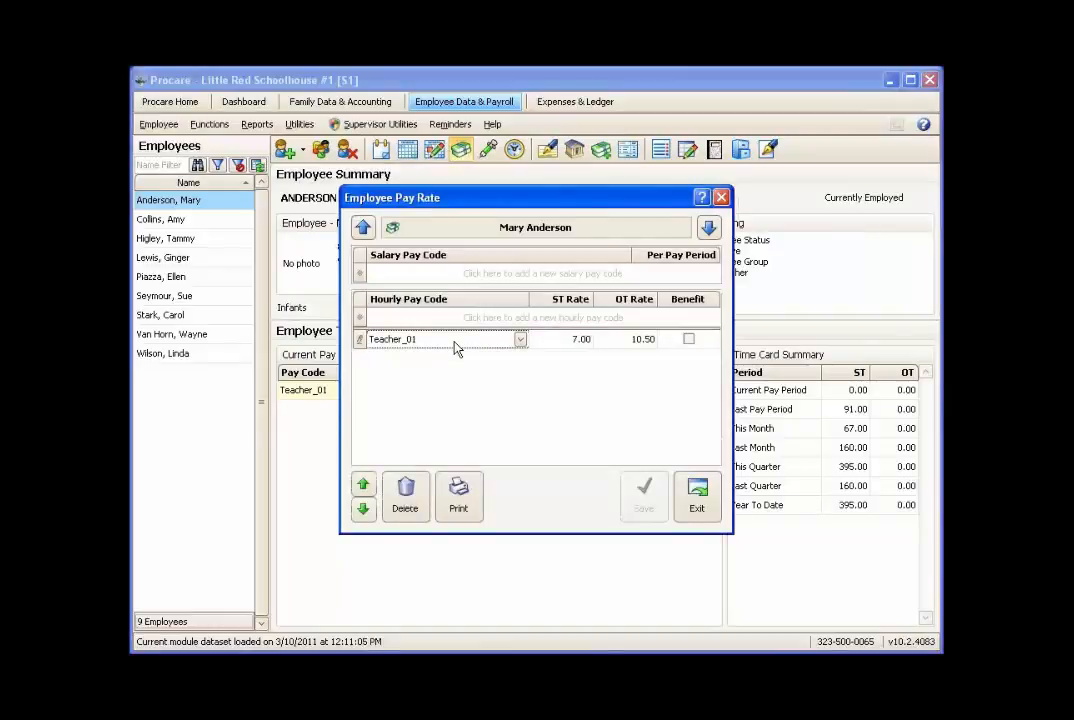
{"action": "left_click", "coordinate": [560, 342]}
{"action": "left_click", "coordinate": [621, 339]}
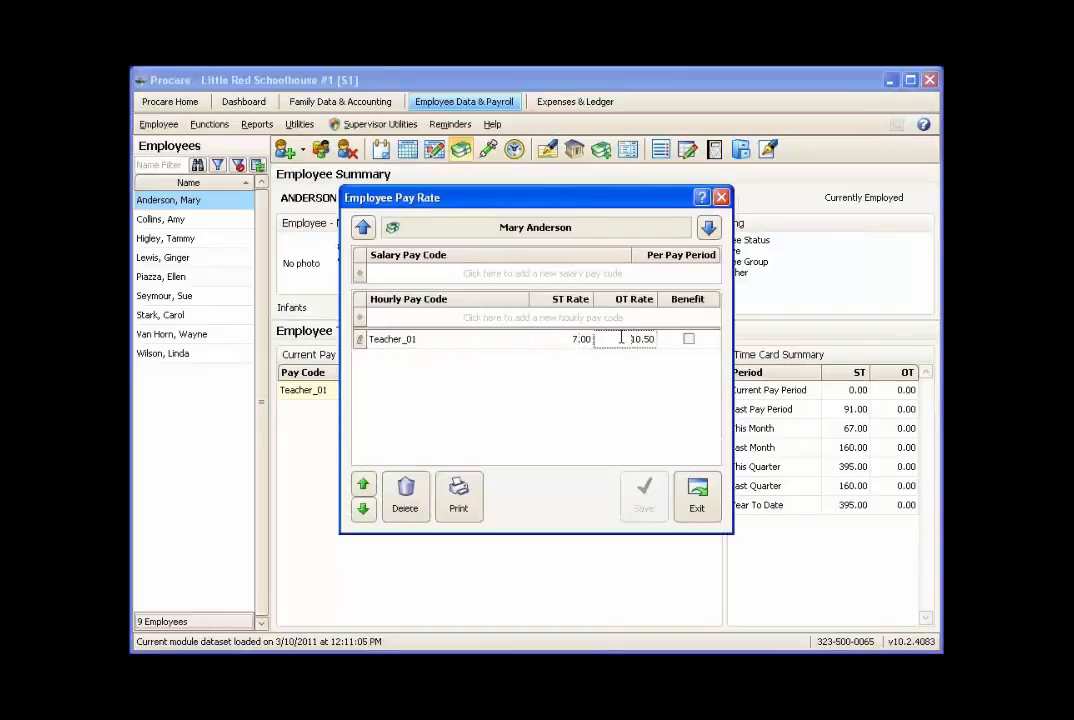
{"action": "left_click", "coordinate": [698, 497]}
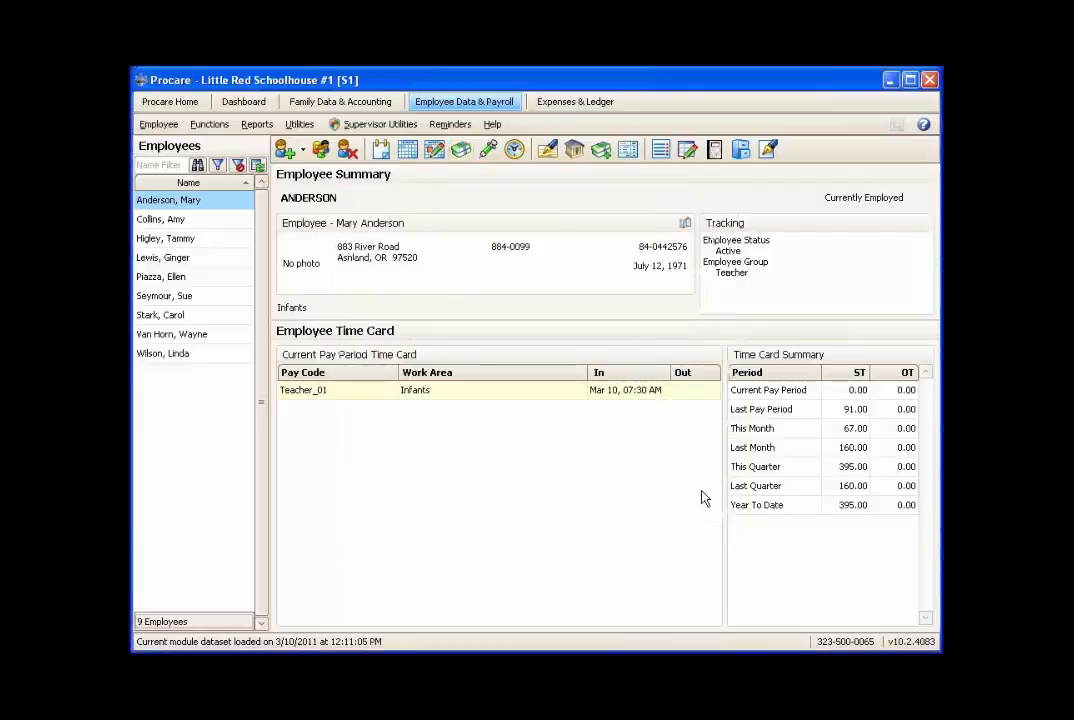
- Open the employee's standard withholdings and auto-fill the default federal and state withholdings
{"action": "left_click", "coordinate": [576, 152]}
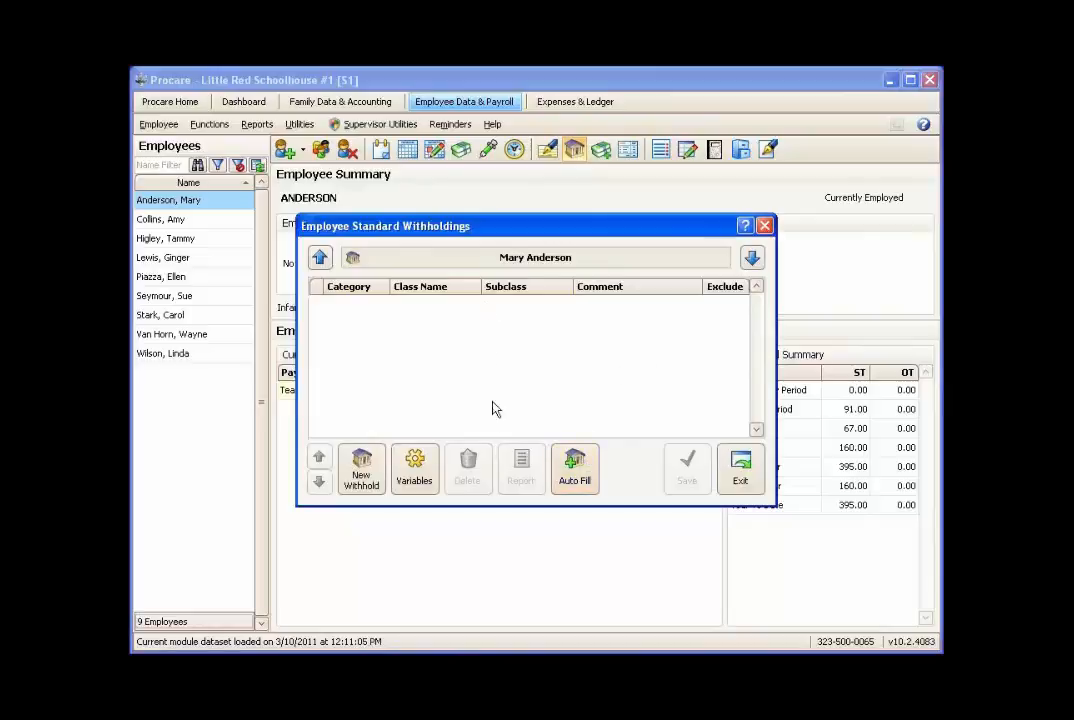
{"action": "left_click", "coordinate": [585, 478]}
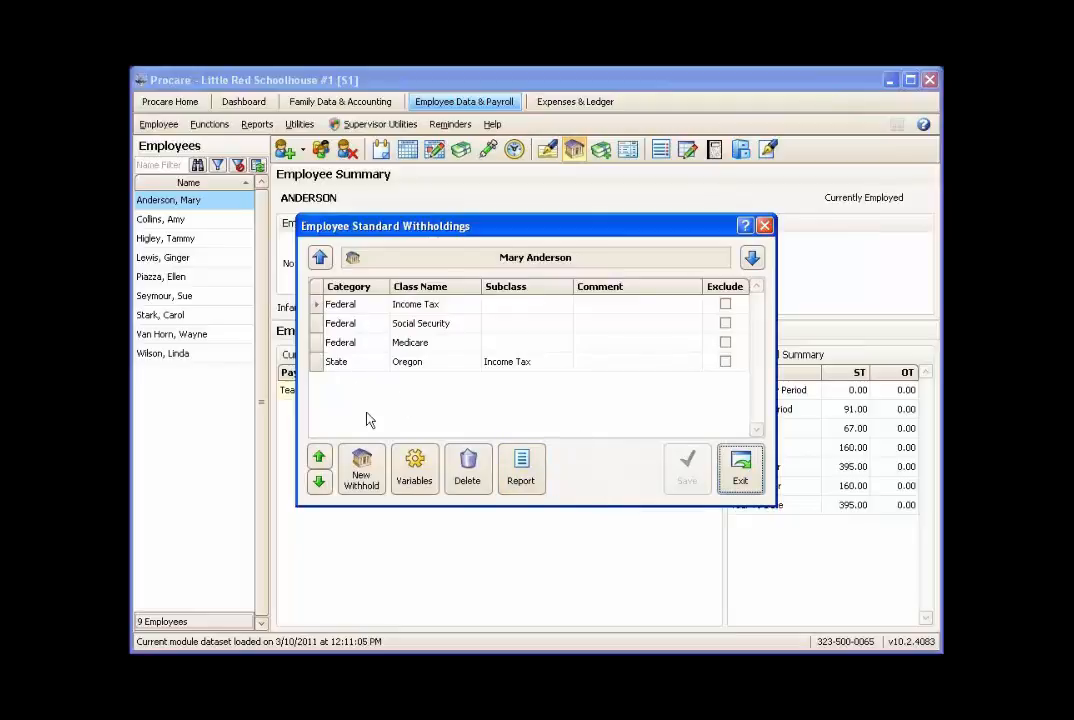
- Add a General withholding with subclass CCARE, load its variable, set Child Care to Withhold to 50, save and exit
{"action": "left_click", "coordinate": [372, 468]}
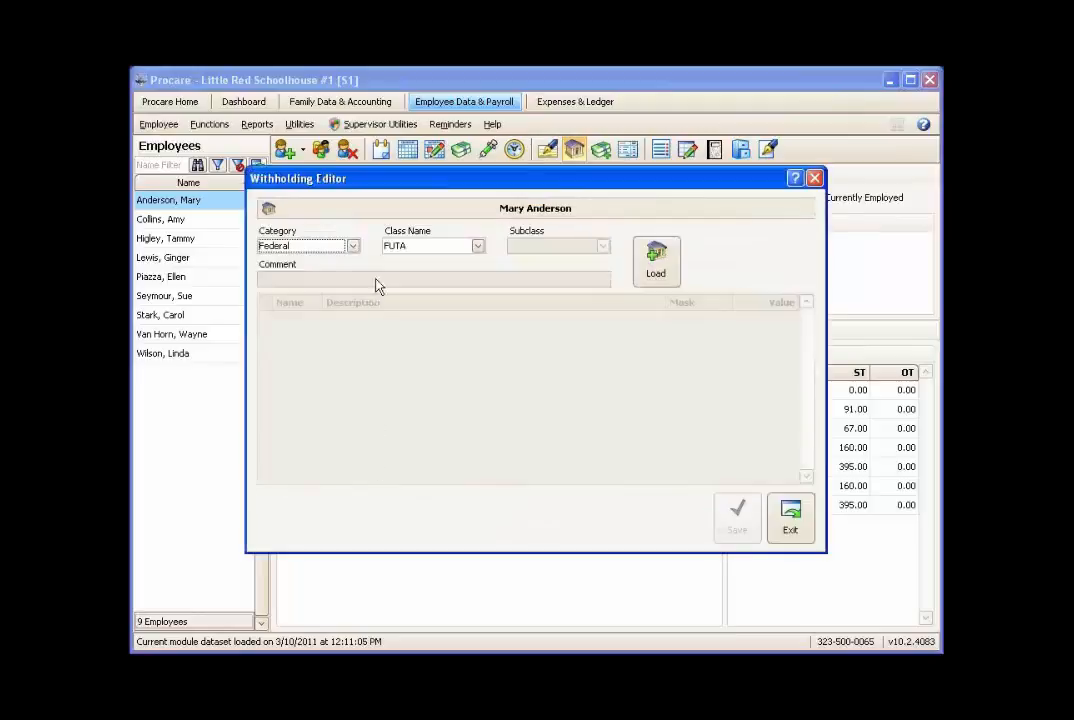
{"action": "left_click", "coordinate": [352, 246]}
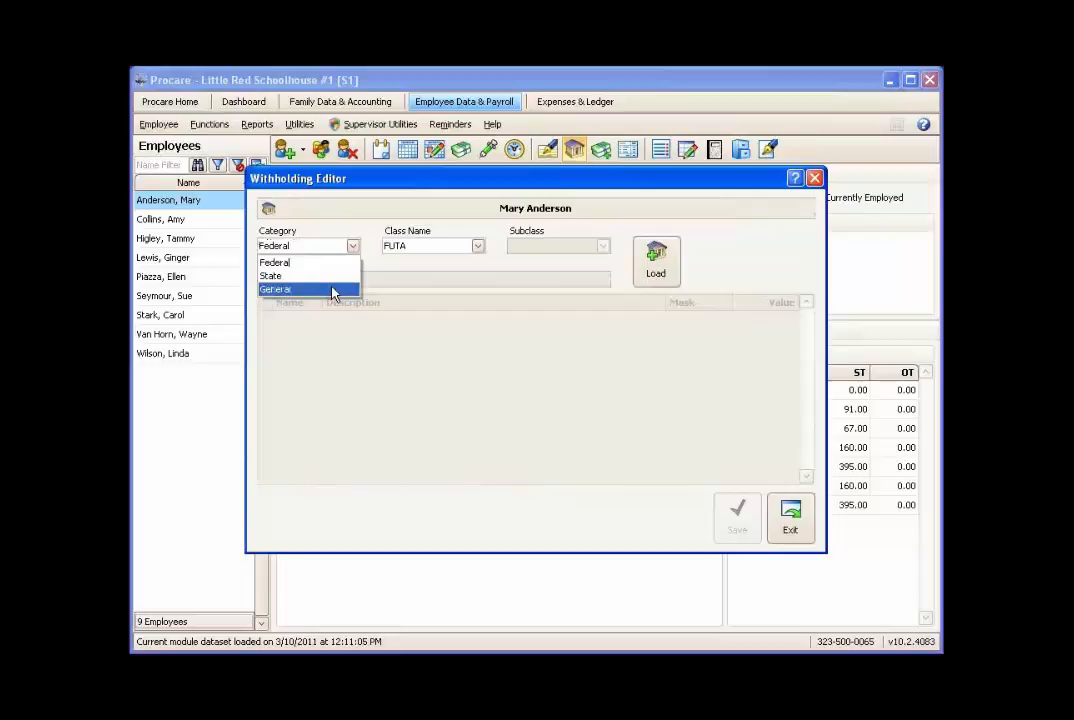
{"action": "left_click", "coordinate": [333, 290]}
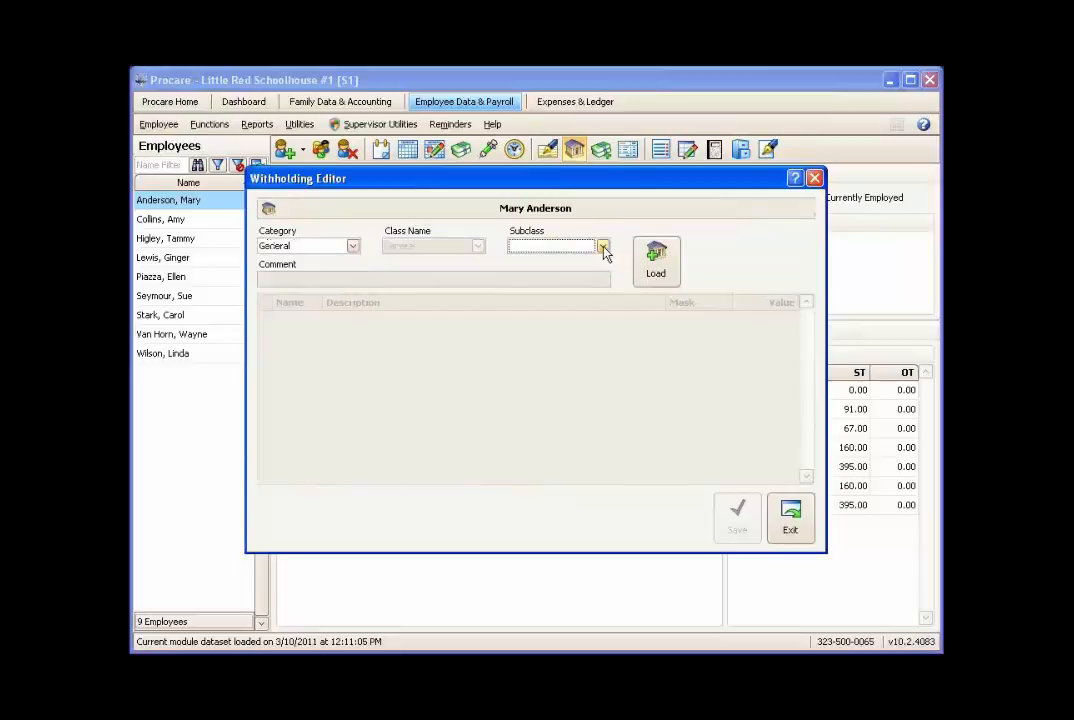
{"action": "left_click", "coordinate": [603, 247]}
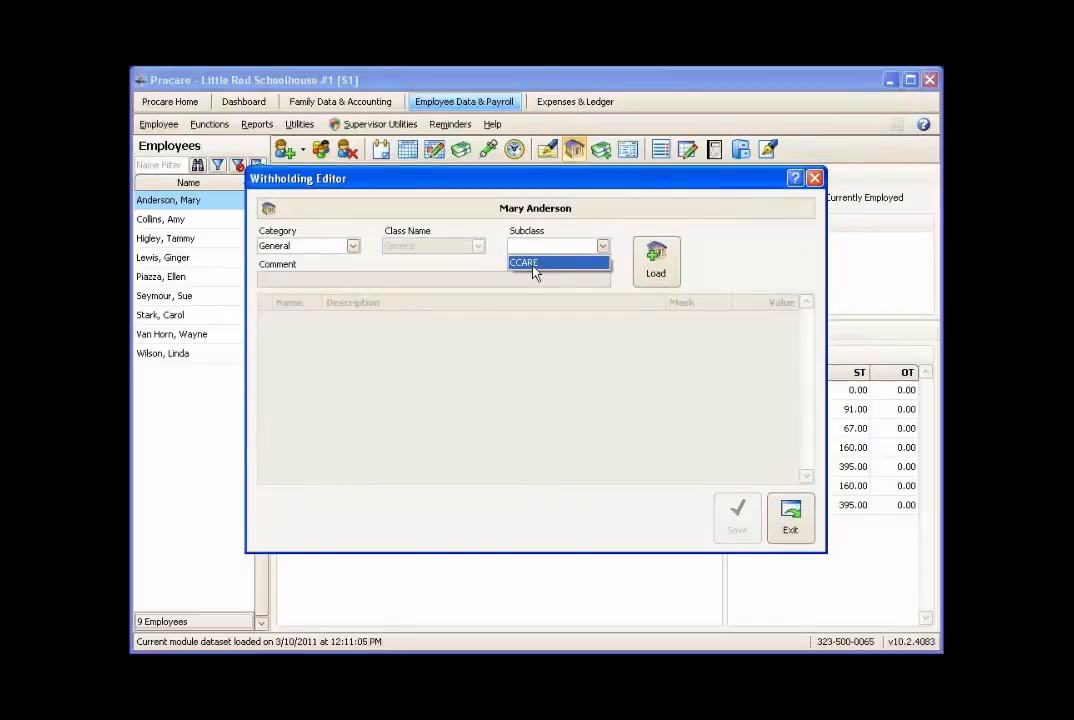
{"action": "left_click", "coordinate": [534, 264]}
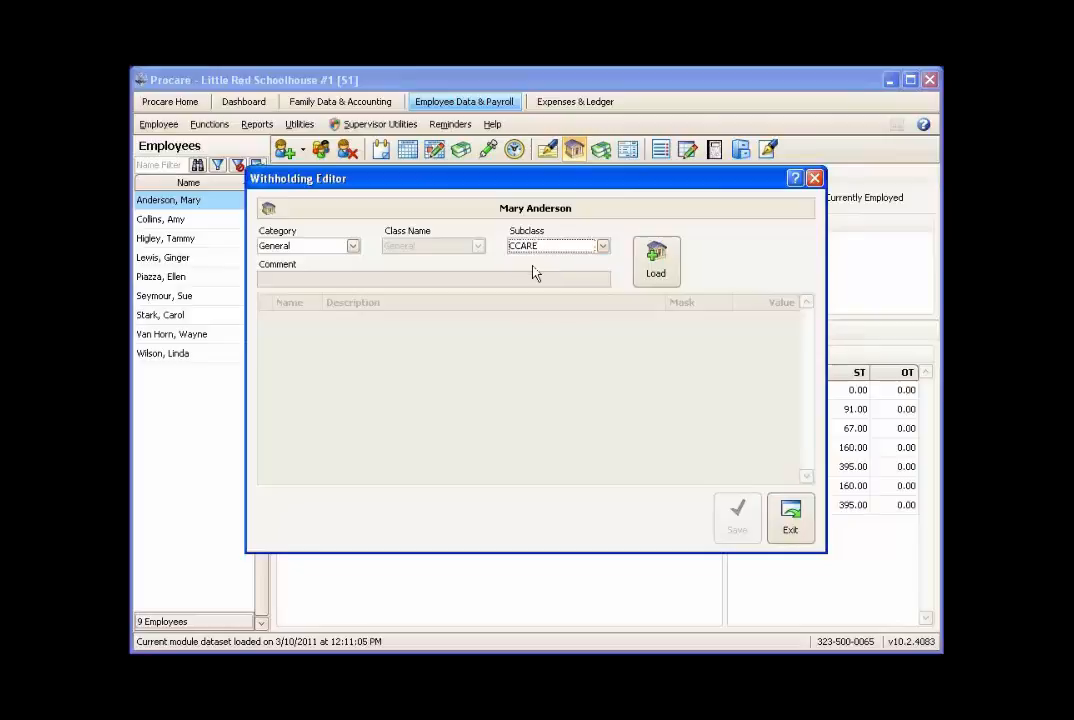
{"action": "left_click", "coordinate": [655, 275]}
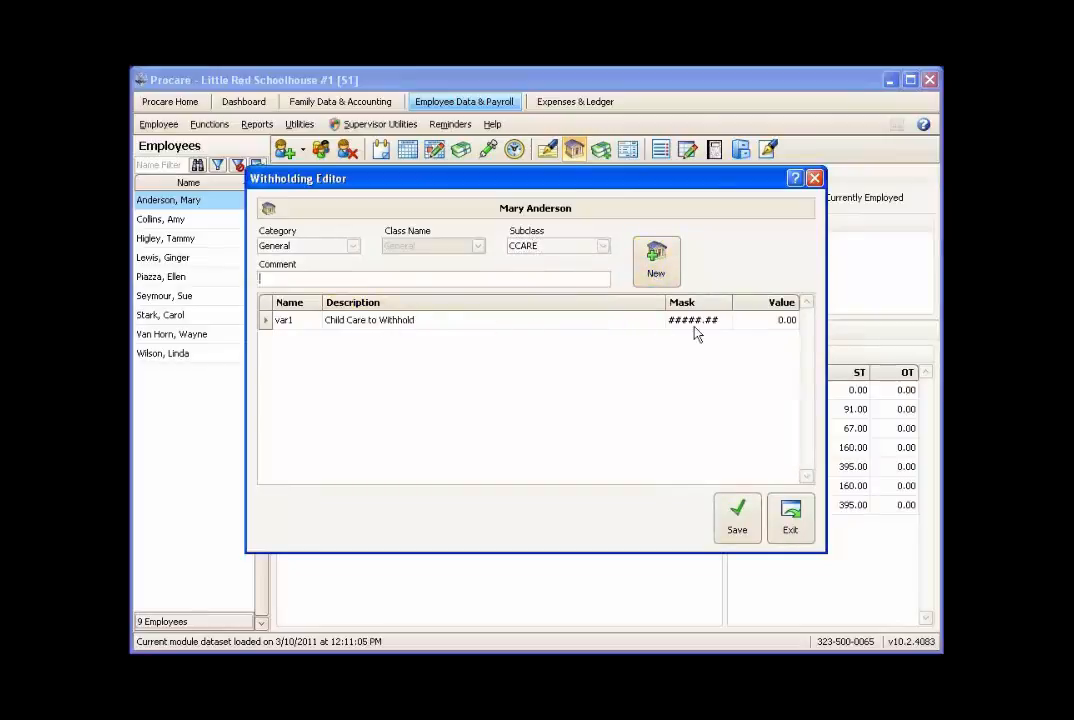
{"action": "left_click", "coordinate": [760, 321]}
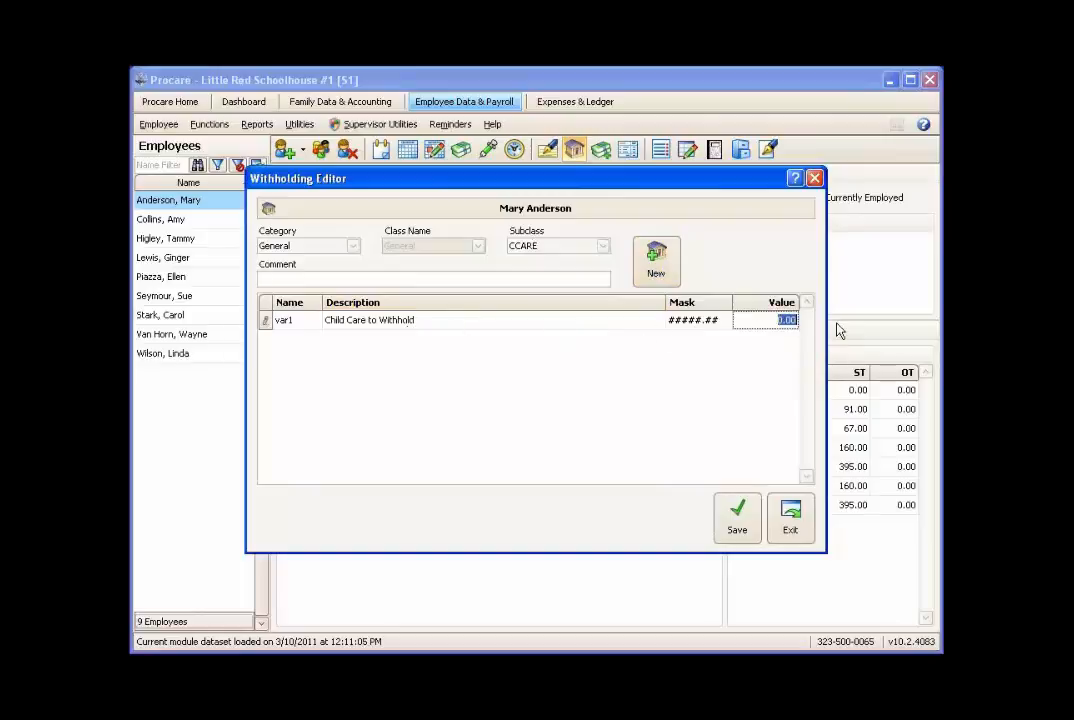
{"action": "type", "text": "50"}
{"action": "left_click", "coordinate": [738, 517]}
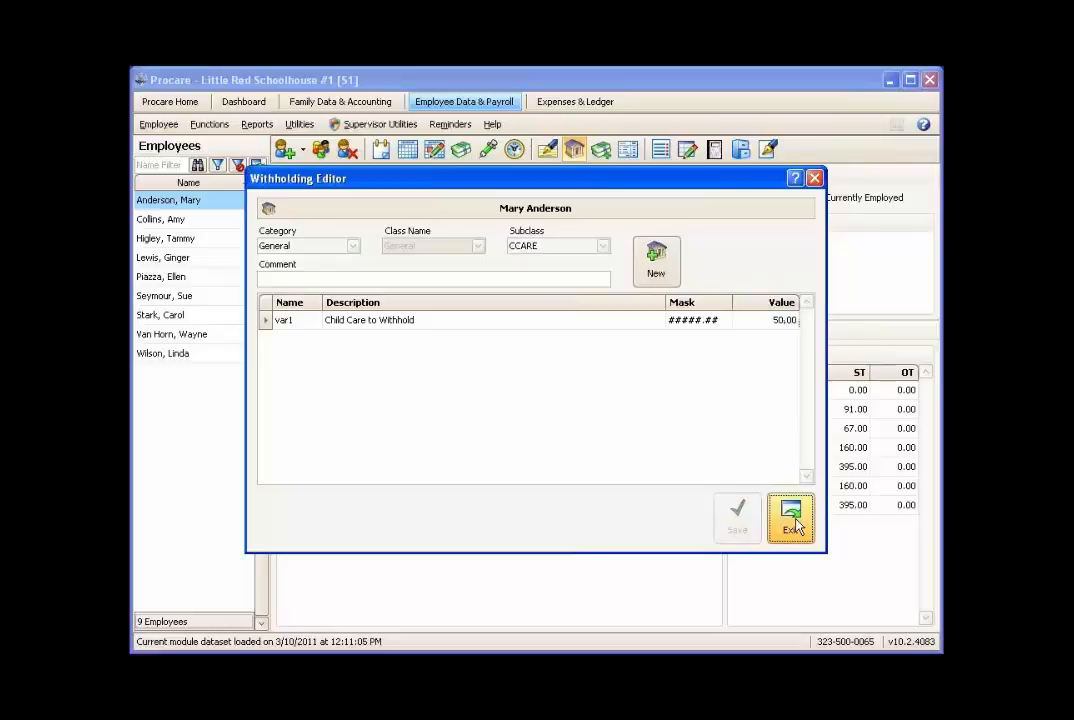
{"action": "left_click", "coordinate": [795, 522]}
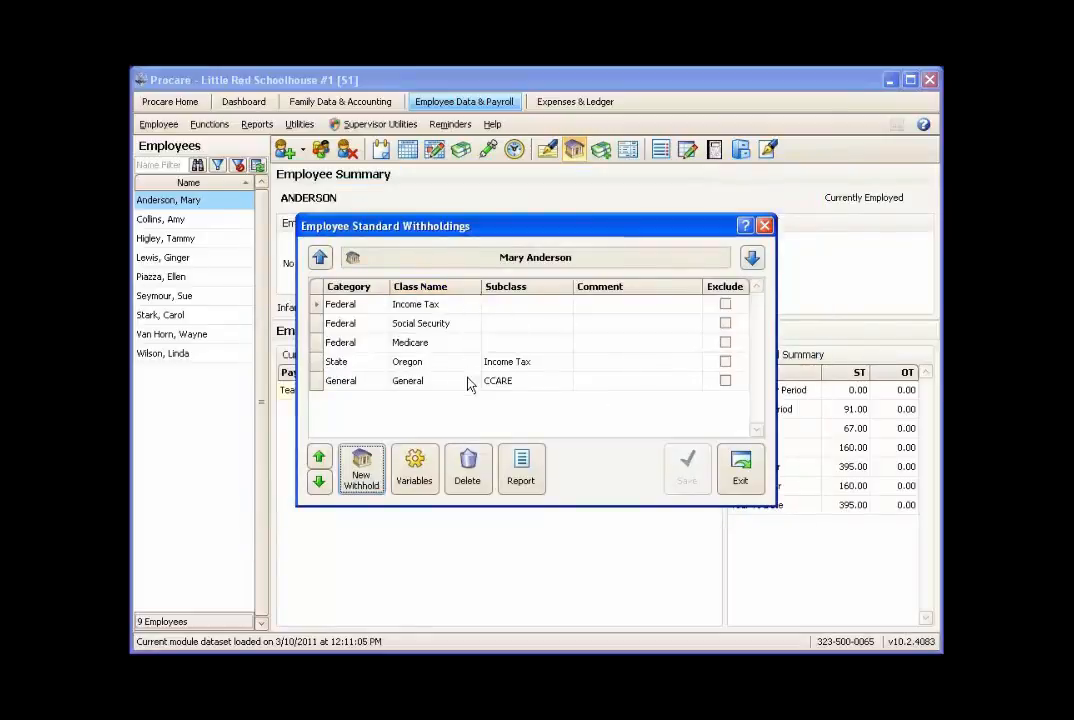
{"action": "left_click", "coordinate": [738, 472]}
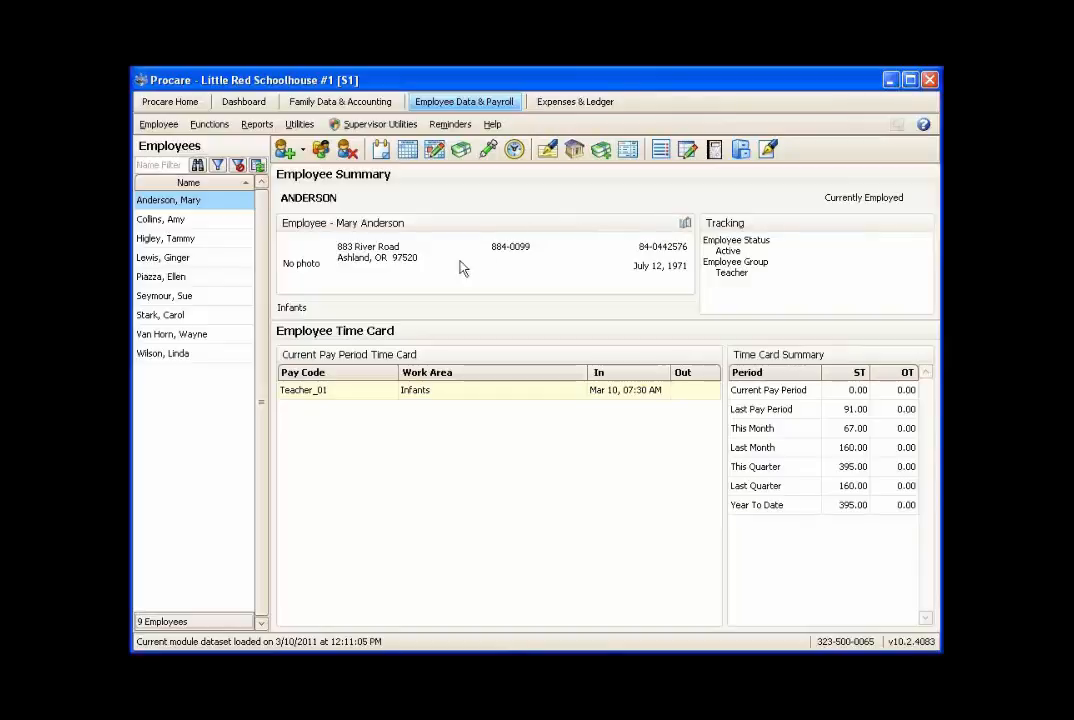
- Append Keep to the employee's identification number in the person information, save and exit
{"action": "double_click", "coordinate": [363, 252]}
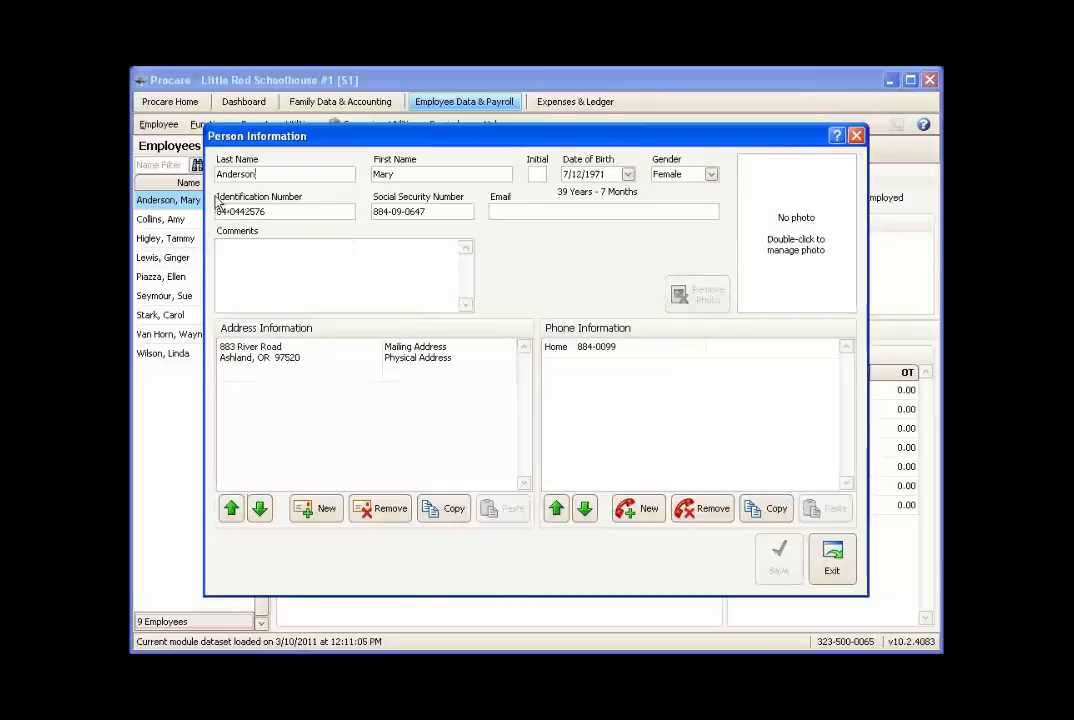
{"action": "left_click", "coordinate": [283, 211]}
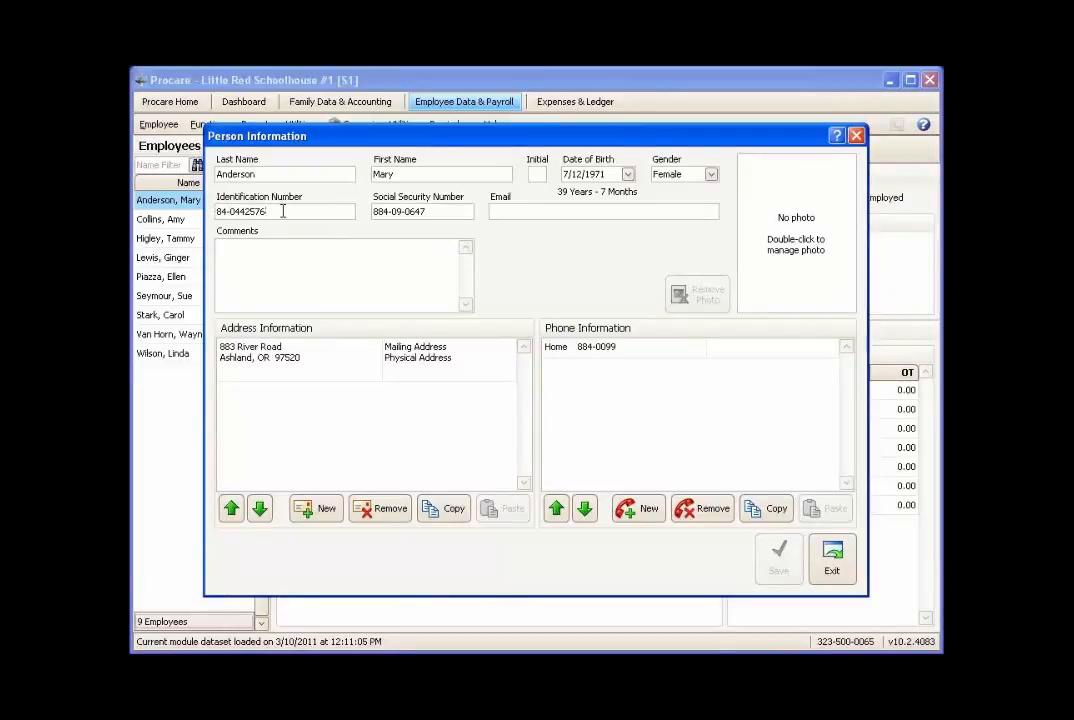
{"action": "type", "text": "Kee5"}
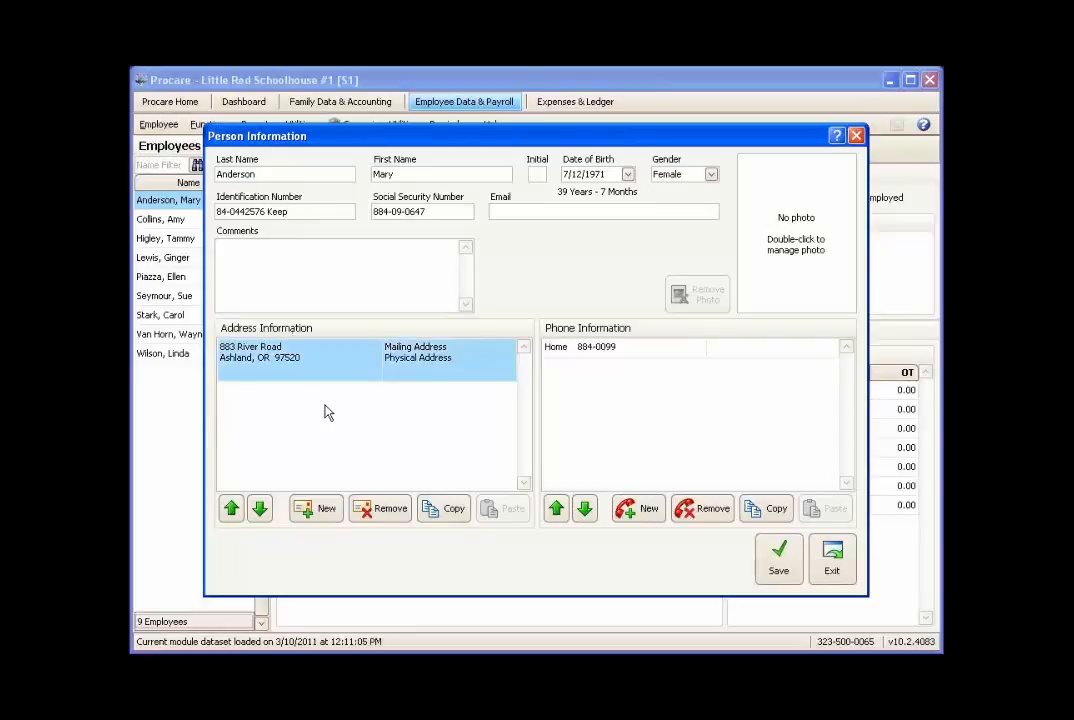
{"action": "left_click", "coordinate": [774, 566]}
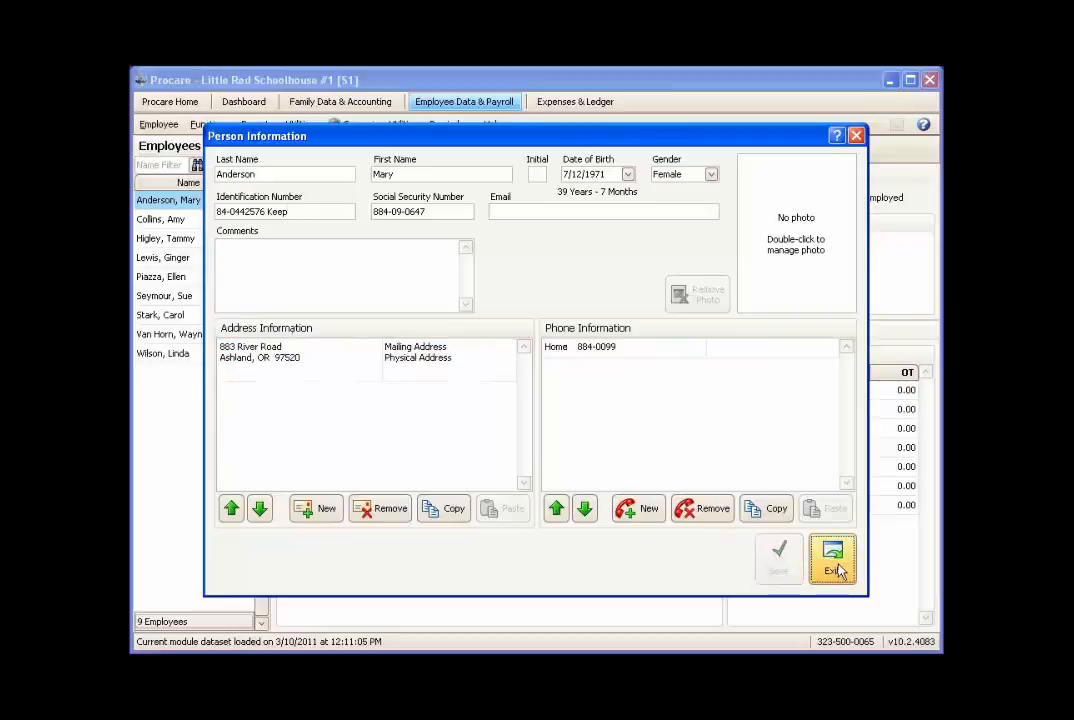
{"action": "left_click", "coordinate": [836, 566]}
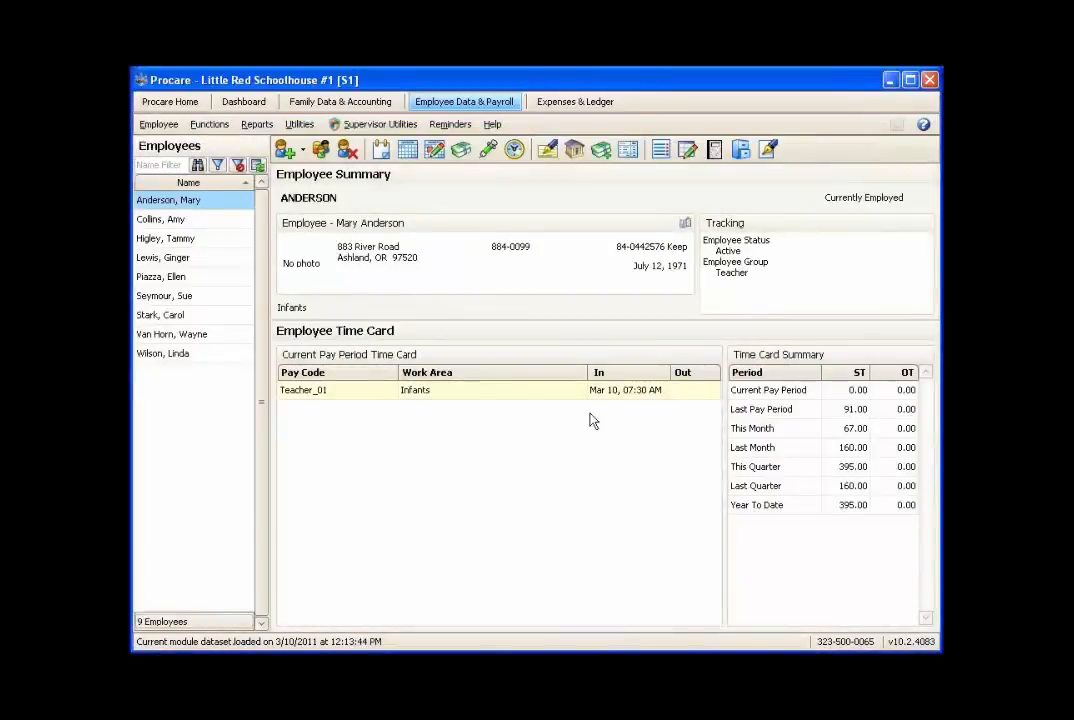
{"action": "left_click", "coordinate": [299, 125]}
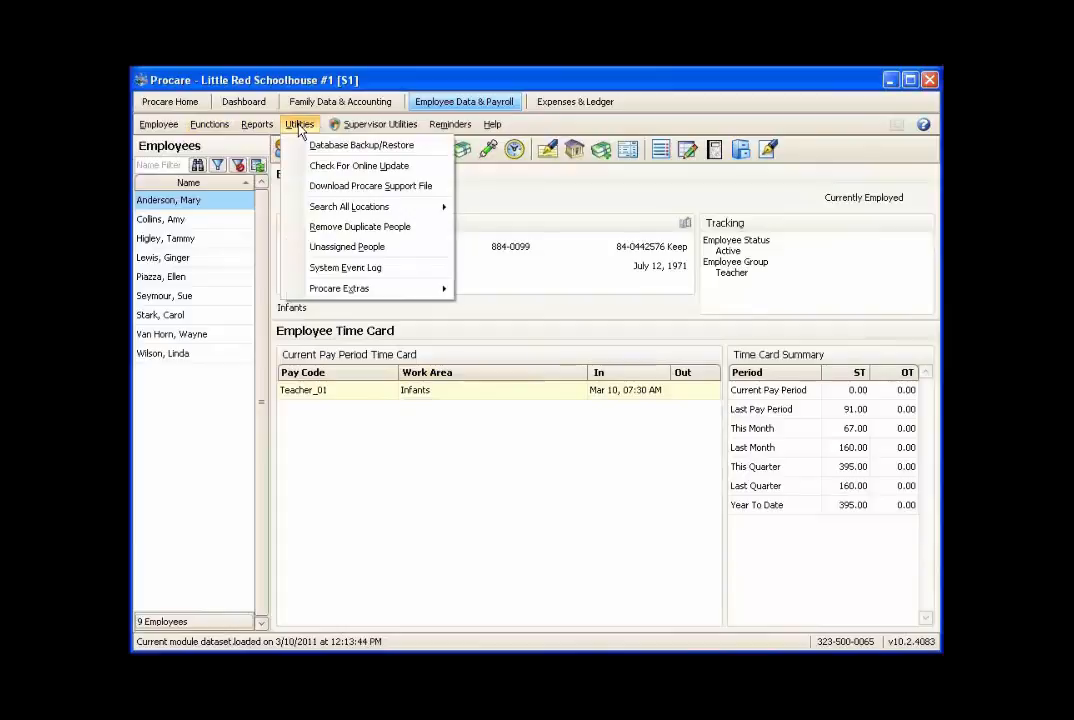
{"action": "left_click", "coordinate": [326, 229]}
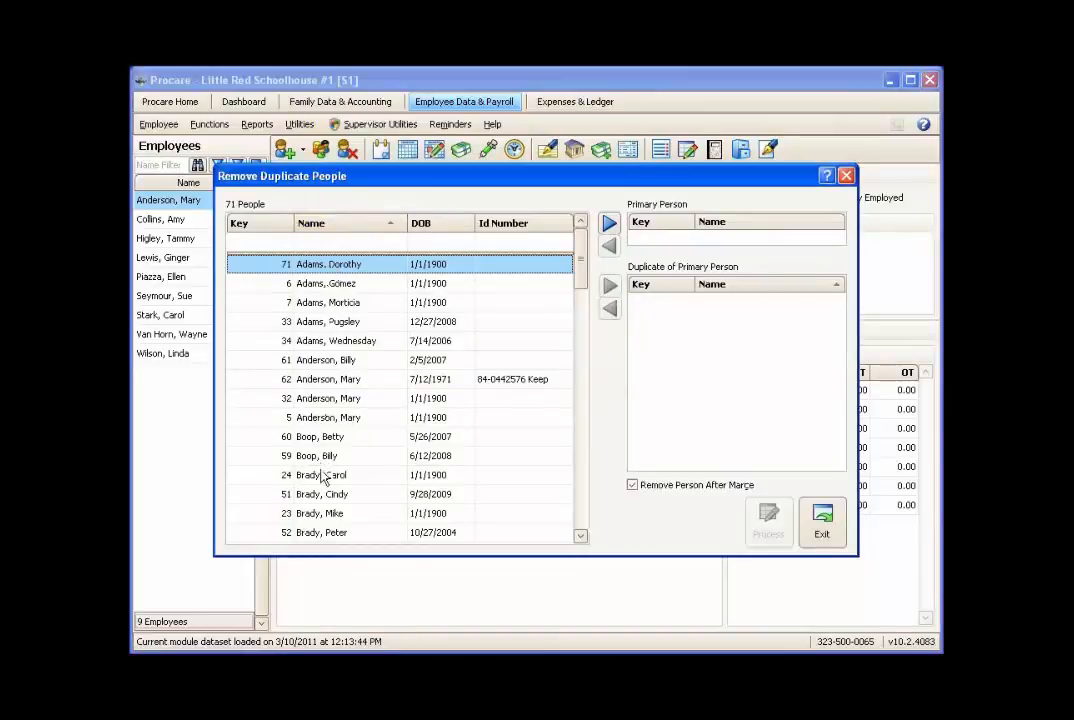
{"action": "left_click", "coordinate": [355, 242]}
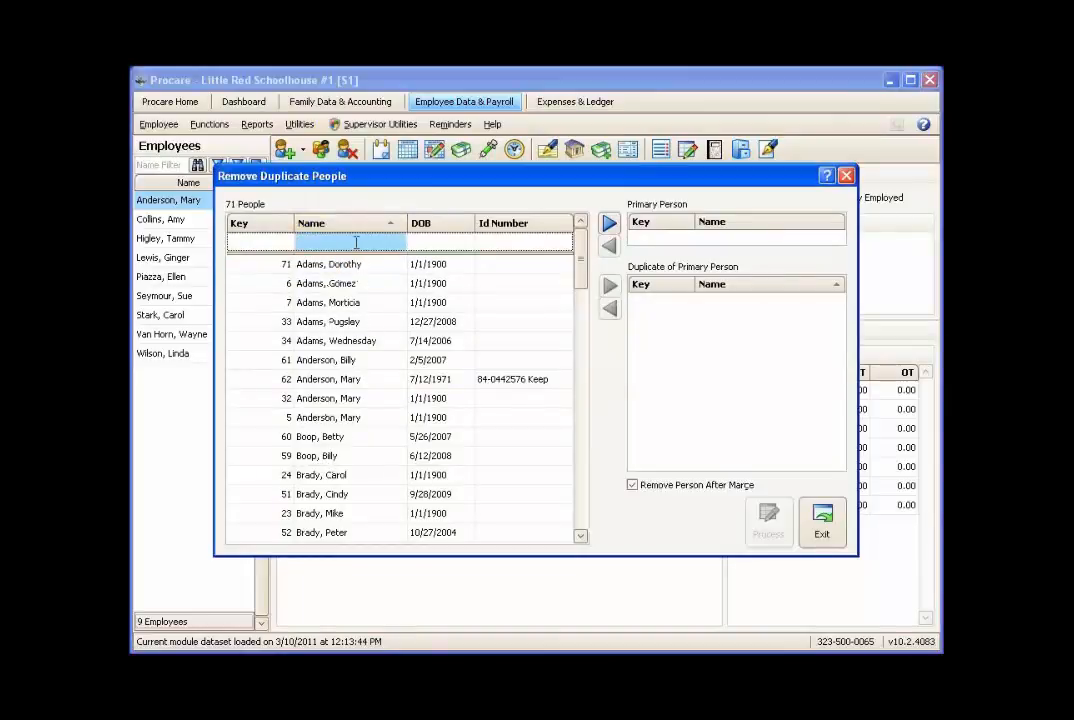
{"action": "type", "text": "and"}
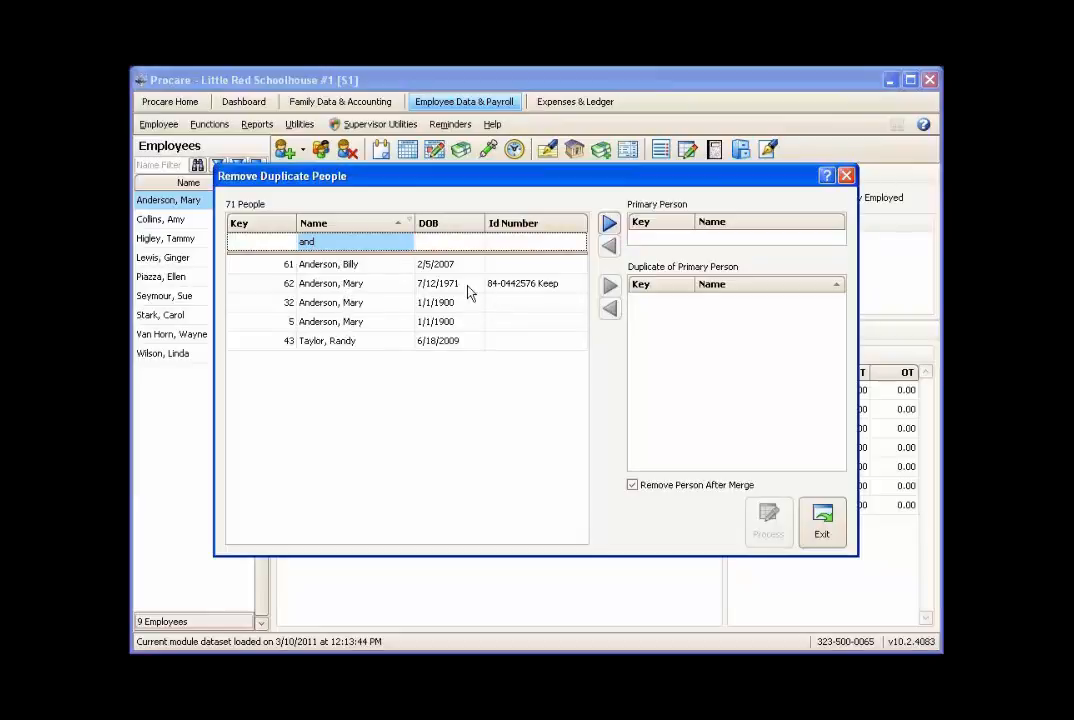
{"action": "left_click", "coordinate": [537, 290]}
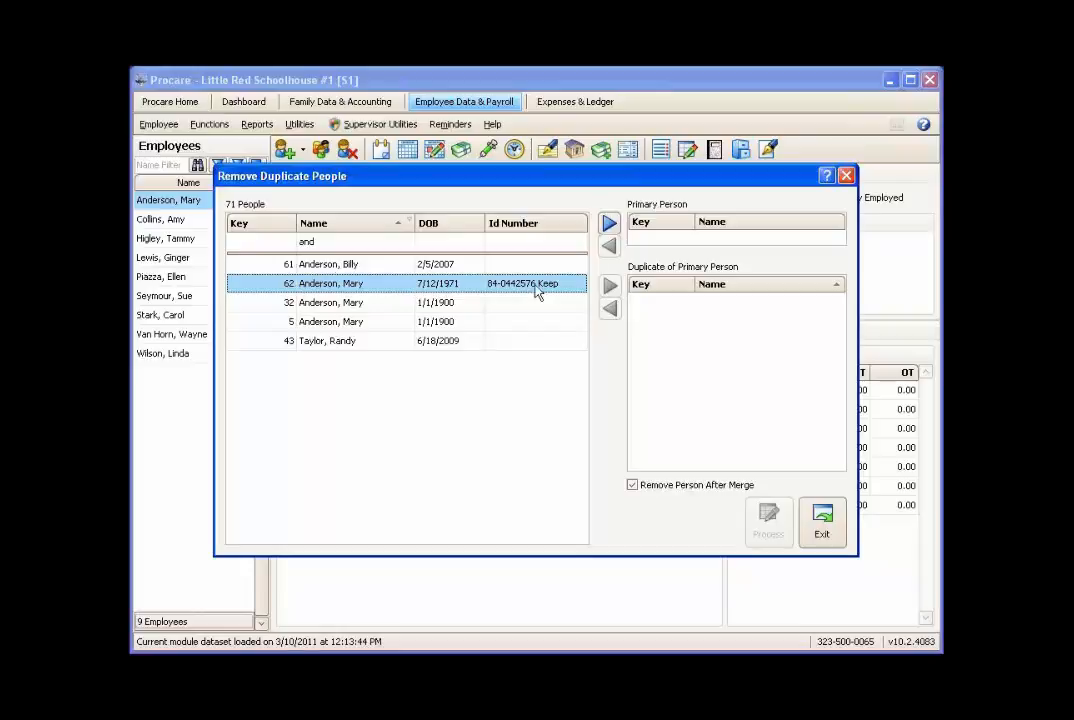
{"action": "left_click", "coordinate": [610, 224]}
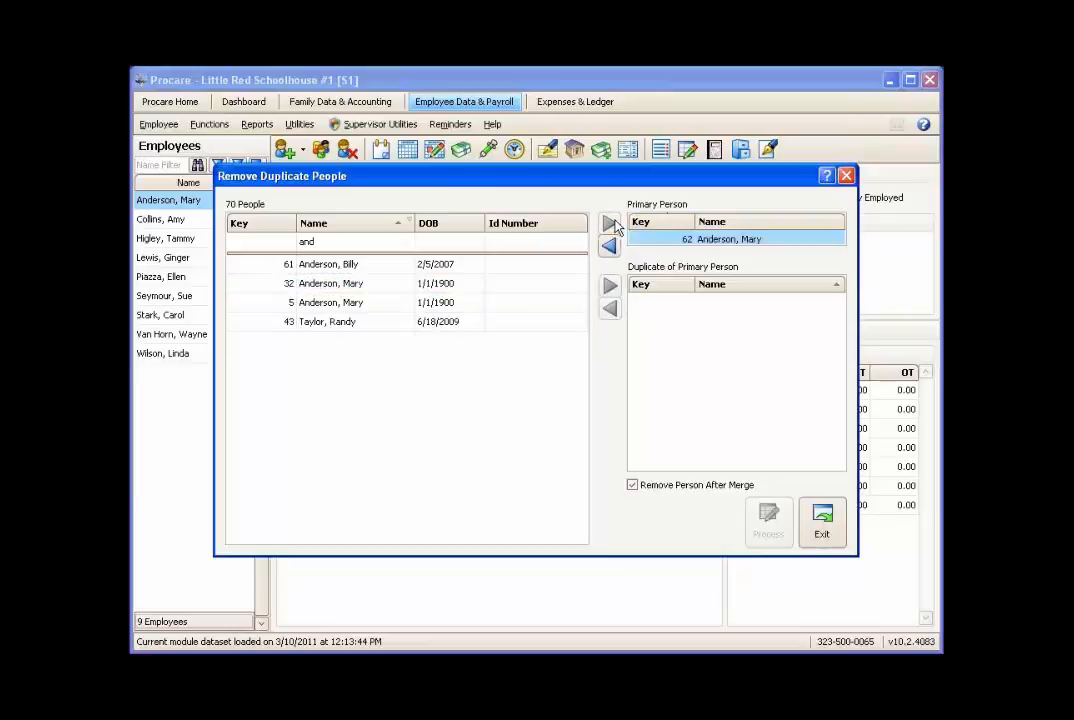
{"action": "left_click", "coordinate": [368, 288]}
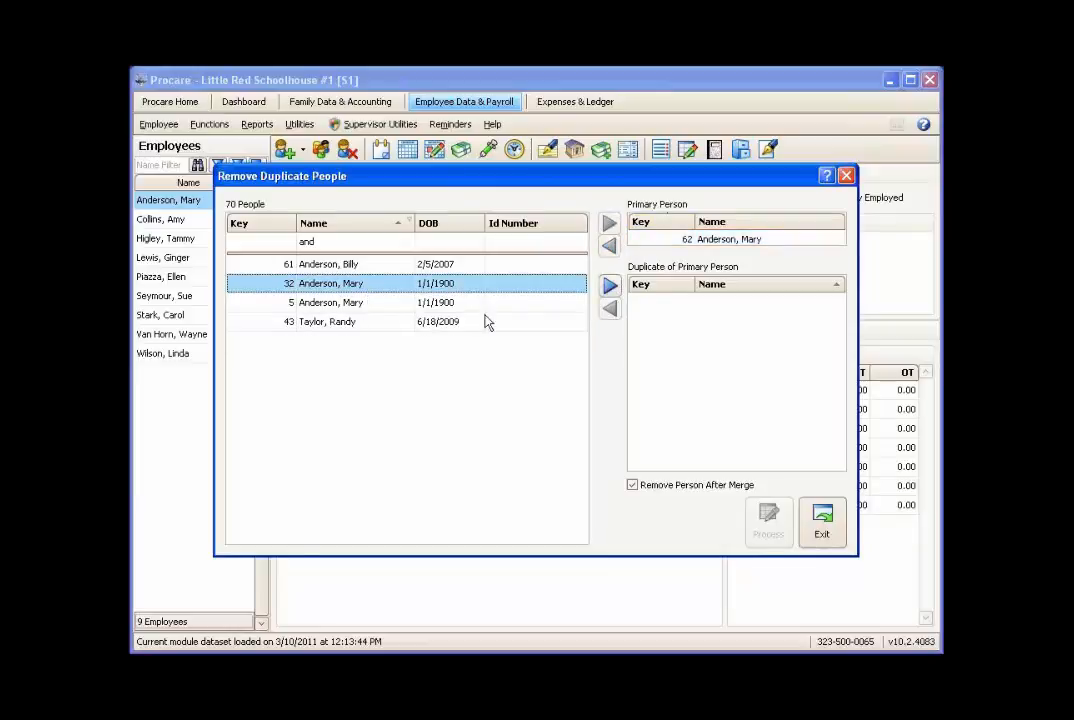
{"action": "left_click", "coordinate": [609, 287]}
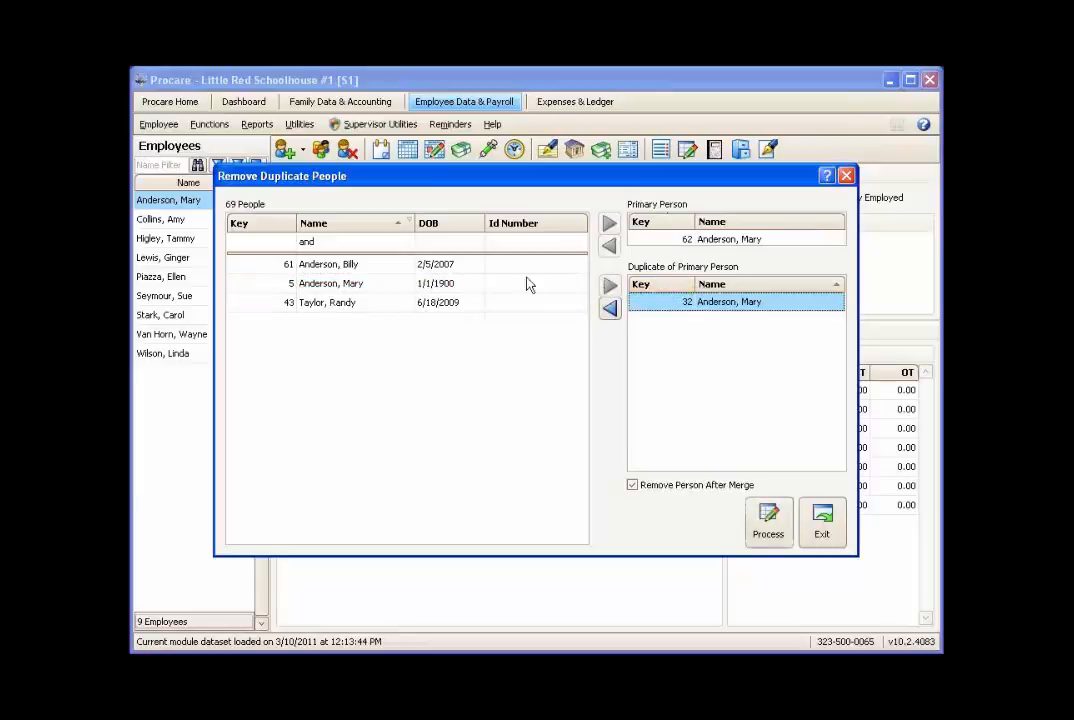
{"action": "left_click", "coordinate": [364, 285]}
{"action": "left_click", "coordinate": [612, 288]}
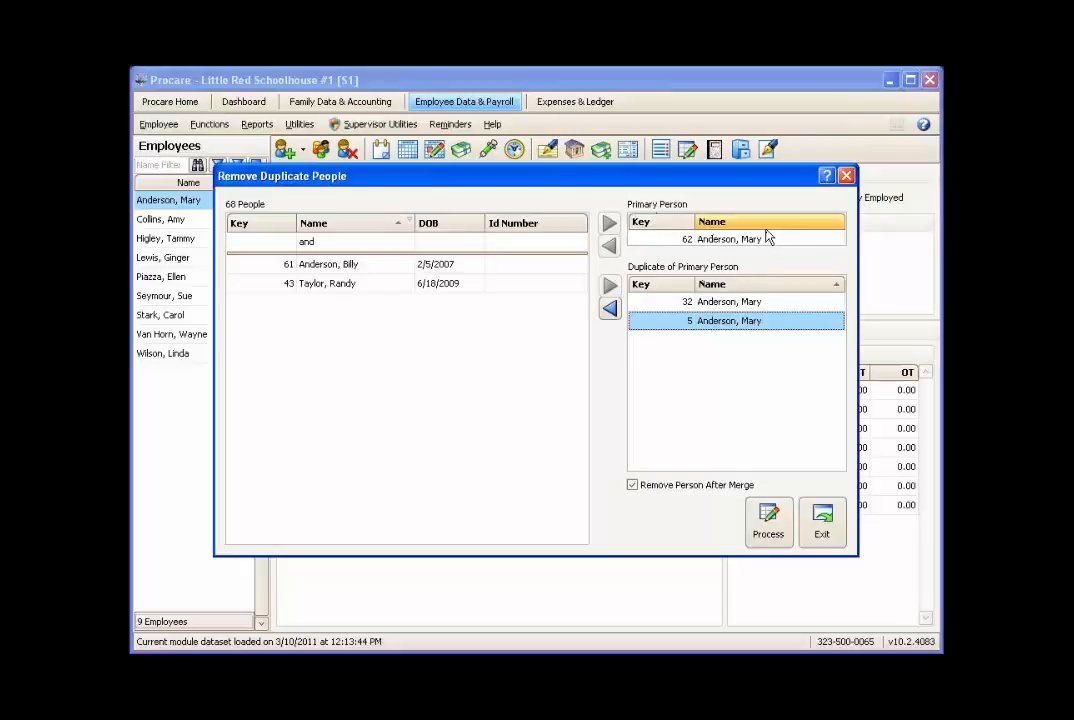
{"action": "left_click", "coordinate": [767, 525]}
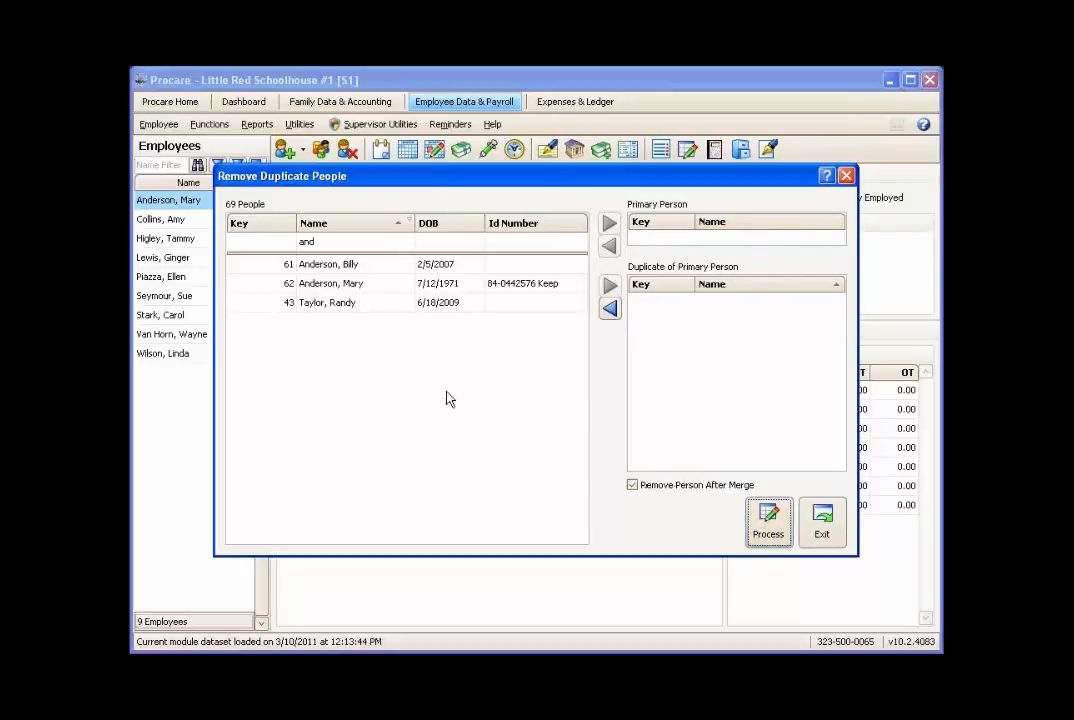
{"action": "left_click", "coordinate": [371, 284]}
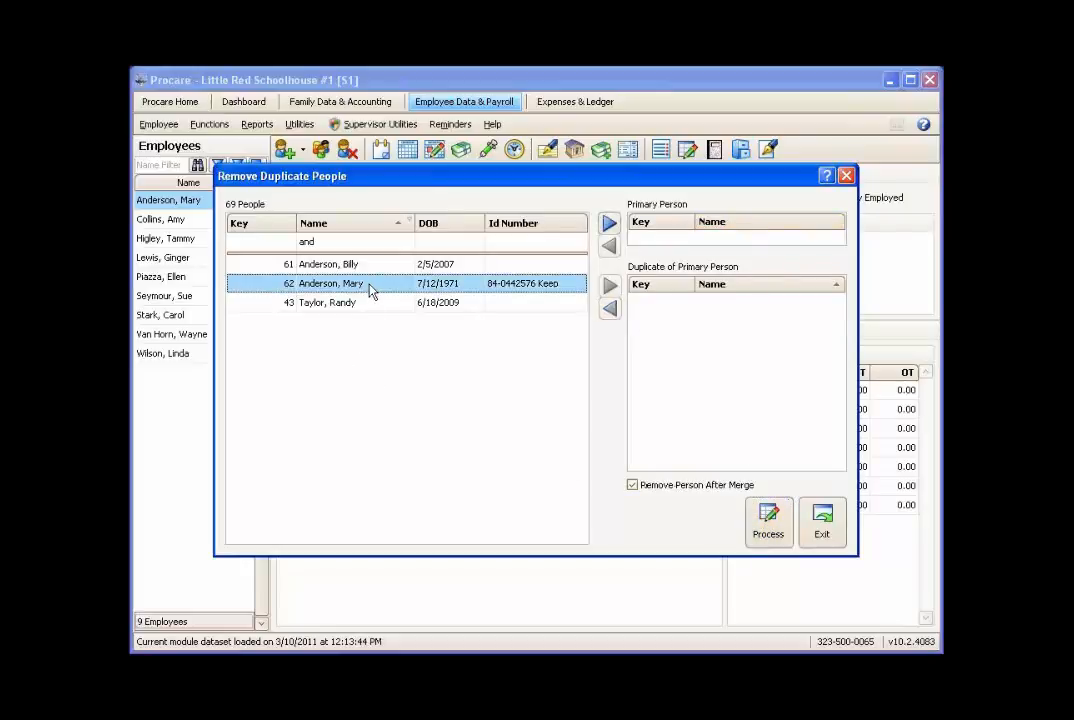
{"action": "left_click", "coordinate": [824, 530]}
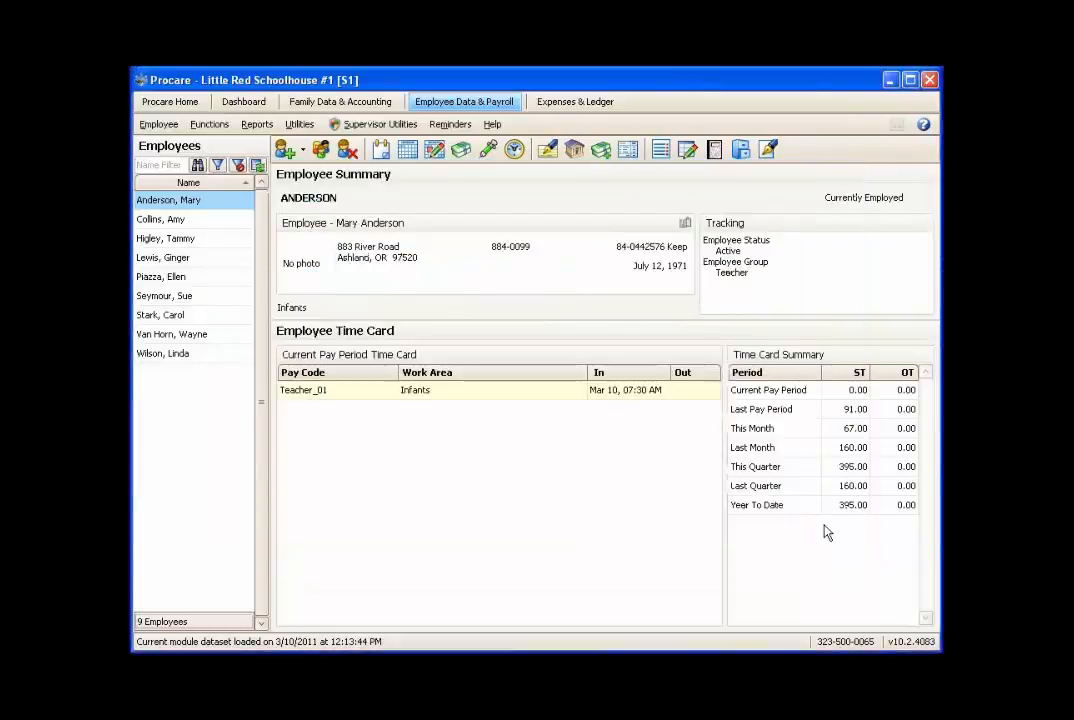